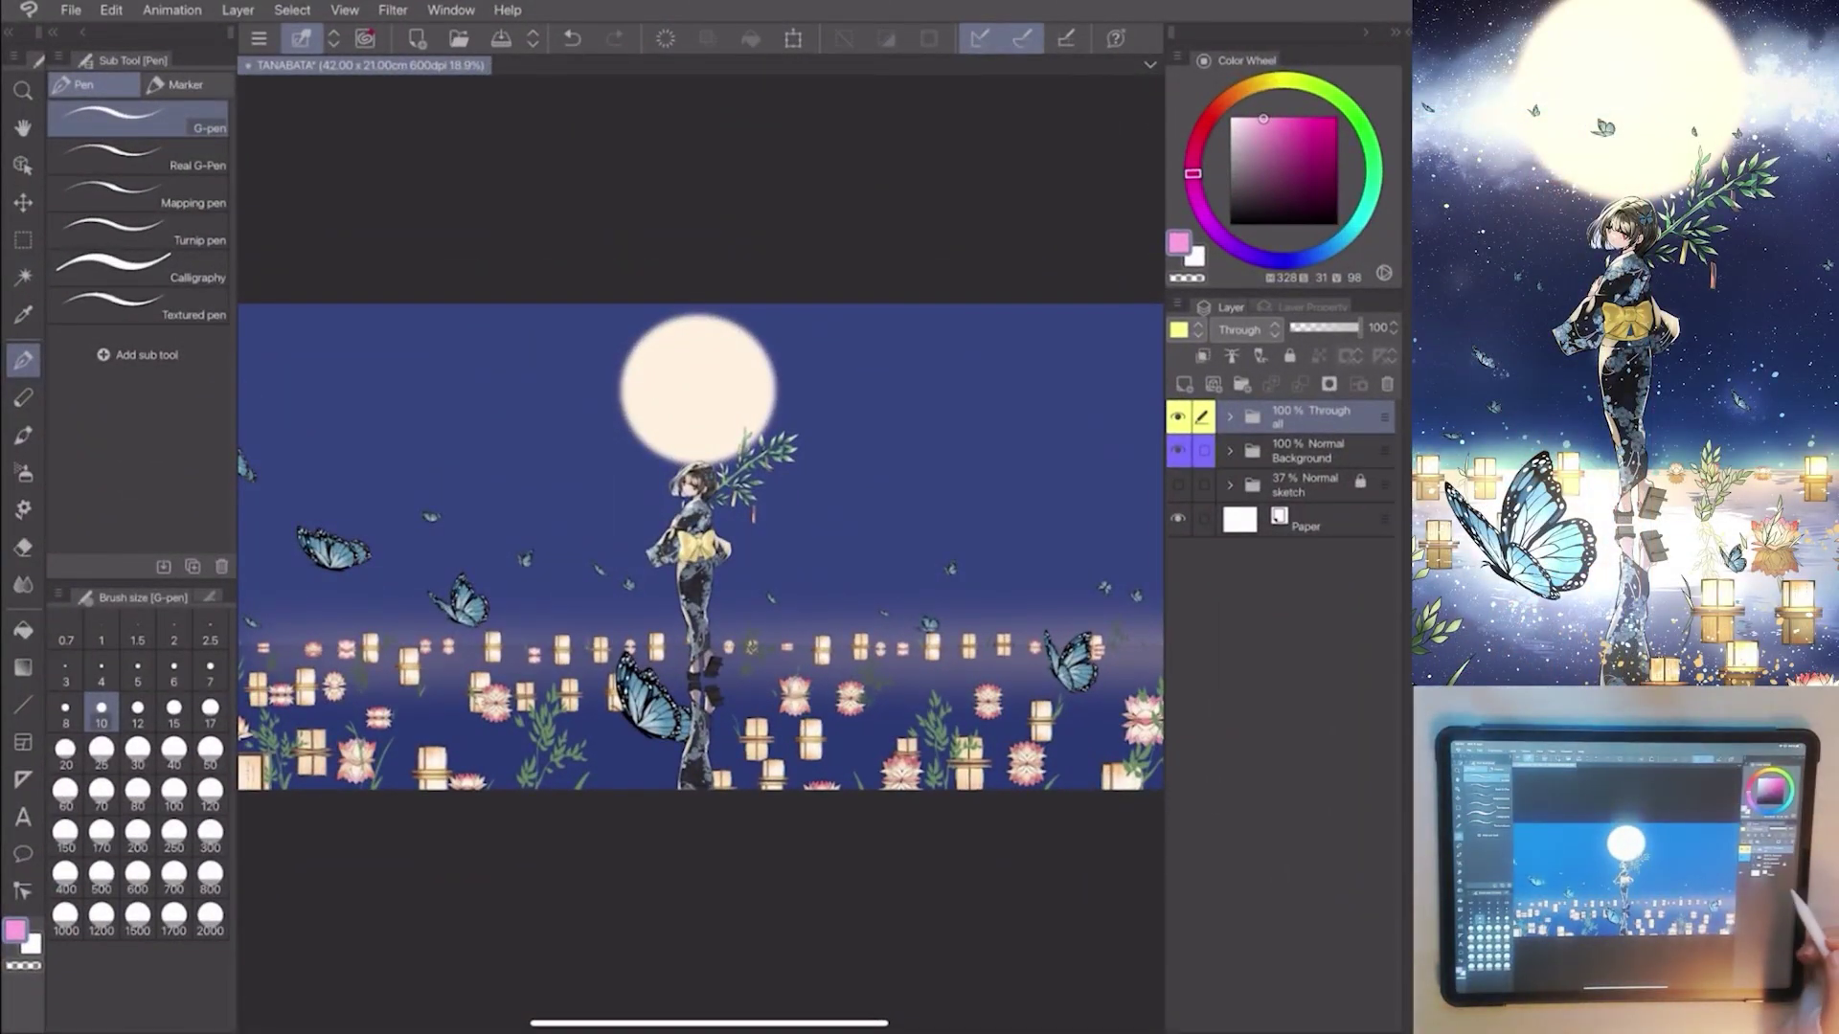
pyautogui.scroll(1, 701, 540)
pyautogui.scroll(5, 702, 540)
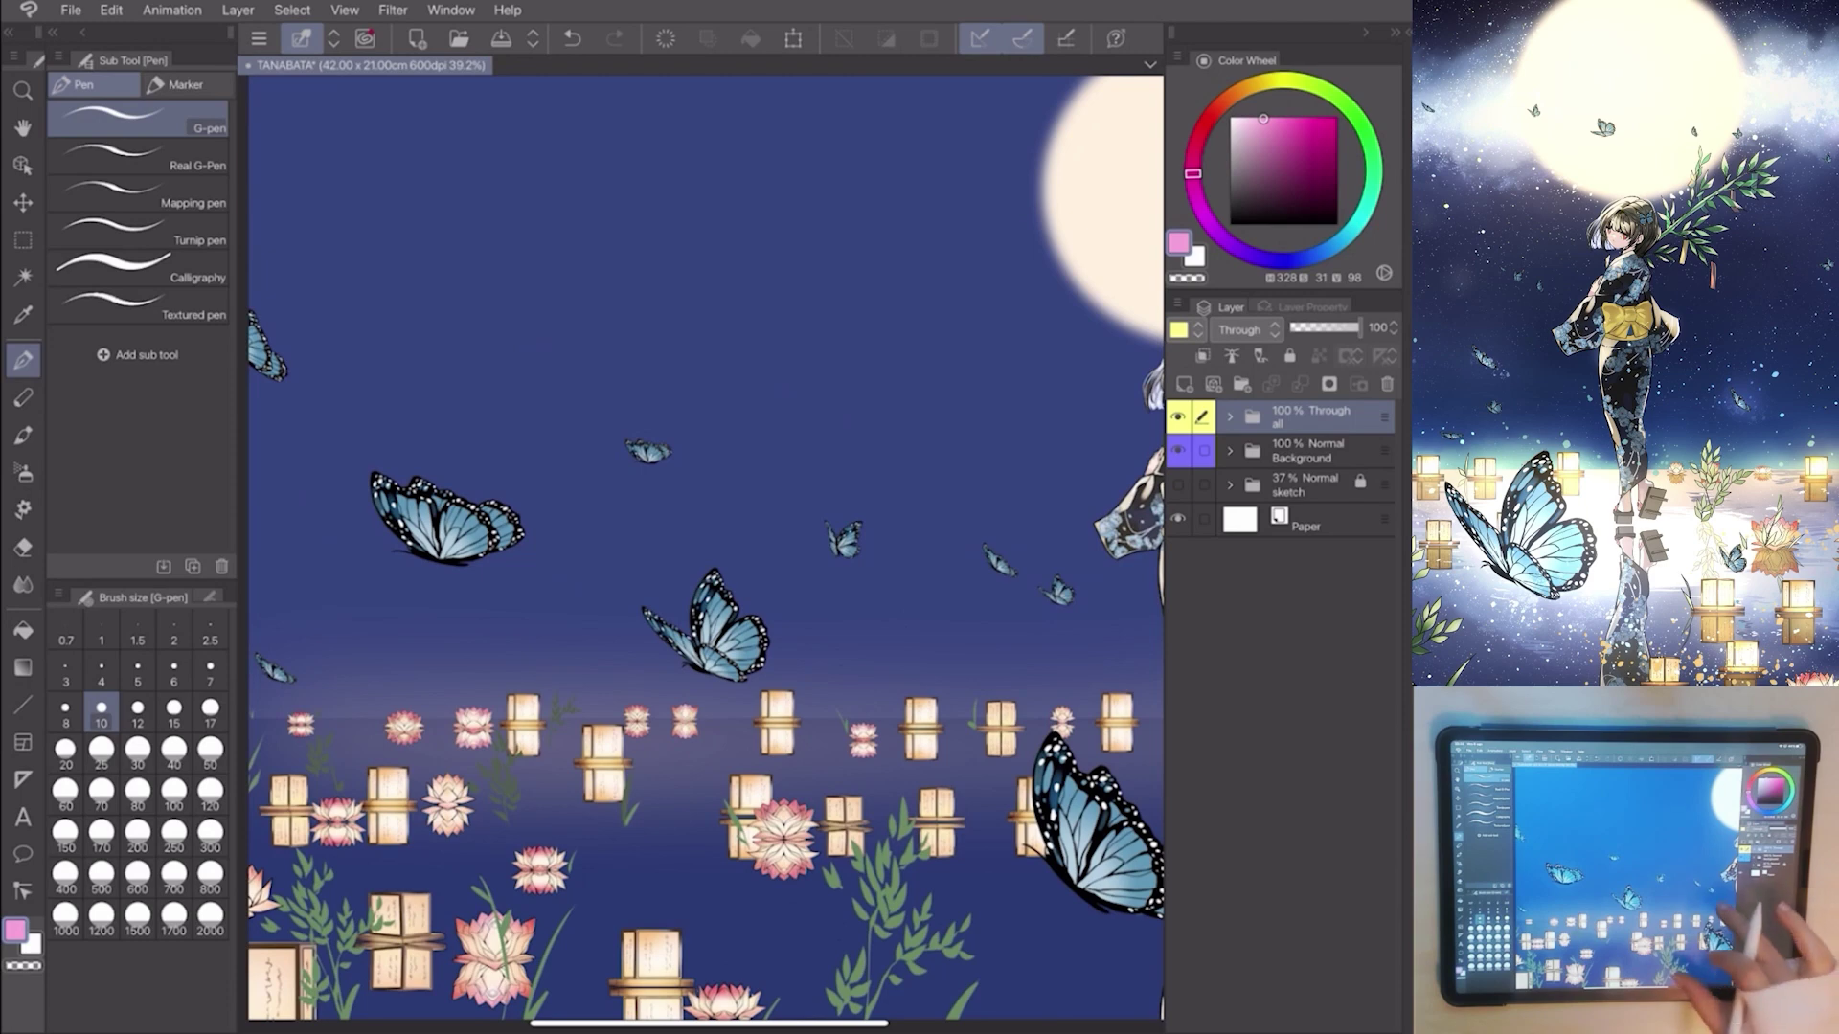
pyautogui.hscroll(2, 701, 540)
pyautogui.hscroll(2, 701, 541)
pyautogui.hscroll(1, 701, 540)
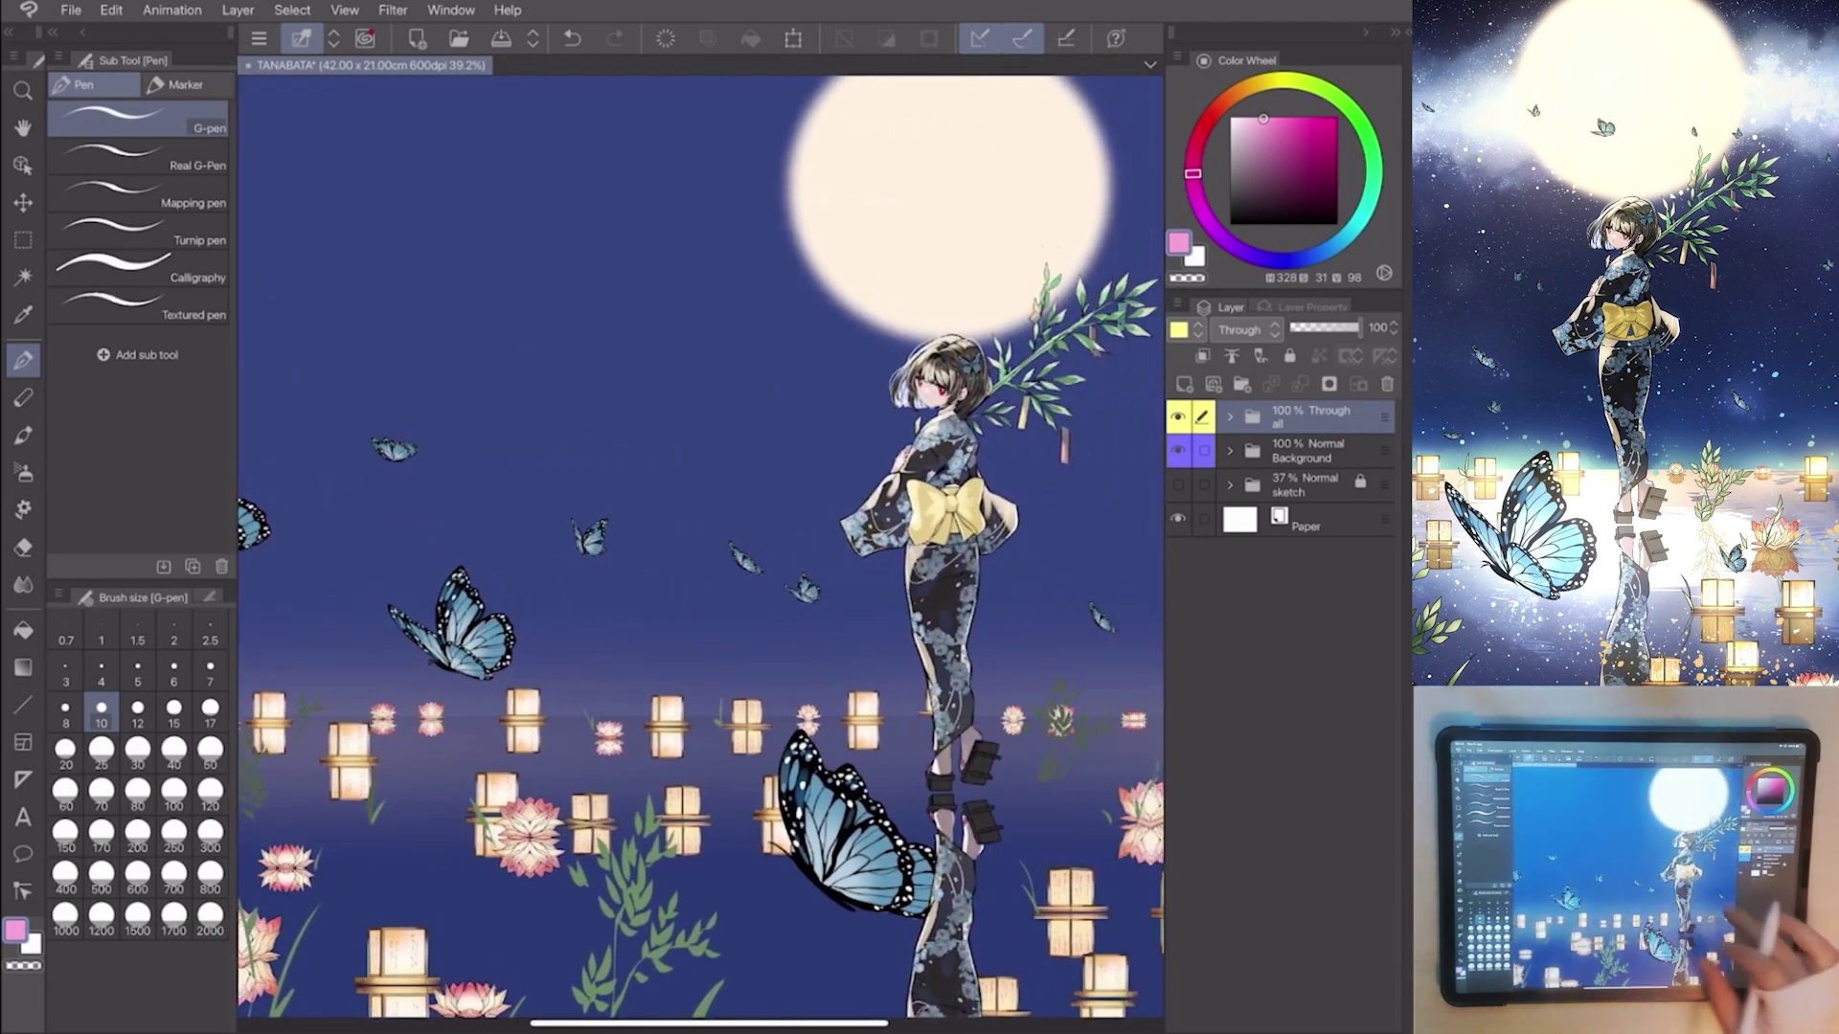
pyautogui.hscroll(1, 702, 546)
pyautogui.hscroll(2, 702, 546)
pyautogui.hscroll(2, 702, 546)
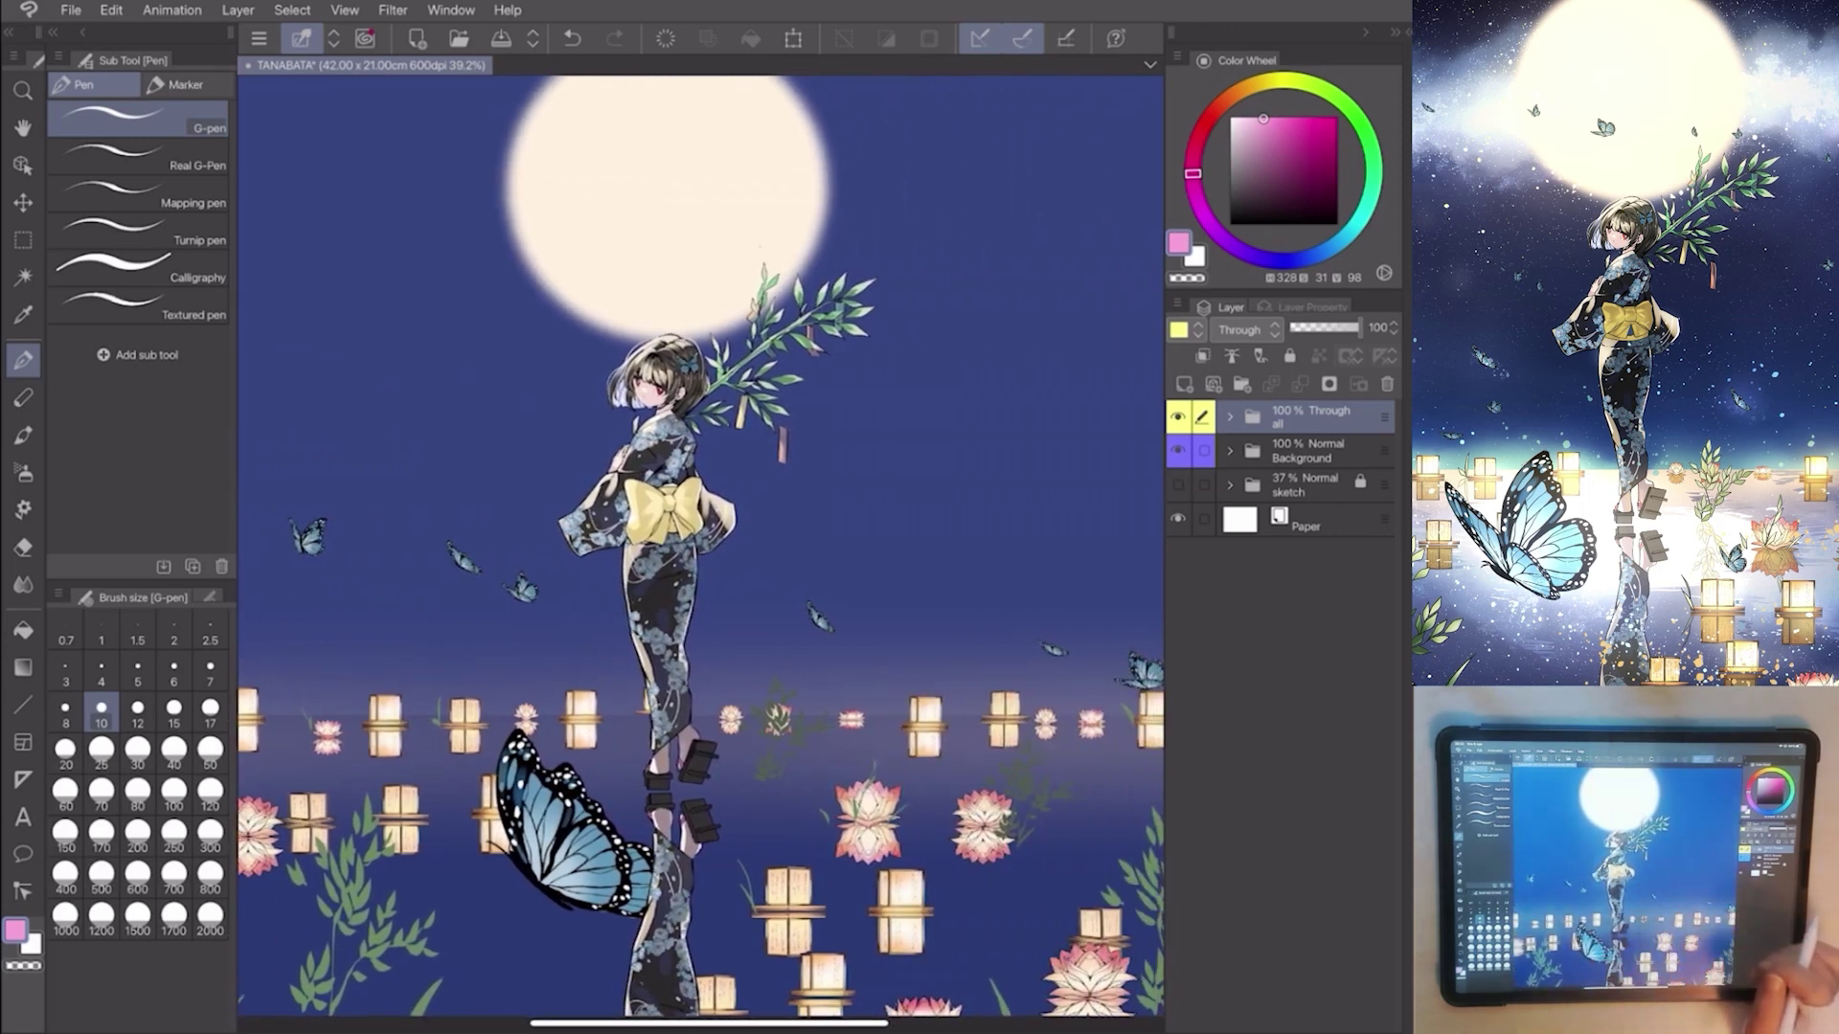
pyautogui.hscroll(1, 701, 546)
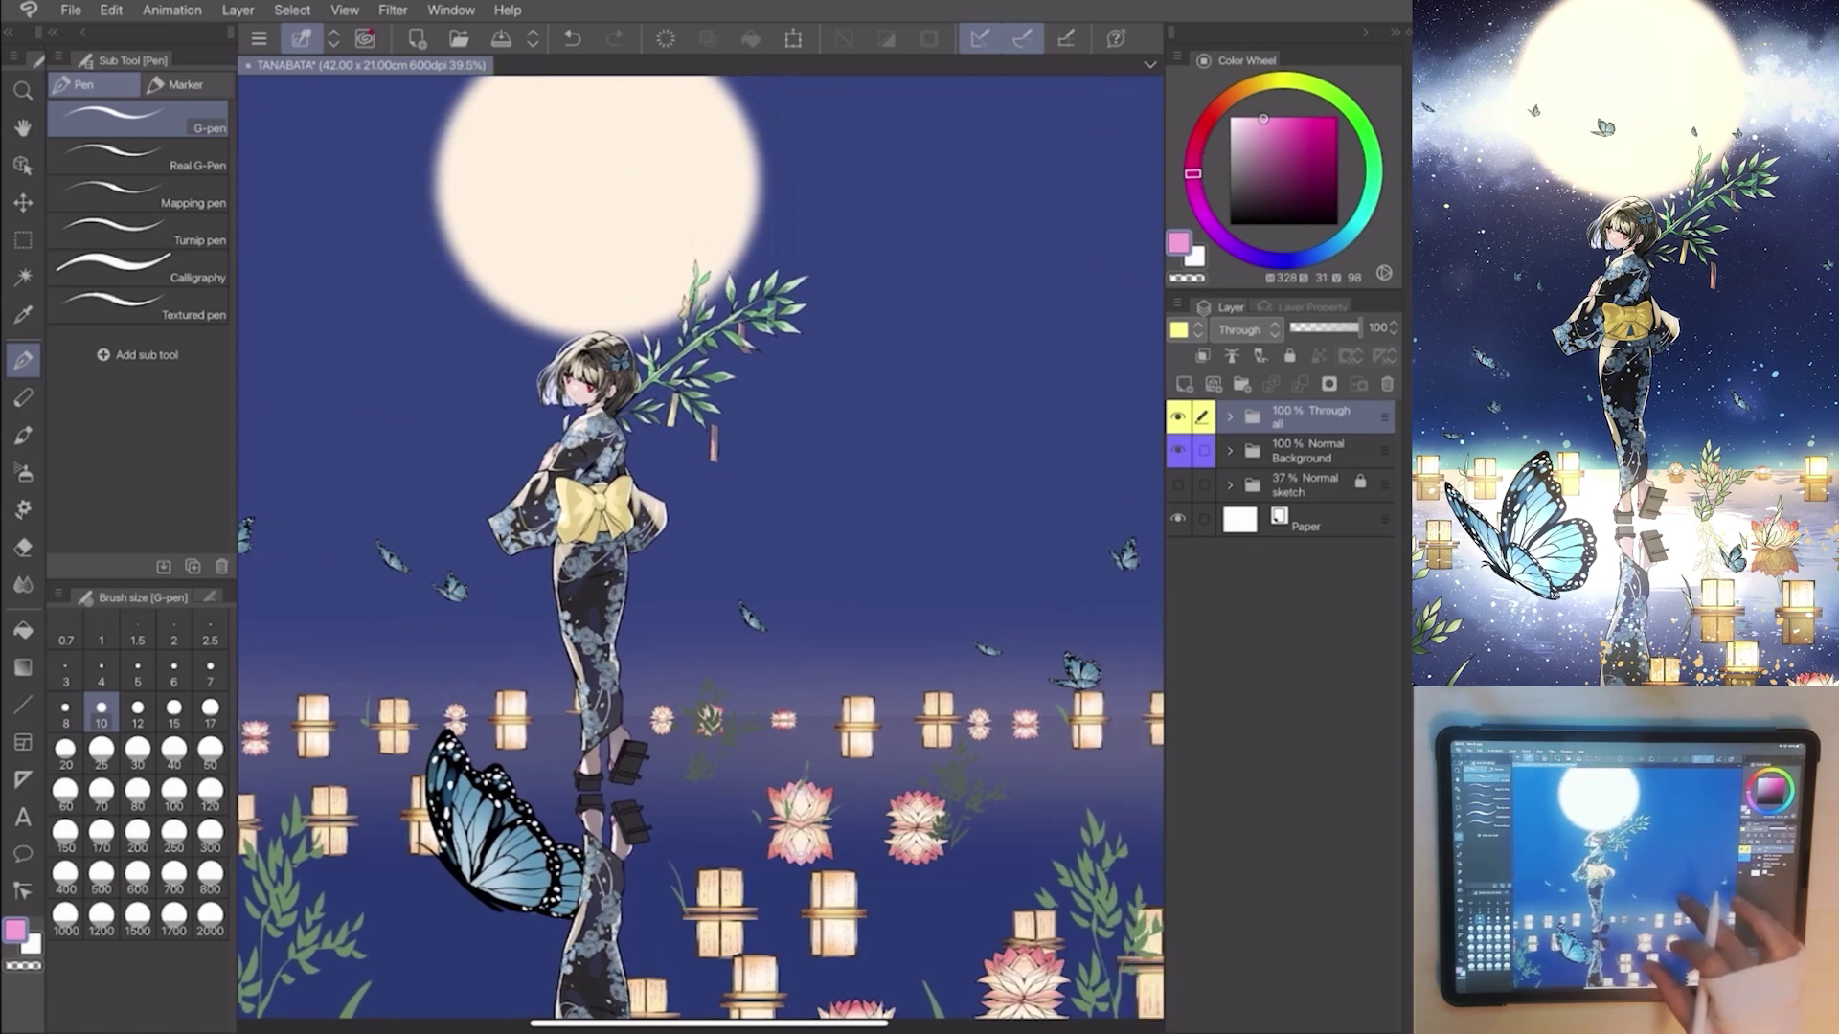
pyautogui.hscroll(2, 701, 546)
pyautogui.hscroll(2, 701, 546)
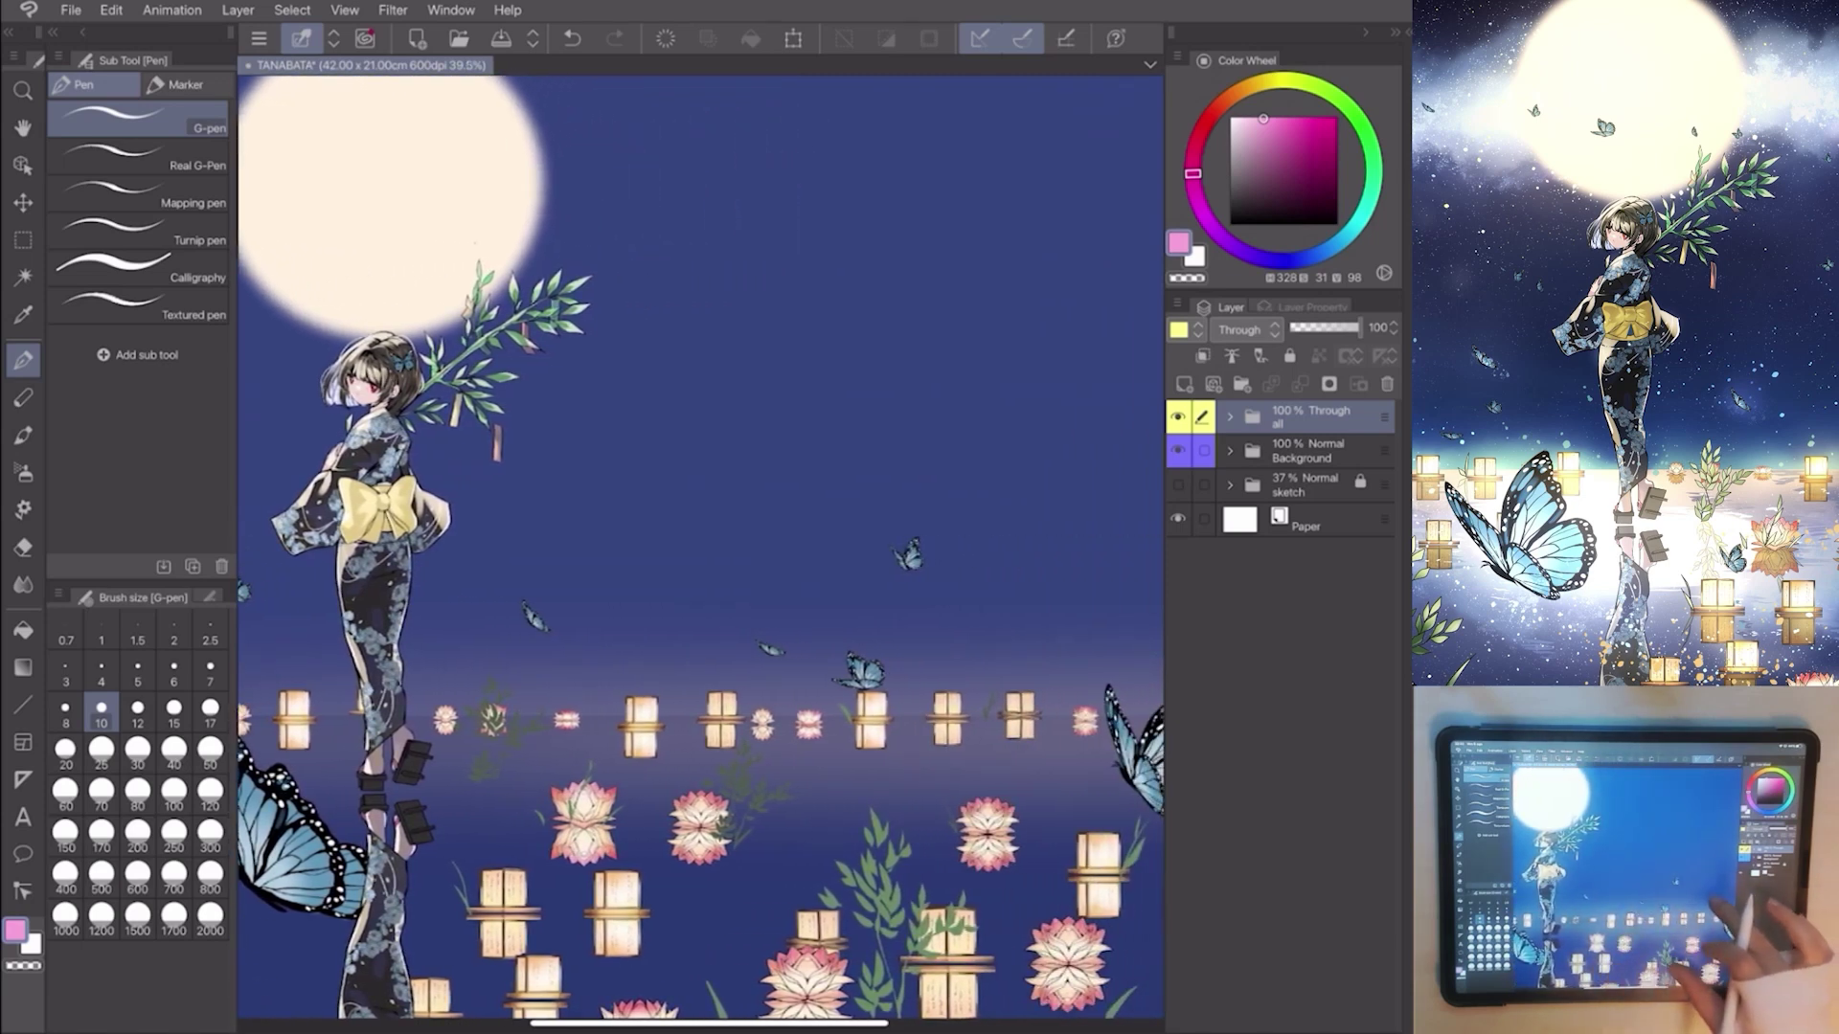
pyautogui.hscroll(1, 701, 546)
pyautogui.hscroll(1, 701, 546)
pyautogui.hscroll(1, 702, 546)
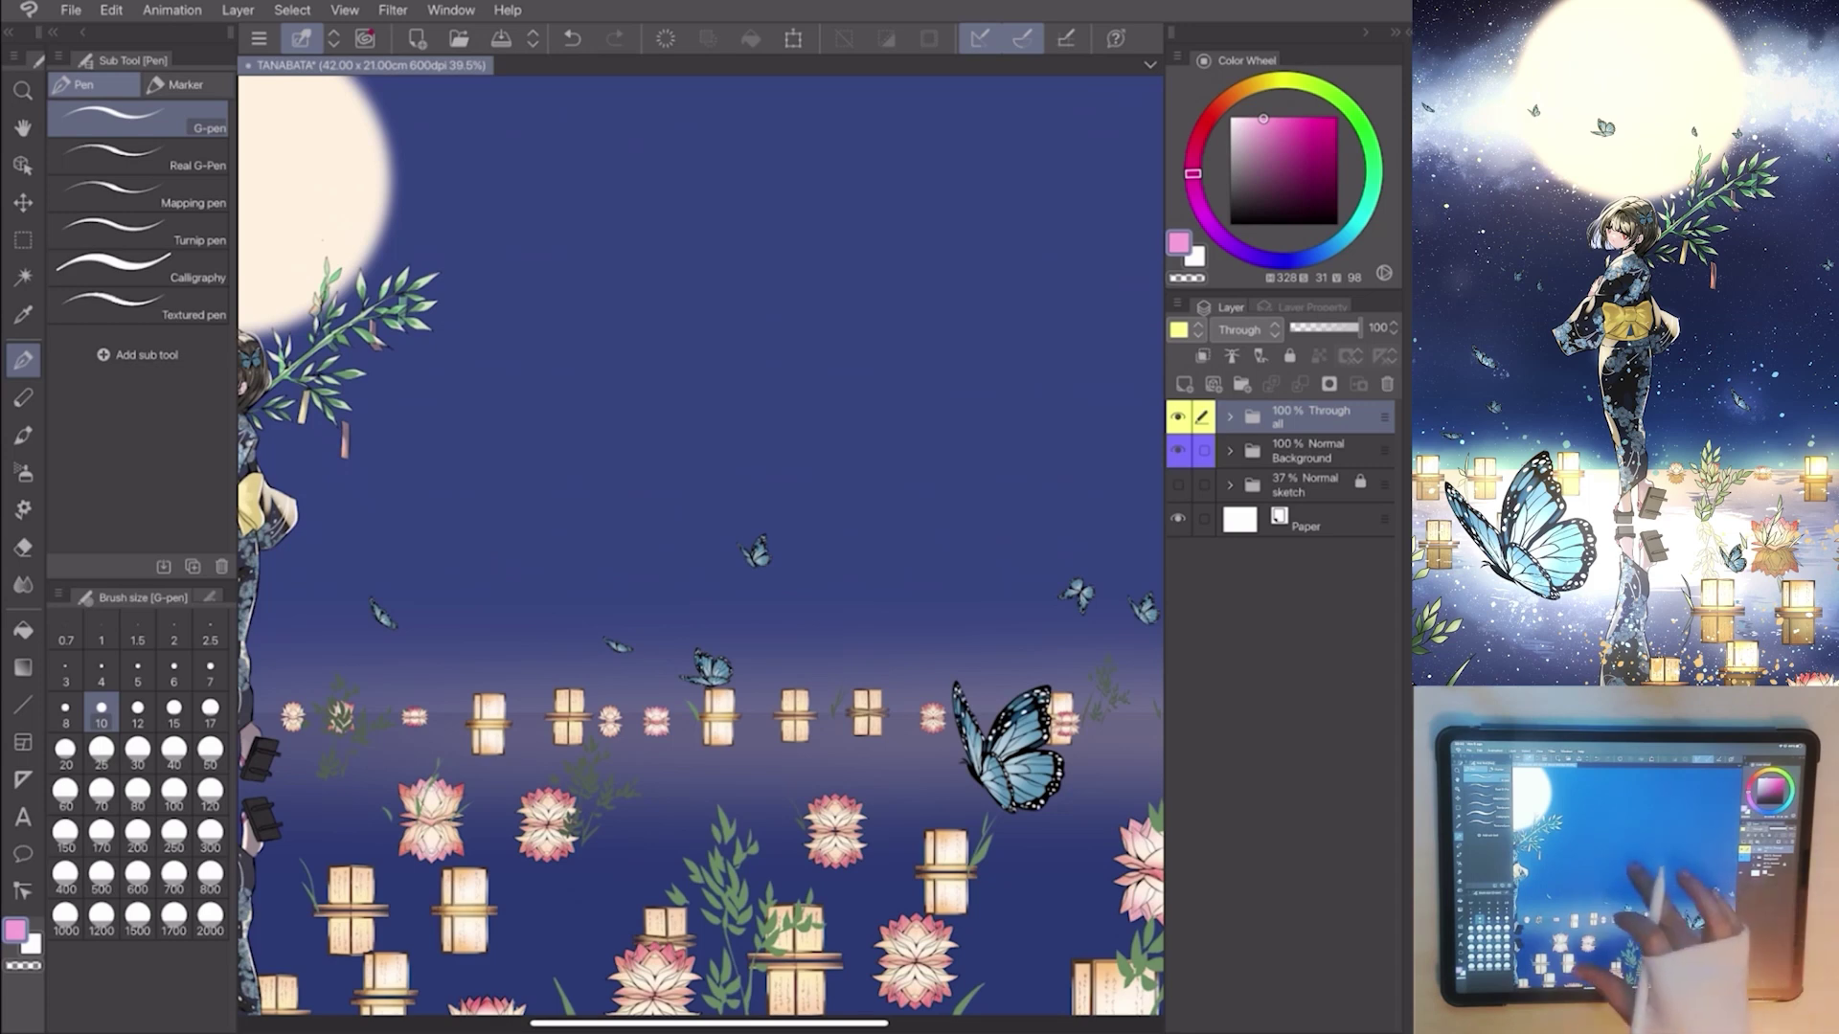
pyautogui.hscroll(-2, 701, 546)
pyautogui.scroll(-5, 701, 547)
pyautogui.scroll(-1, 701, 547)
pyautogui.scroll(2, 701, 560)
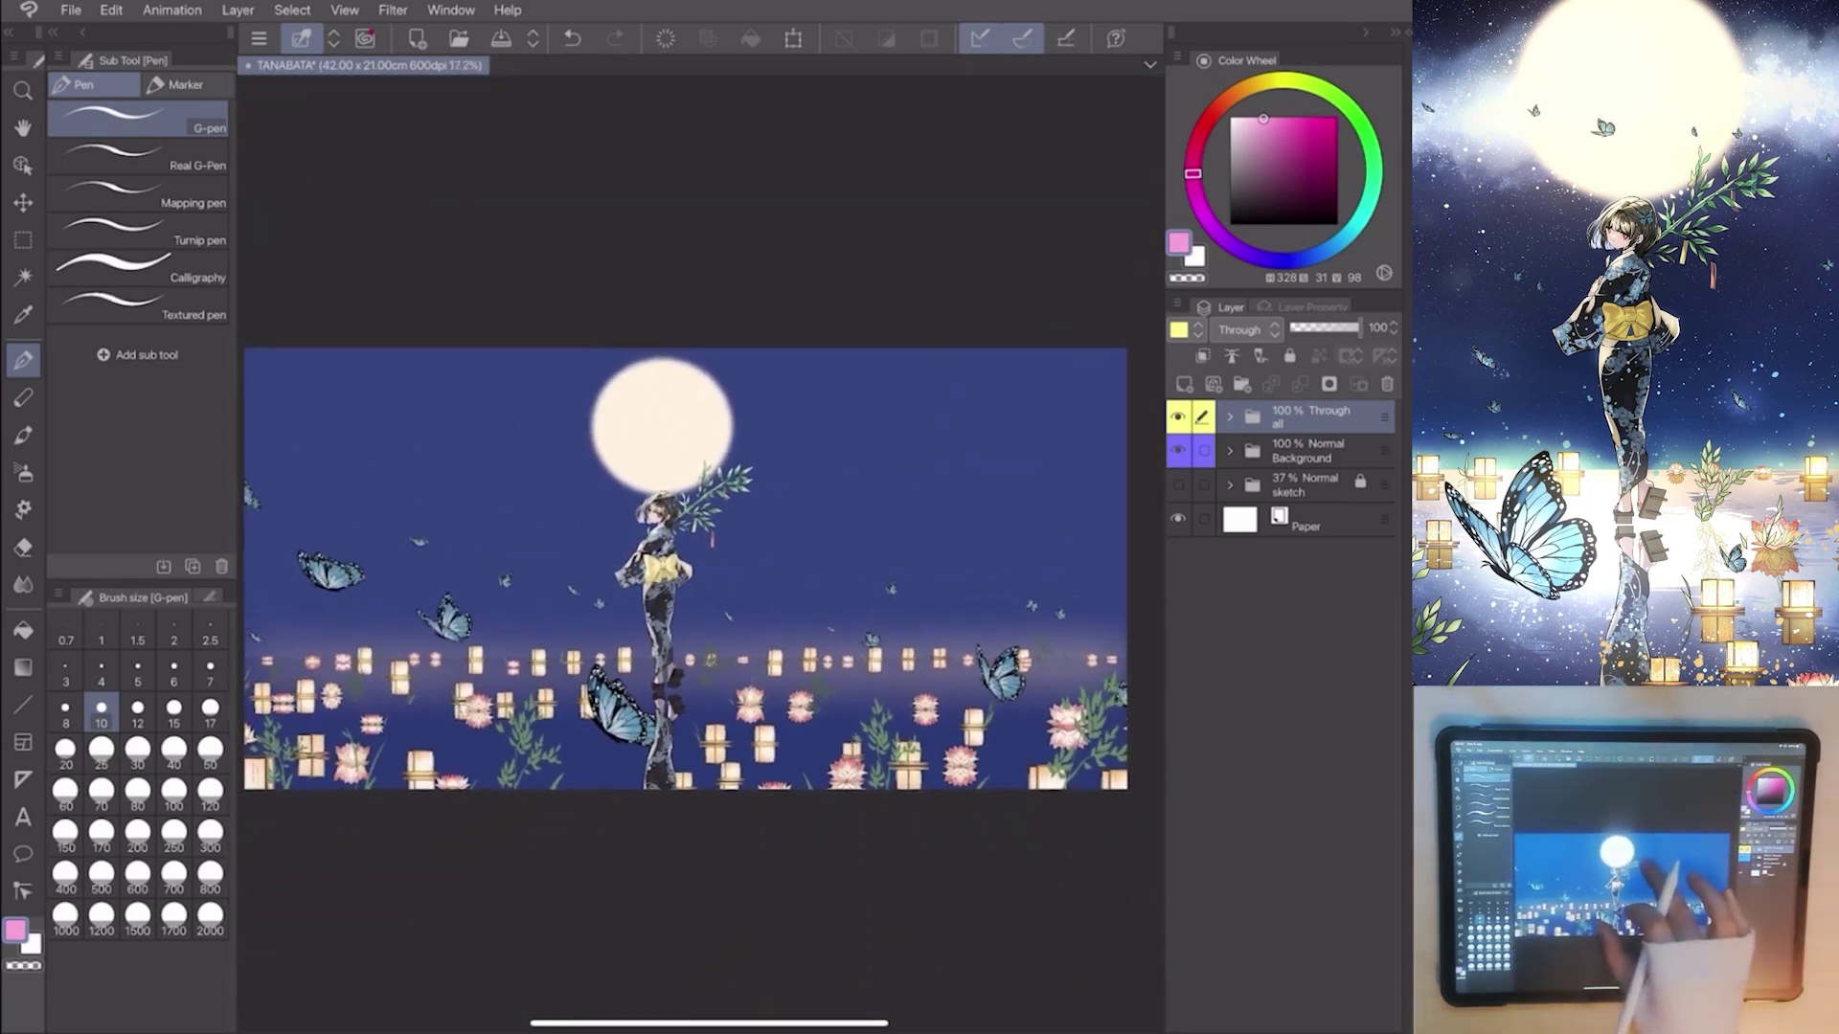
pyautogui.scroll(1, 701, 561)
pyautogui.scroll(1, 701, 560)
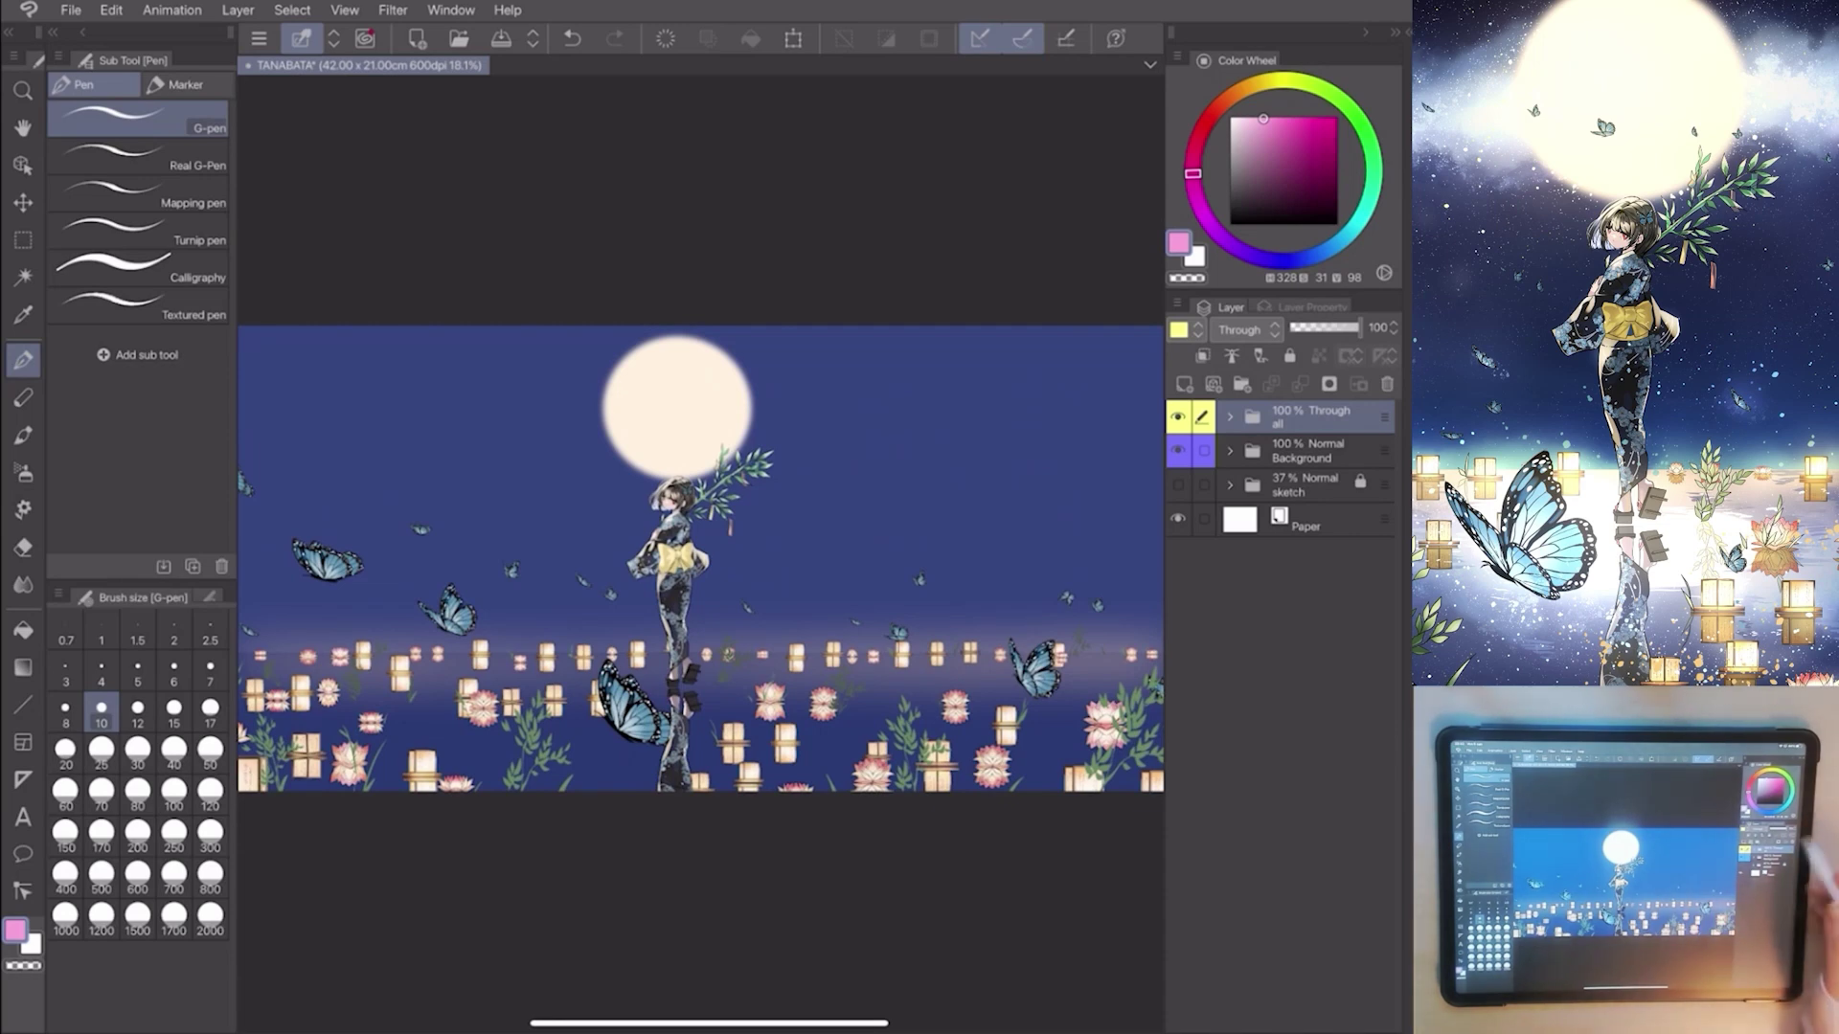
# Hide the materials layer with butterflies, lanterns and lotus flowers inside the Through all folder.
pyautogui.click(1229, 416)
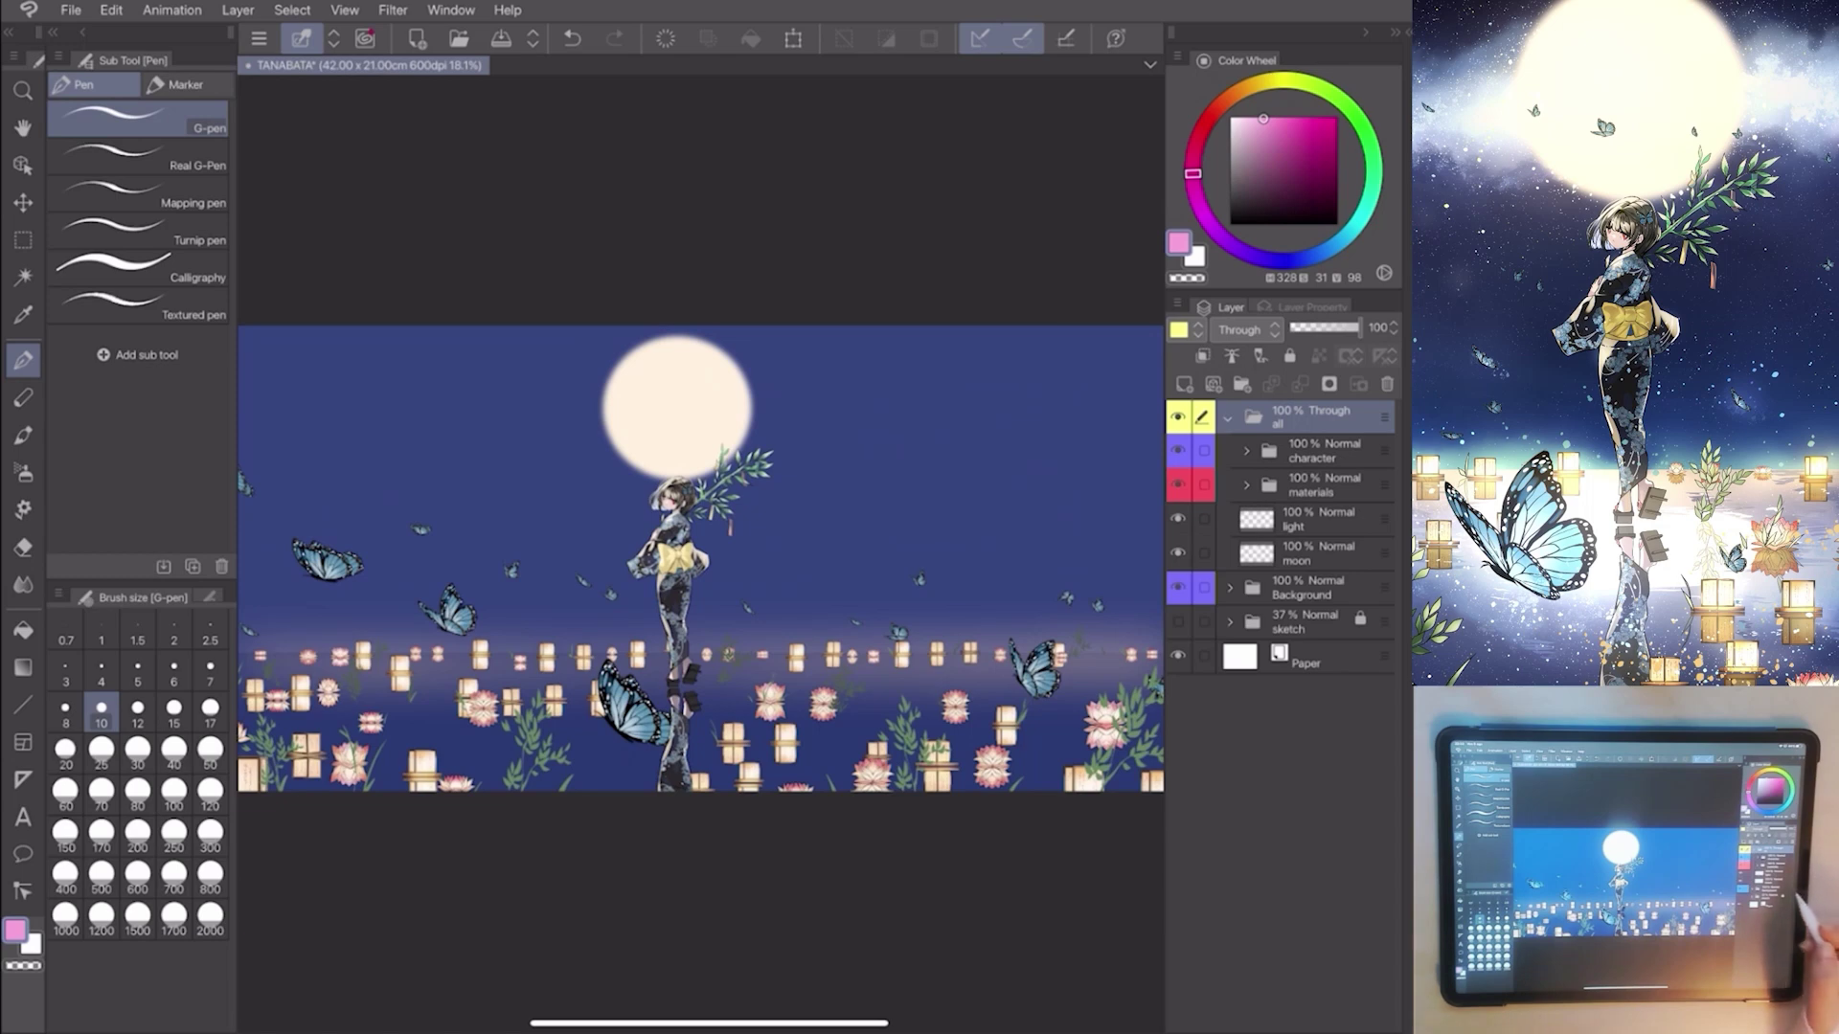
pyautogui.click(1180, 485)
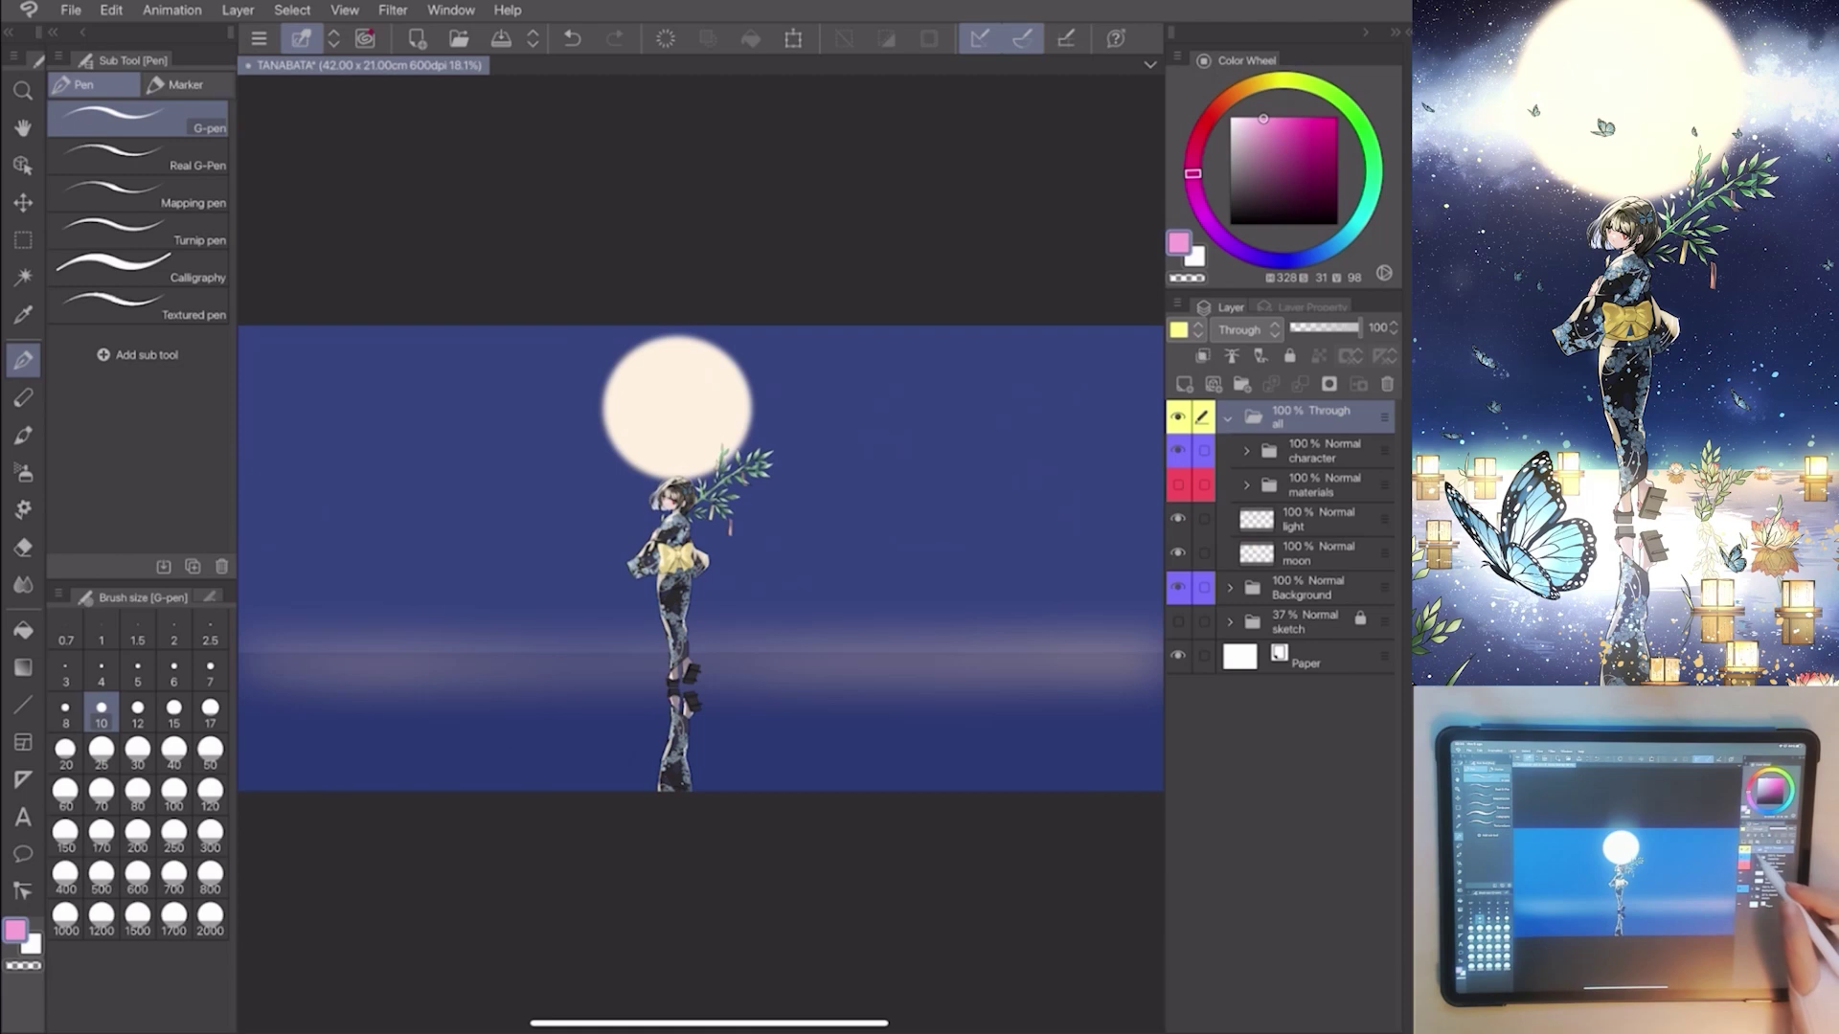
pyautogui.click(1229, 416)
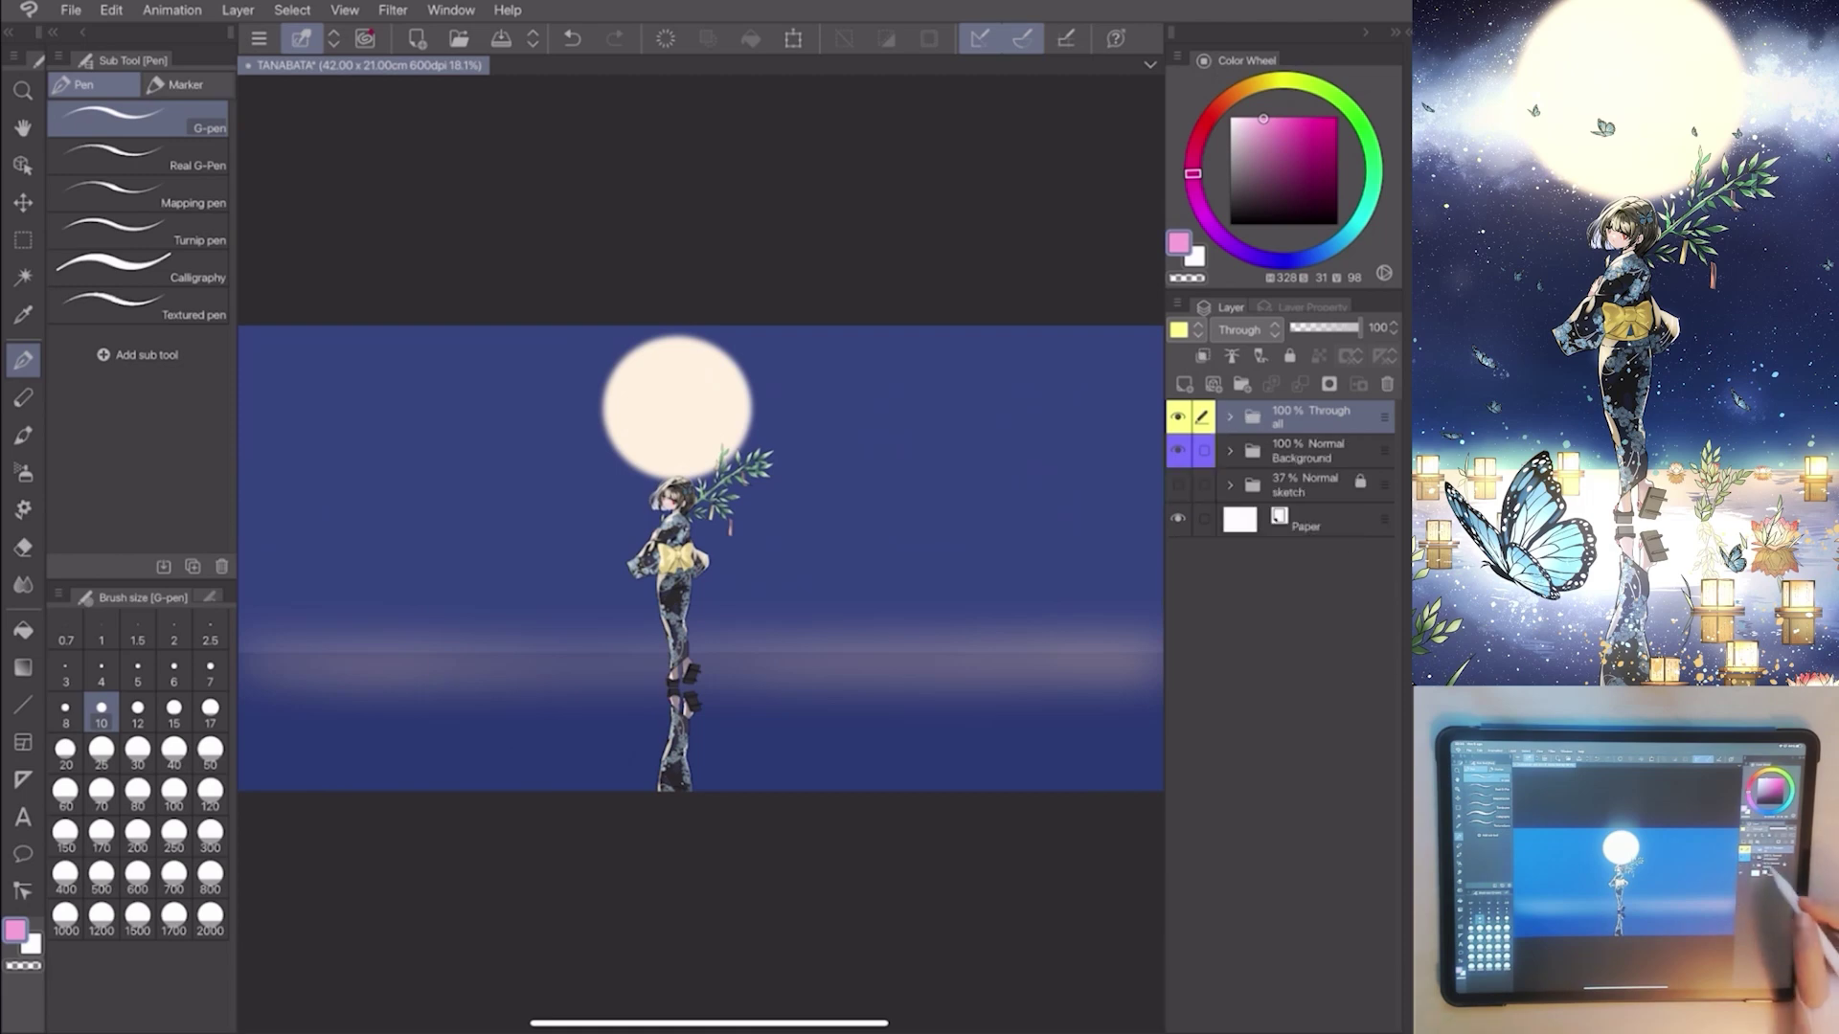
# Expand the Background folder and toggle the water layer off and on twice.
pyautogui.click(1308, 449)
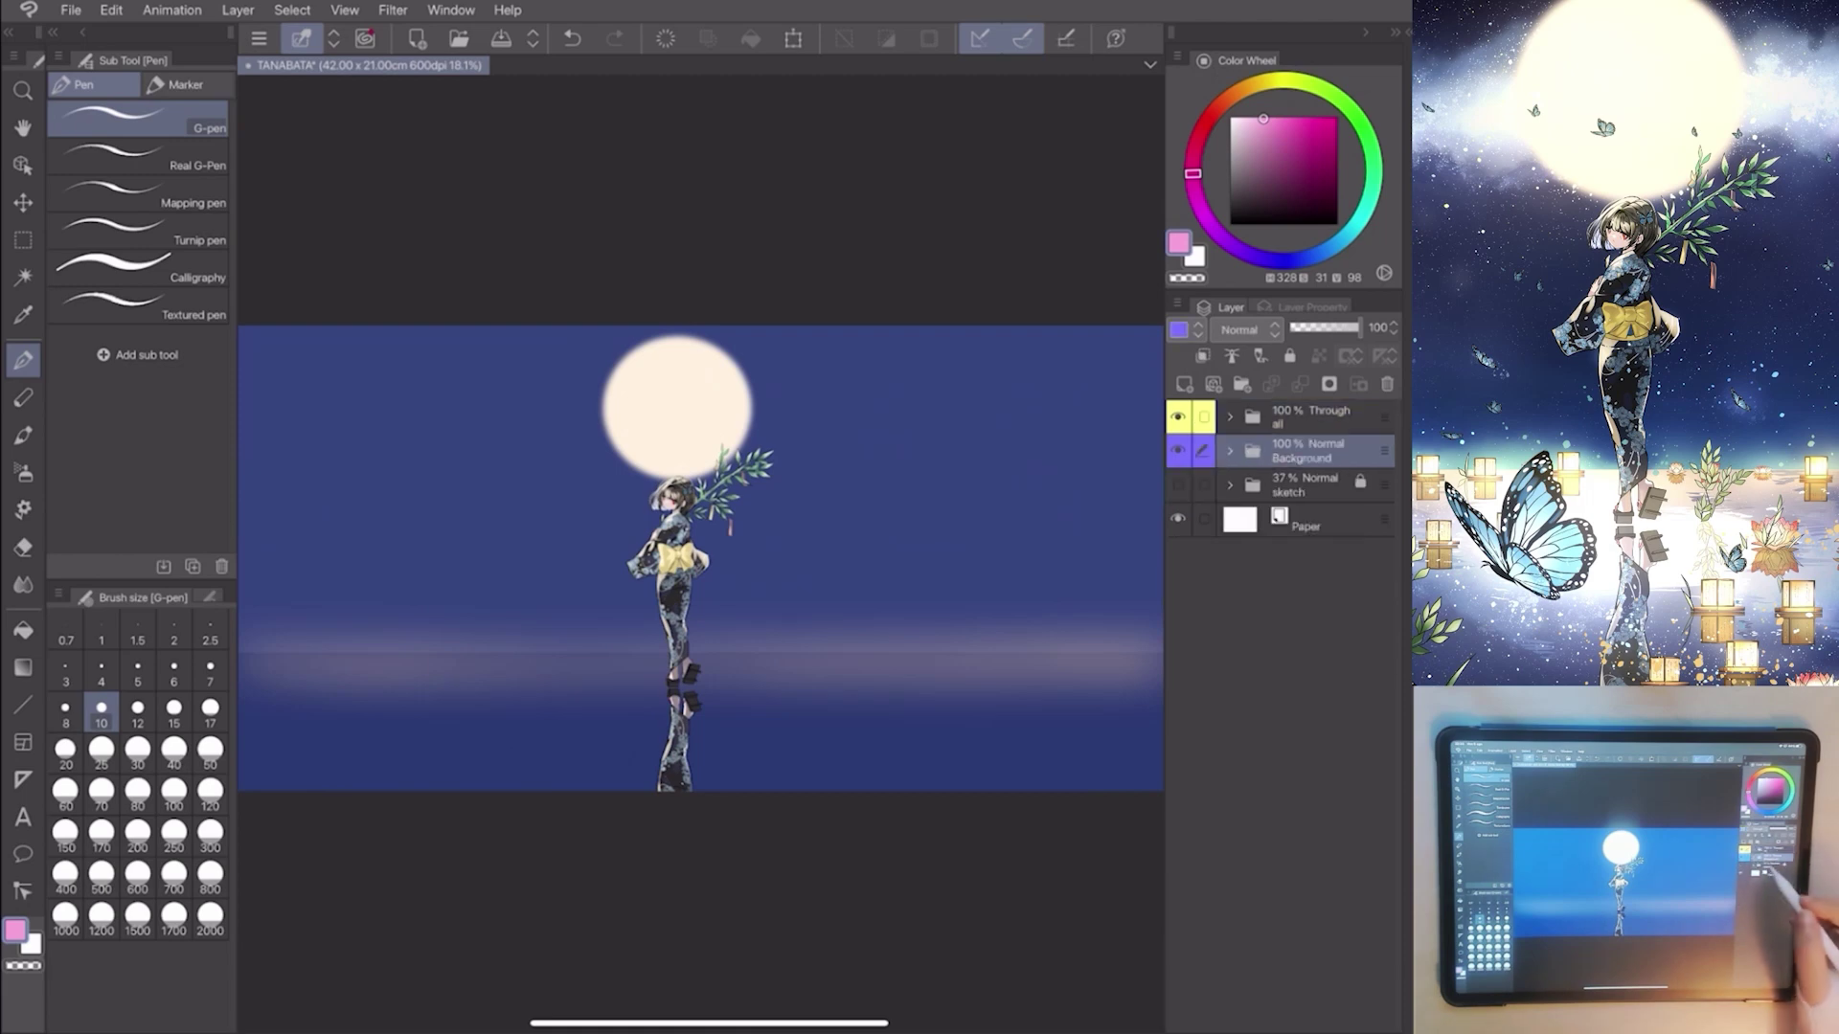
pyautogui.click(1229, 450)
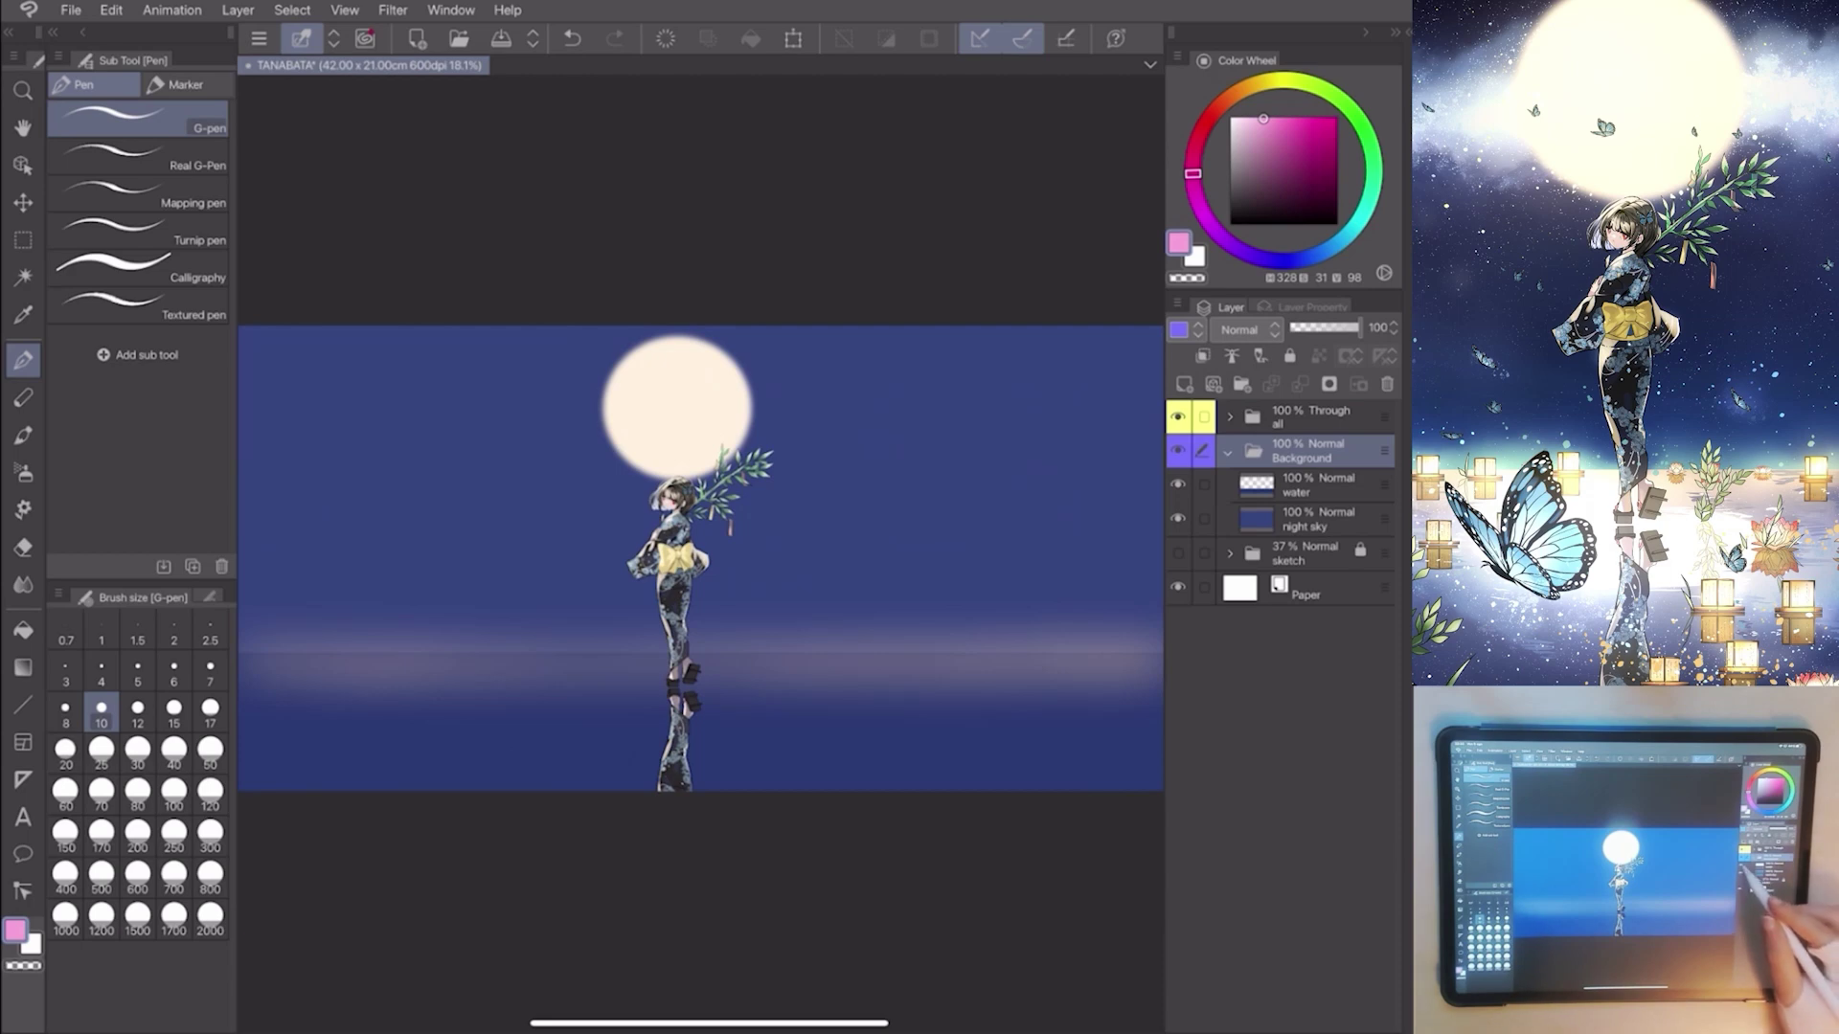
pyautogui.click(1178, 484)
pyautogui.click(1179, 485)
pyautogui.click(1179, 484)
pyautogui.click(1178, 484)
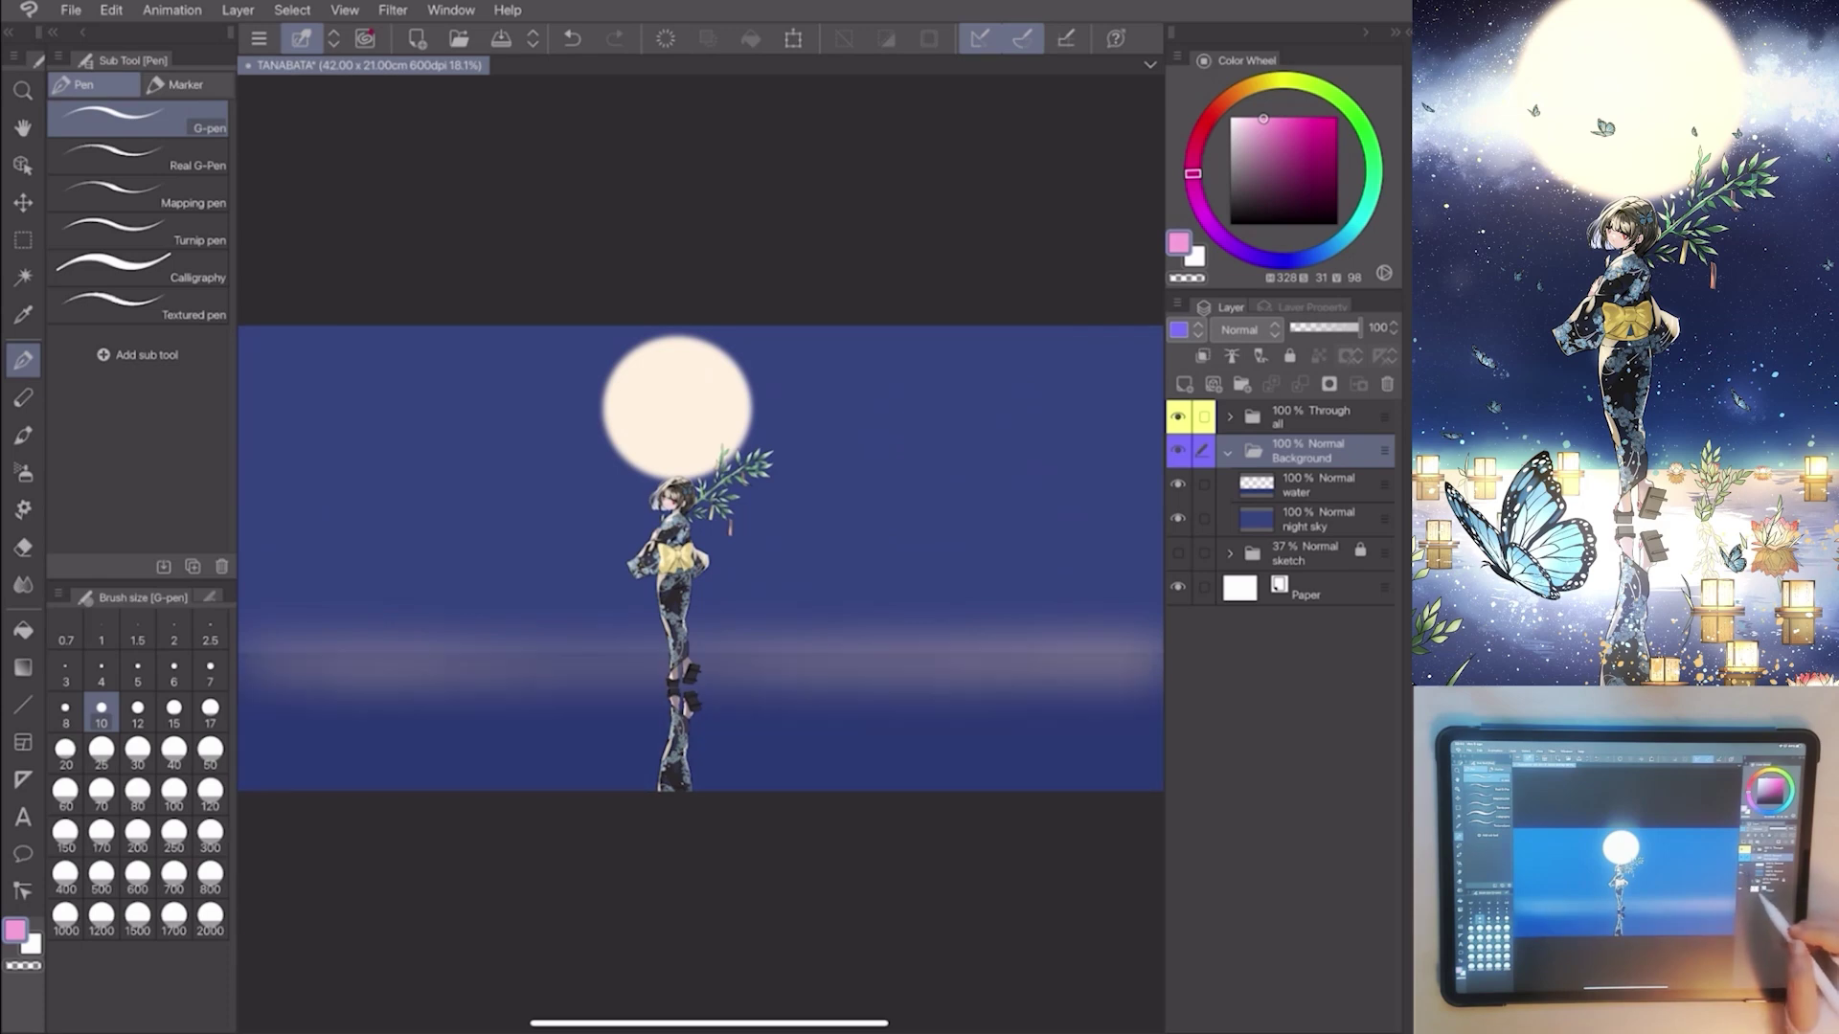
# Toggle the night sky layer off and on twice, then select it.
pyautogui.click(1178, 518)
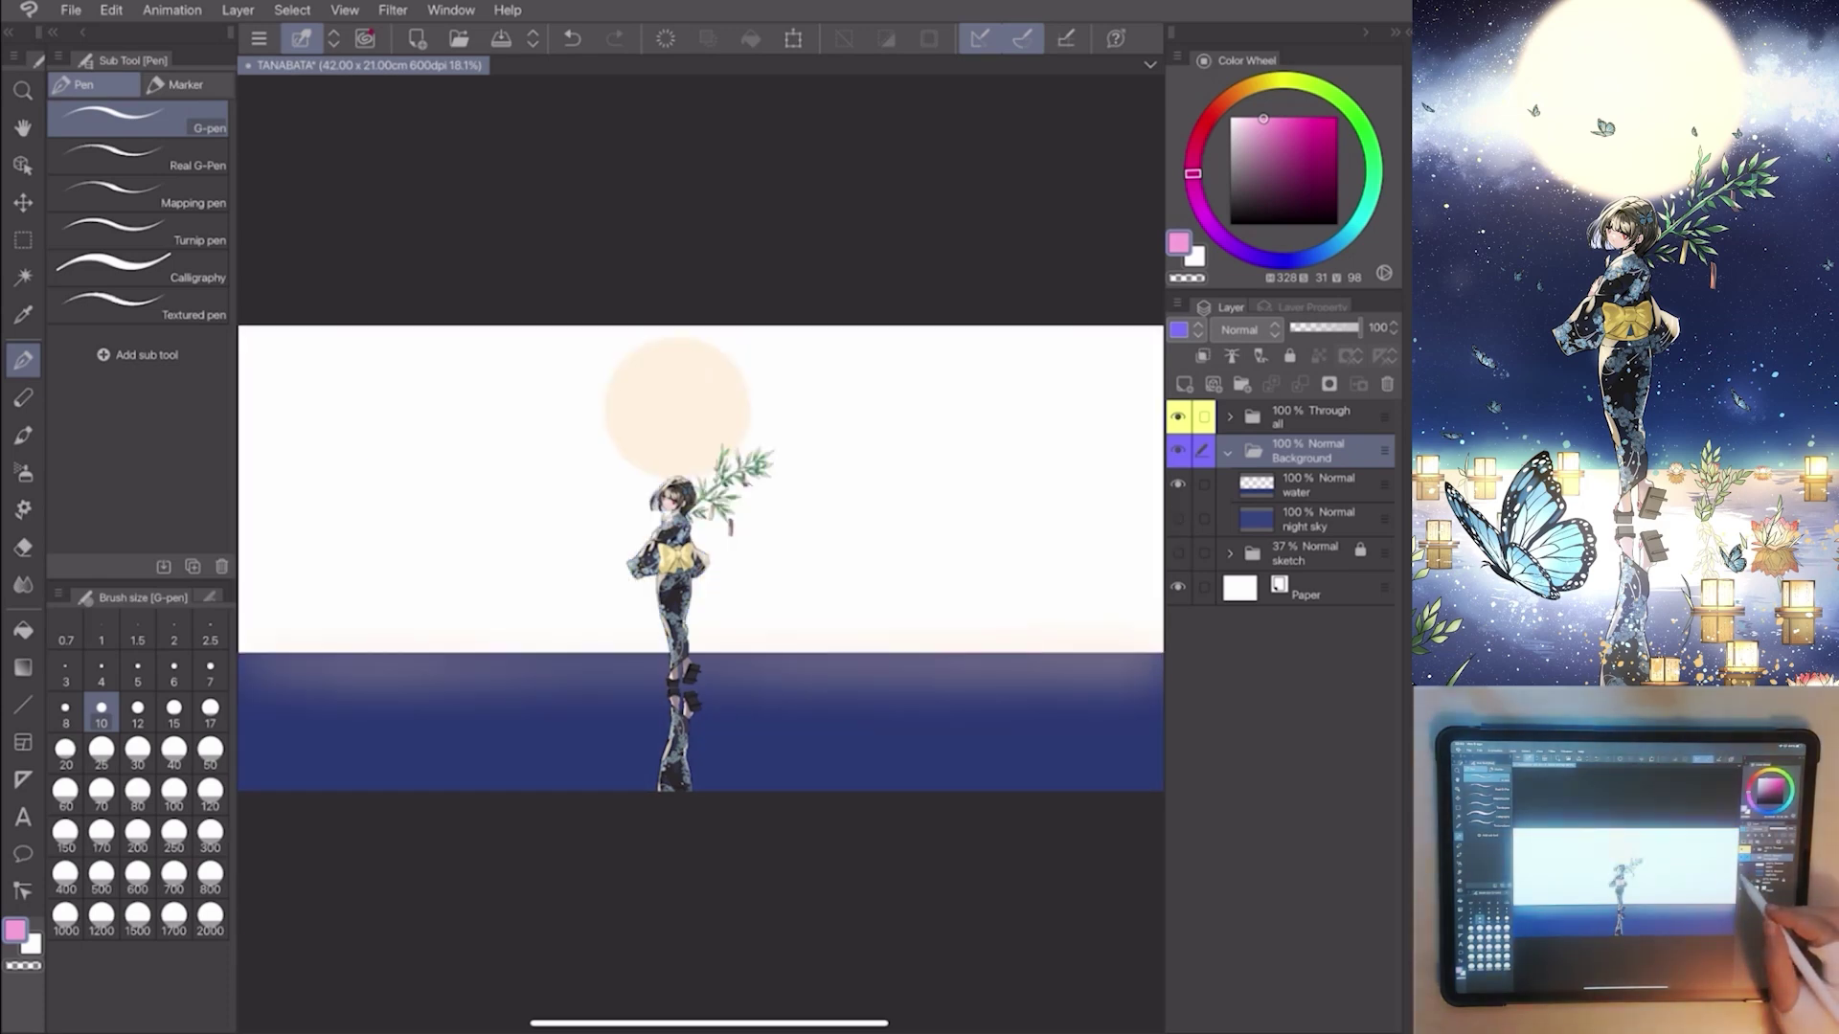
pyautogui.click(1178, 519)
pyautogui.click(1178, 519)
pyautogui.click(1178, 519)
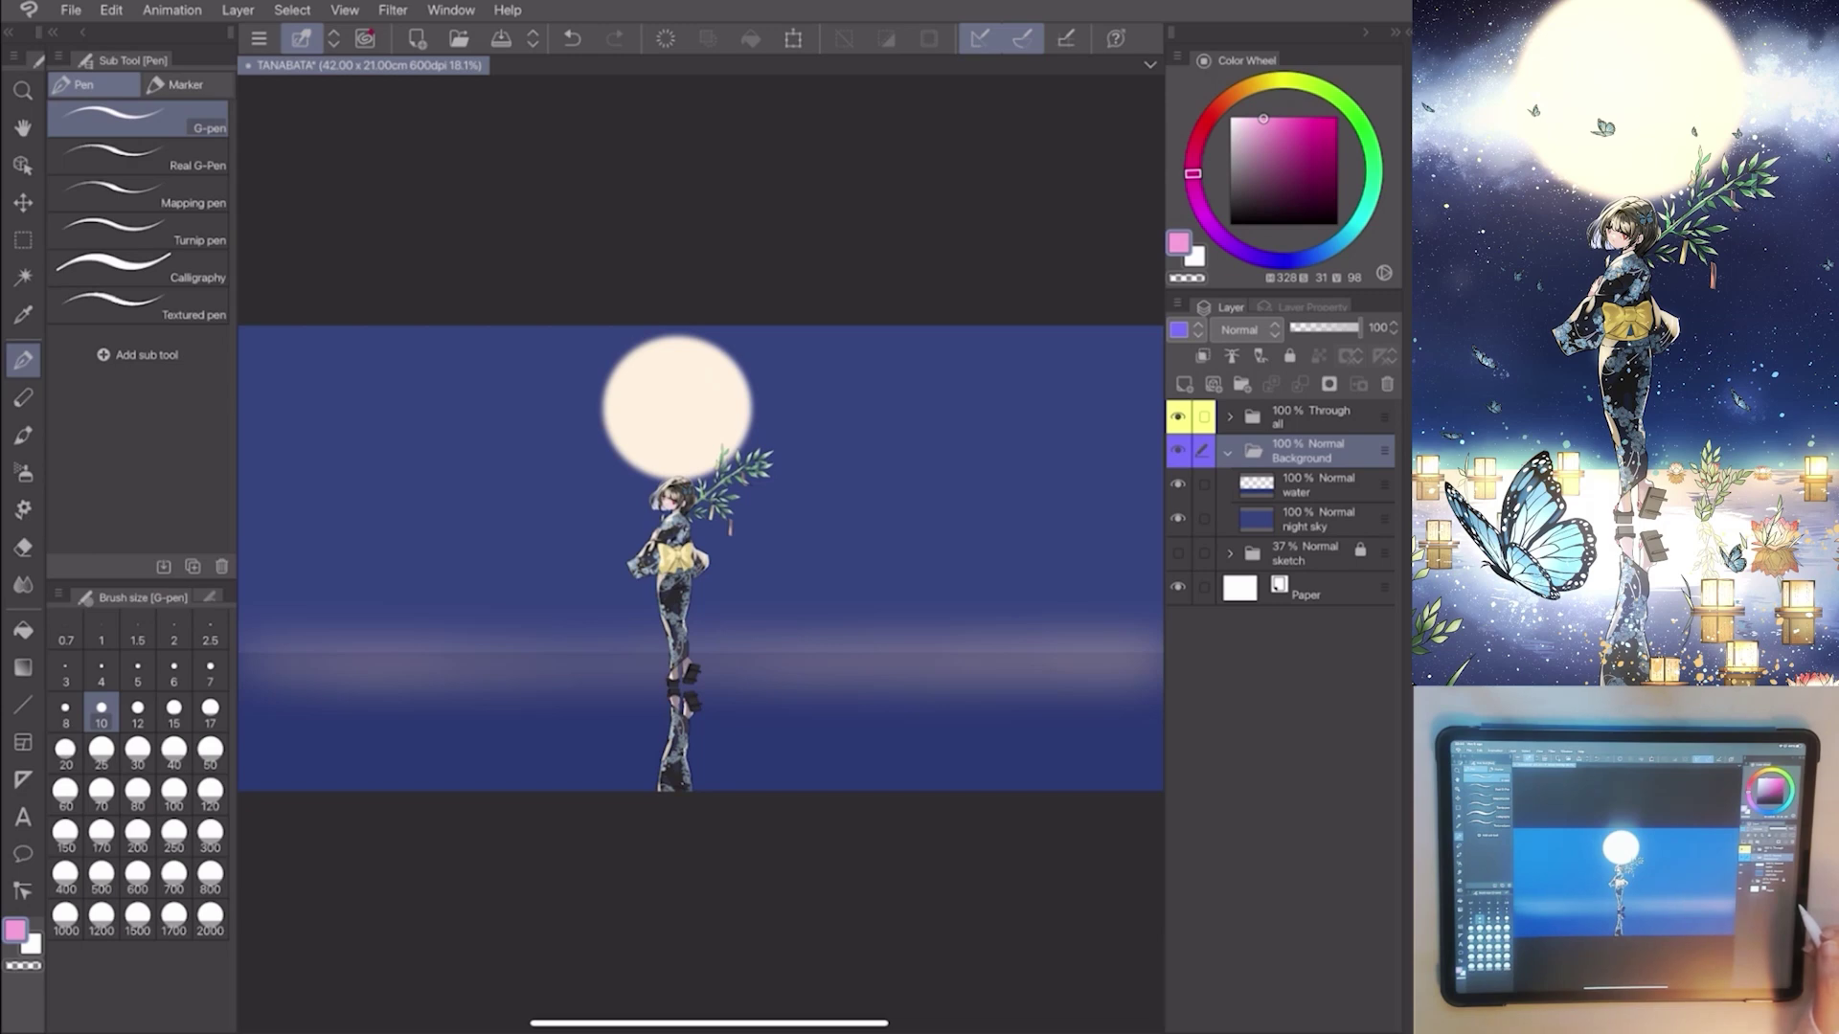
pyautogui.click(1315, 518)
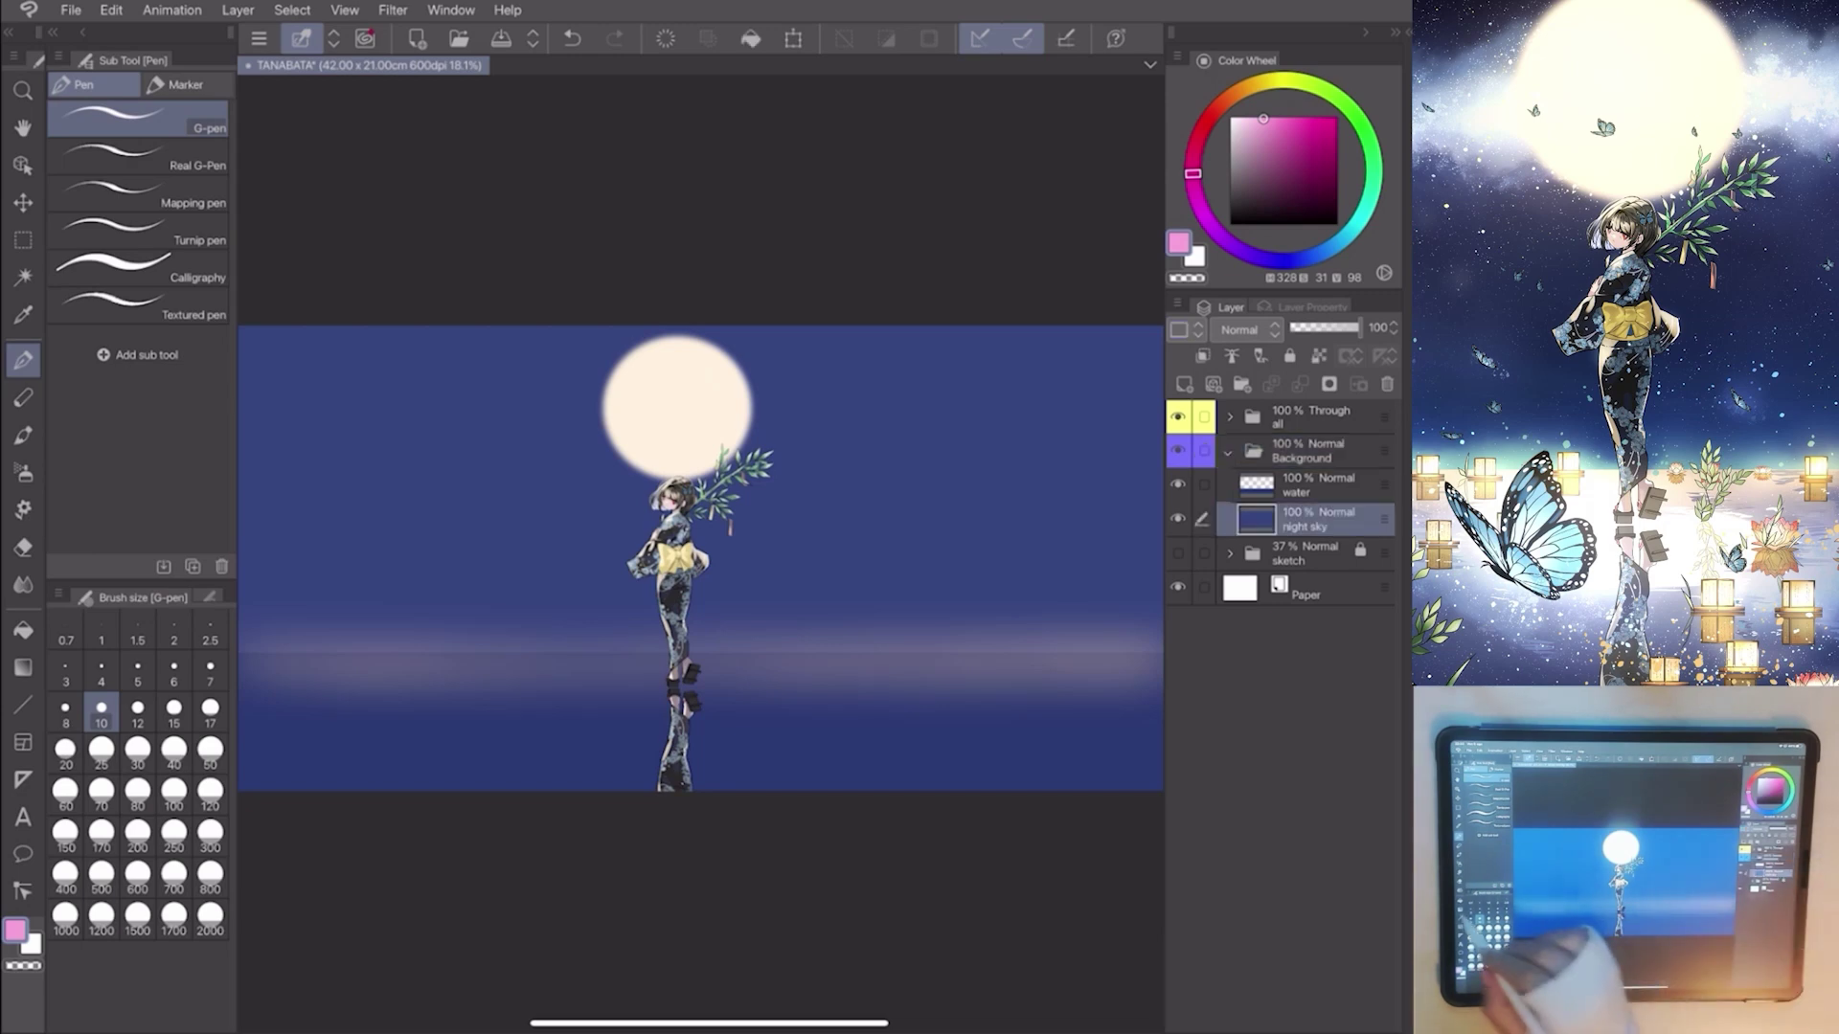
# Fill a new layer with a vertical Night sky preset gradient and nudge it upward.
pyautogui.click(23, 666)
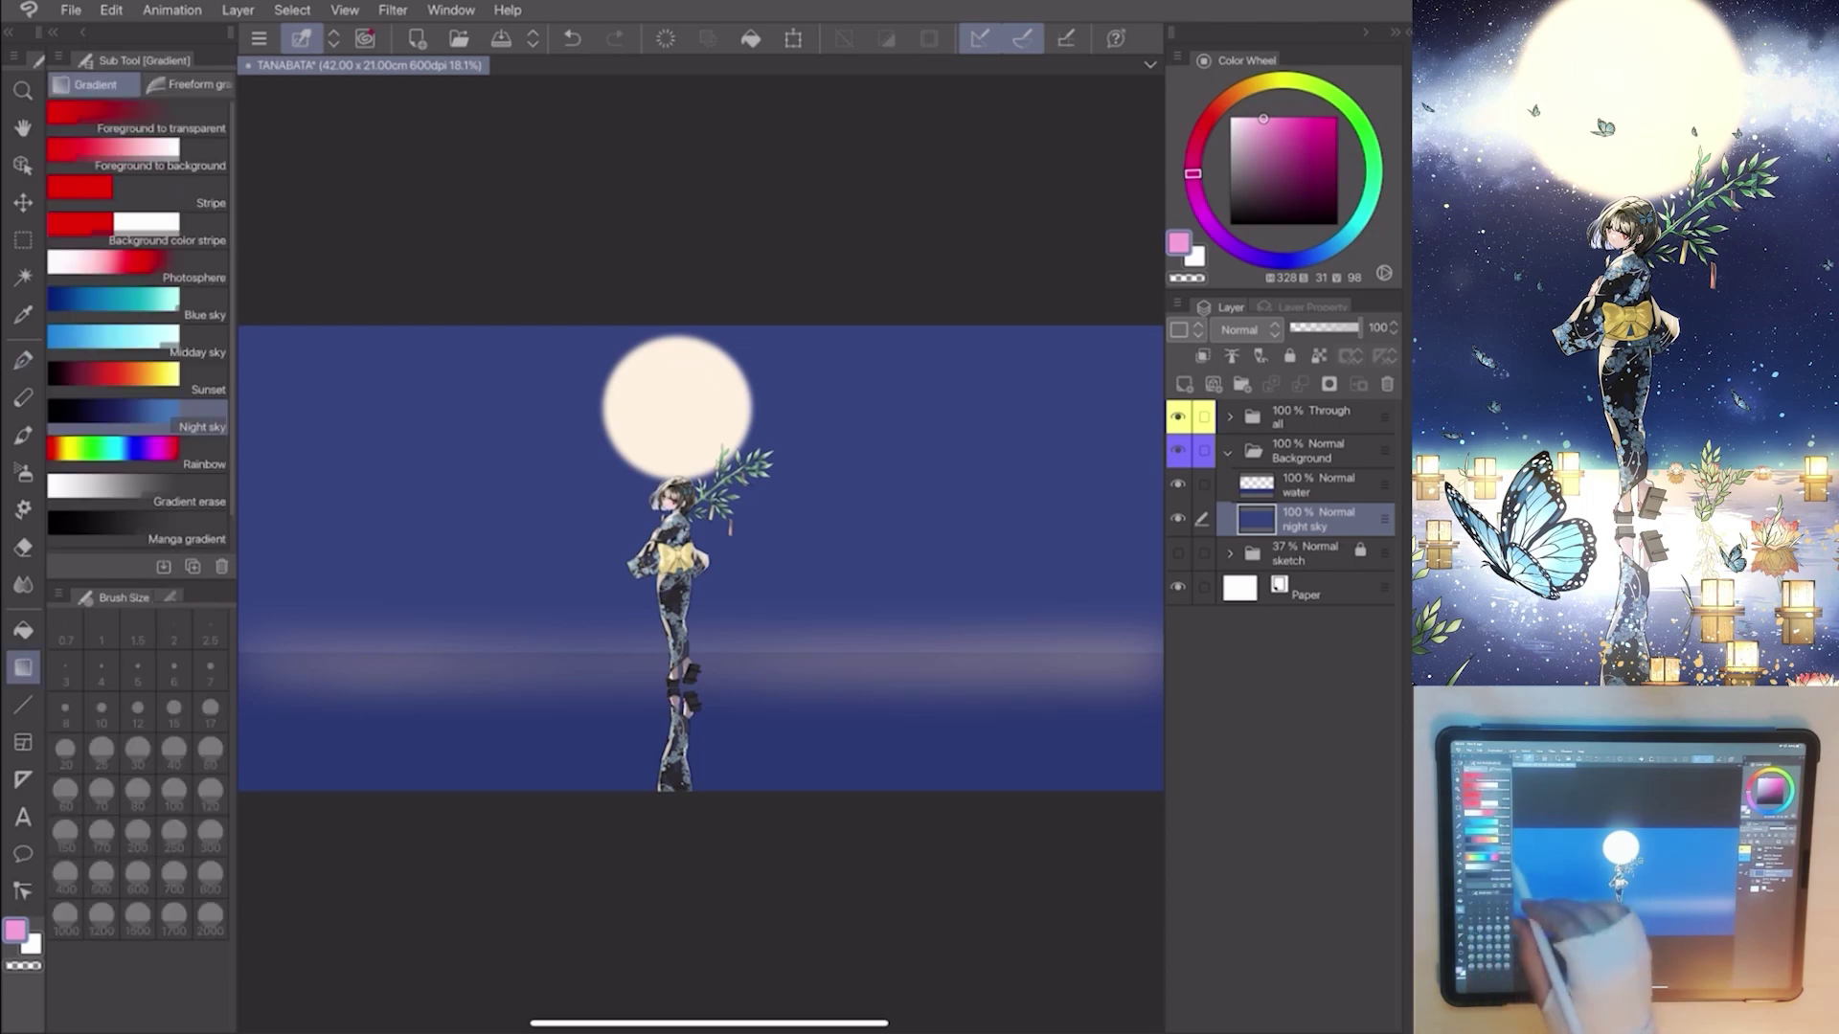
pyautogui.click(115, 417)
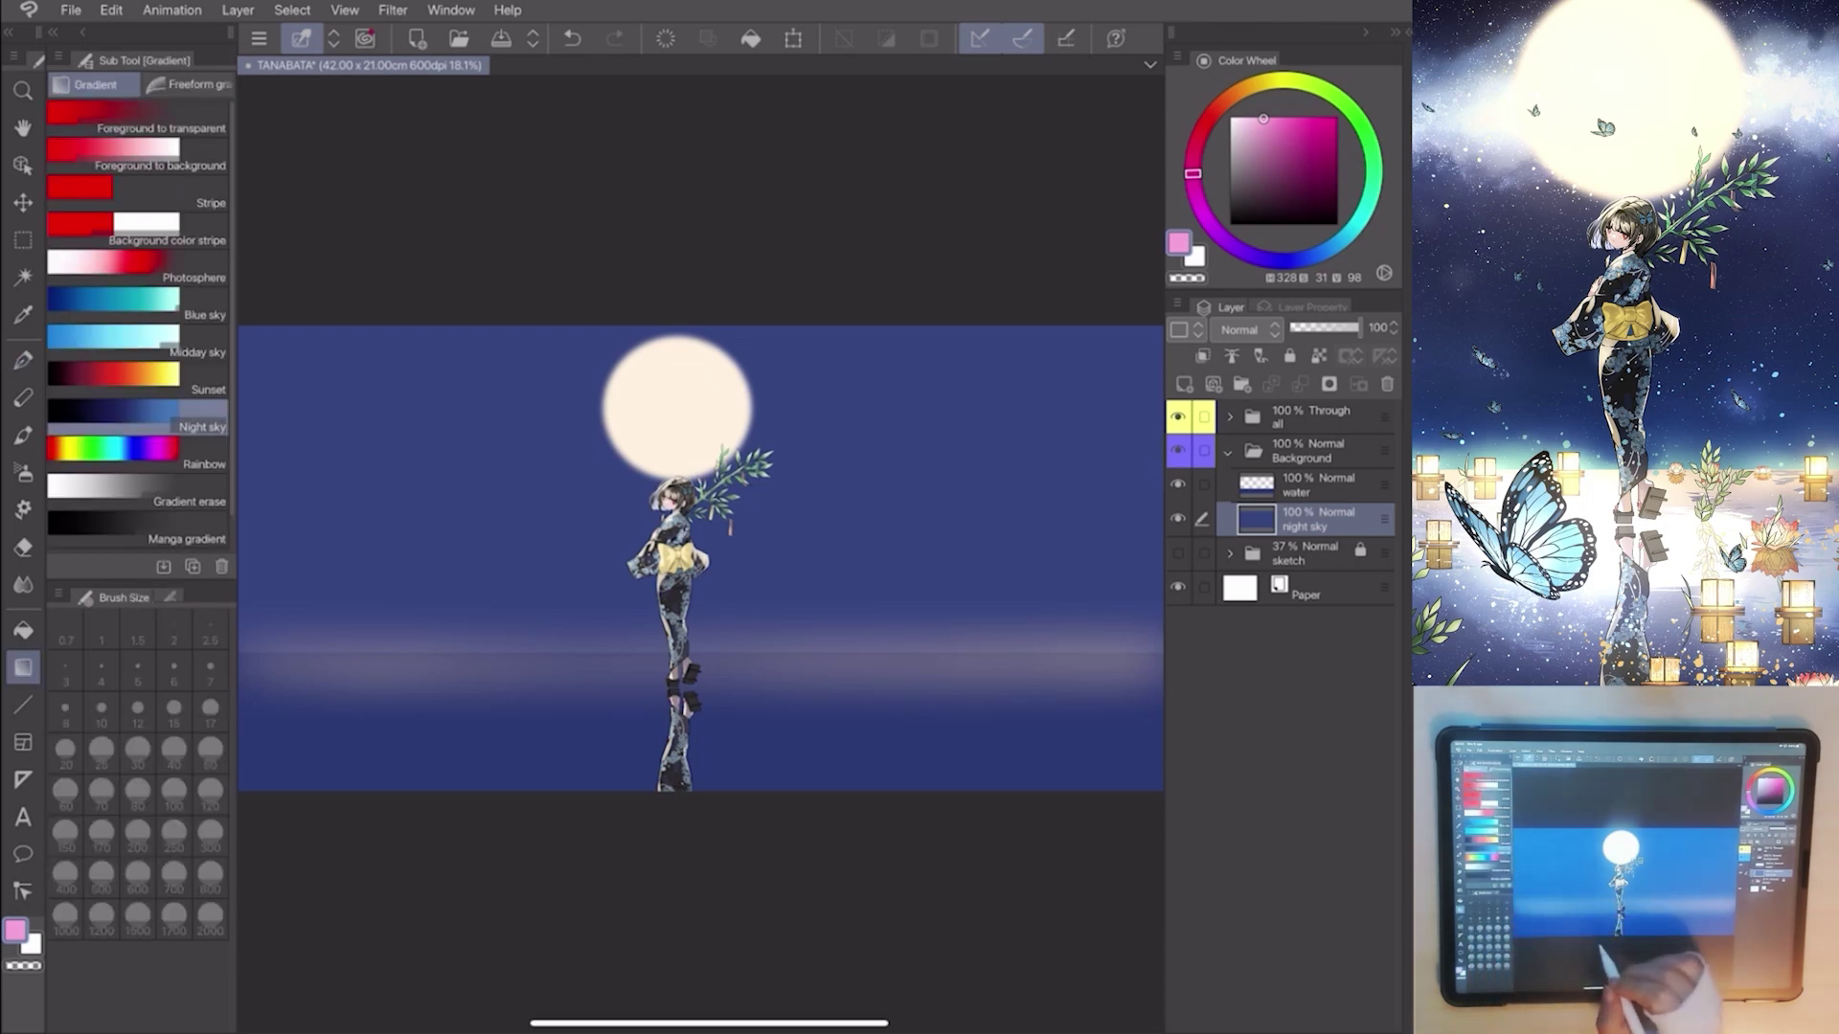
pyautogui.click(1186, 384)
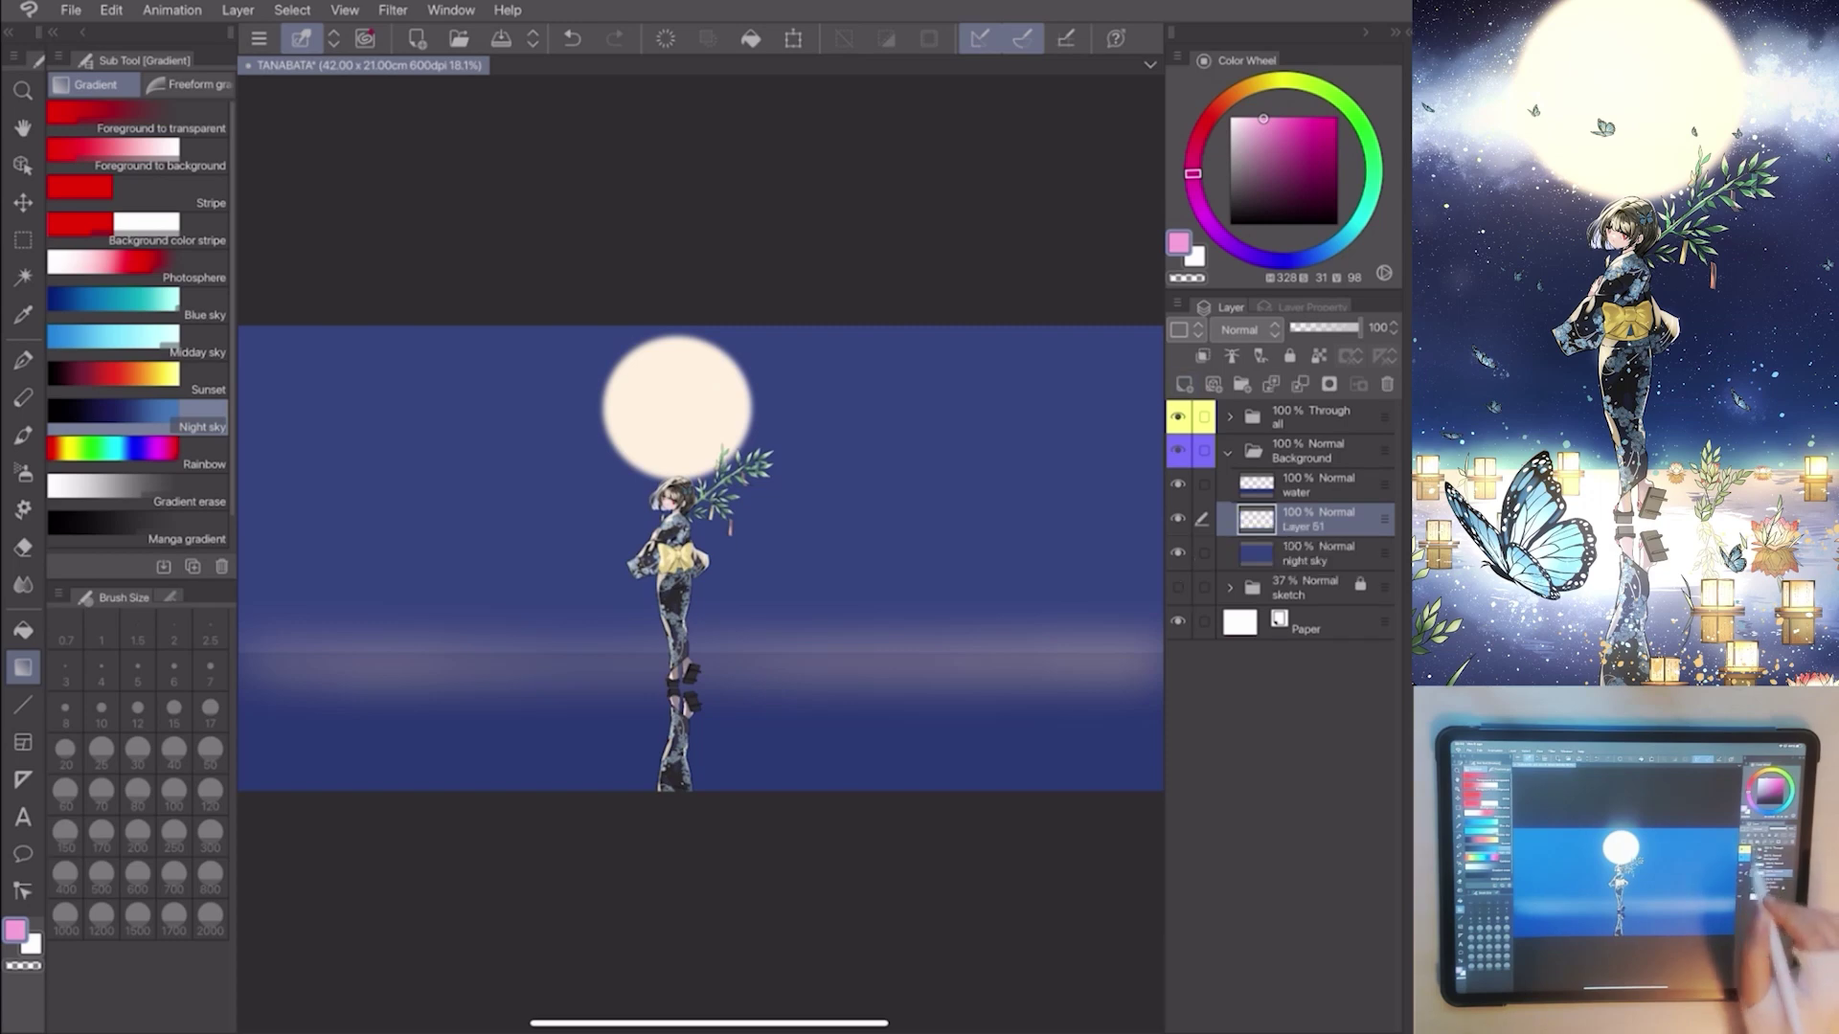
pyautogui.moveTo(682, 227); pyautogui.dragTo(694, 894)
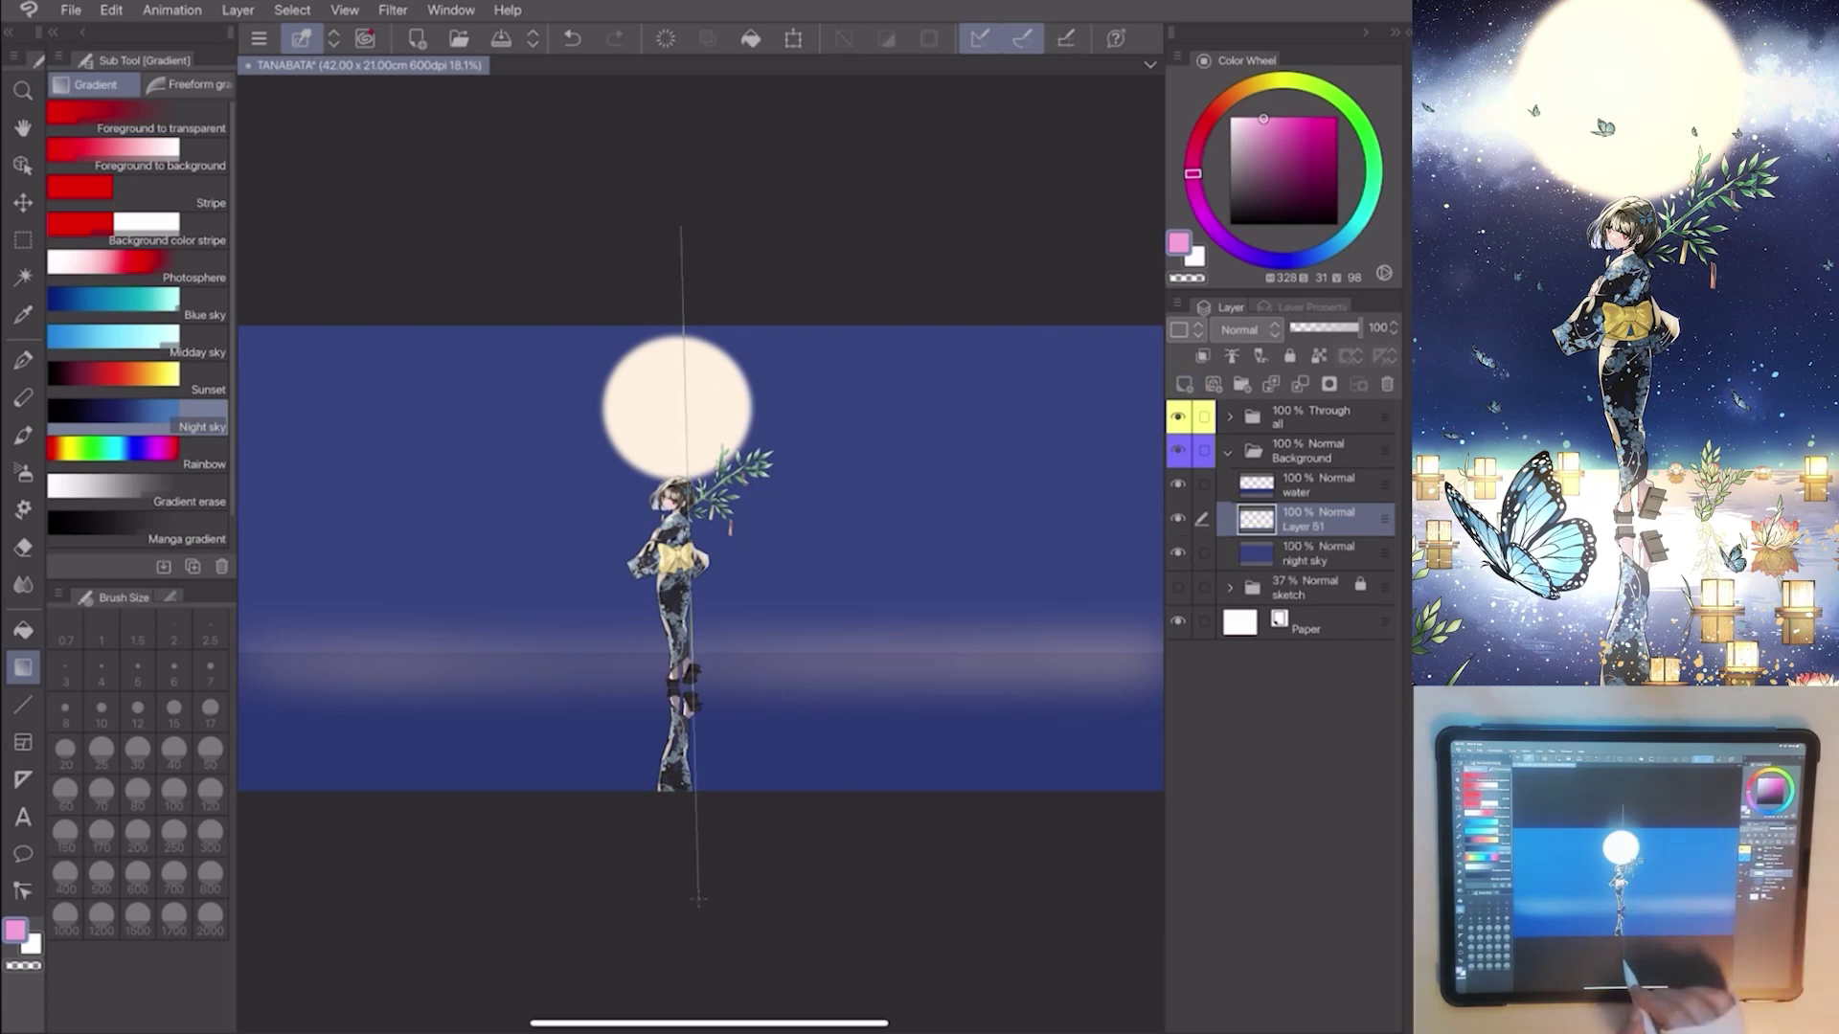
pyautogui.moveTo(694, 894); pyautogui.dragTo(695, 894)
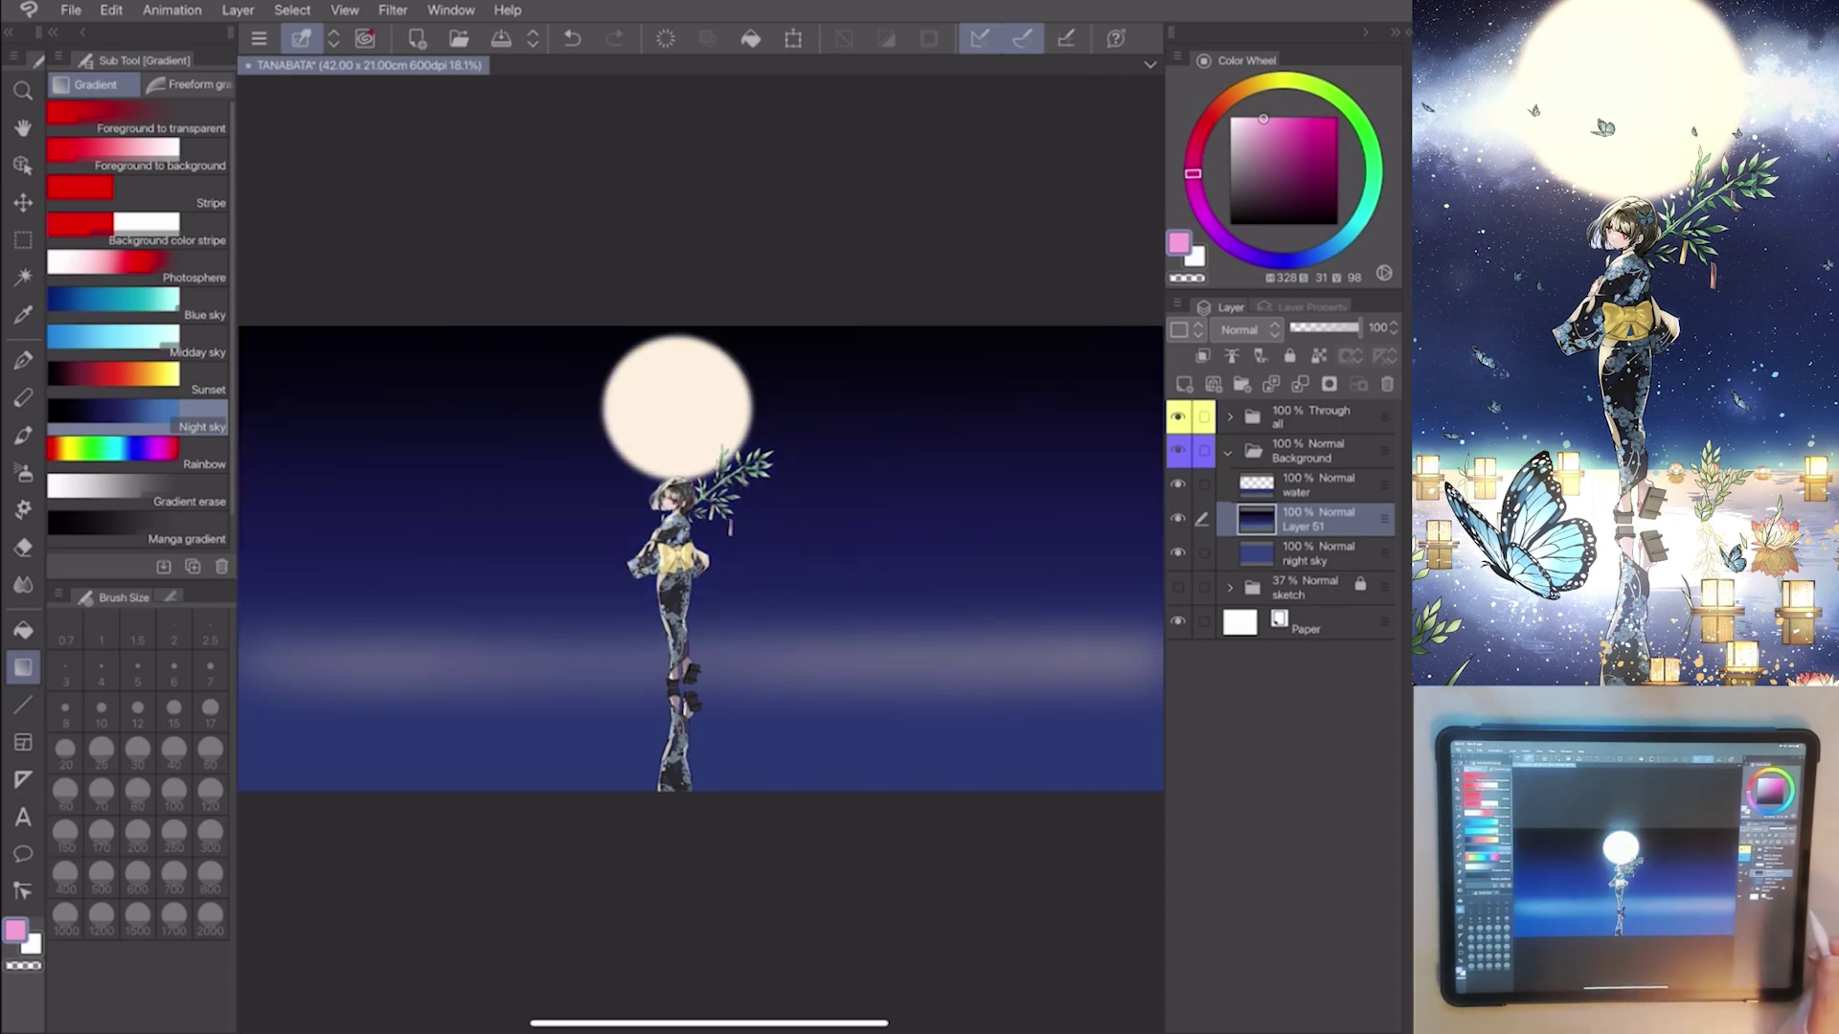
pyautogui.click(24, 201)
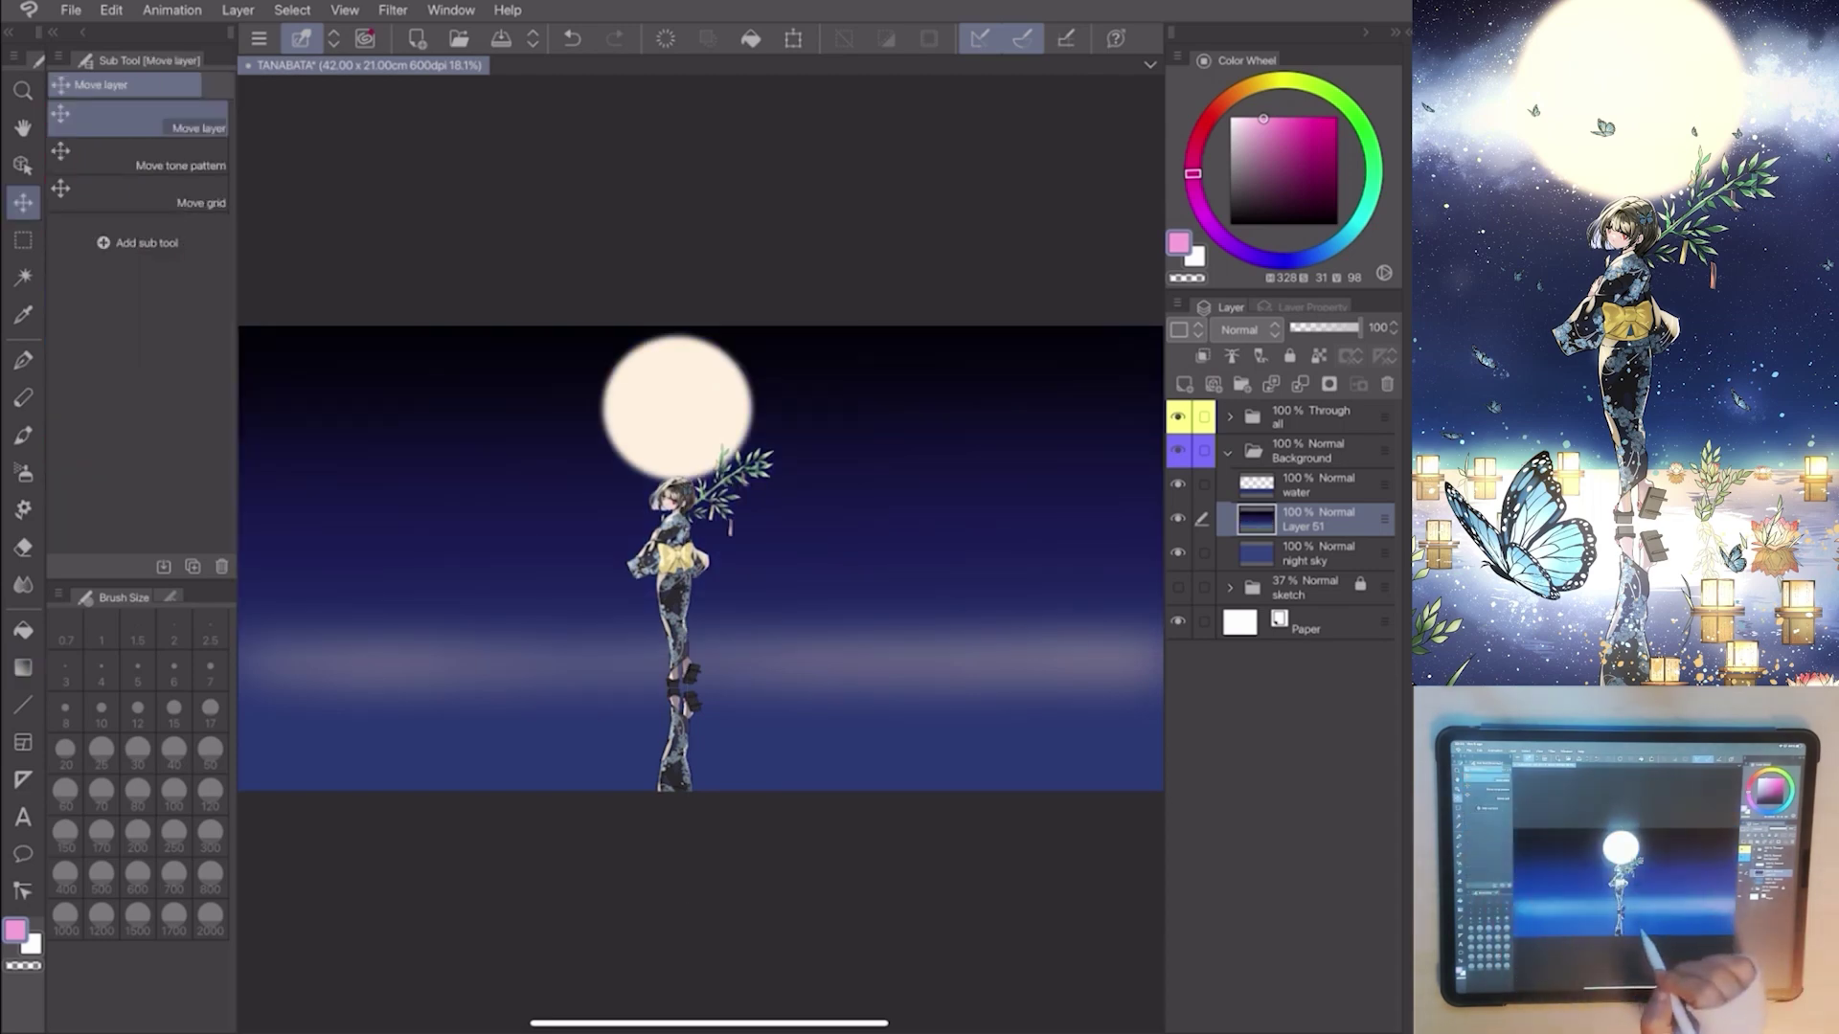
pyautogui.moveTo(772, 733); pyautogui.dragTo(772, 705)
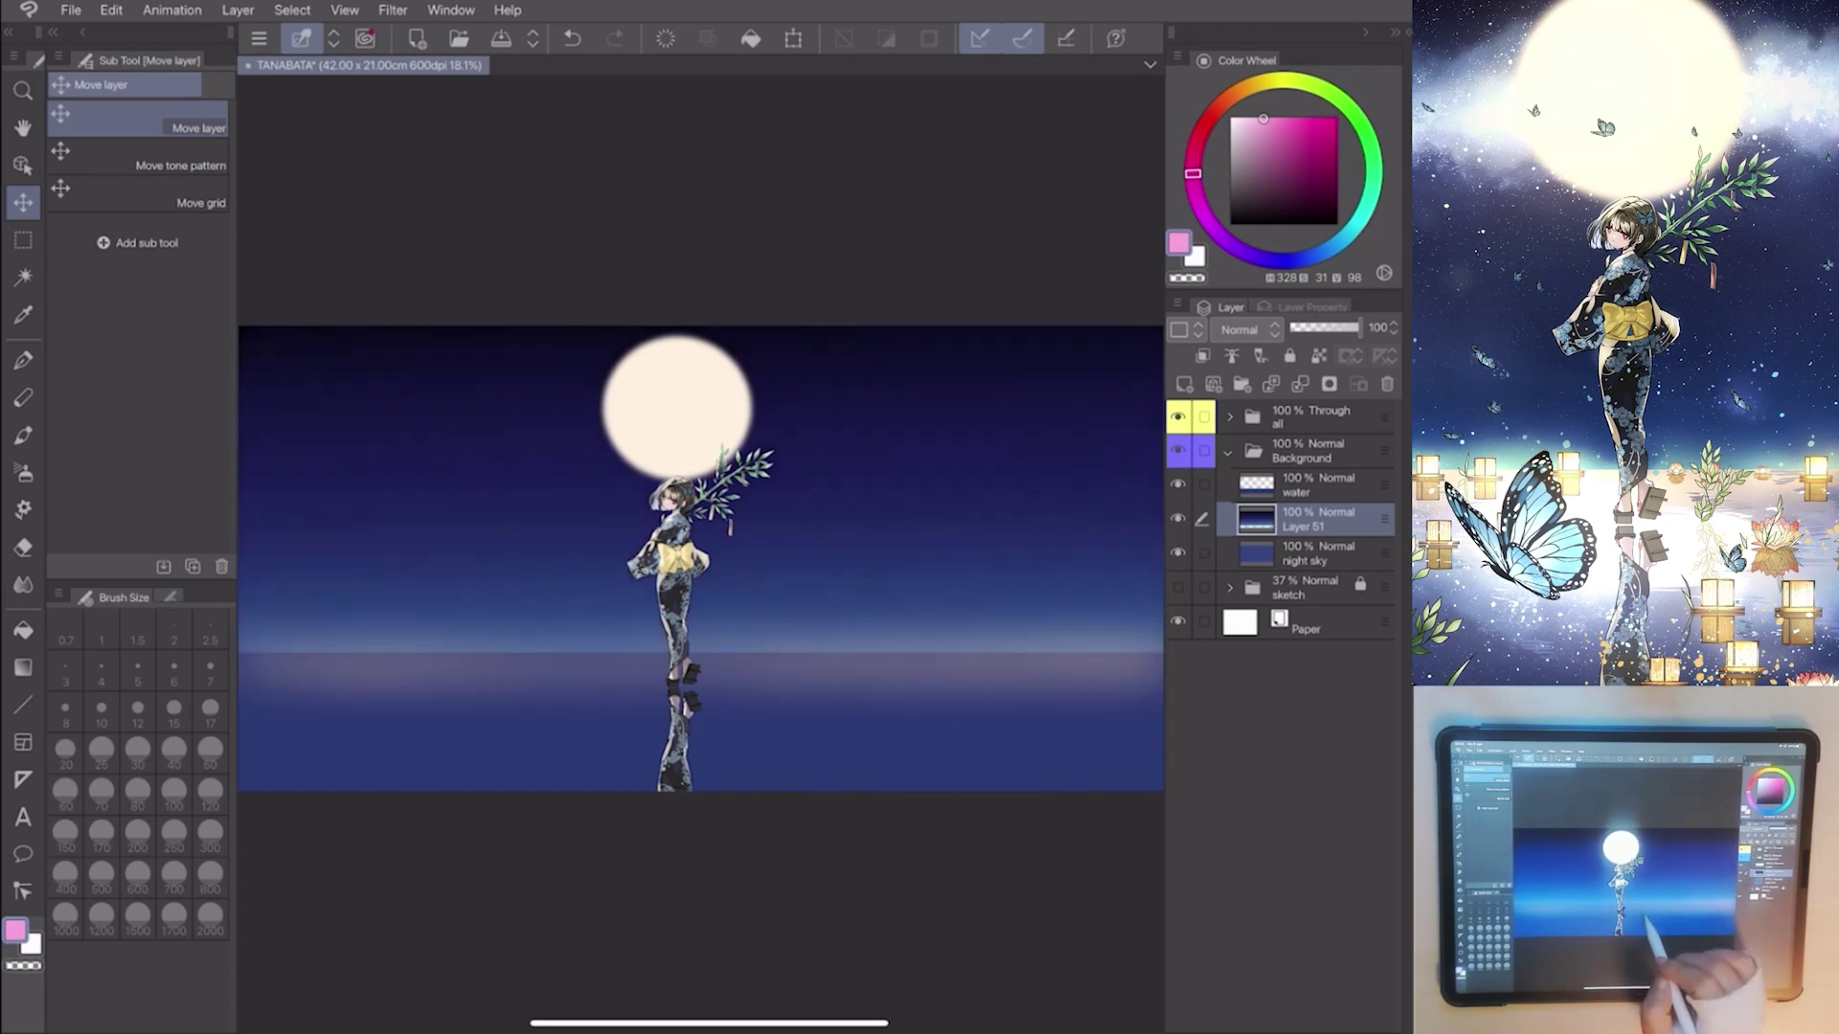
pyautogui.scroll(-2, 702, 559)
pyautogui.scroll(1, 702, 560)
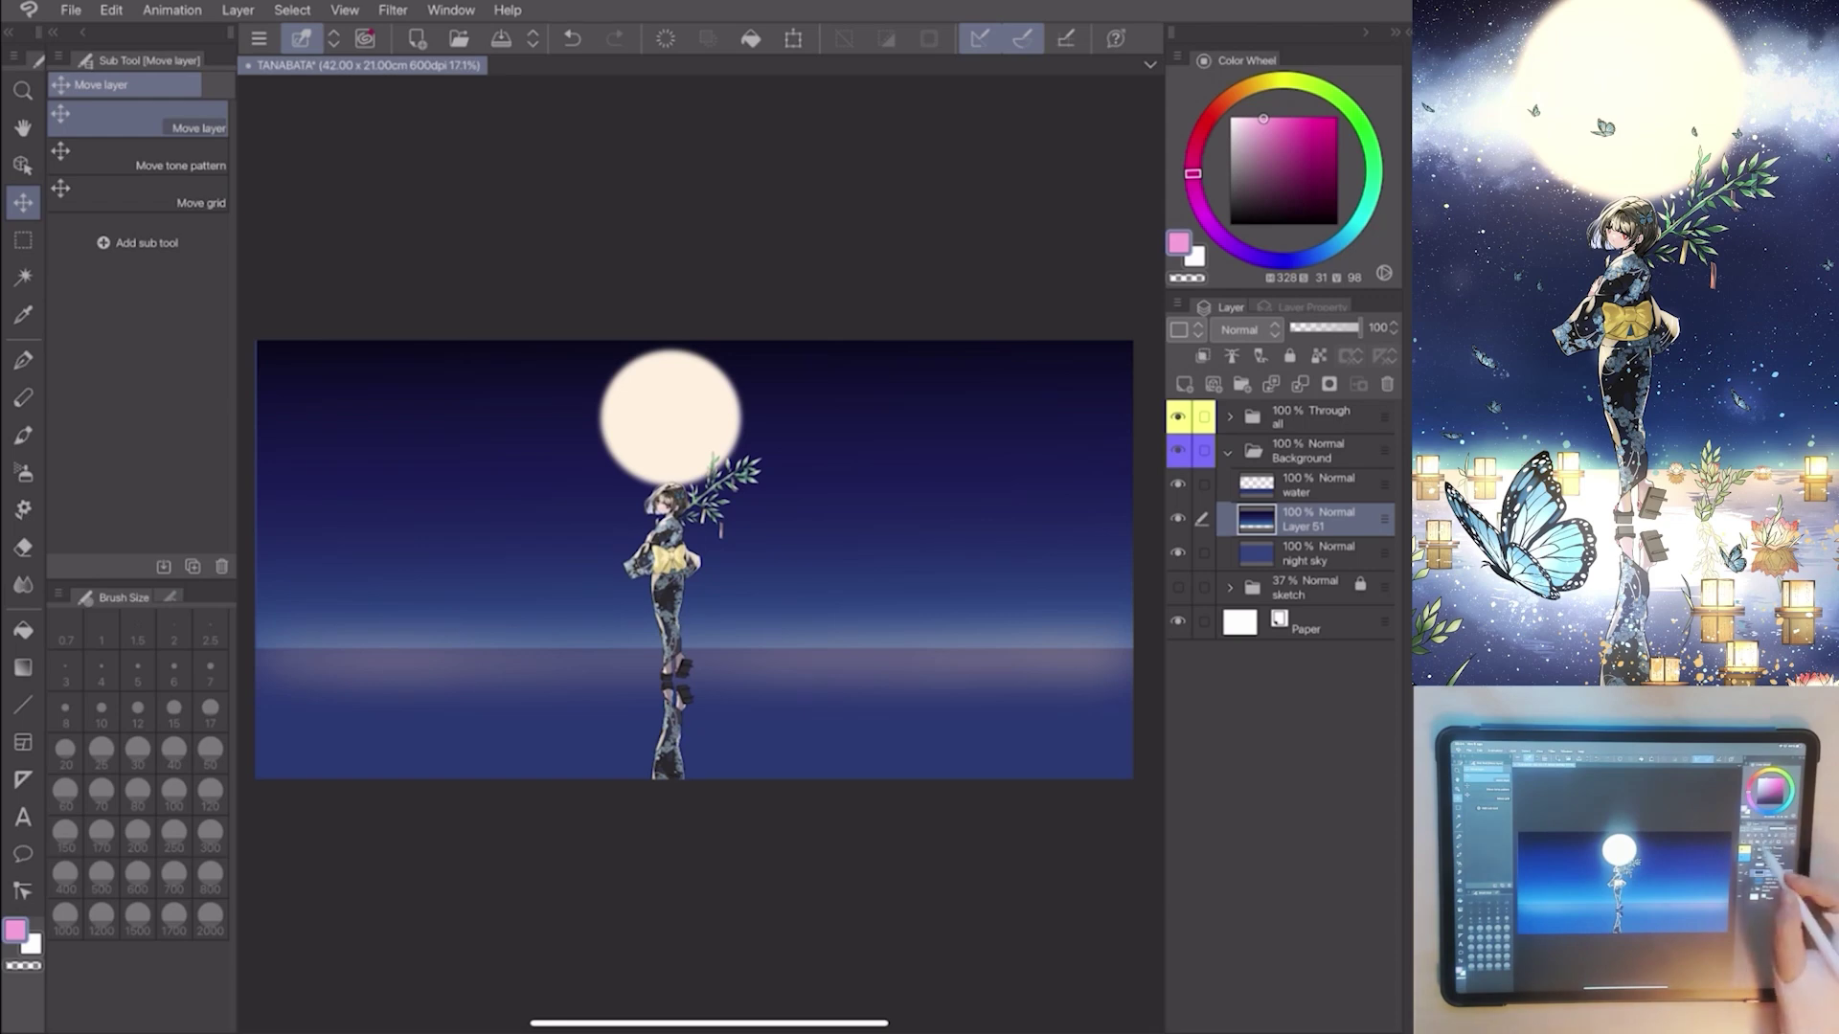
# Add a new folder named 'starry sky' with Through blending.
pyautogui.click(1241, 384)
pyautogui.doubleClick(1316, 518)
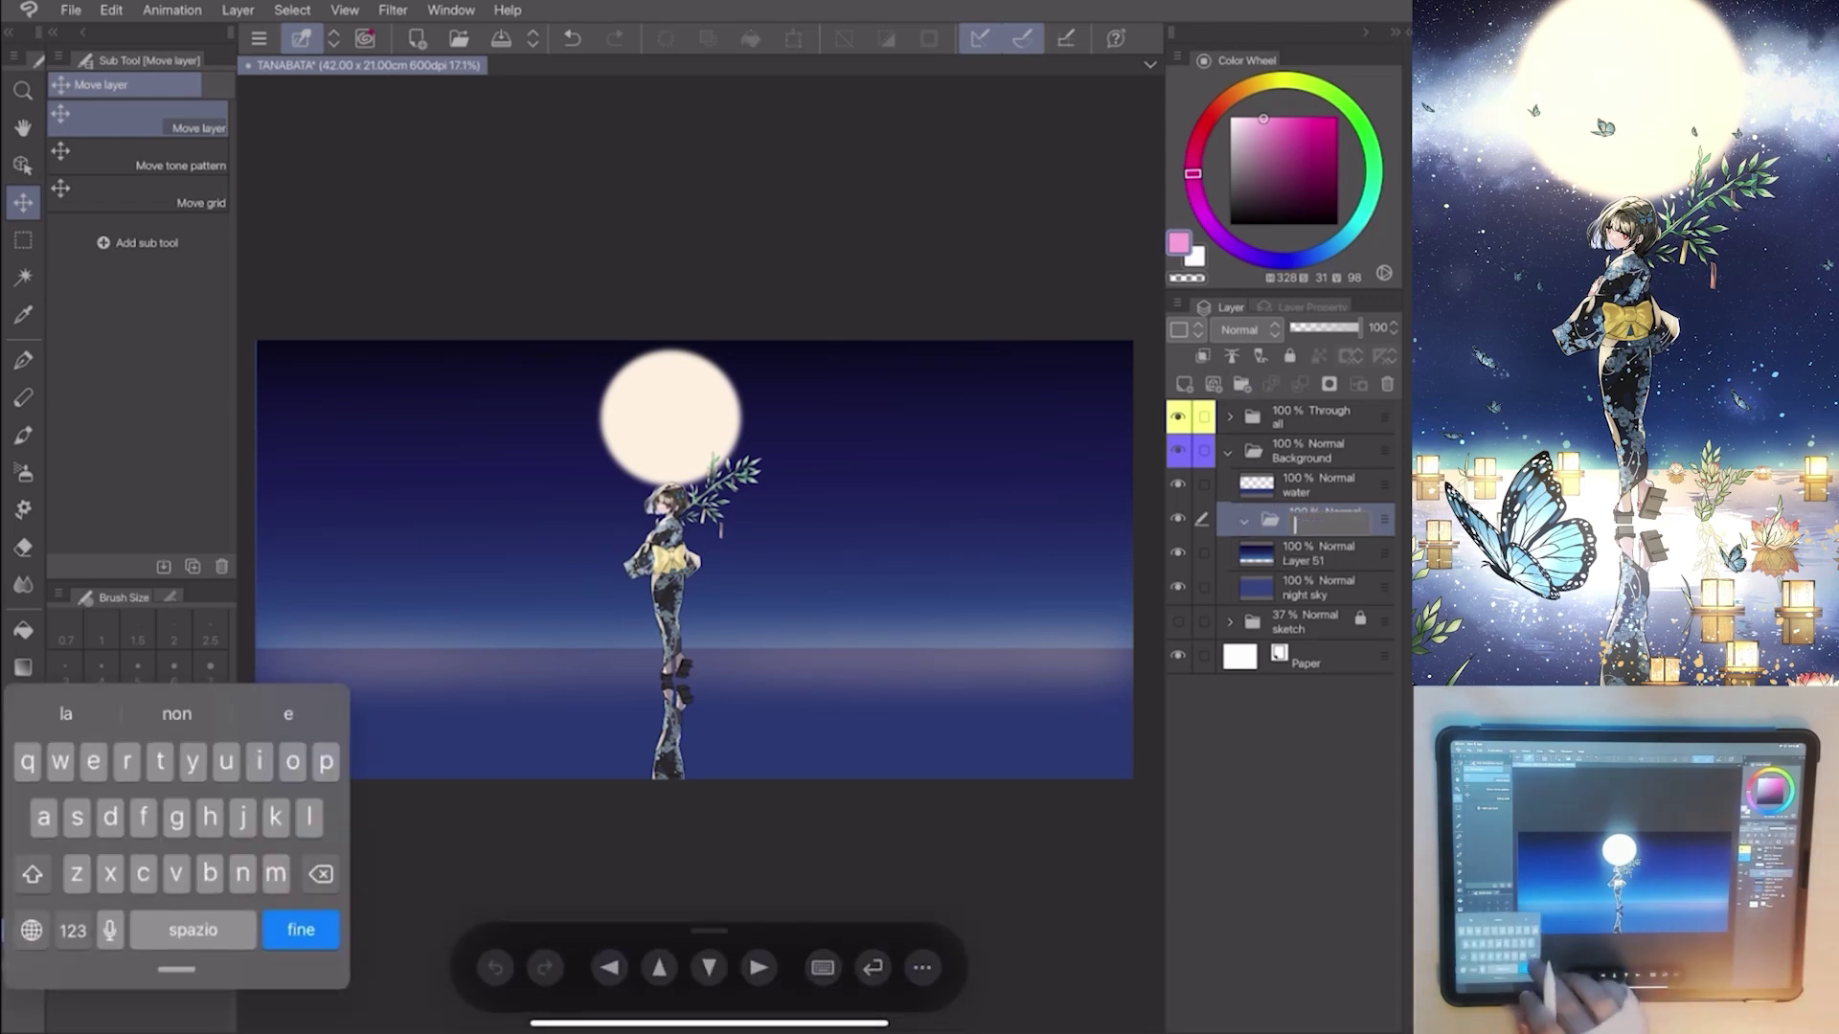
pyautogui.write('starr')
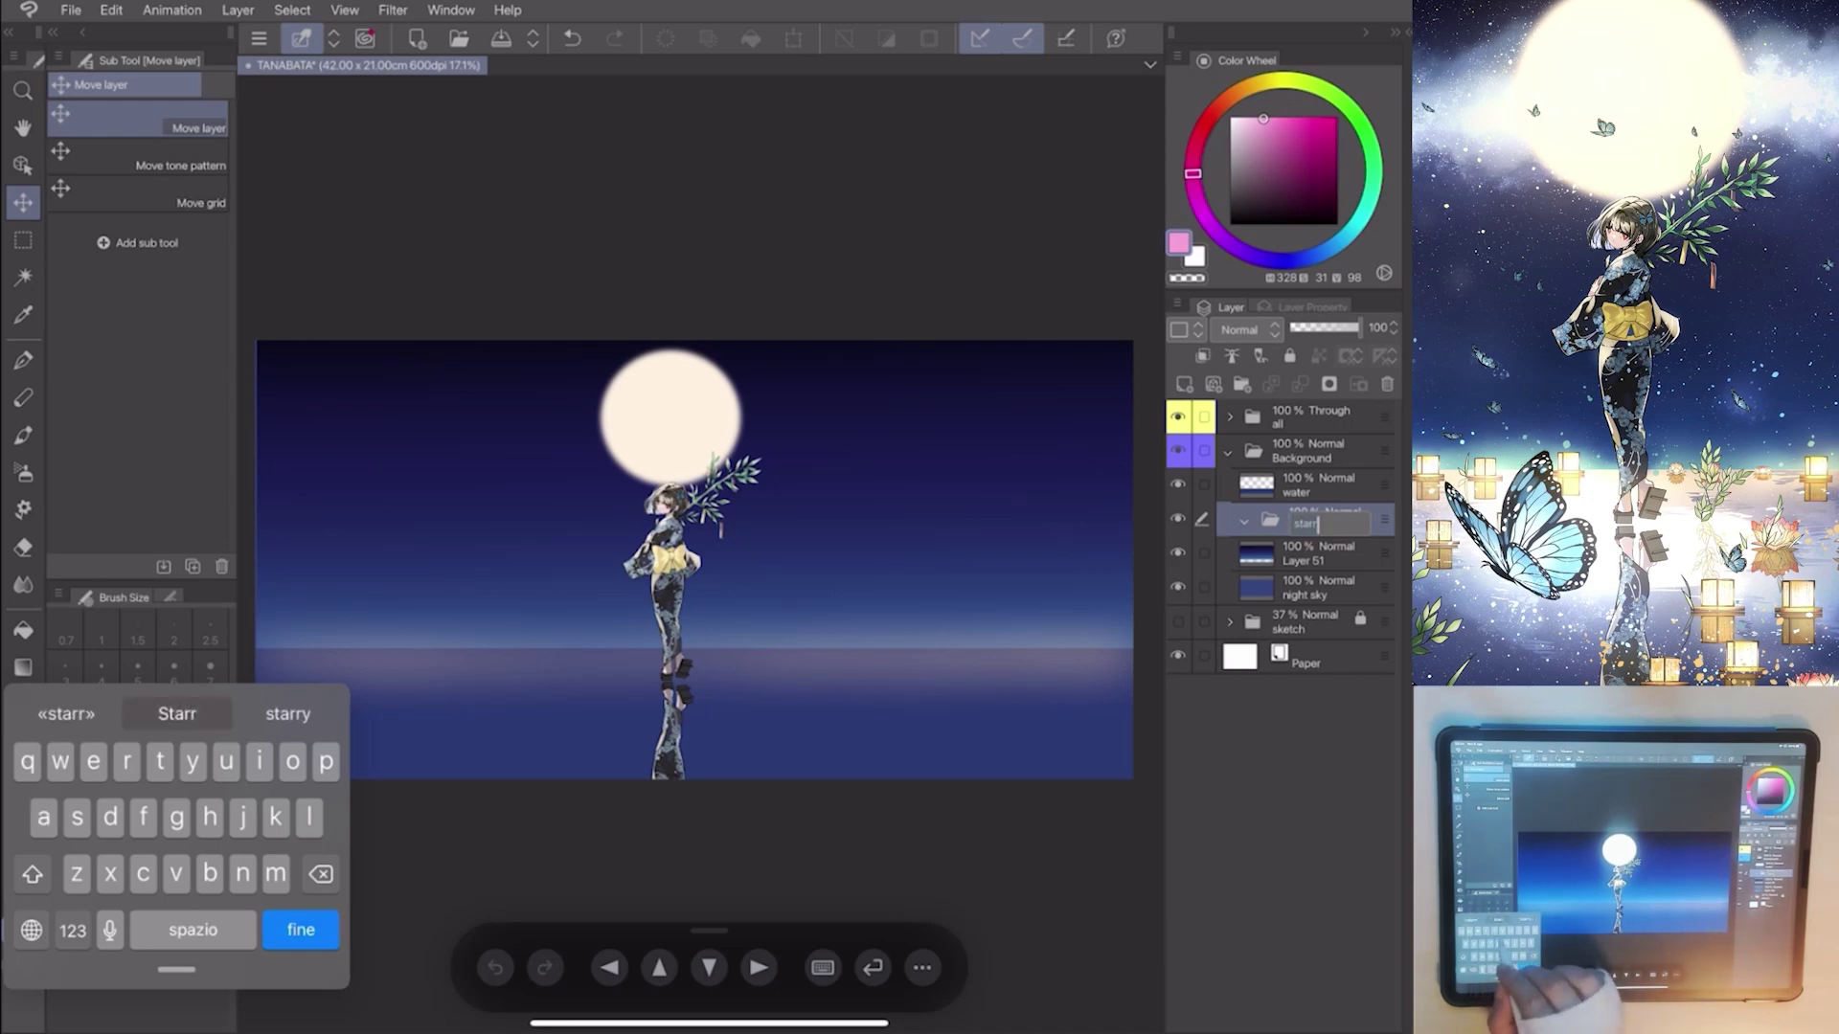
pyautogui.write('y sky')
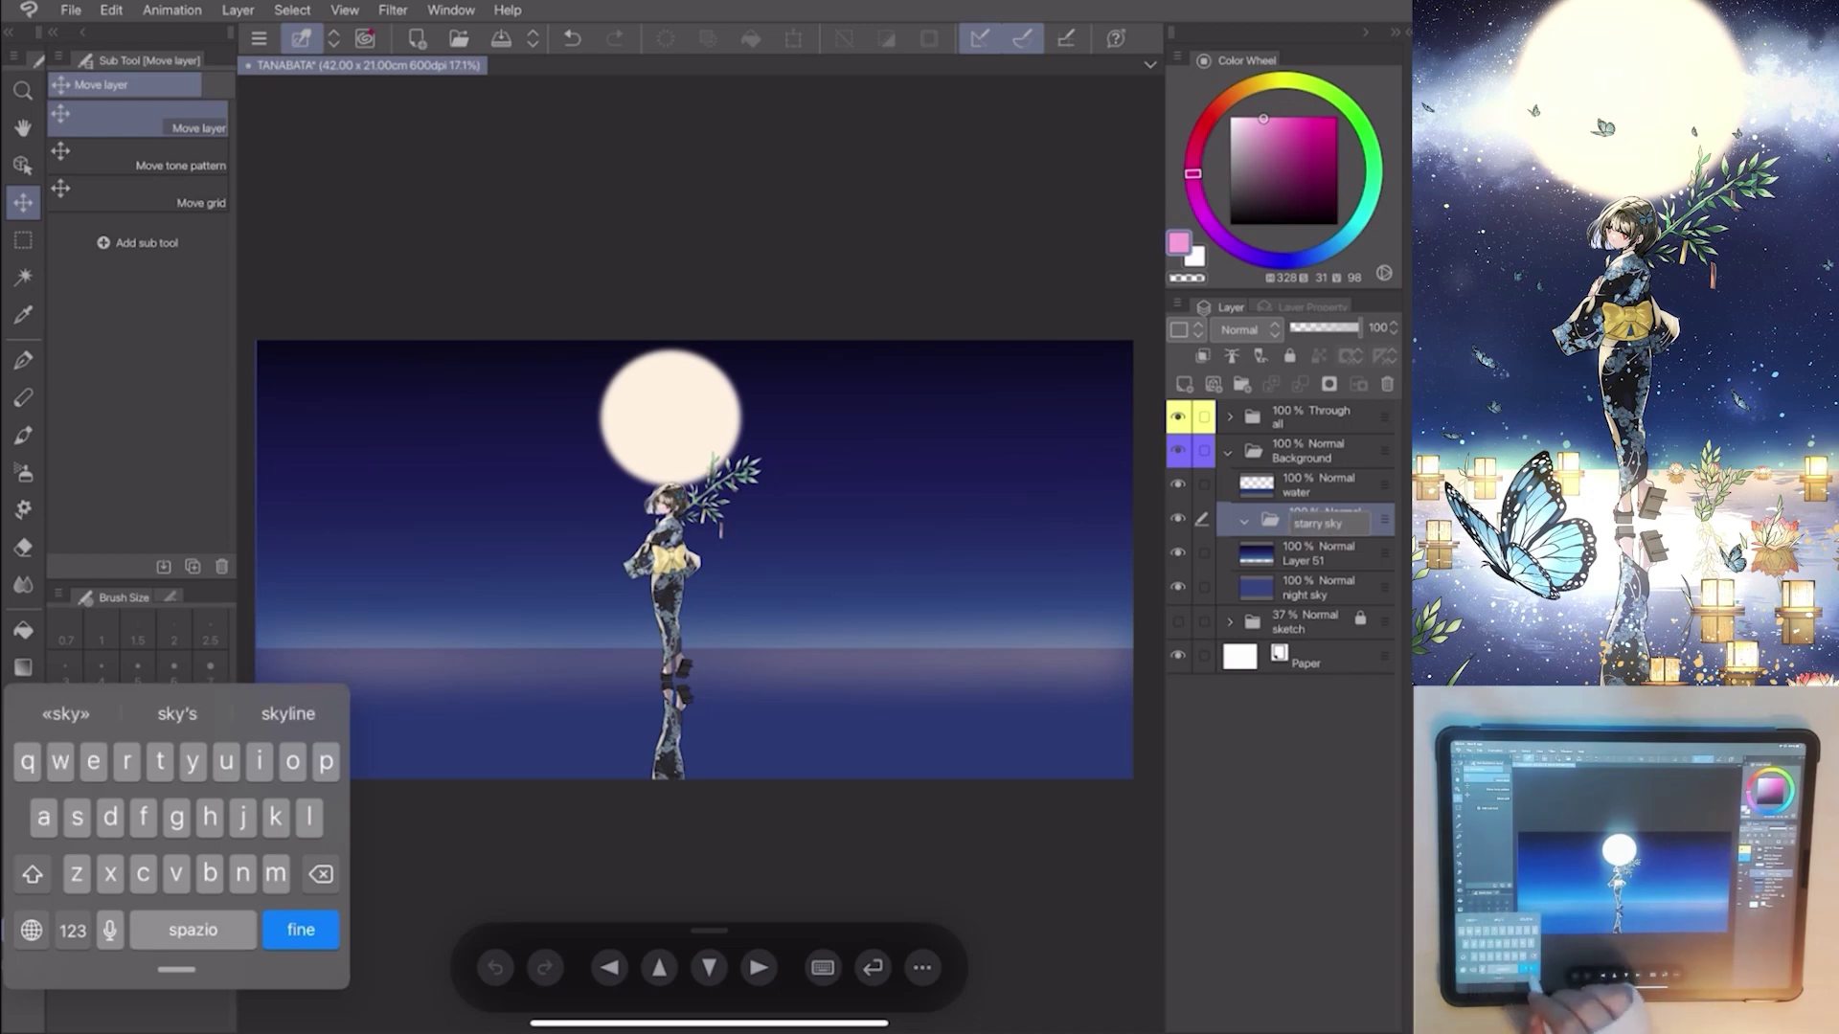
pyautogui.press('Return')
pyautogui.click(1237, 329)
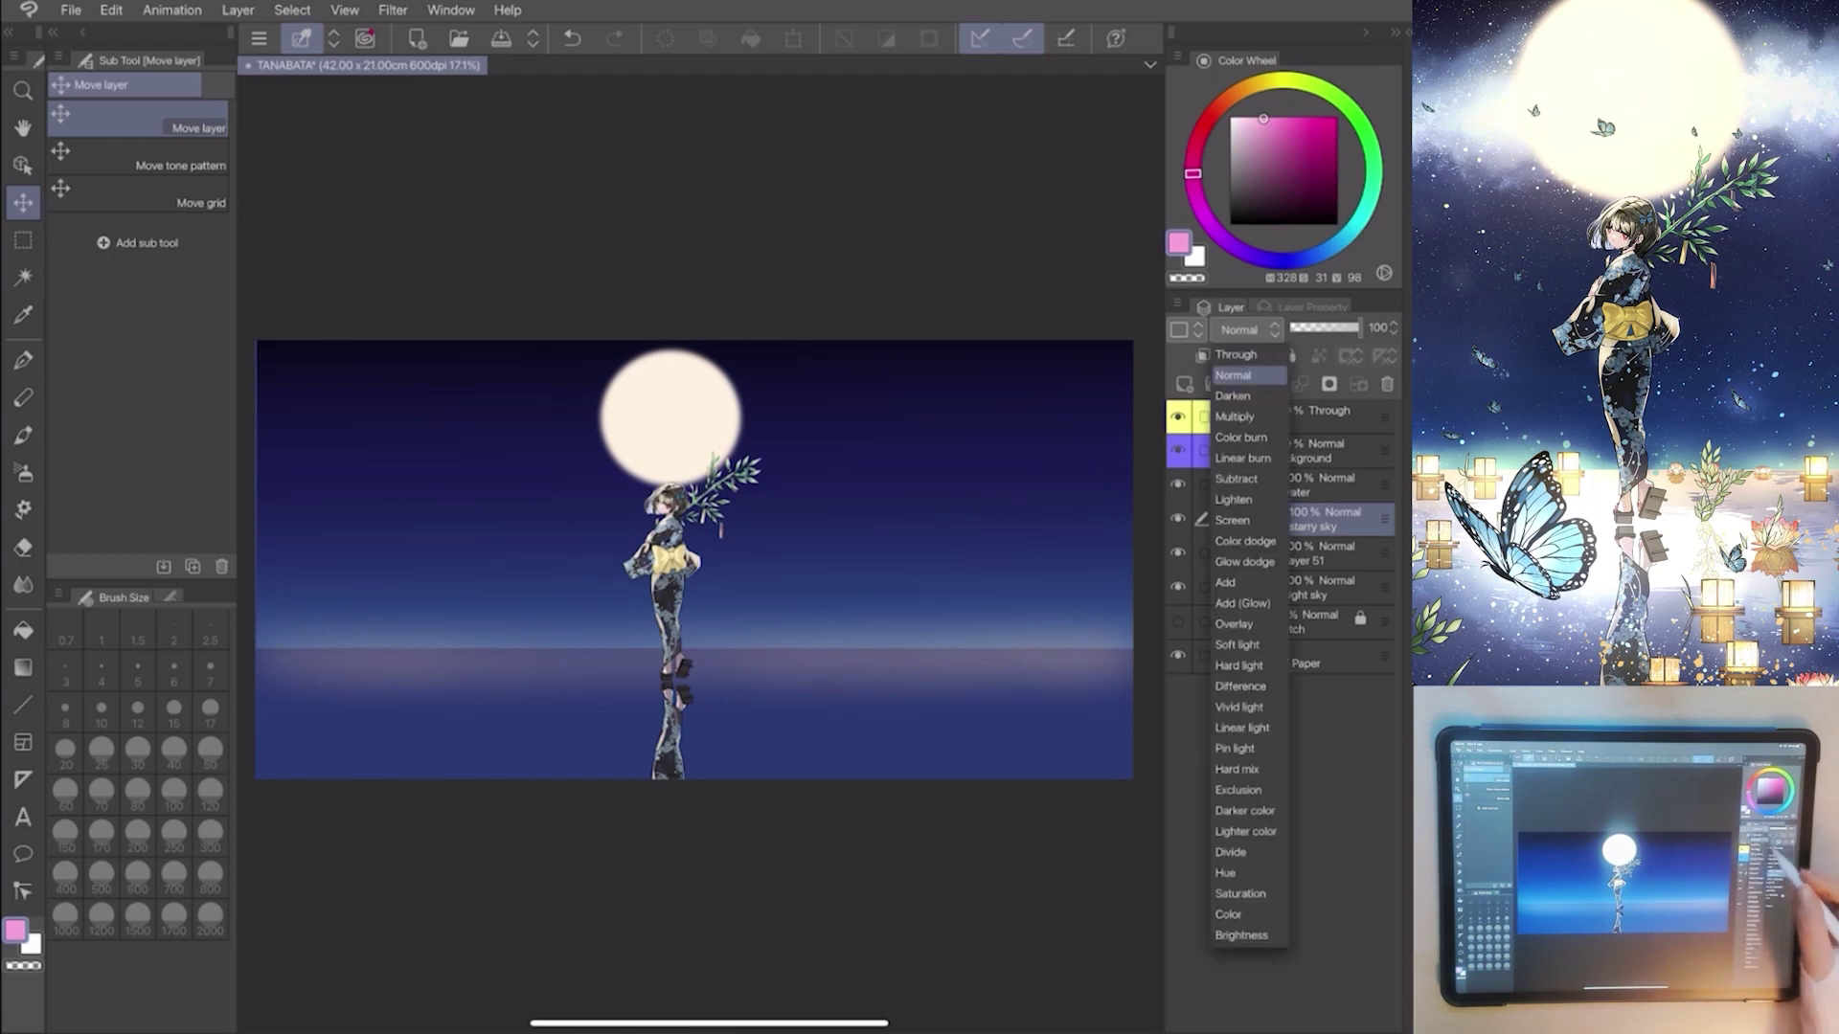
pyautogui.click(1244, 352)
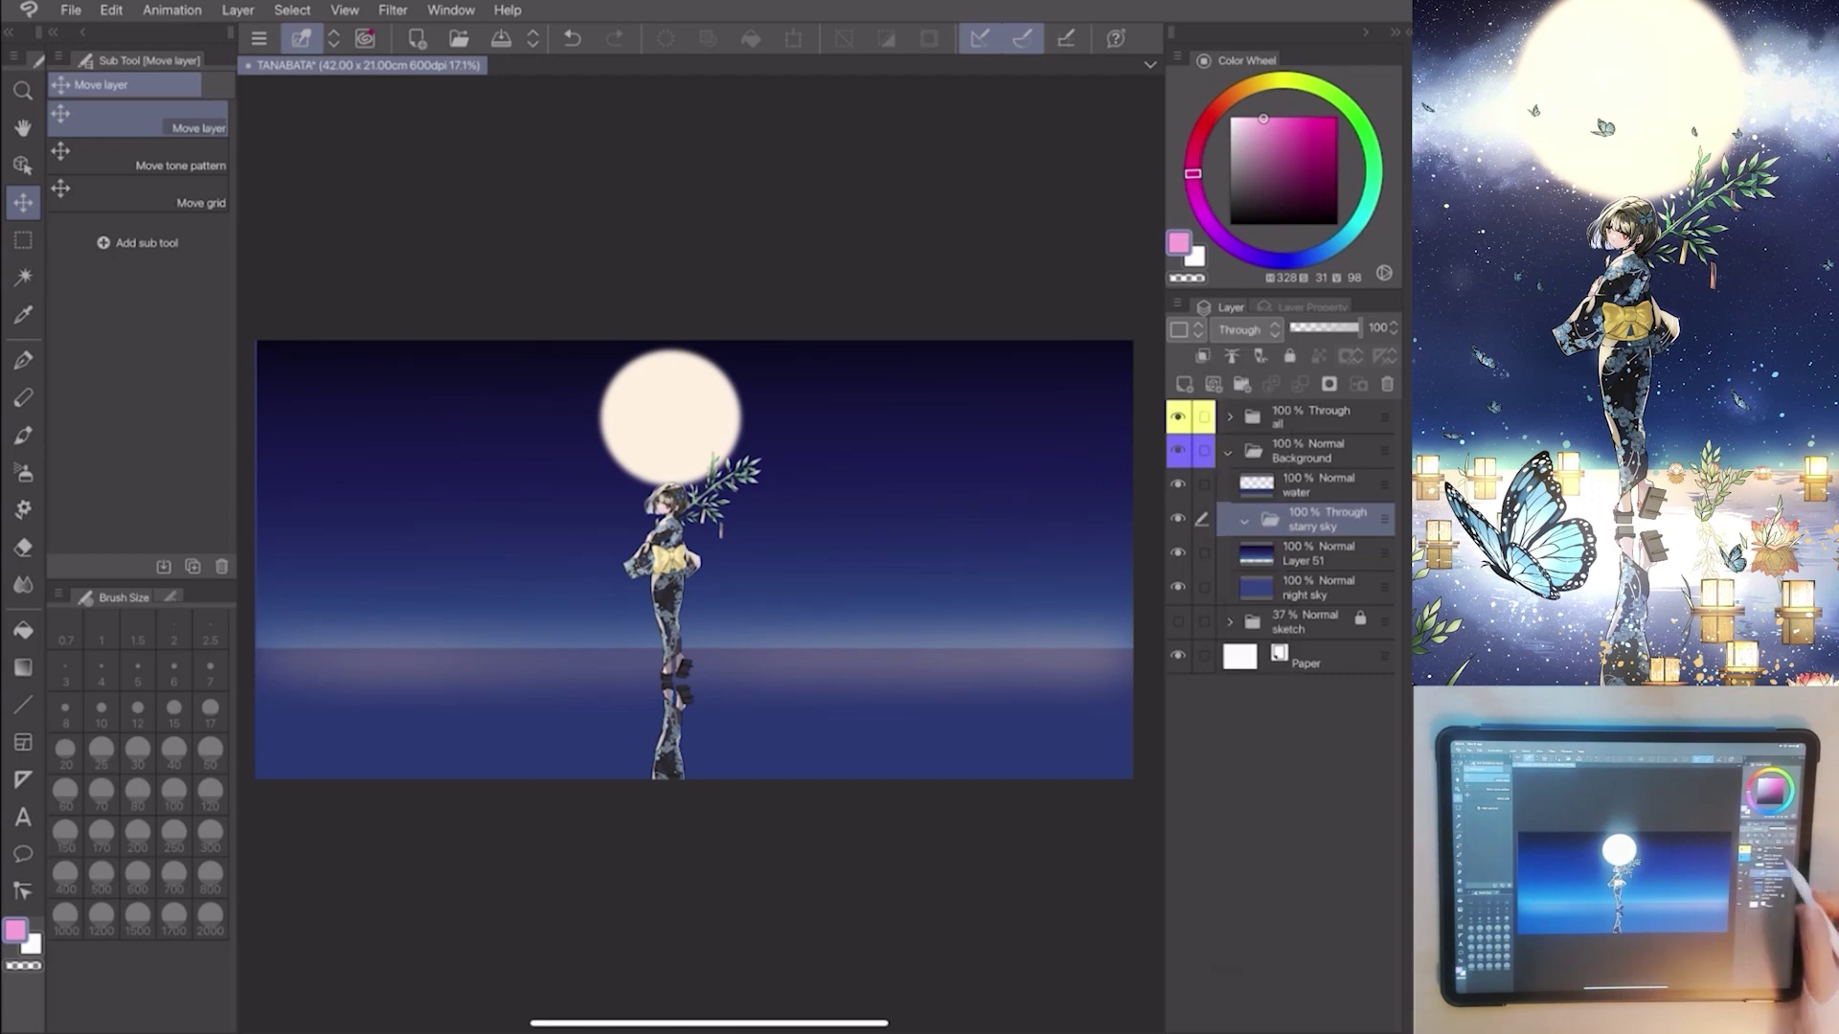
# Add Layer 52 inside the starry sky folder, blended as Add (Glow).
pyautogui.click(1186, 384)
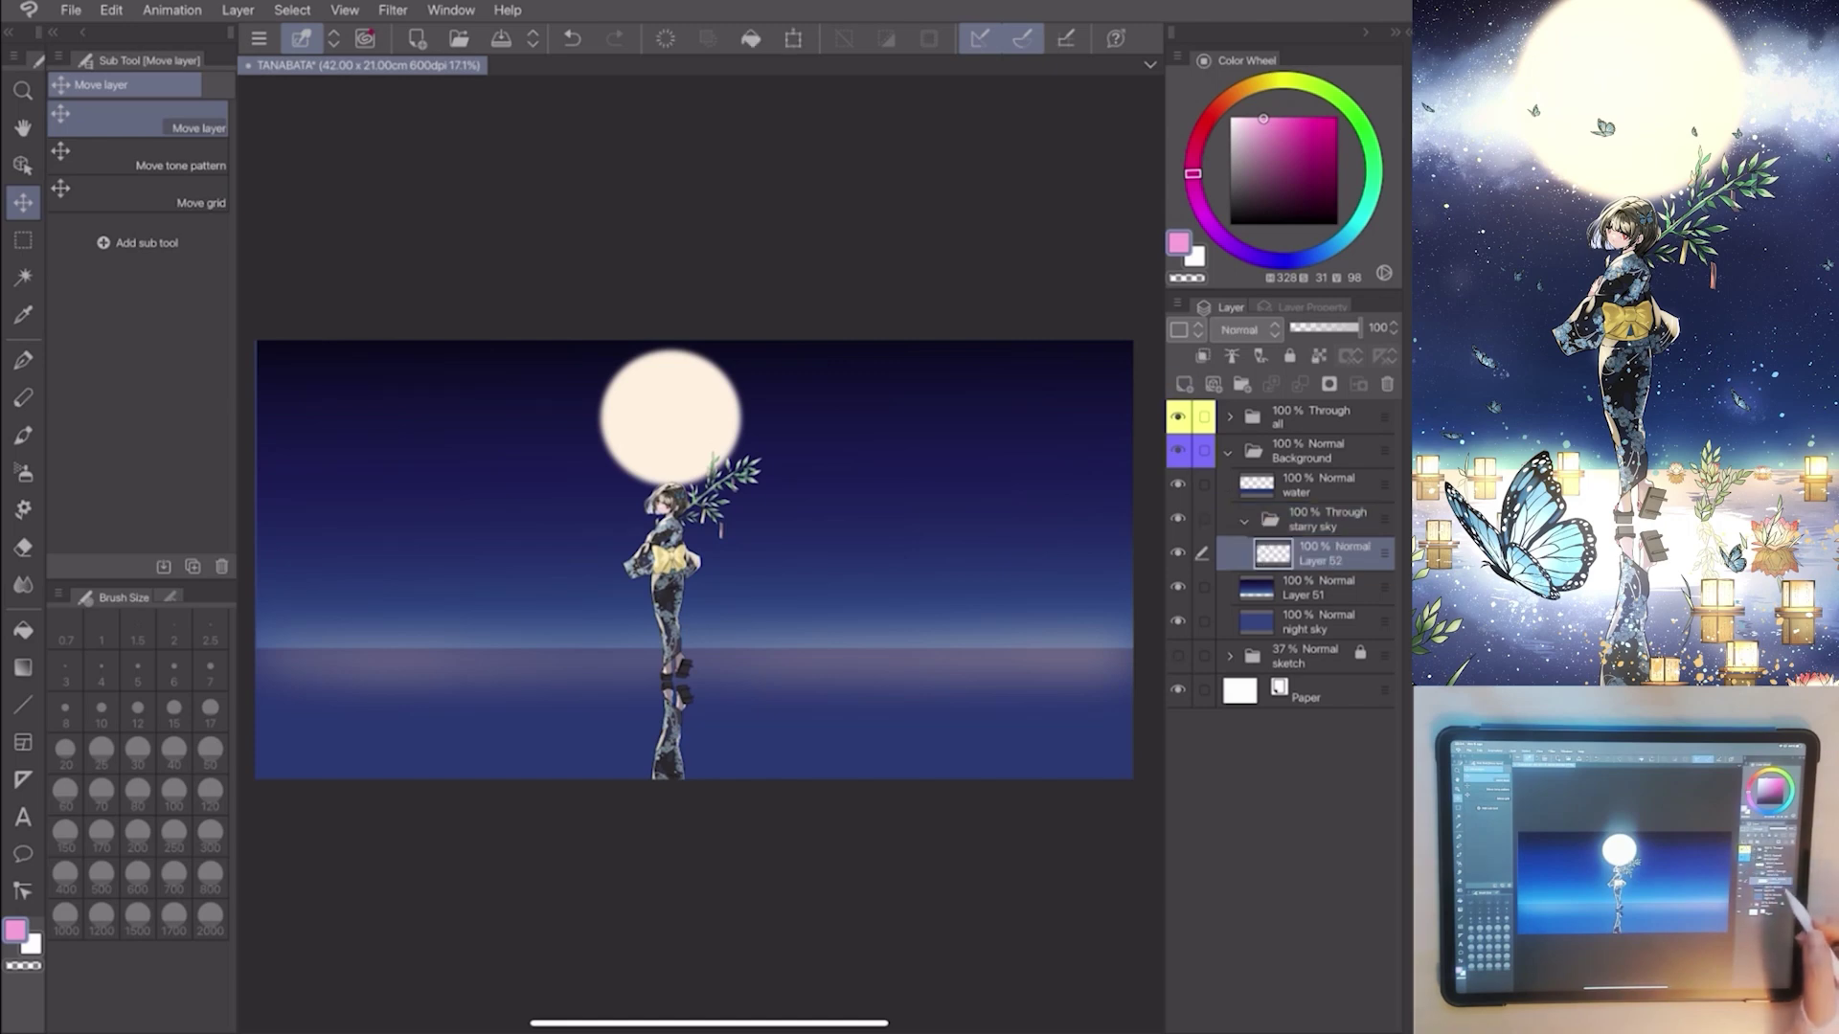
pyautogui.click(1239, 328)
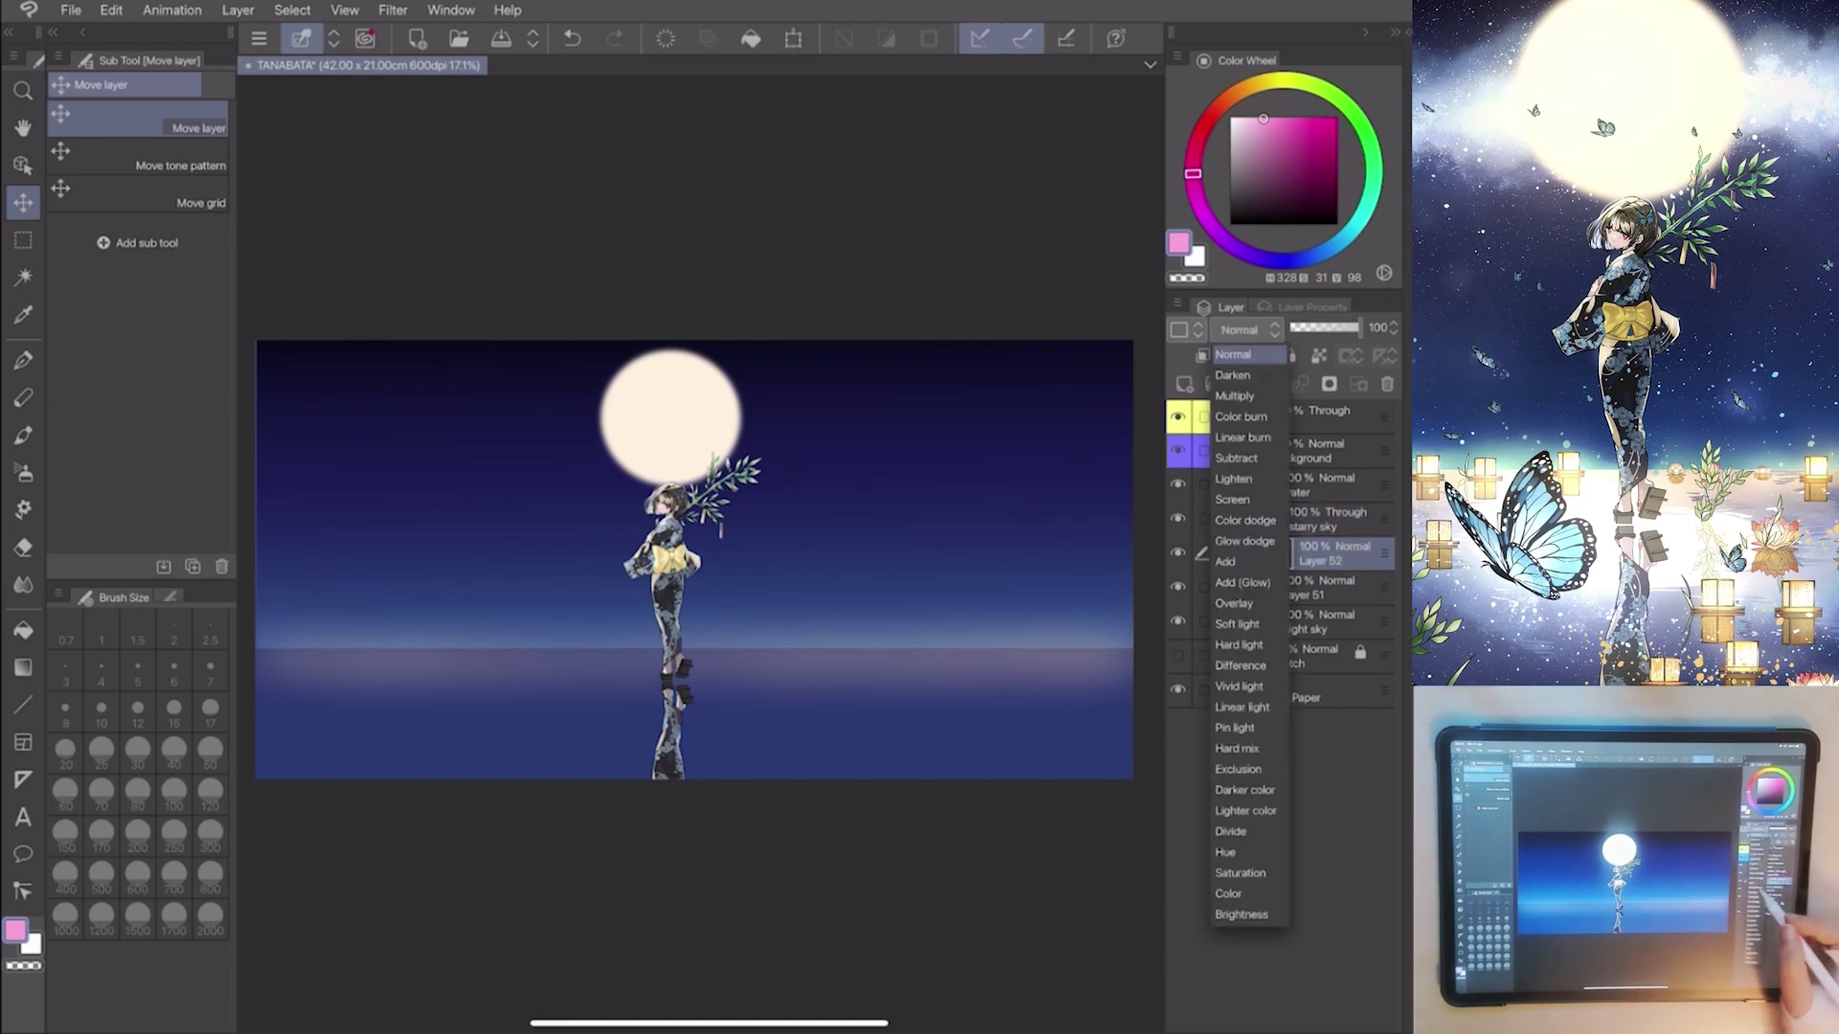
pyautogui.click(1243, 581)
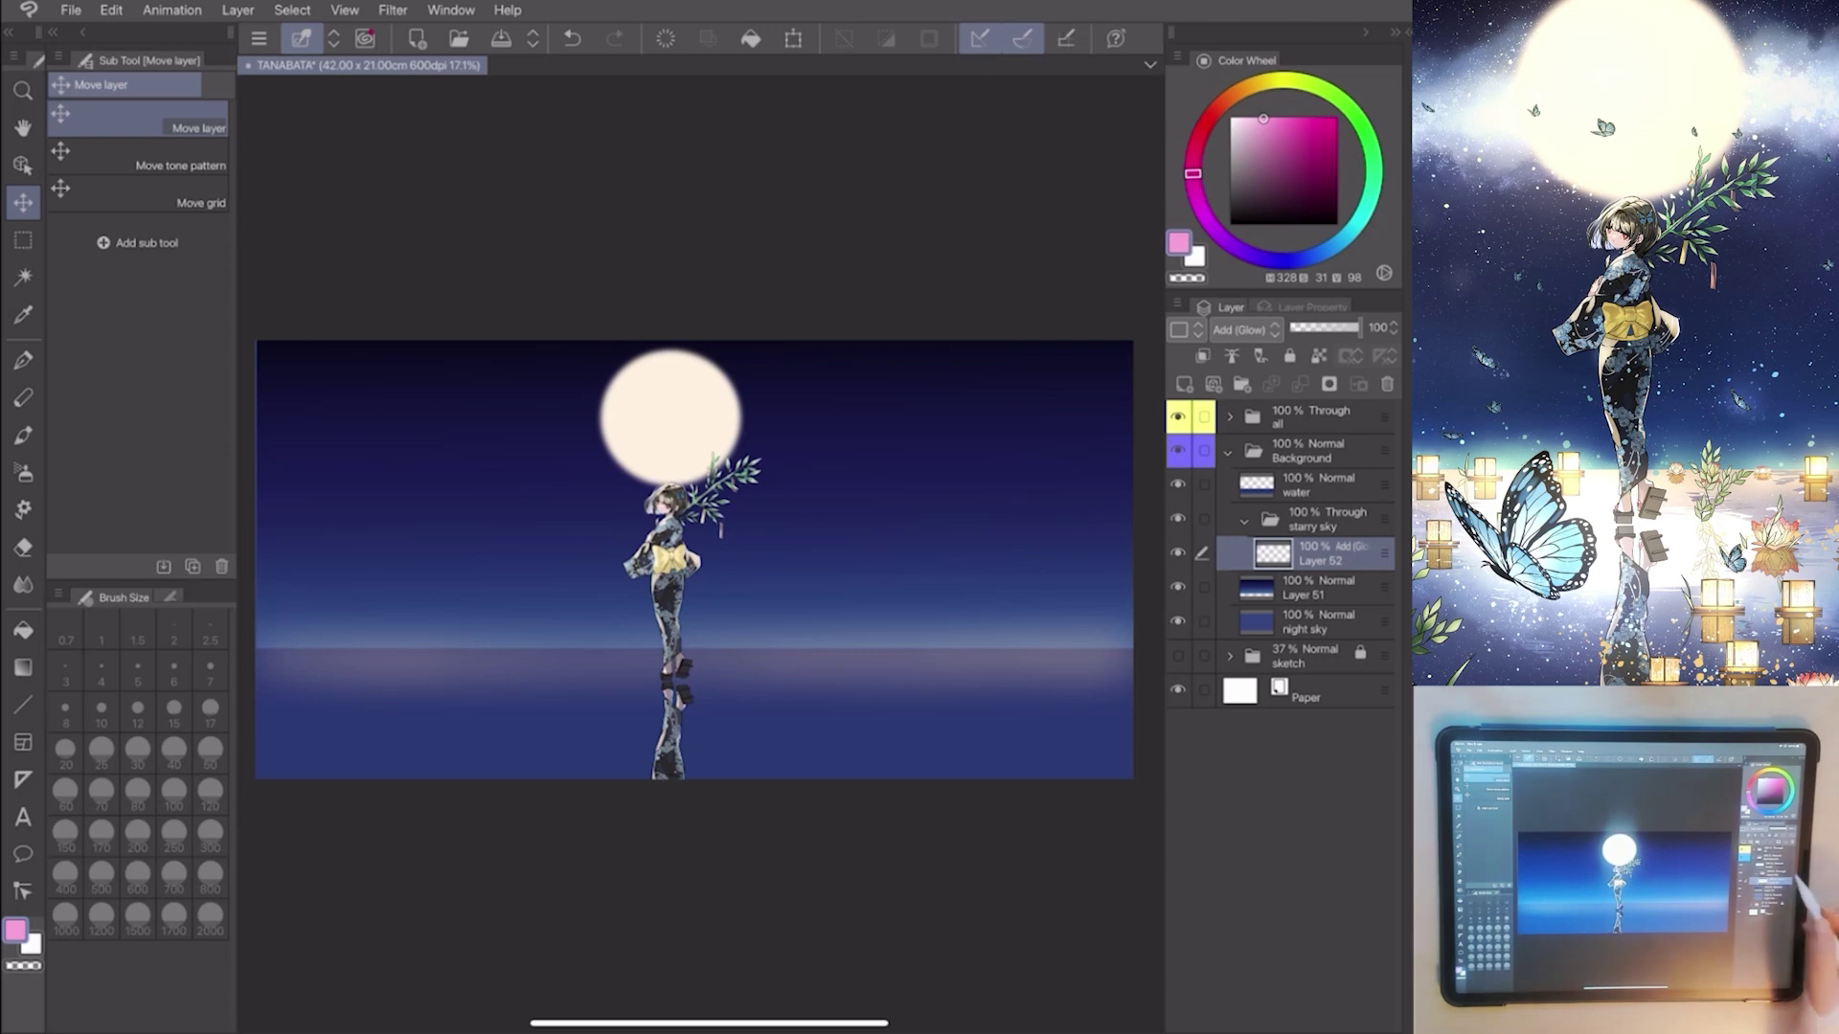
pyautogui.click(23, 435)
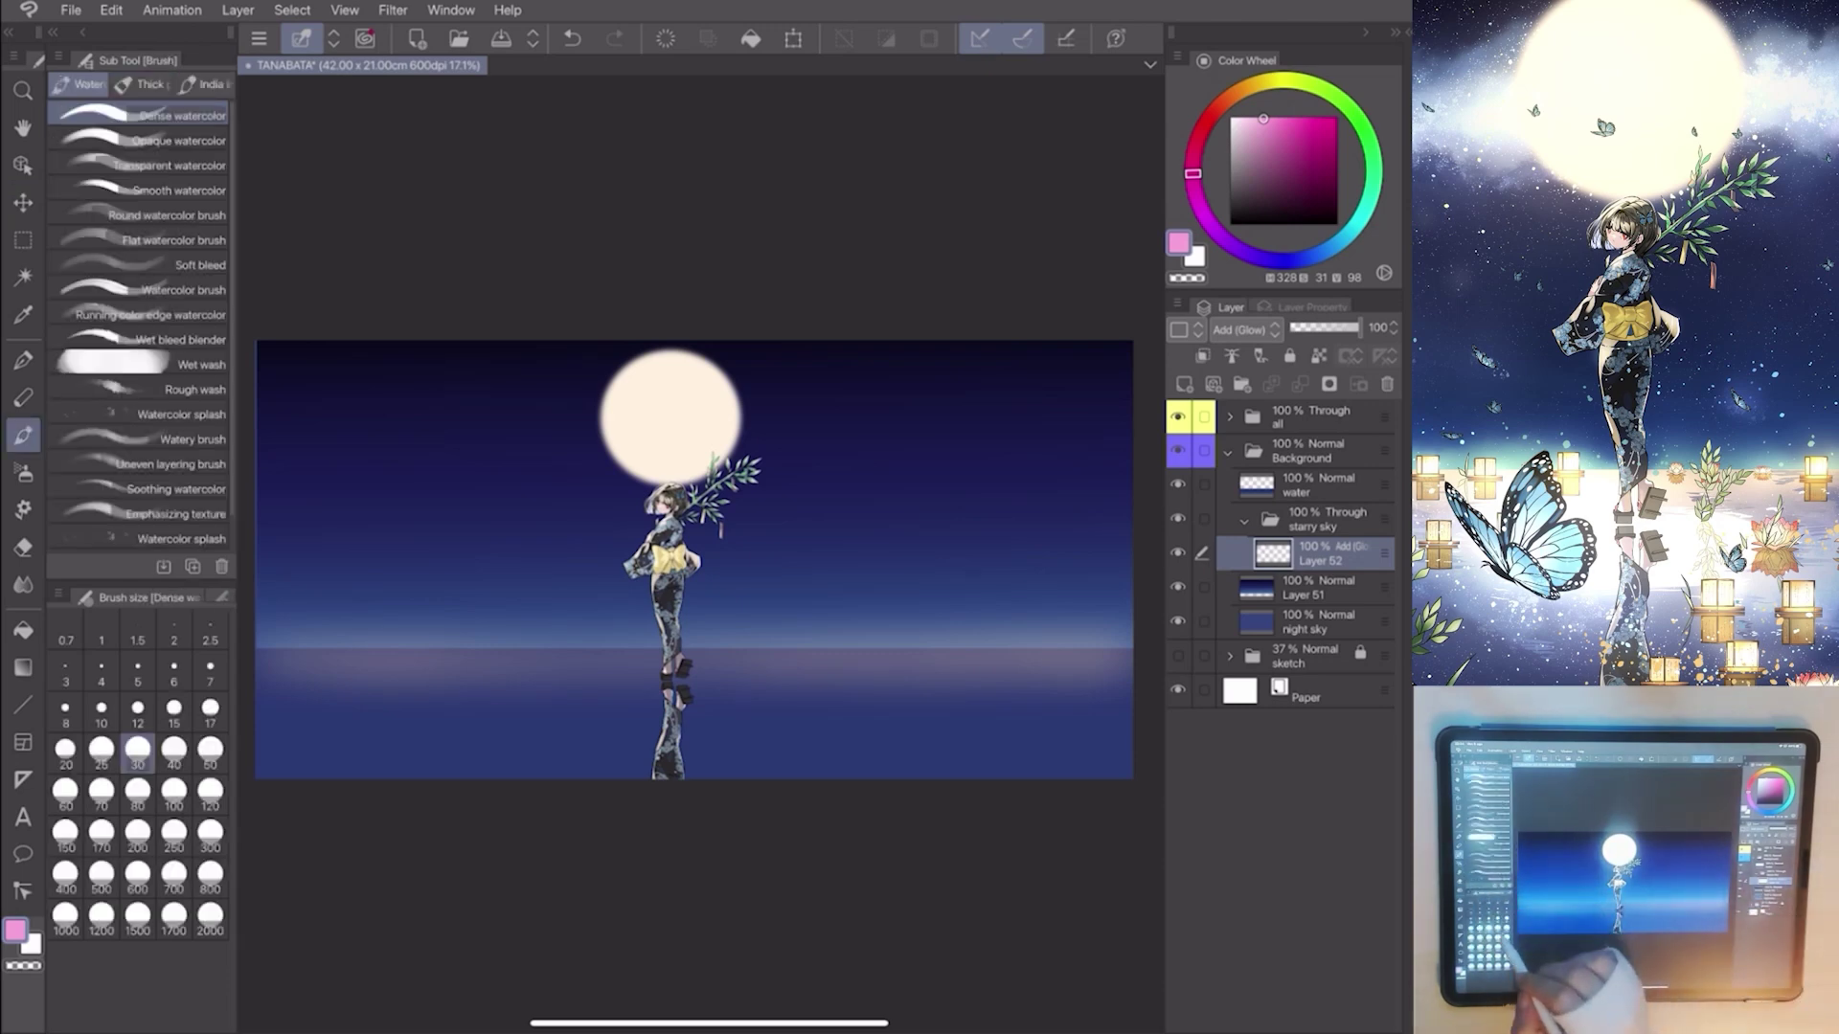
# Select the Running color edge watercolor brush with light blue on Layer 52.
pyautogui.click(151, 314)
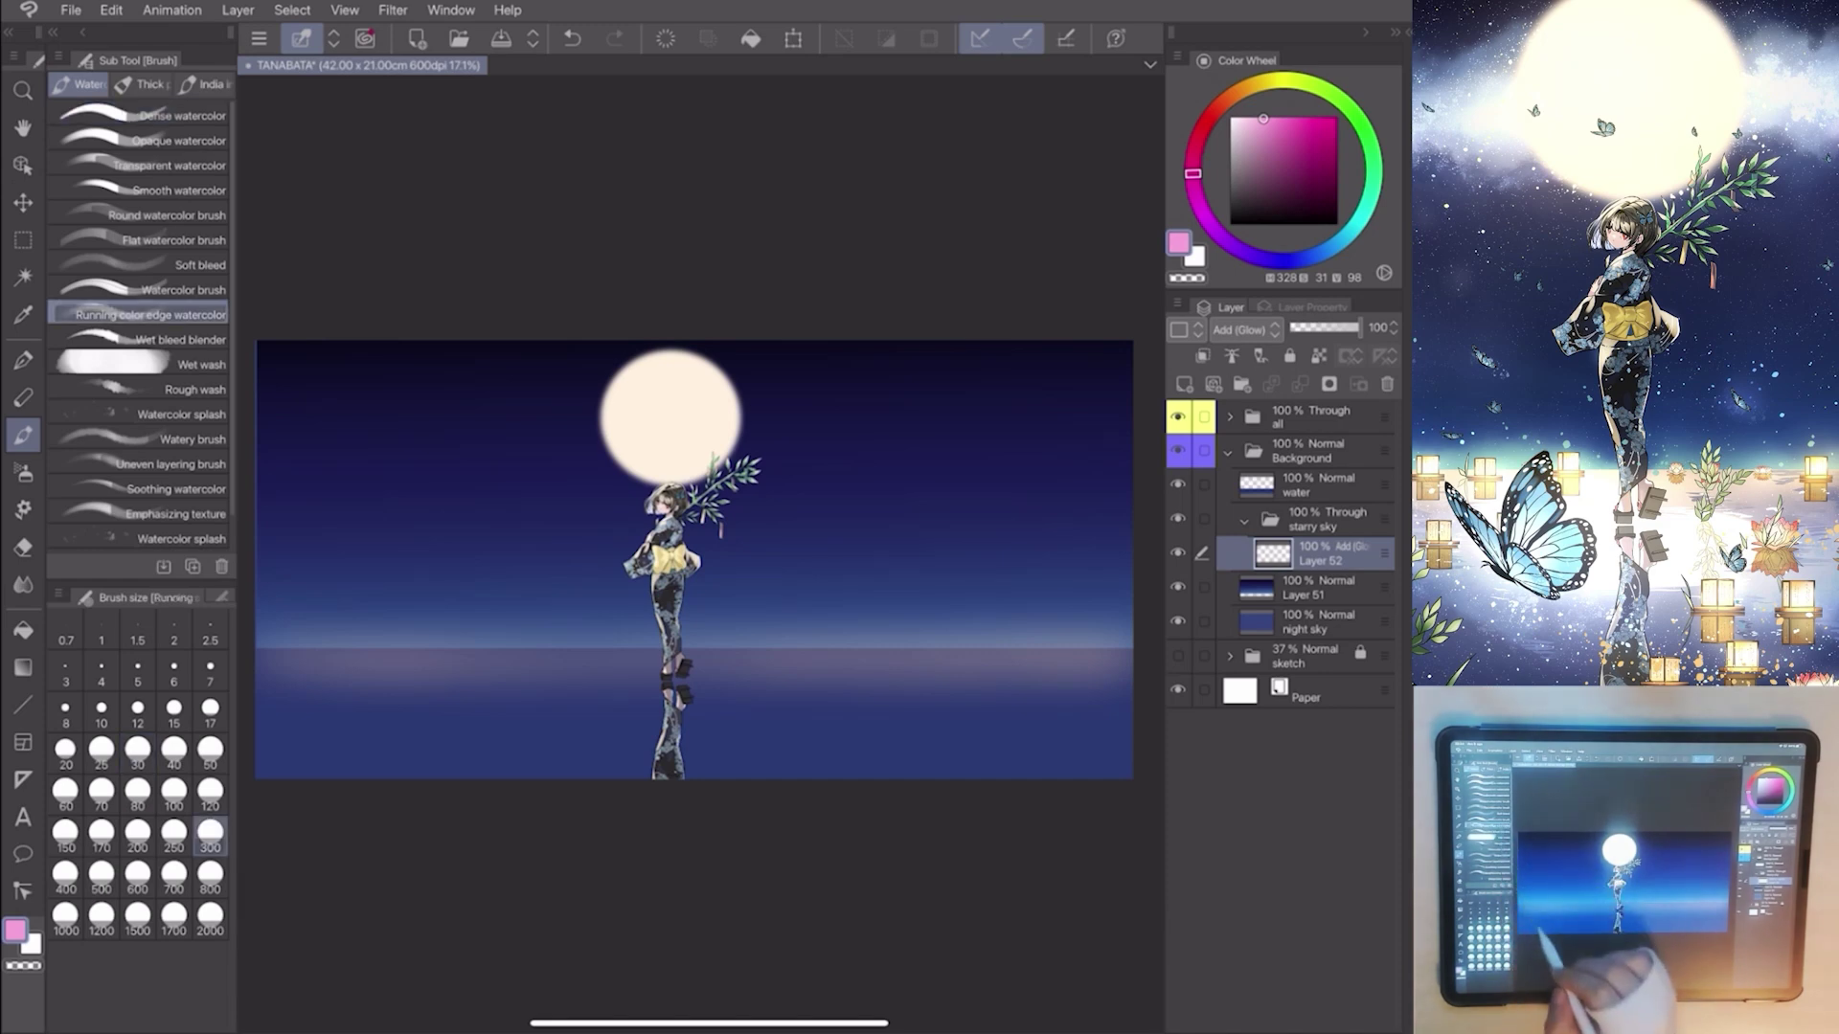
pyautogui.moveTo(1375, 194); pyautogui.dragTo(1341, 240)
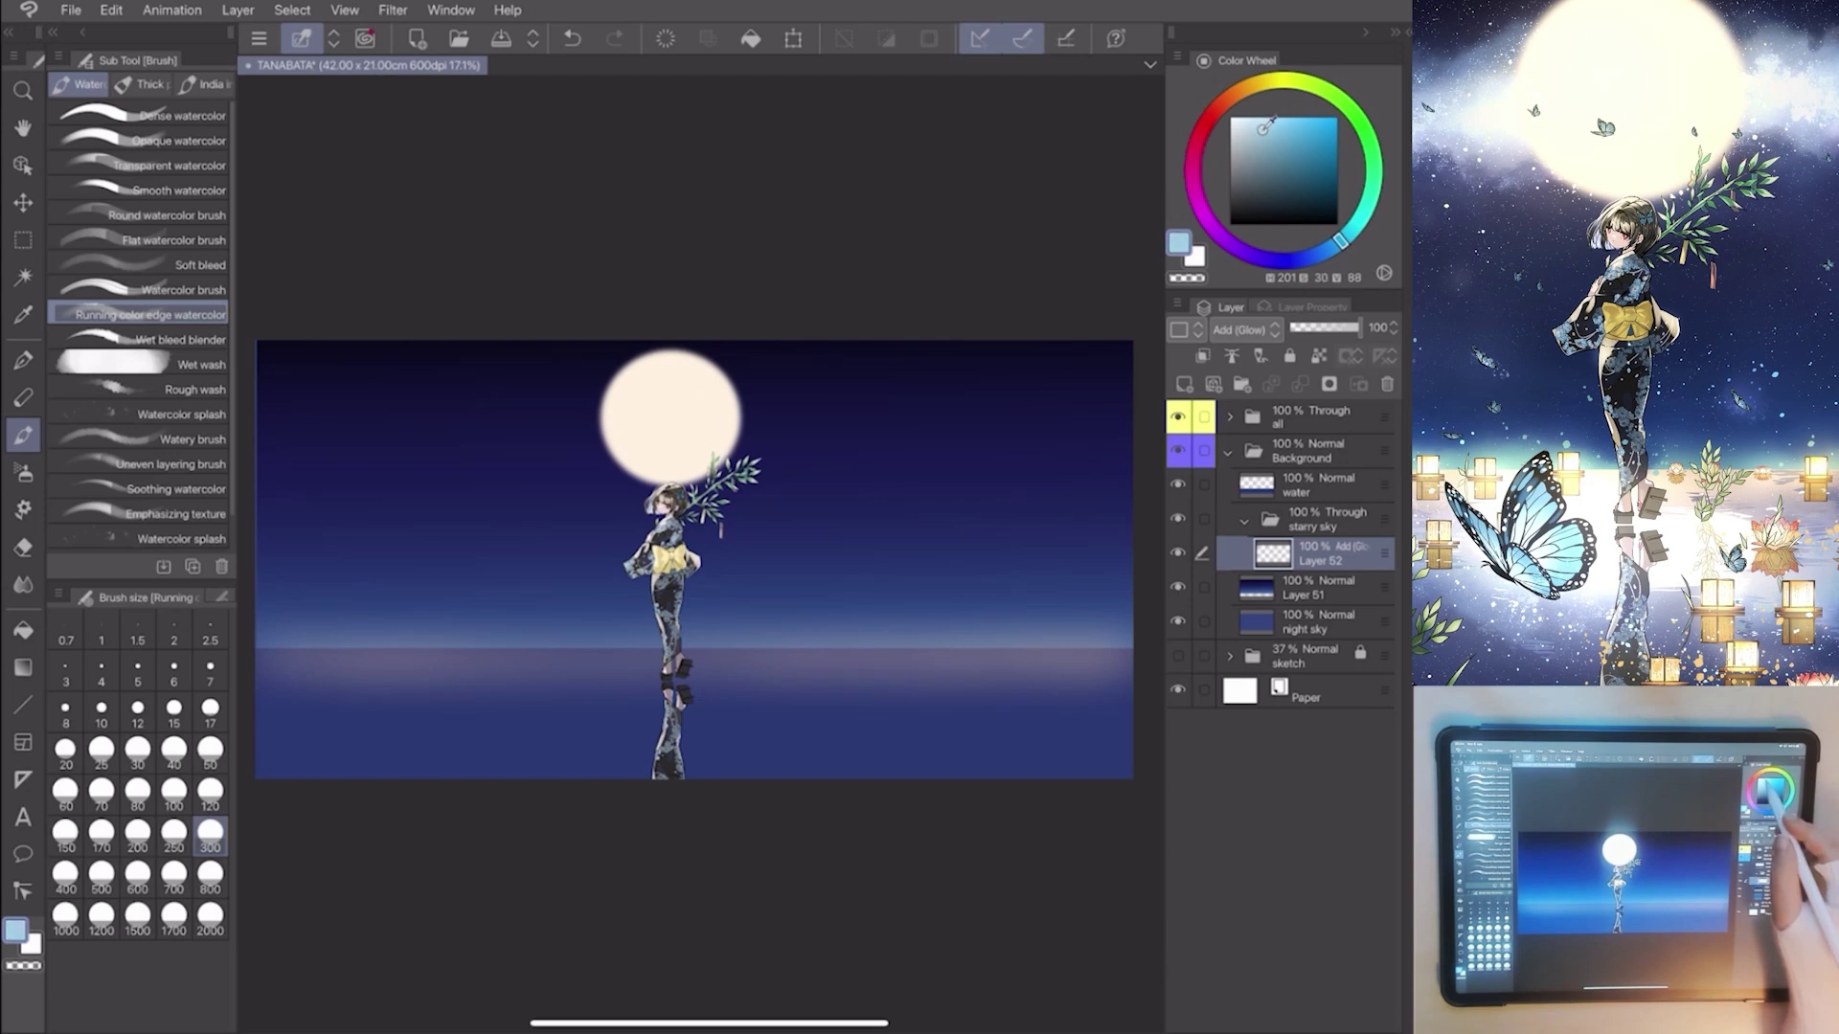
pyautogui.scroll(3, 733, 582)
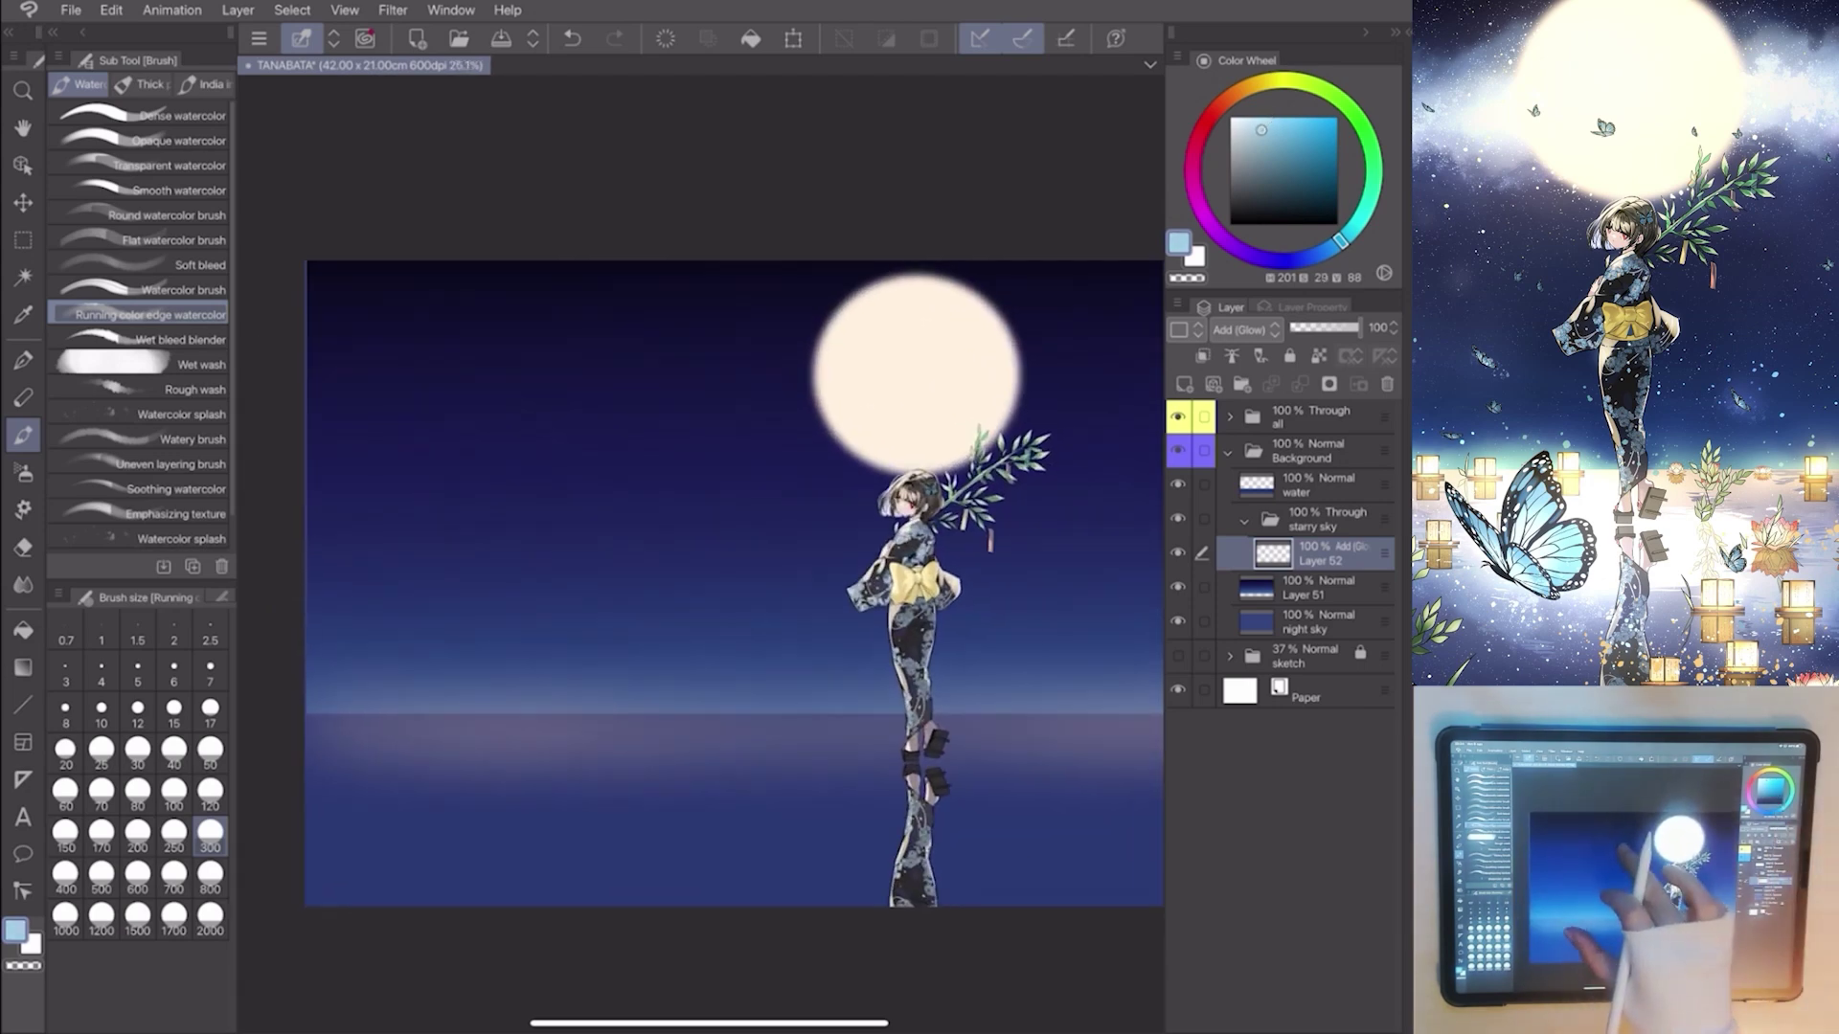
pyautogui.scroll(1, 719, 575)
pyautogui.click(1315, 588)
pyautogui.click(23, 202)
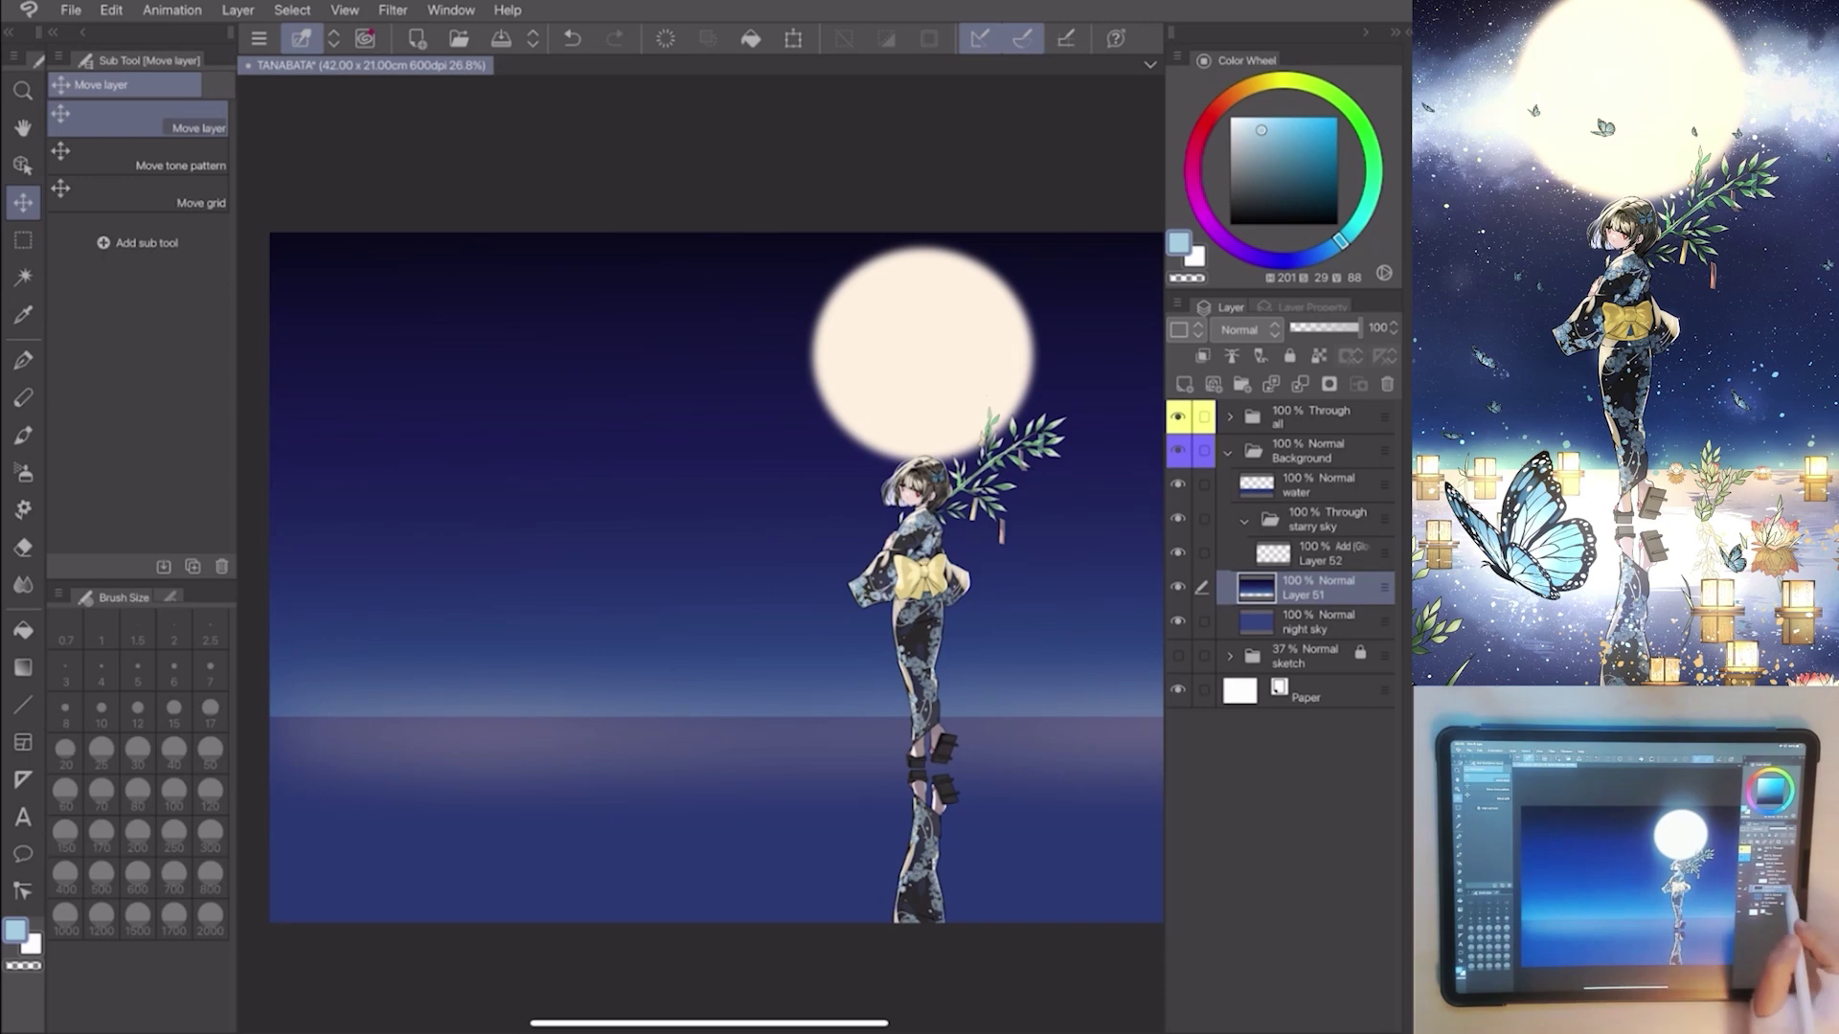
pyautogui.click(24, 435)
pyautogui.click(1315, 553)
# Paint light-blue cloud wisps to the left and right of the moon.
pyautogui.moveTo(274, 331); pyautogui.dragTo(295, 366)
pyautogui.moveTo(274, 431)
pyautogui.mouseDown()
pyautogui.moveTo(417, 365)
pyautogui.moveTo(669, 388)
pyautogui.moveTo(819, 359)
pyautogui.moveTo(827, 323)
pyautogui.mouseUp()
pyautogui.scroll(-1, 718, 575)
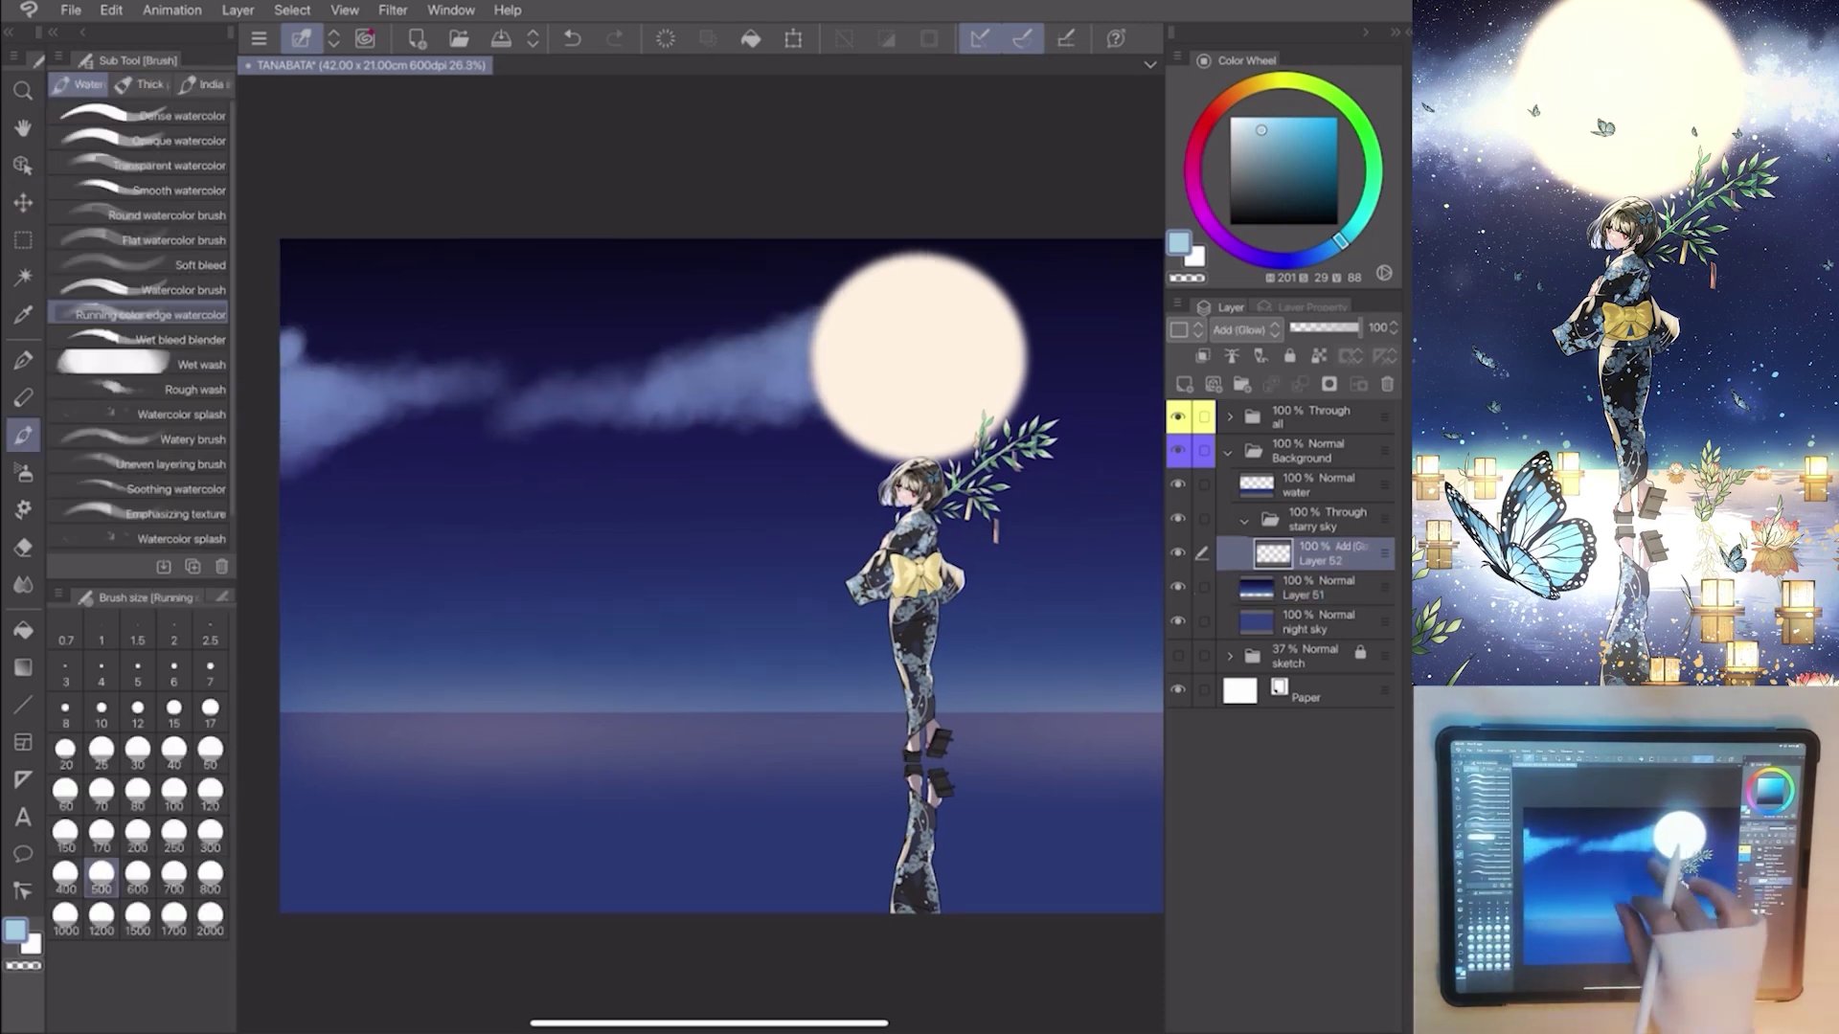
pyautogui.scroll(-1, 718, 575)
pyautogui.moveTo(768, 418); pyautogui.dragTo(863, 395)
pyautogui.scroll(-2, 719, 575)
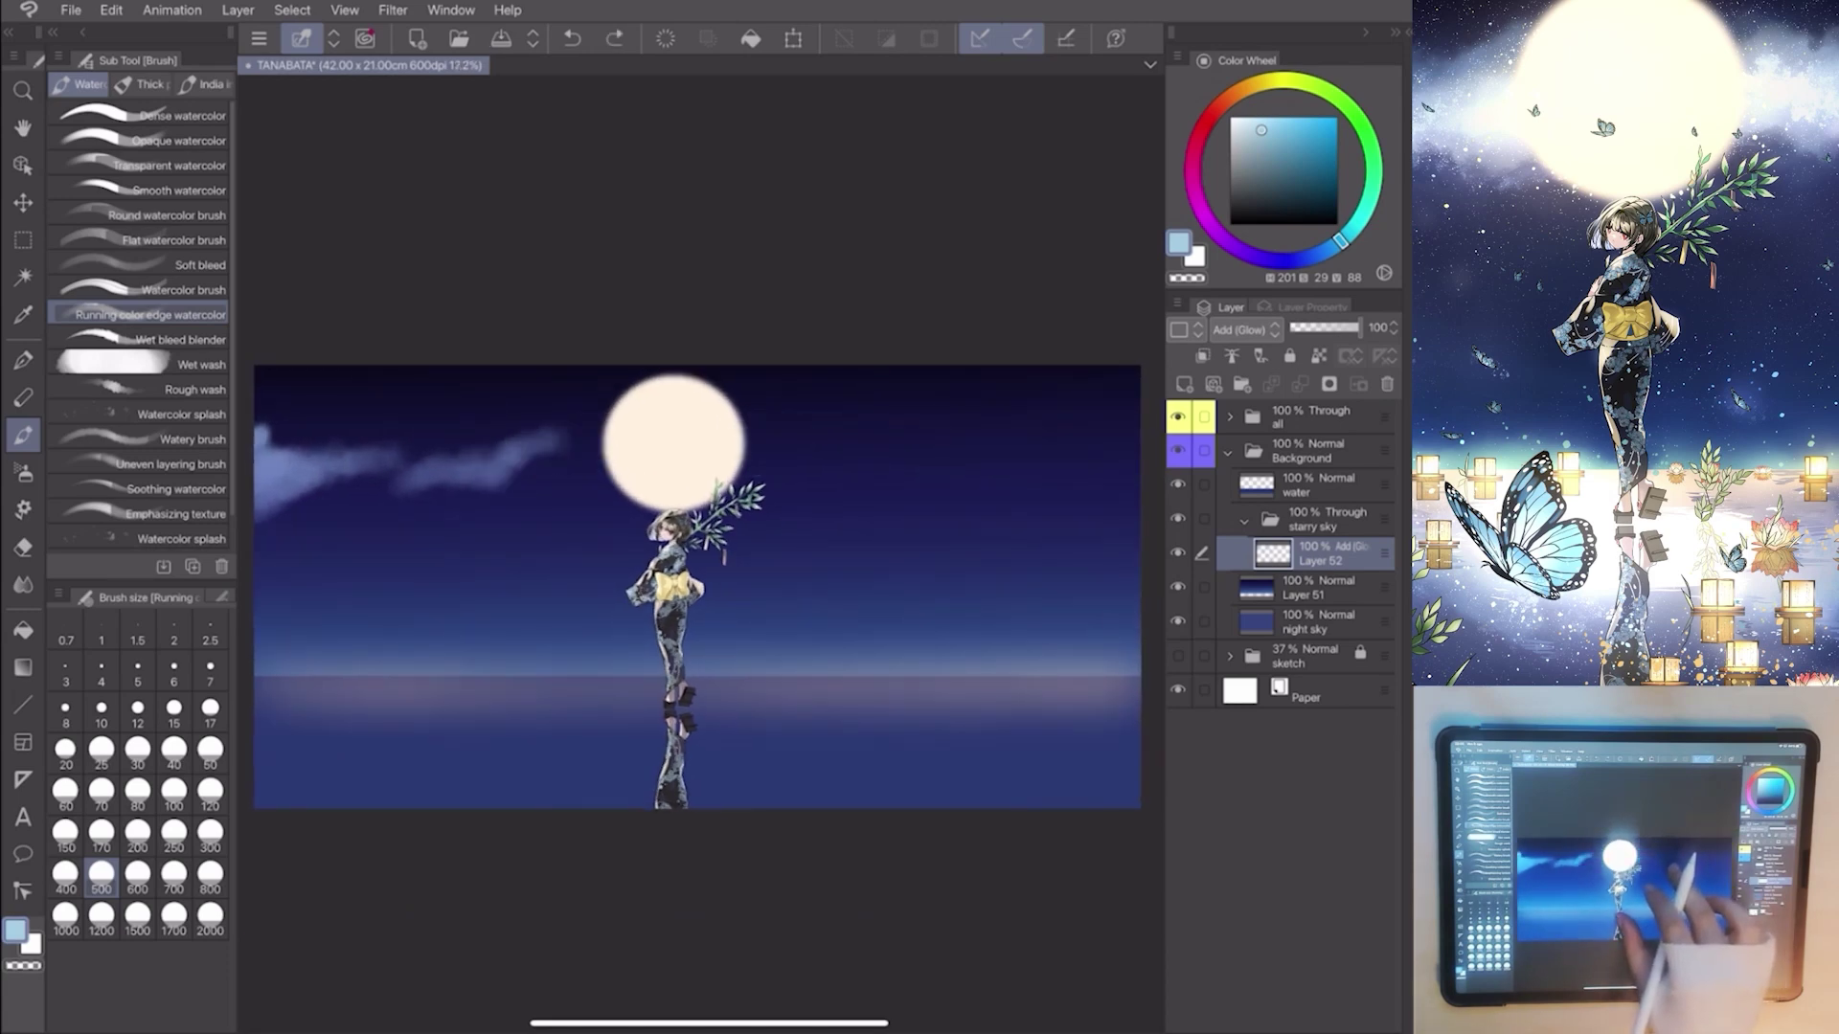
pyautogui.moveTo(410, 481); pyautogui.dragTo(610, 460)
pyautogui.moveTo(748, 461); pyautogui.dragTo(1099, 374)
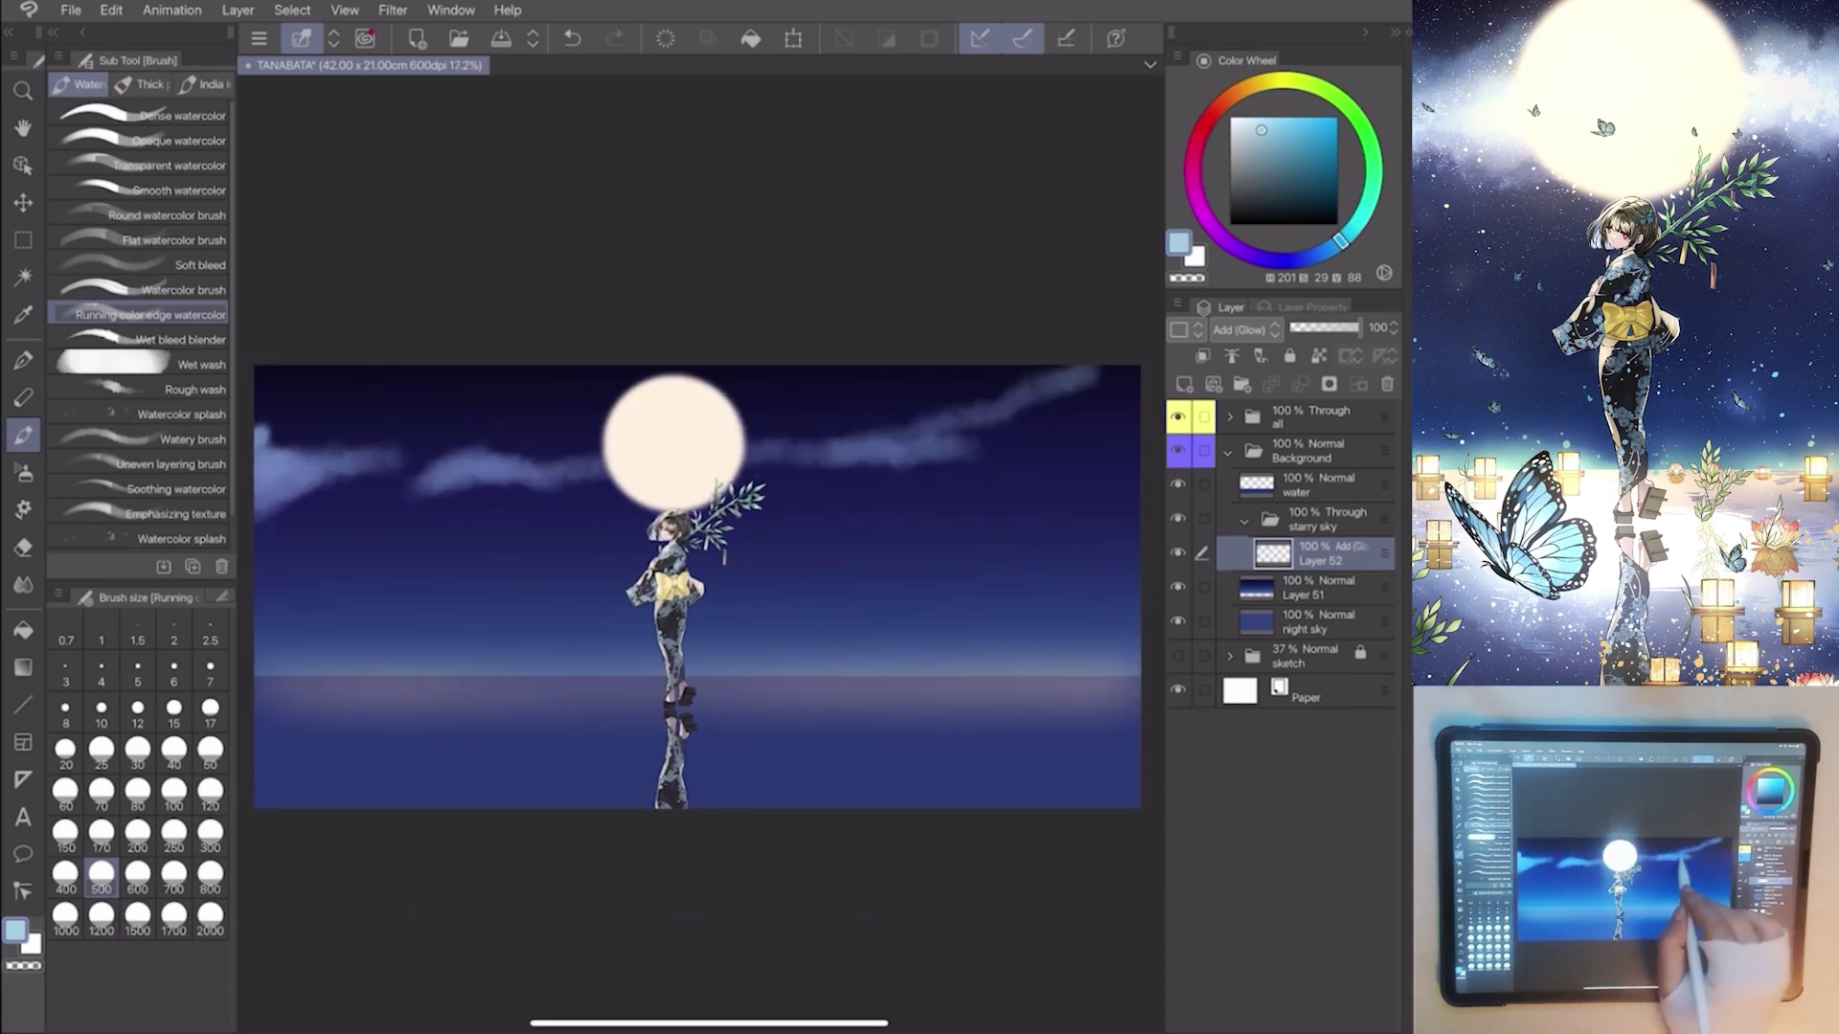
pyautogui.moveTo(913, 452); pyautogui.dragTo(1135, 380)
pyautogui.moveTo(964, 431); pyautogui.dragTo(741, 438)
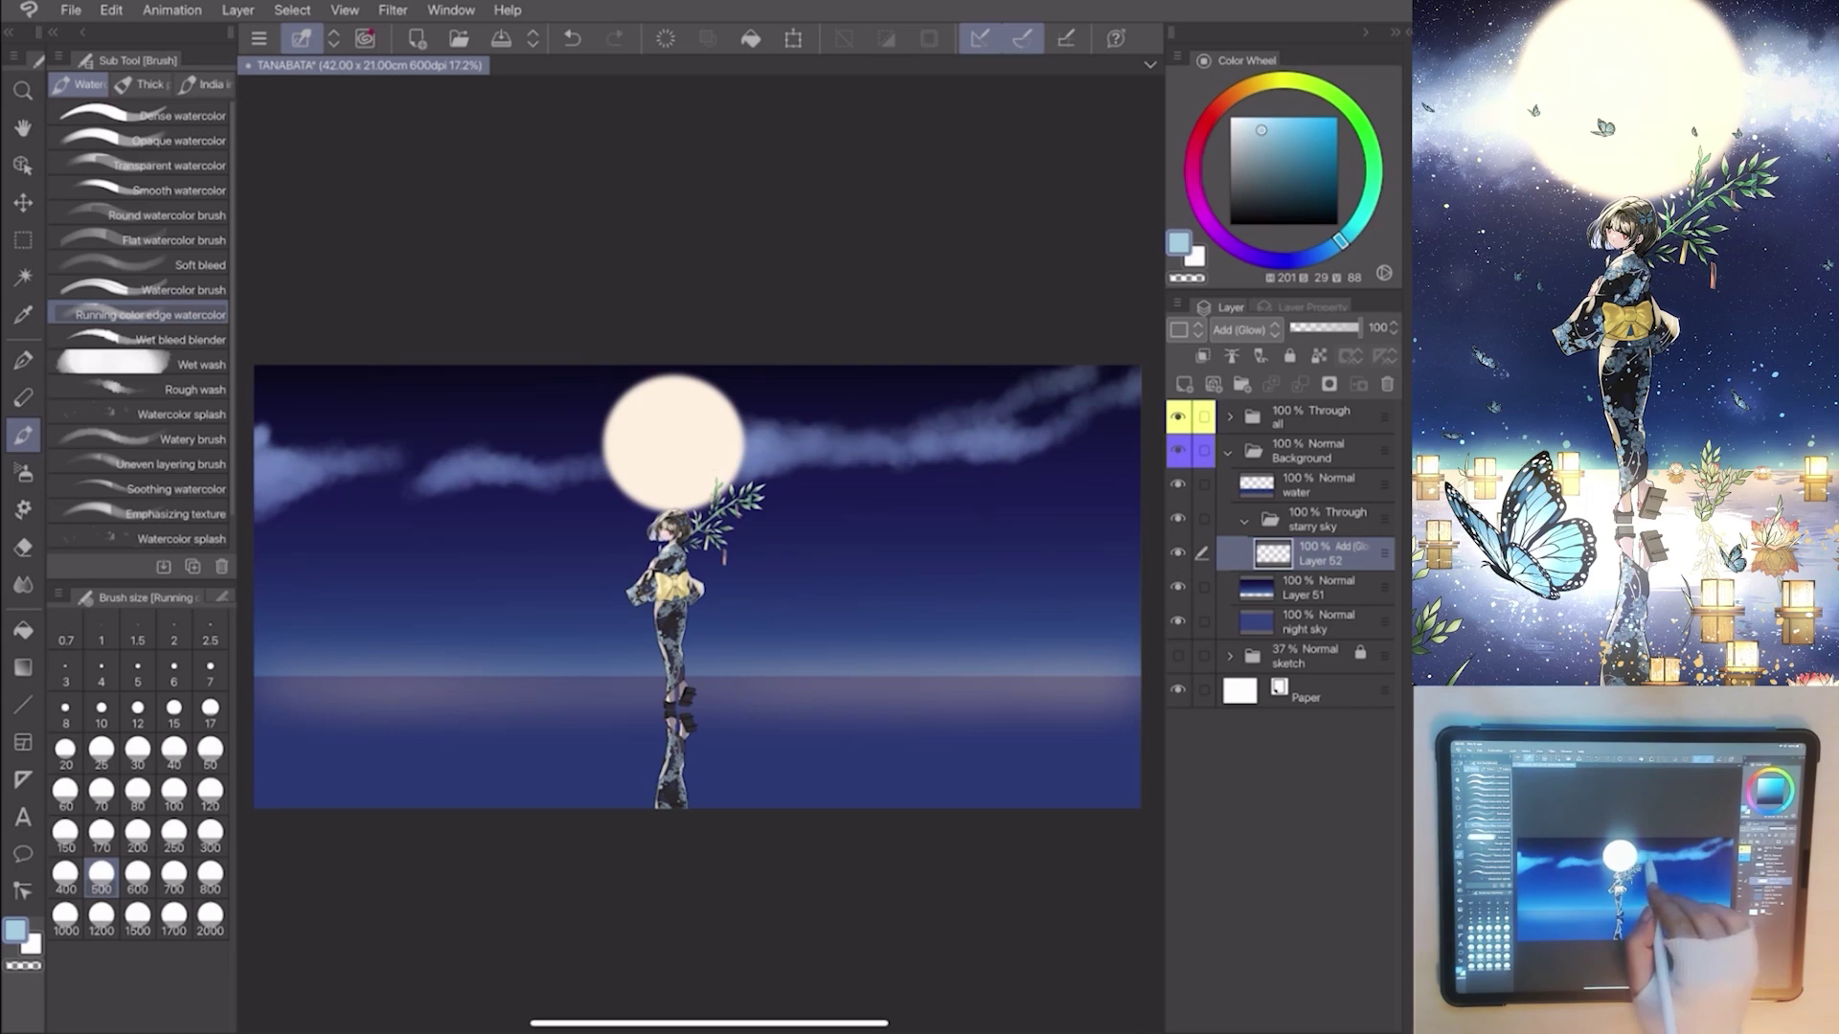
pyautogui.moveTo(426, 497)
pyautogui.mouseDown()
pyautogui.moveTo(581, 489)
pyautogui.moveTo(405, 497)
pyautogui.mouseUp()
# Brighten the left and right cloud wisps using smaller brush sizes.
pyautogui.click(64, 872)
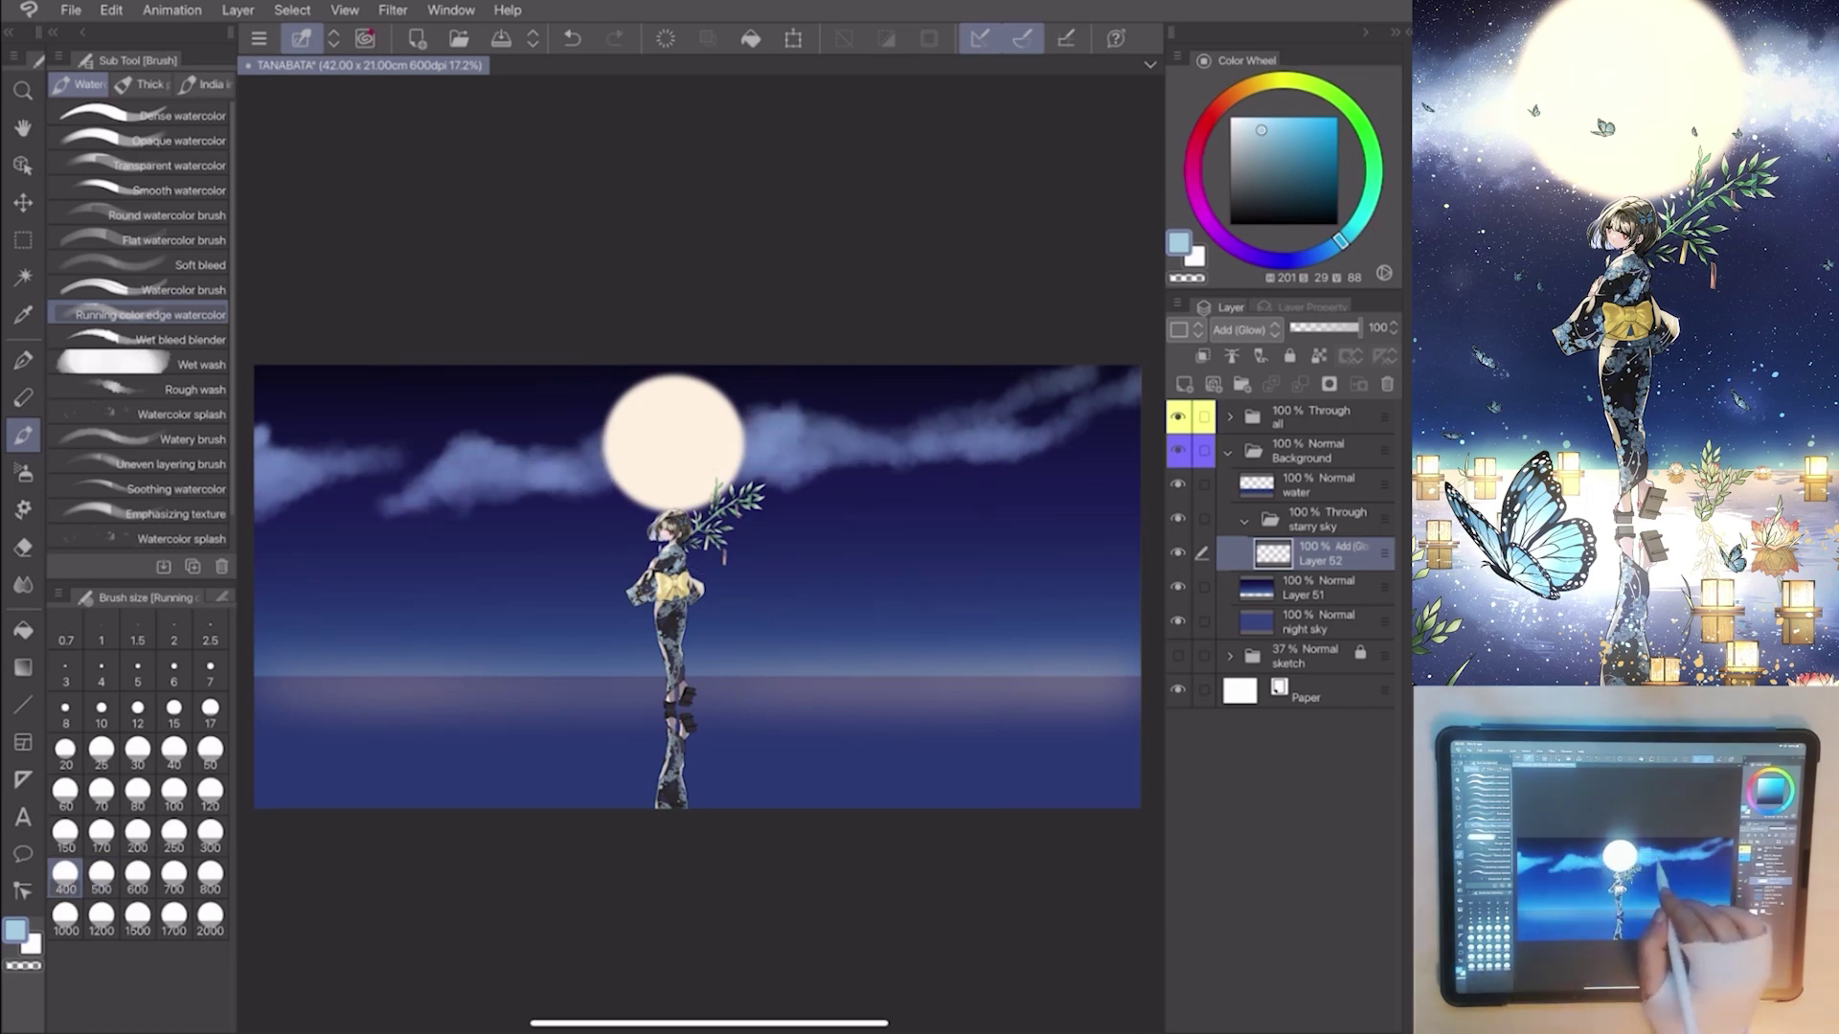
pyautogui.moveTo(827, 468)
pyautogui.mouseDown()
pyautogui.moveTo(1141, 371)
pyautogui.moveTo(991, 387)
pyautogui.moveTo(855, 467)
pyautogui.moveTo(969, 453)
pyautogui.mouseUp()
pyautogui.click(101, 872)
pyautogui.click(211, 834)
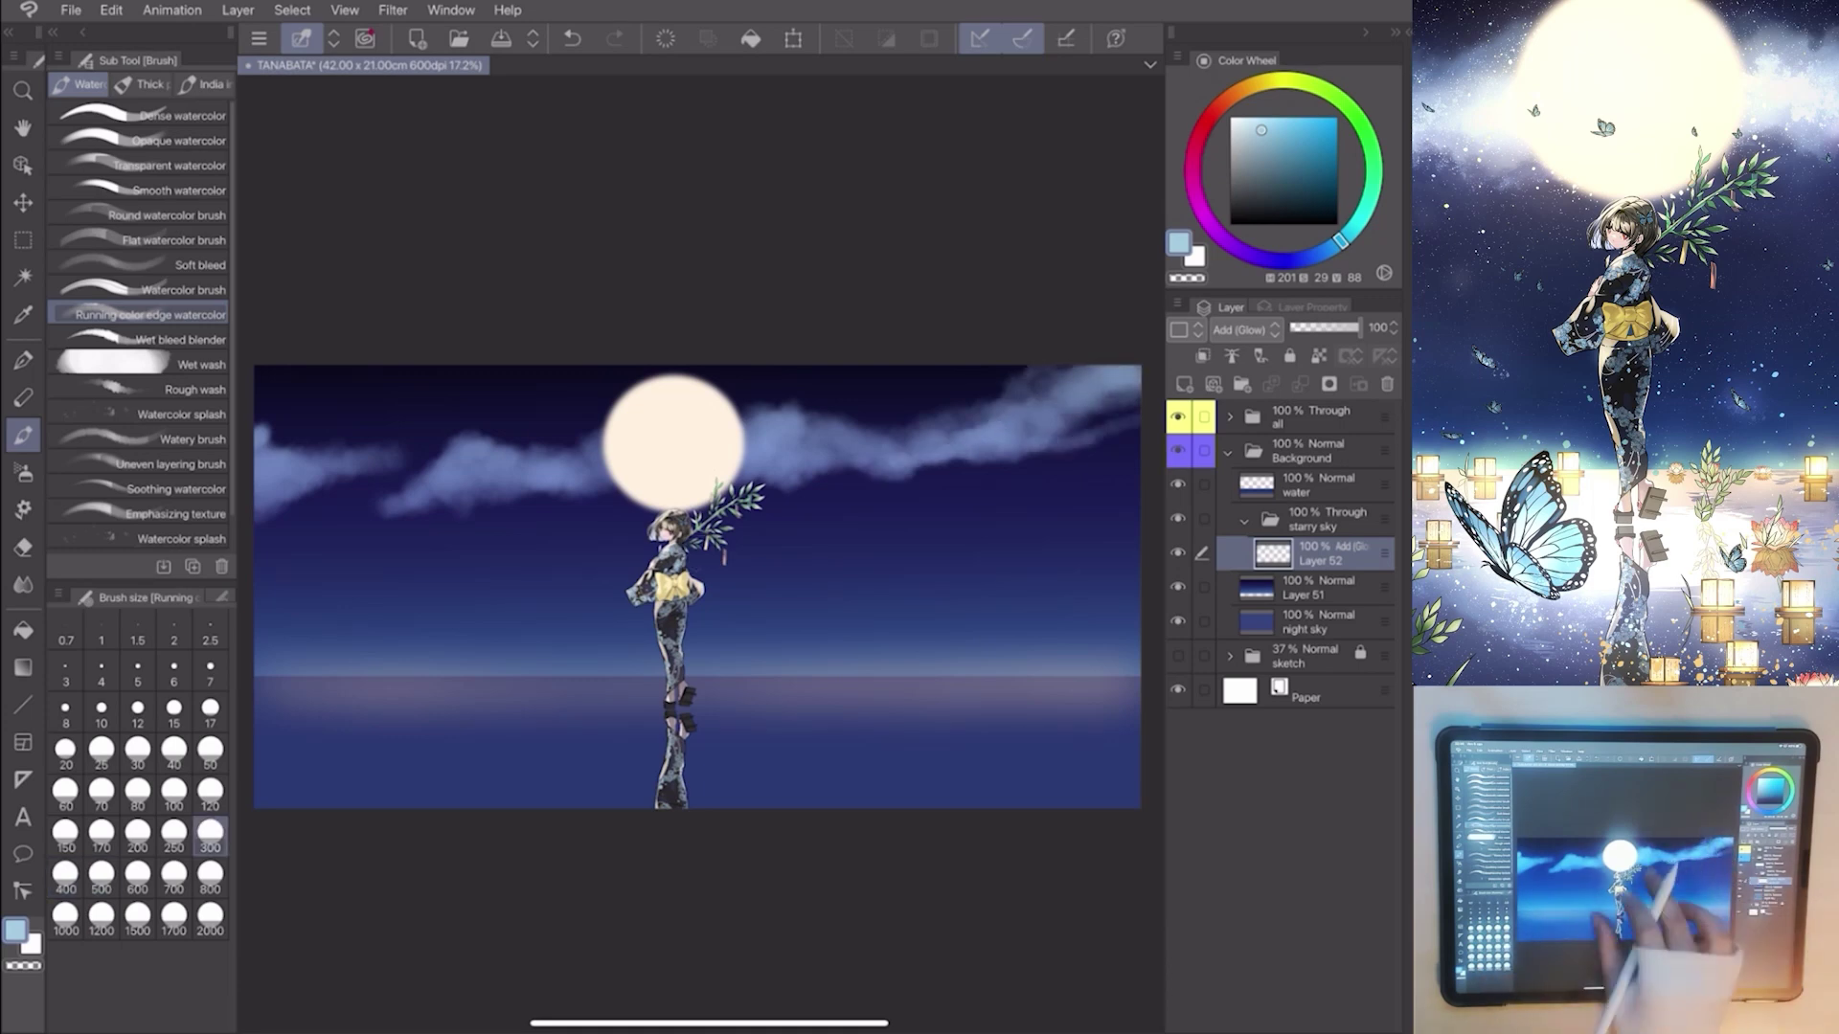
pyautogui.moveTo(359, 500); pyautogui.dragTo(467, 471)
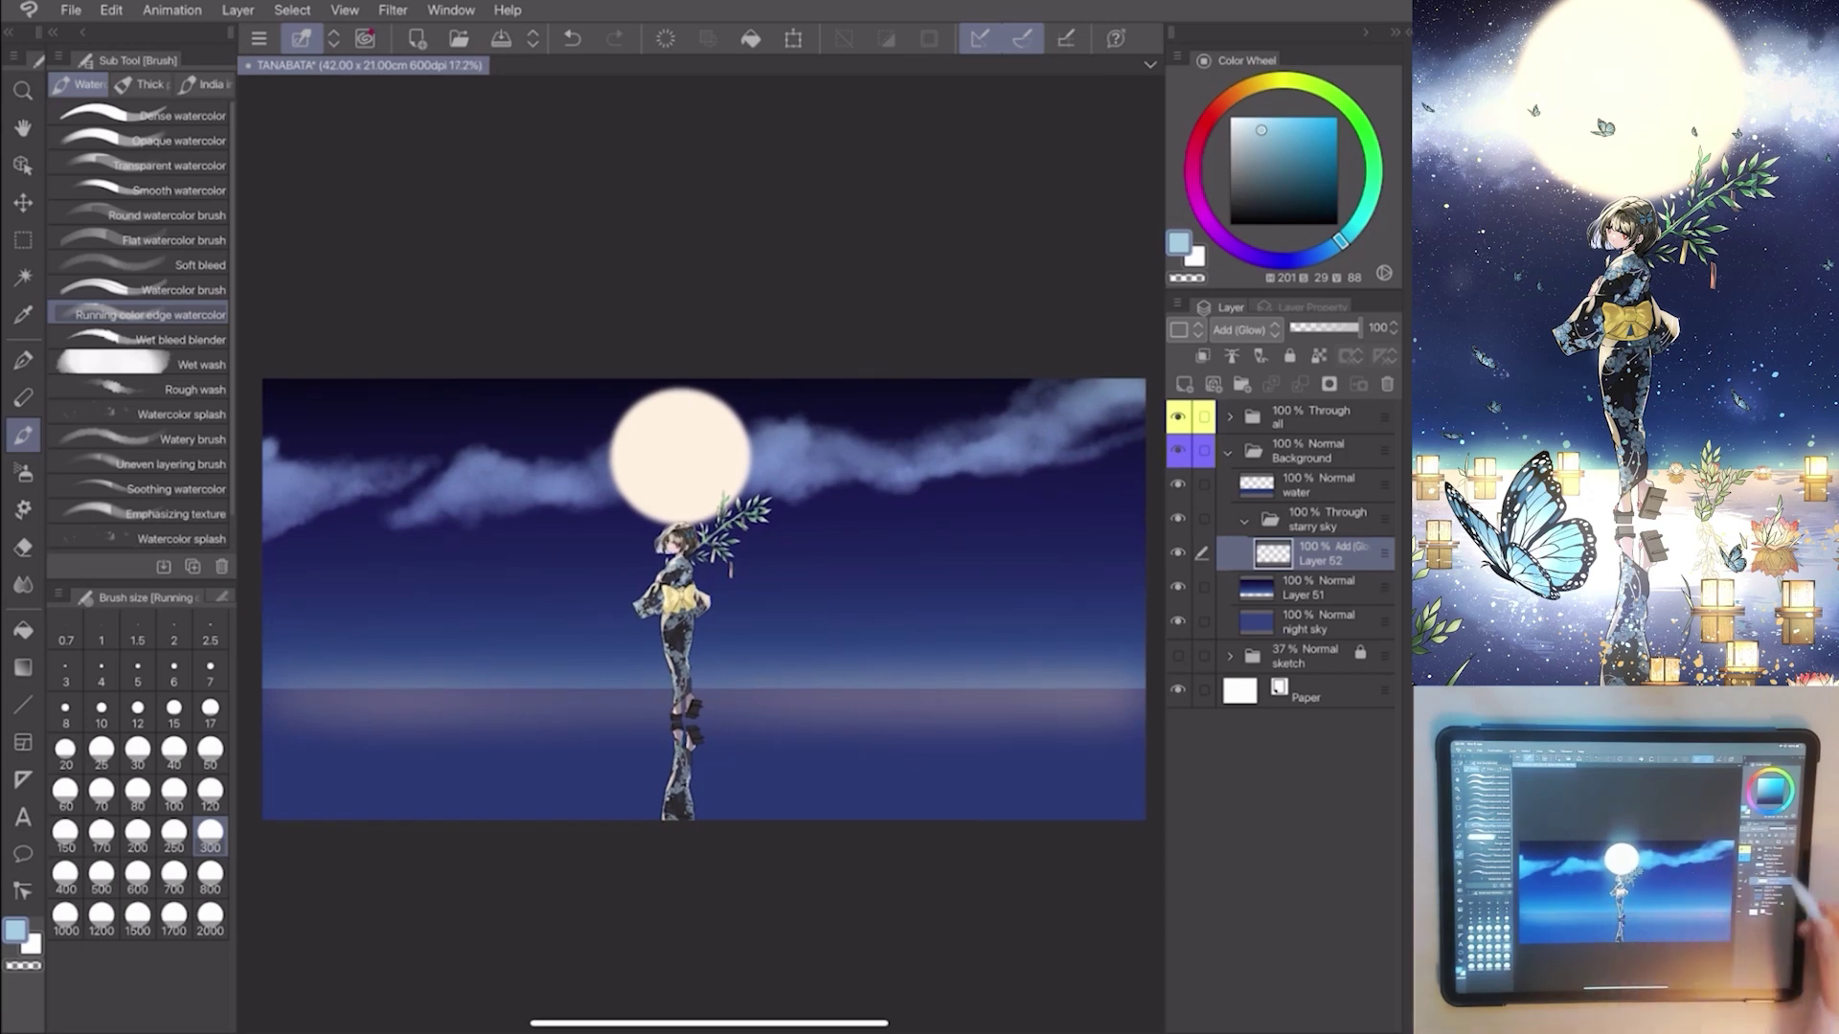
# Switch the paint colour to an adjusted green and resize the brush.
pyautogui.click(1335, 96)
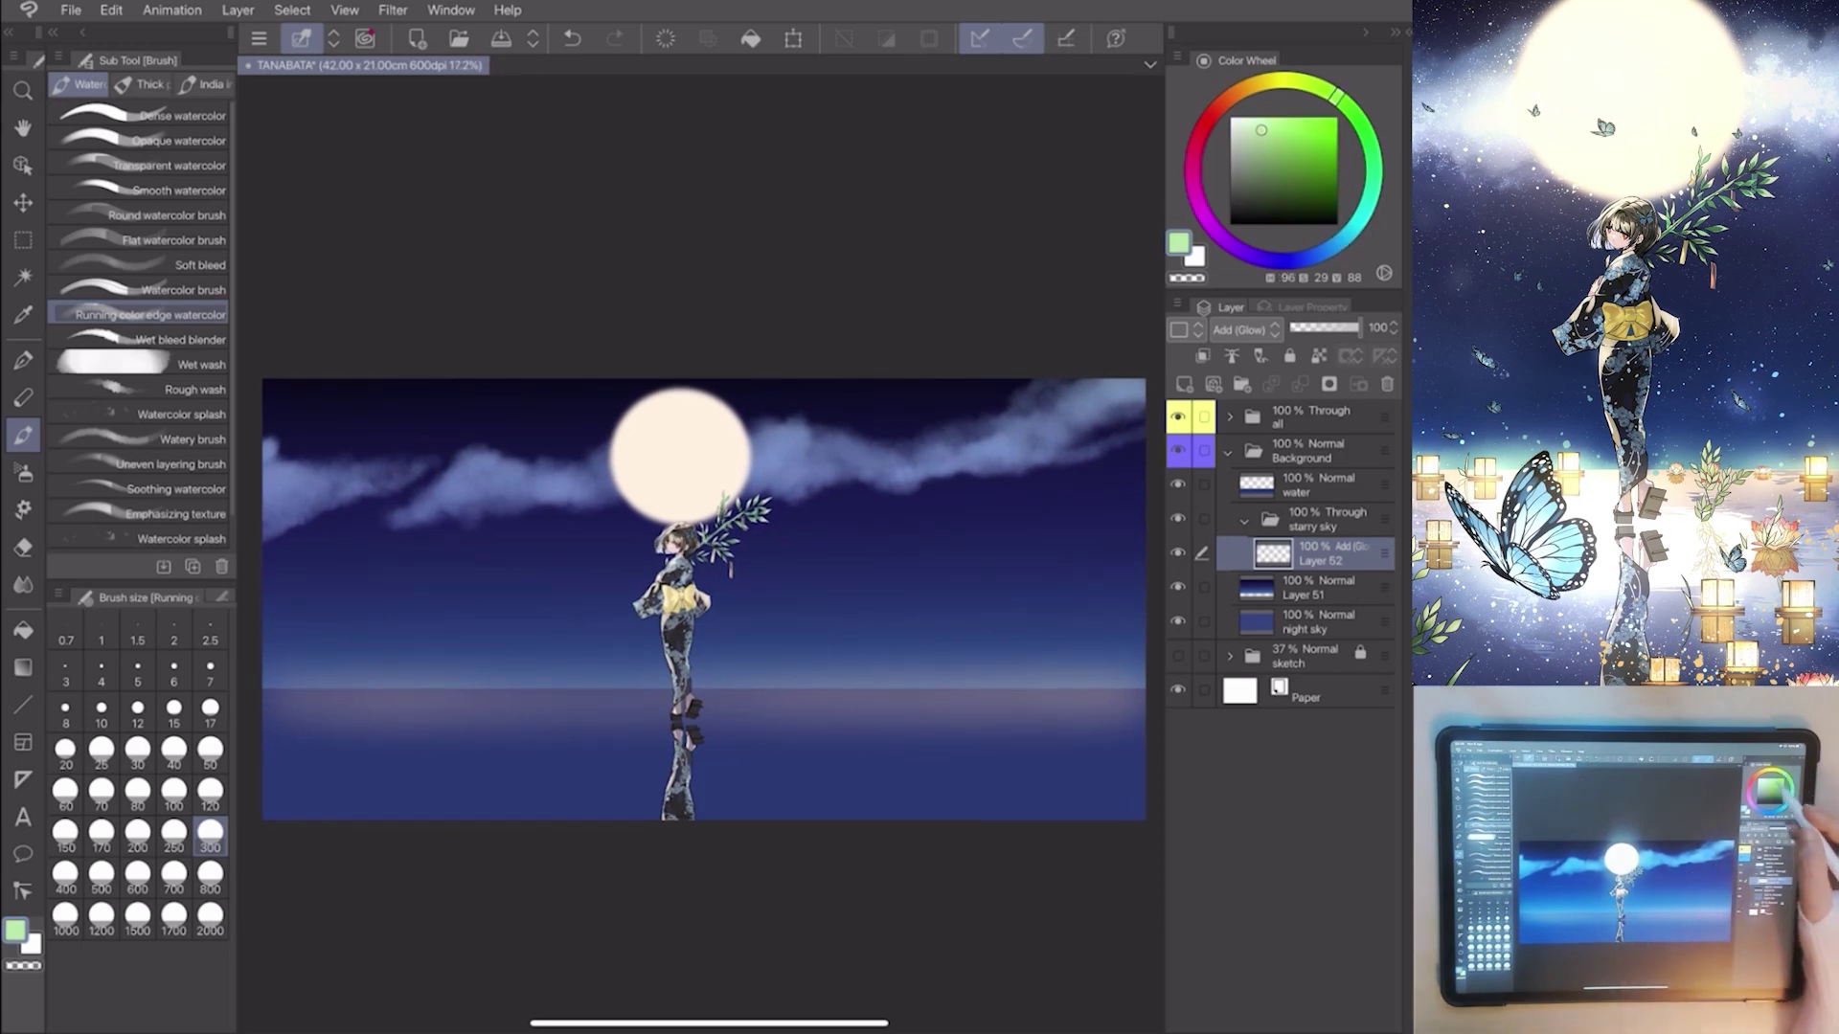
pyautogui.click(1271, 127)
pyautogui.scroll(1, 708, 599)
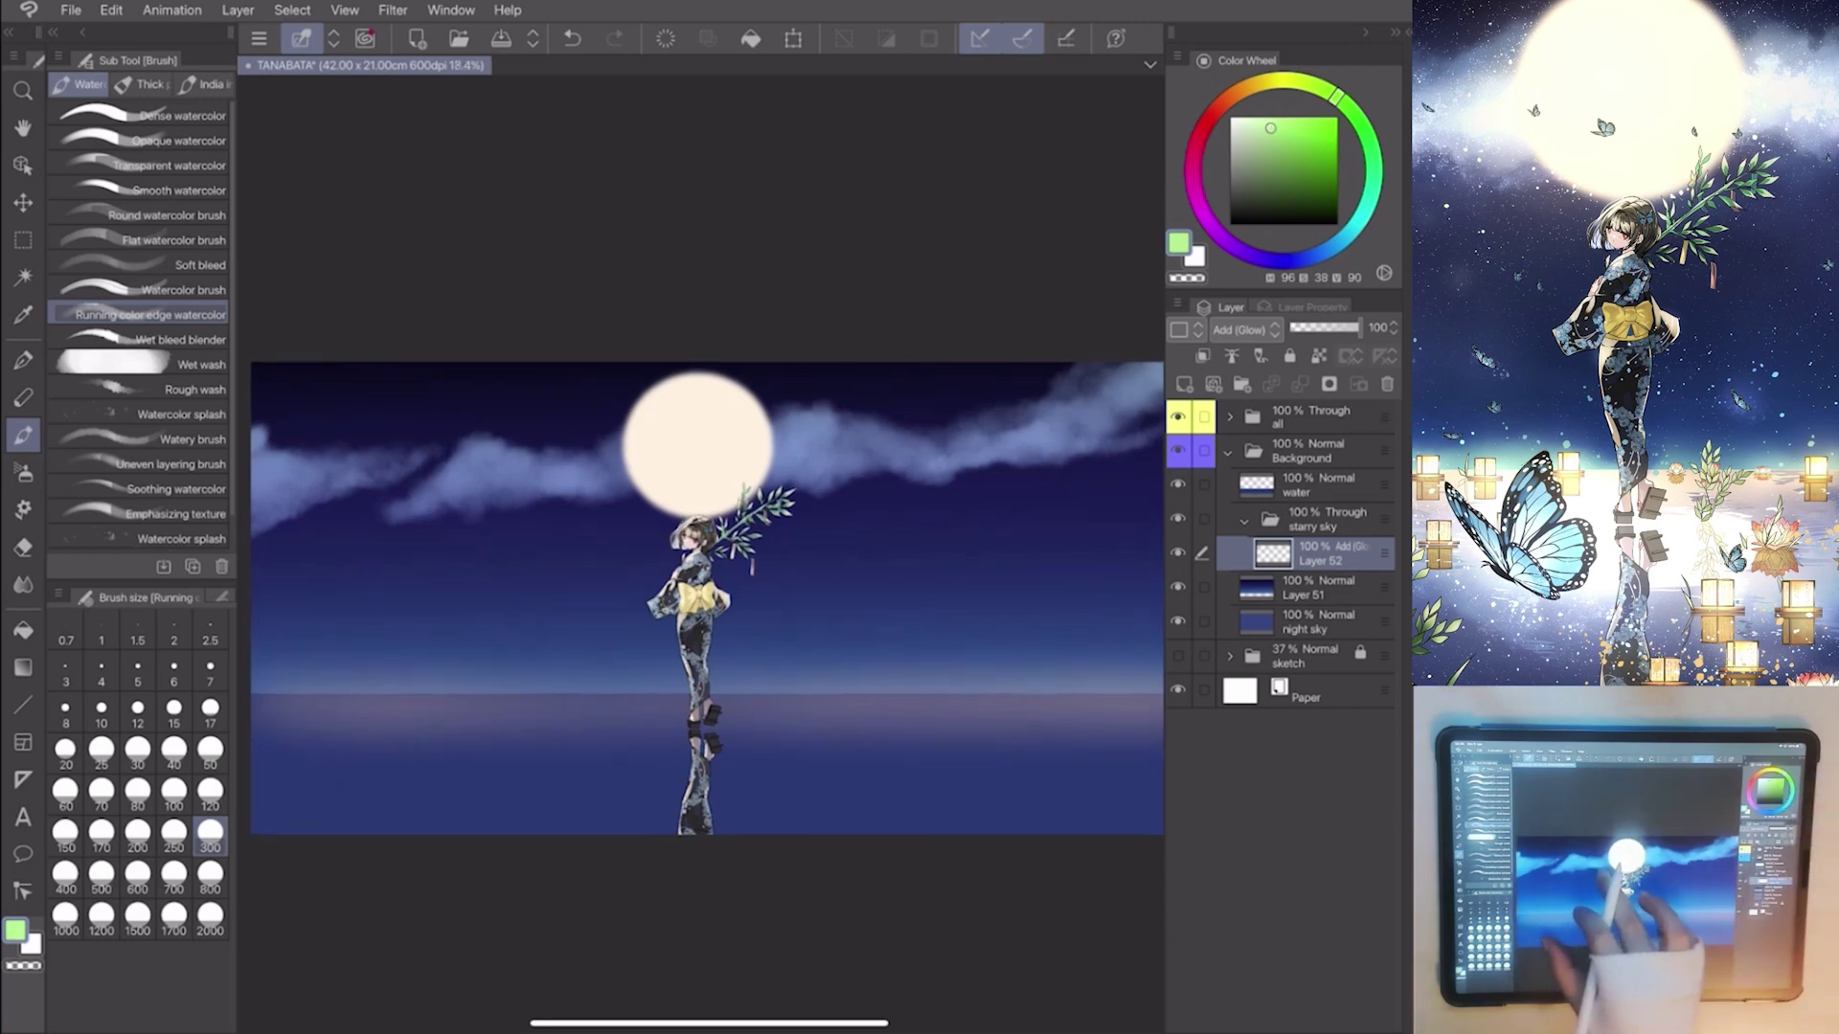
pyautogui.scroll(1, 706, 597)
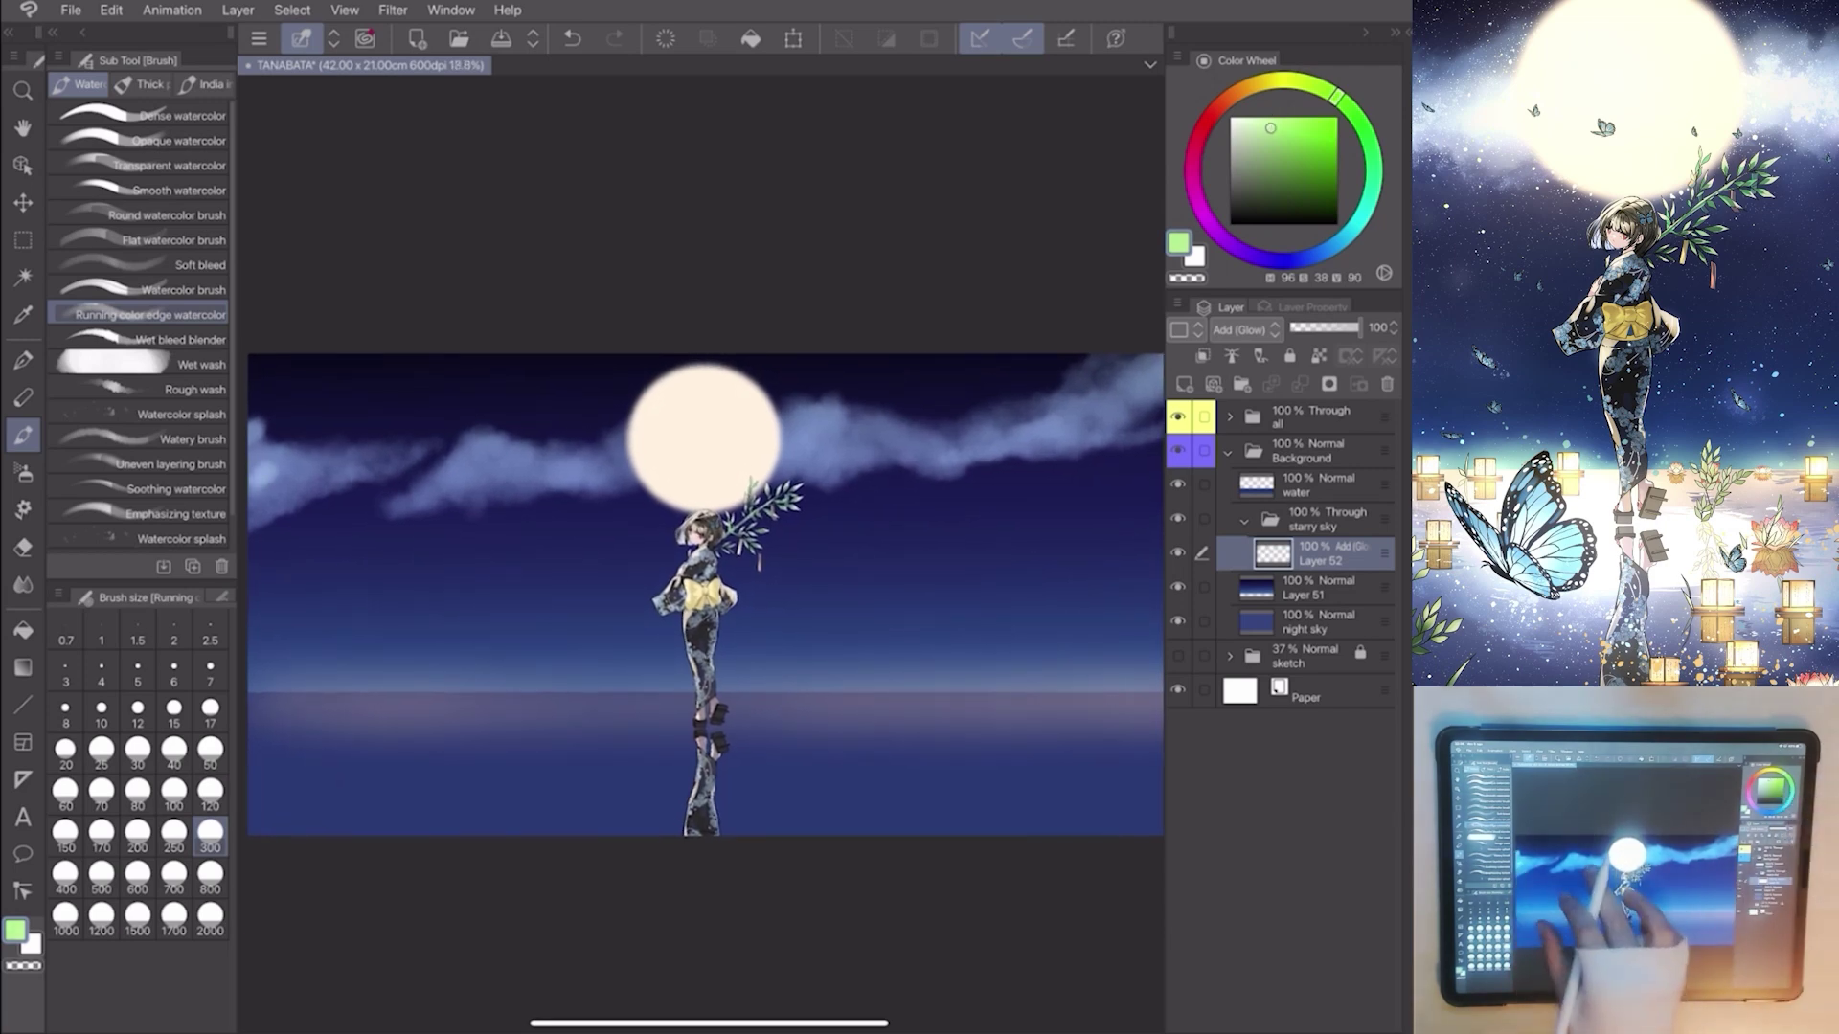
pyautogui.moveTo(704, 575); pyautogui.dragTo(765, 609)
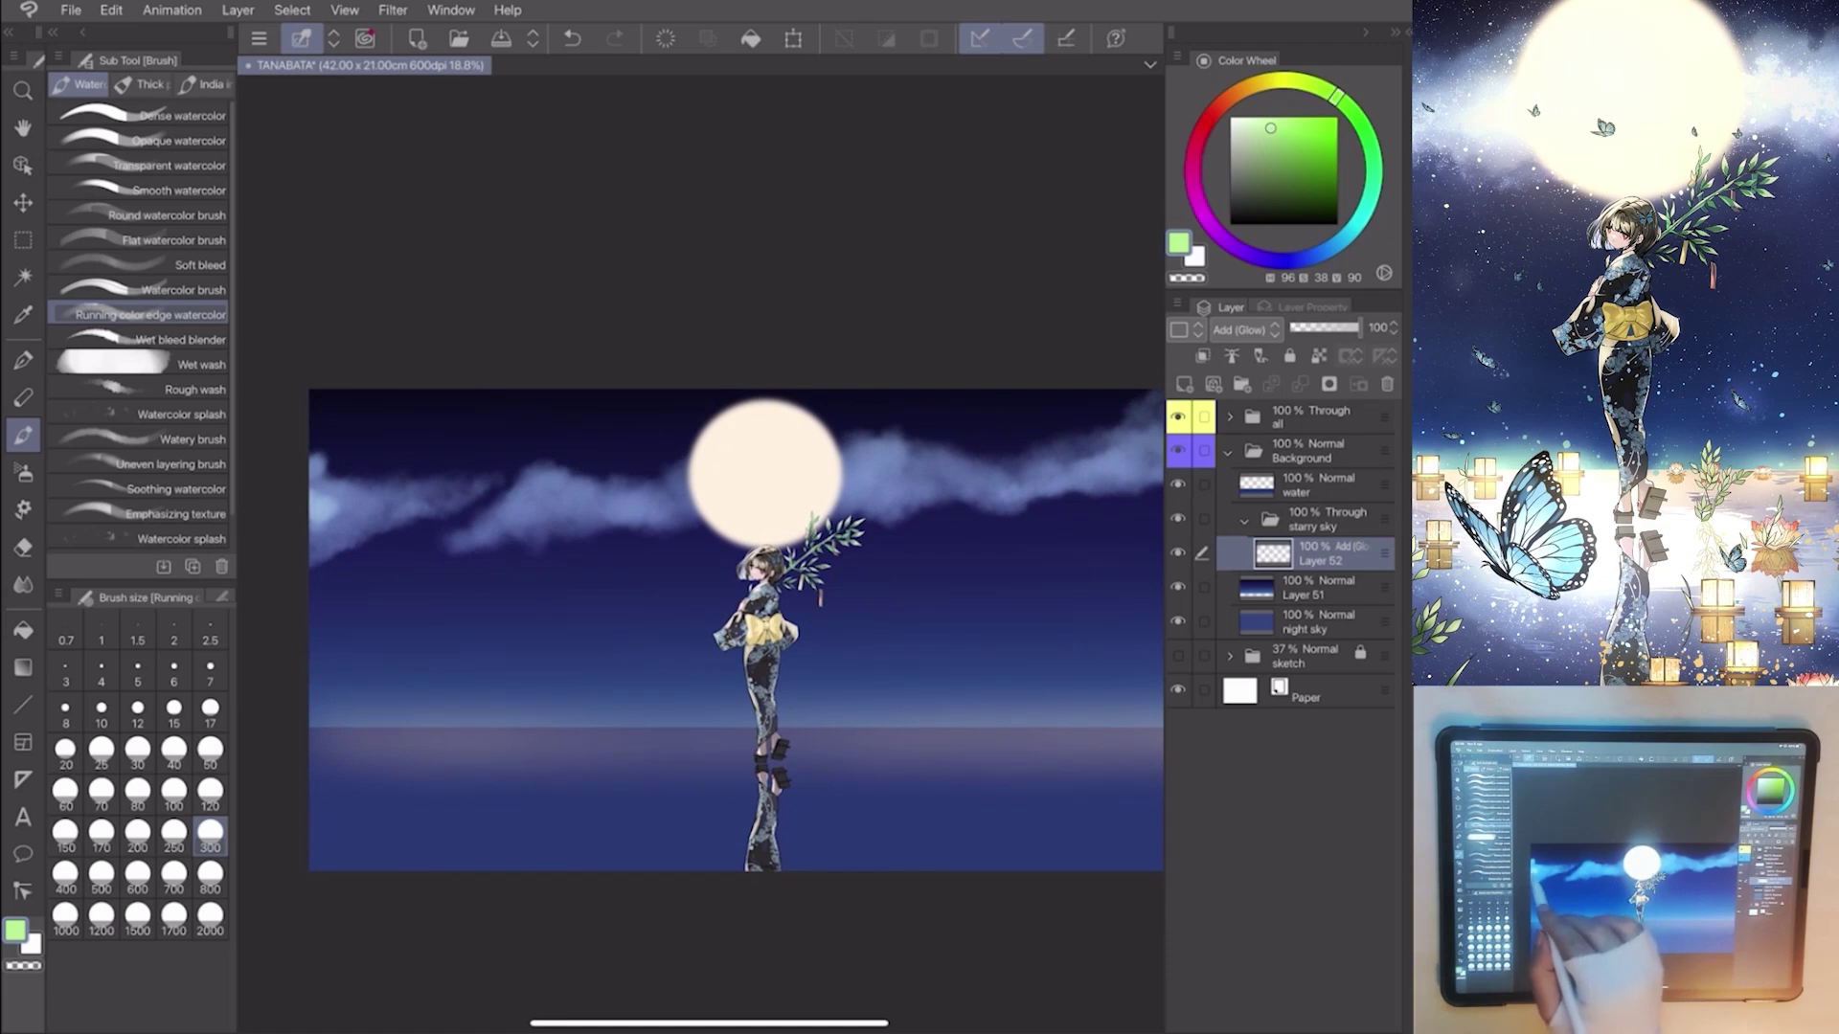
pyautogui.click(137, 873)
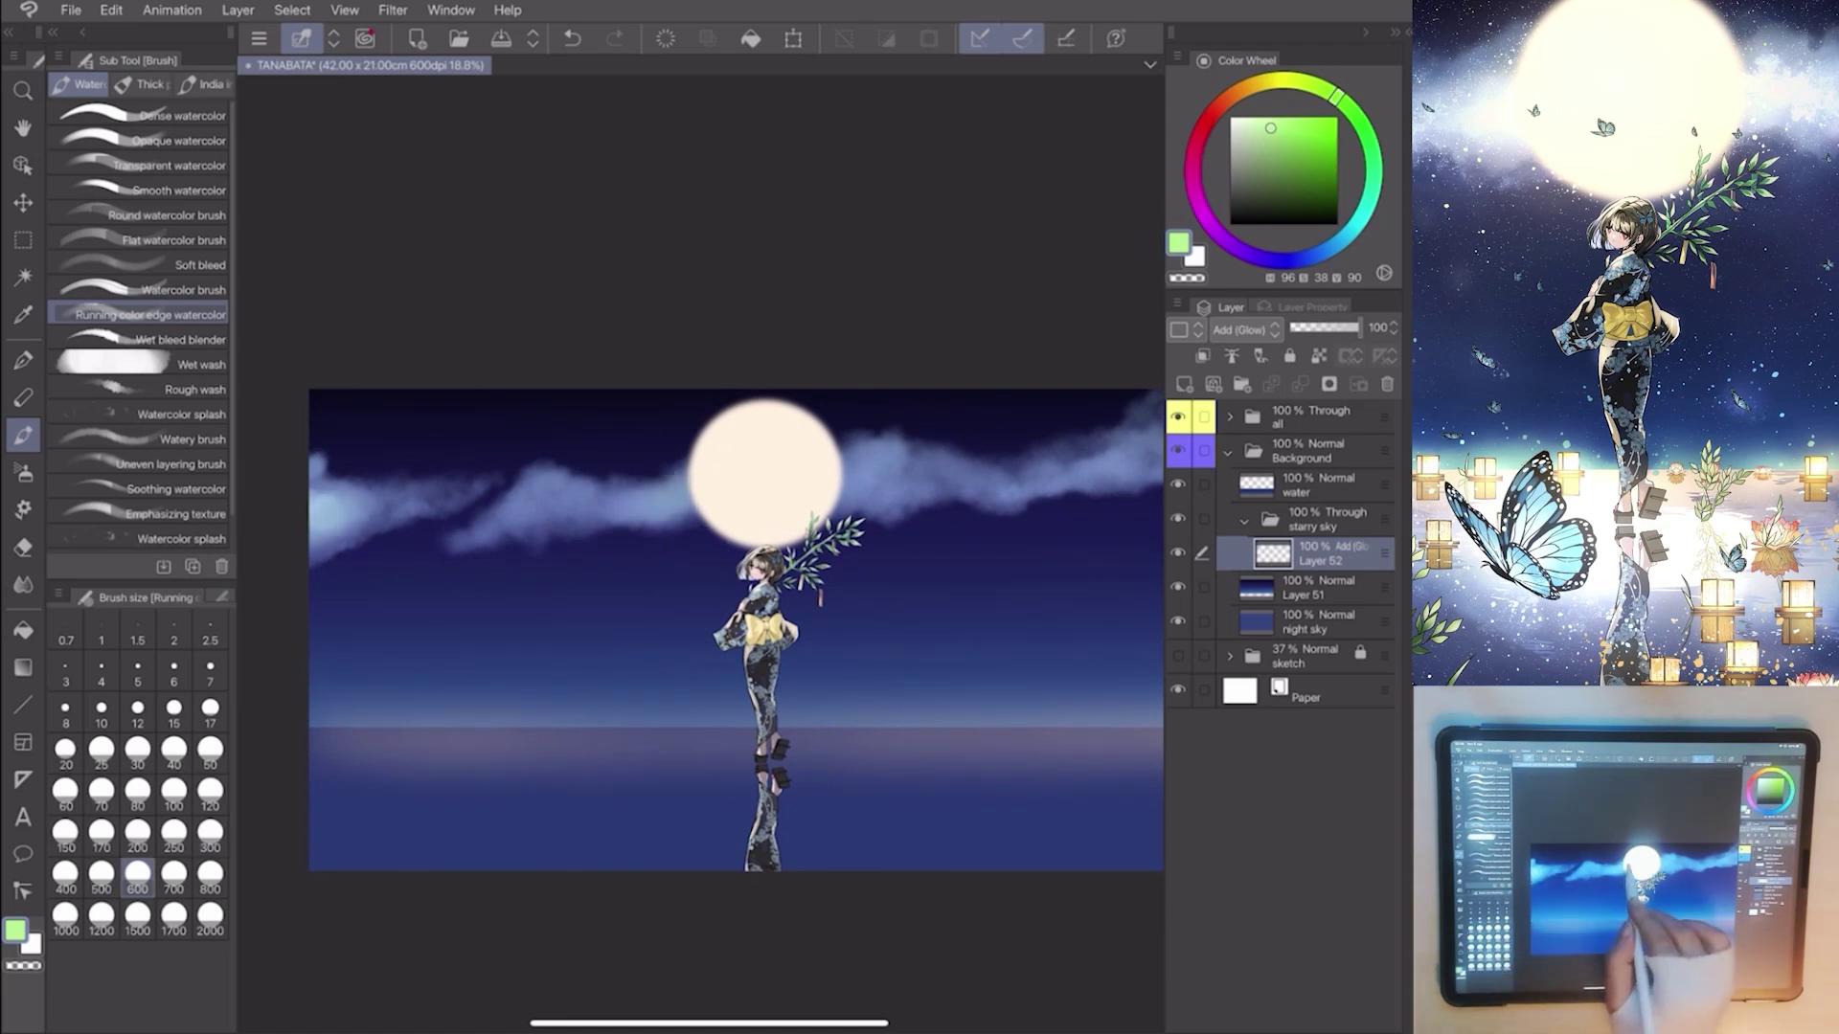
pyautogui.scroll(-1, 735, 629)
pyautogui.click(100, 872)
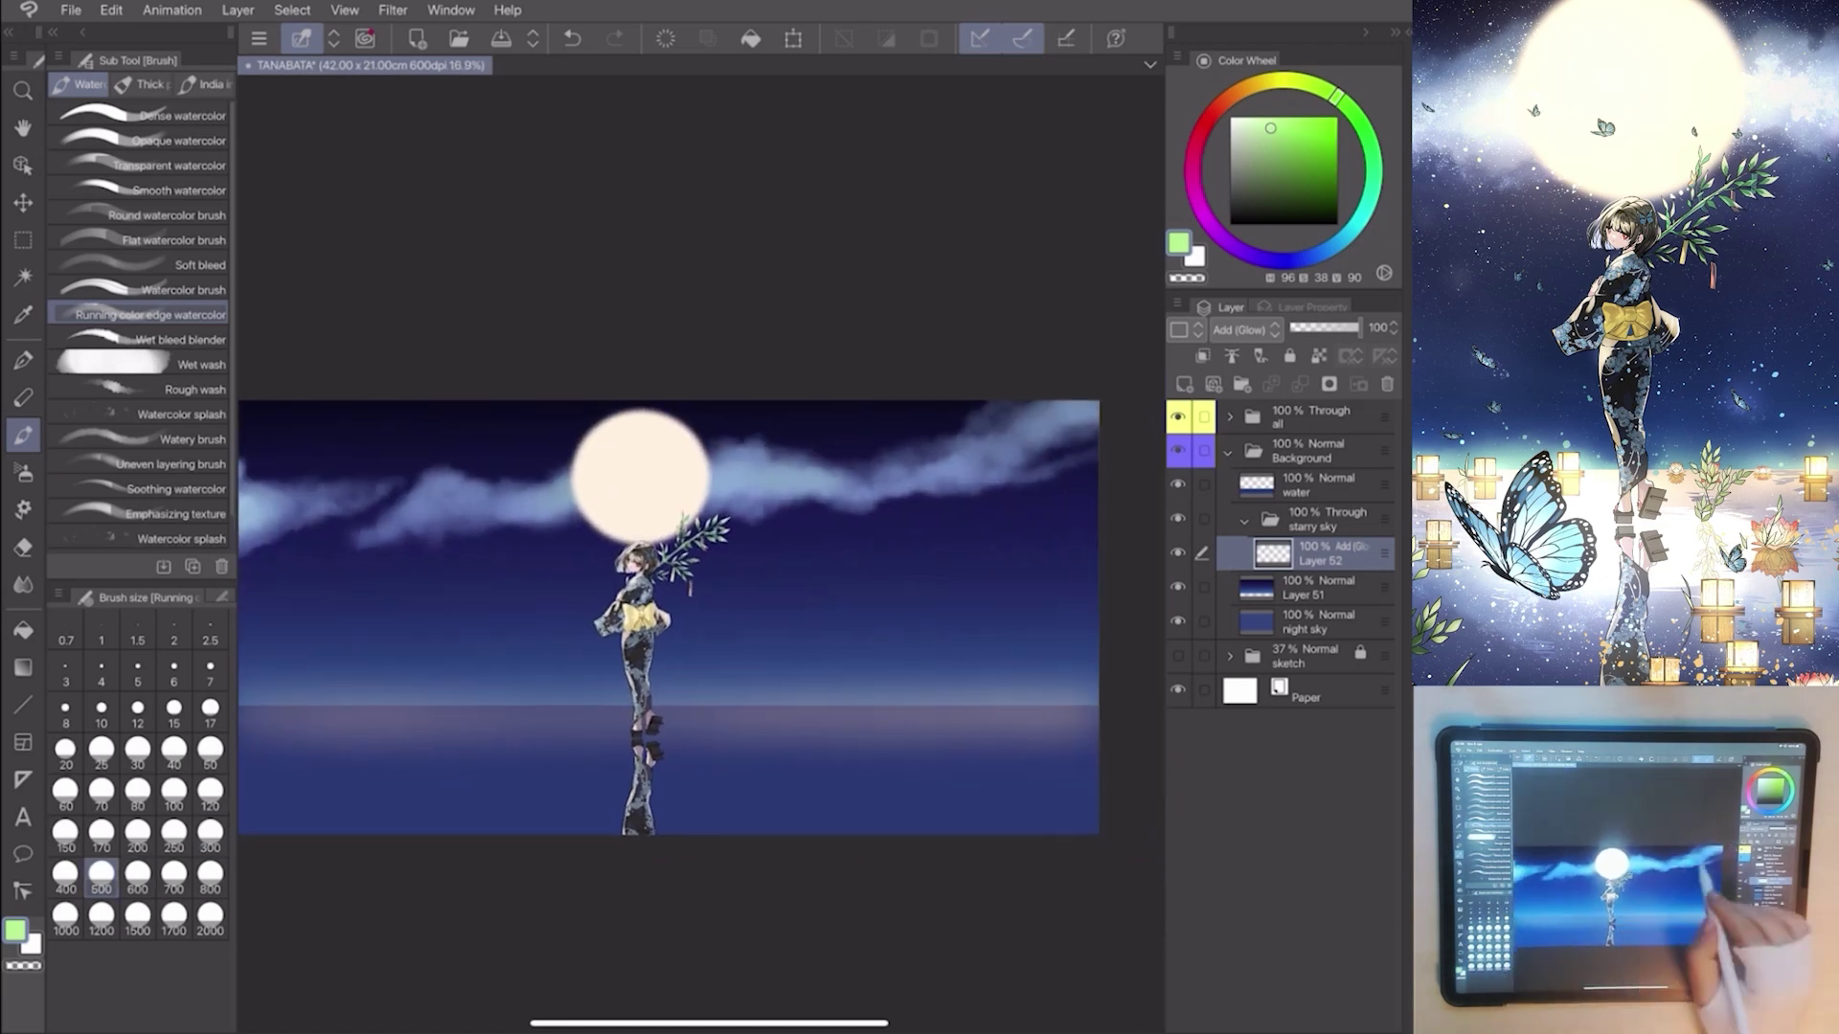
pyautogui.scroll(1, 730, 599)
# Tint the clouds on both sides of the moon pink-violet with a small brush.
pyautogui.click(1193, 157)
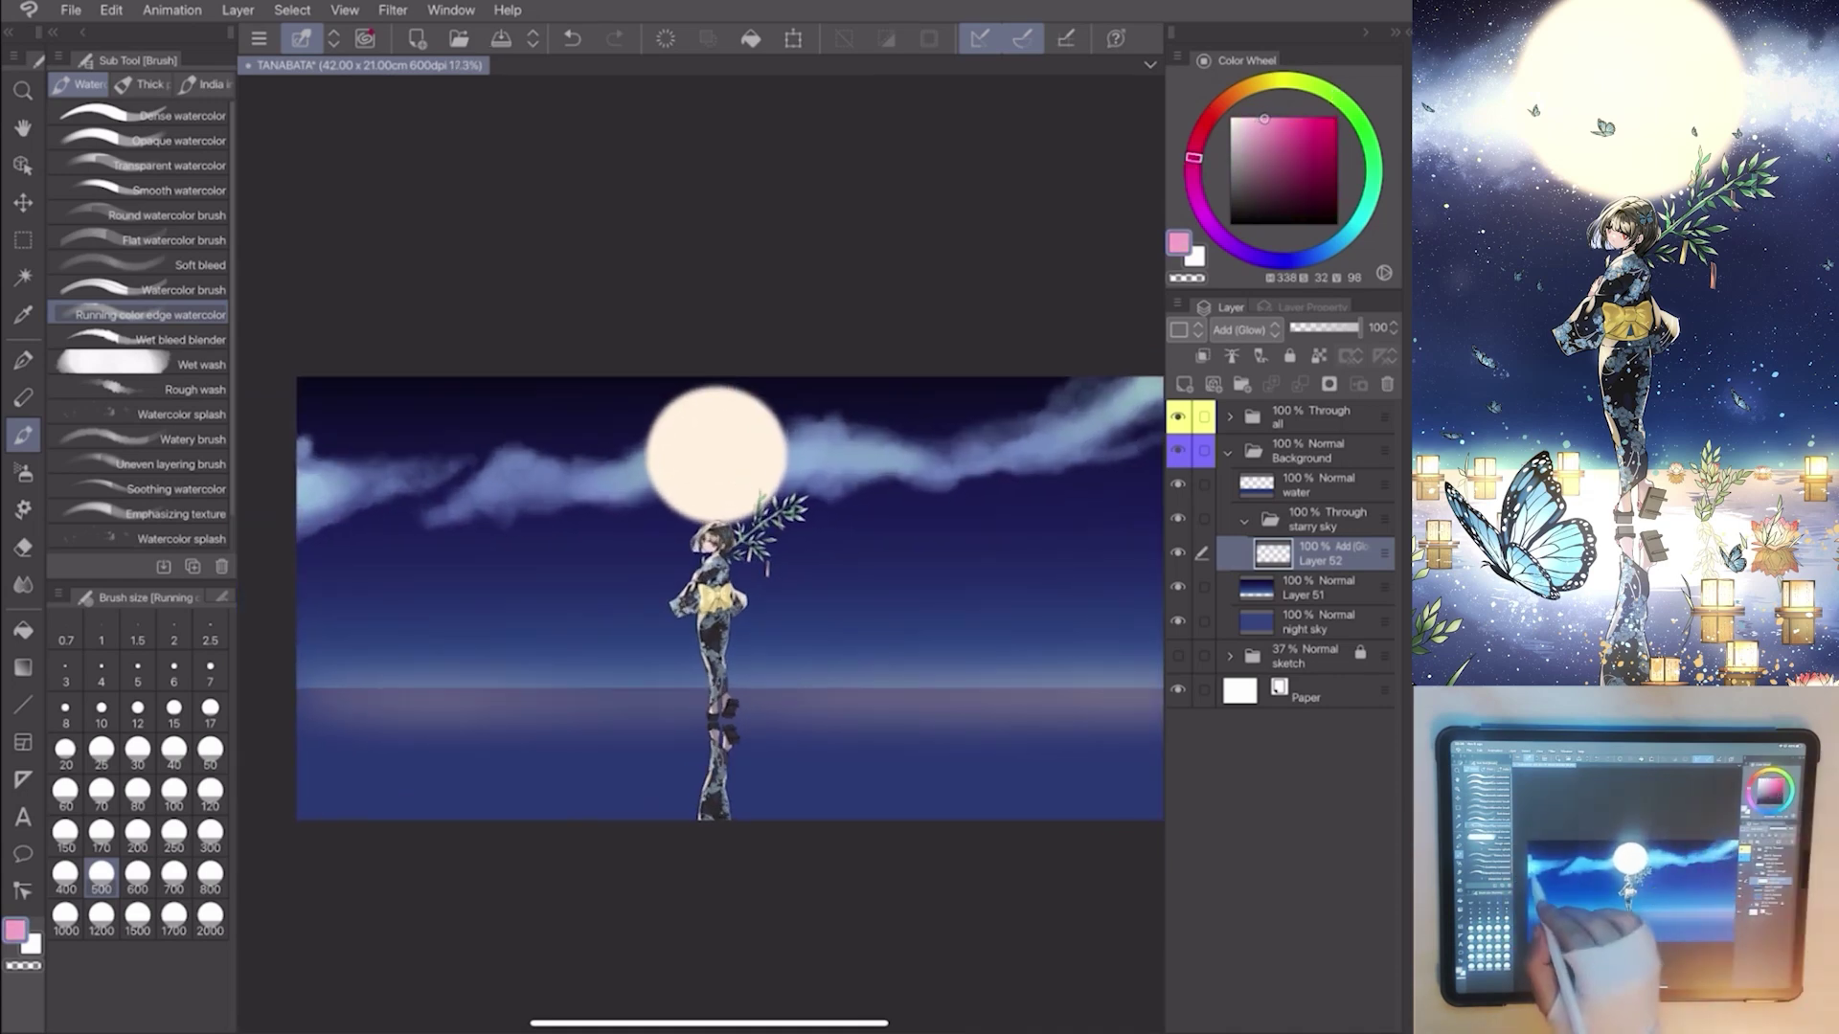
pyautogui.click(136, 872)
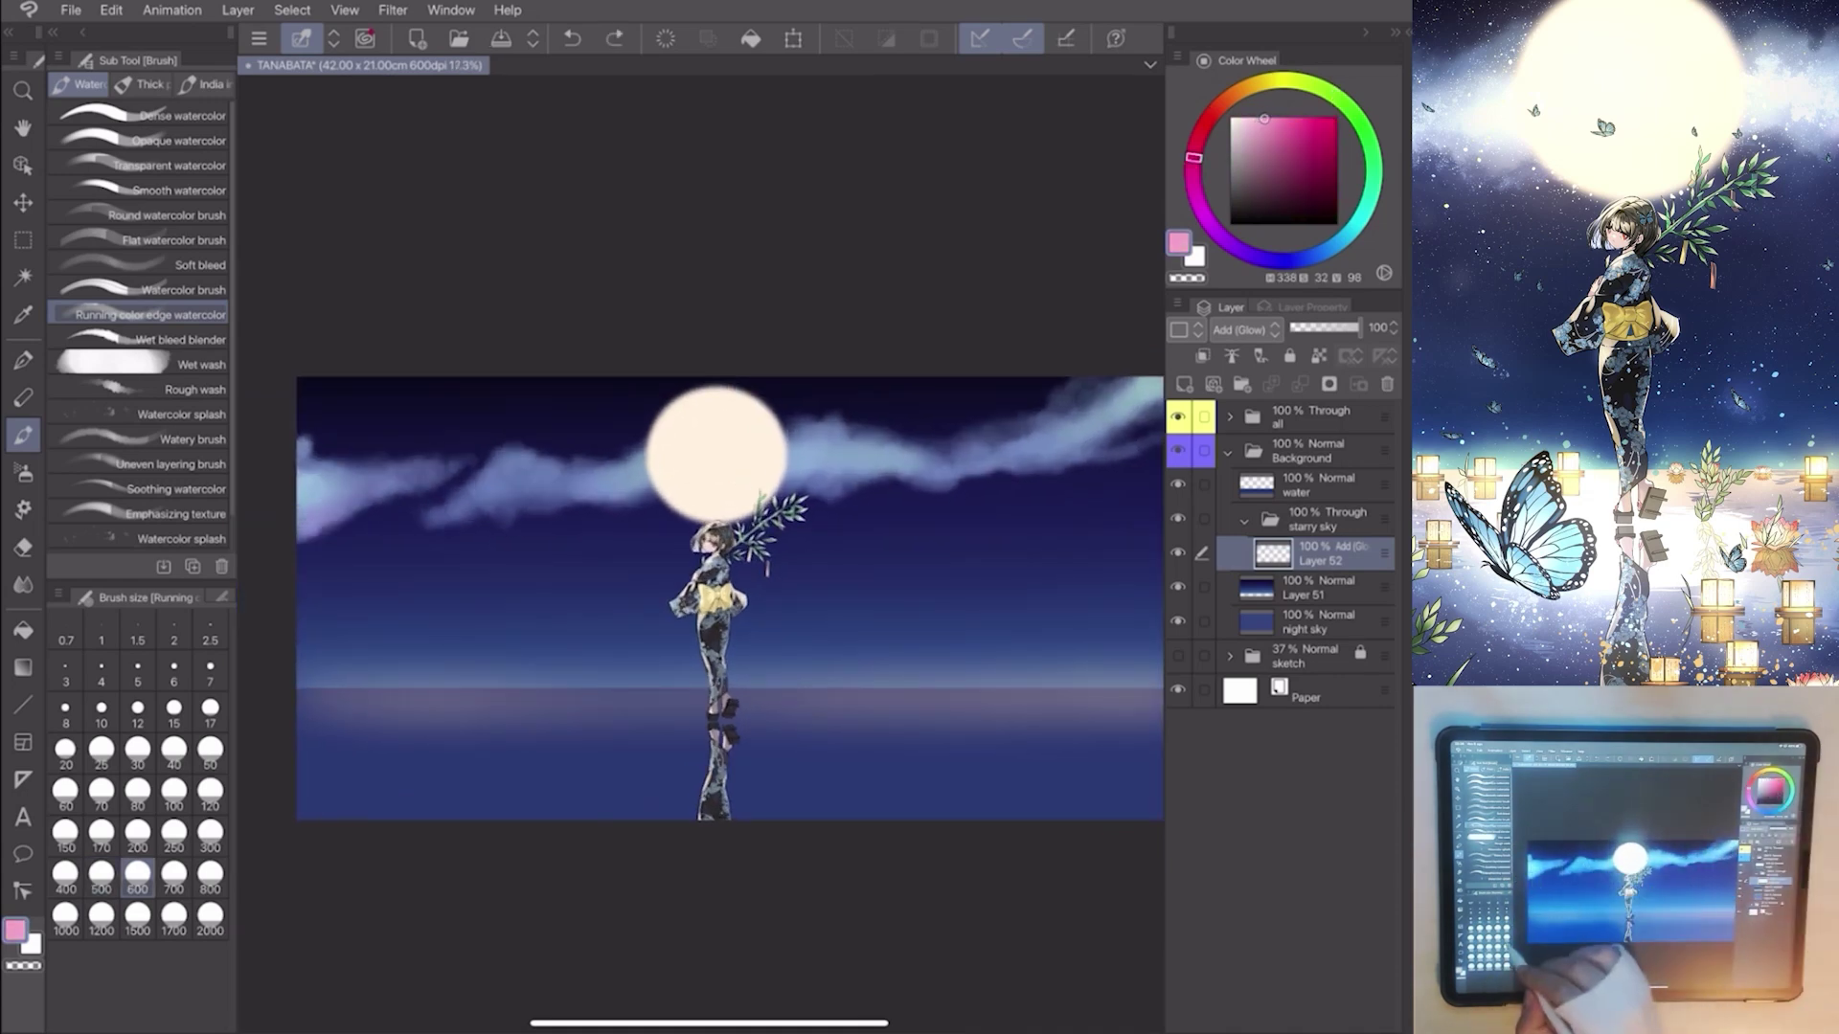
pyautogui.click(137, 831)
pyautogui.moveTo(468, 497); pyautogui.dragTo(535, 464)
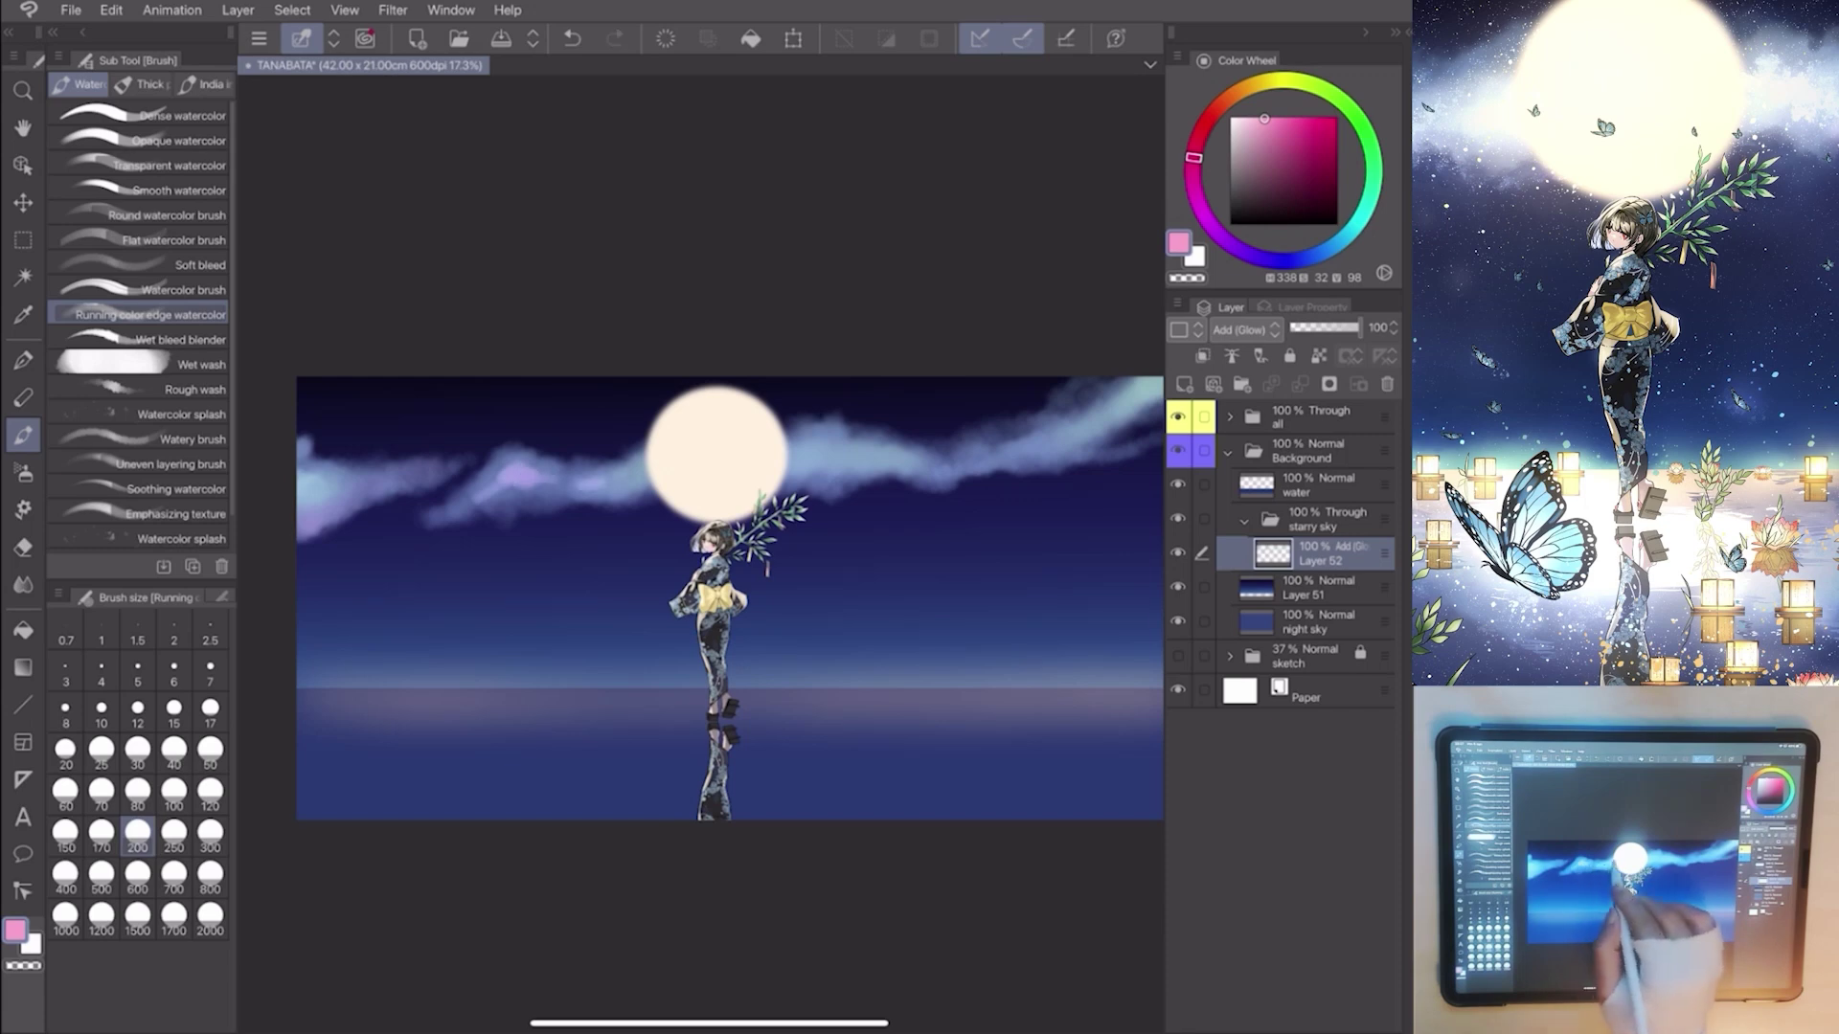
pyautogui.moveTo(730, 598); pyautogui.dragTo(672, 599)
pyautogui.moveTo(758, 468); pyautogui.dragTo(813, 449)
pyautogui.moveTo(731, 599); pyautogui.dragTo(683, 607)
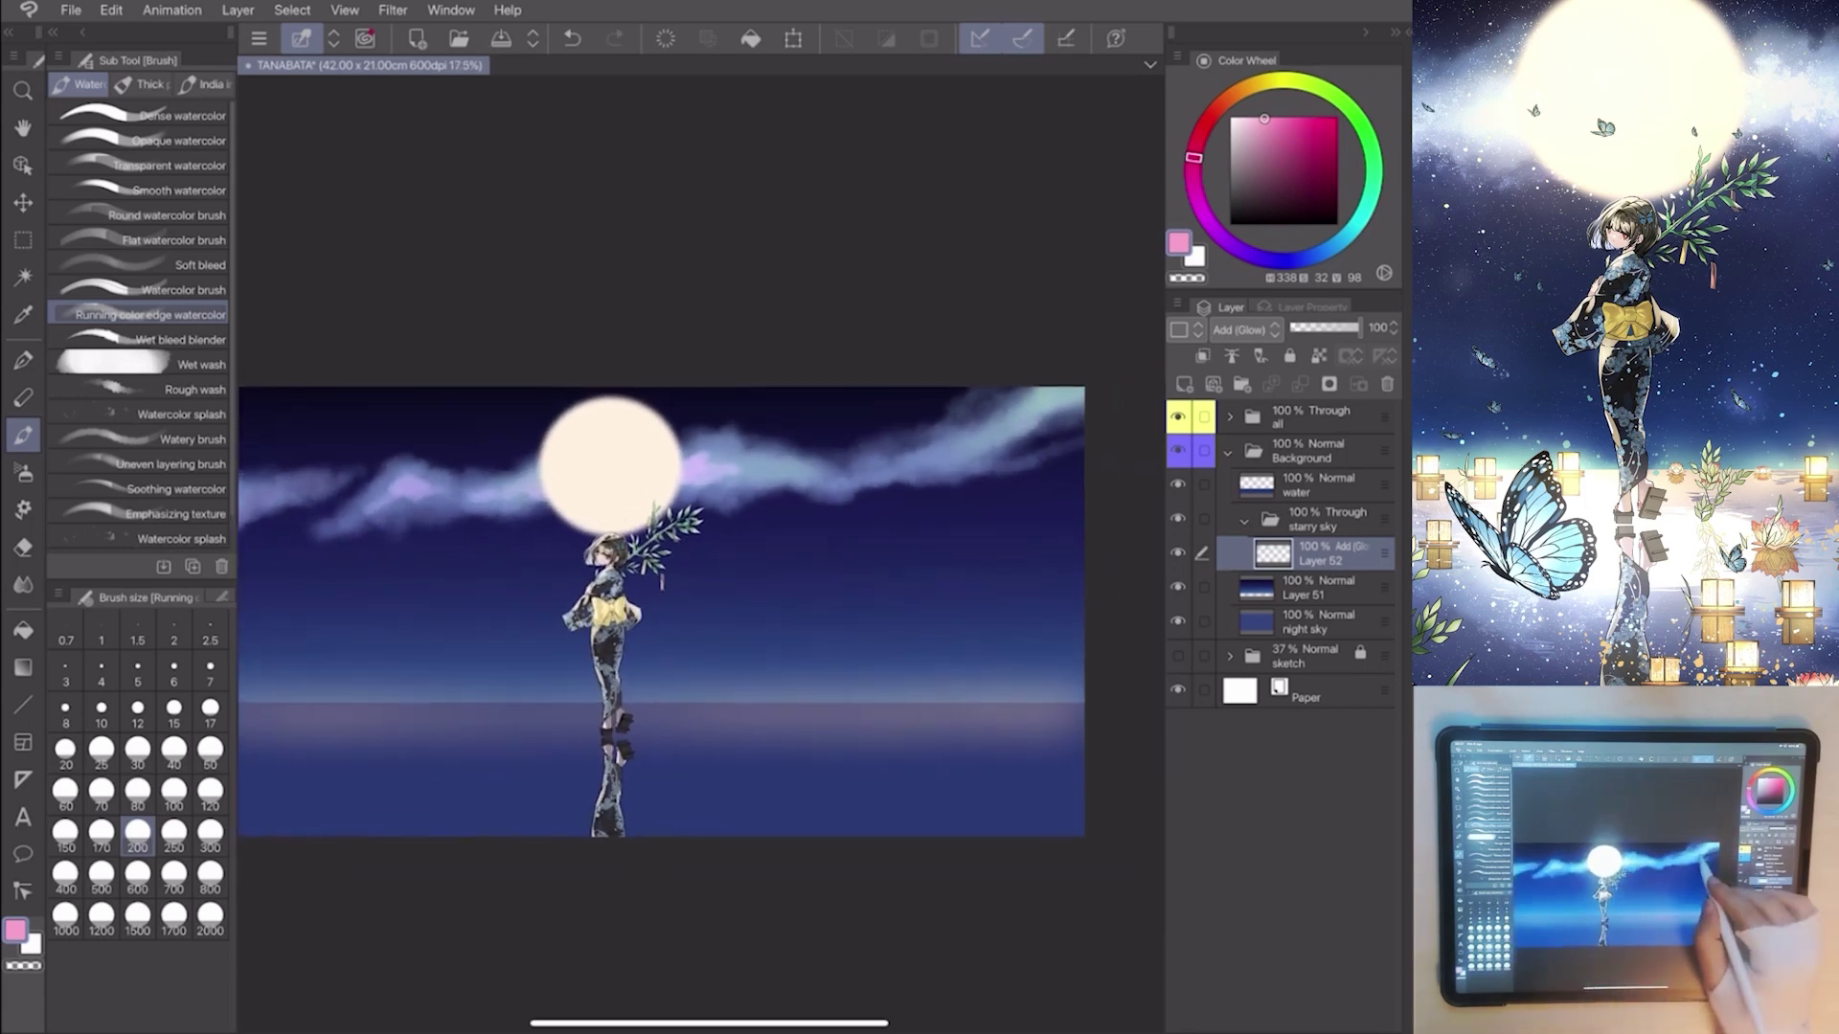
pyautogui.scroll(-2, 662, 613)
pyautogui.click(211, 831)
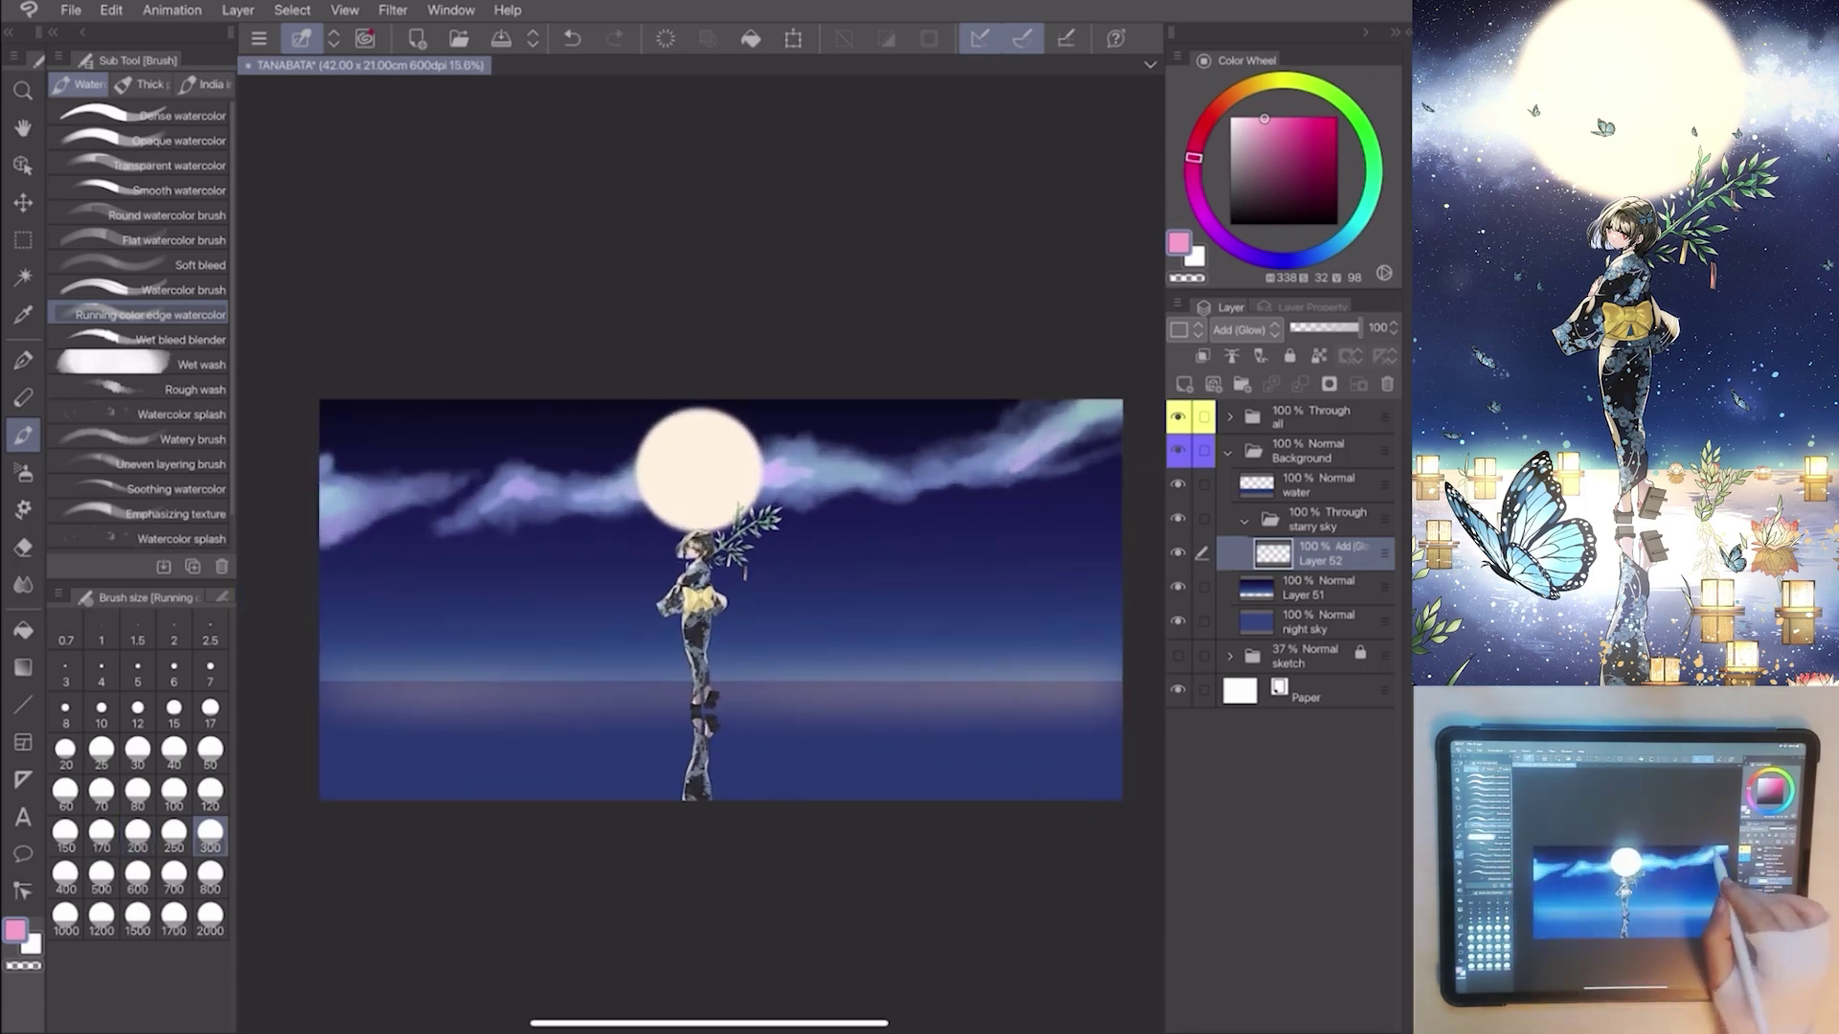
pyautogui.scroll(3, 718, 599)
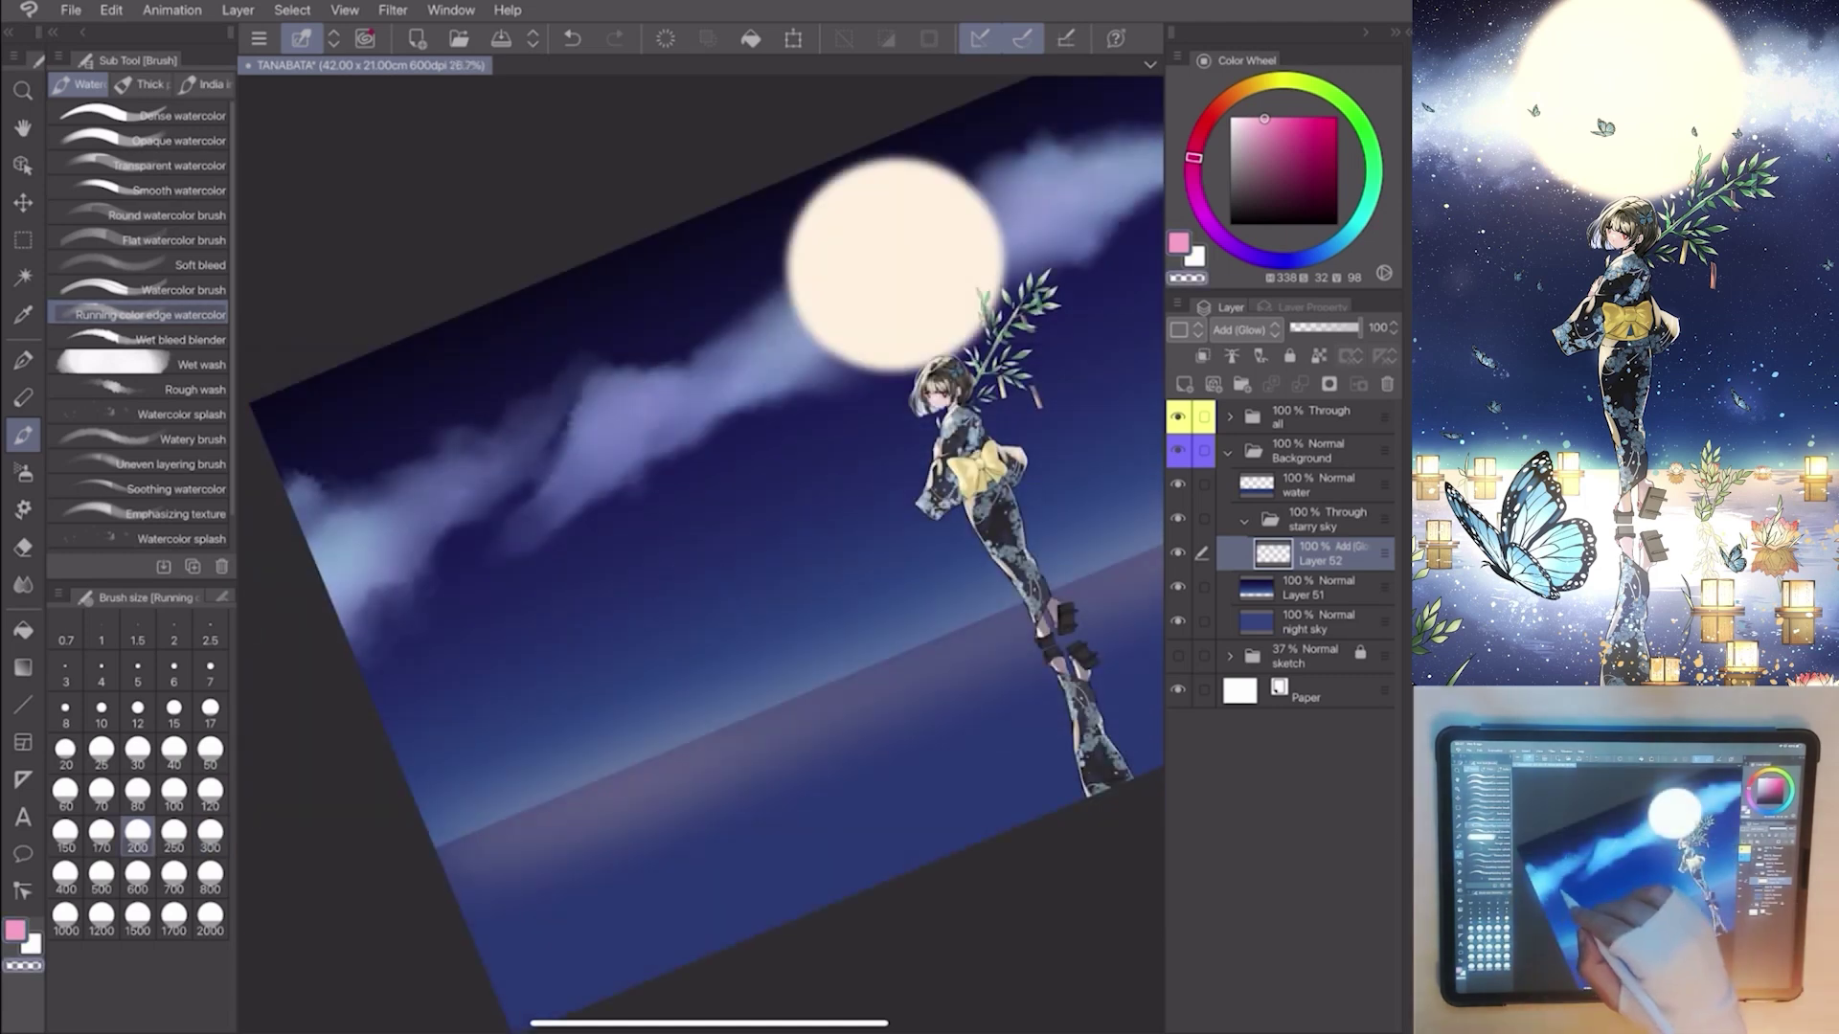
# Level the canvas view and paint clouds at large, medium and fine brush sizes.
pyautogui.moveTo(705, 603); pyautogui.dragTo(747, 546)
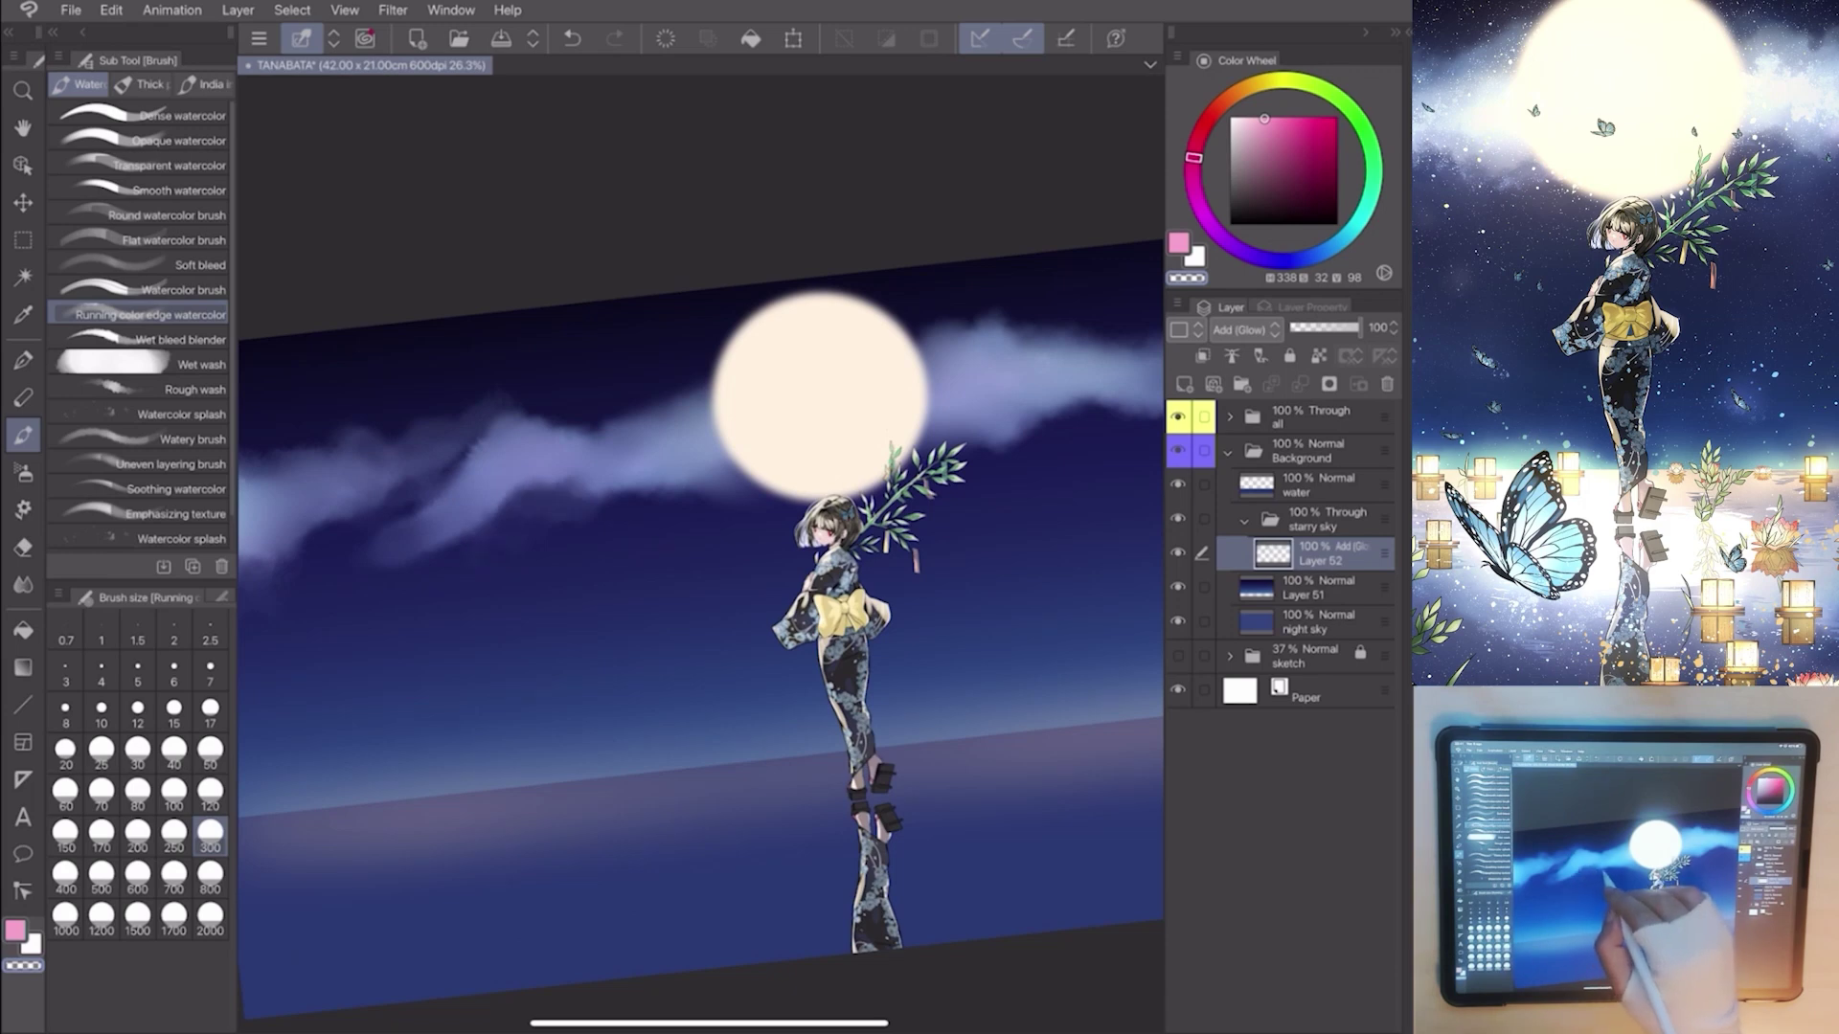
pyautogui.click(210, 886)
pyautogui.scroll(-2, 704, 618)
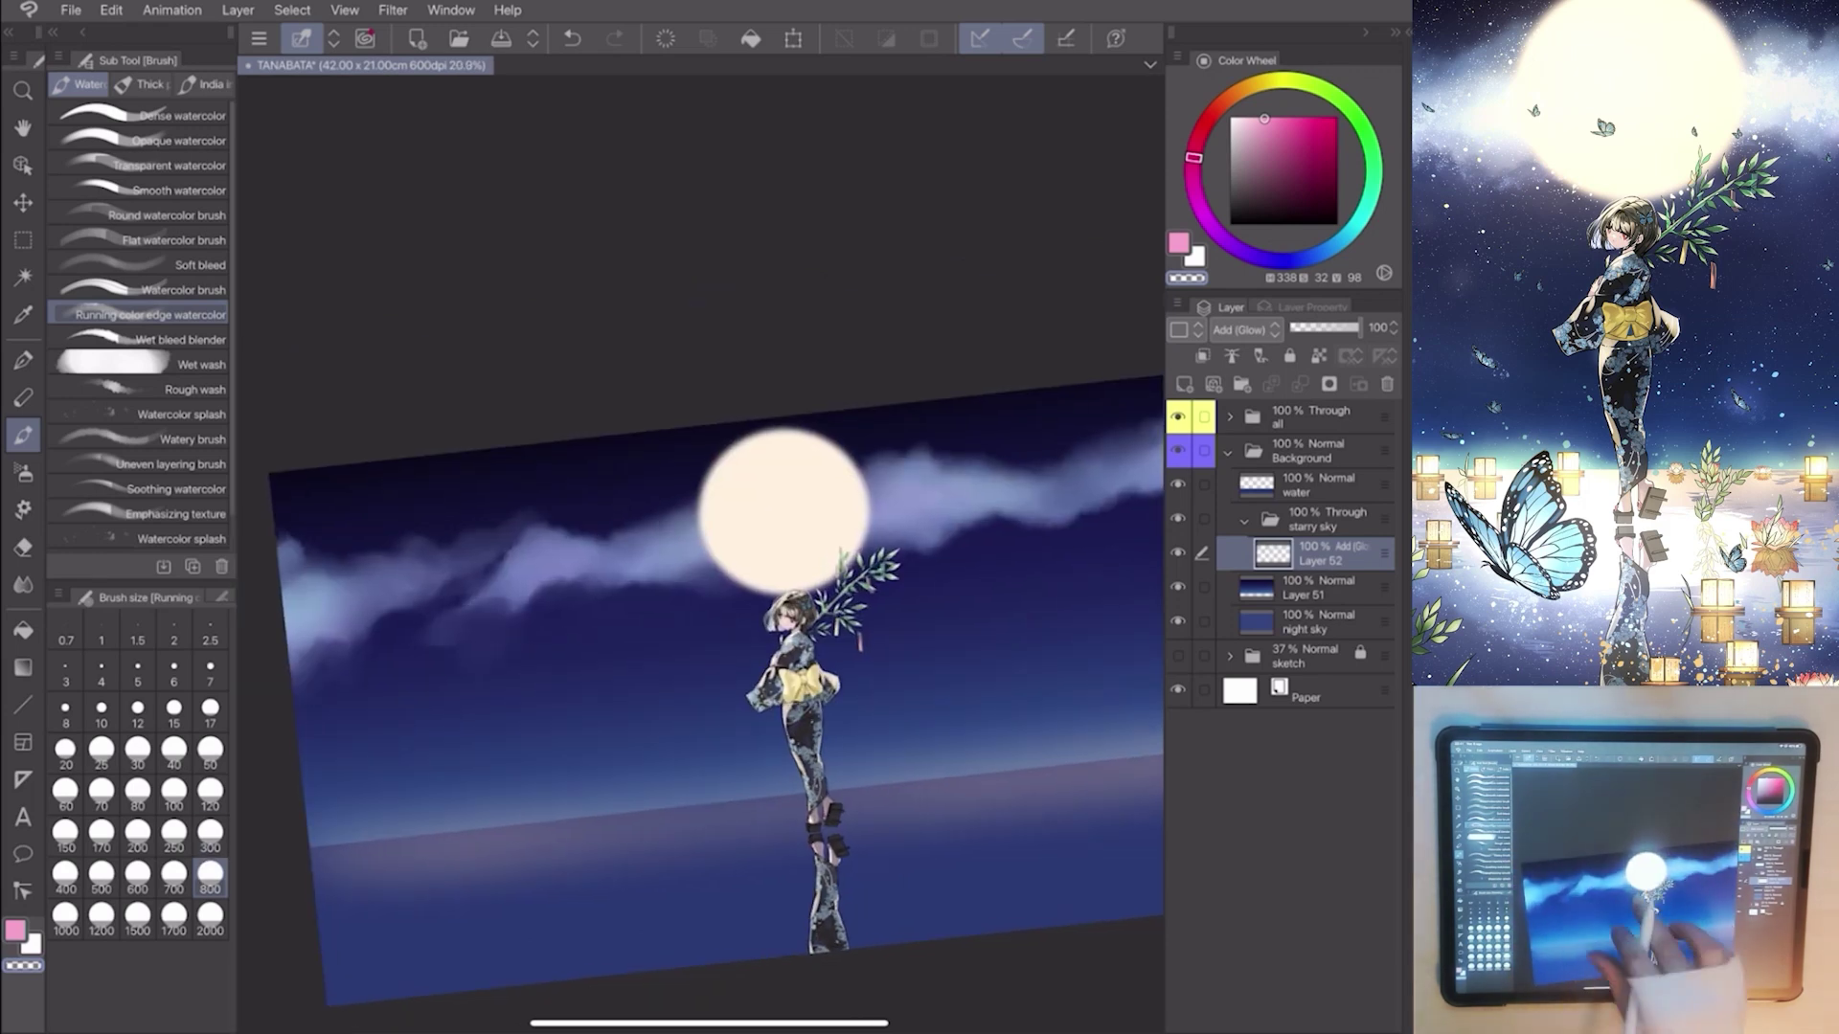
pyautogui.moveTo(718, 604); pyautogui.dragTo(747, 576)
pyautogui.click(210, 839)
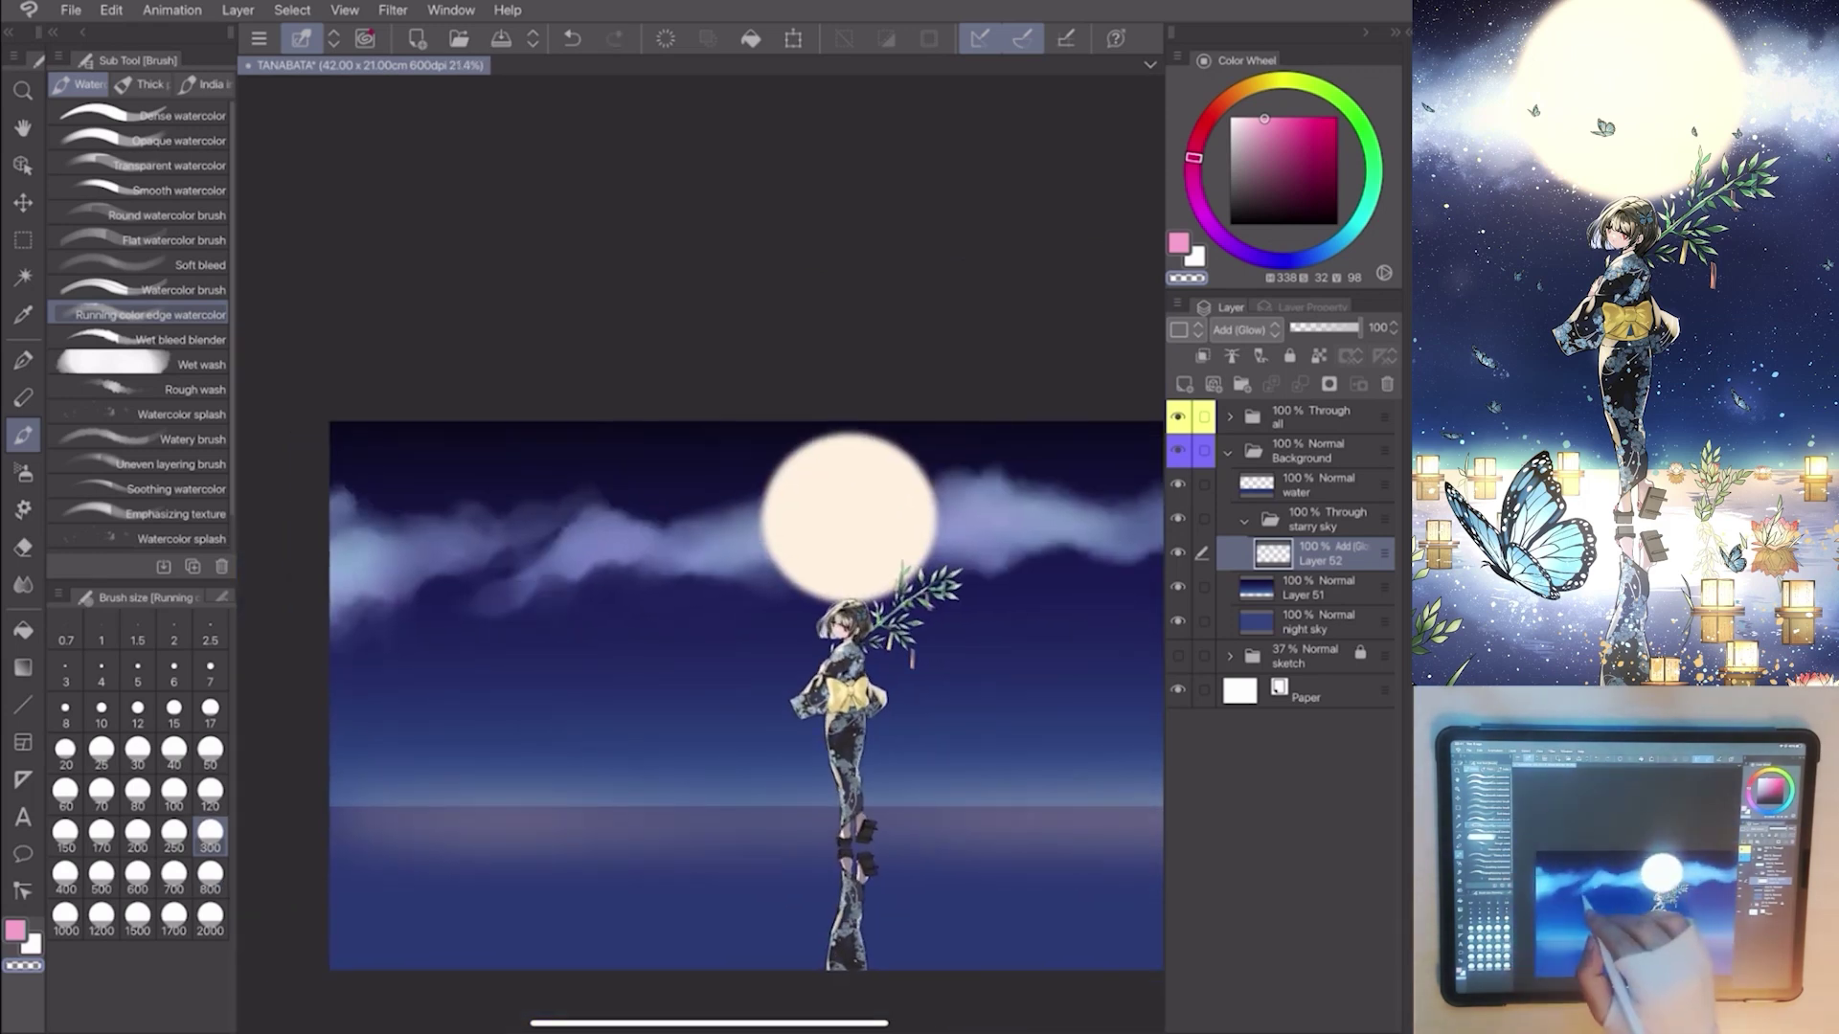
pyautogui.scroll(2, 704, 617)
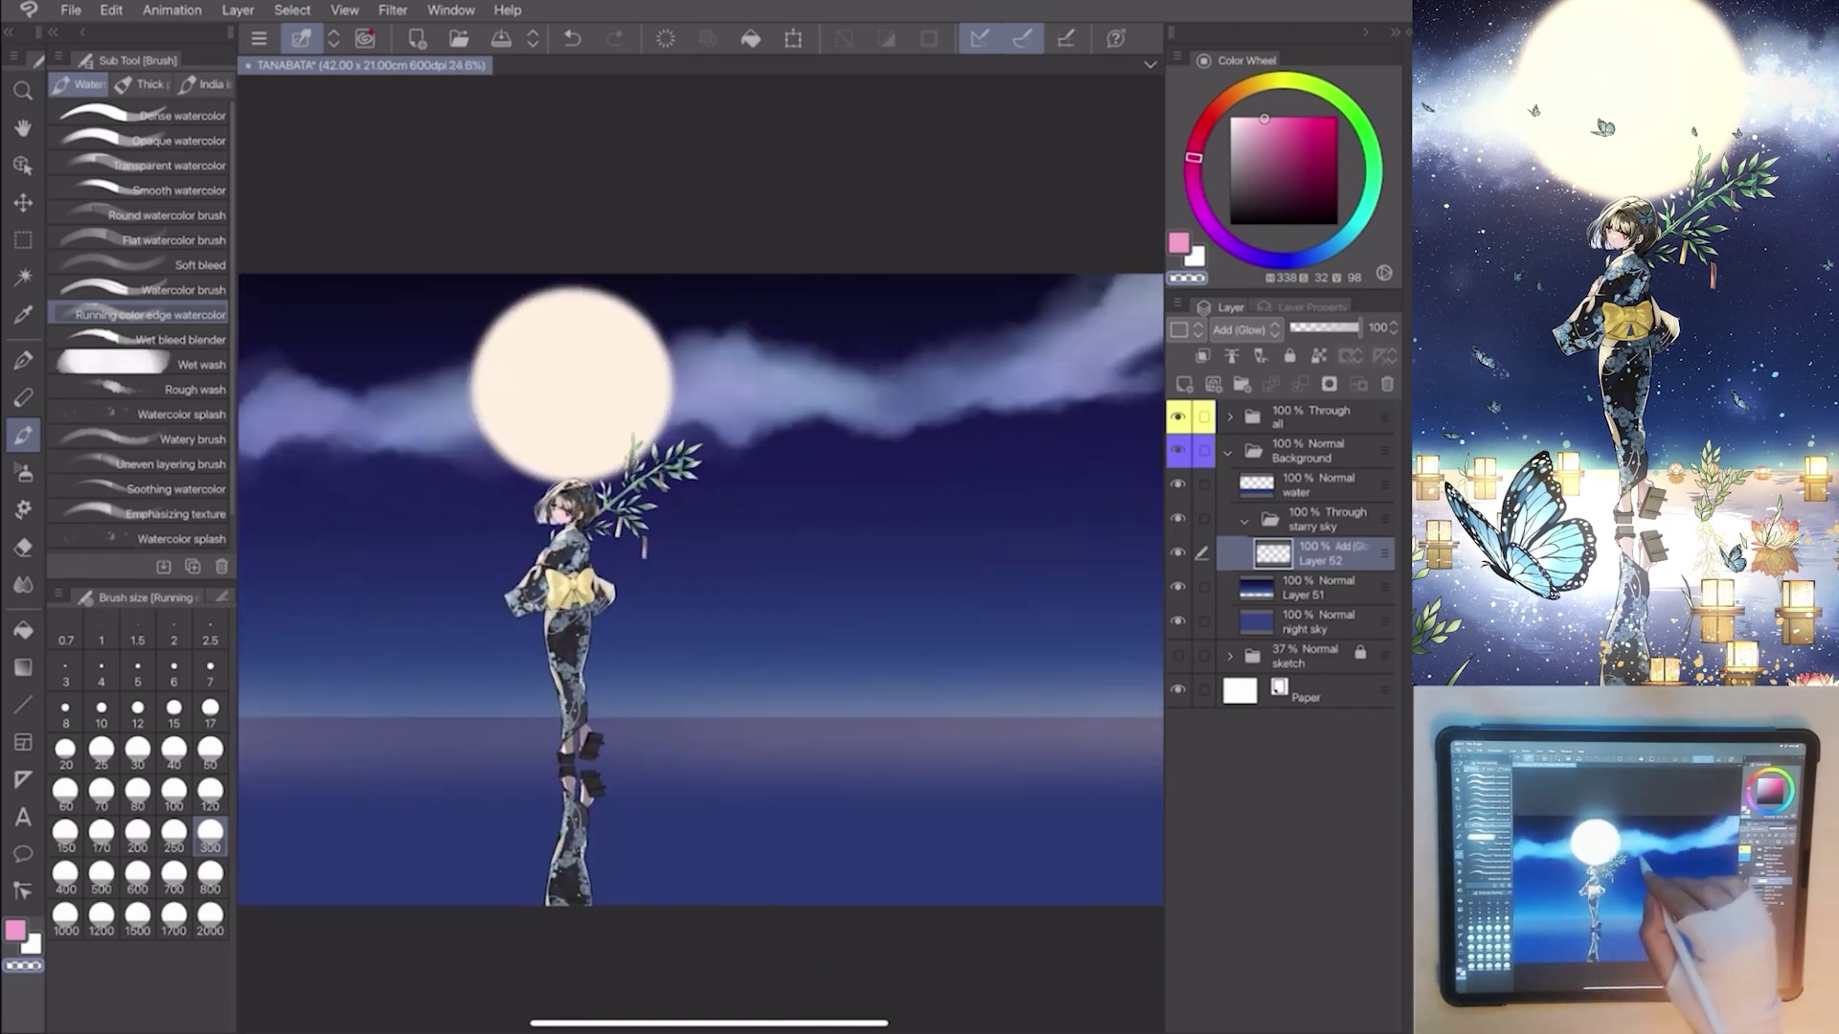
pyautogui.scroll(-2, 704, 589)
pyautogui.click(101, 839)
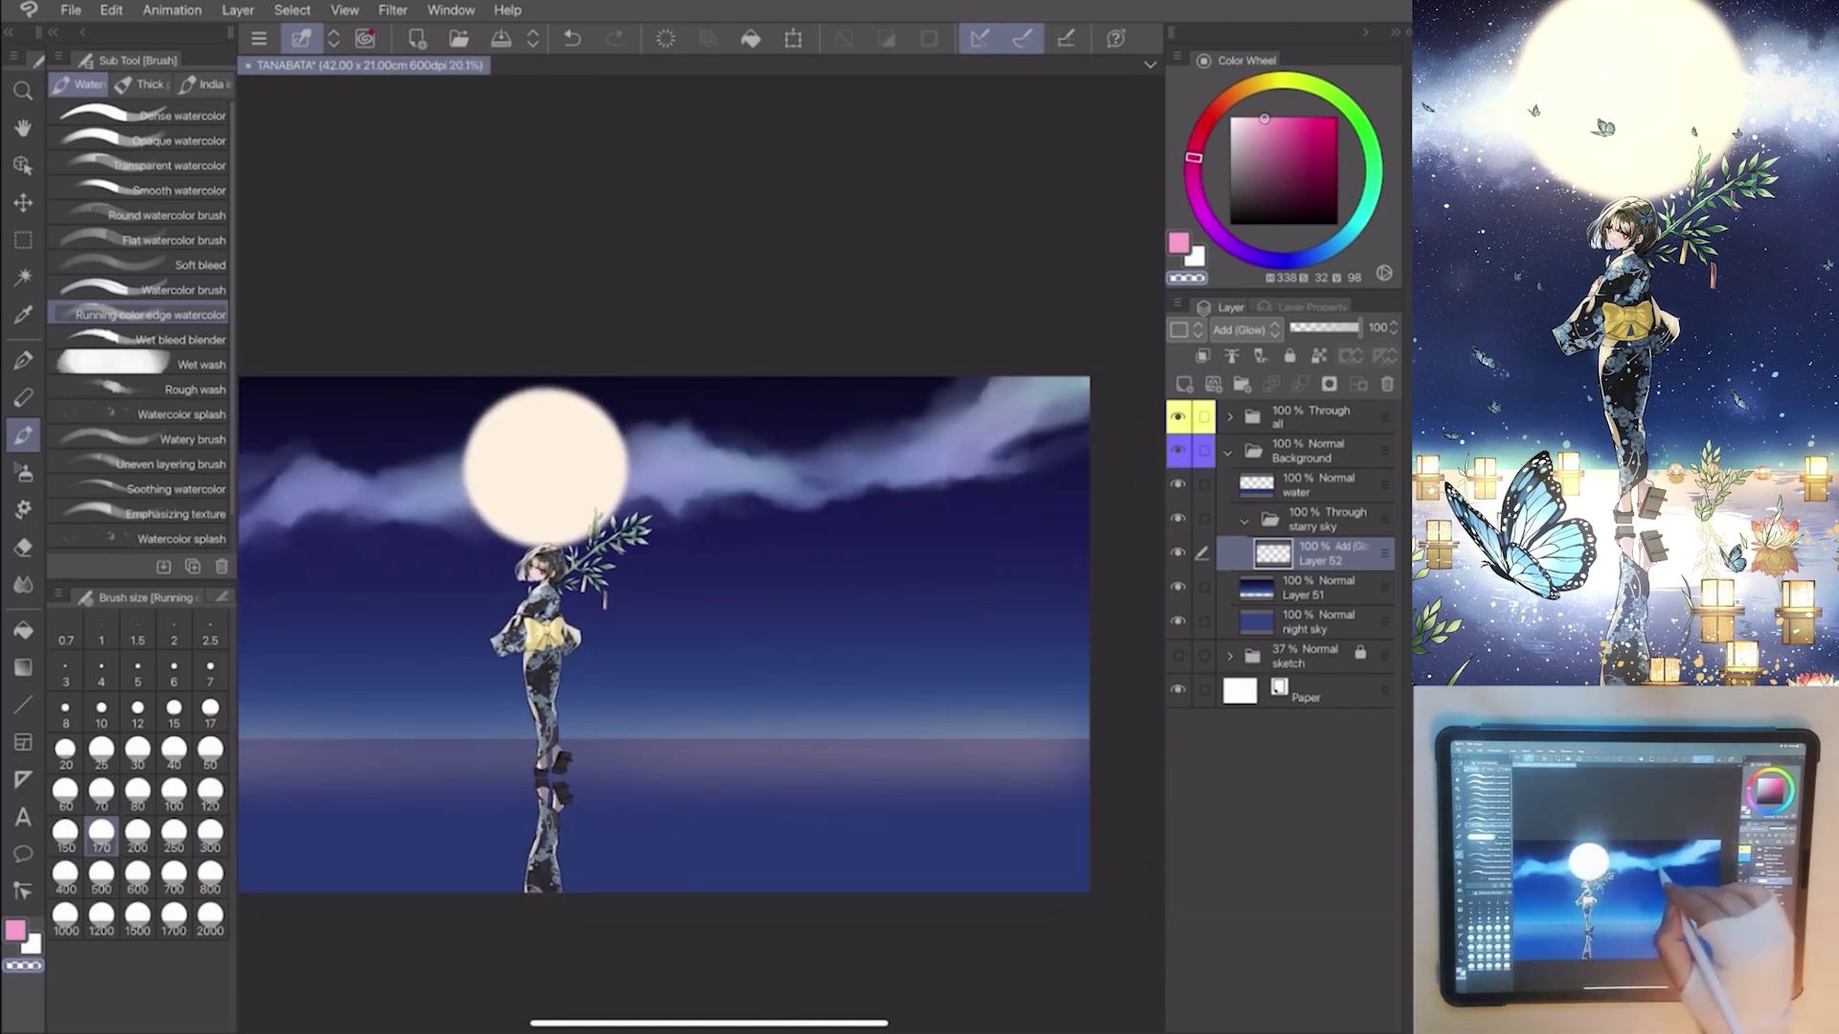
pyautogui.scroll(1, 670, 647)
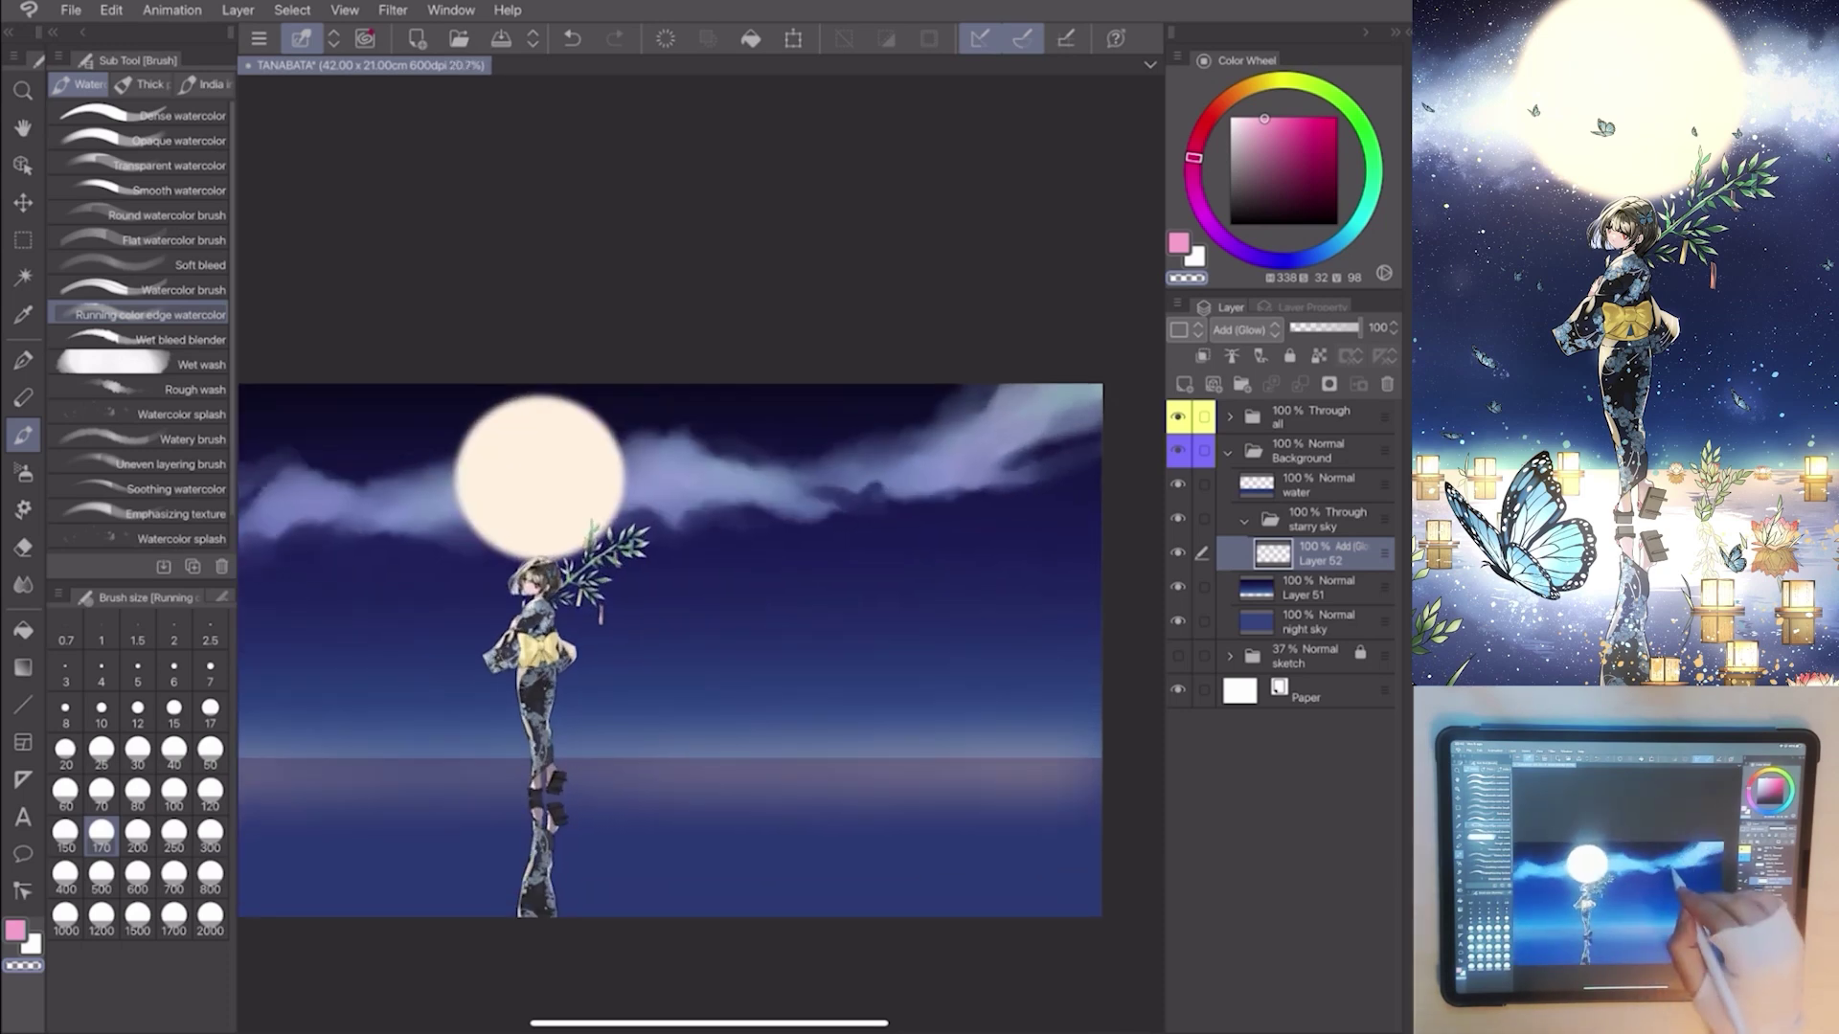
pyautogui.click(210, 839)
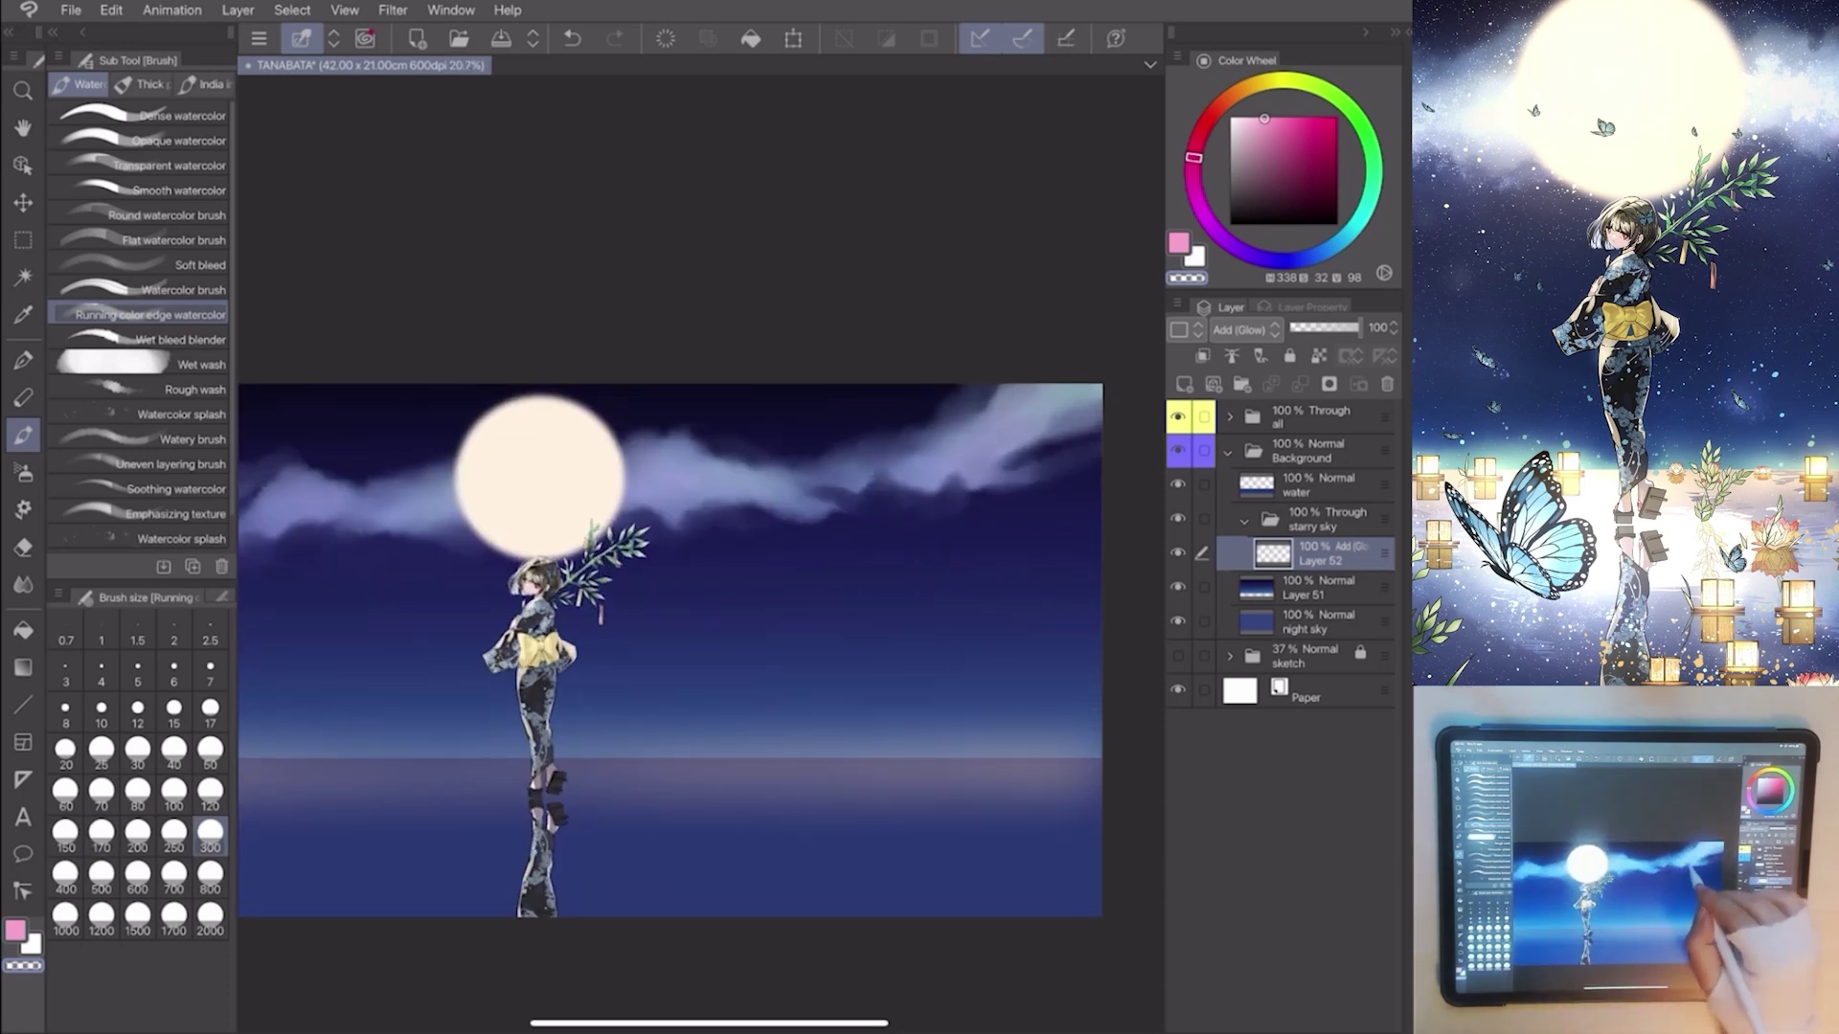
pyautogui.scroll(-1, 698, 653)
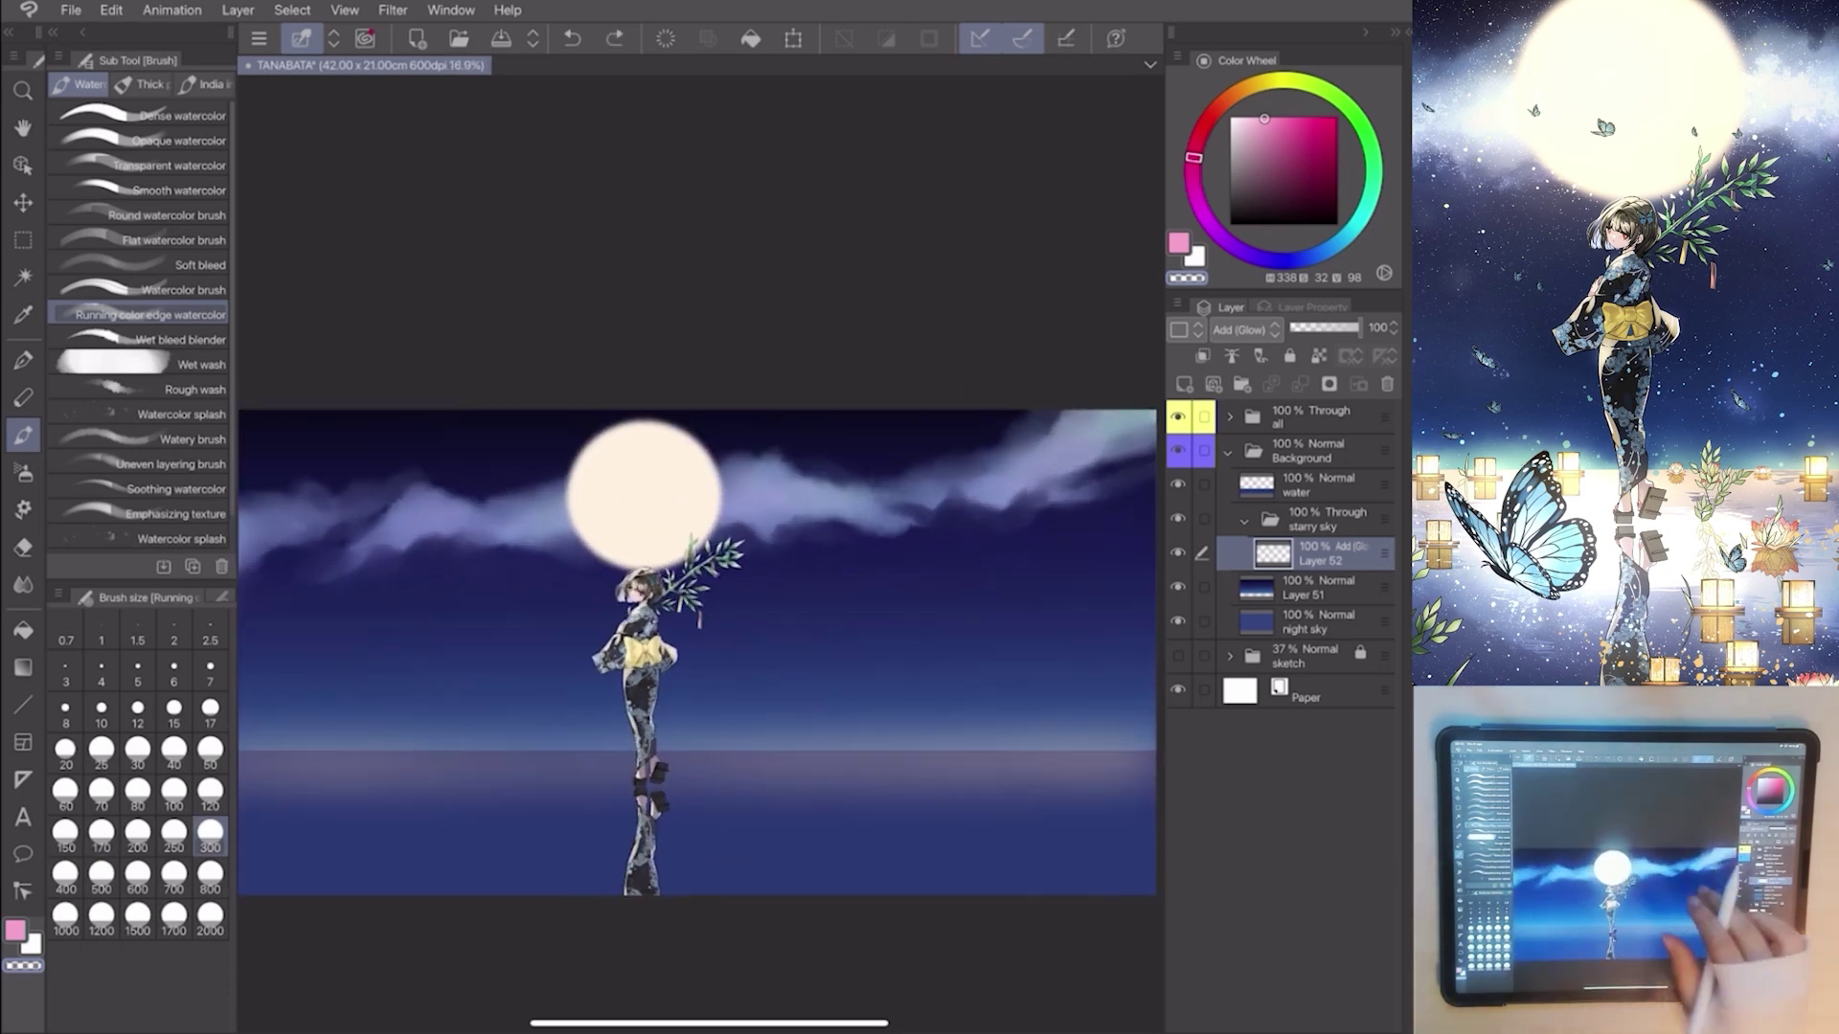
pyautogui.scroll(-1, 702, 654)
pyautogui.scroll(2, 701, 654)
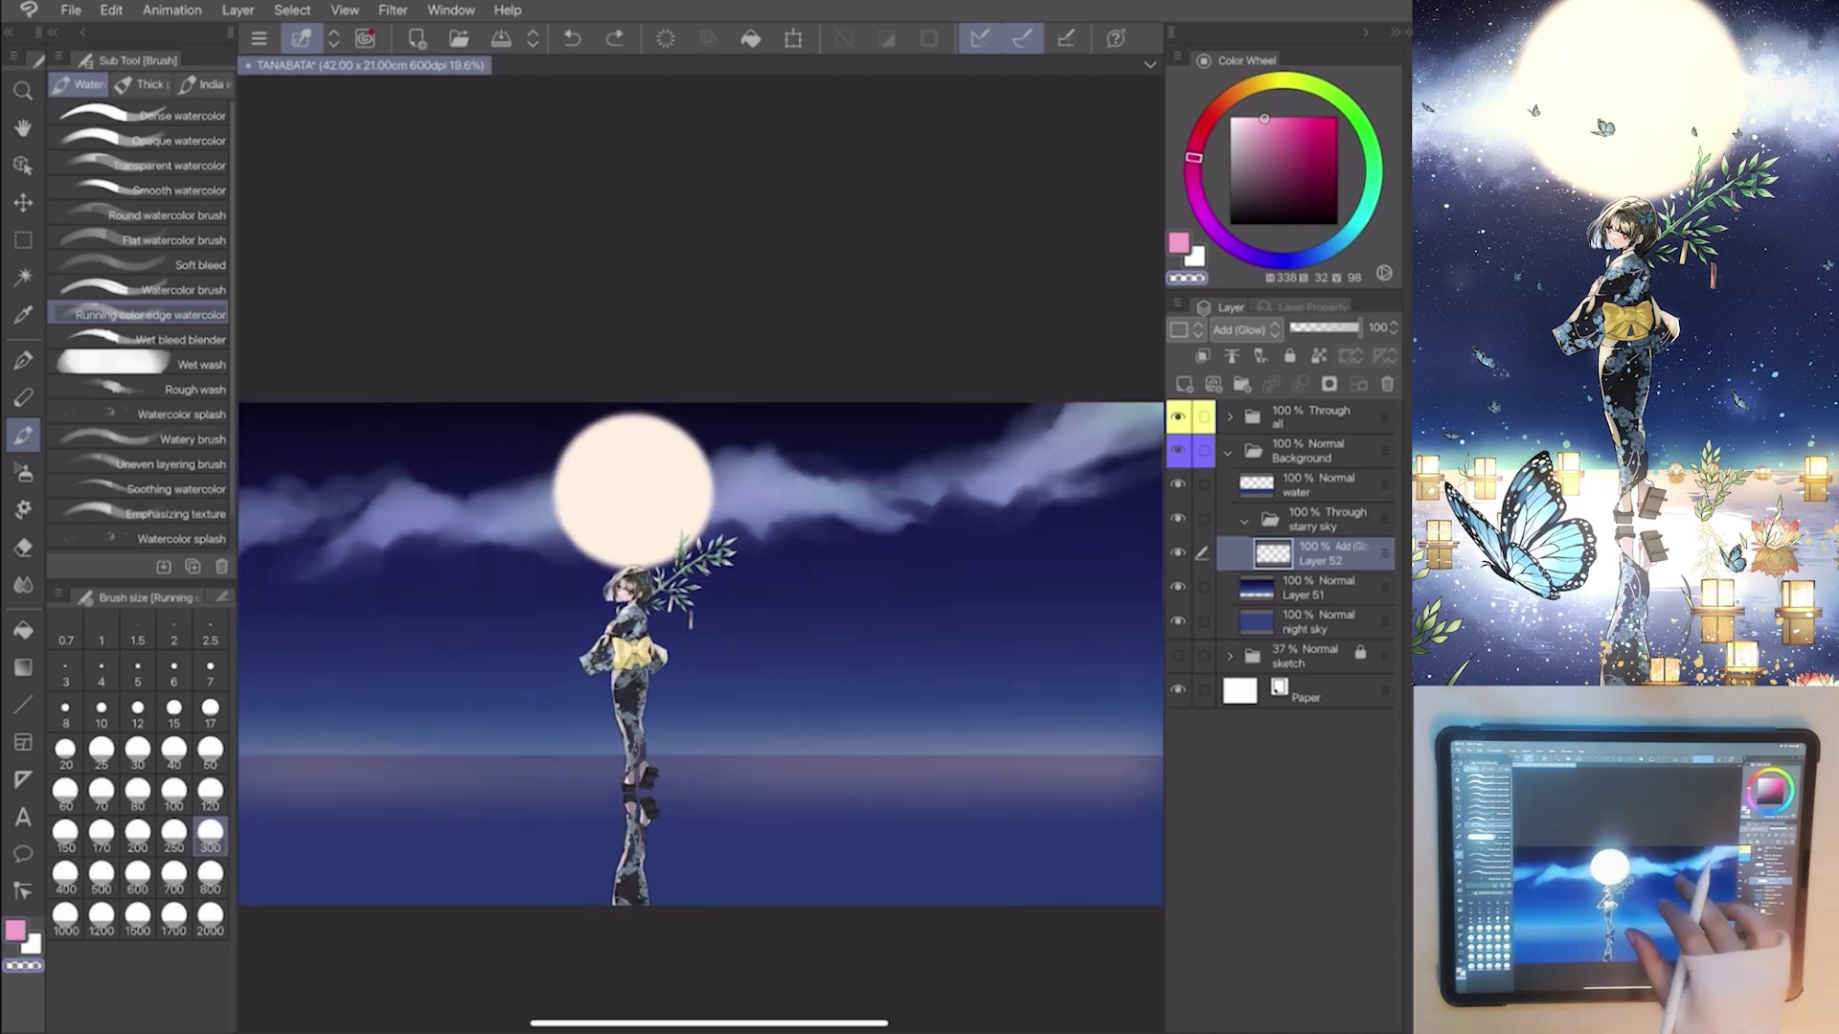
pyautogui.scroll(-1, 670, 661)
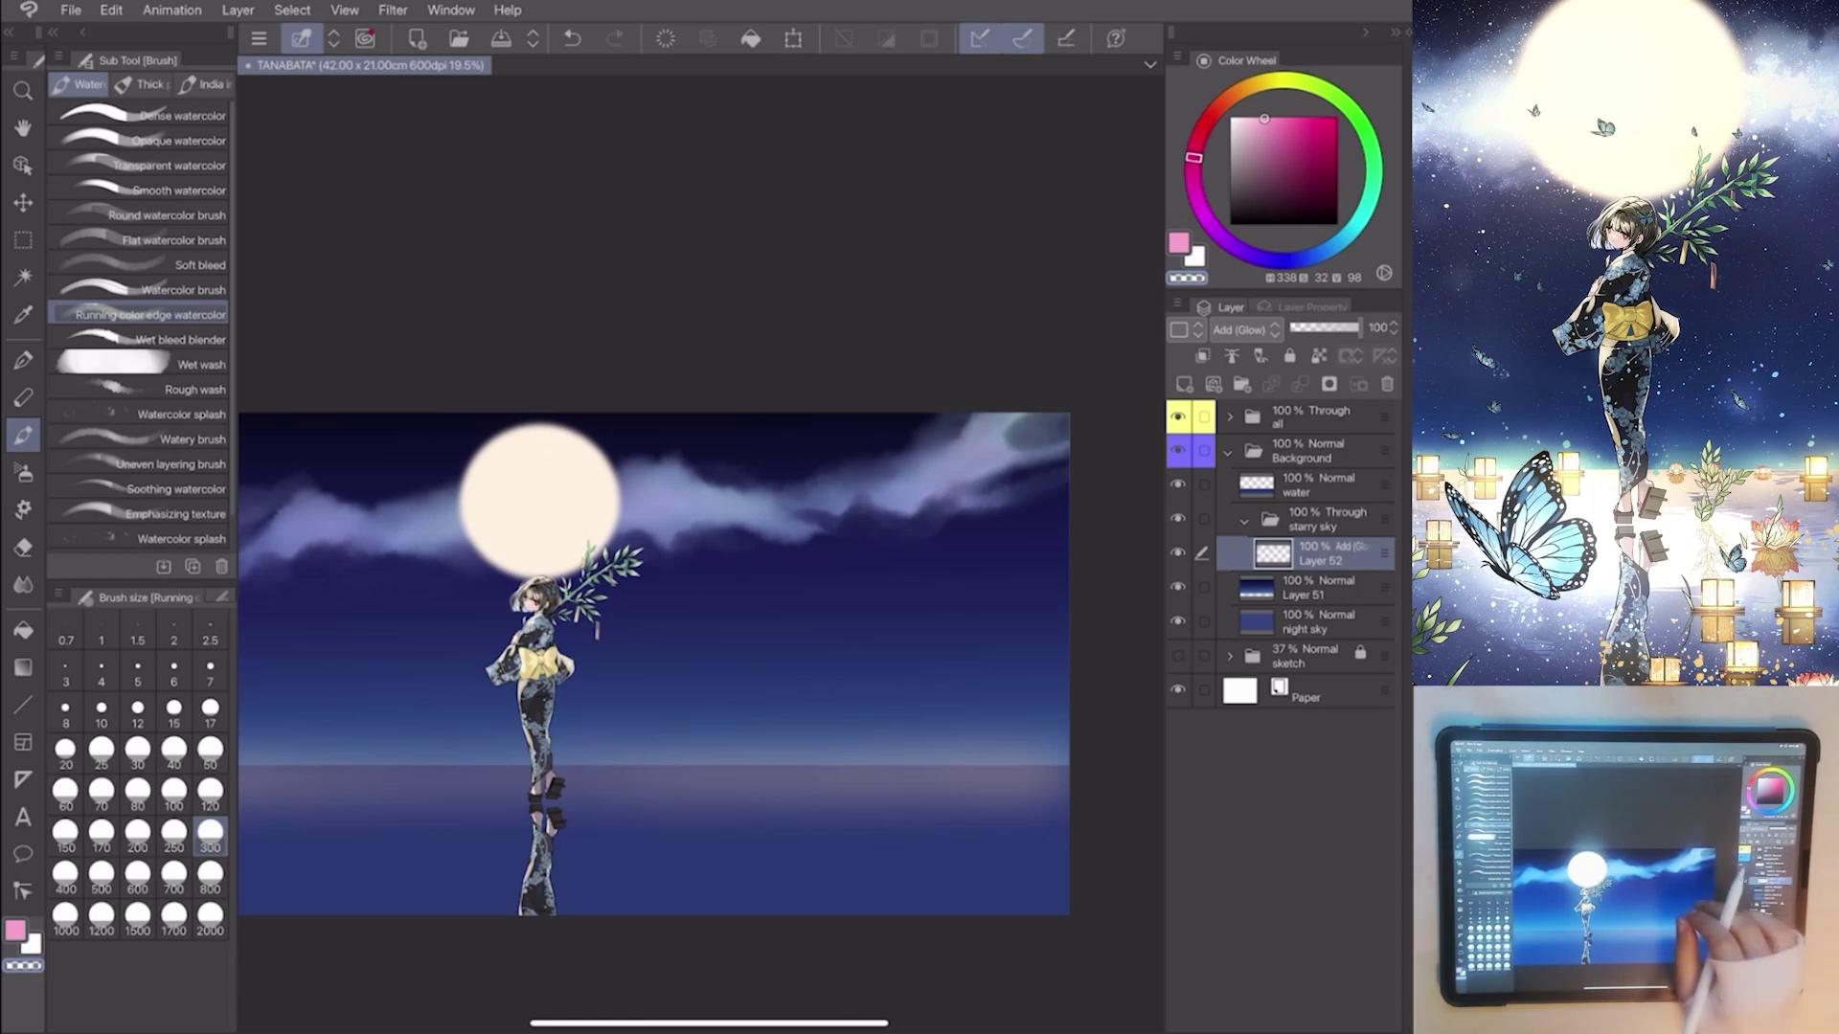
pyautogui.scroll(1, 653, 661)
# Soften clouds with Wet bleed blender, sample their pale blue, and add a new layer.
pyautogui.click(180, 339)
pyautogui.scroll(1, 668, 662)
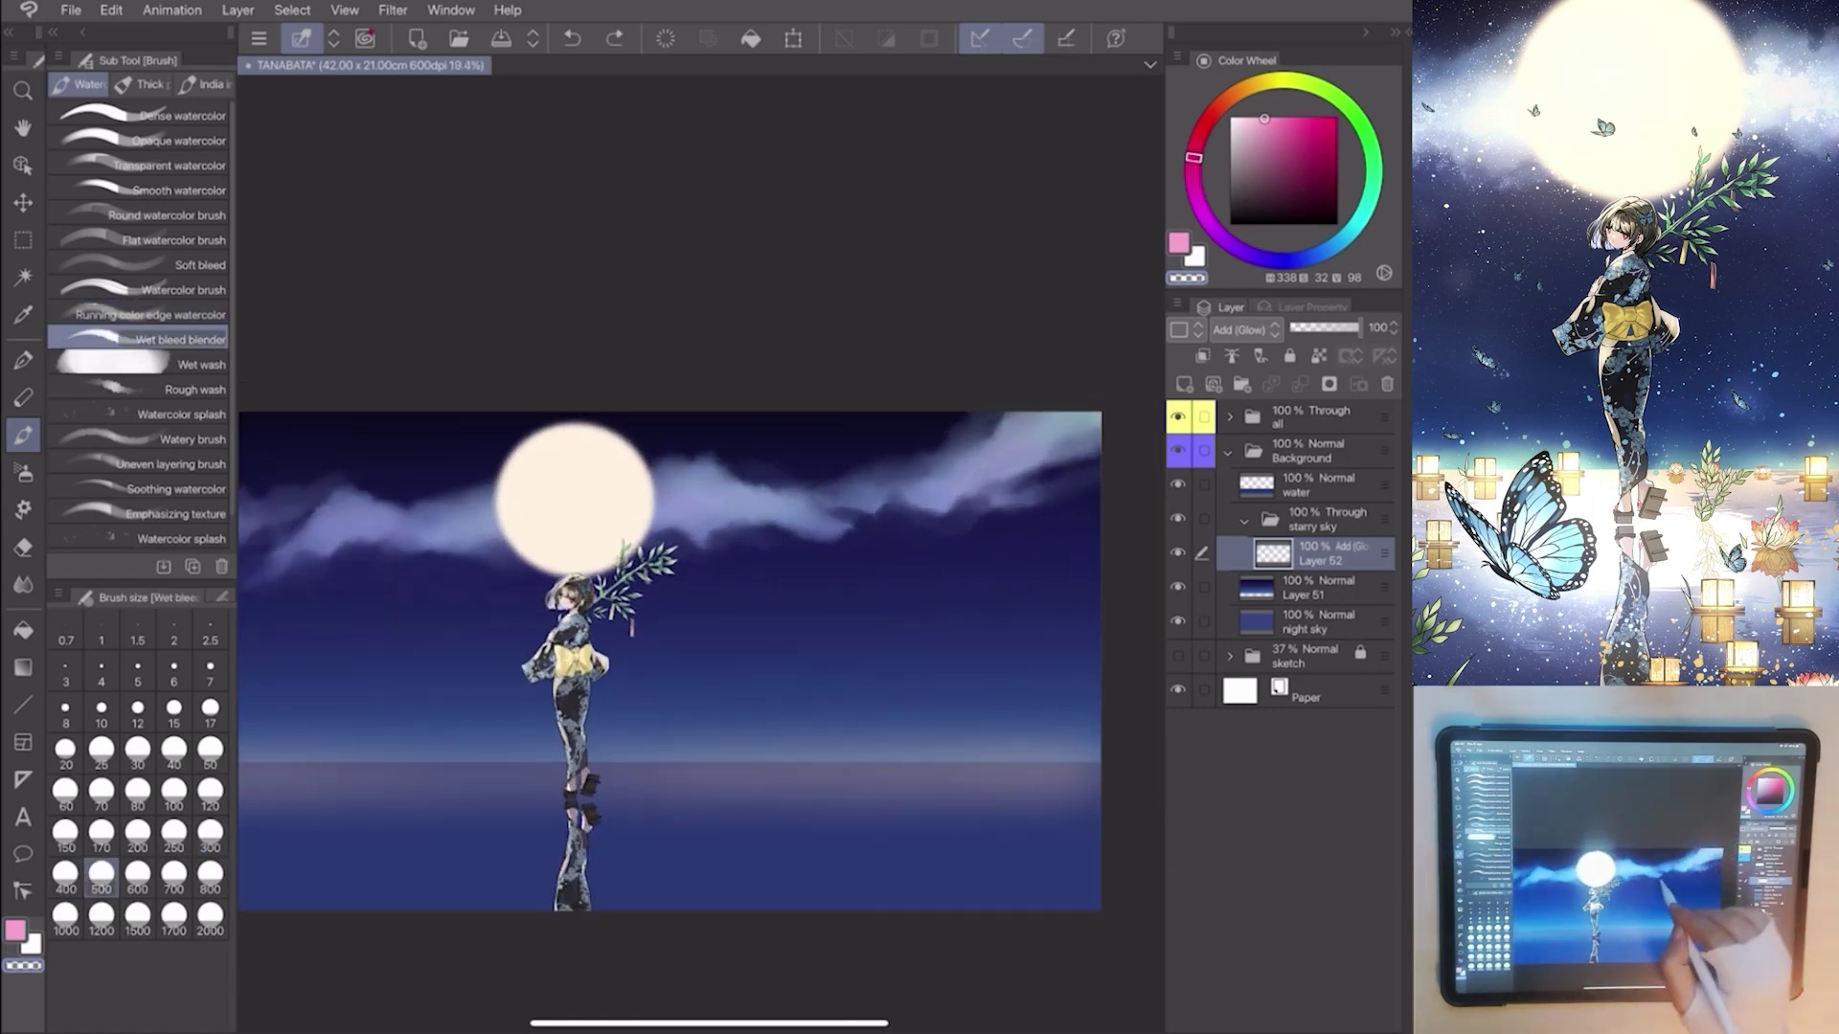
pyautogui.click(210, 833)
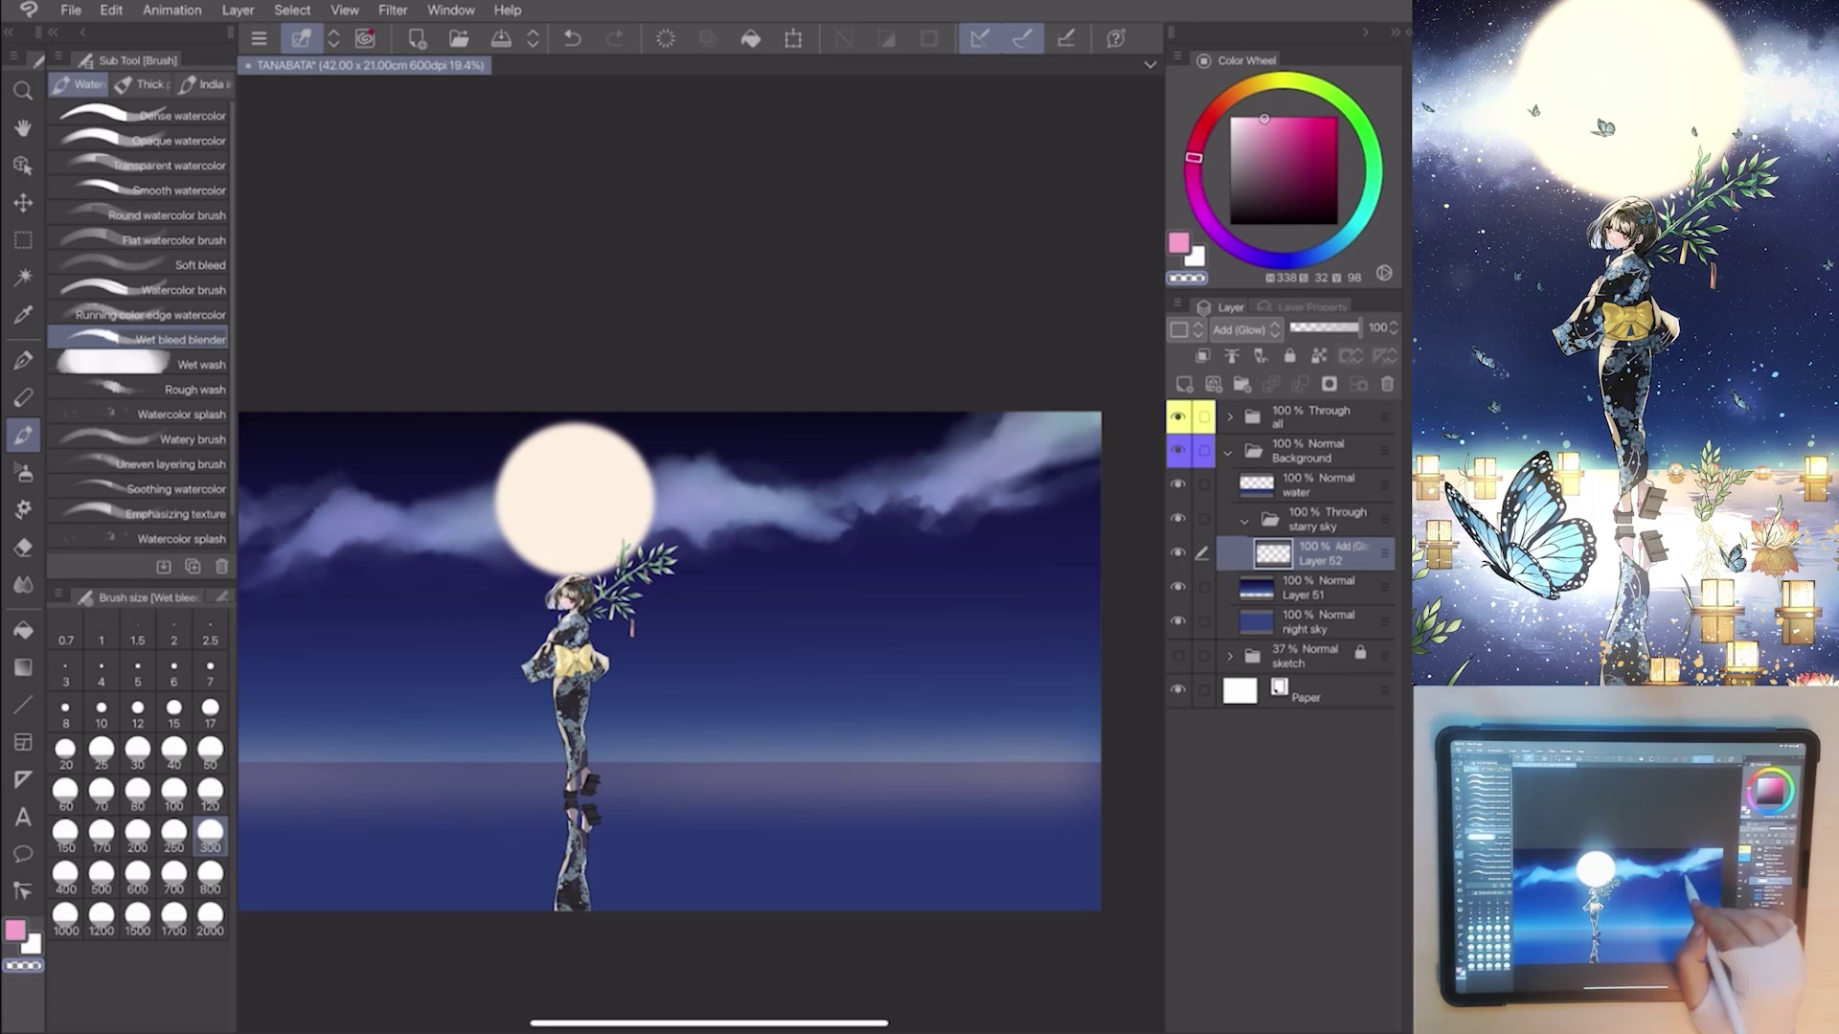
pyautogui.scroll(2, 669, 661)
pyautogui.scroll(2, 687, 661)
pyautogui.press('i')
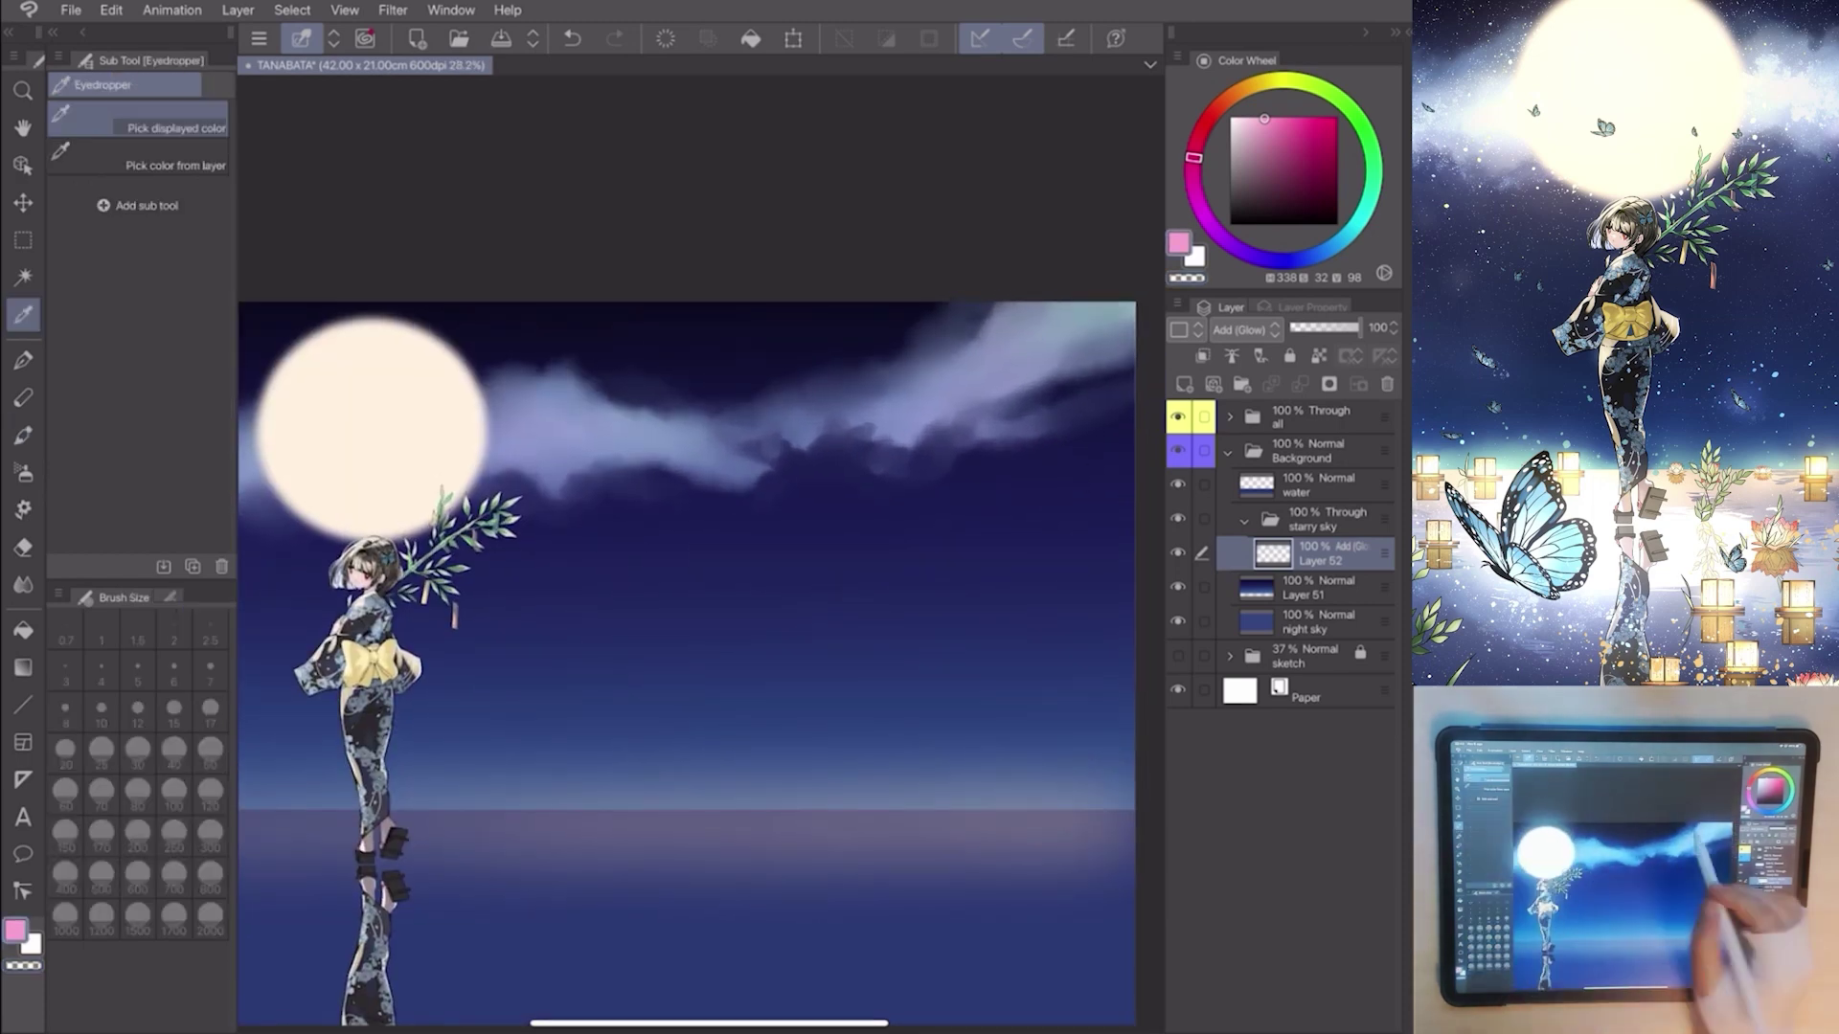
pyautogui.keyDown('alt'); pyautogui.click(919, 431); pyautogui.keyUp('alt')
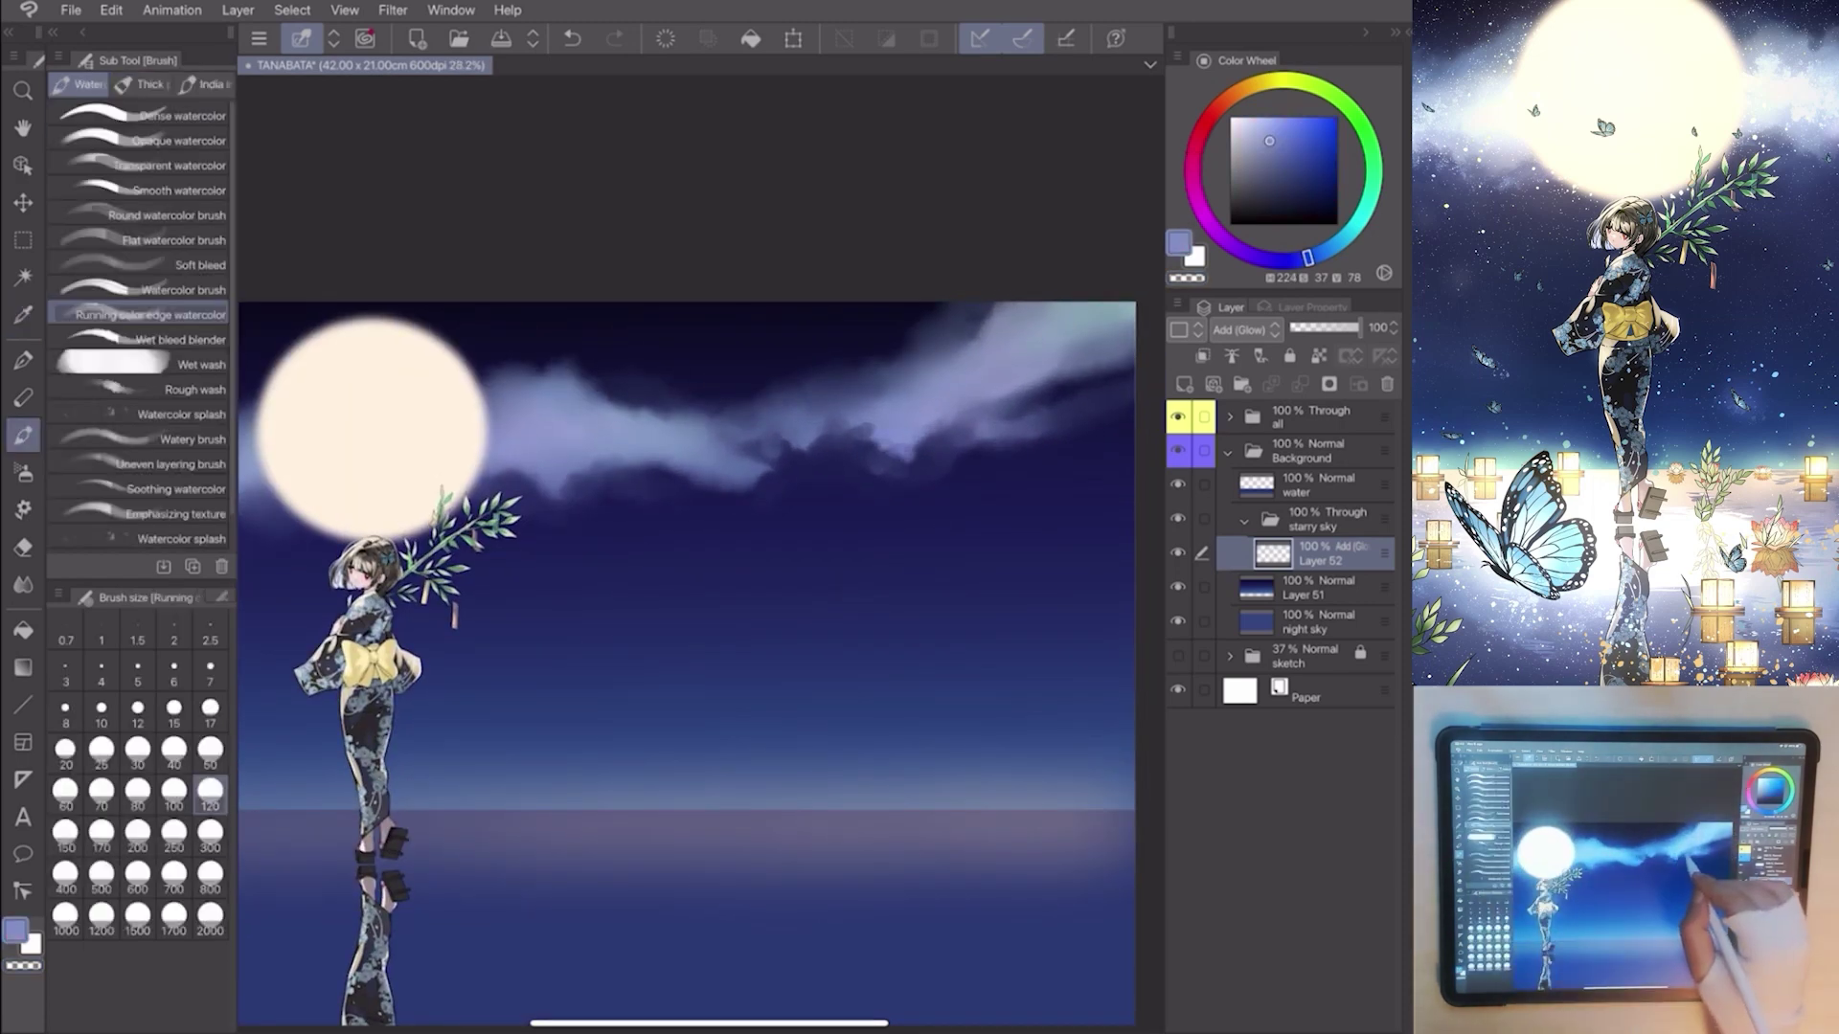
pyautogui.scroll(-3, 688, 662)
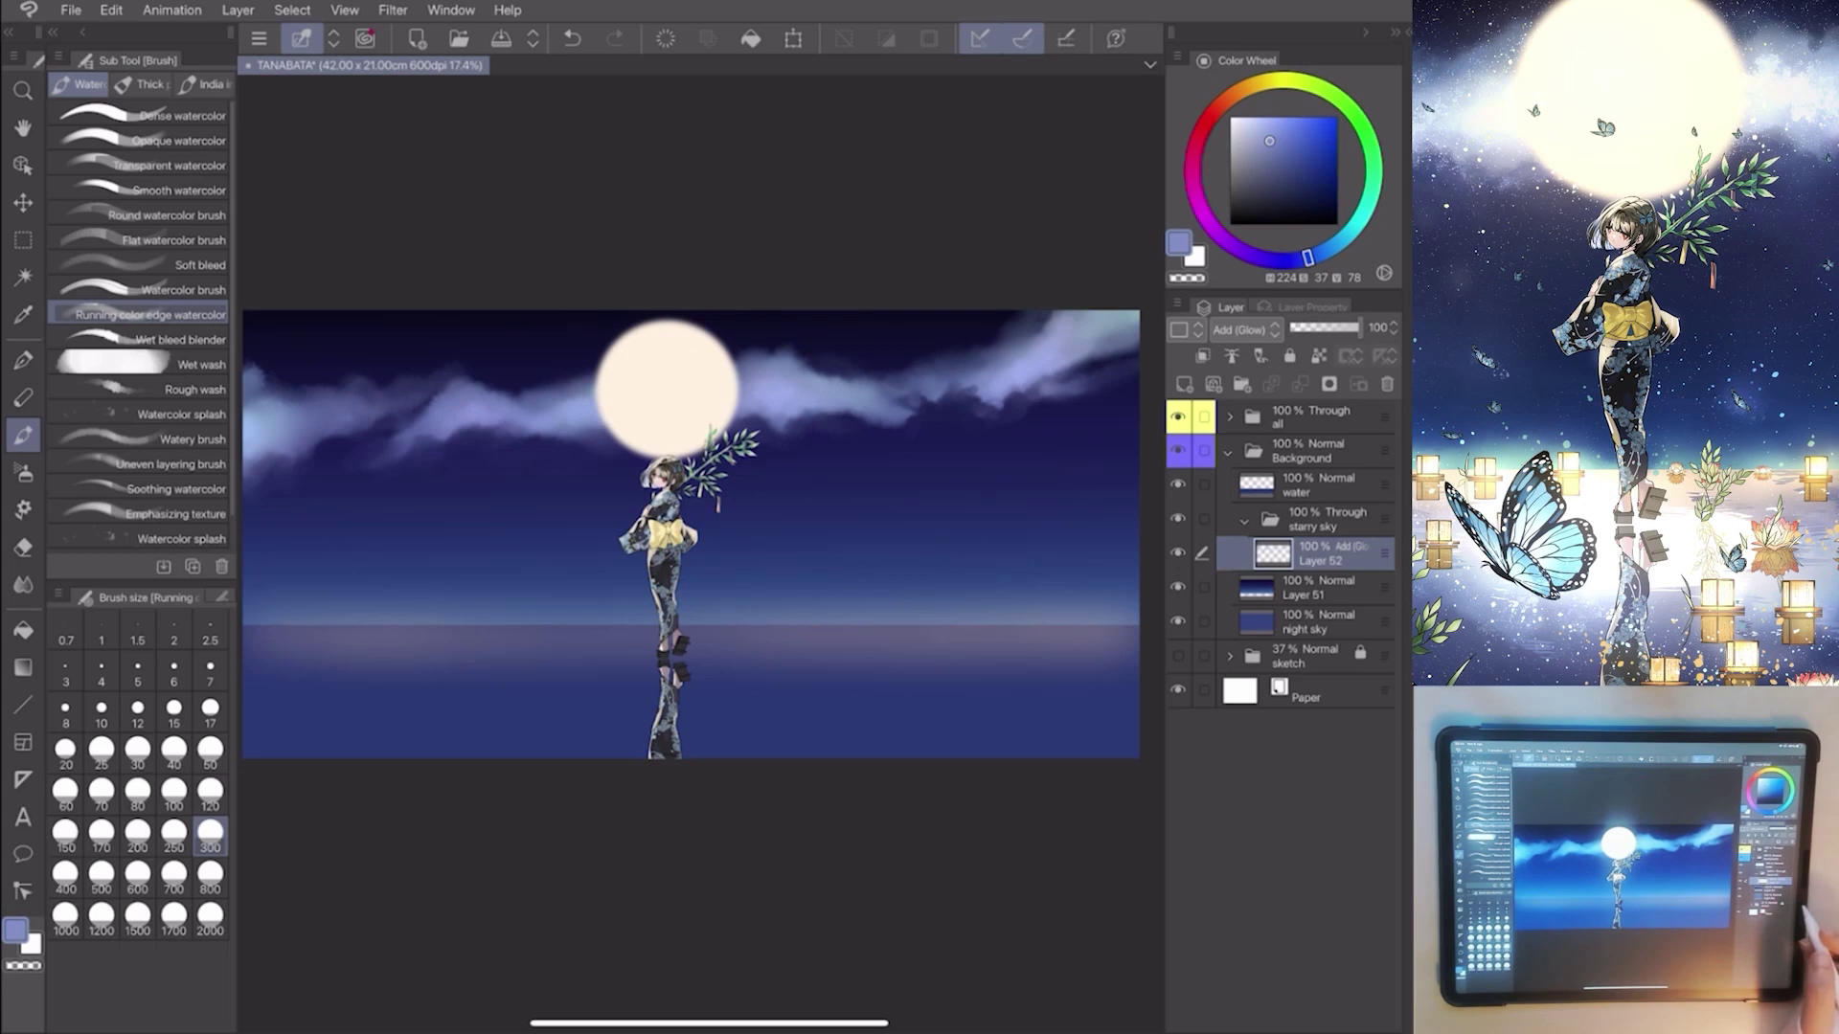
pyautogui.click(1185, 384)
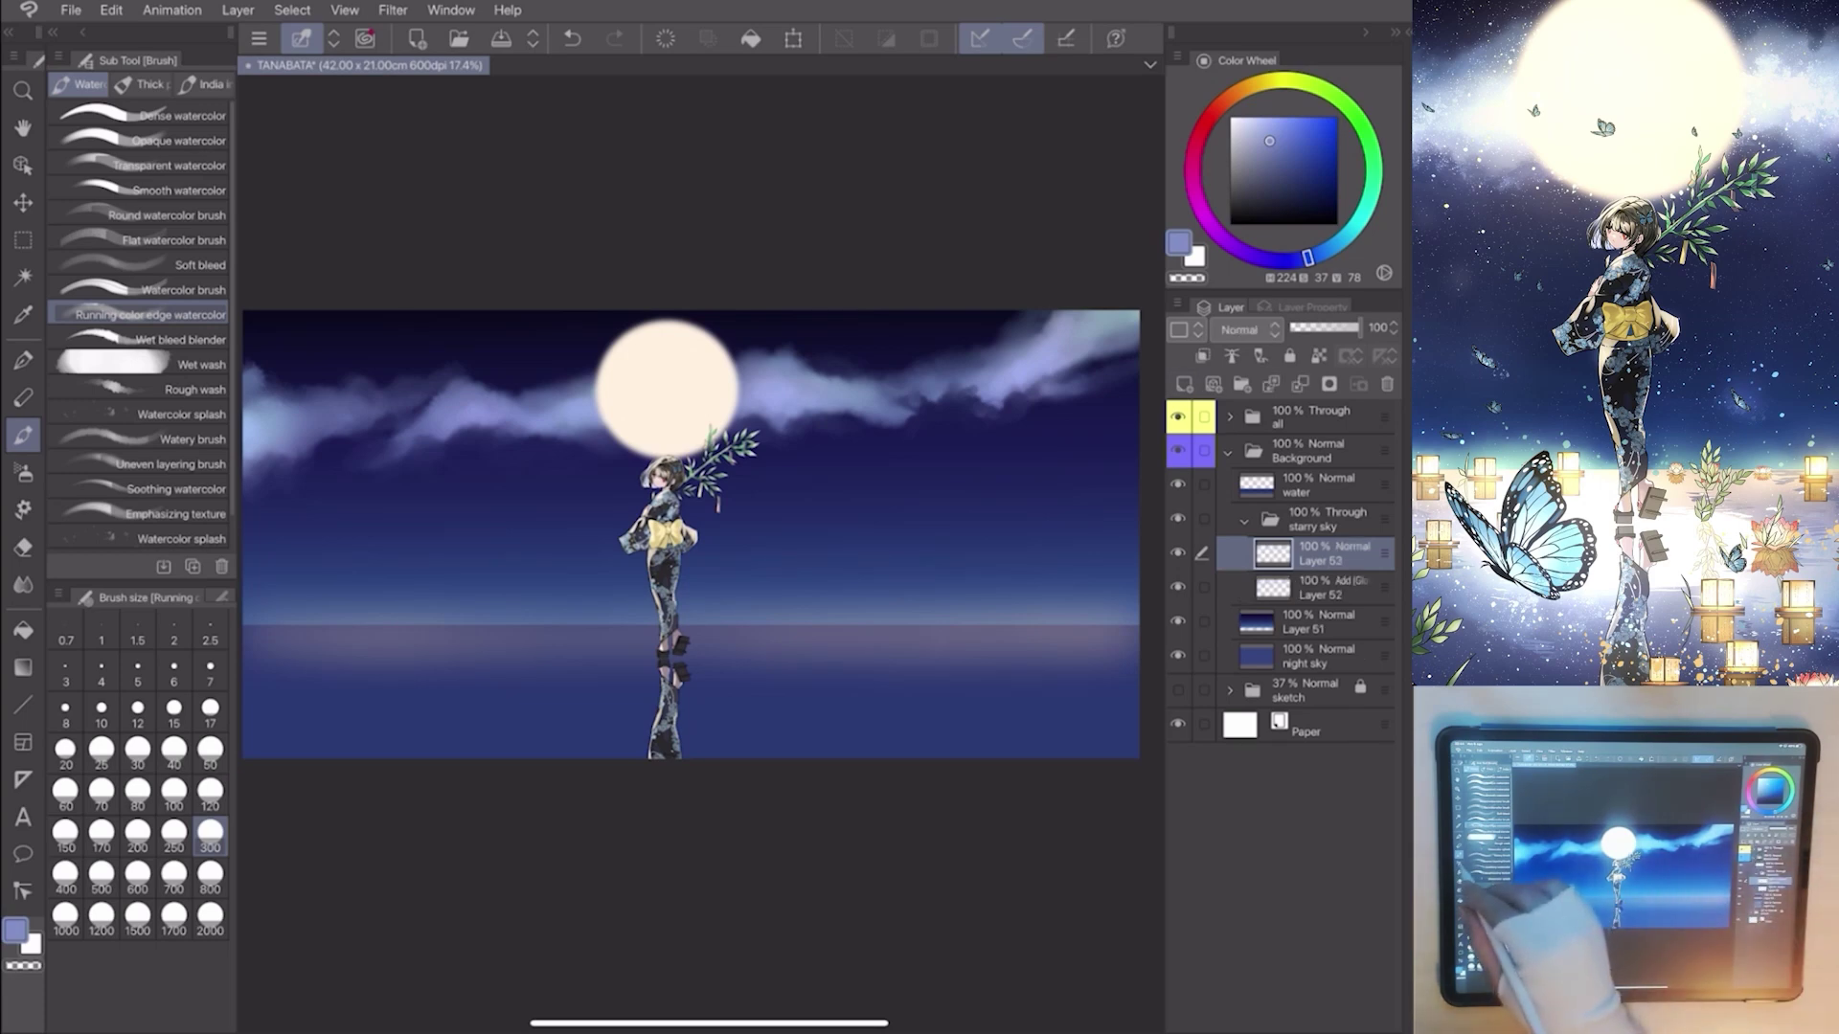
# Spray pale stars with the Glitter airbrush at size 2000 and particle size about 12.
pyautogui.click(23, 472)
pyautogui.click(136, 378)
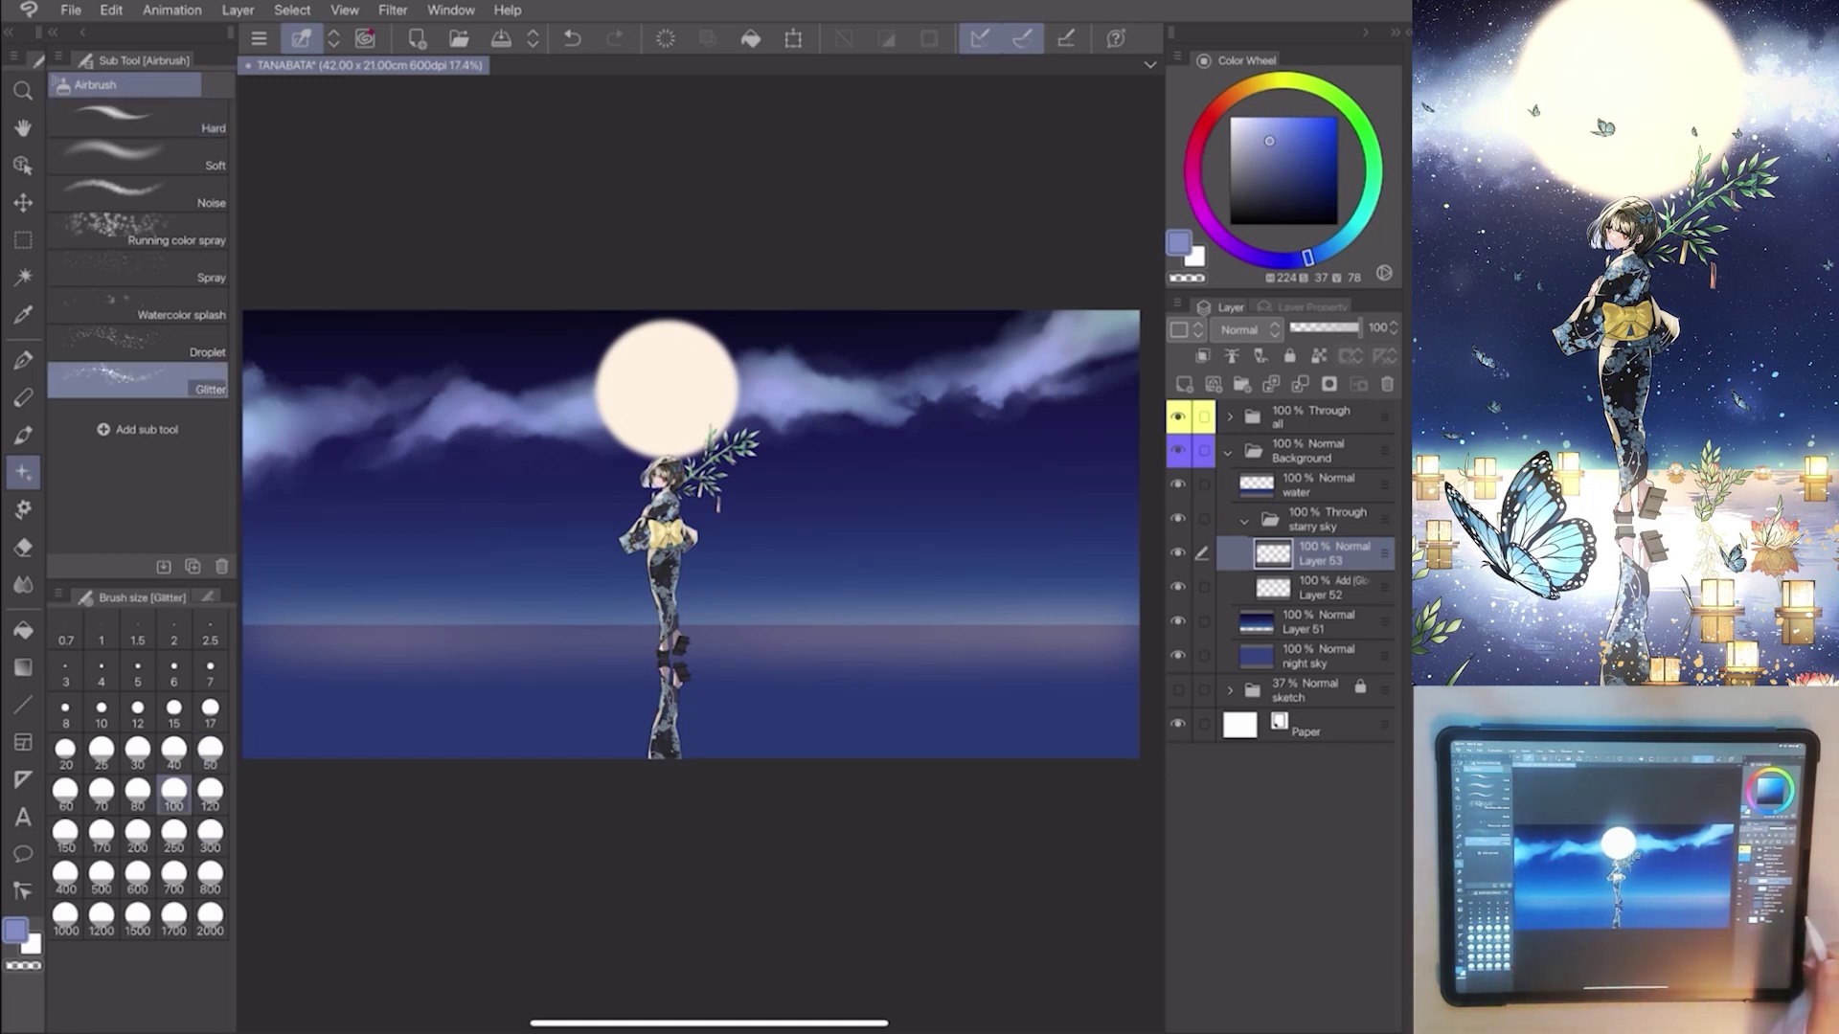
pyautogui.scroll(2, 704, 532)
pyautogui.click(210, 930)
pyautogui.click(1244, 126)
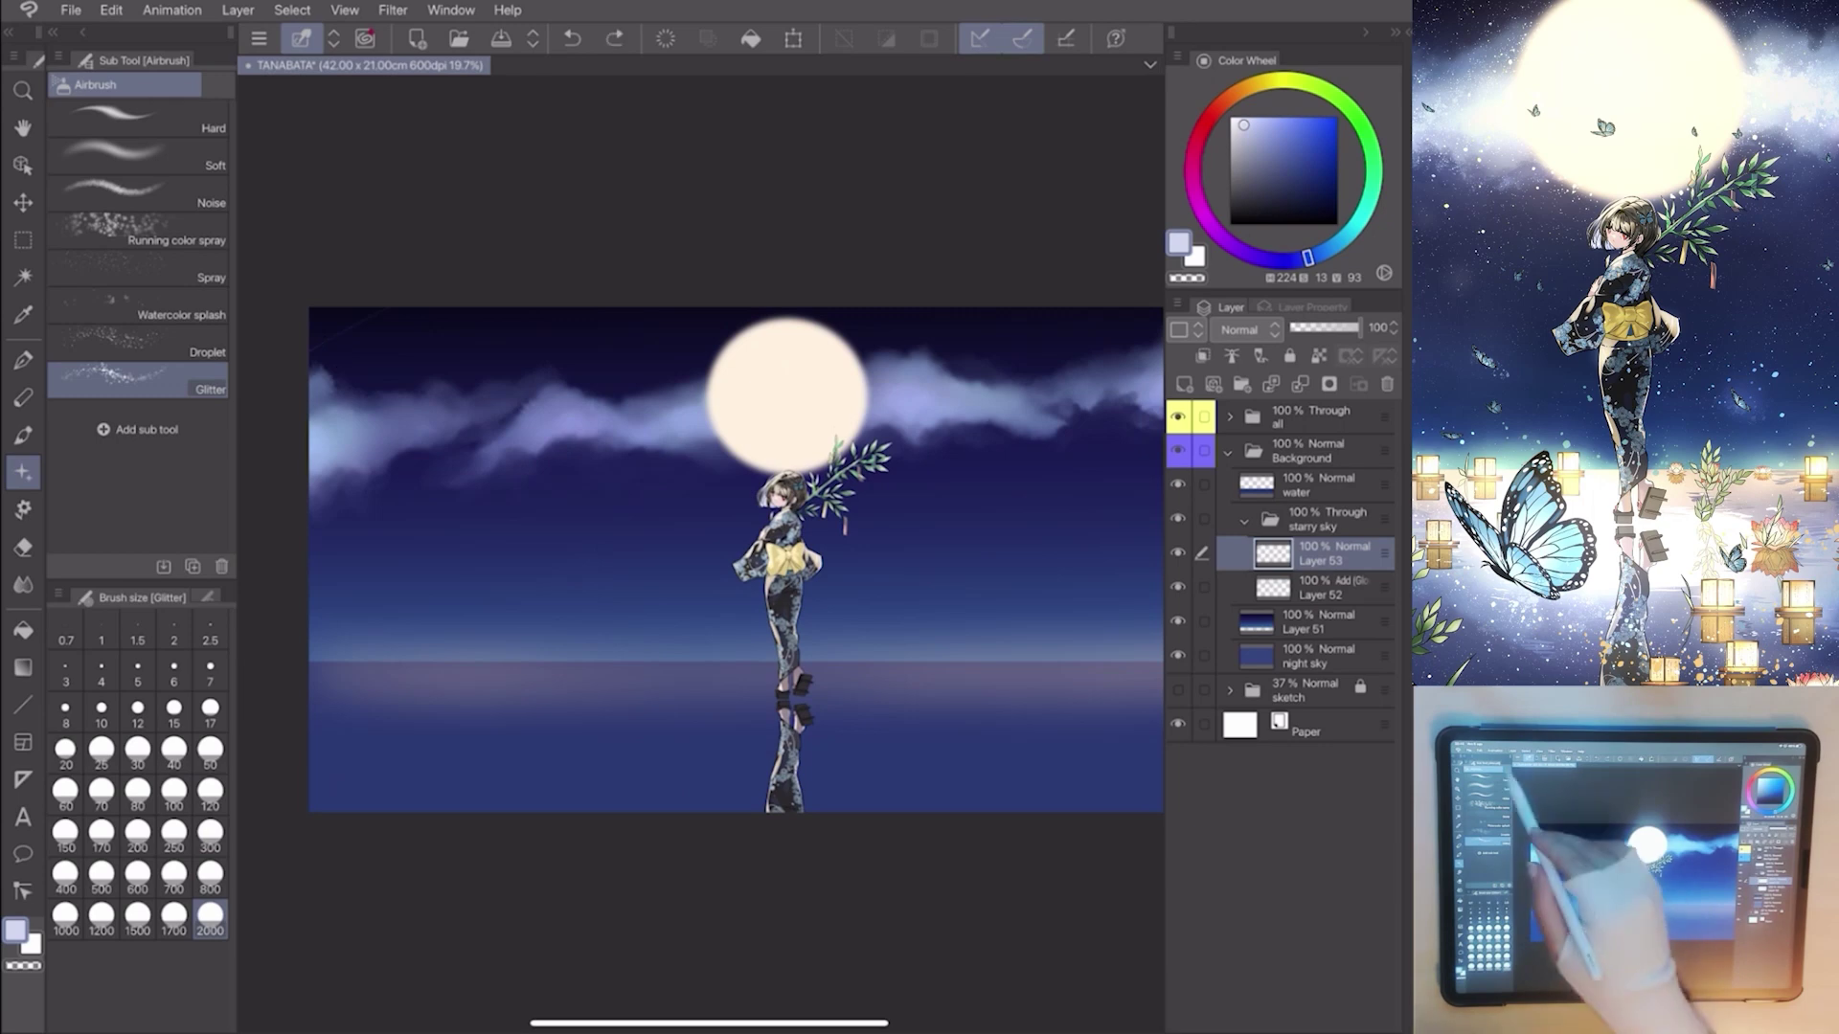
pyautogui.click(206, 596)
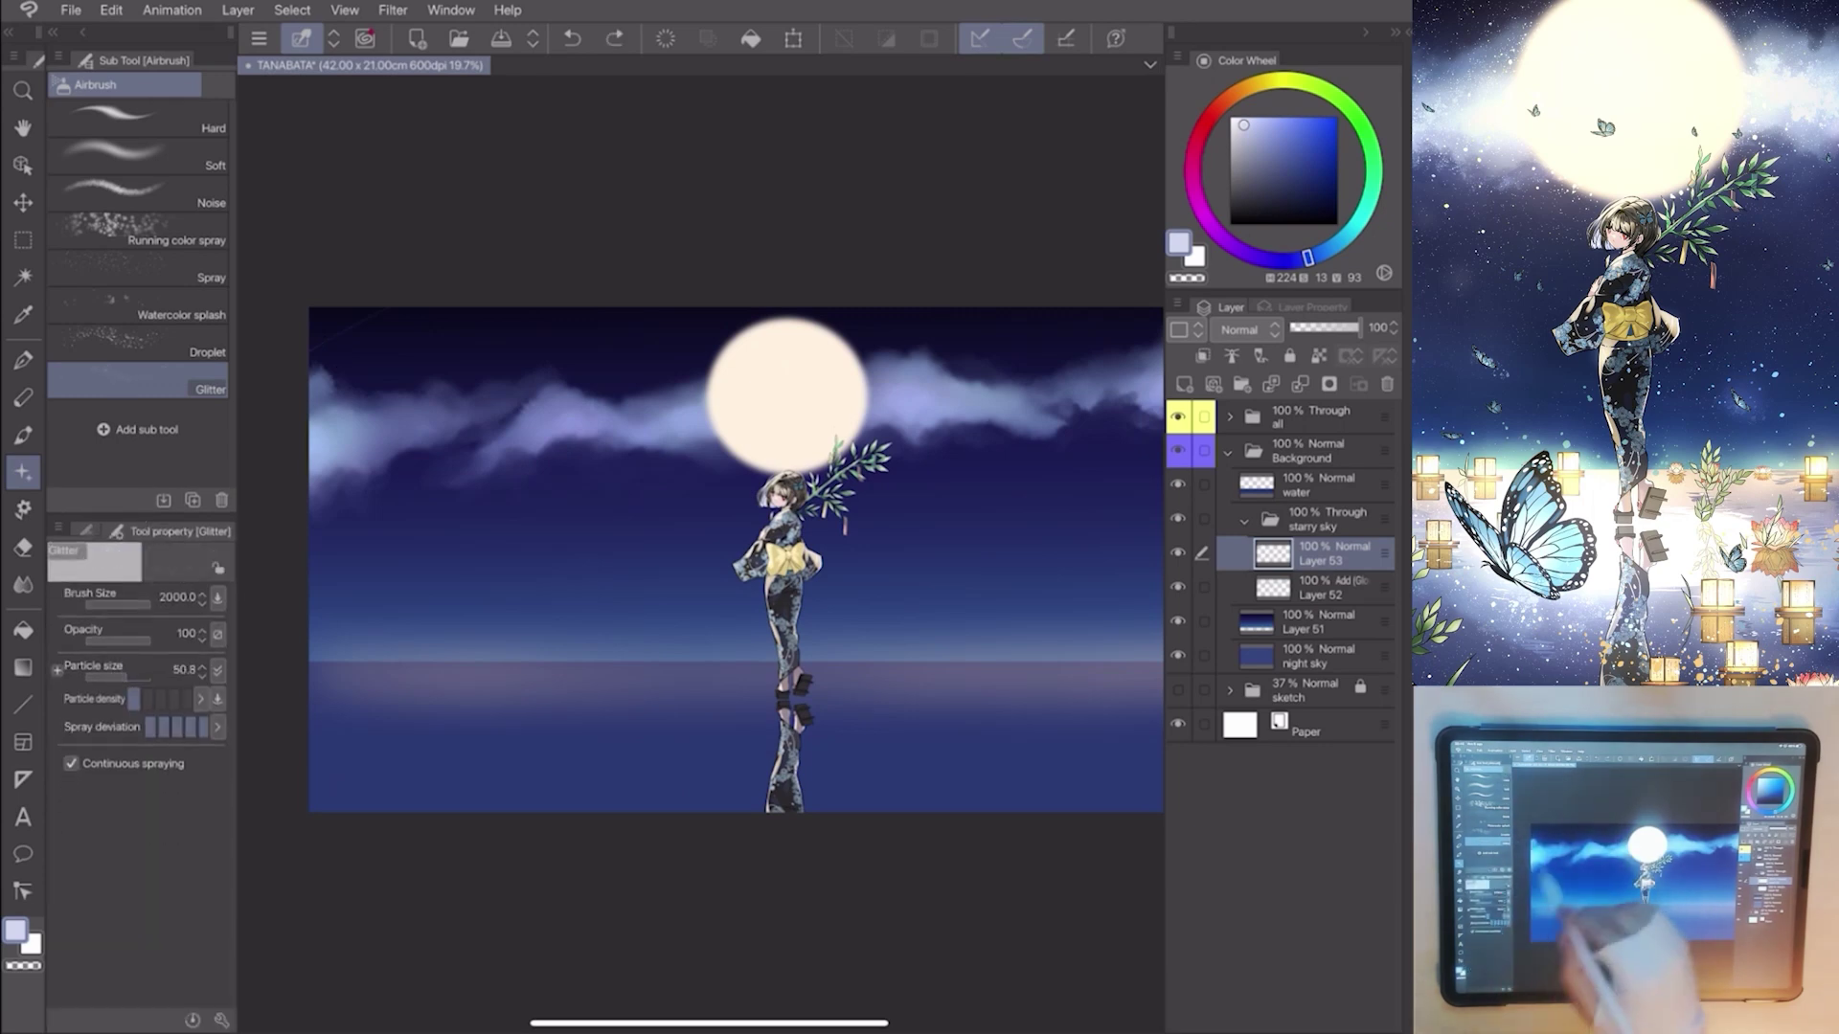
pyautogui.moveTo(137, 675); pyautogui.dragTo(86, 675)
pyautogui.scroll(1, 704, 561)
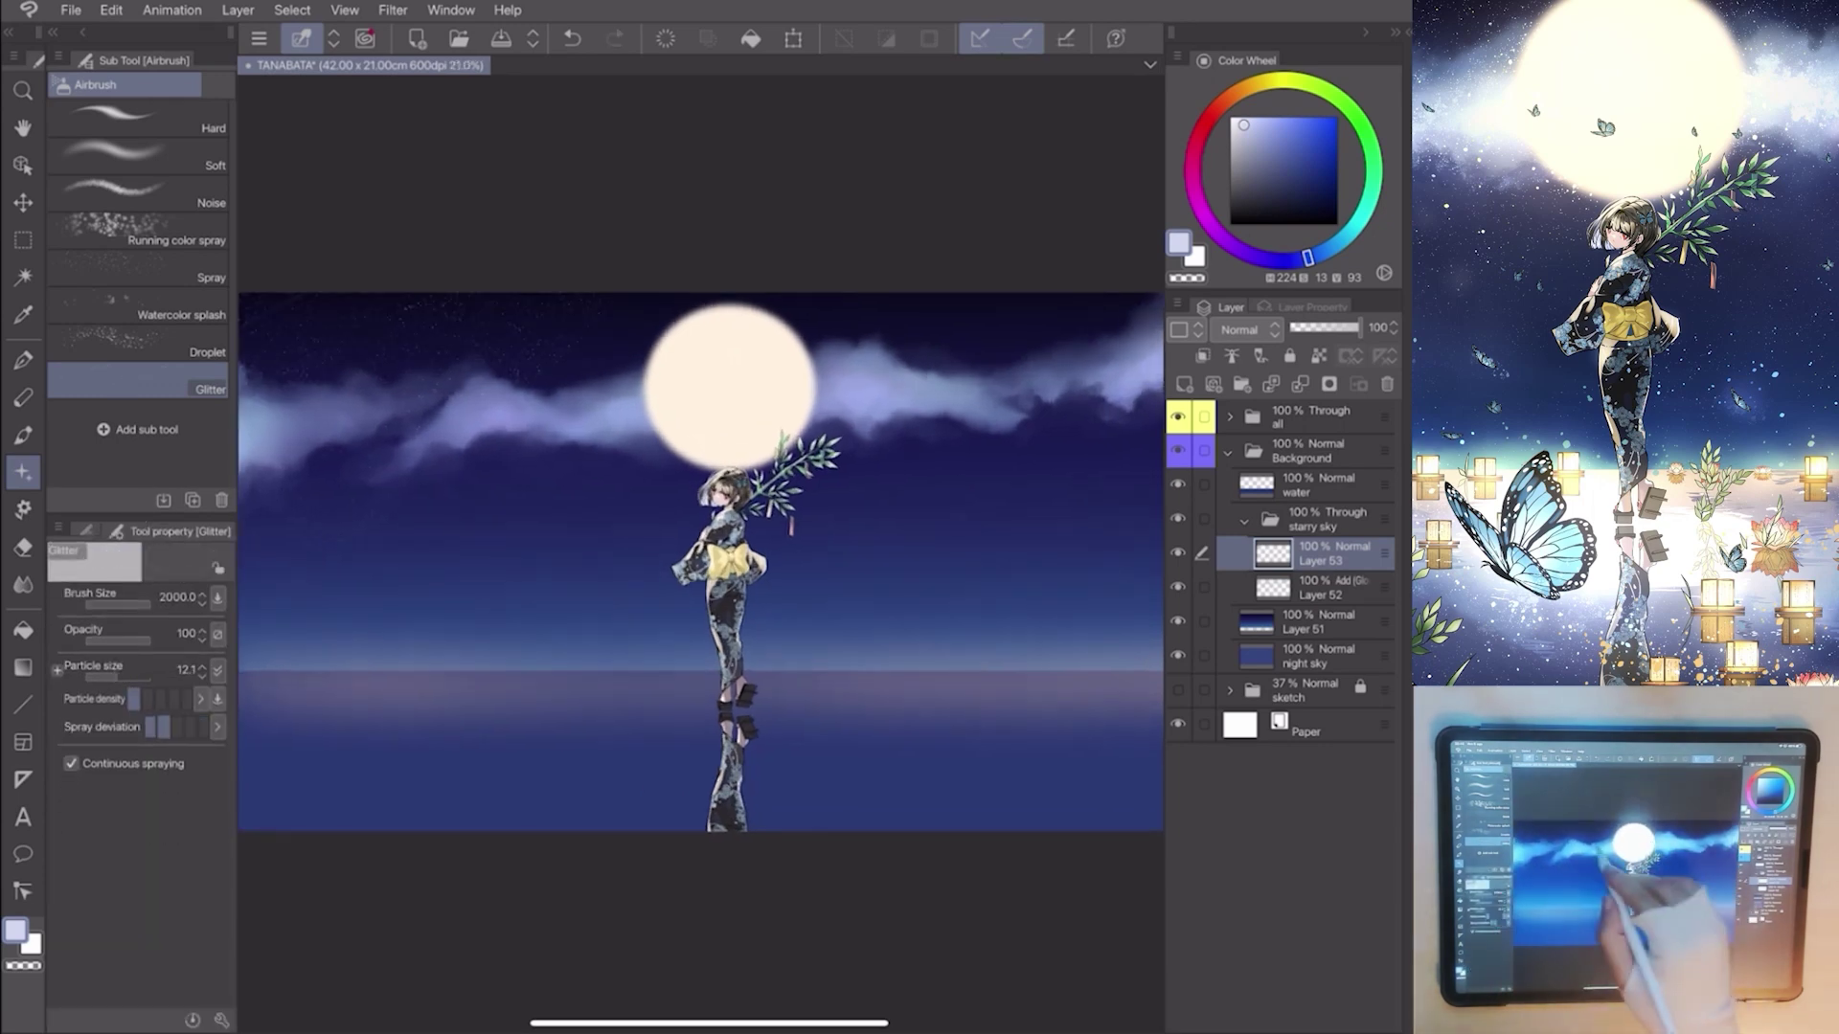
pyautogui.scroll(2, 702, 604)
pyautogui.click(81, 530)
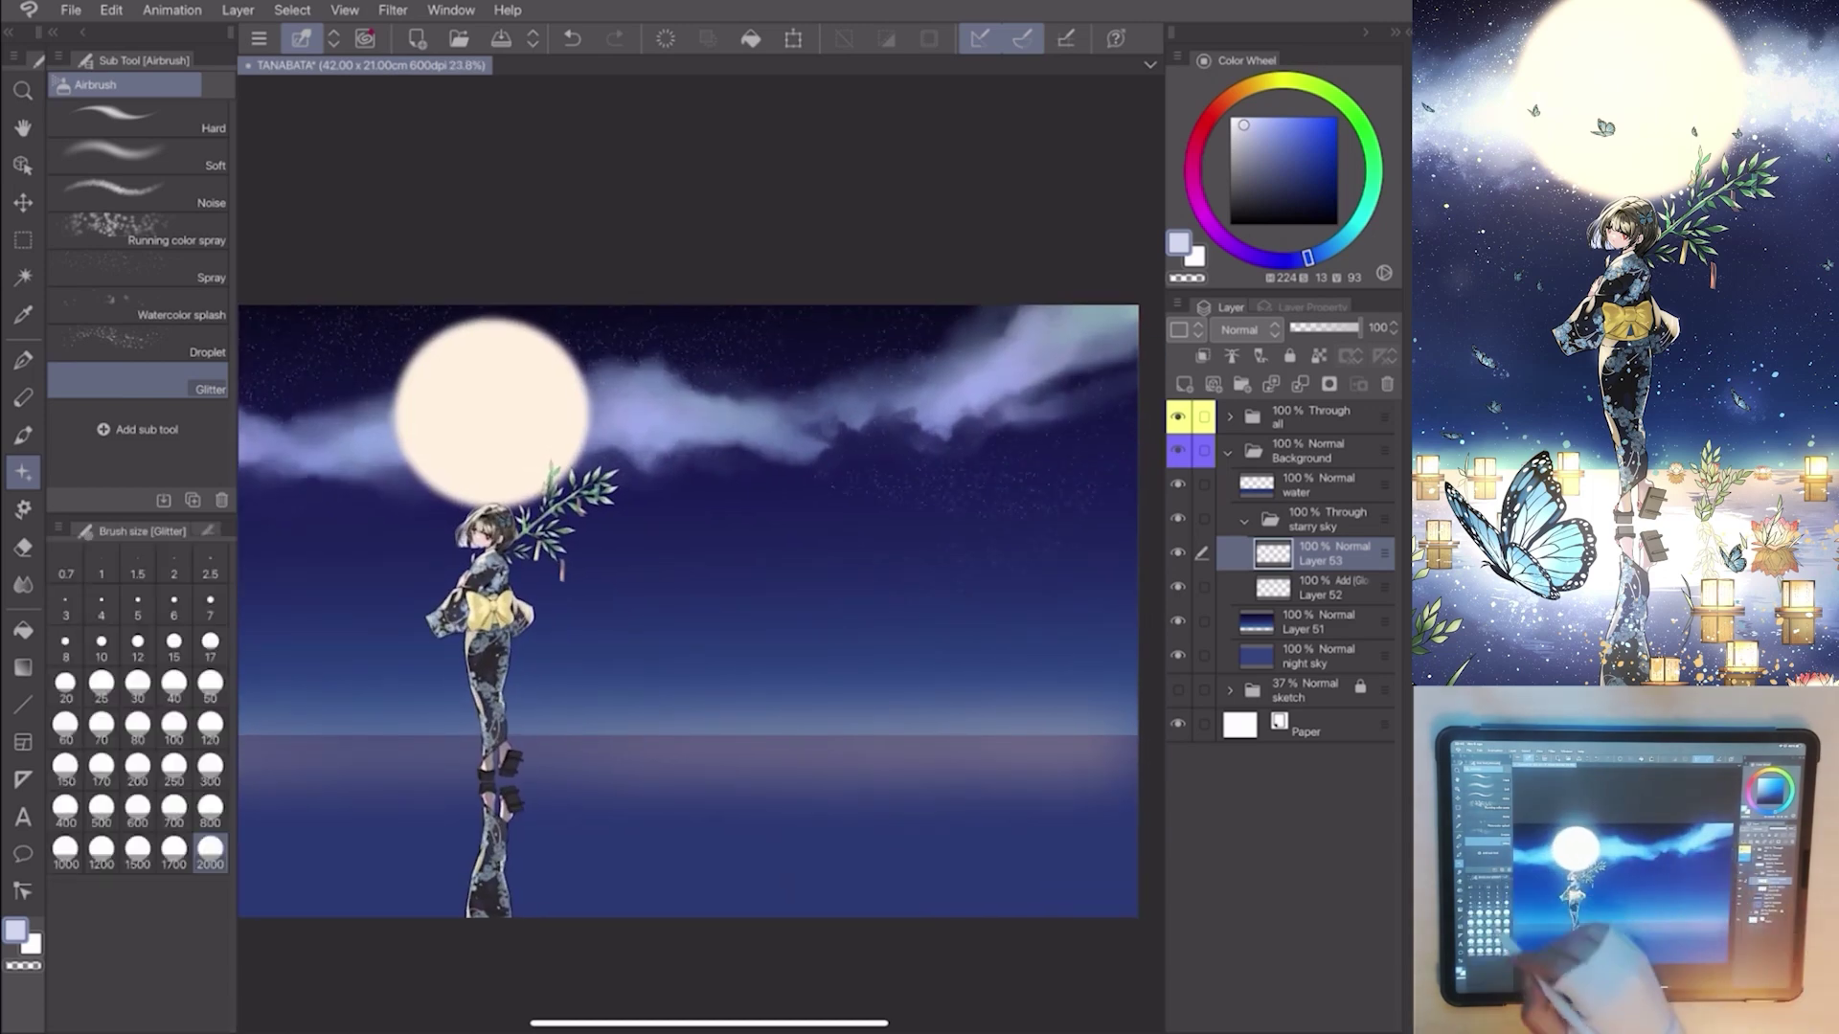
pyautogui.scroll(-1, 701, 611)
pyautogui.scroll(-2, 702, 603)
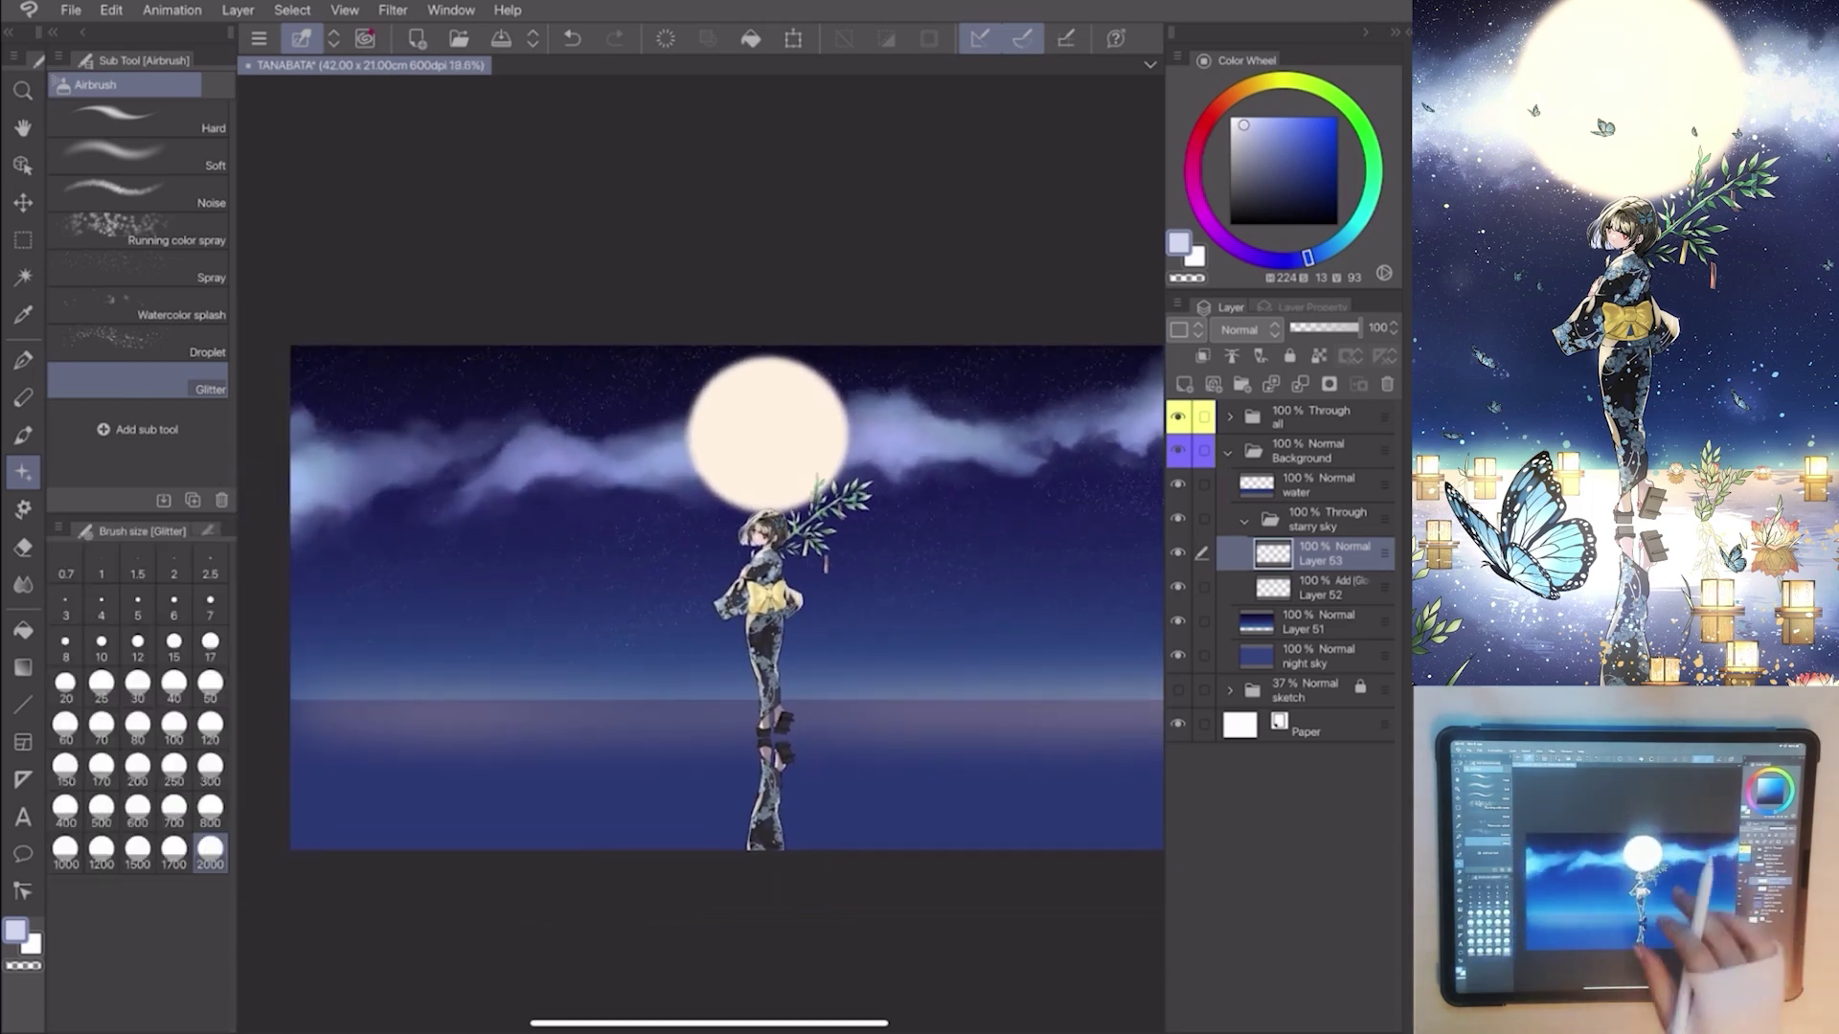
pyautogui.scroll(1, 702, 575)
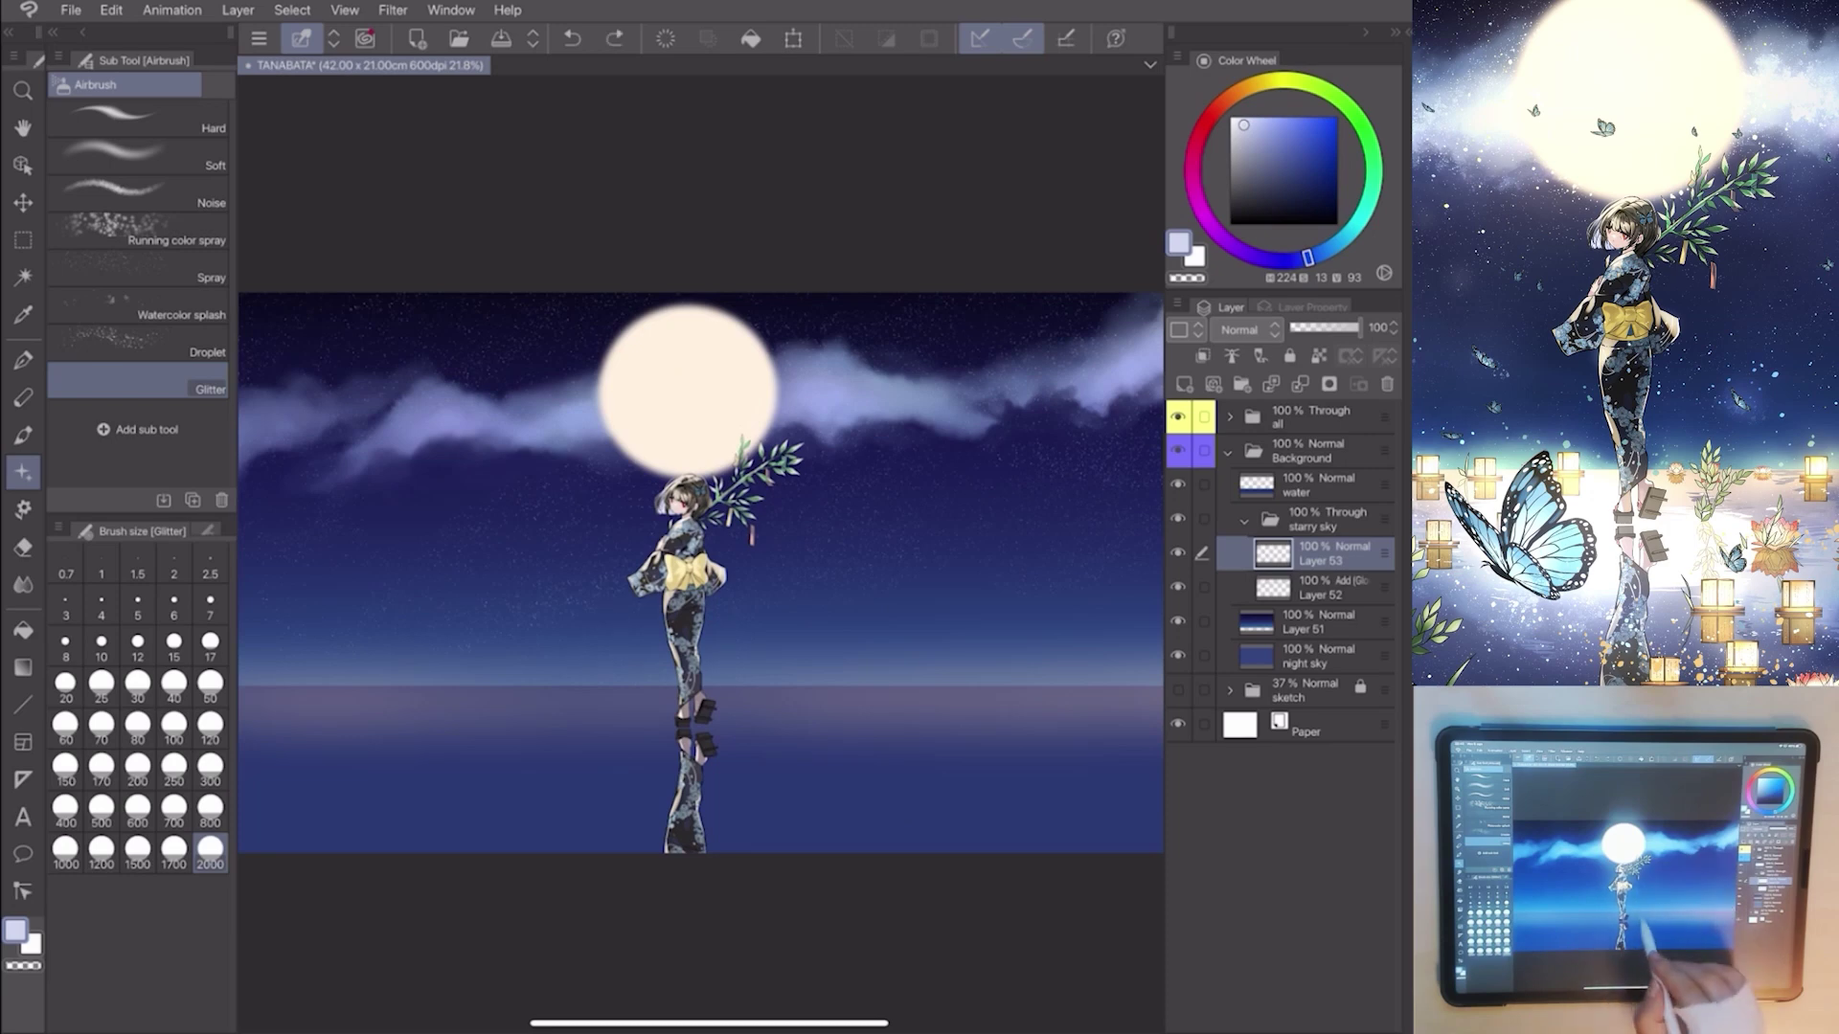
pyautogui.scroll(-1, 702, 575)
pyautogui.scroll(1, 701, 575)
pyautogui.scroll(-1, 702, 575)
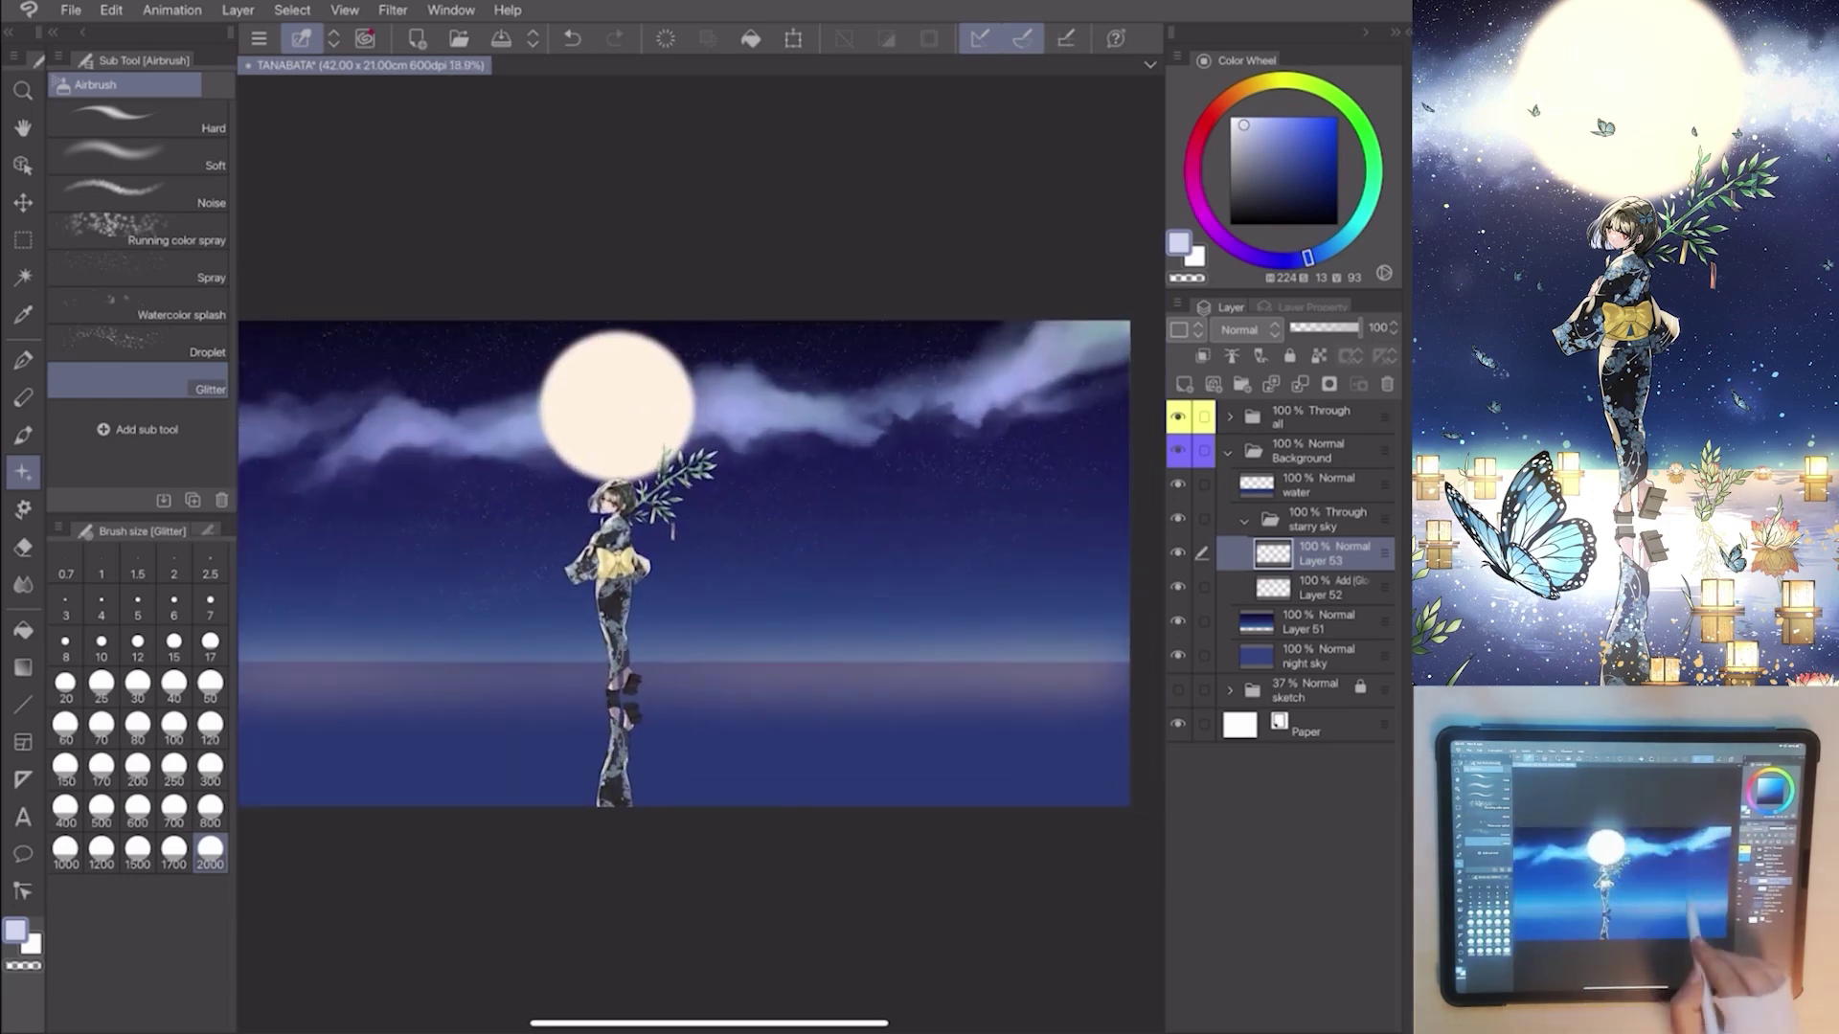
pyautogui.scroll(1, 701, 575)
# Set up a medium-size droplet spray and add Layer 54 above Layer 53.
pyautogui.click(136, 345)
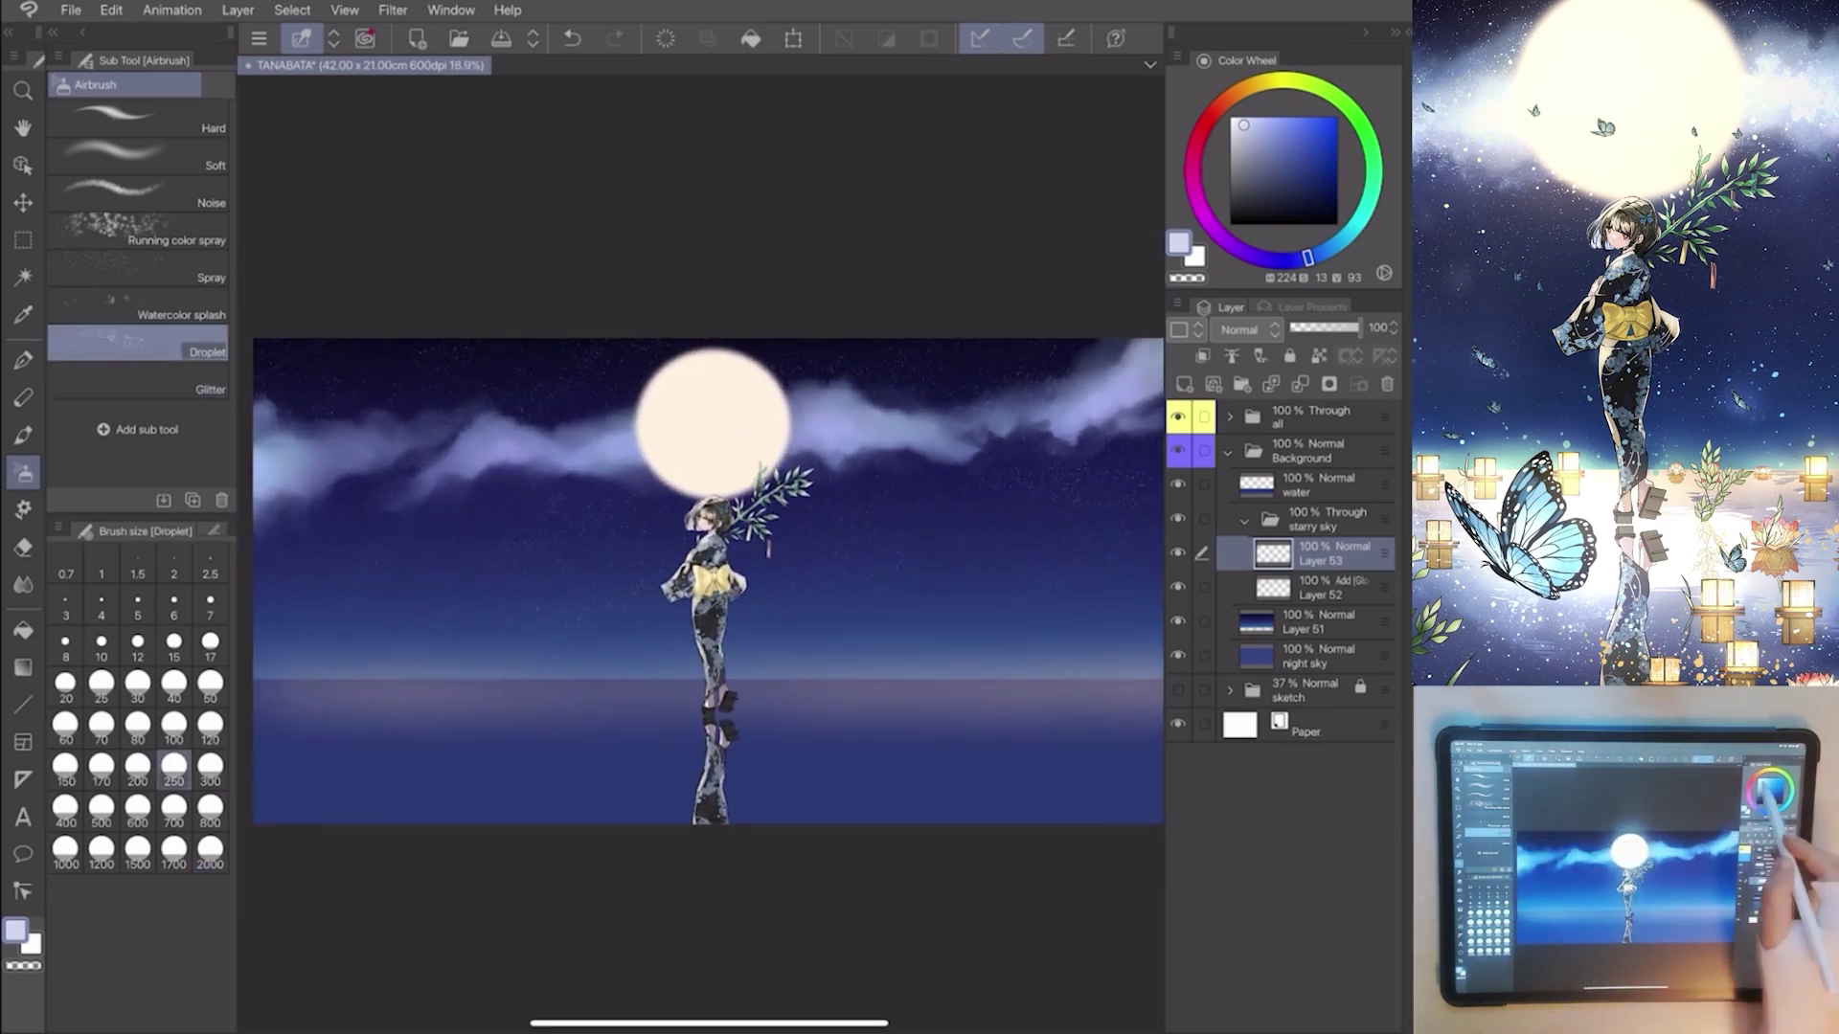
pyautogui.click(68, 530)
pyautogui.scroll(2, 709, 619)
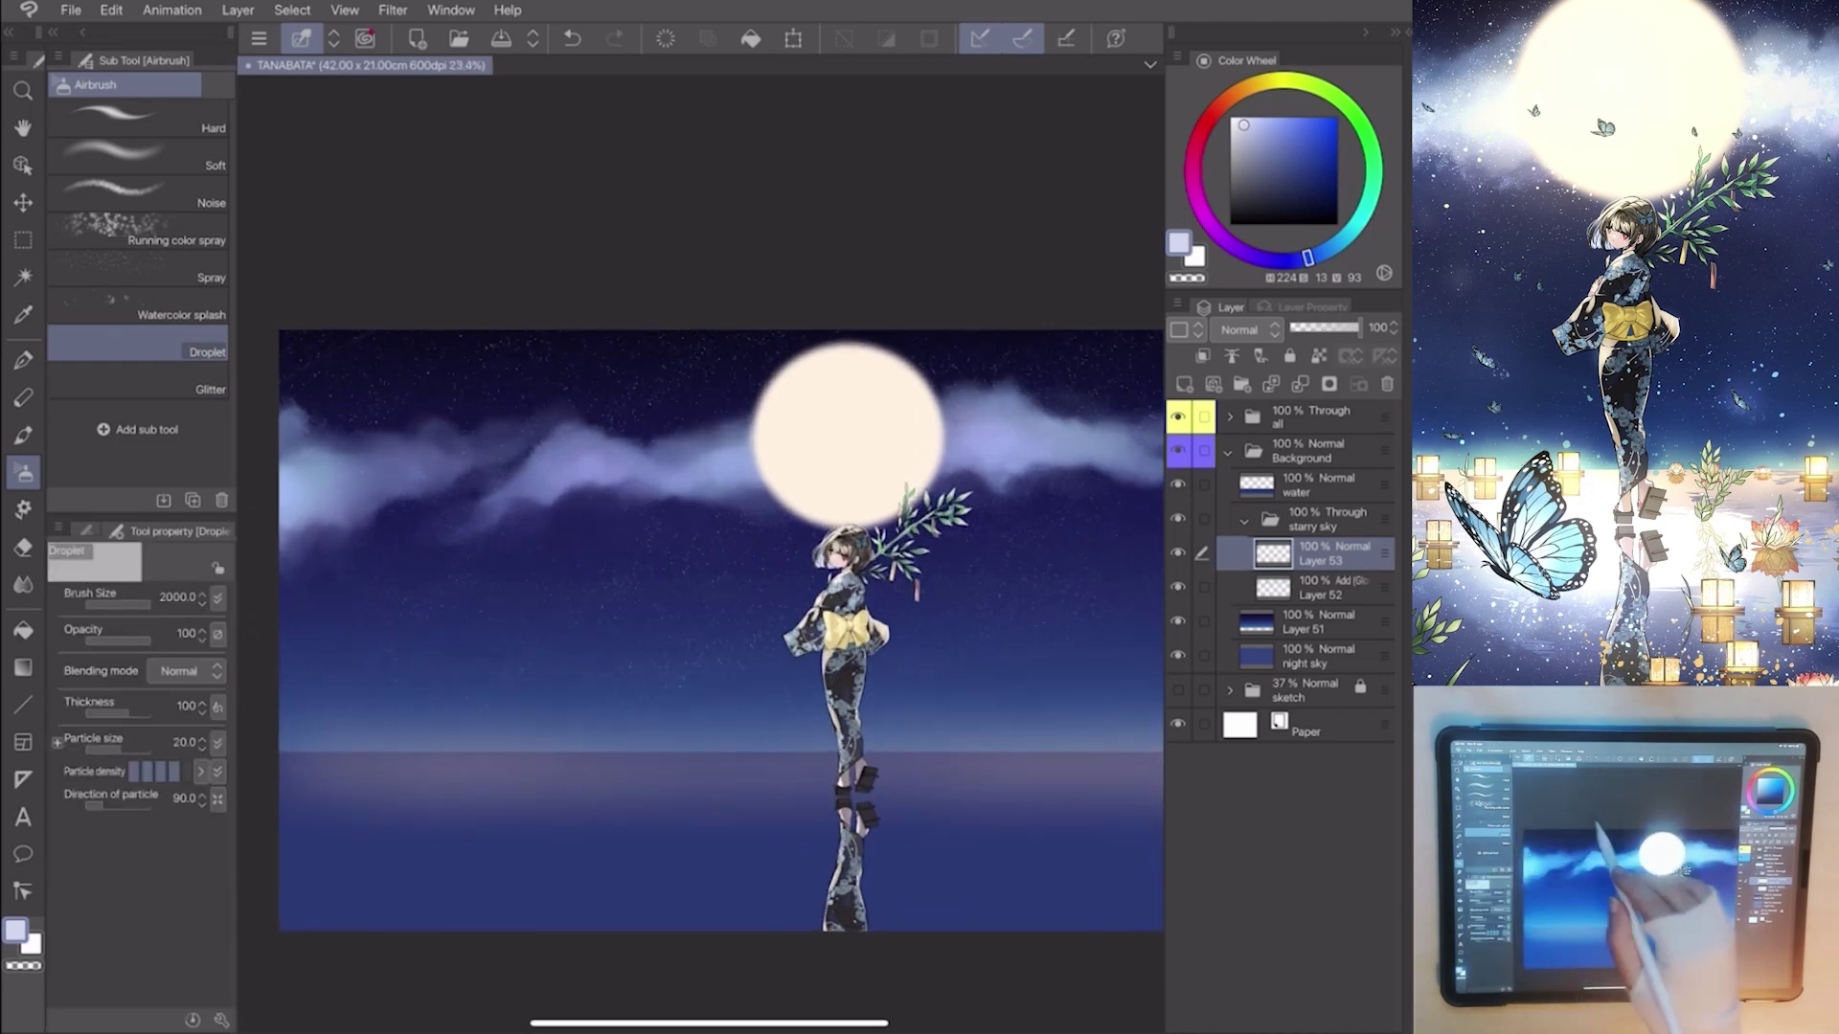
pyautogui.scroll(-1, 708, 618)
pyautogui.hscroll(2, 701, 618)
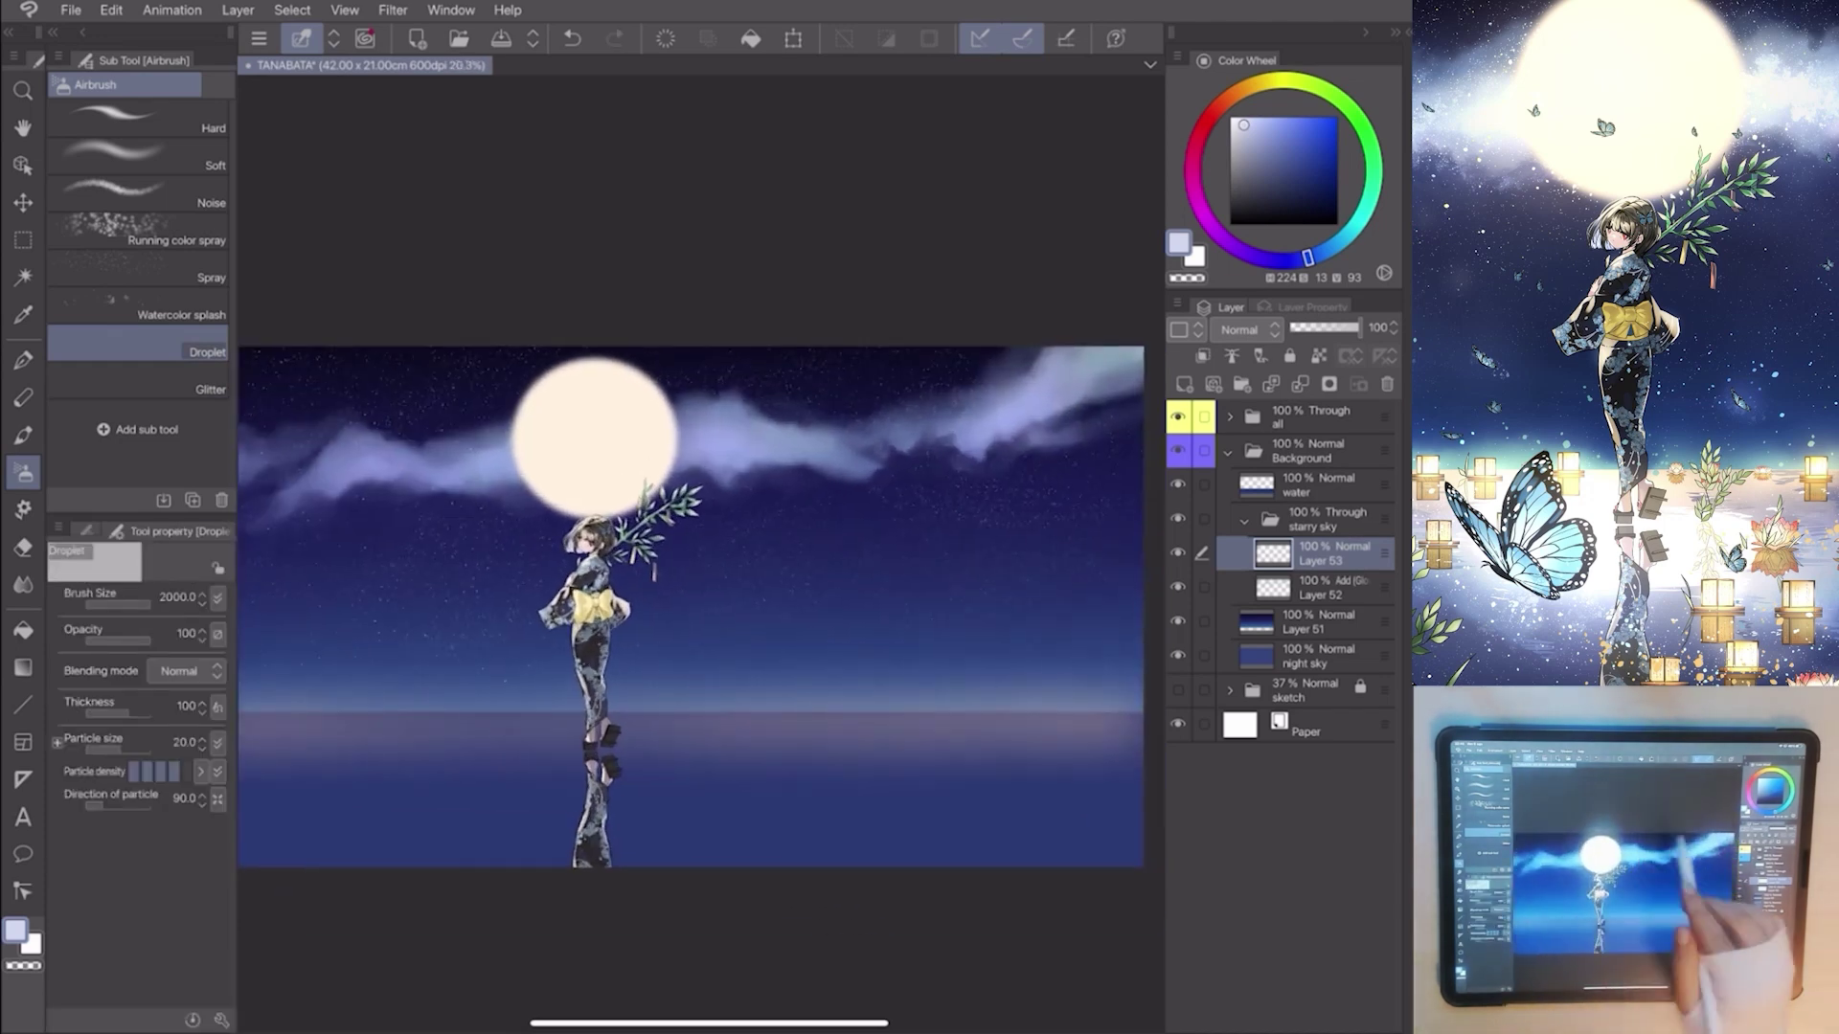
pyautogui.scroll(1, 702, 610)
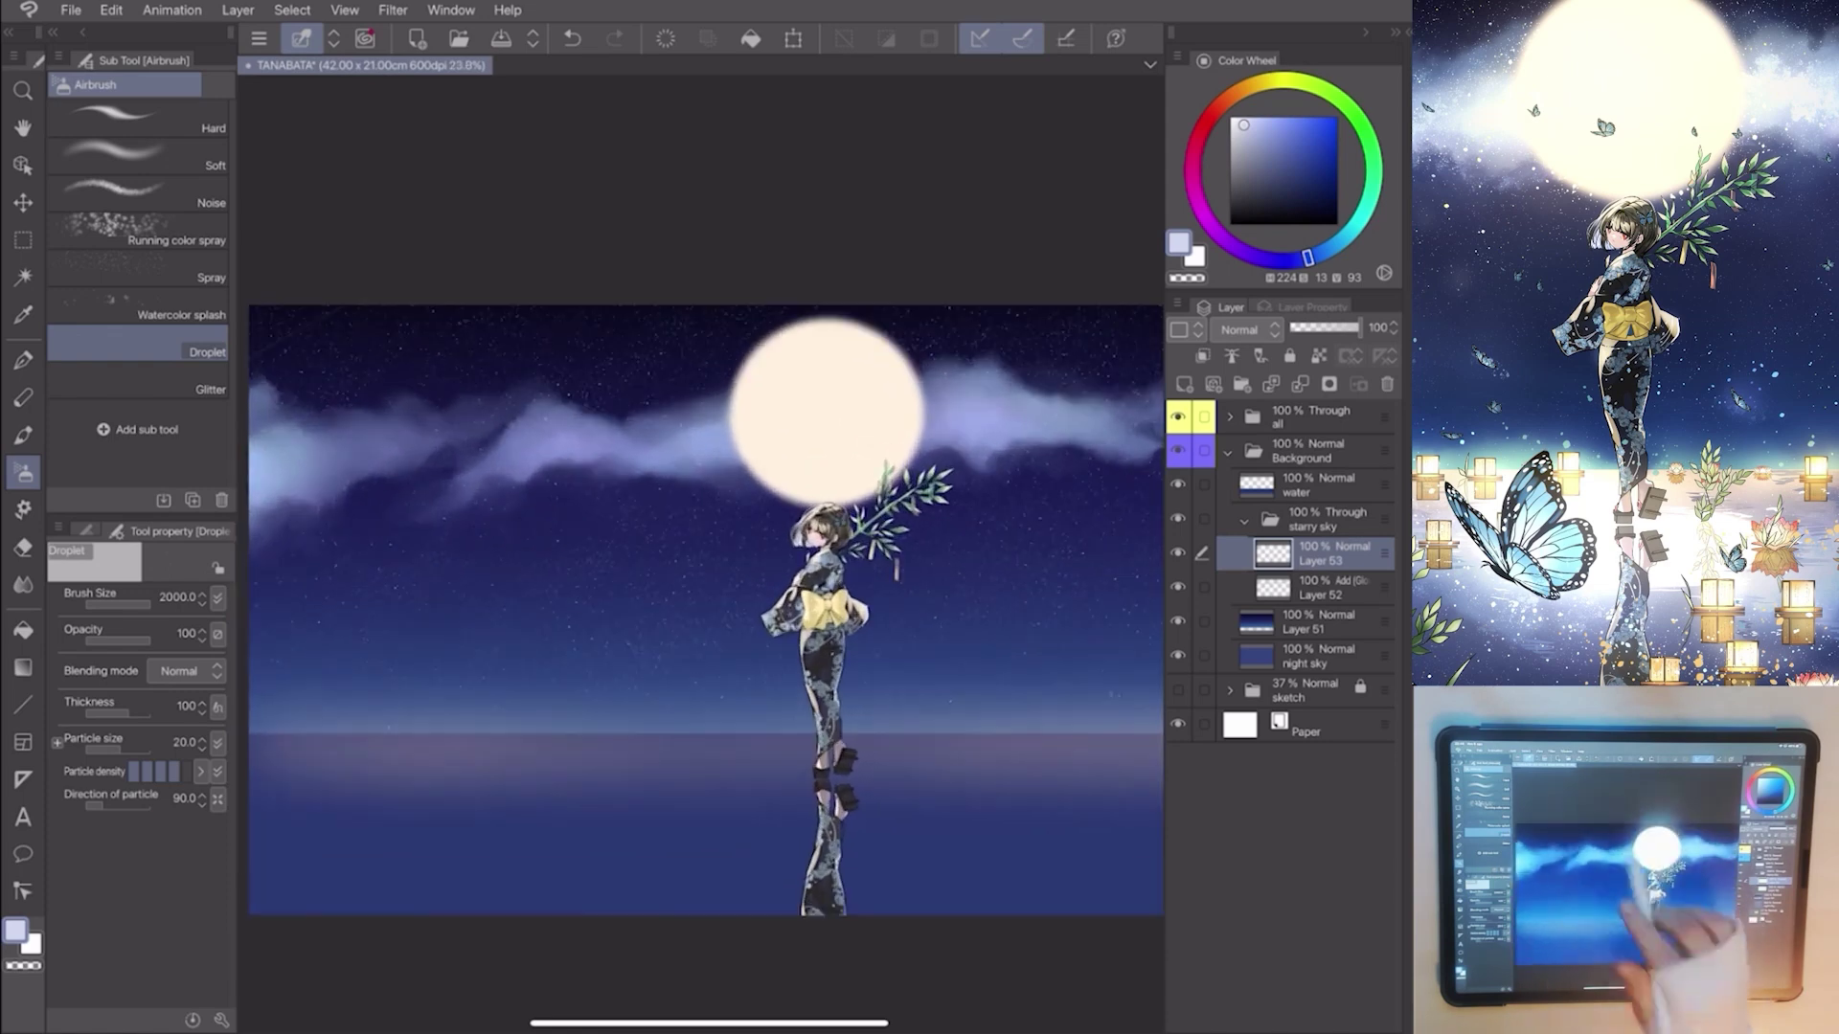
pyautogui.click(88, 530)
pyautogui.click(209, 764)
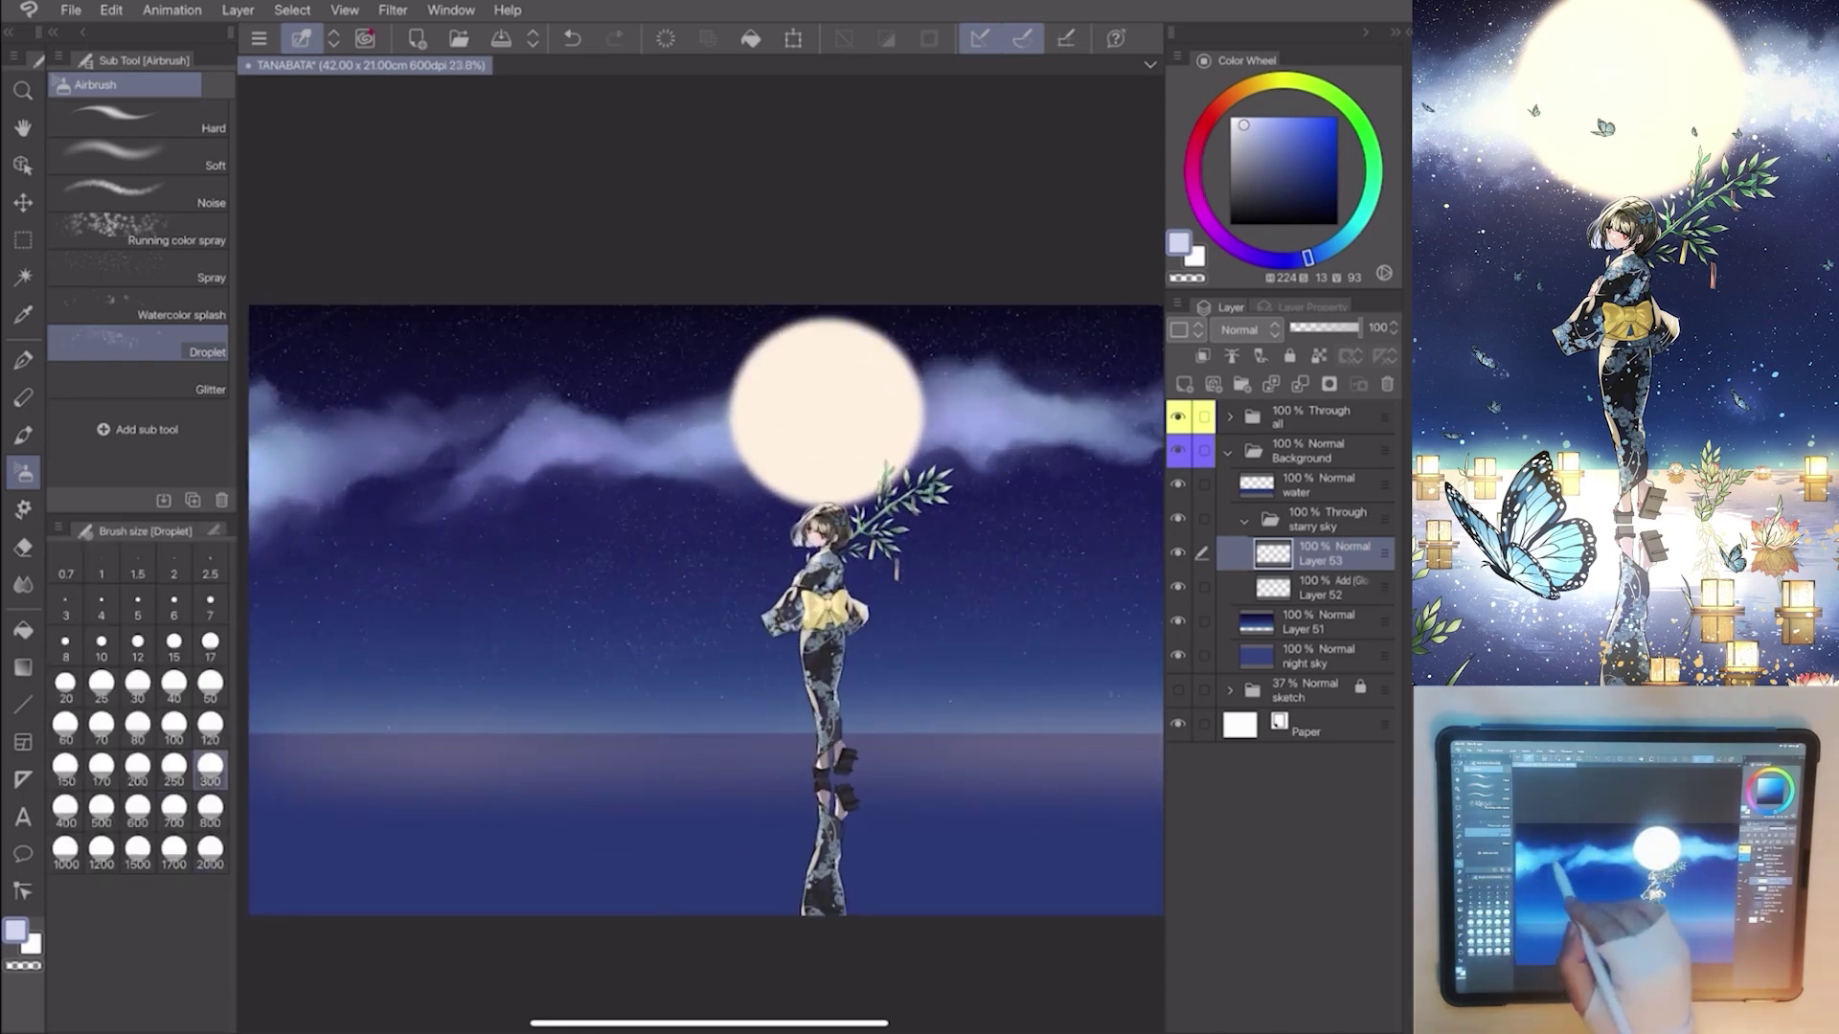
pyautogui.scroll(-1, 705, 610)
pyautogui.hscroll(2, 704, 610)
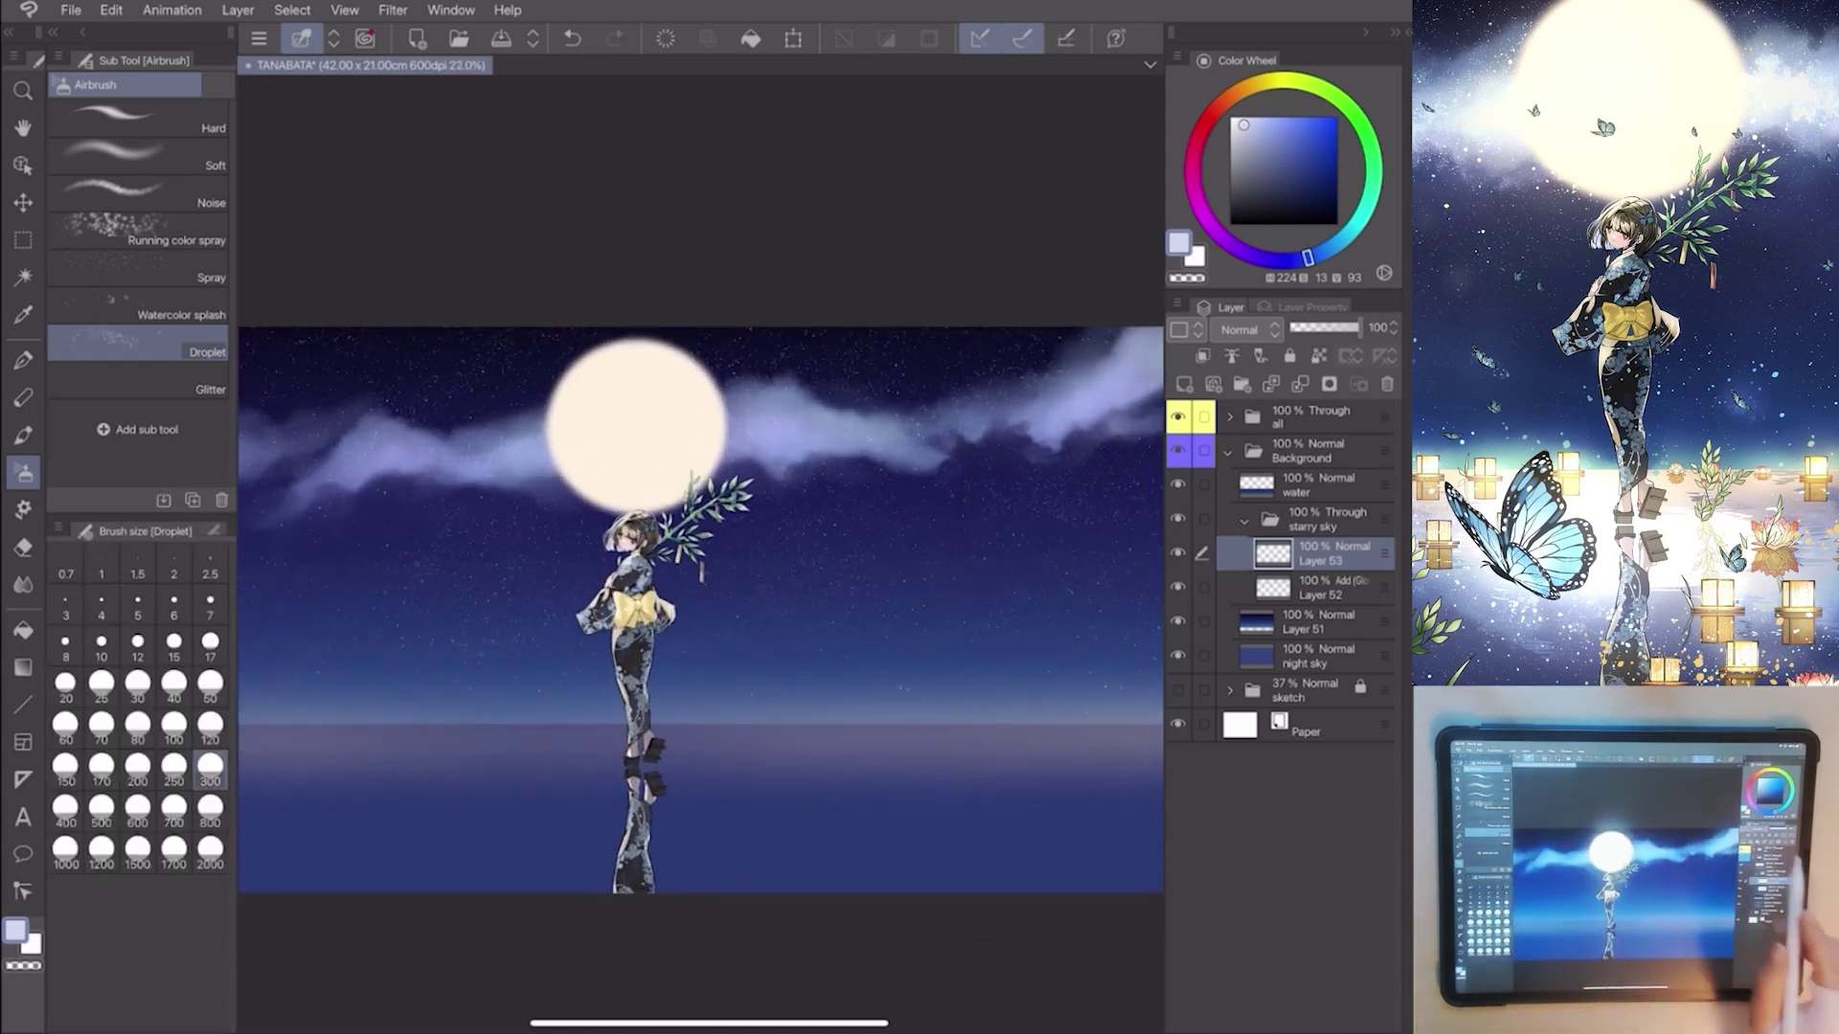
pyautogui.scroll(-1, 682, 632)
pyautogui.hscroll(-2, 666, 530)
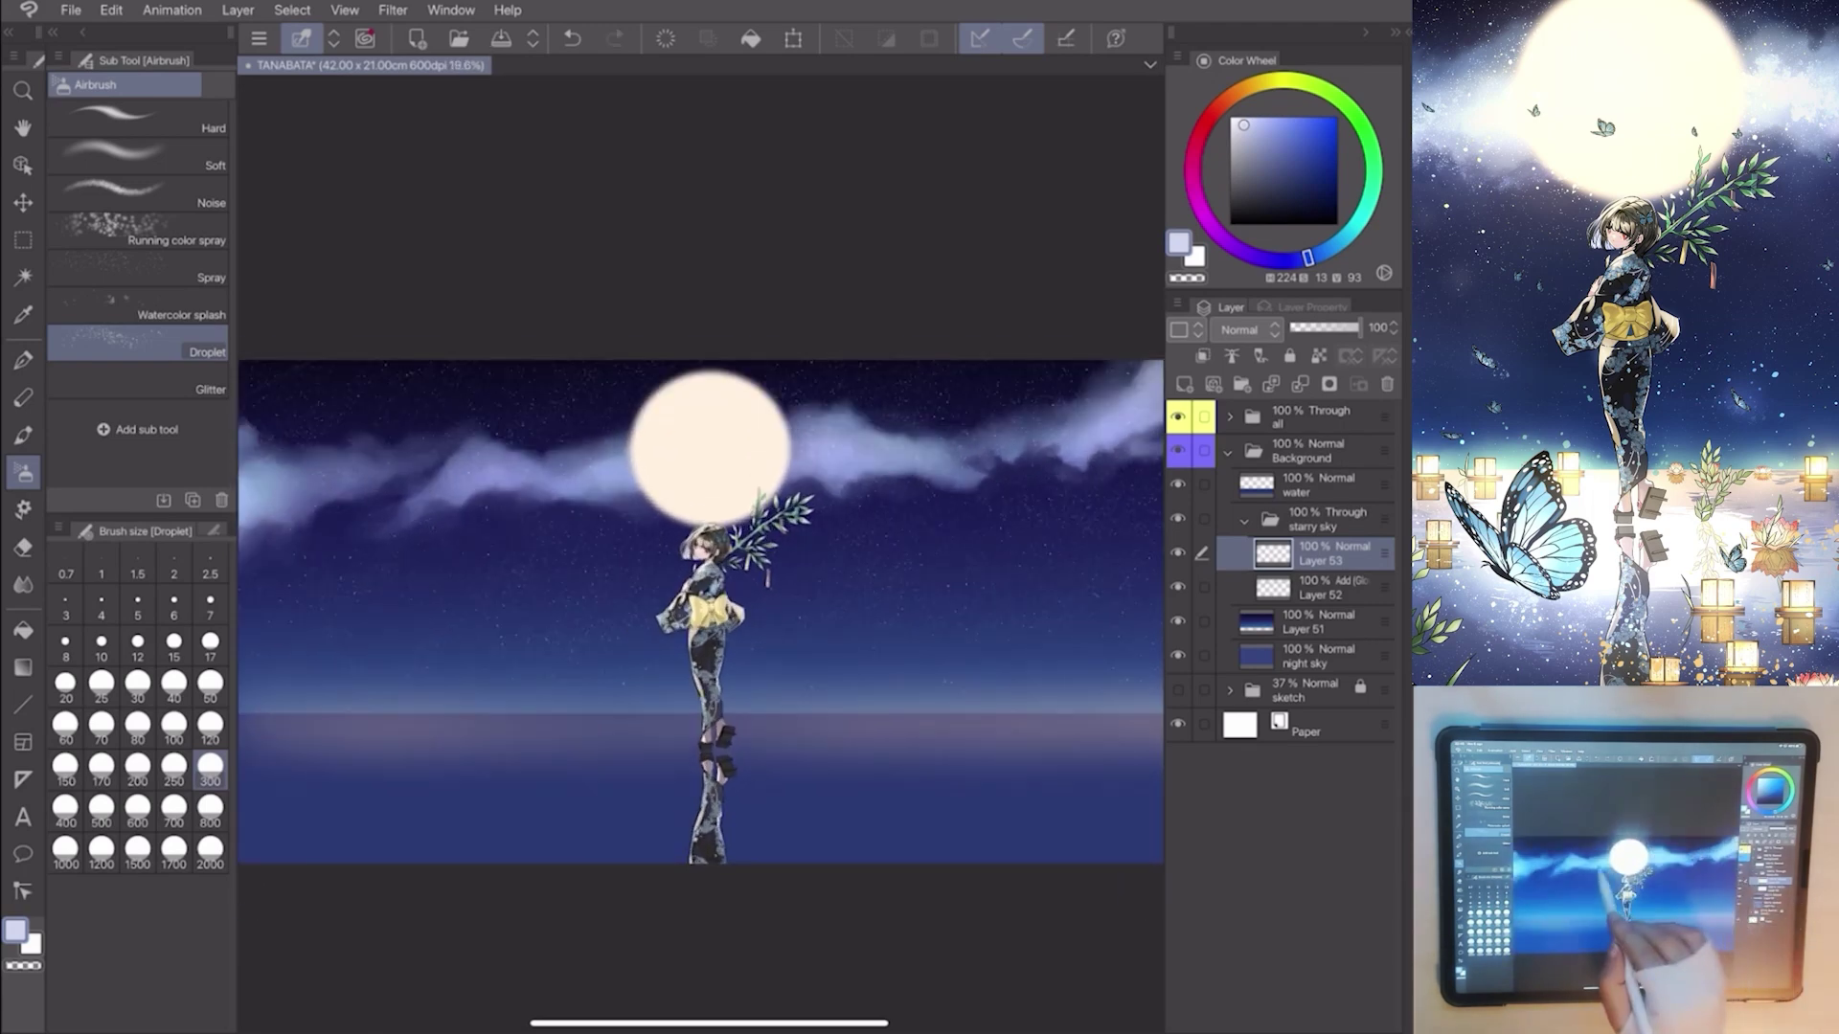
pyautogui.hscroll(-1, 666, 530)
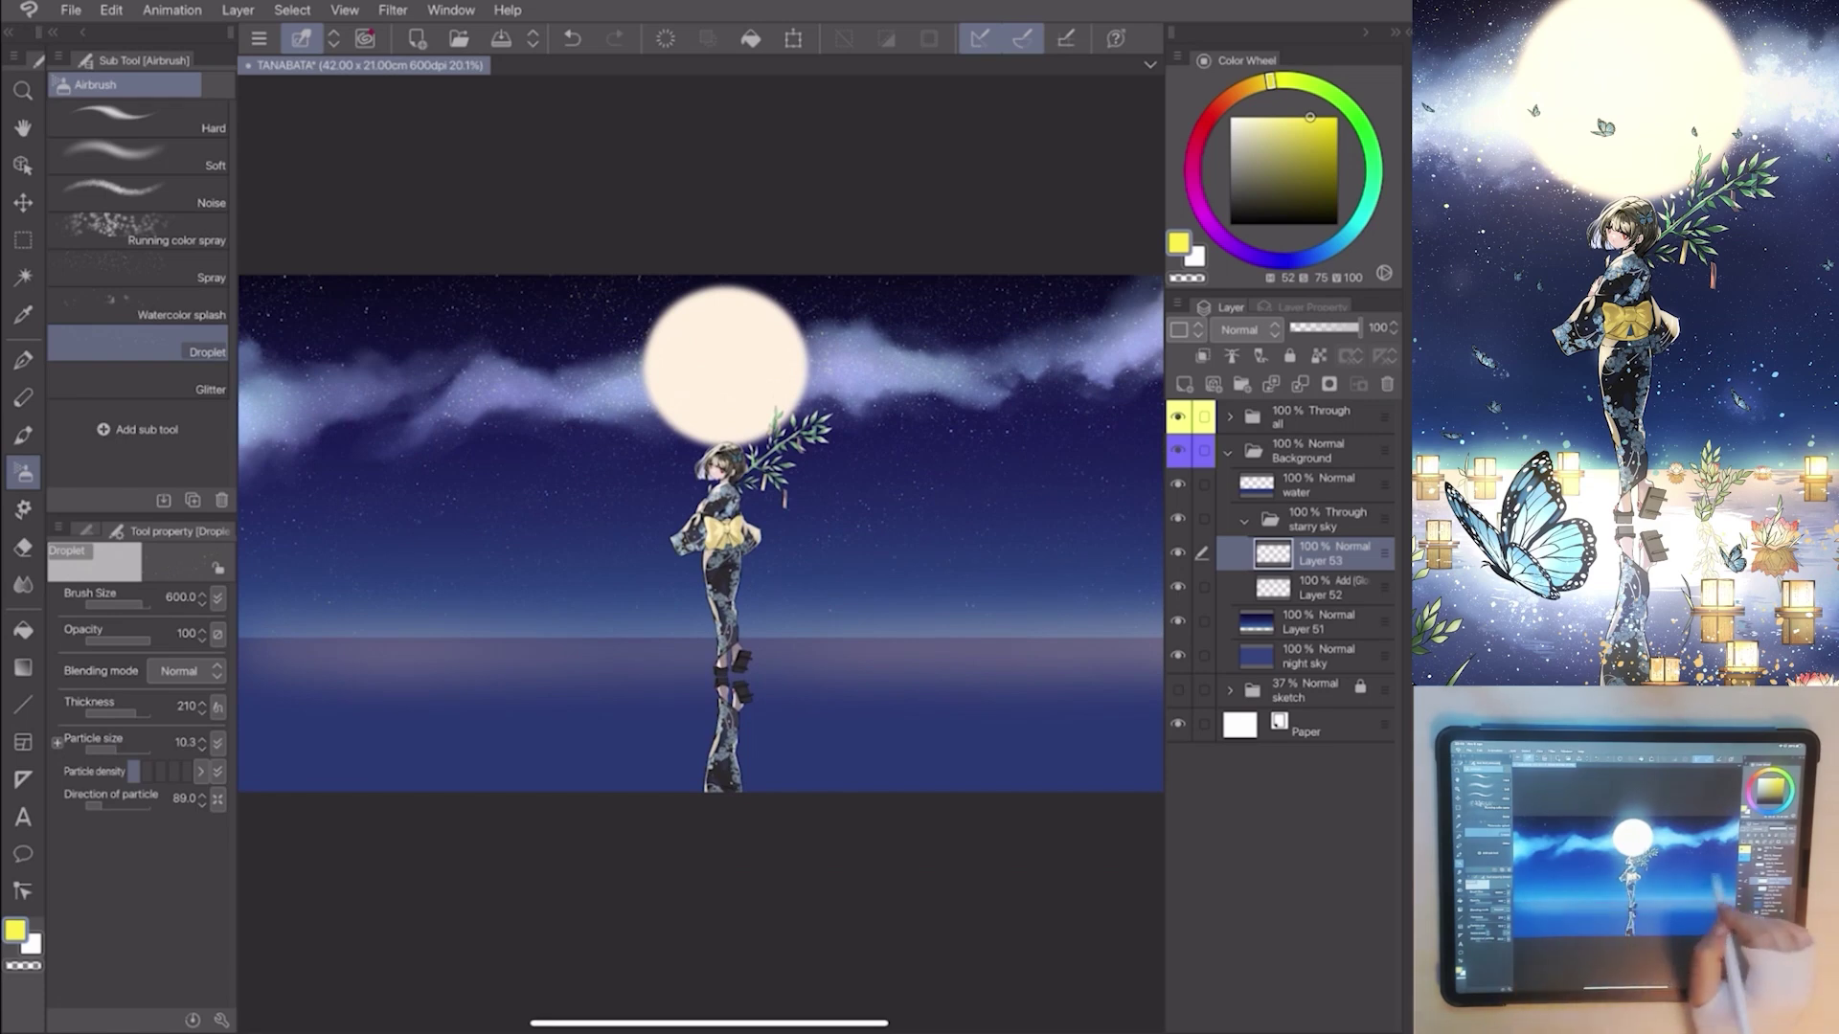
pyautogui.scroll(-2, 702, 532)
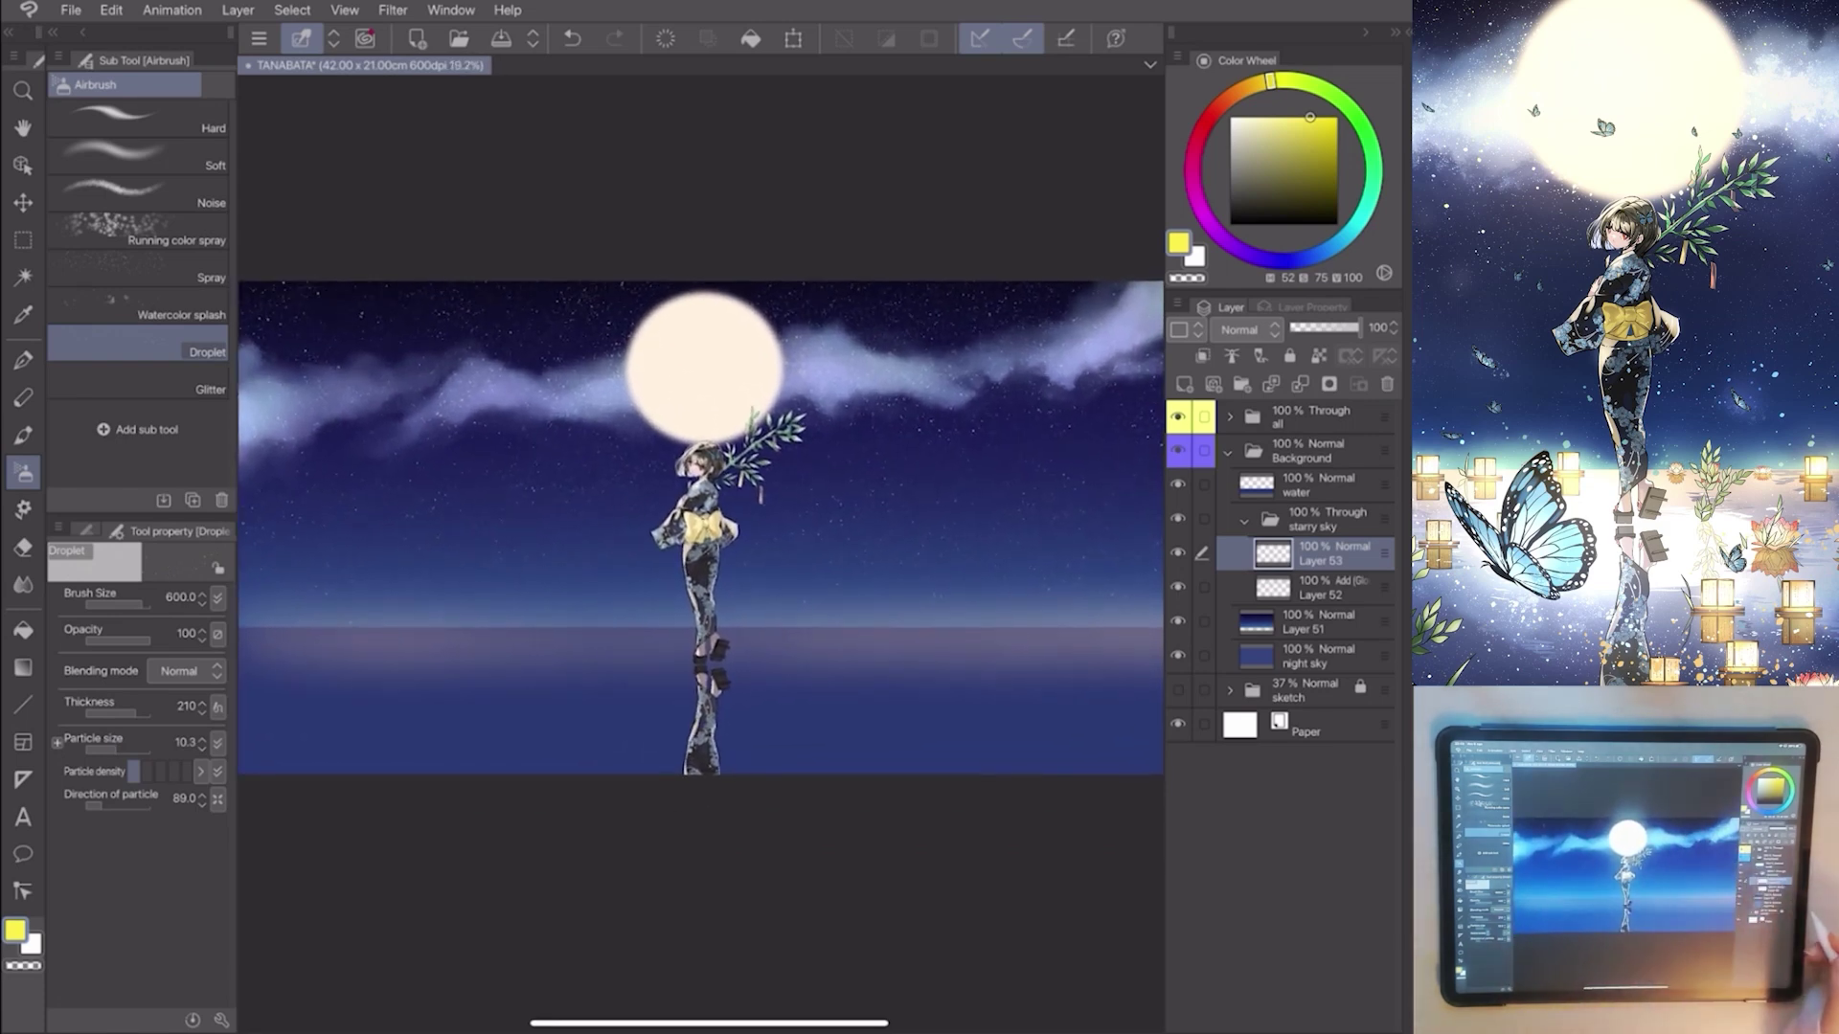
pyautogui.click(1214, 383)
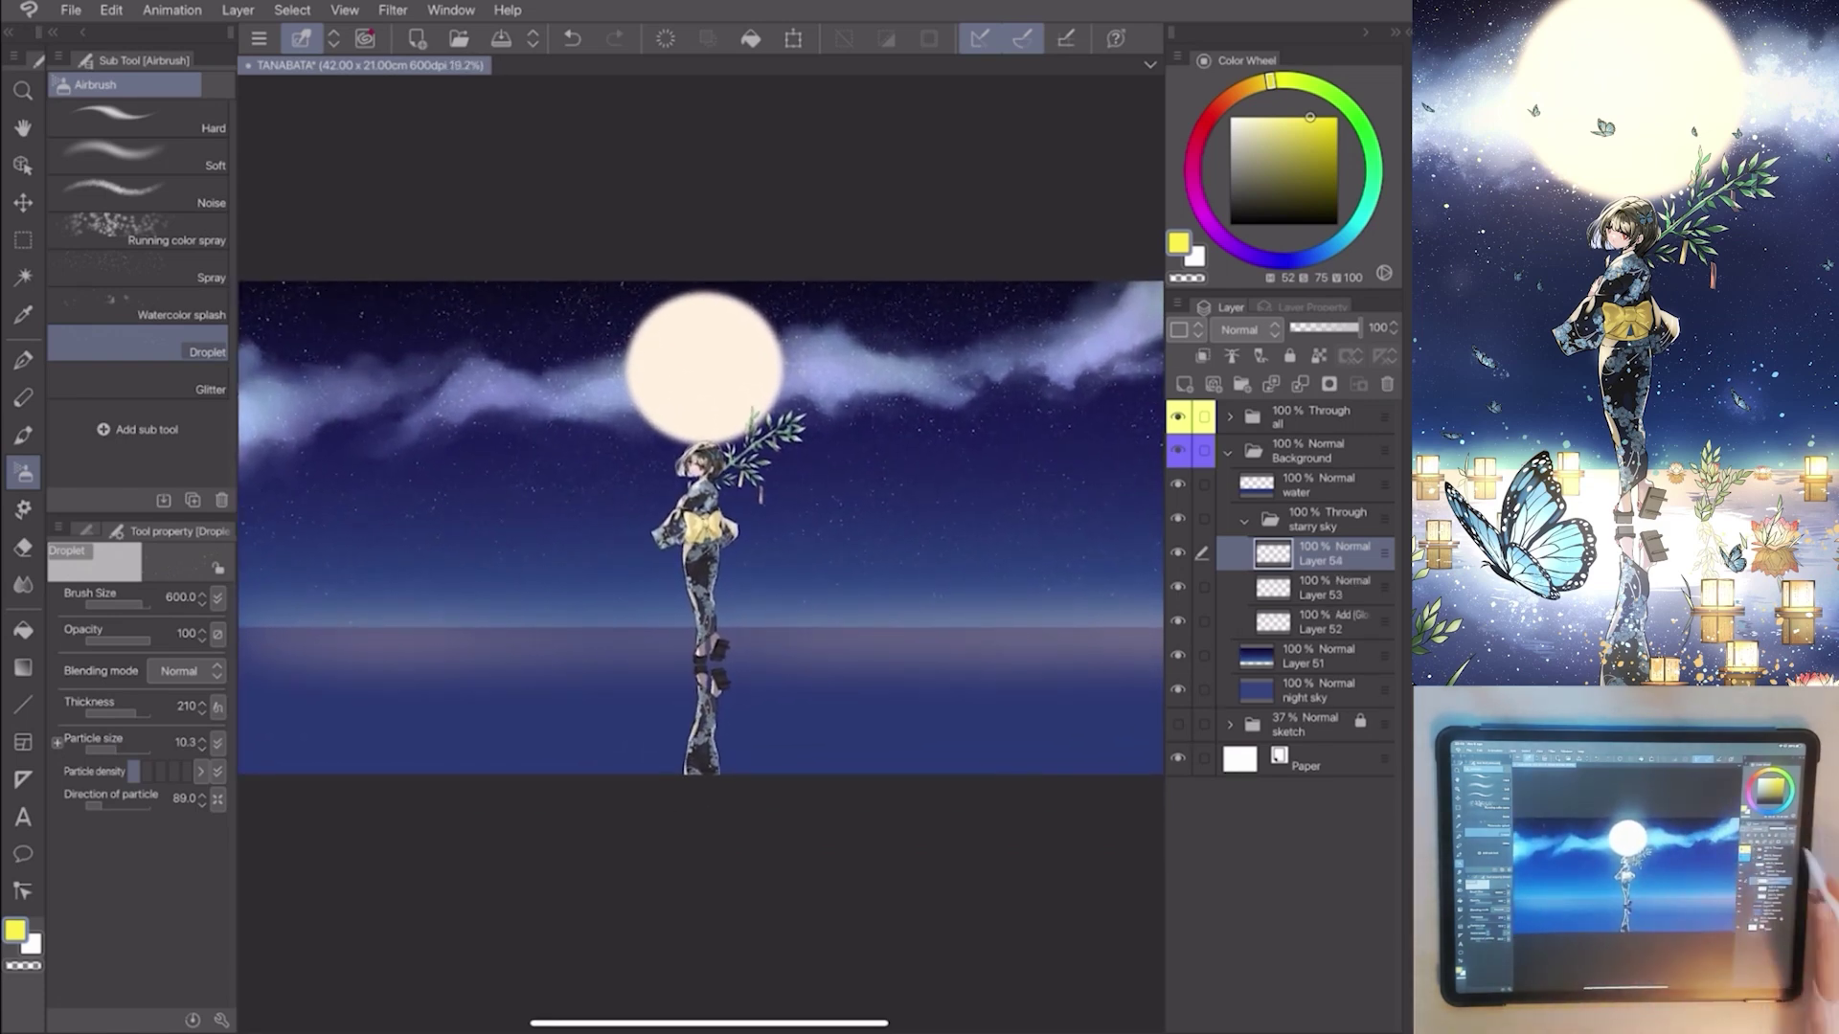
# Set Layer 54 to Soft light and pick the largest soft airbrush in light pink.
pyautogui.click(1243, 329)
pyautogui.click(1243, 687)
pyautogui.click(136, 150)
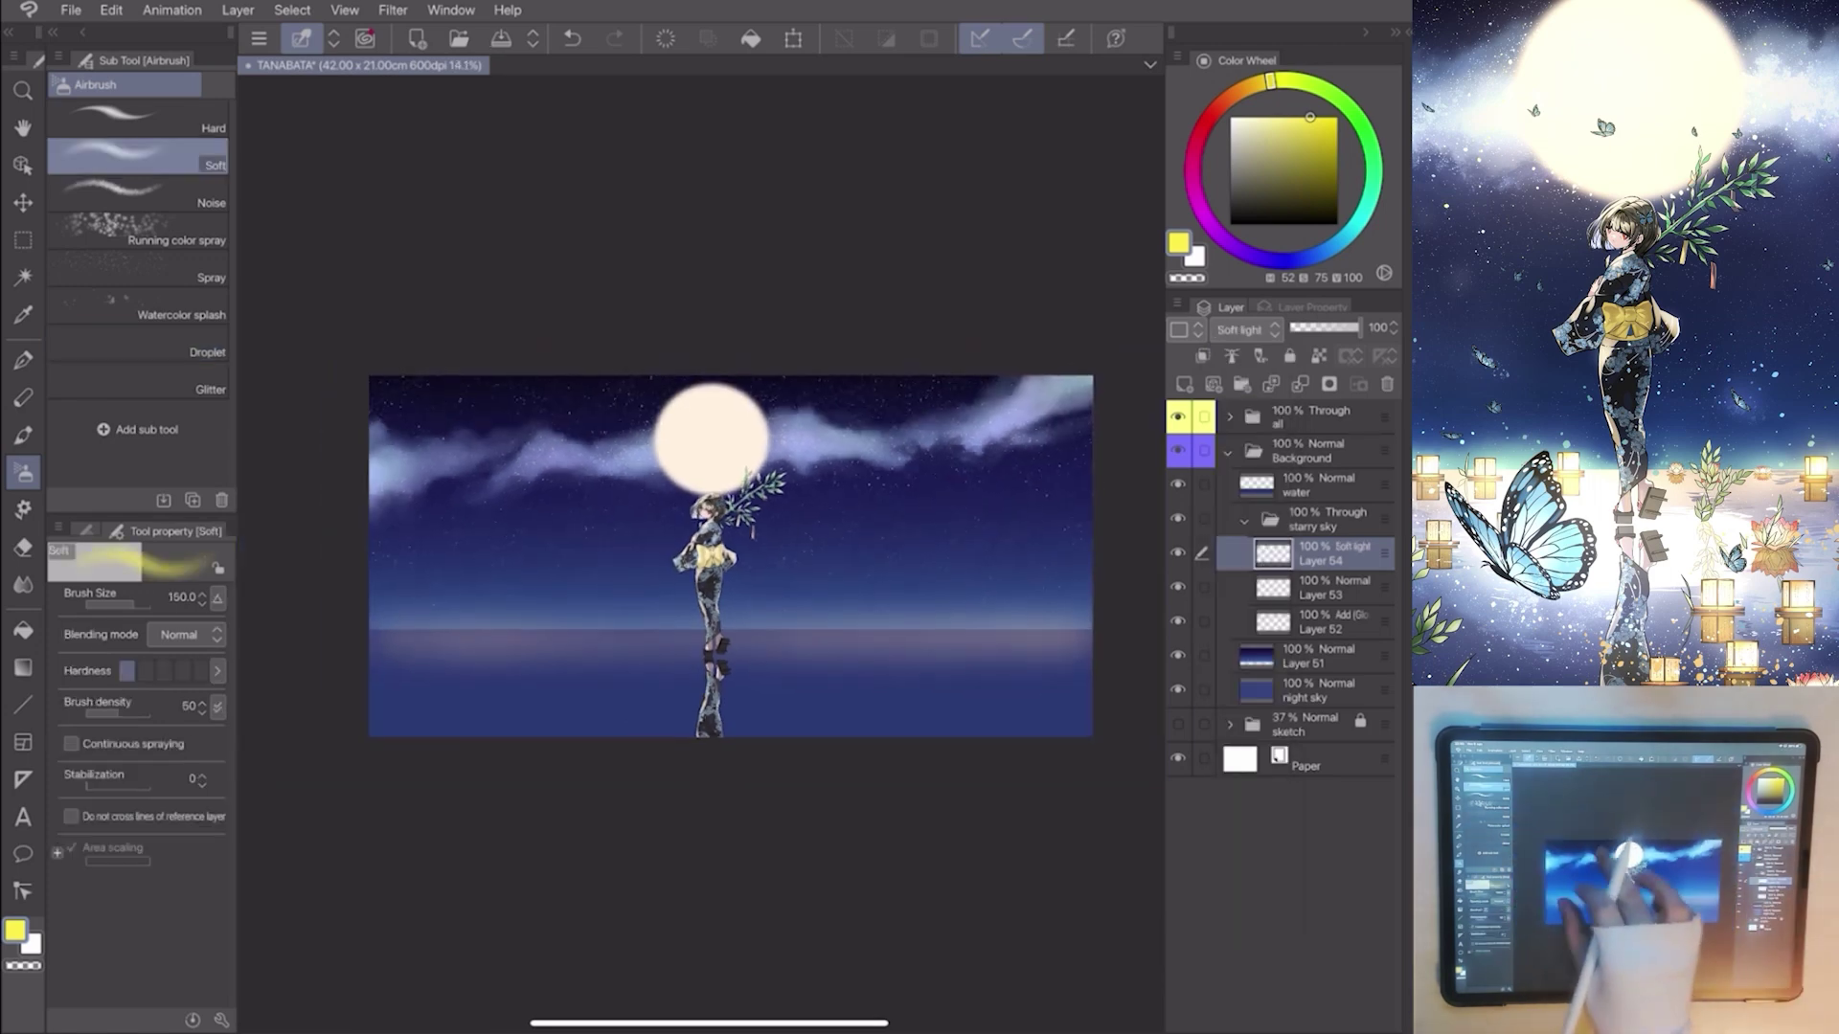
pyautogui.scroll(2, 701, 532)
pyautogui.click(87, 530)
pyautogui.scroll(-1, 701, 575)
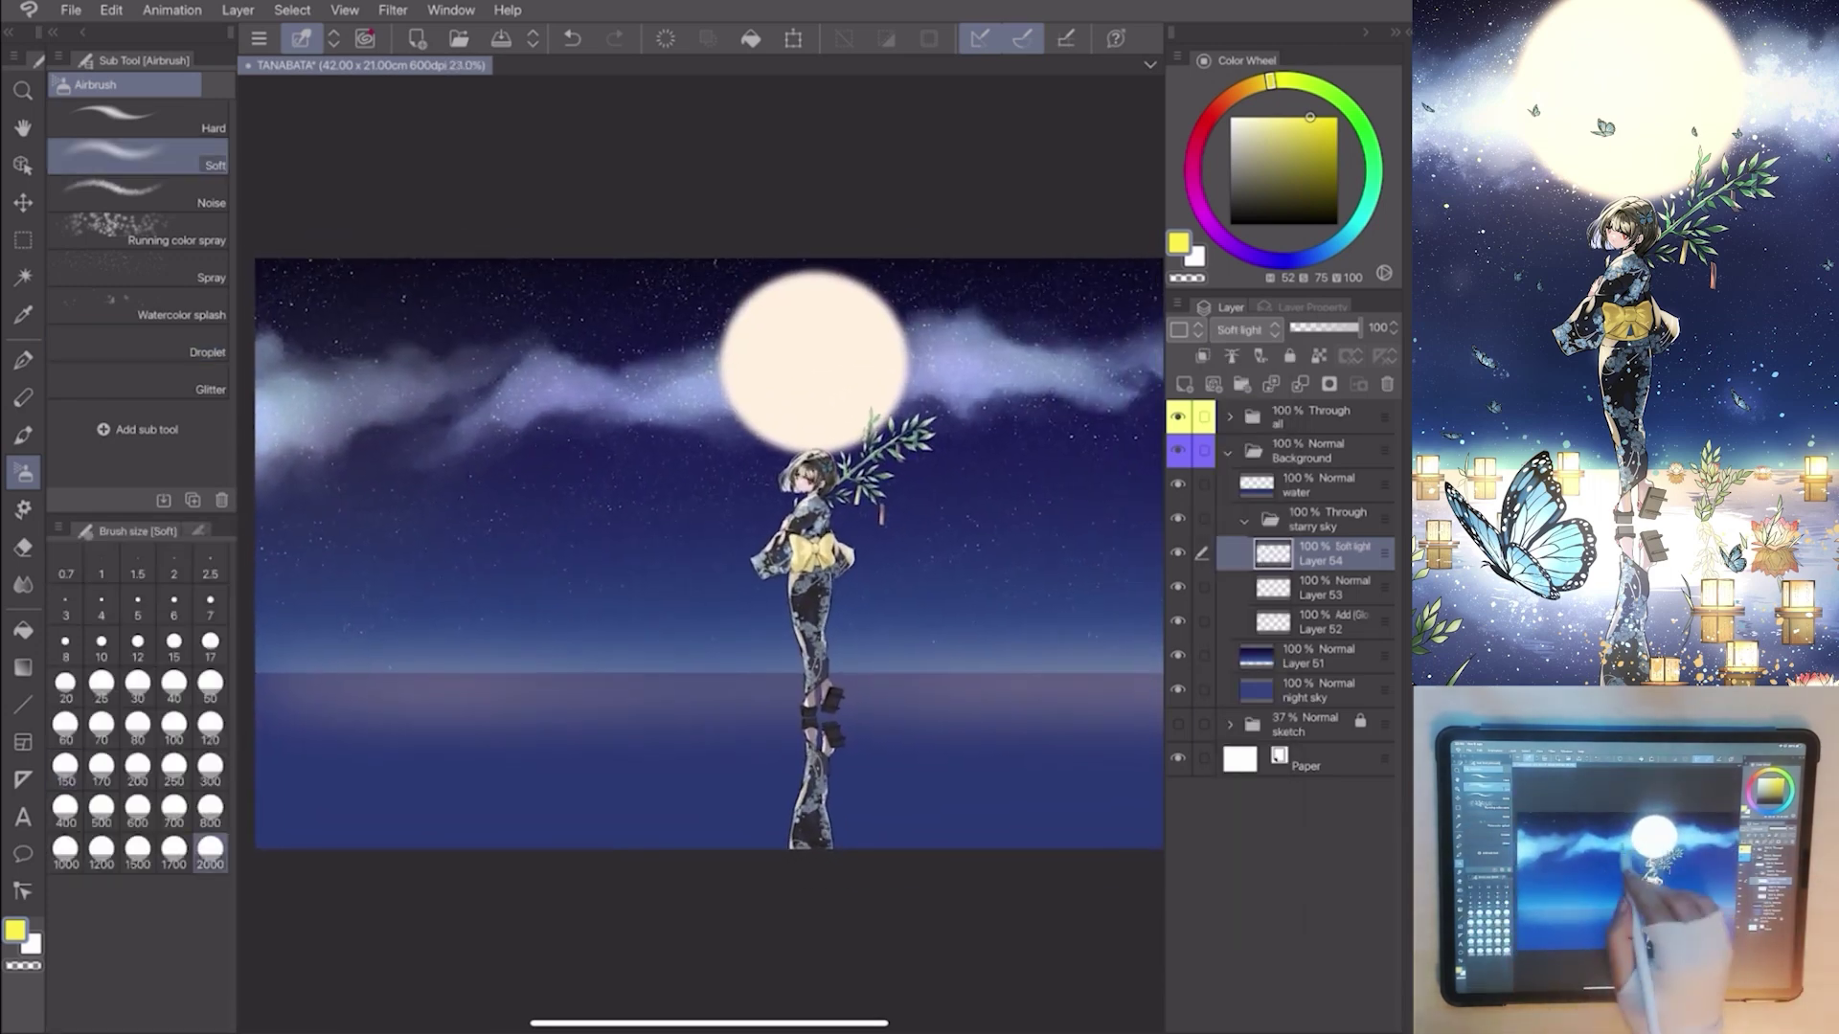
pyautogui.click(1194, 148)
pyautogui.click(1254, 118)
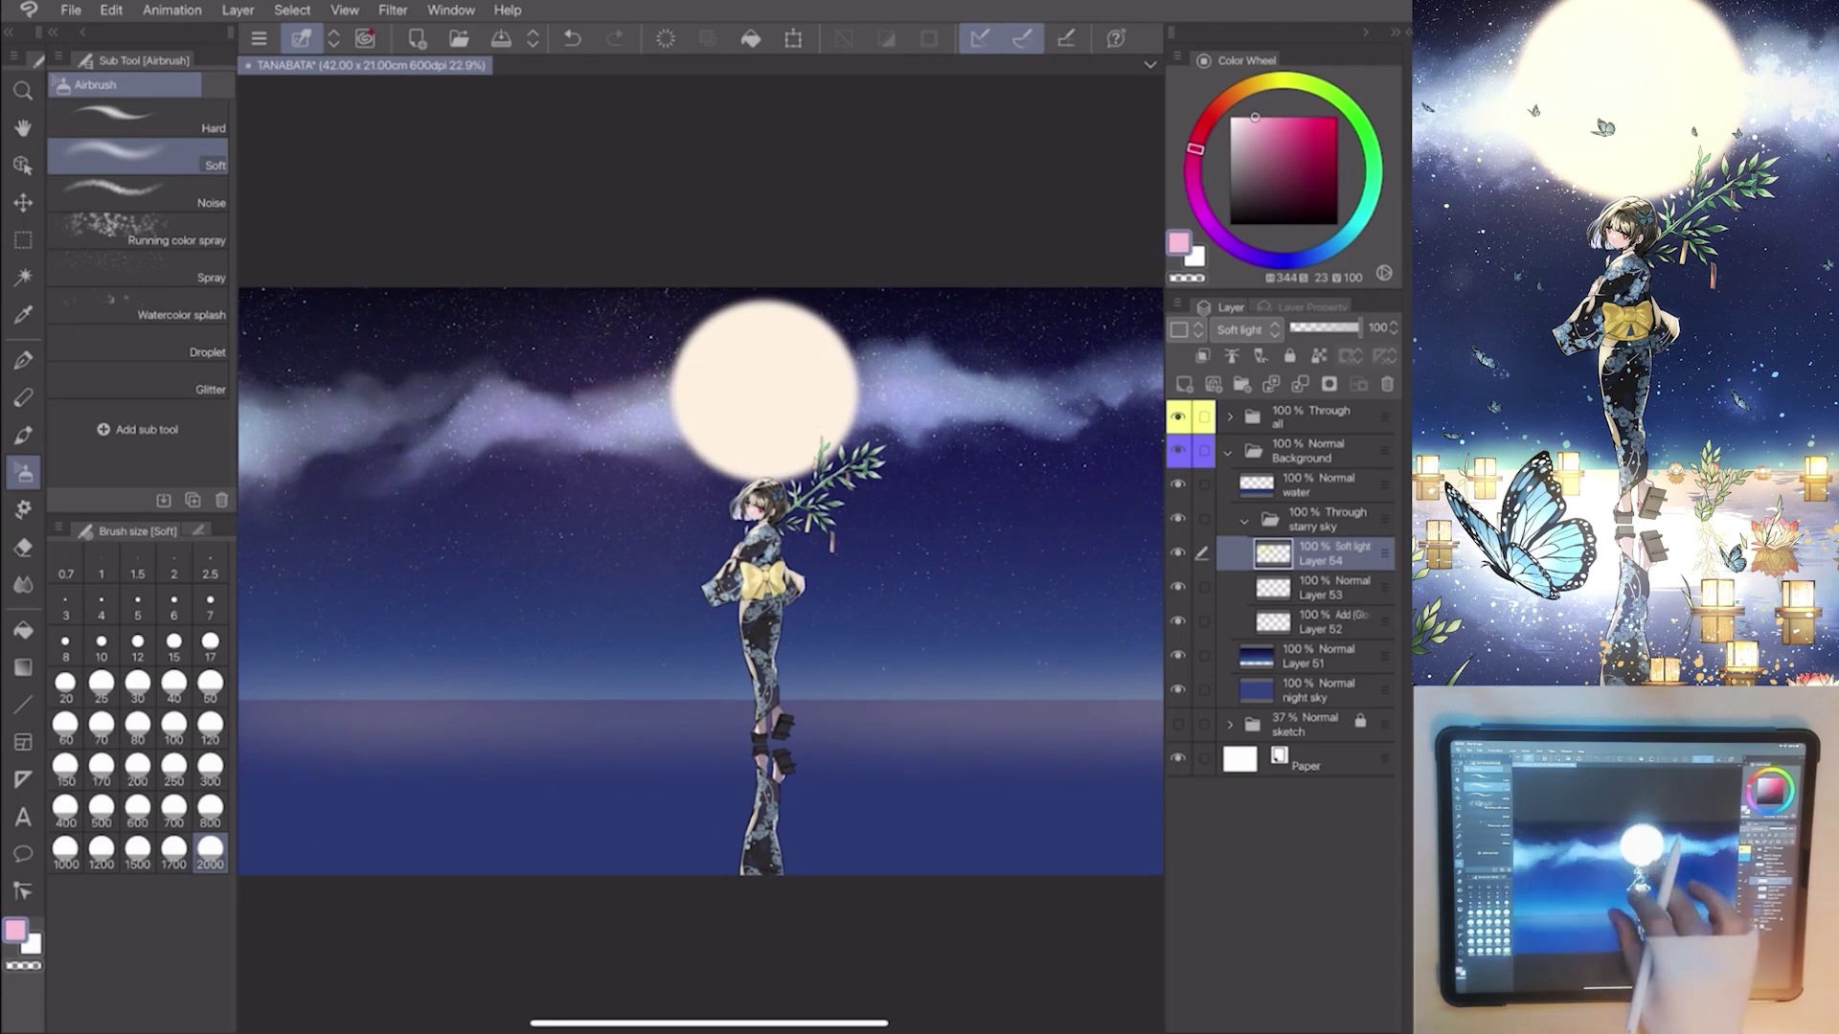
pyautogui.scroll(-1, 701, 575)
pyautogui.scroll(-1, 701, 560)
# Sample the moon's cream colour, saturate it slightly, and add Layer 55.
pyautogui.keyDown('alt'); pyautogui.click(690, 404); pyautogui.keyUp('alt')
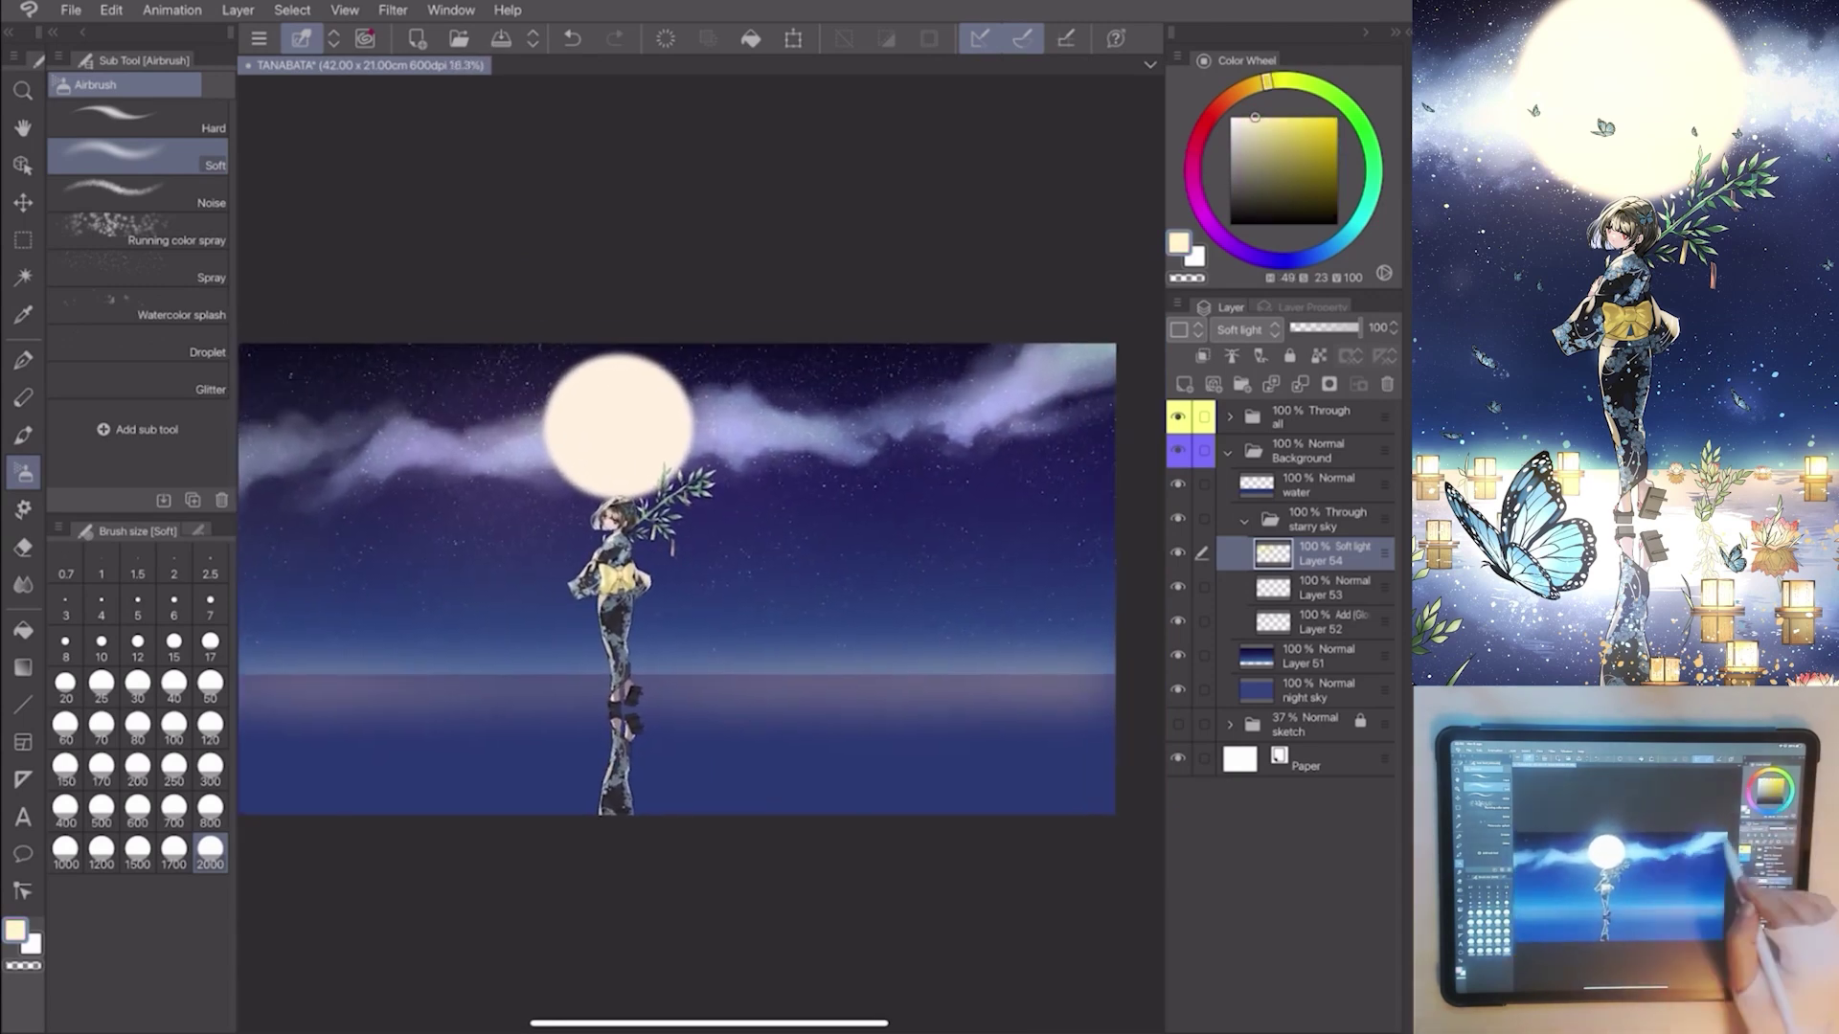
pyautogui.scroll(-1, 701, 560)
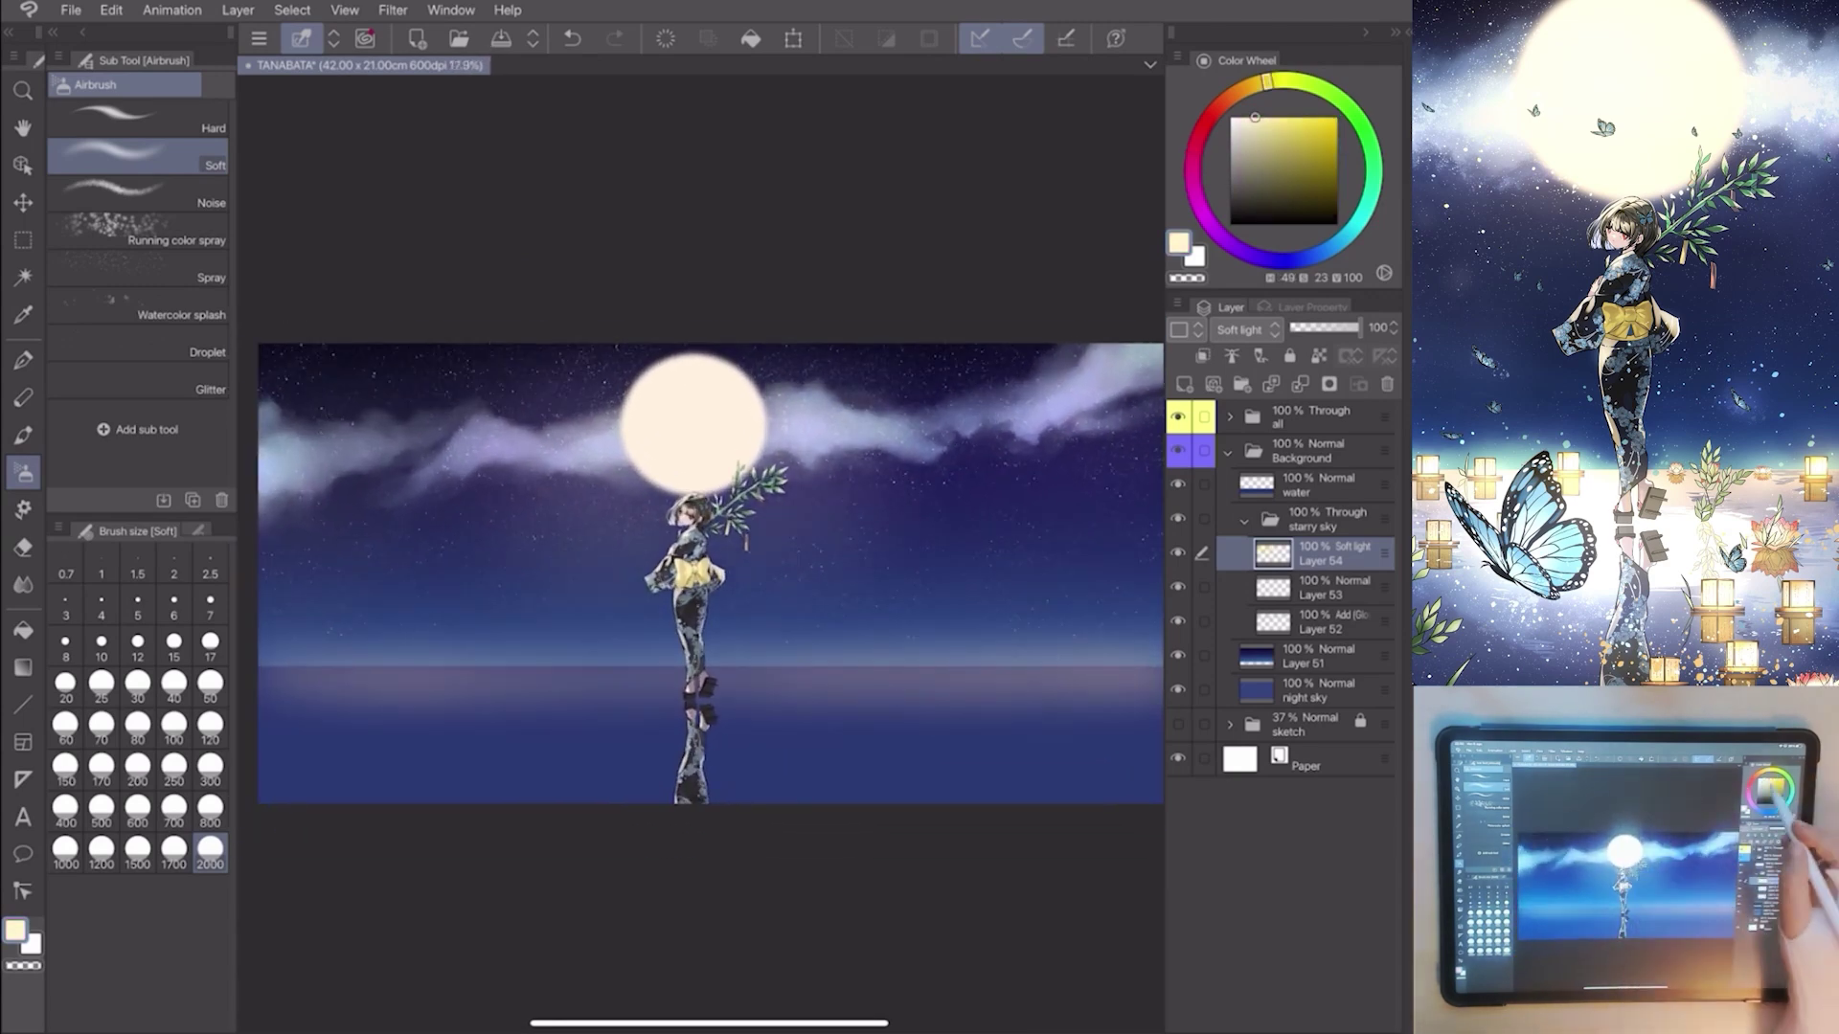
pyautogui.click(1266, 117)
pyautogui.moveTo(702, 575); pyautogui.dragTo(690, 563)
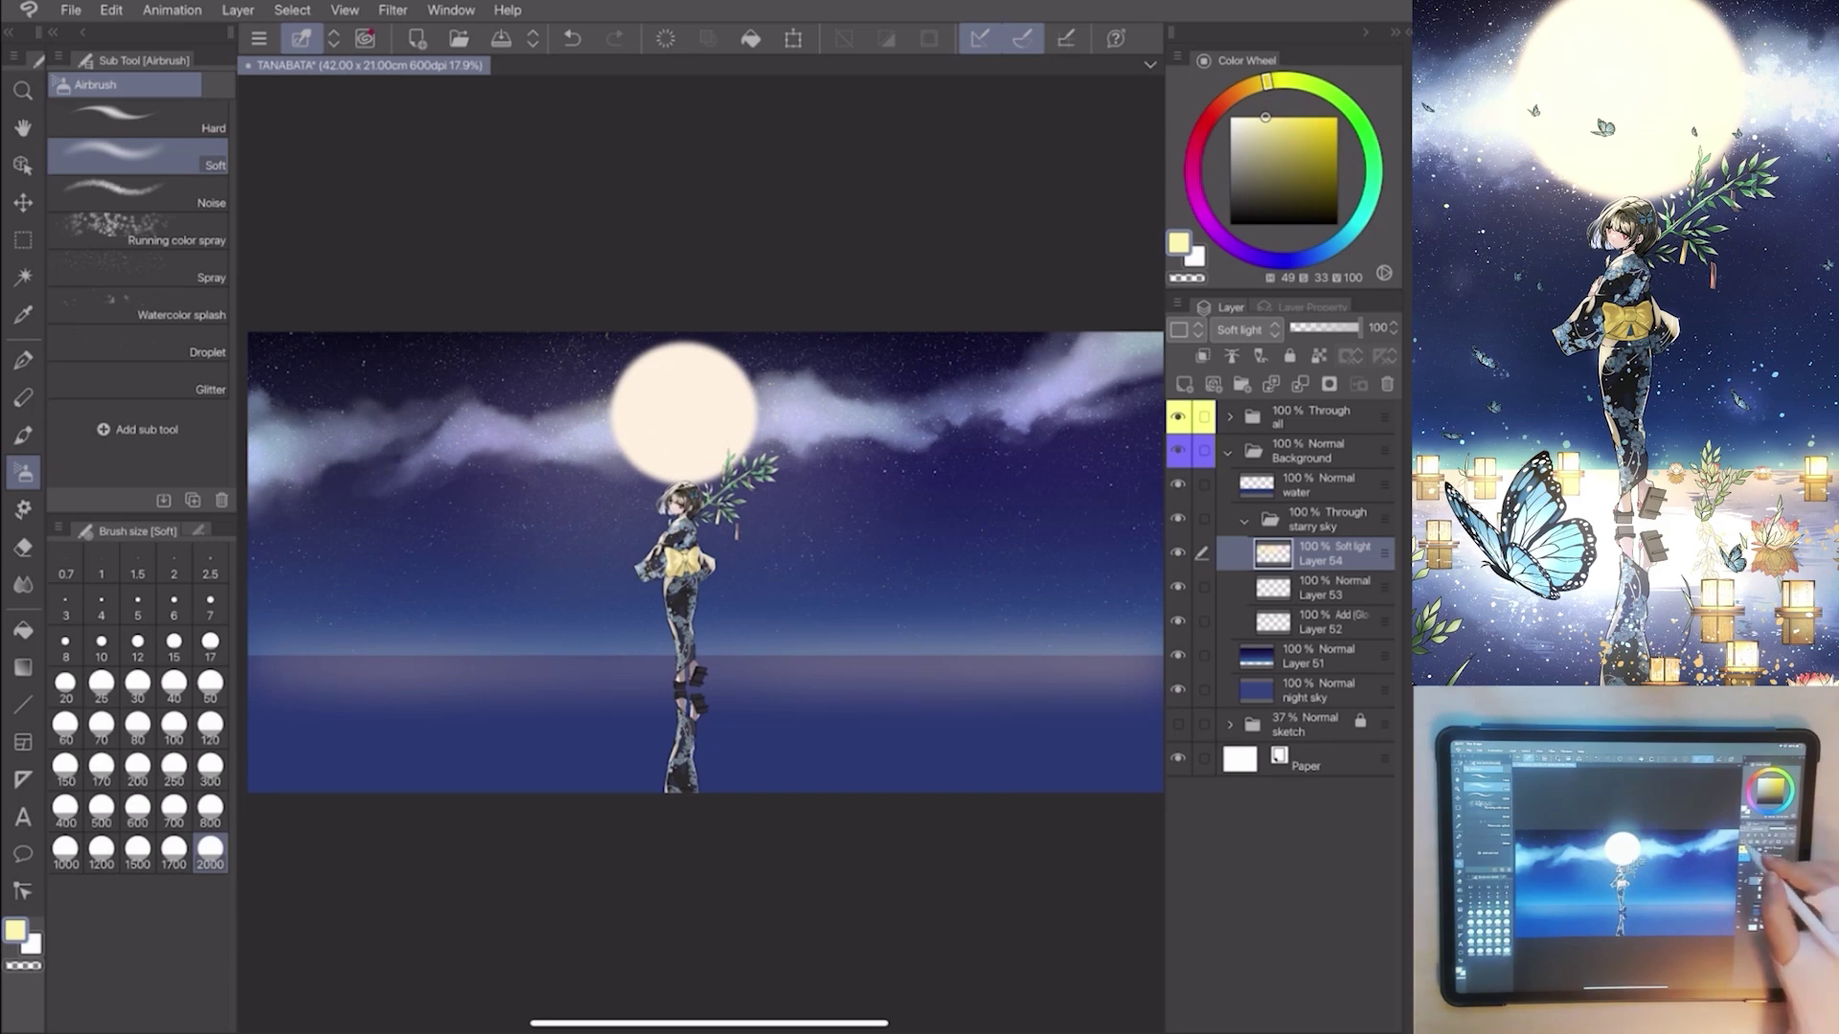
pyautogui.click(1203, 355)
pyautogui.click(1243, 329)
# Set Layer 55 to Add (Glow) and pick the Watercolor splash brush in pale cyan.
pyautogui.click(1251, 611)
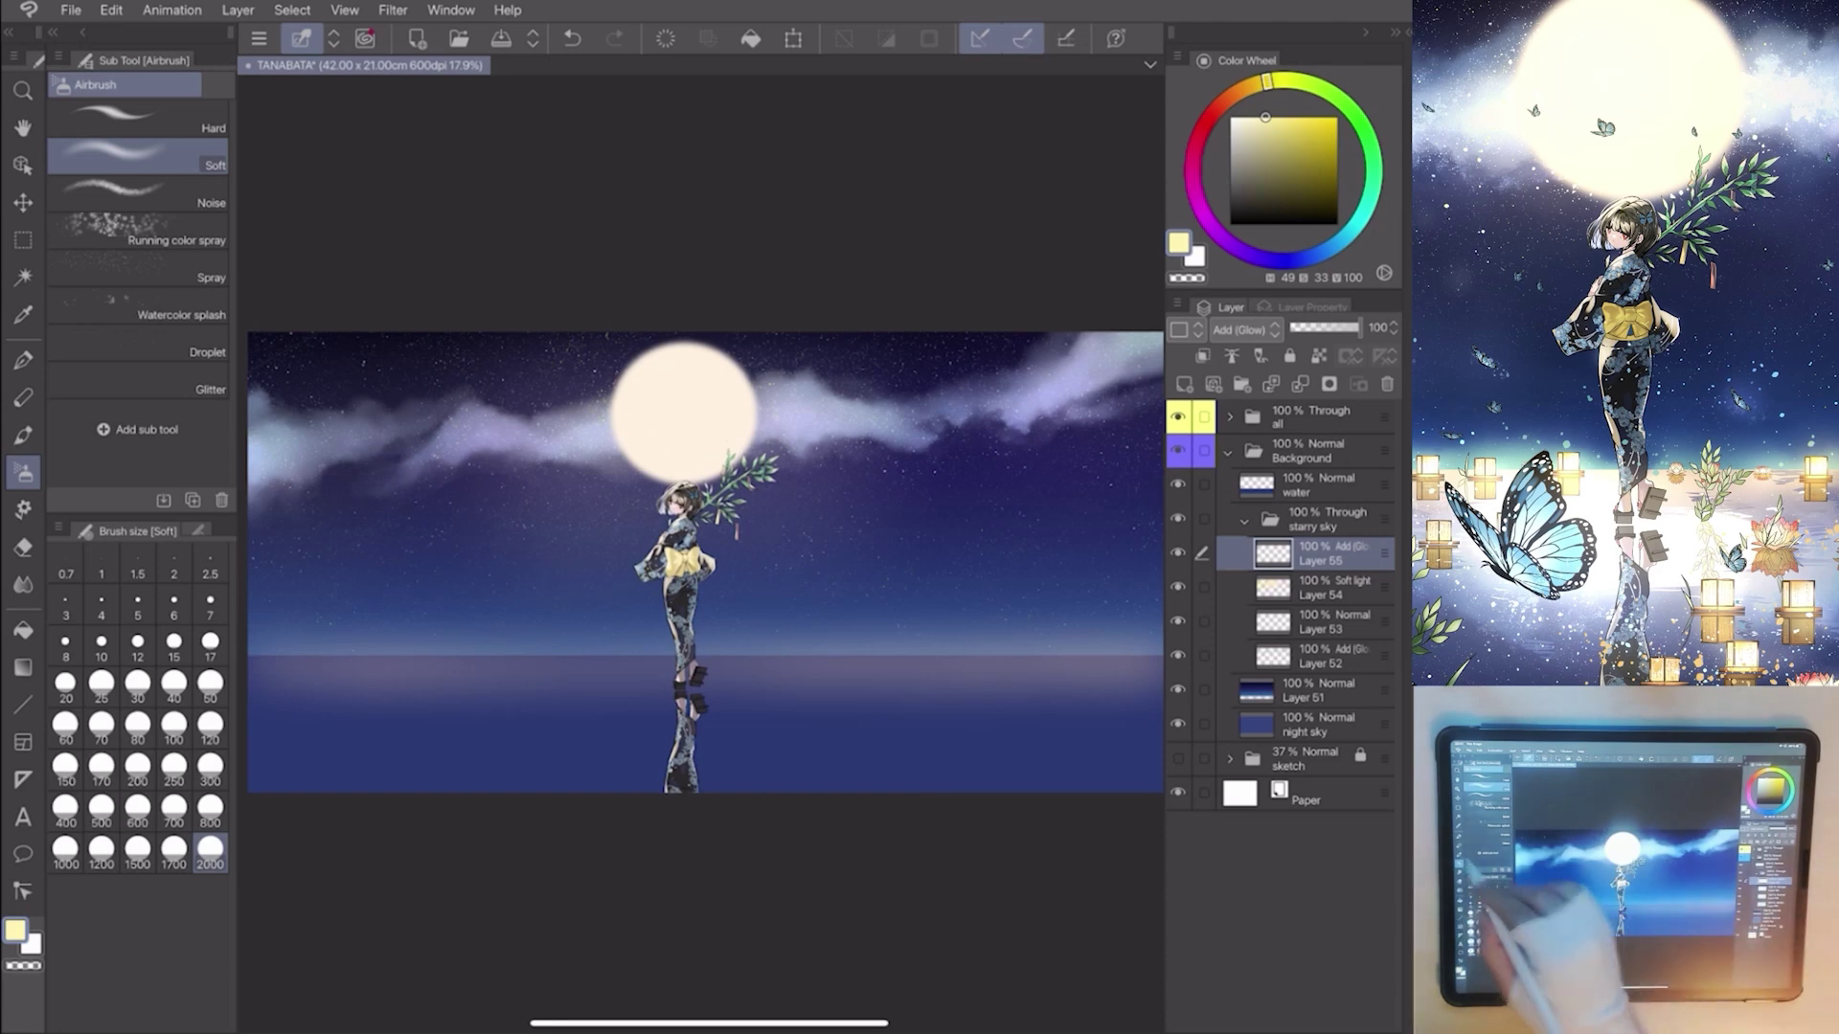
pyautogui.click(23, 433)
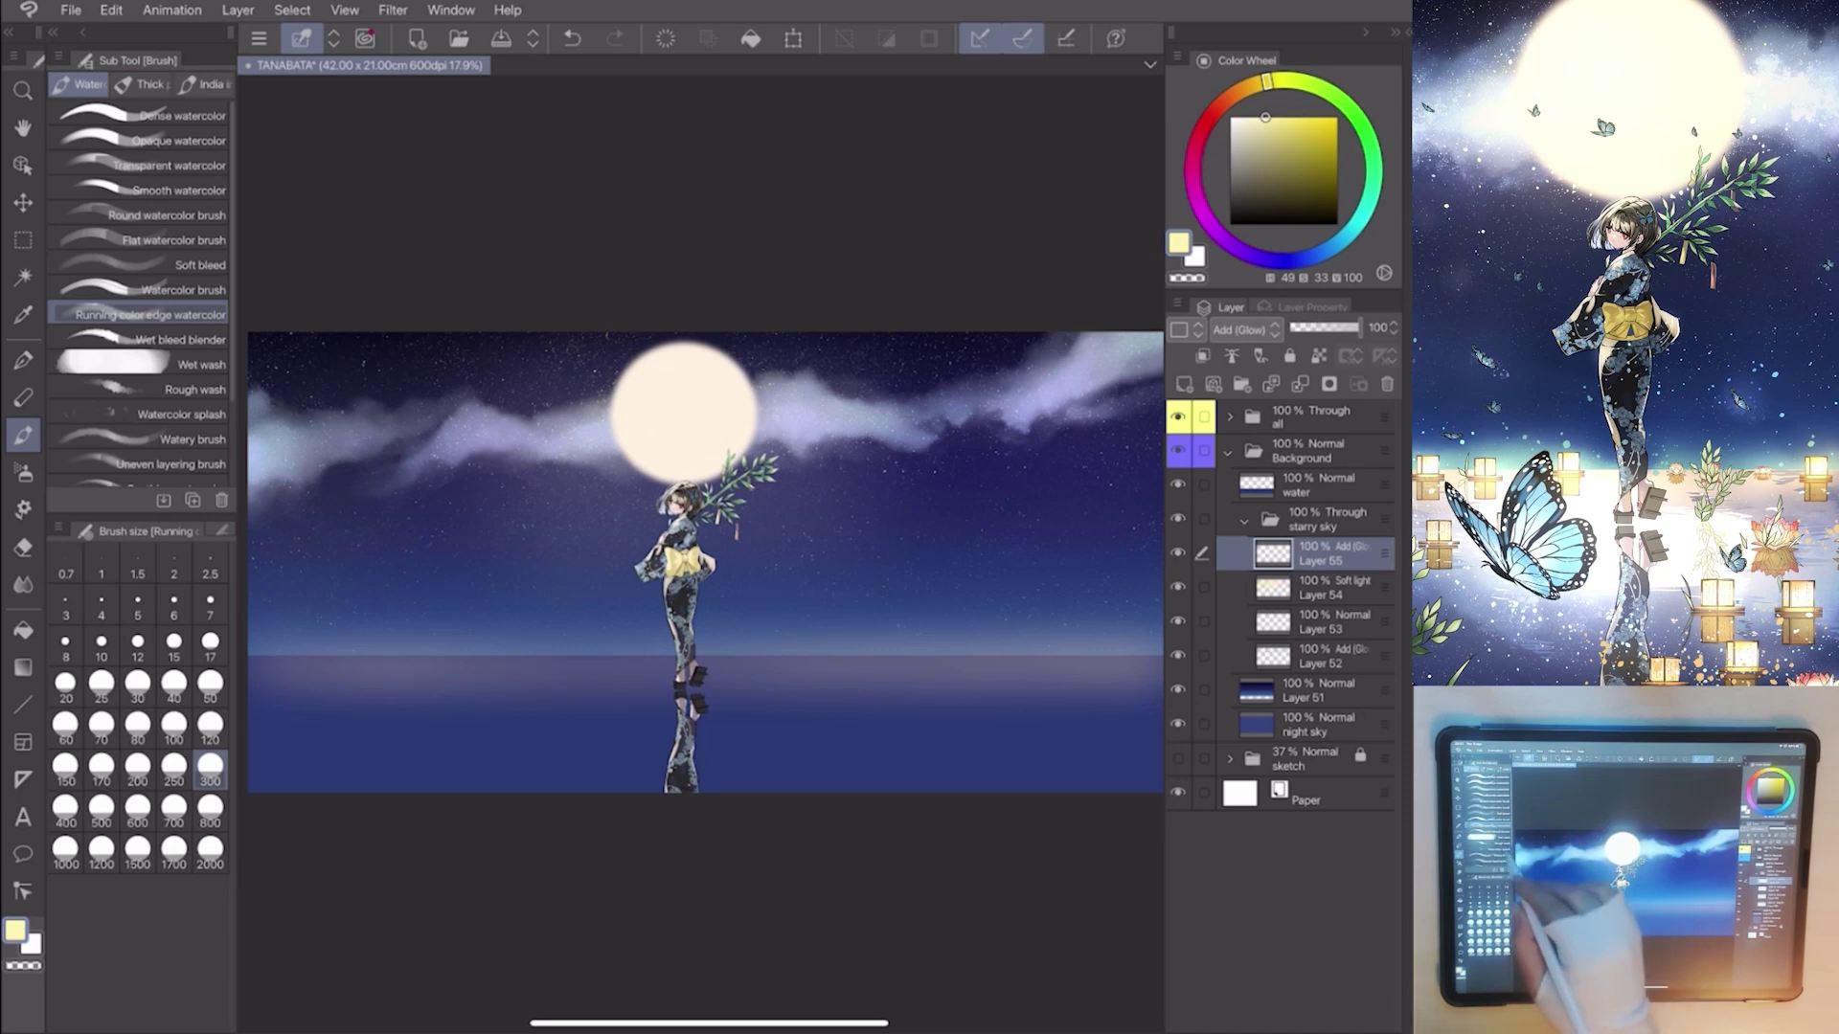
pyautogui.click(159, 415)
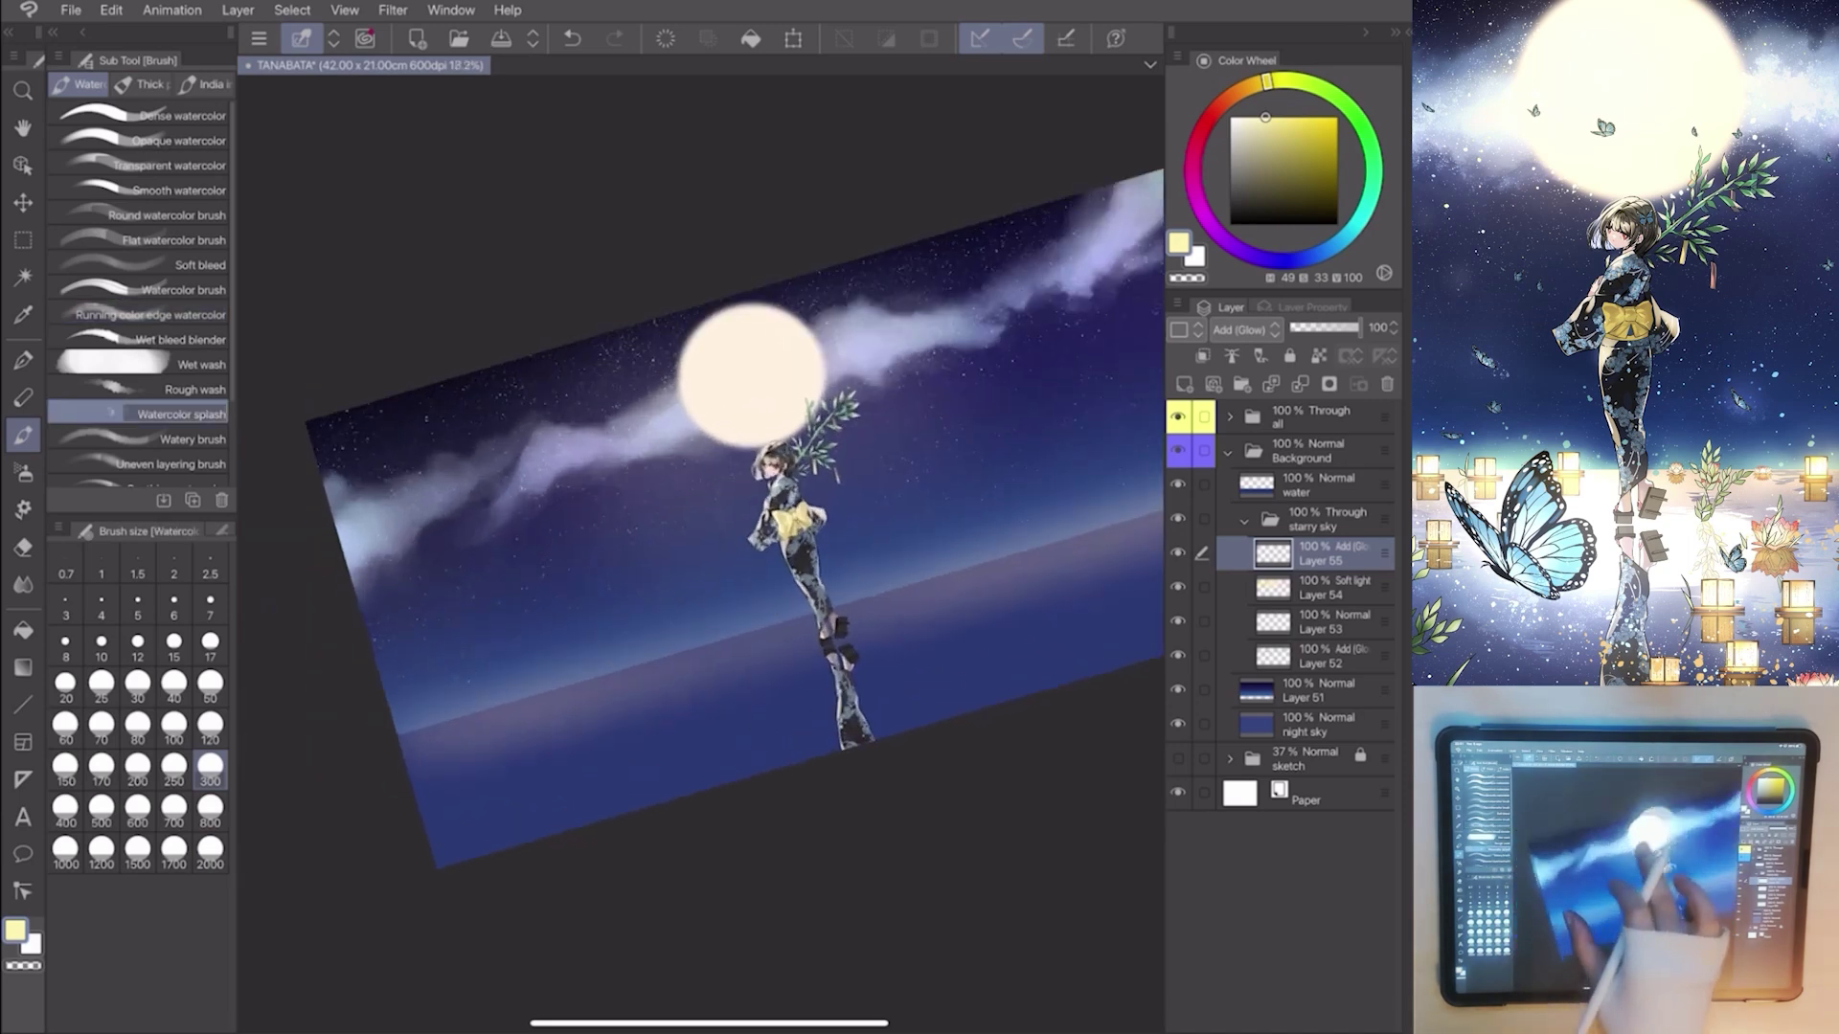
pyautogui.moveTo(704, 561); pyautogui.dragTo(732, 546)
pyautogui.scroll(3, 704, 561)
pyautogui.moveTo(1352, 131); pyautogui.dragTo(1293, 88)
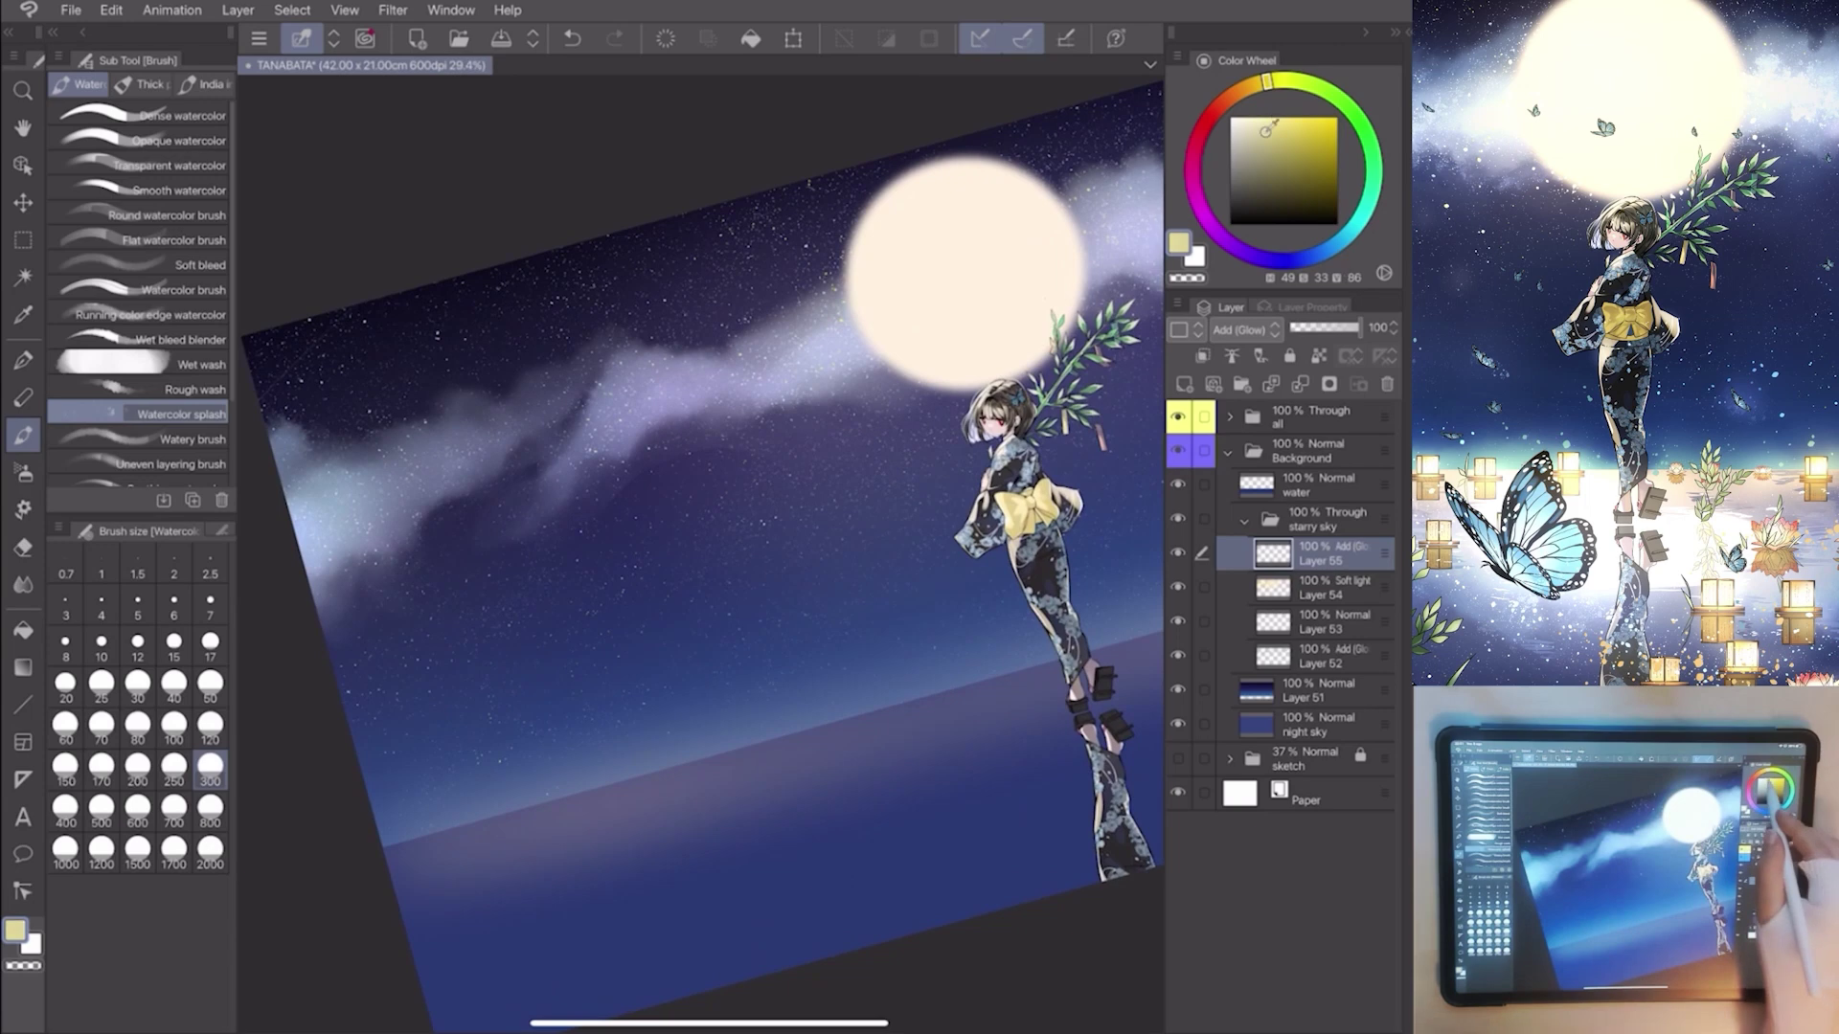
pyautogui.click(1239, 121)
# Spatter pale sparkles at the cloud band's left end and enlarge the particles.
pyautogui.moveTo(324, 453); pyautogui.dragTo(295, 511)
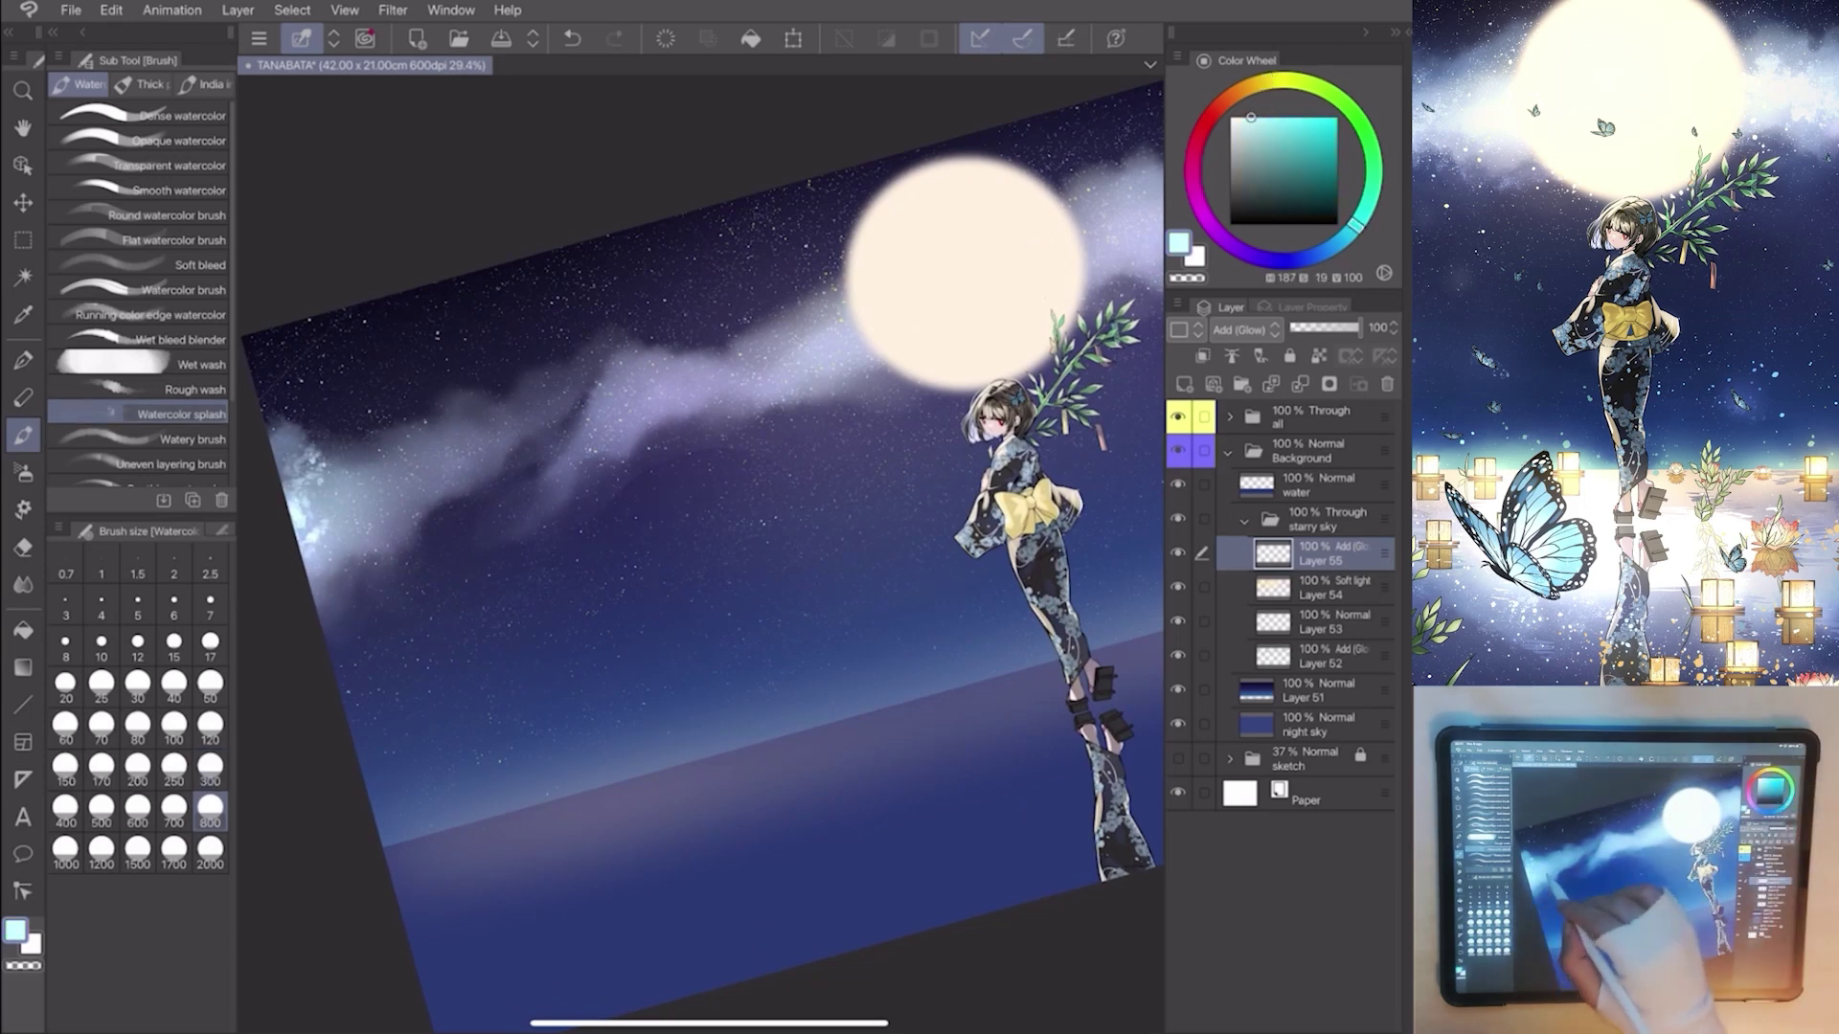
pyautogui.click(144, 531)
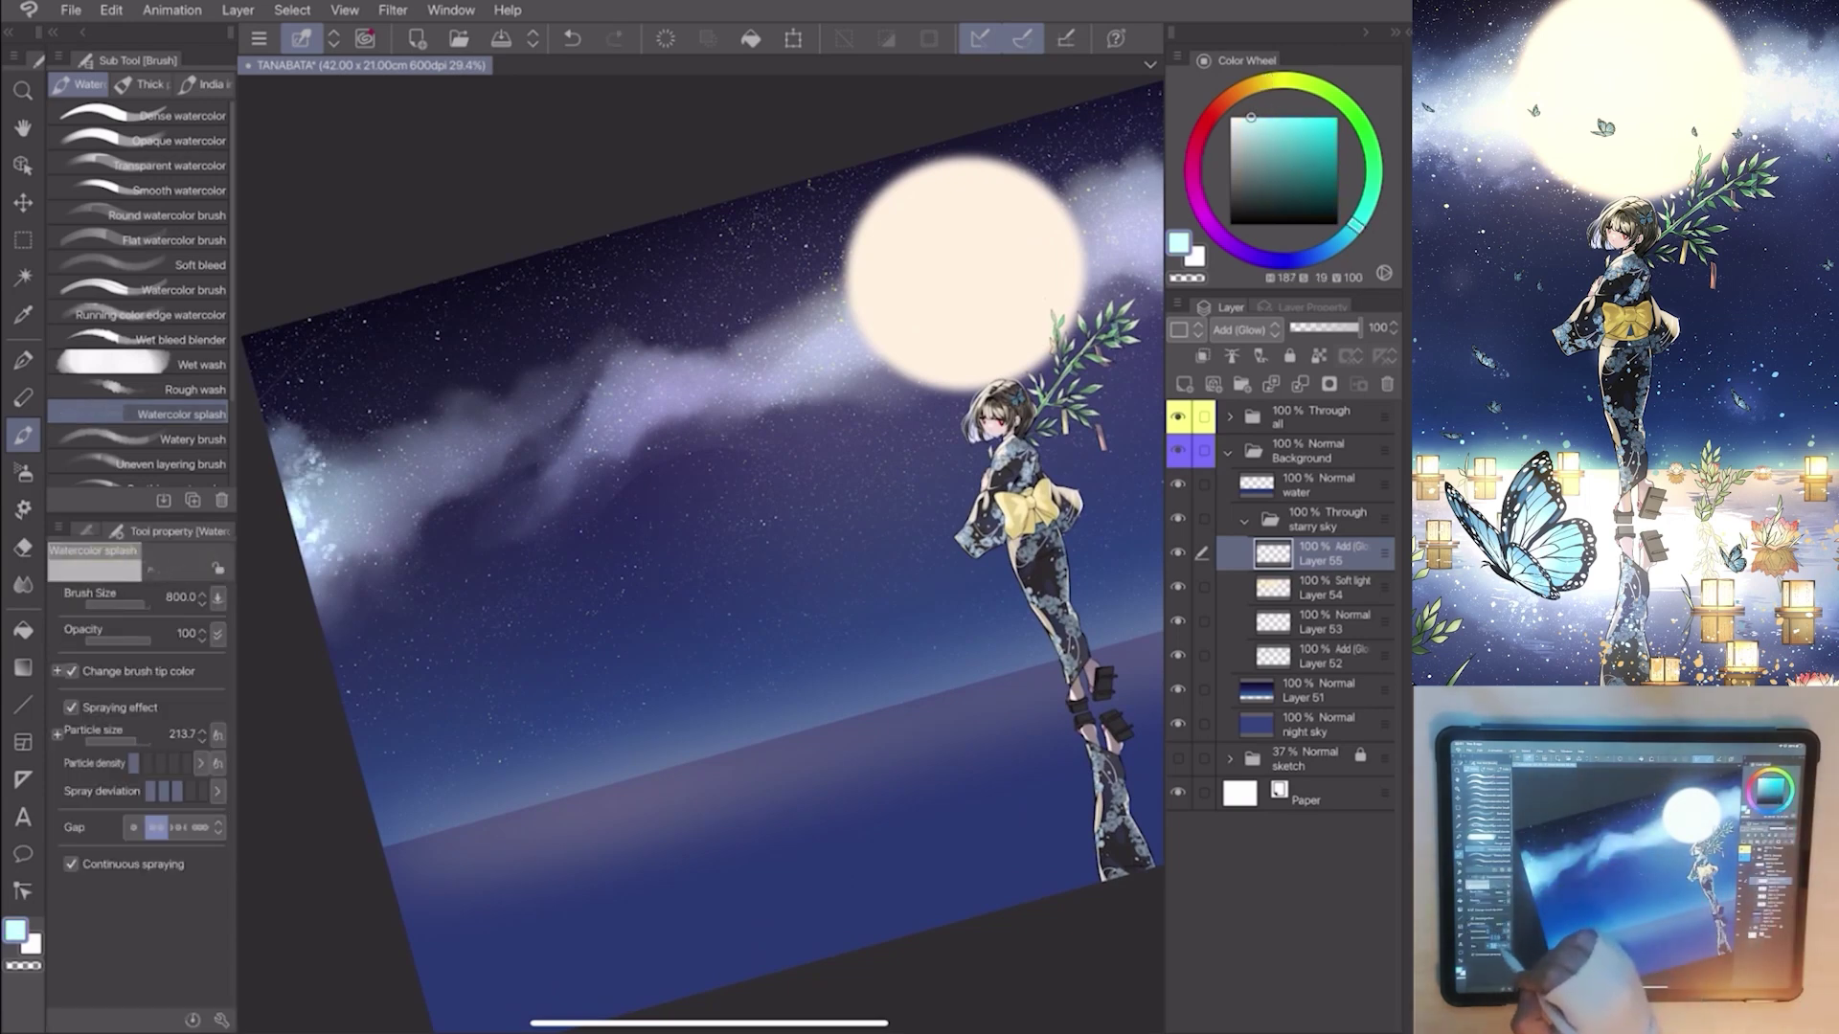
pyautogui.click(94, 530)
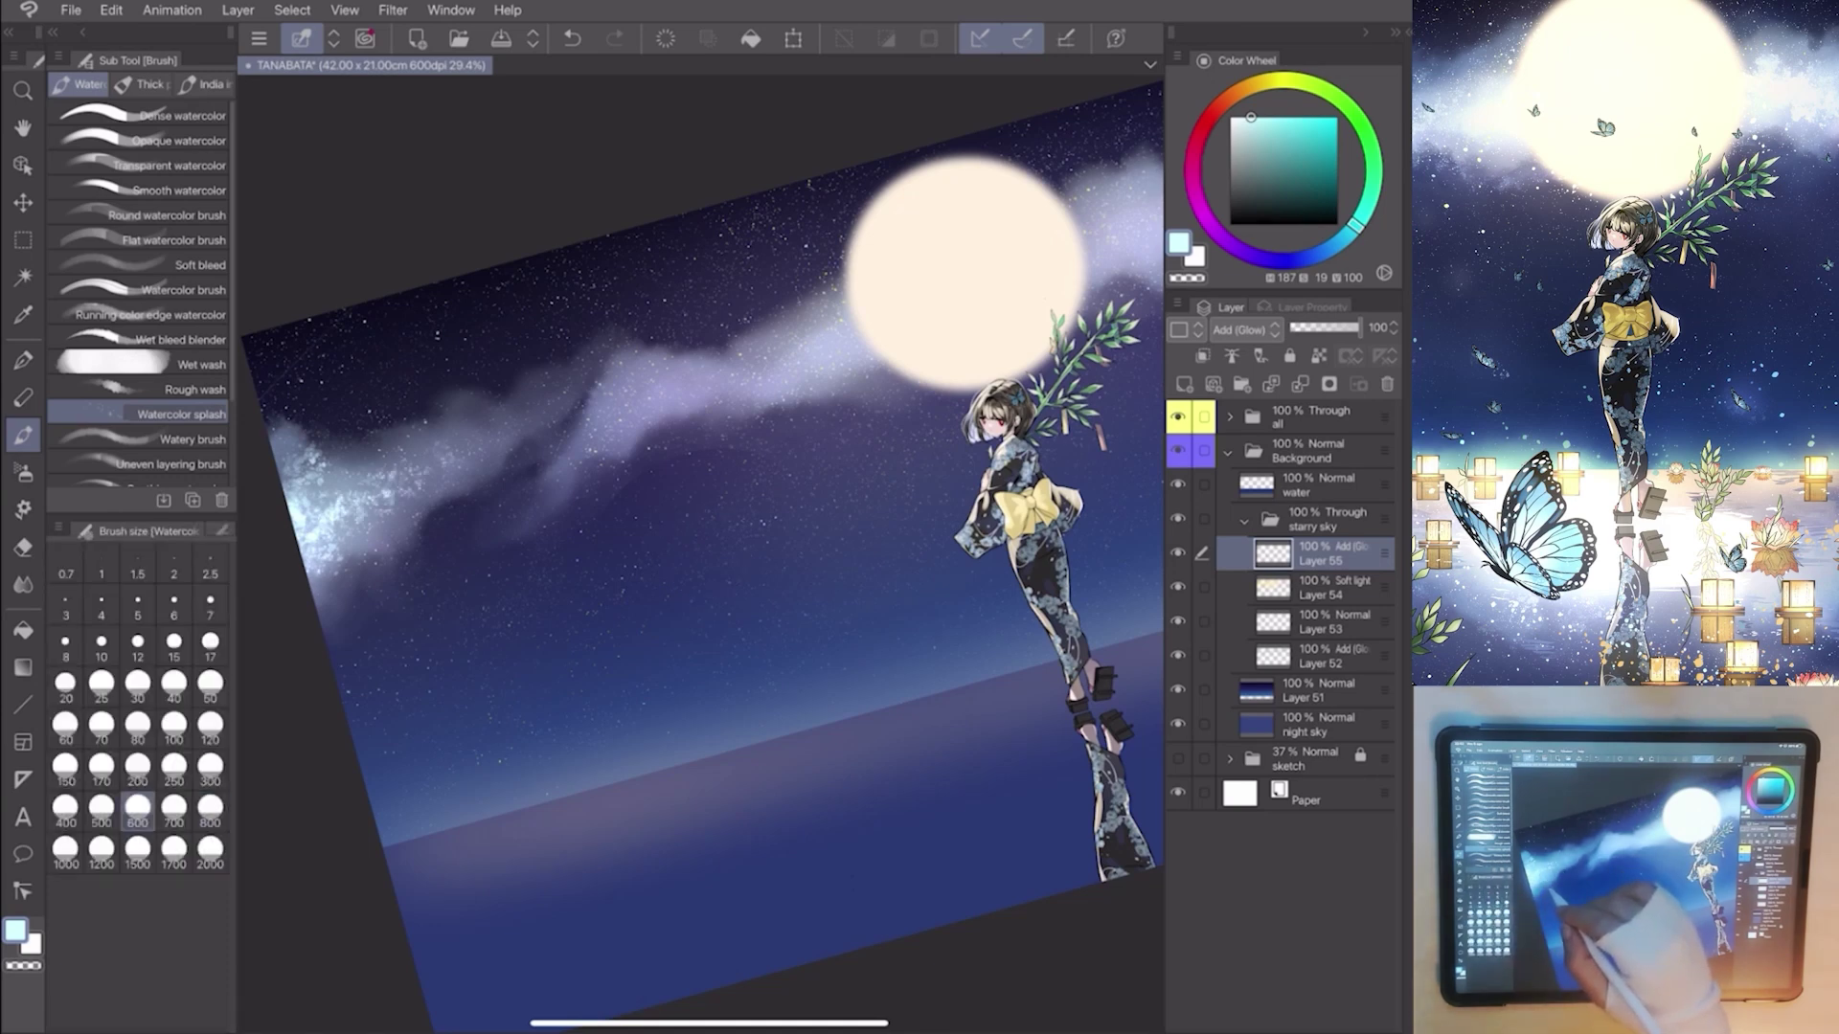
pyautogui.click(143, 529)
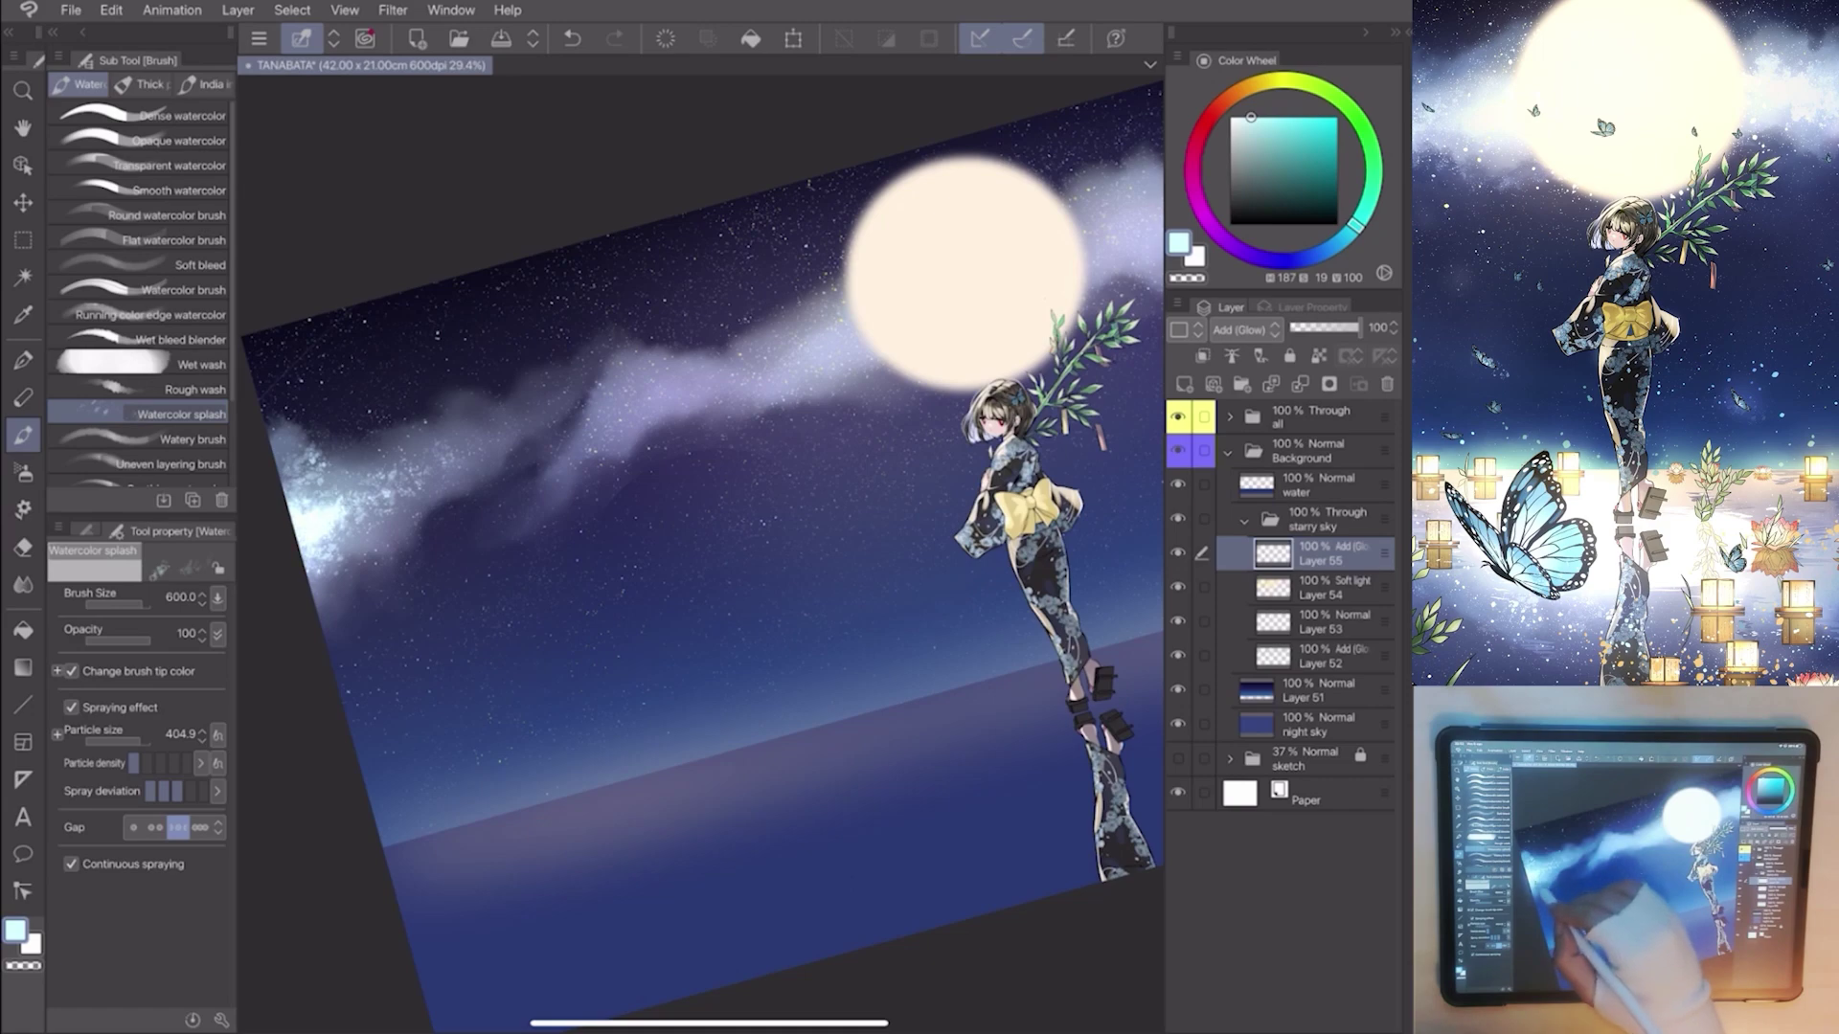
pyautogui.scroll(-2, 702, 556)
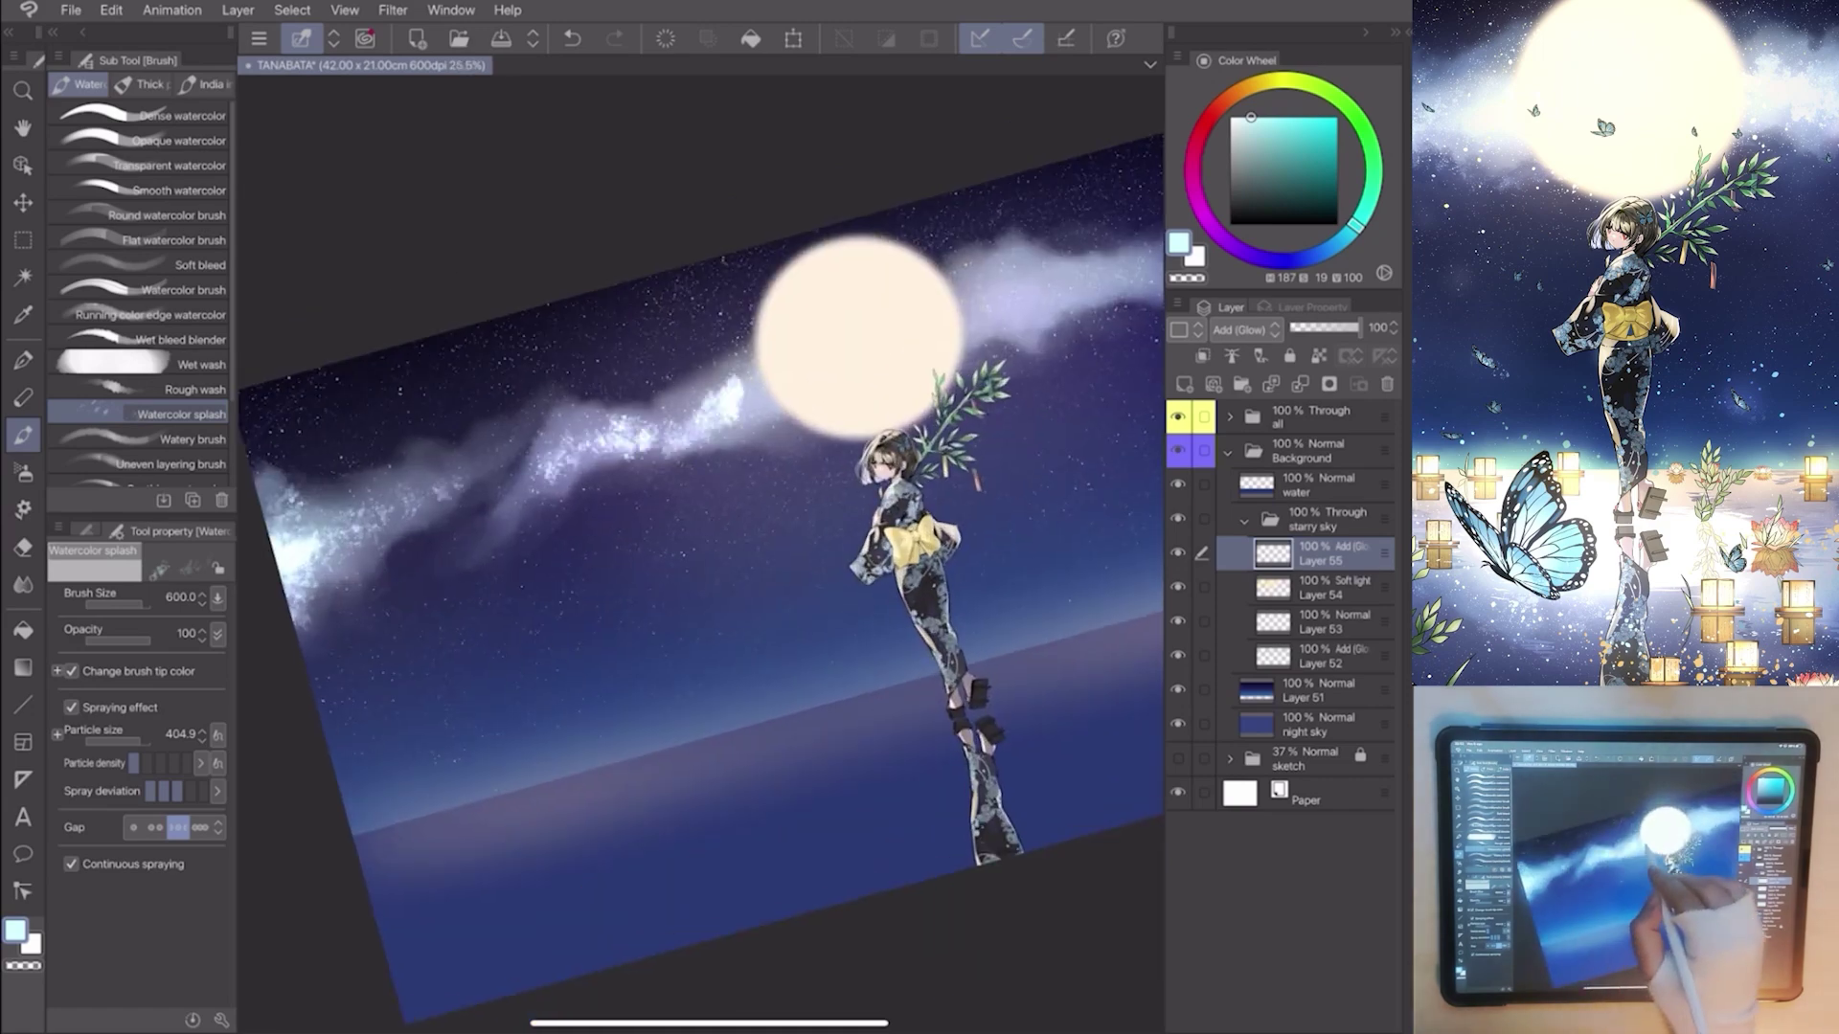
pyautogui.scroll(-2, 702, 574)
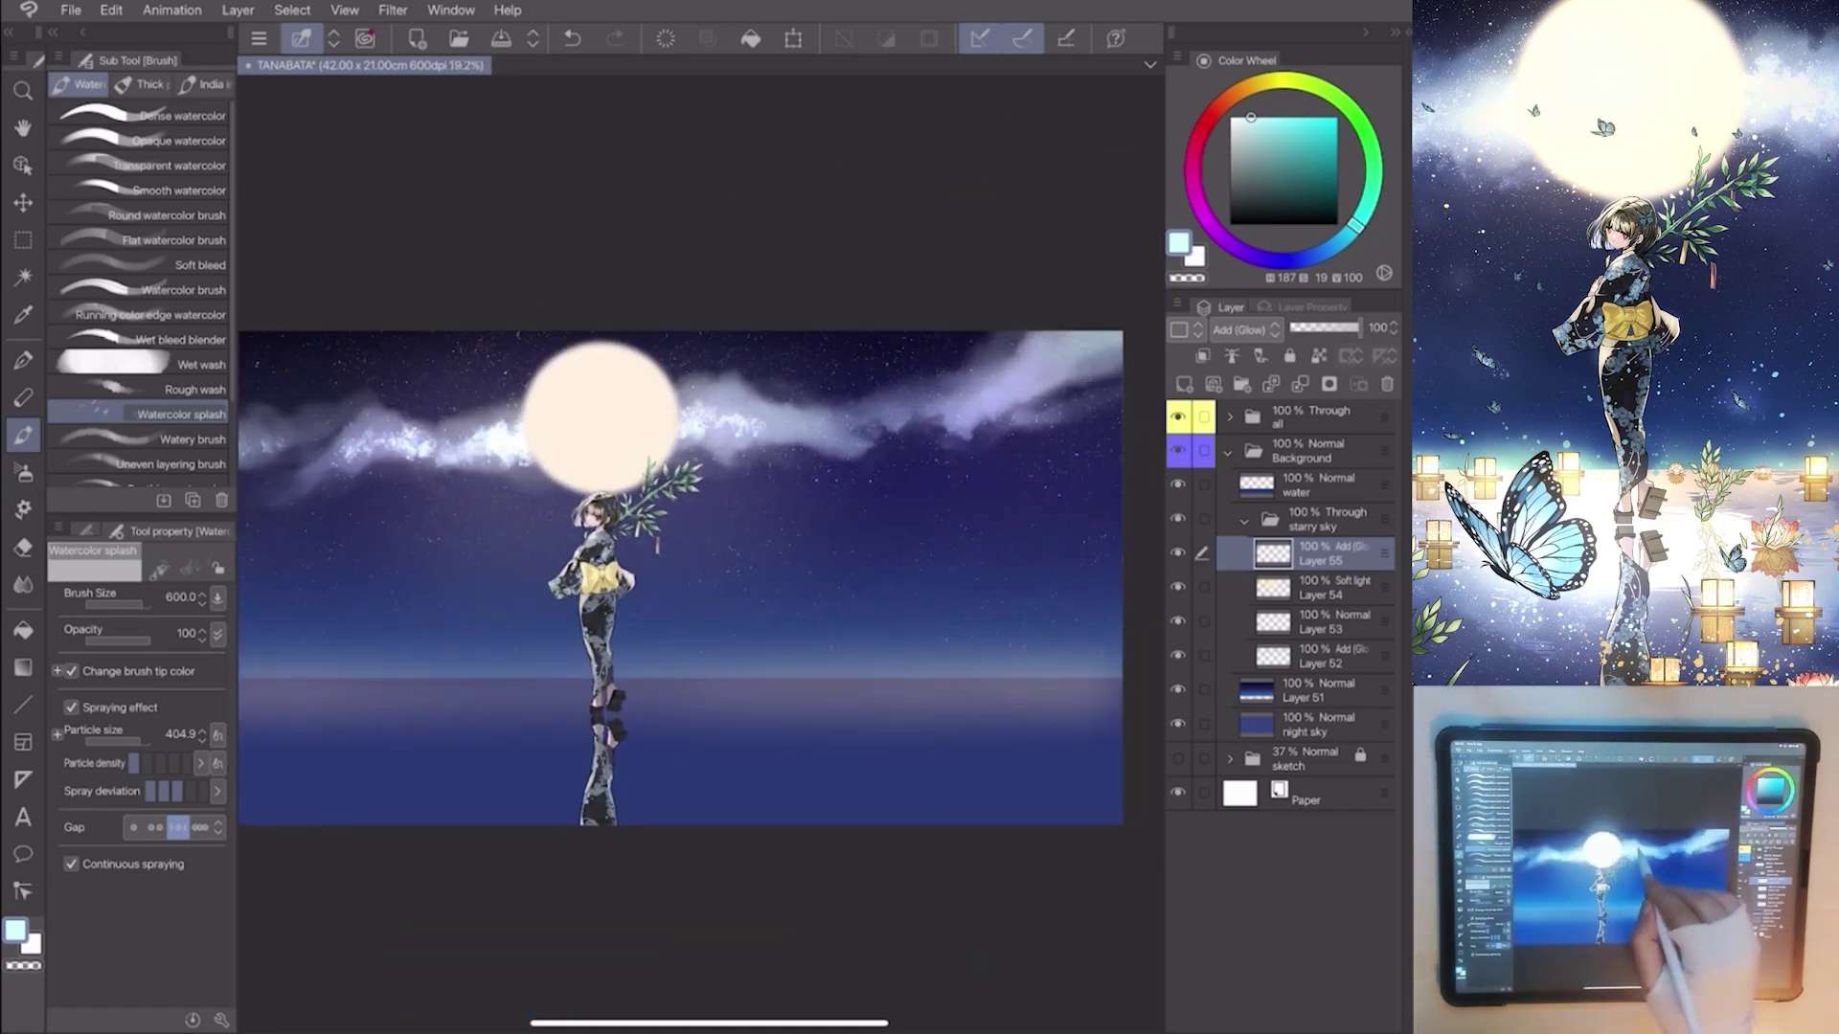
pyautogui.scroll(1, 684, 589)
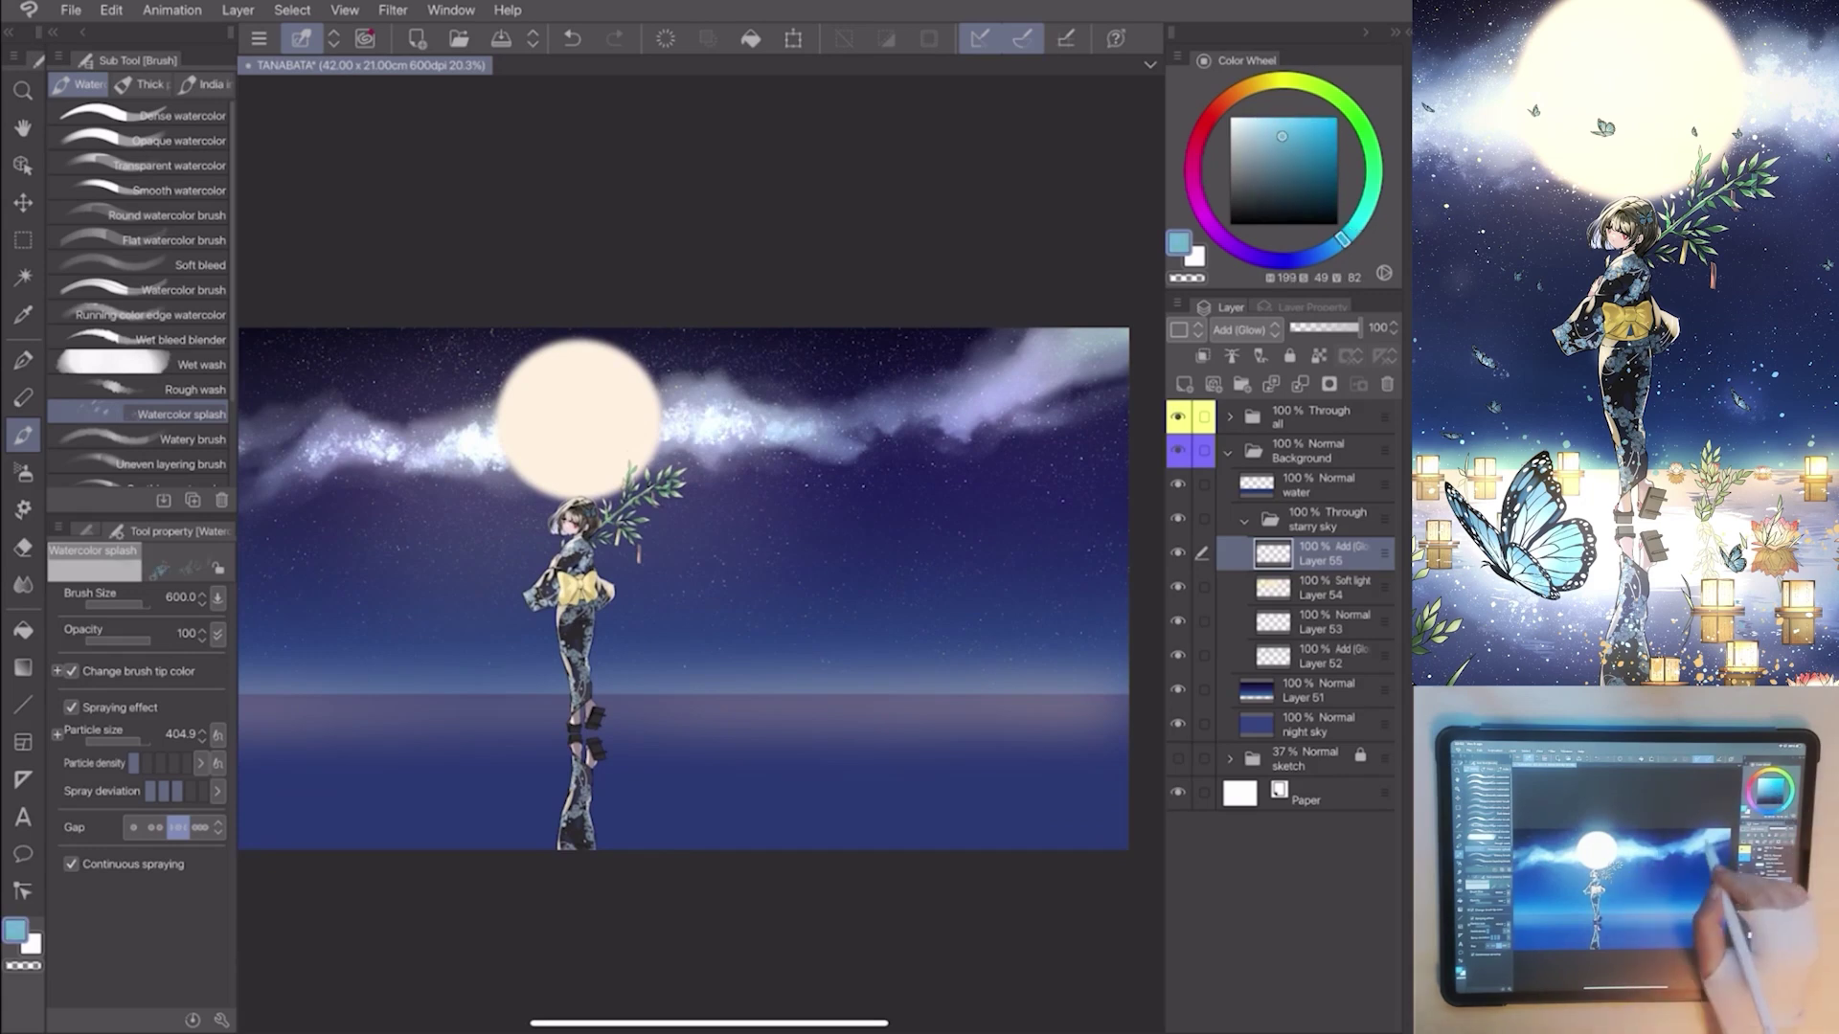
pyautogui.scroll(-3, 685, 590)
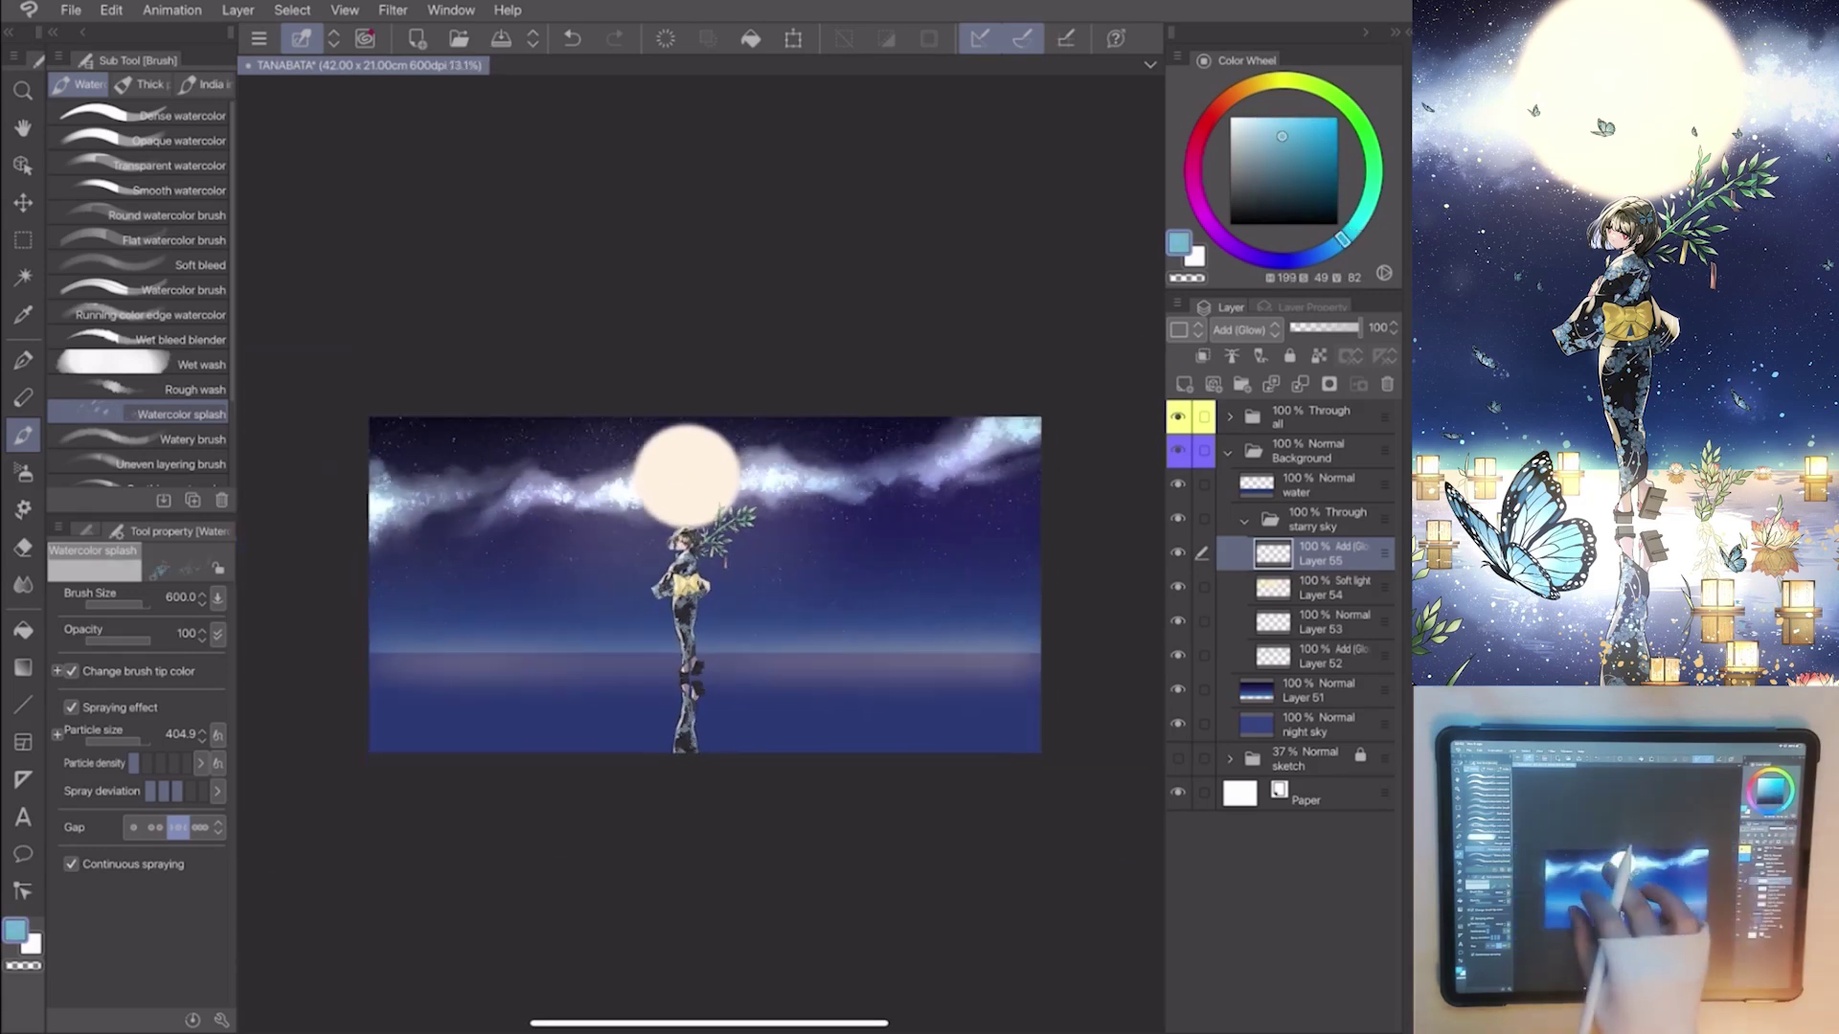
pyautogui.scroll(3, 701, 575)
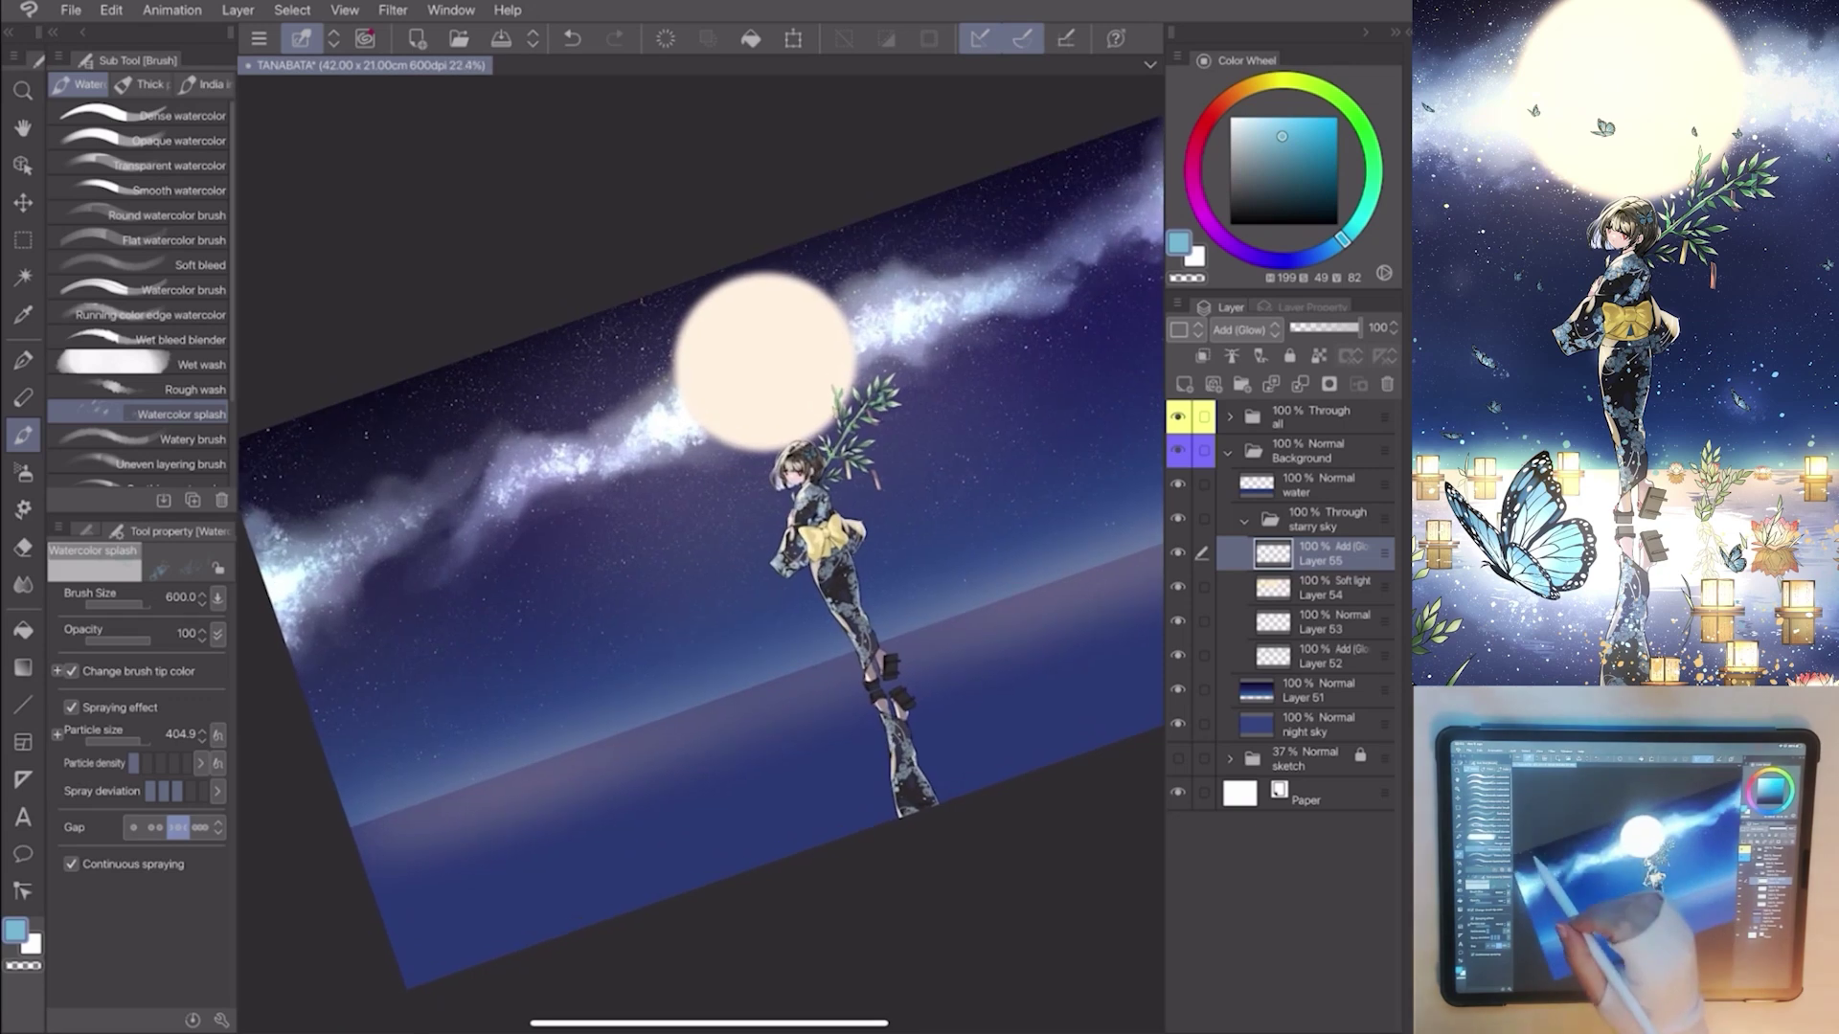
# Set the Wet bleed blender's colour stretch to 60 and pick pink-magenta.
pyautogui.click(158, 339)
pyautogui.click(144, 633)
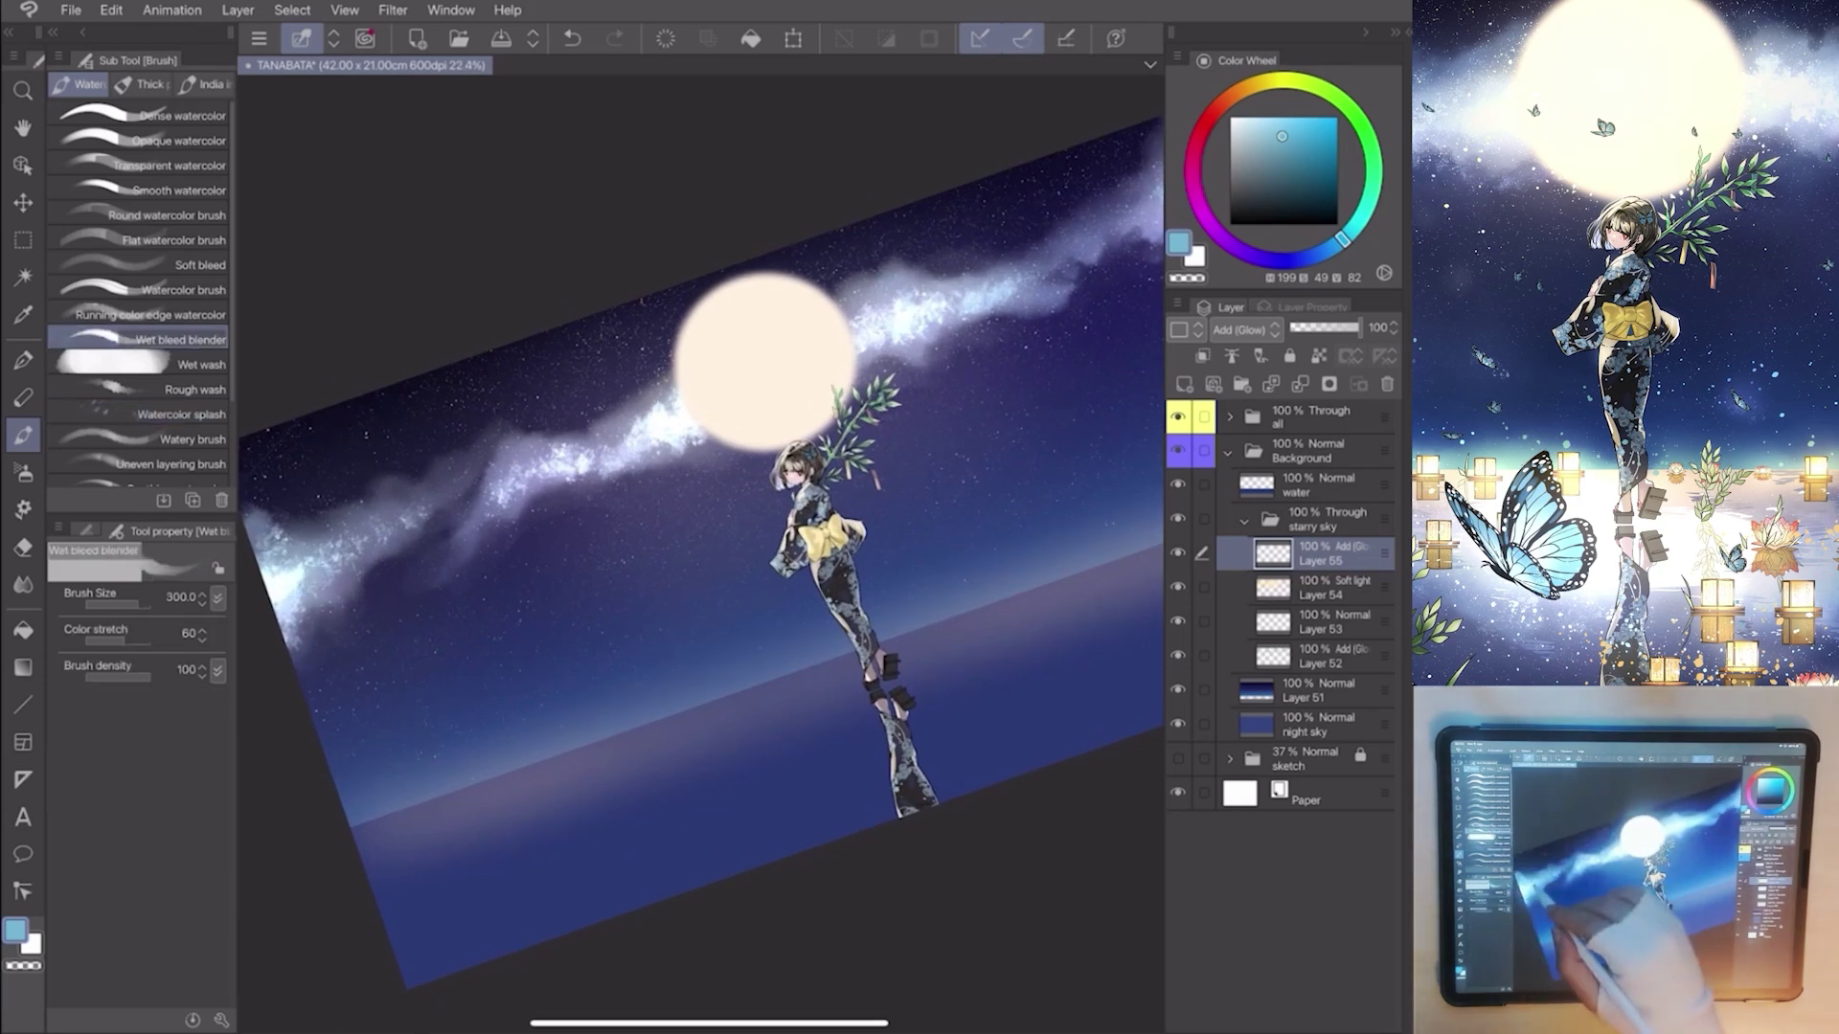
pyautogui.click(86, 530)
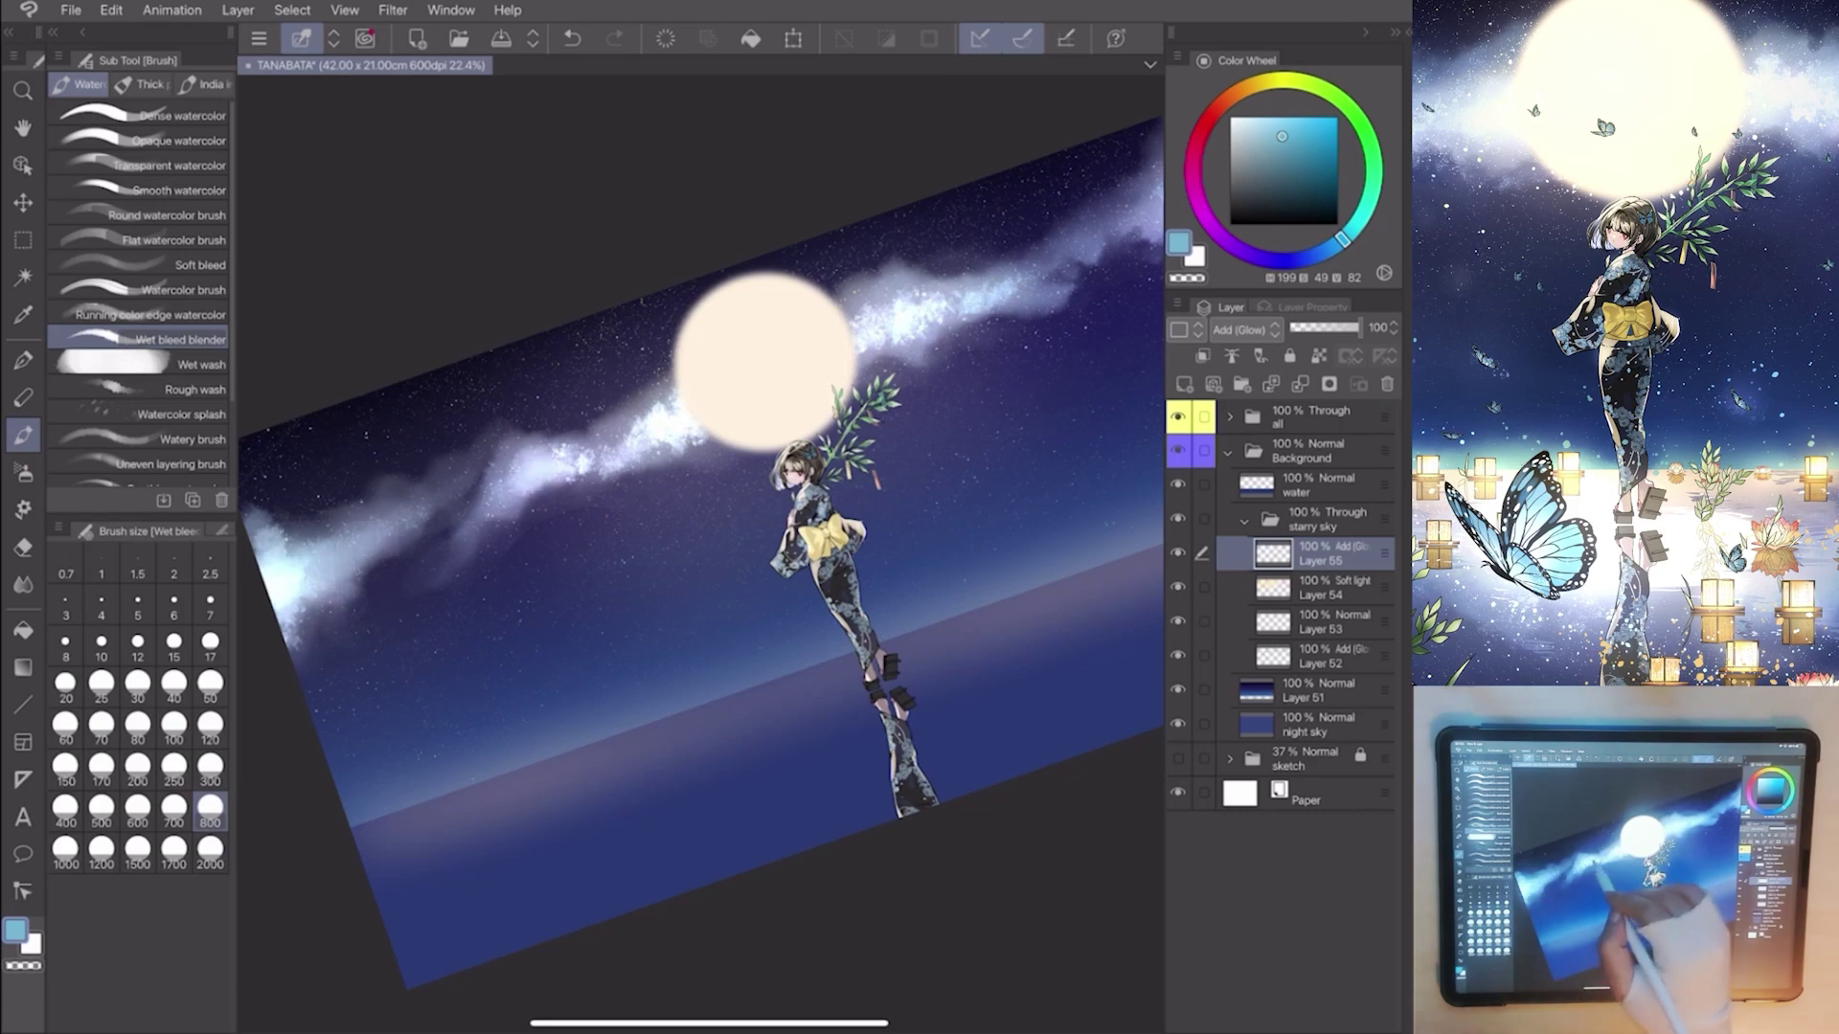
pyautogui.scroll(-2, 701, 547)
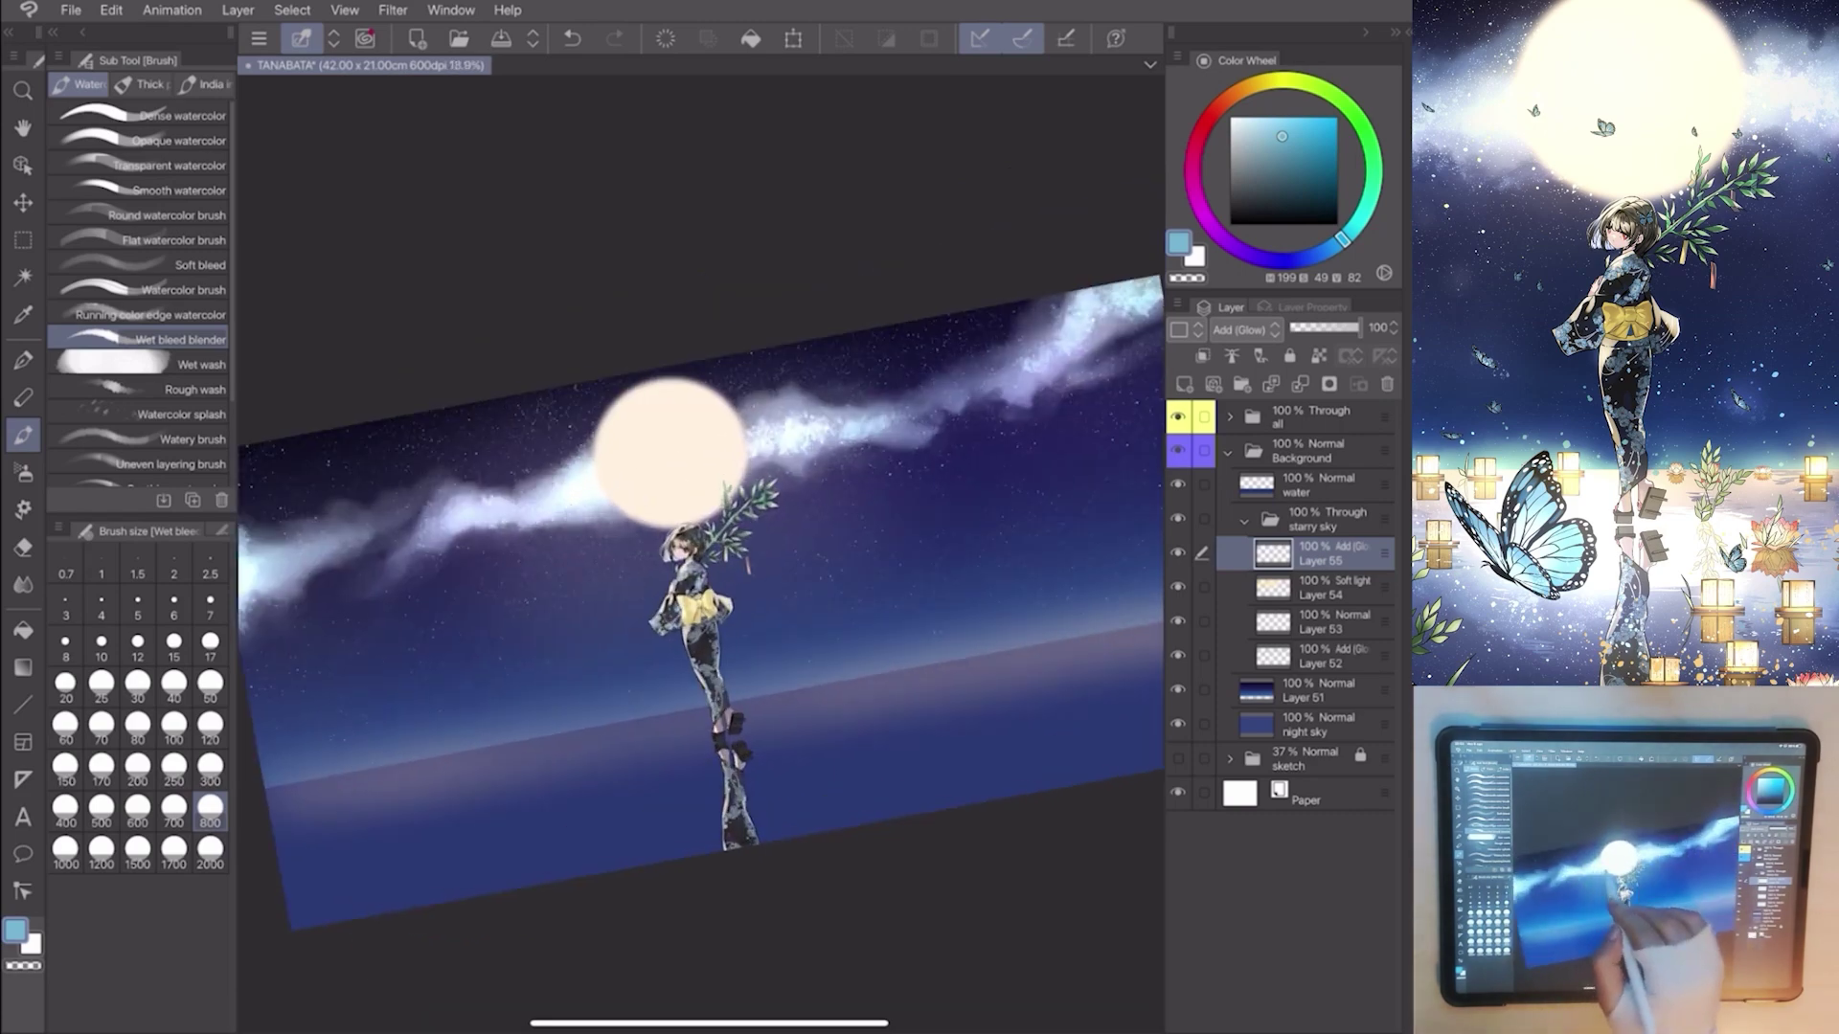
pyautogui.scroll(-2, 702, 618)
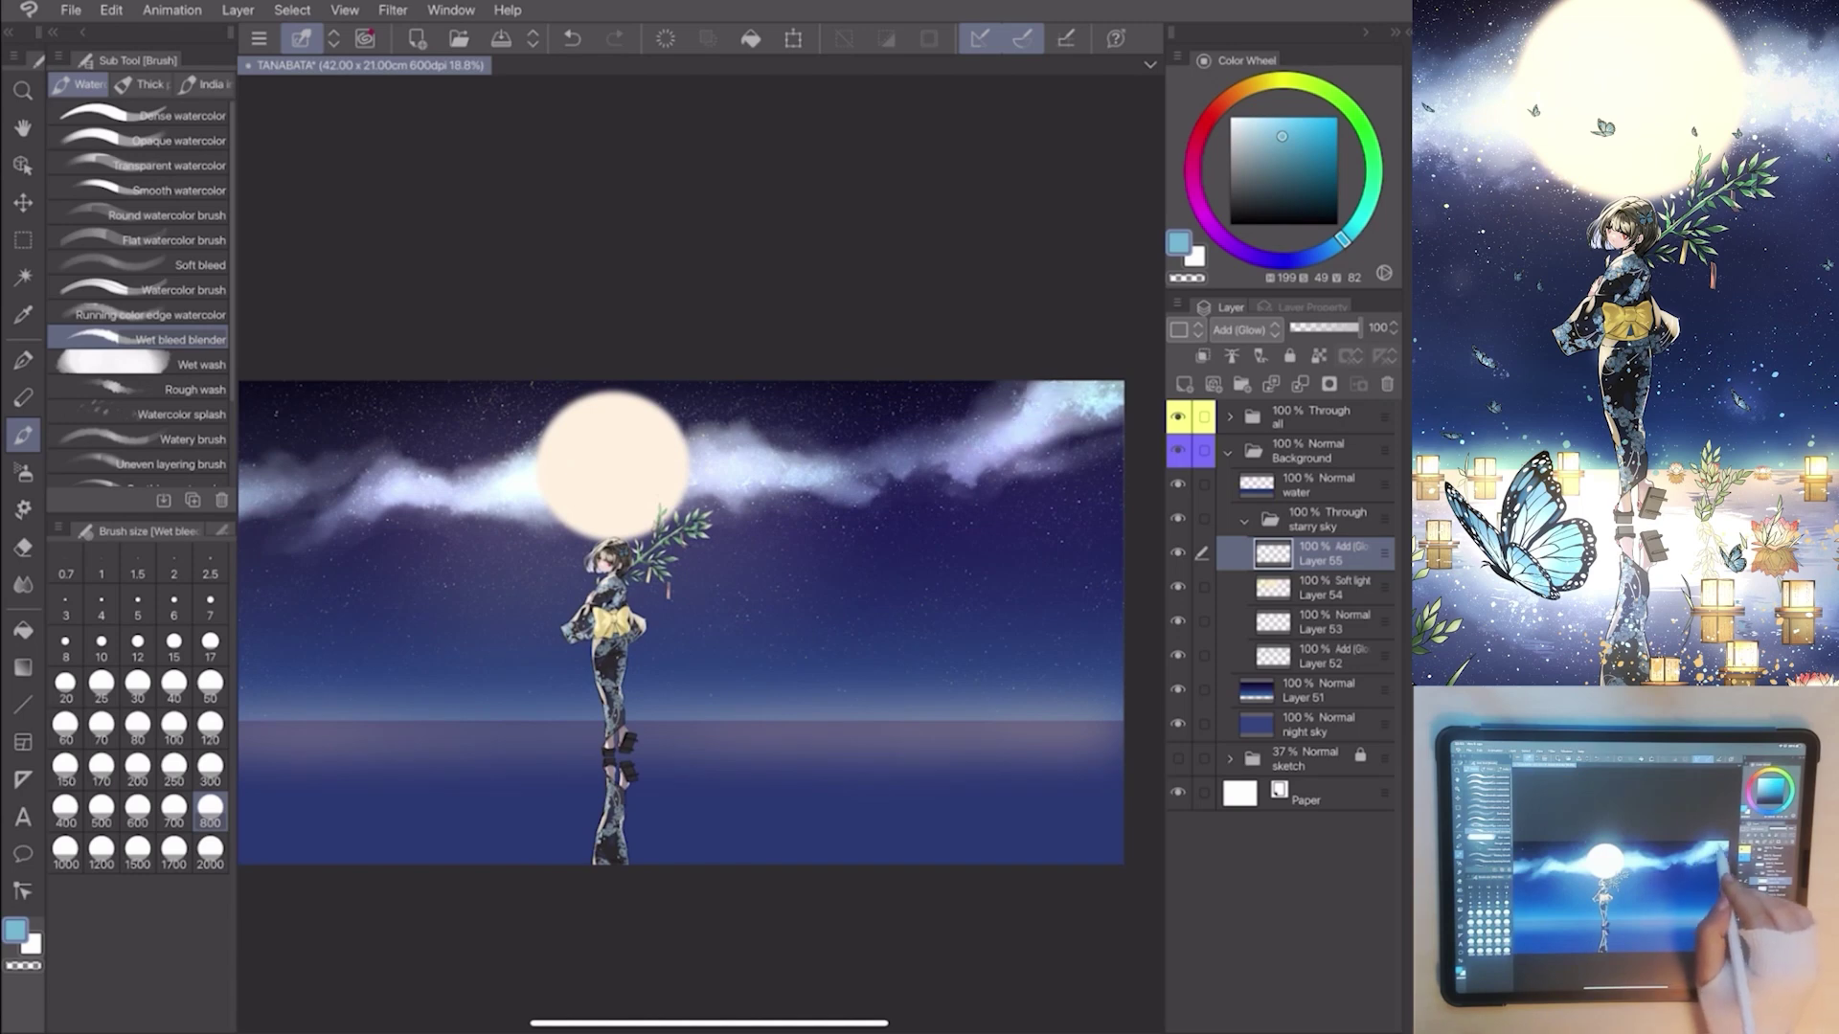
pyautogui.scroll(-1, 683, 624)
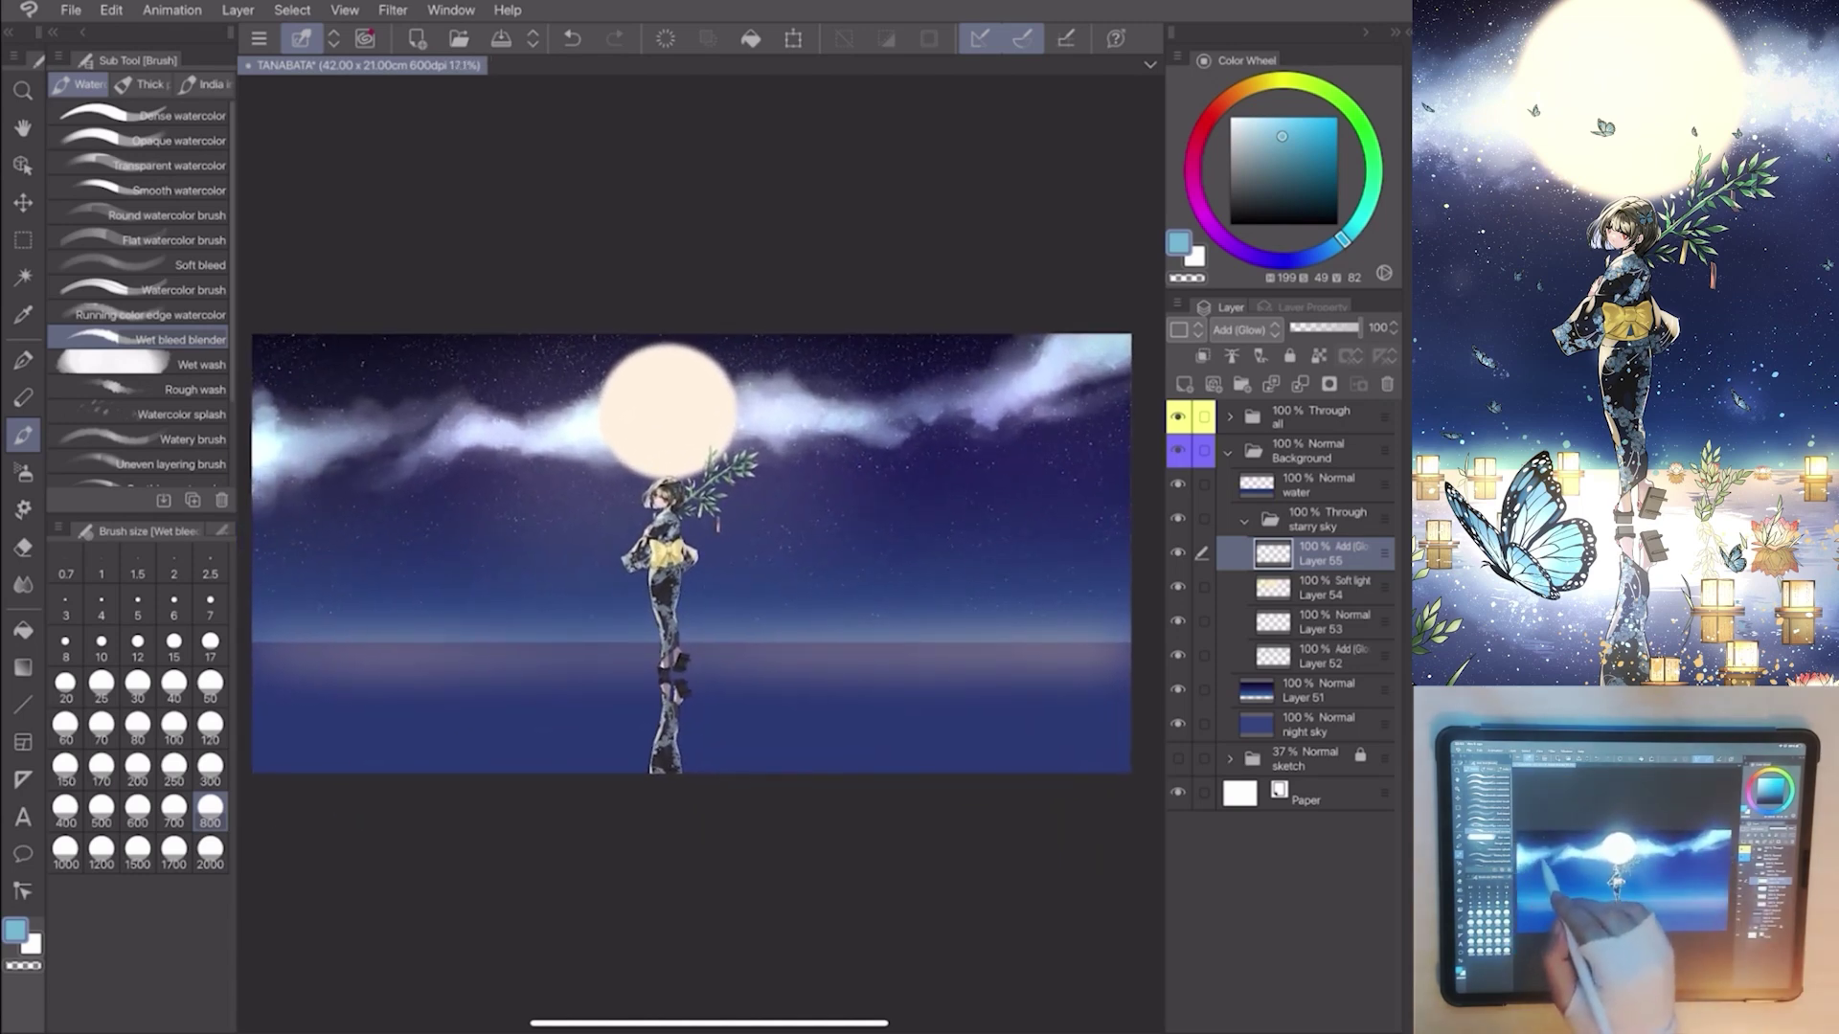
pyautogui.moveTo(1343, 238); pyautogui.dragTo(1205, 219)
# Paint the cloud band light blue with Running color edge watercolor, then blend it.
pyautogui.click(143, 315)
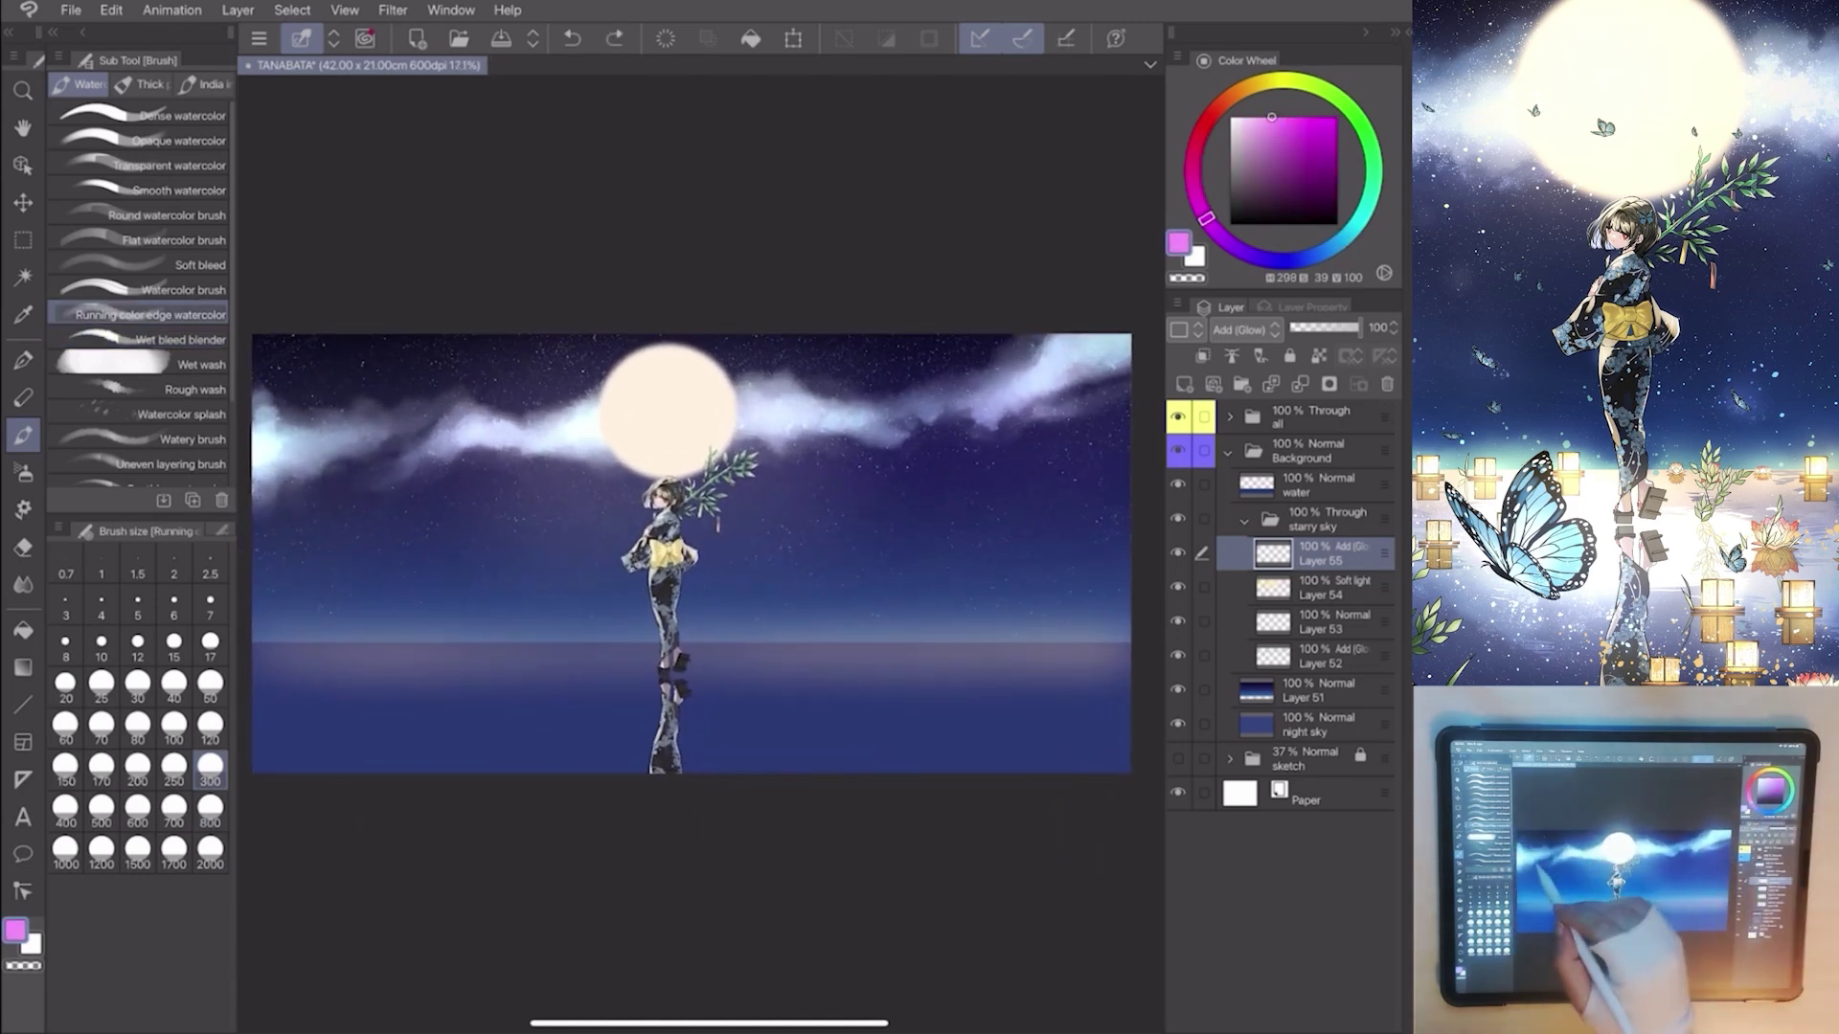
pyautogui.click(210, 808)
pyautogui.click(174, 809)
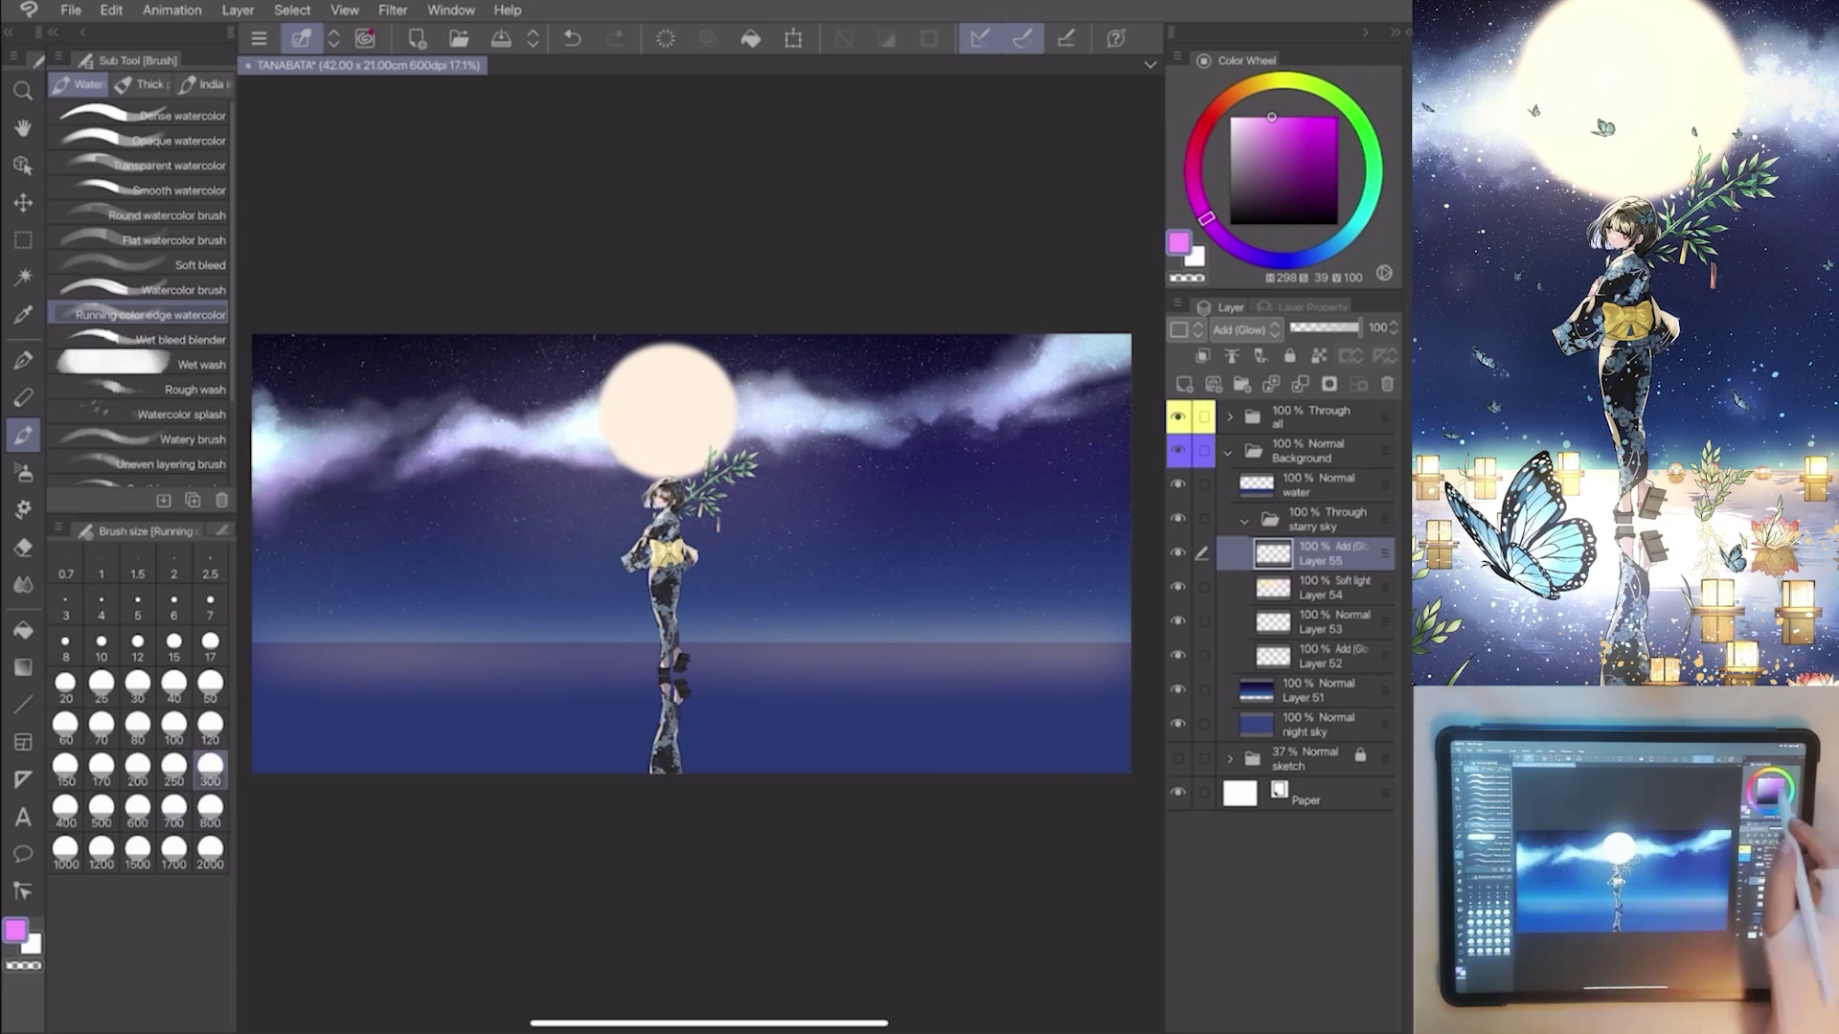
pyautogui.click(1334, 244)
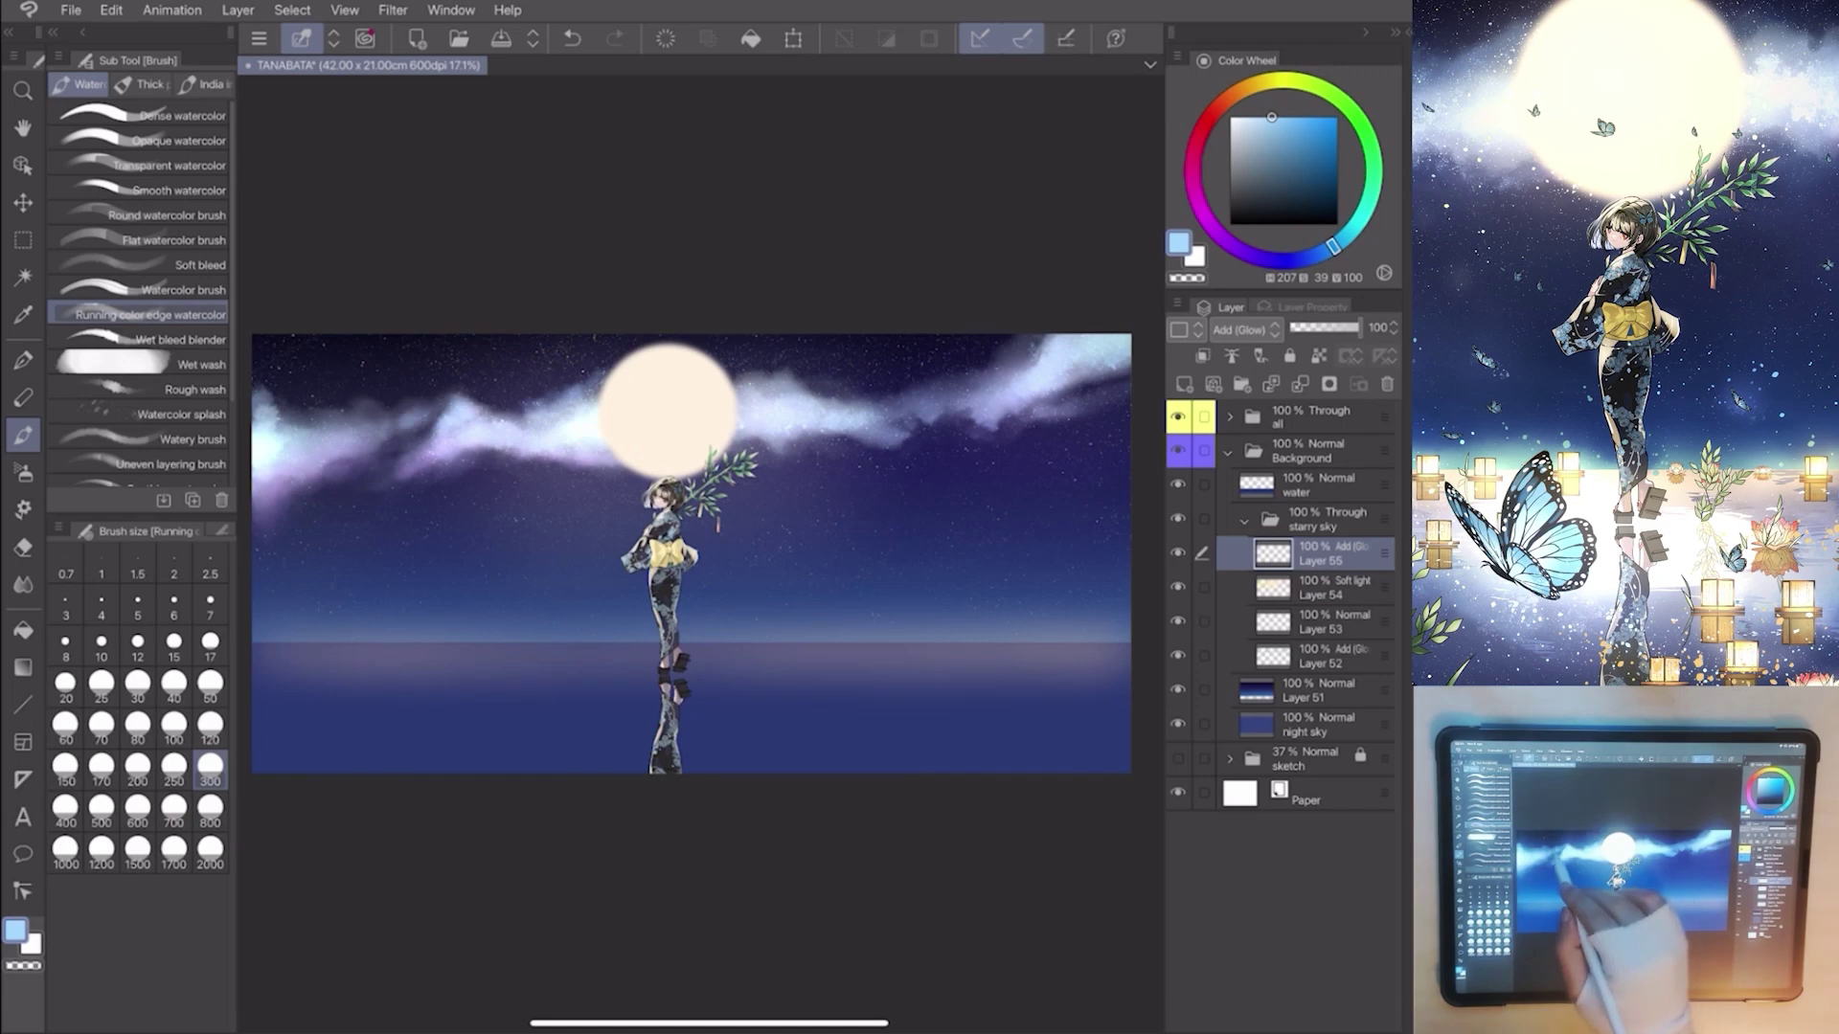
pyautogui.scroll(-1, 691, 554)
pyautogui.click(210, 809)
pyautogui.scroll(-1, 675, 561)
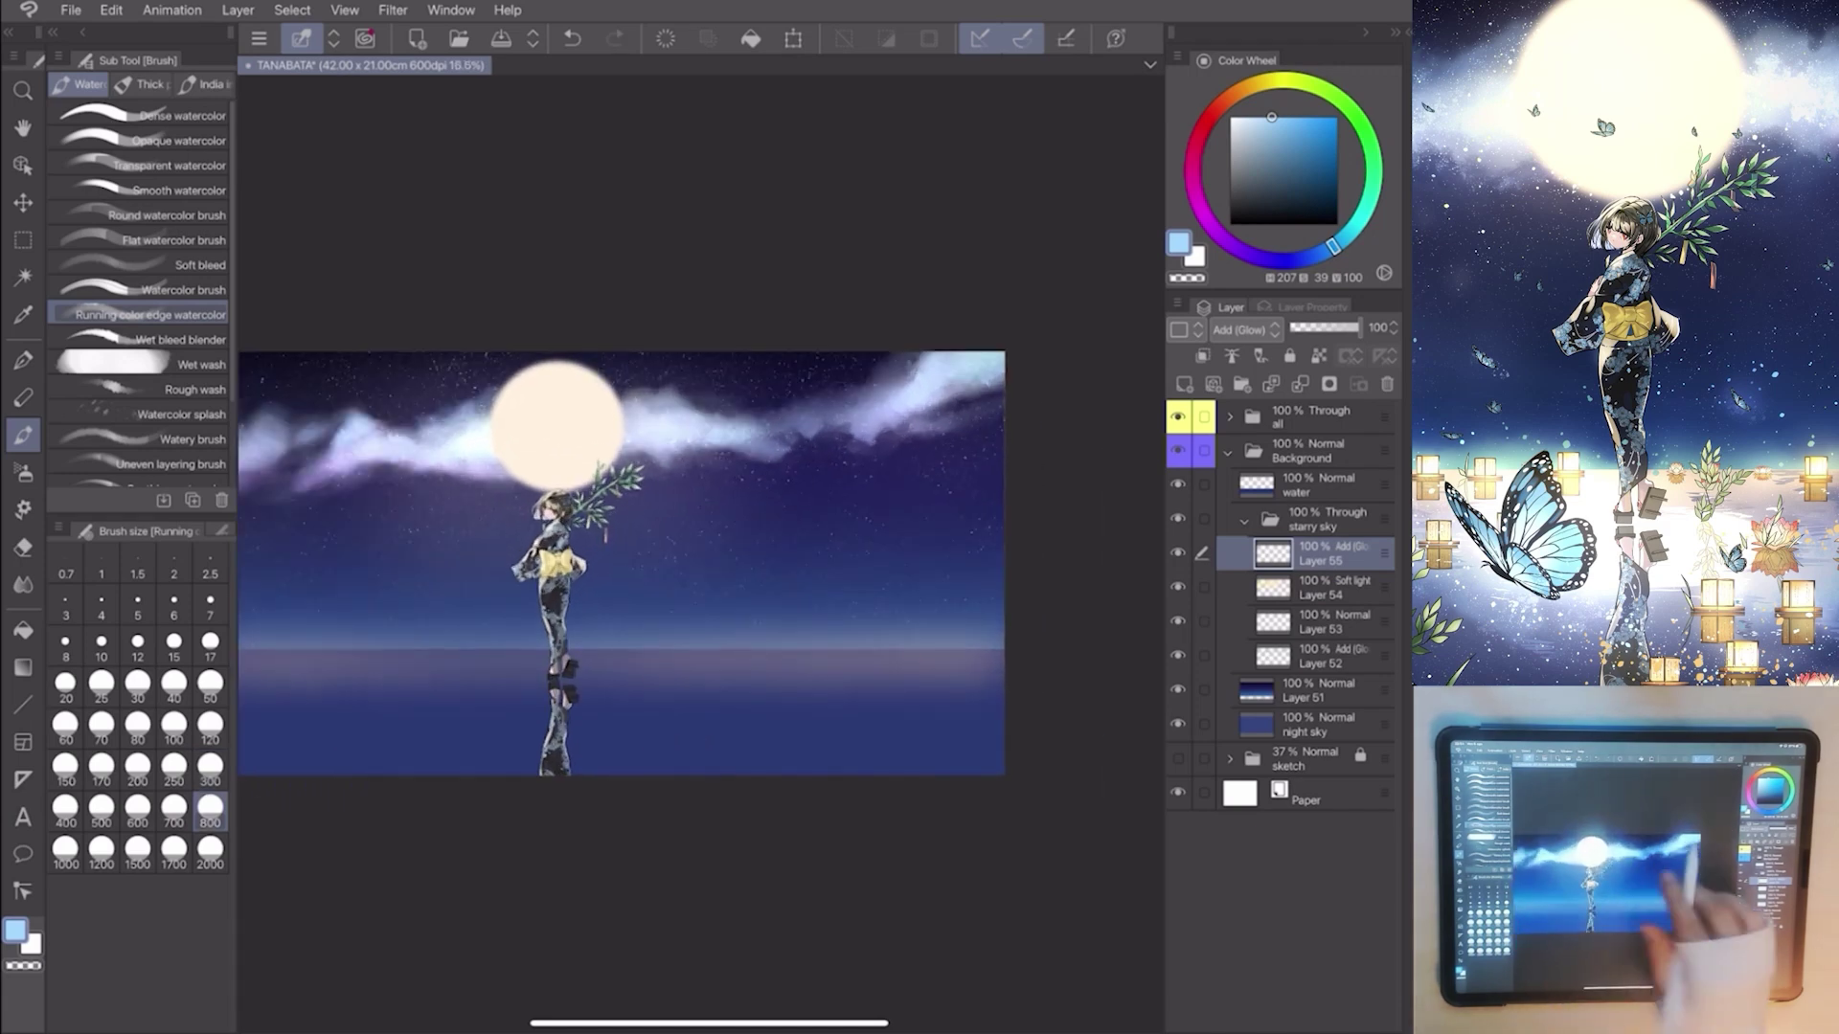
pyautogui.scroll(1, 690, 576)
pyautogui.click(159, 339)
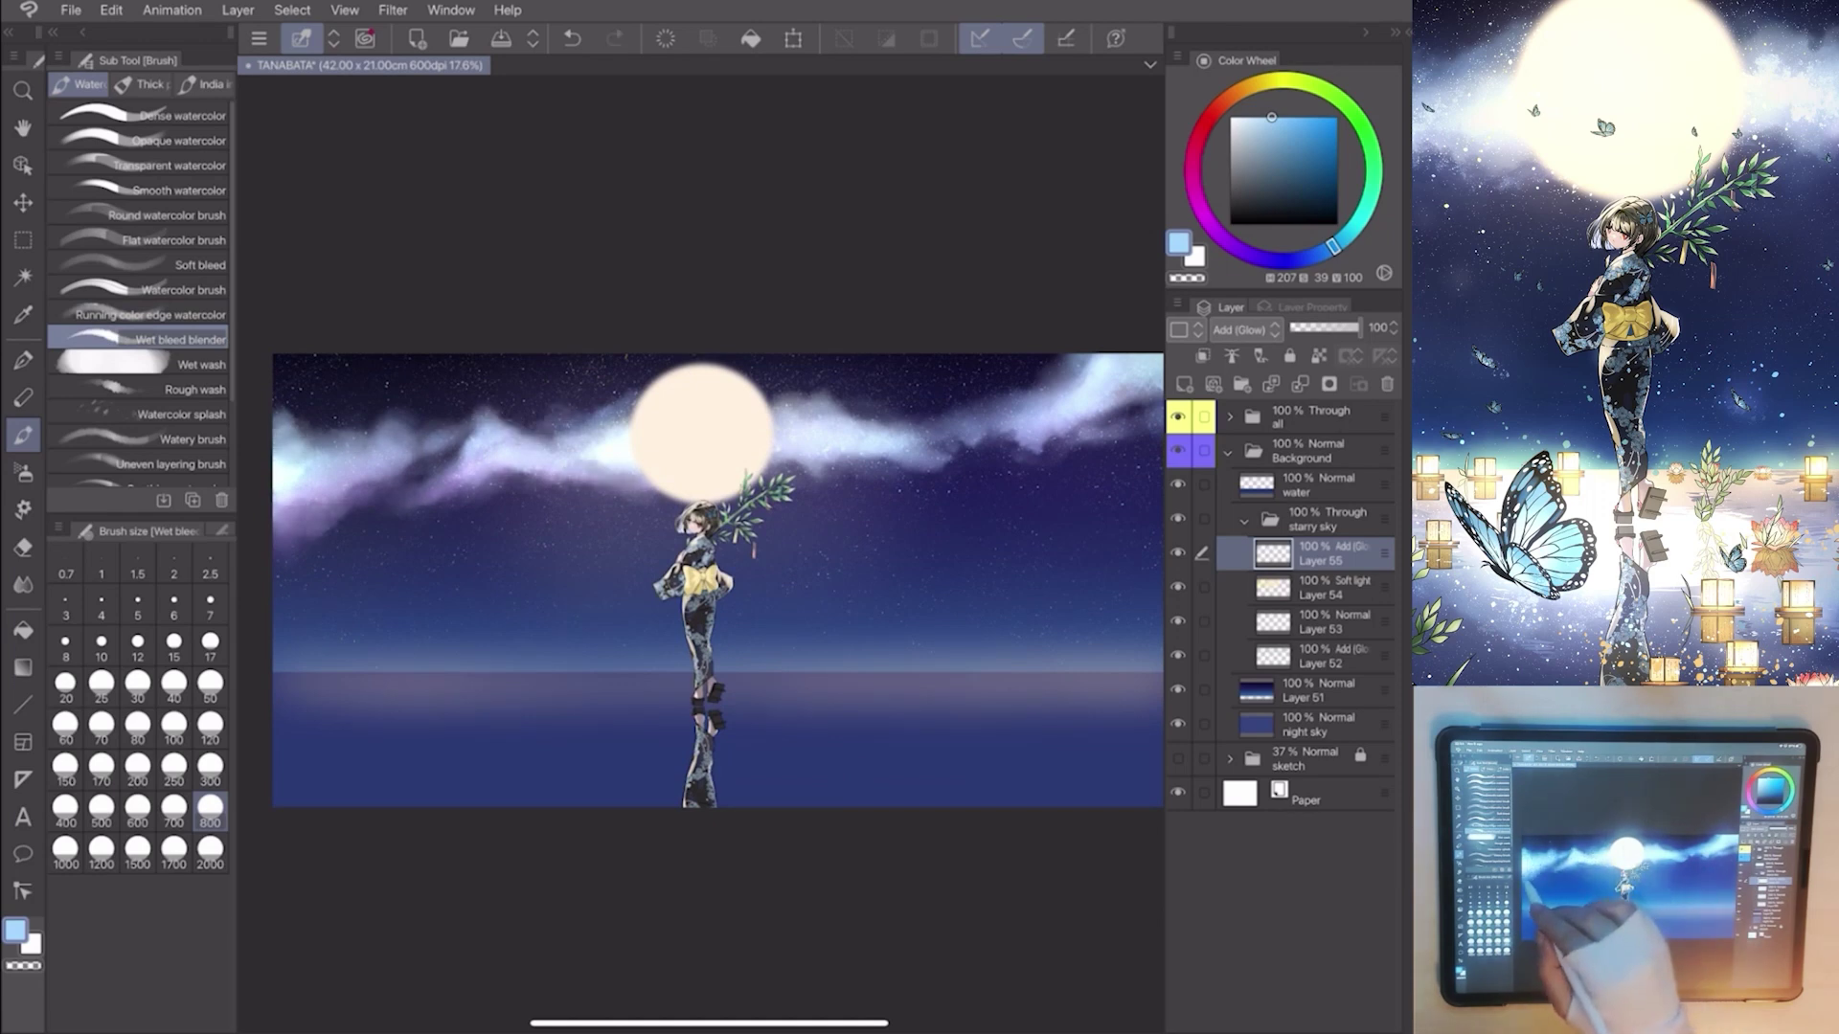
pyautogui.scroll(-1, 711, 576)
pyautogui.scroll(-2, 704, 590)
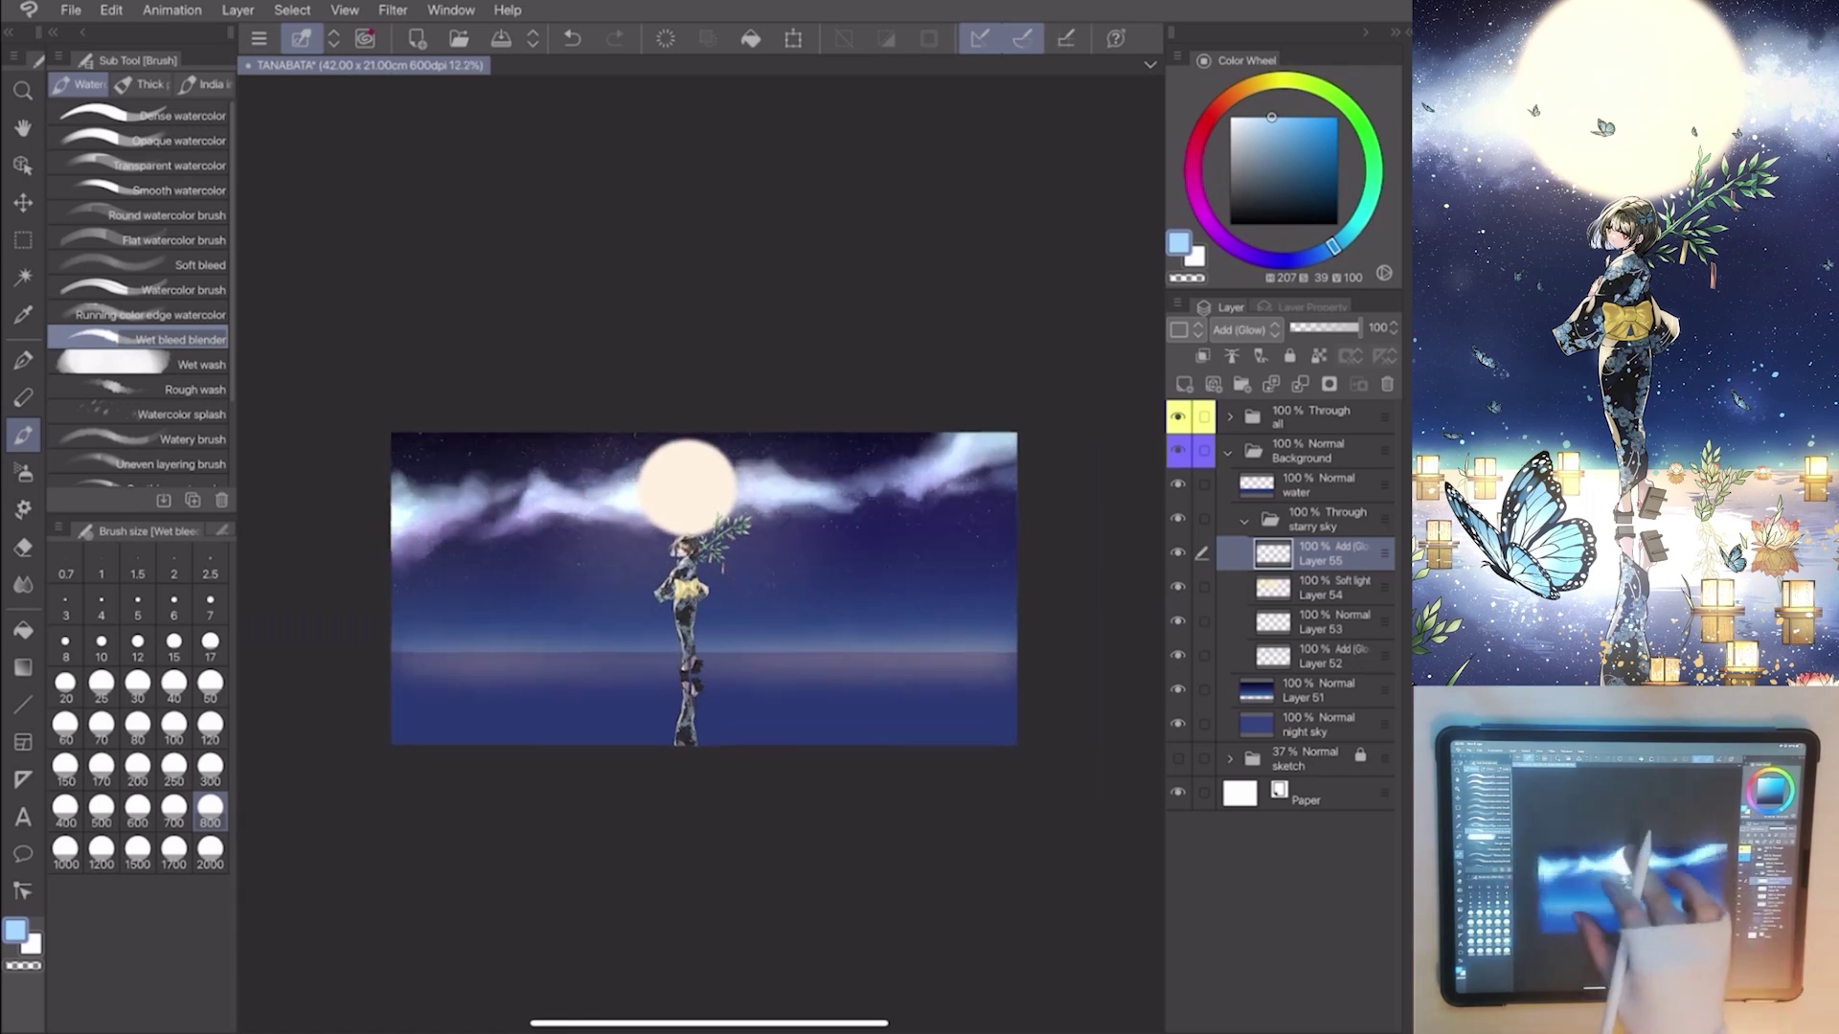
pyautogui.scroll(2, 704, 589)
pyautogui.click(210, 772)
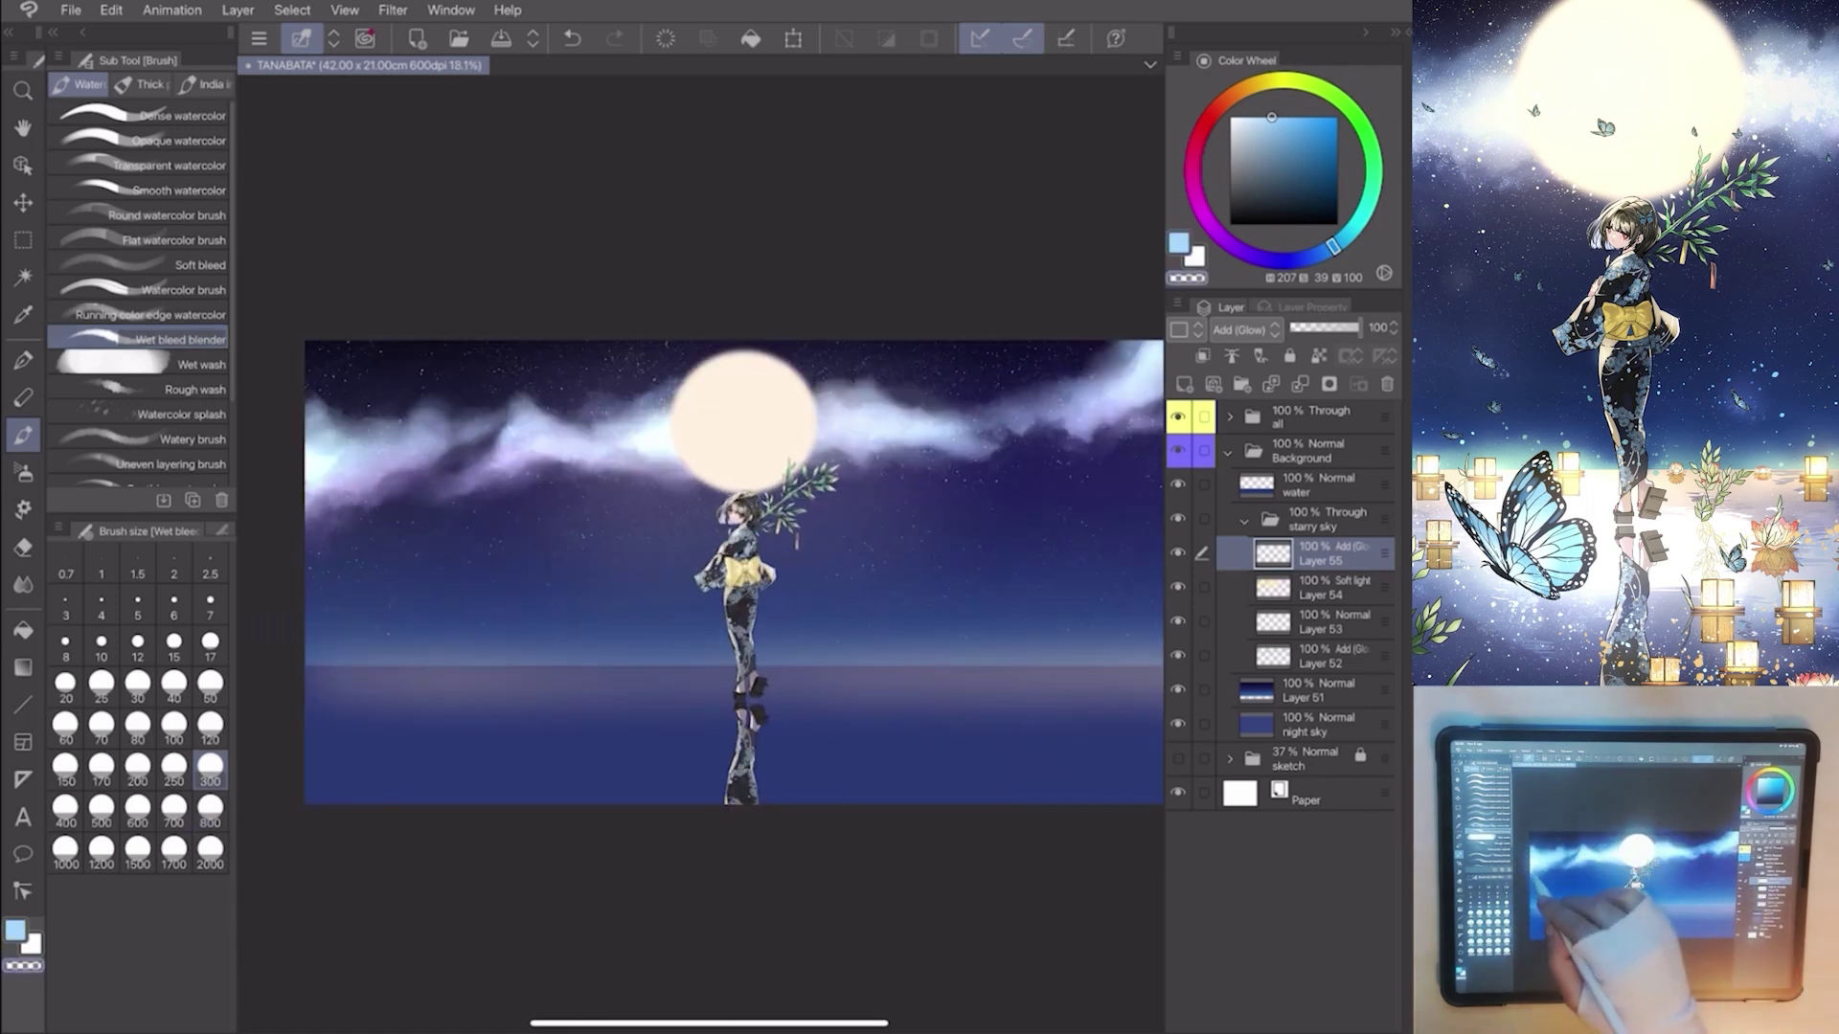
pyautogui.scroll(1, 733, 574)
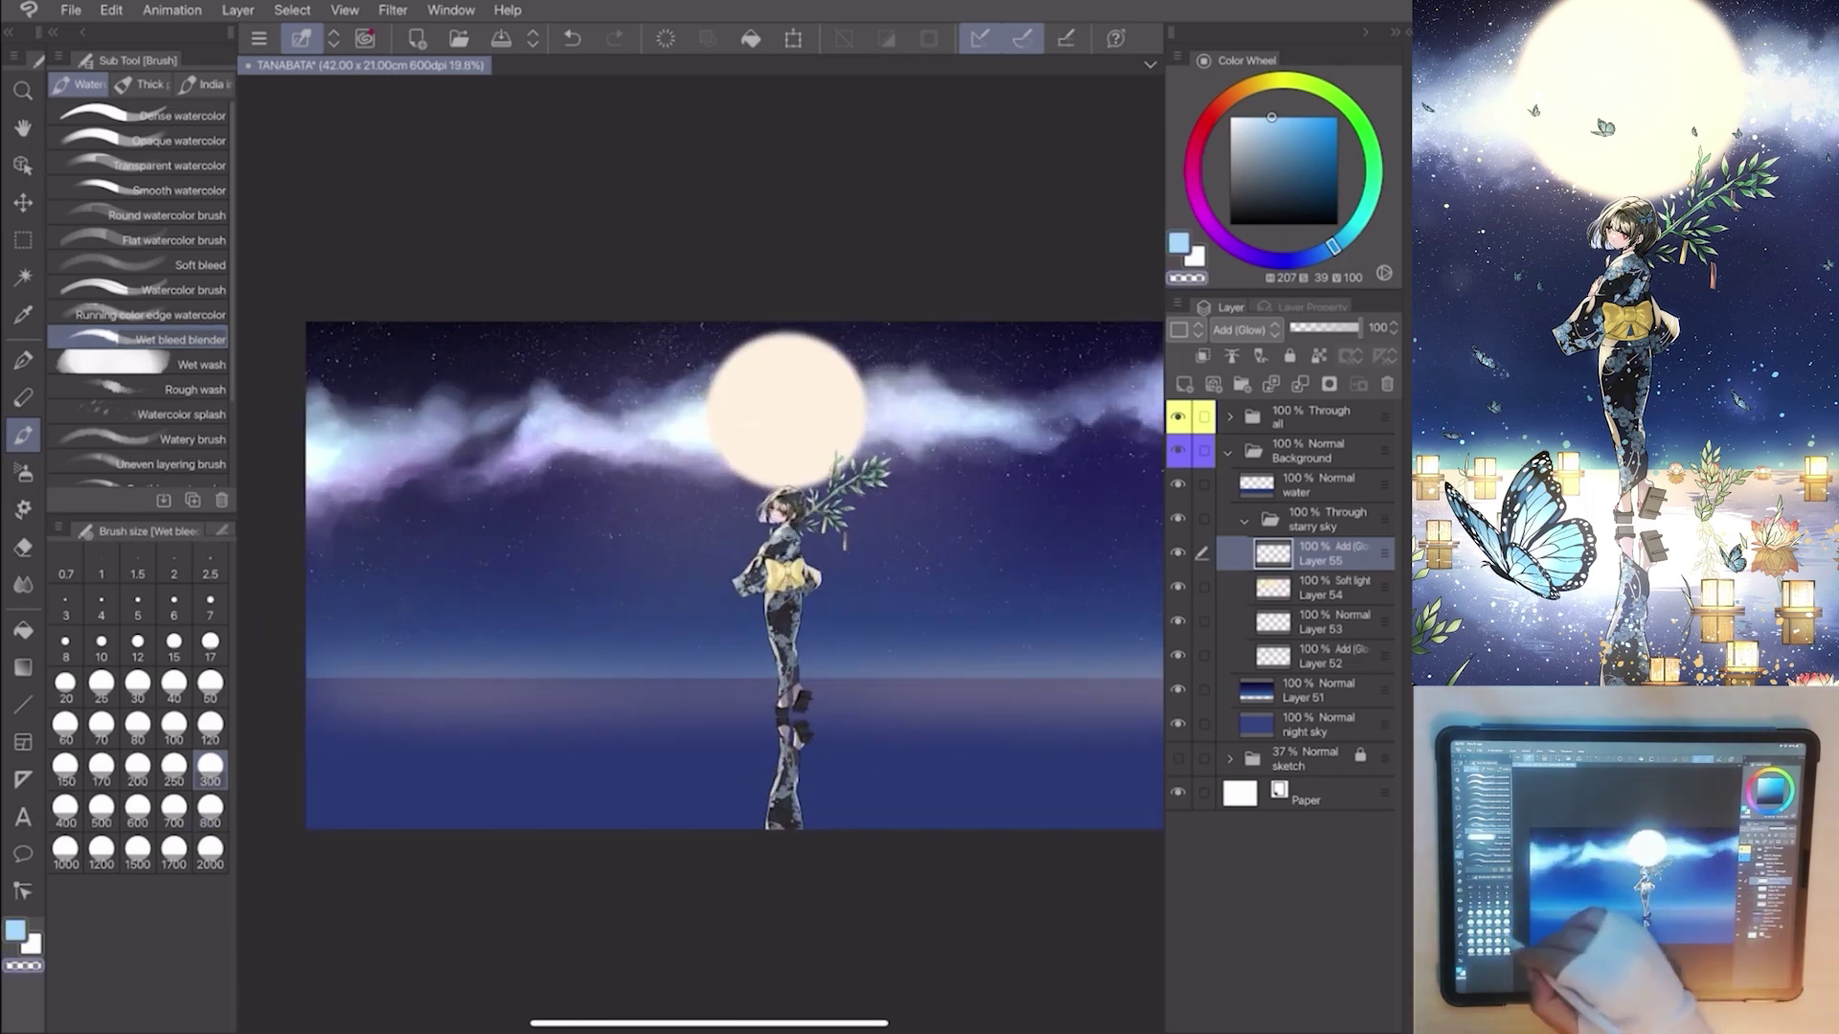
pyautogui.scroll(1, 704, 604)
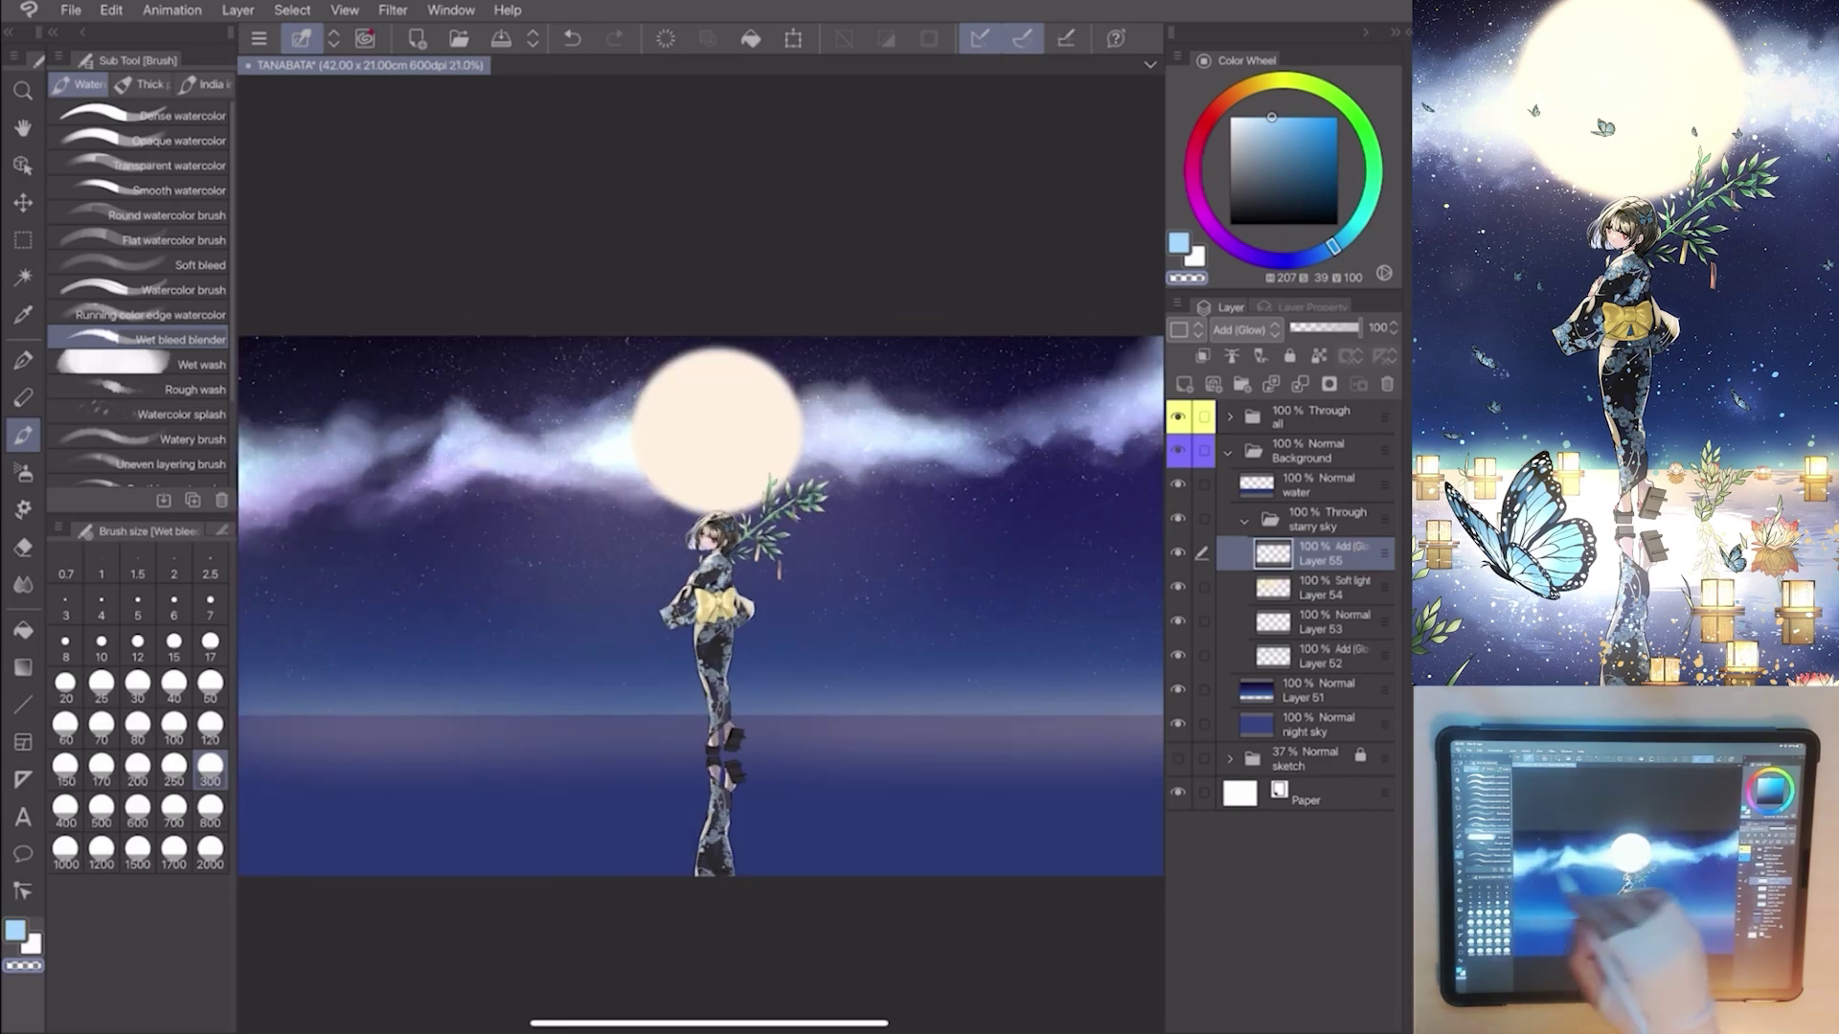
# Dab Watercolor splash texture into the Milky Way clouds at brush sizes 600 and 300.
pyautogui.moveTo(704, 604); pyautogui.dragTo(805, 475)
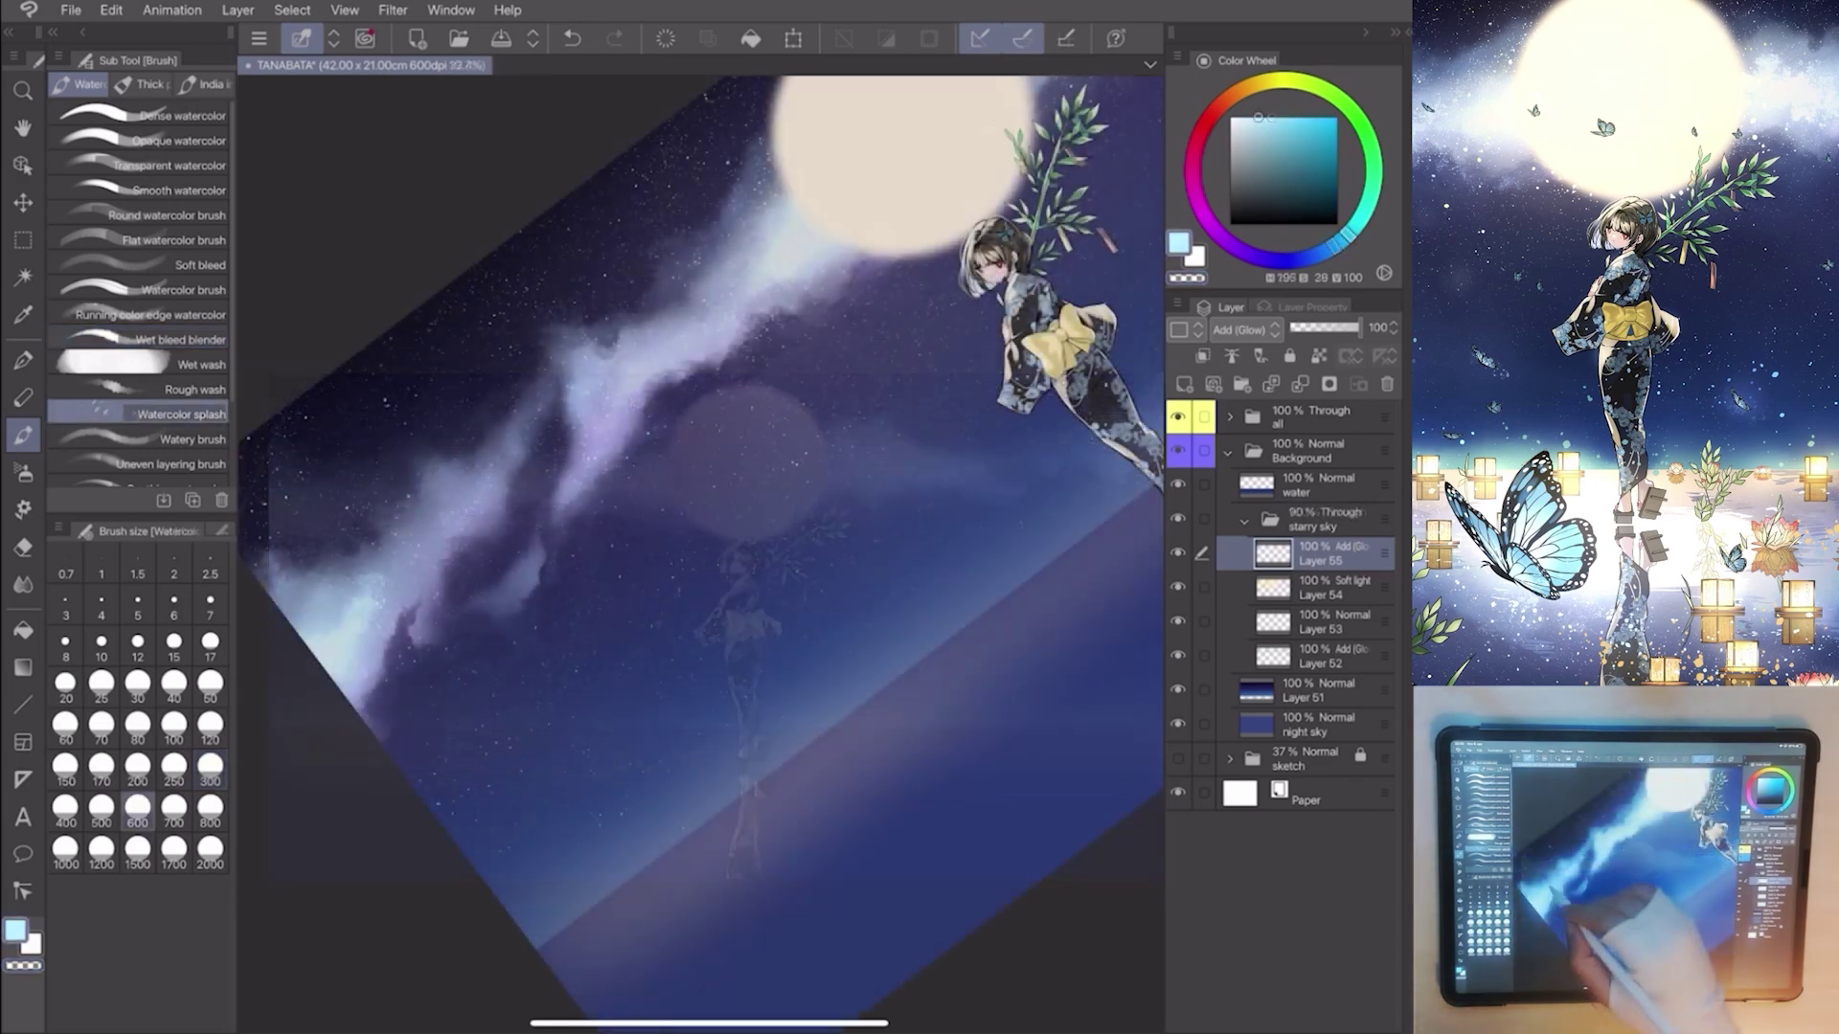
pyautogui.moveTo(705, 575); pyautogui.dragTo(747, 518)
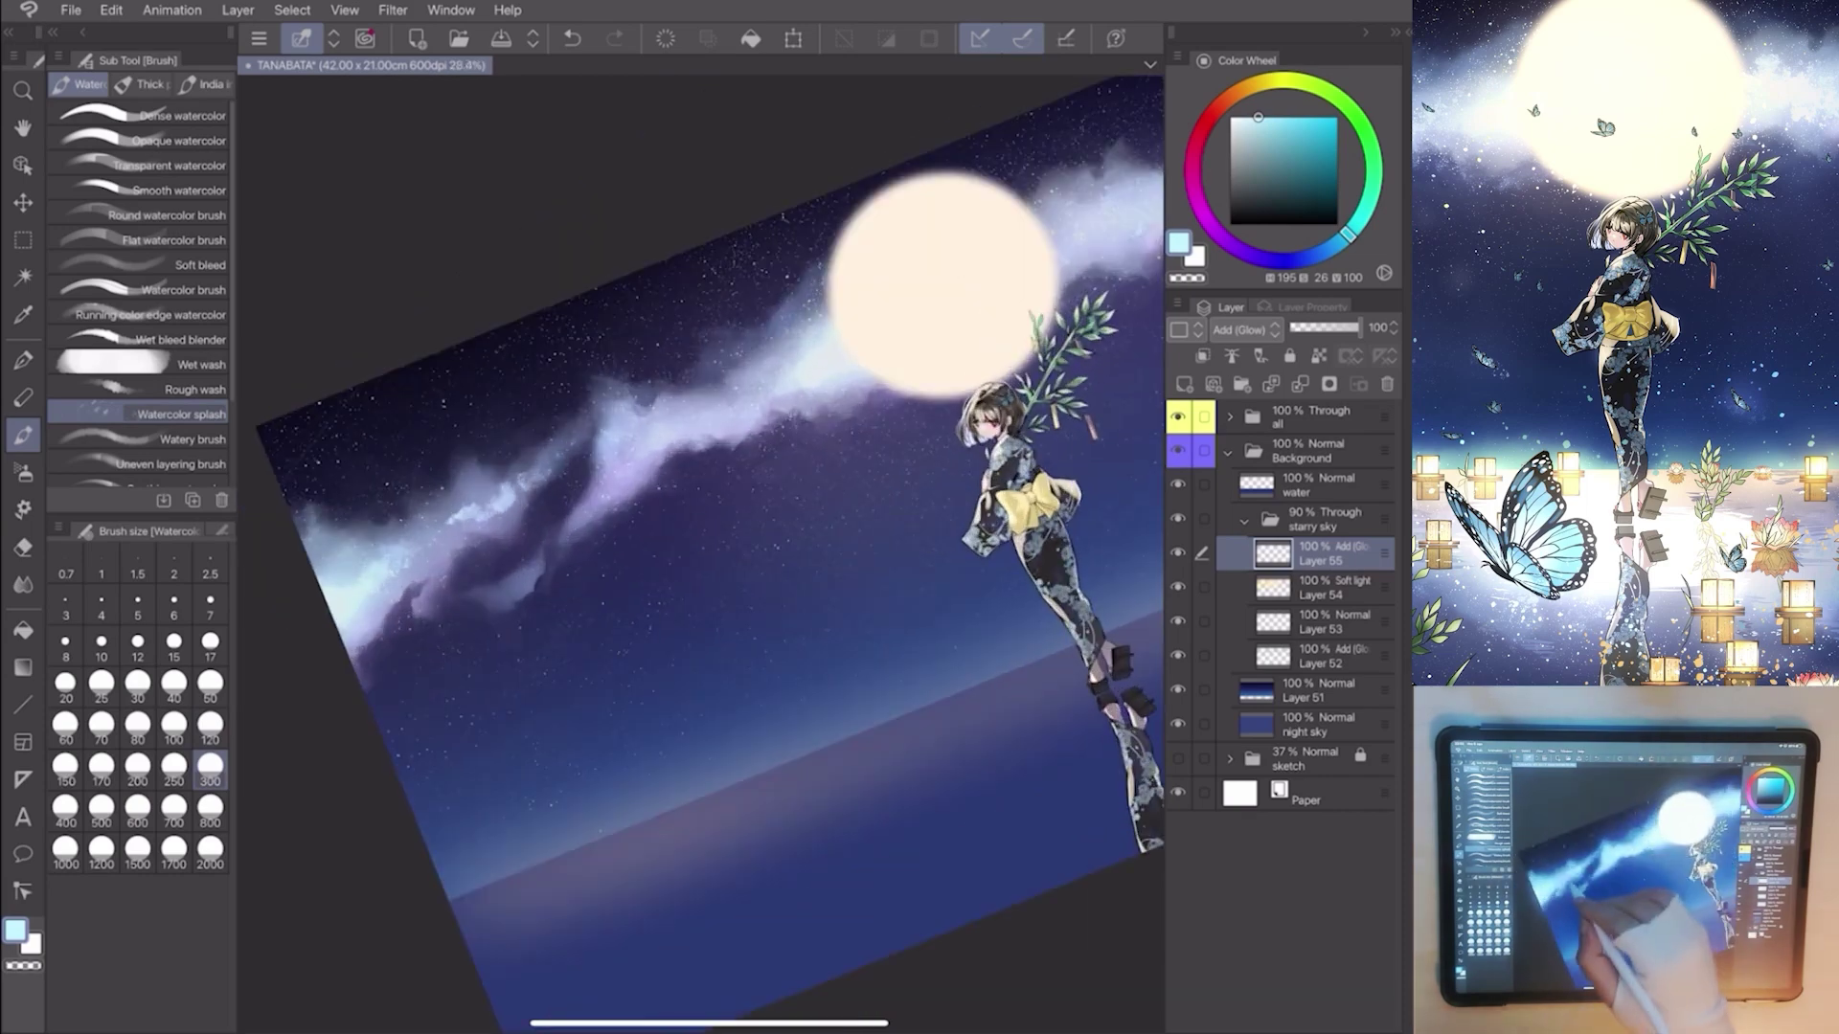
pyautogui.click(137, 823)
pyautogui.moveTo(942, 280)
pyautogui.mouseDown()
pyautogui.moveTo(718, 432)
pyautogui.moveTo(646, 423)
pyautogui.moveTo(627, 534)
pyautogui.moveTo(665, 484)
pyautogui.moveTo(644, 478)
pyautogui.moveTo(742, 431)
pyautogui.moveTo(669, 423)
pyautogui.moveTo(763, 431)
pyautogui.mouseUp()
pyautogui.click(210, 765)
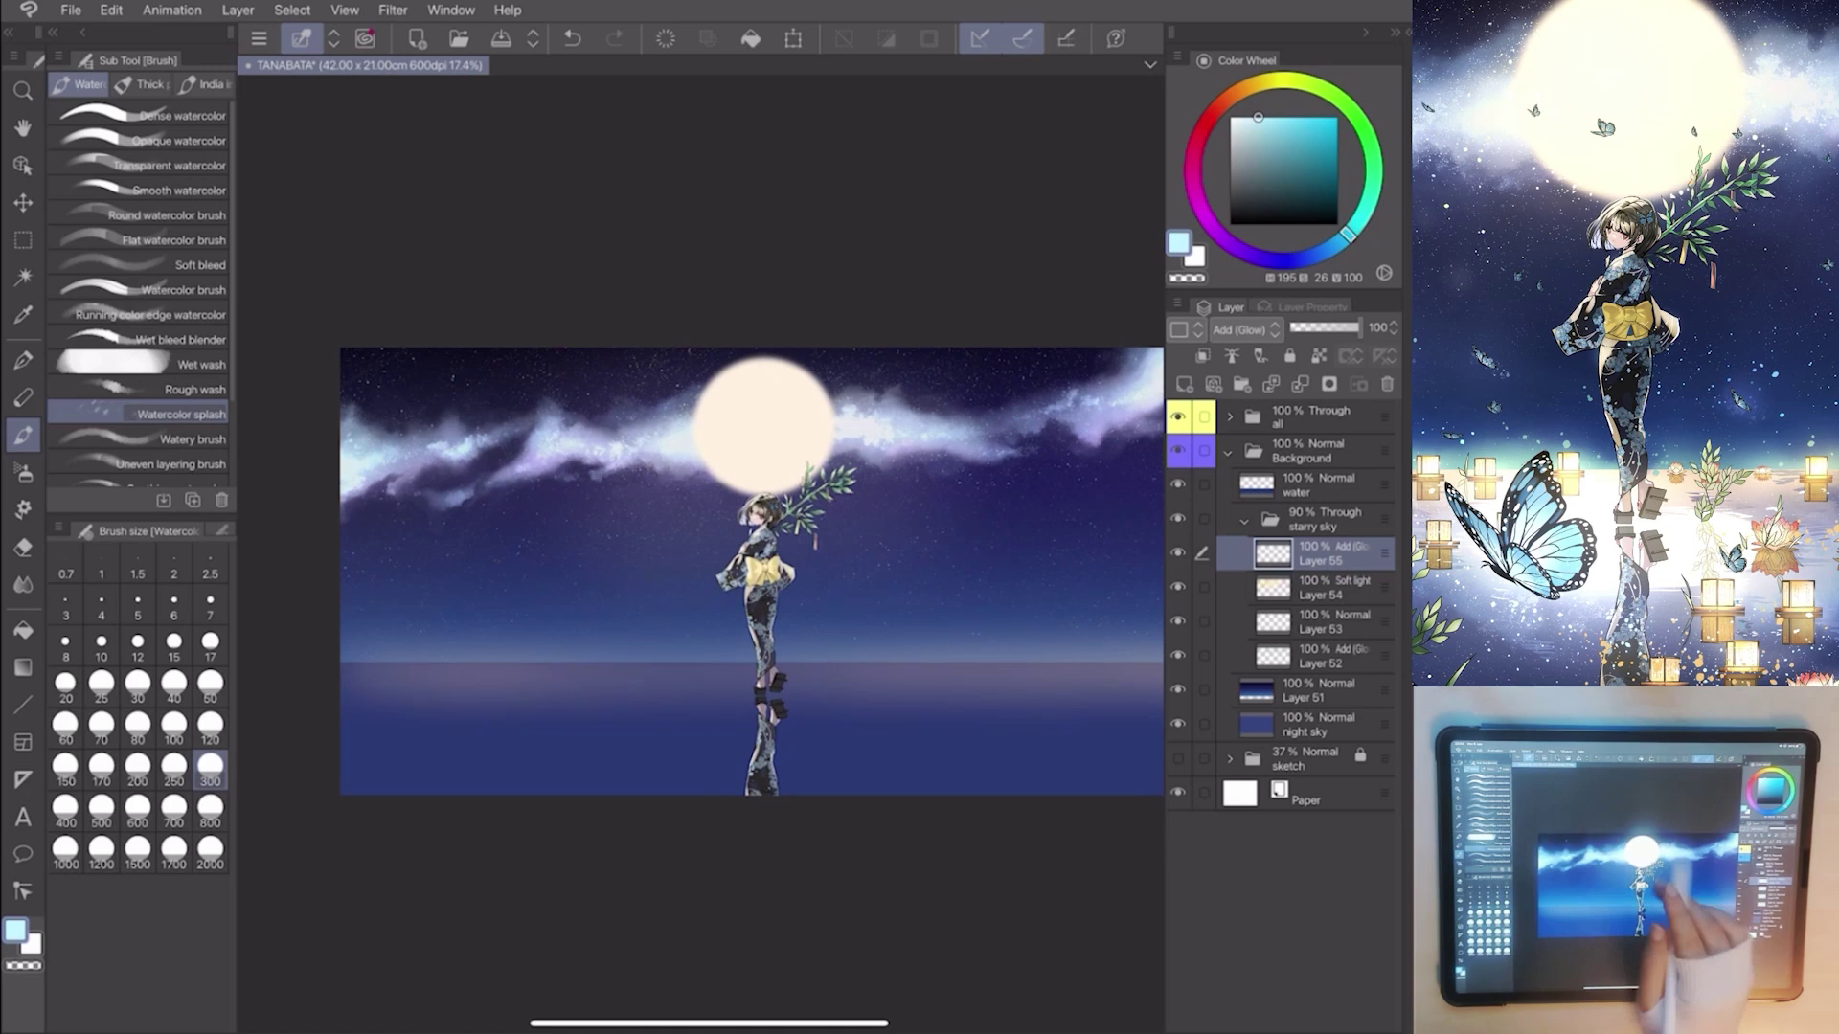
pyautogui.scroll(1, 720, 568)
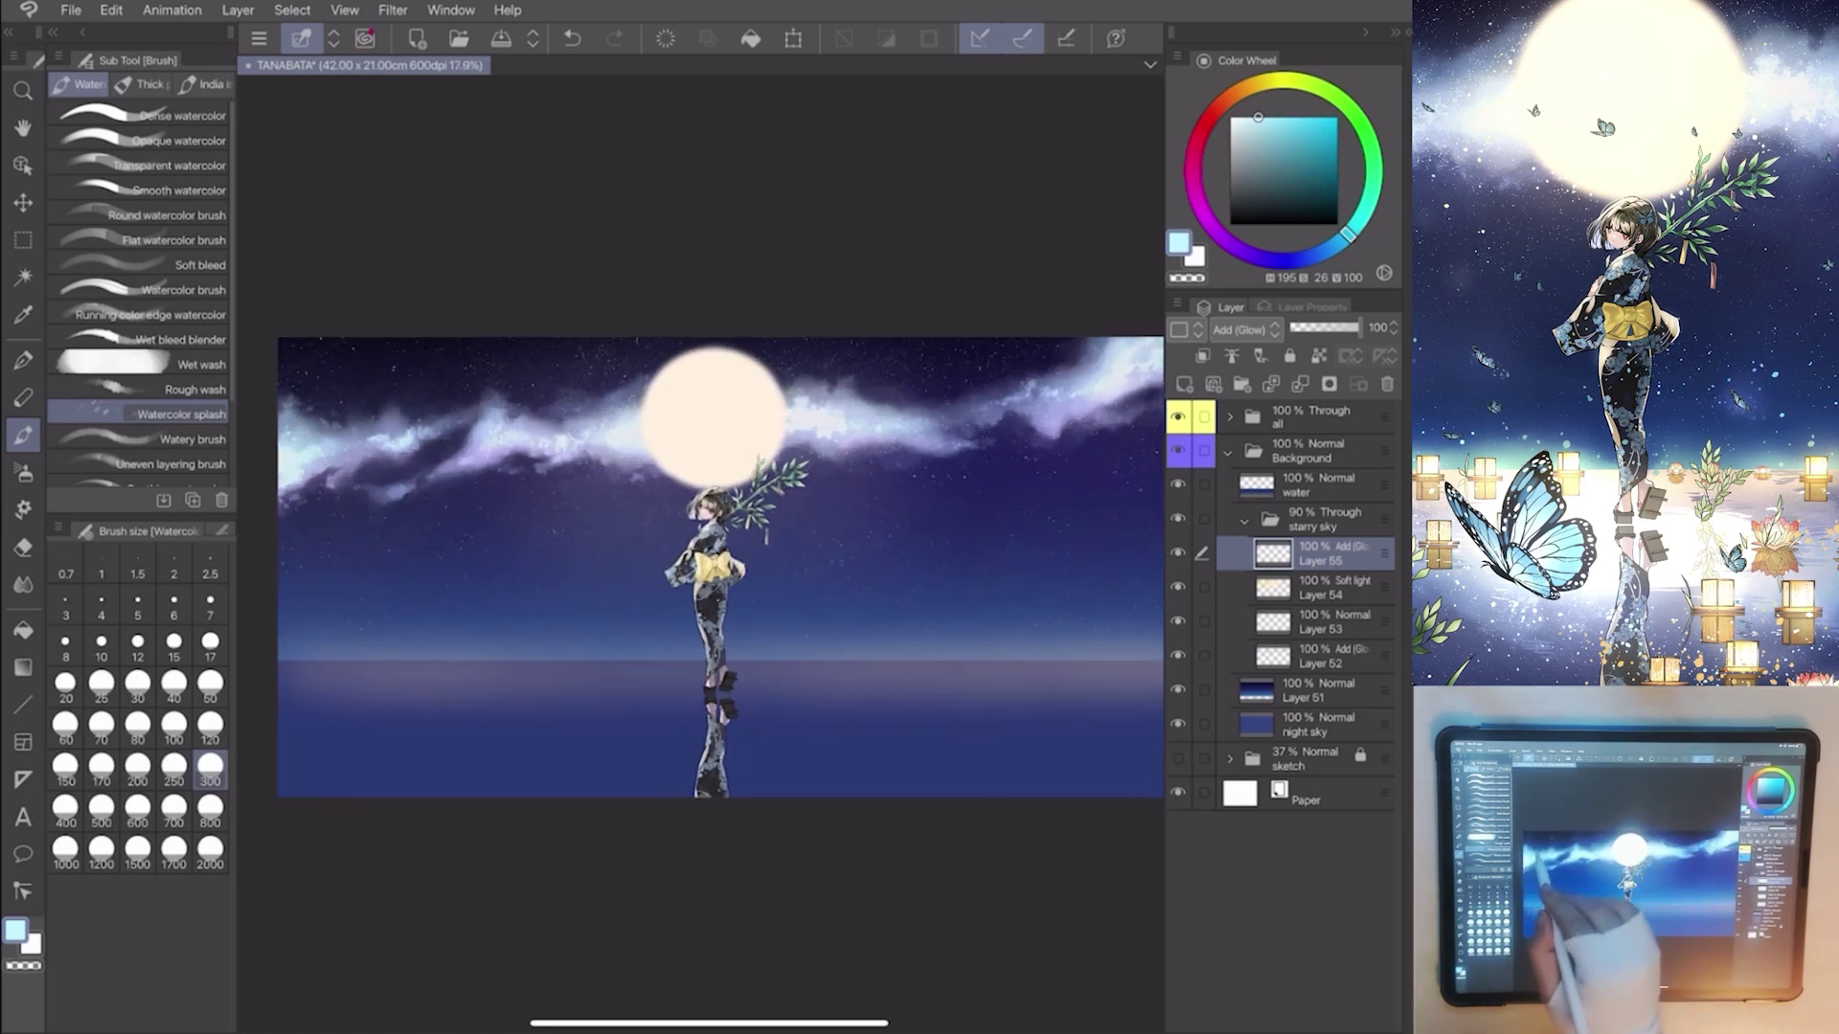
pyautogui.scroll(-1, 719, 568)
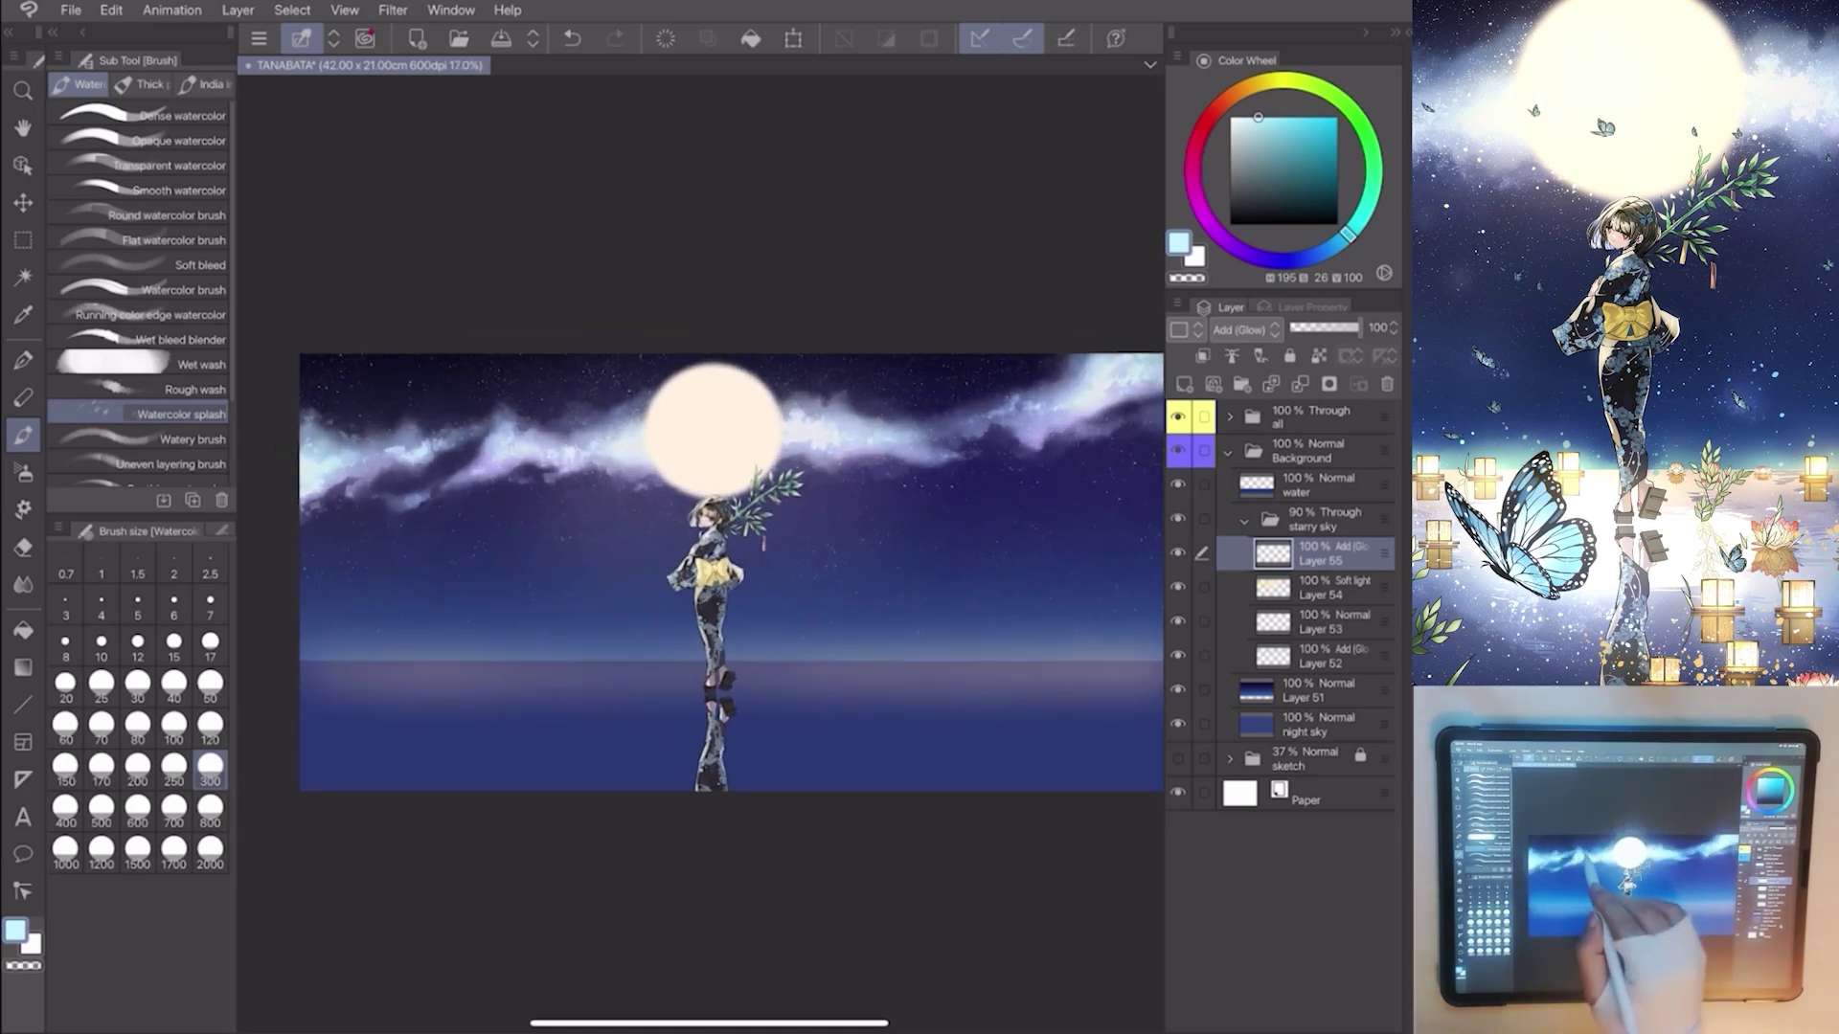
pyautogui.scroll(-2, 704, 574)
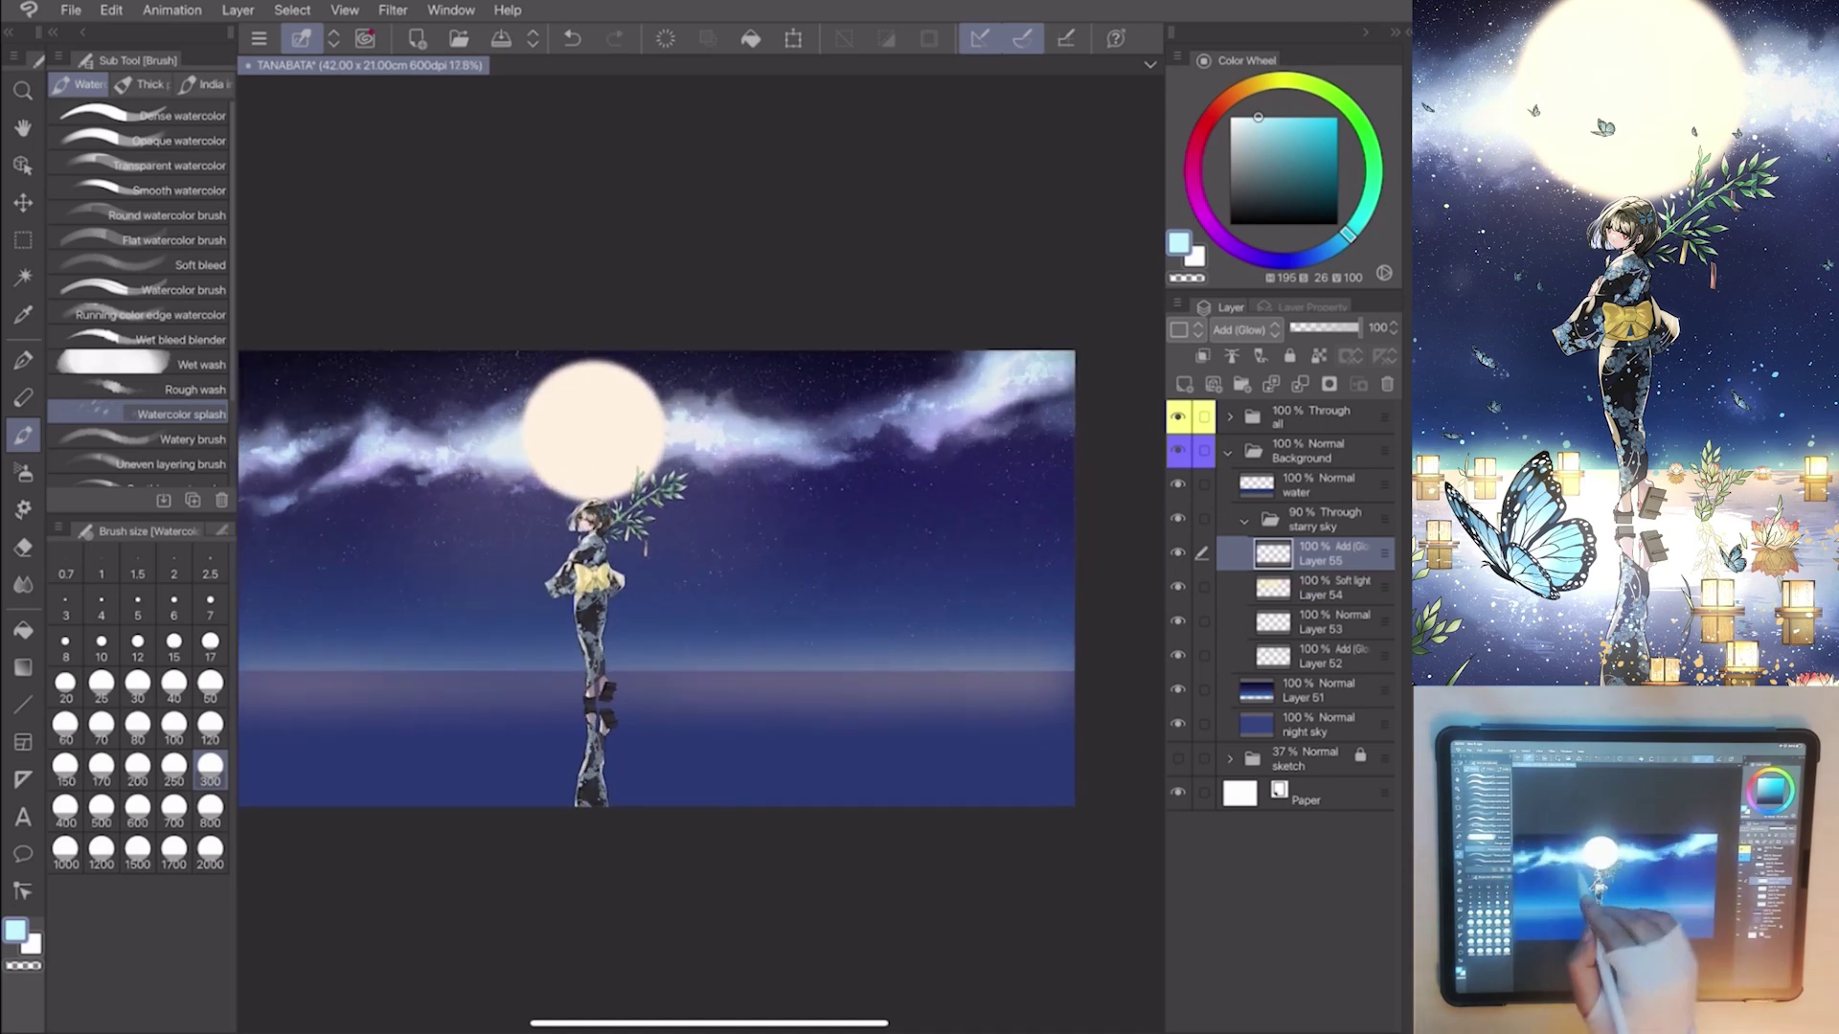
pyautogui.scroll(3, 704, 576)
# Blend the cloud band smooth, then set up a white Droplet airbrush for spraying stars.
pyautogui.press('j')
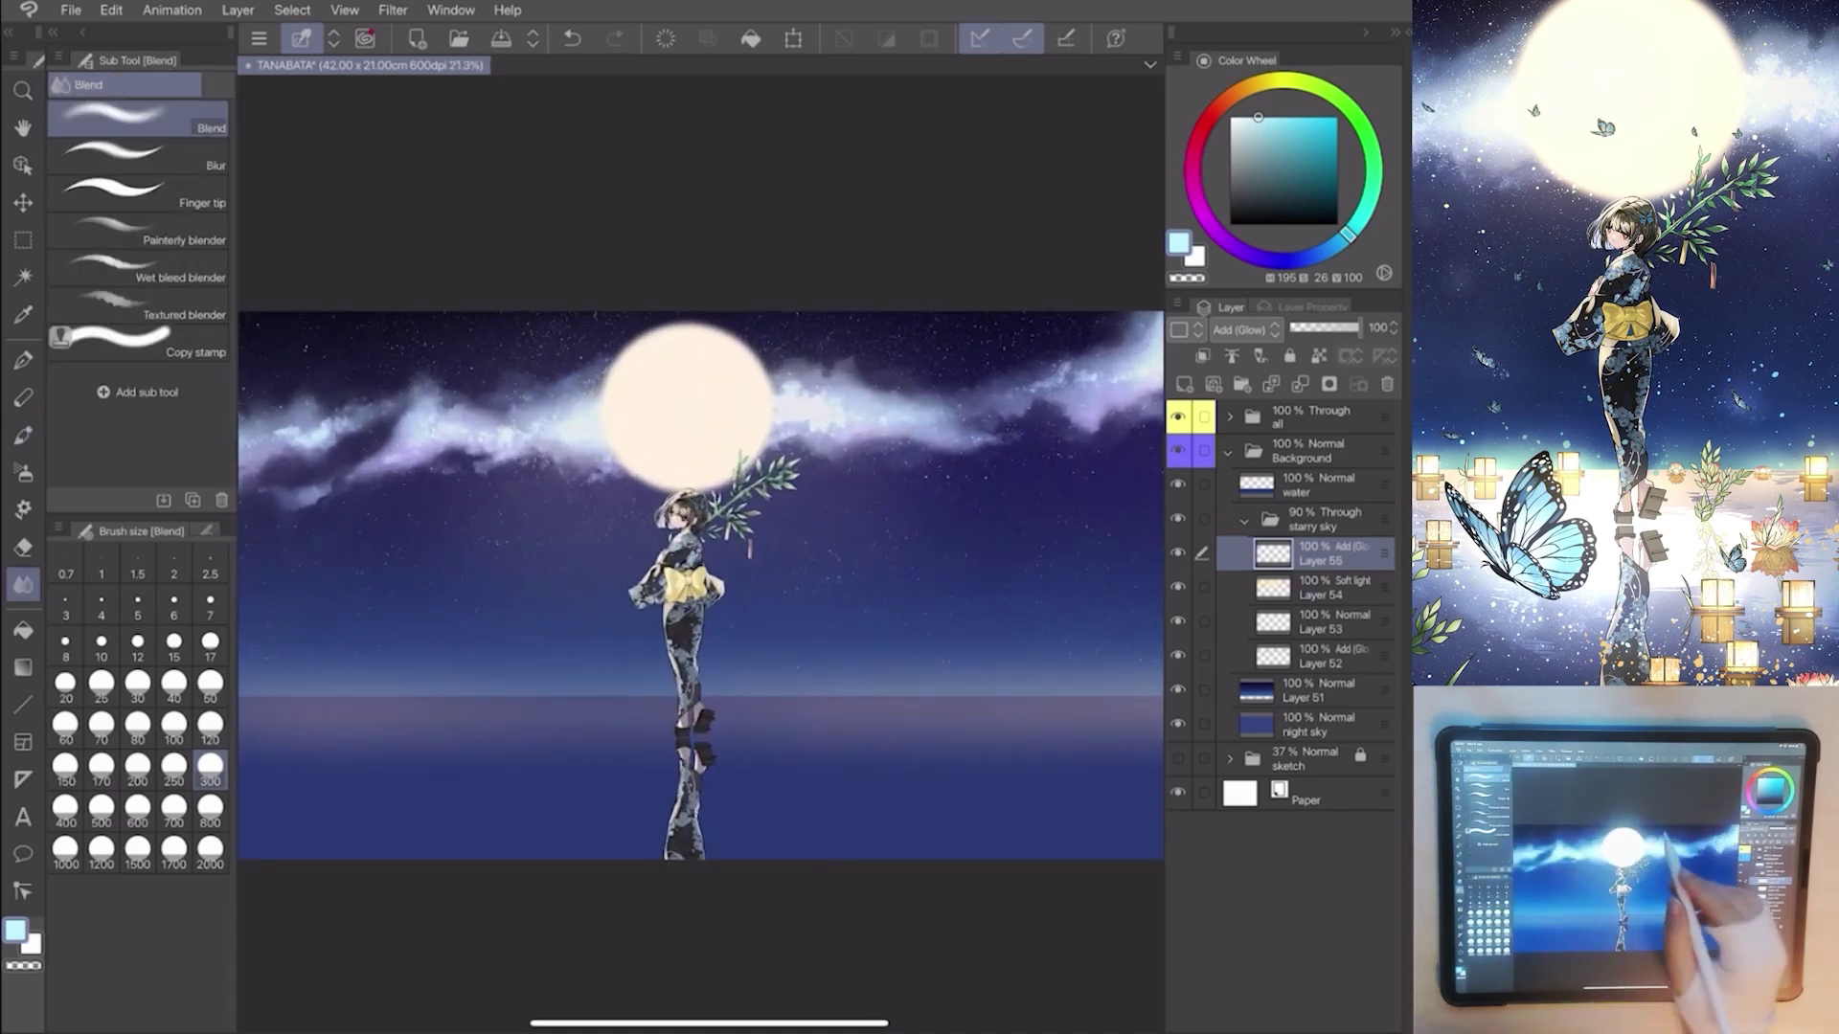
pyautogui.scroll(-1, 704, 575)
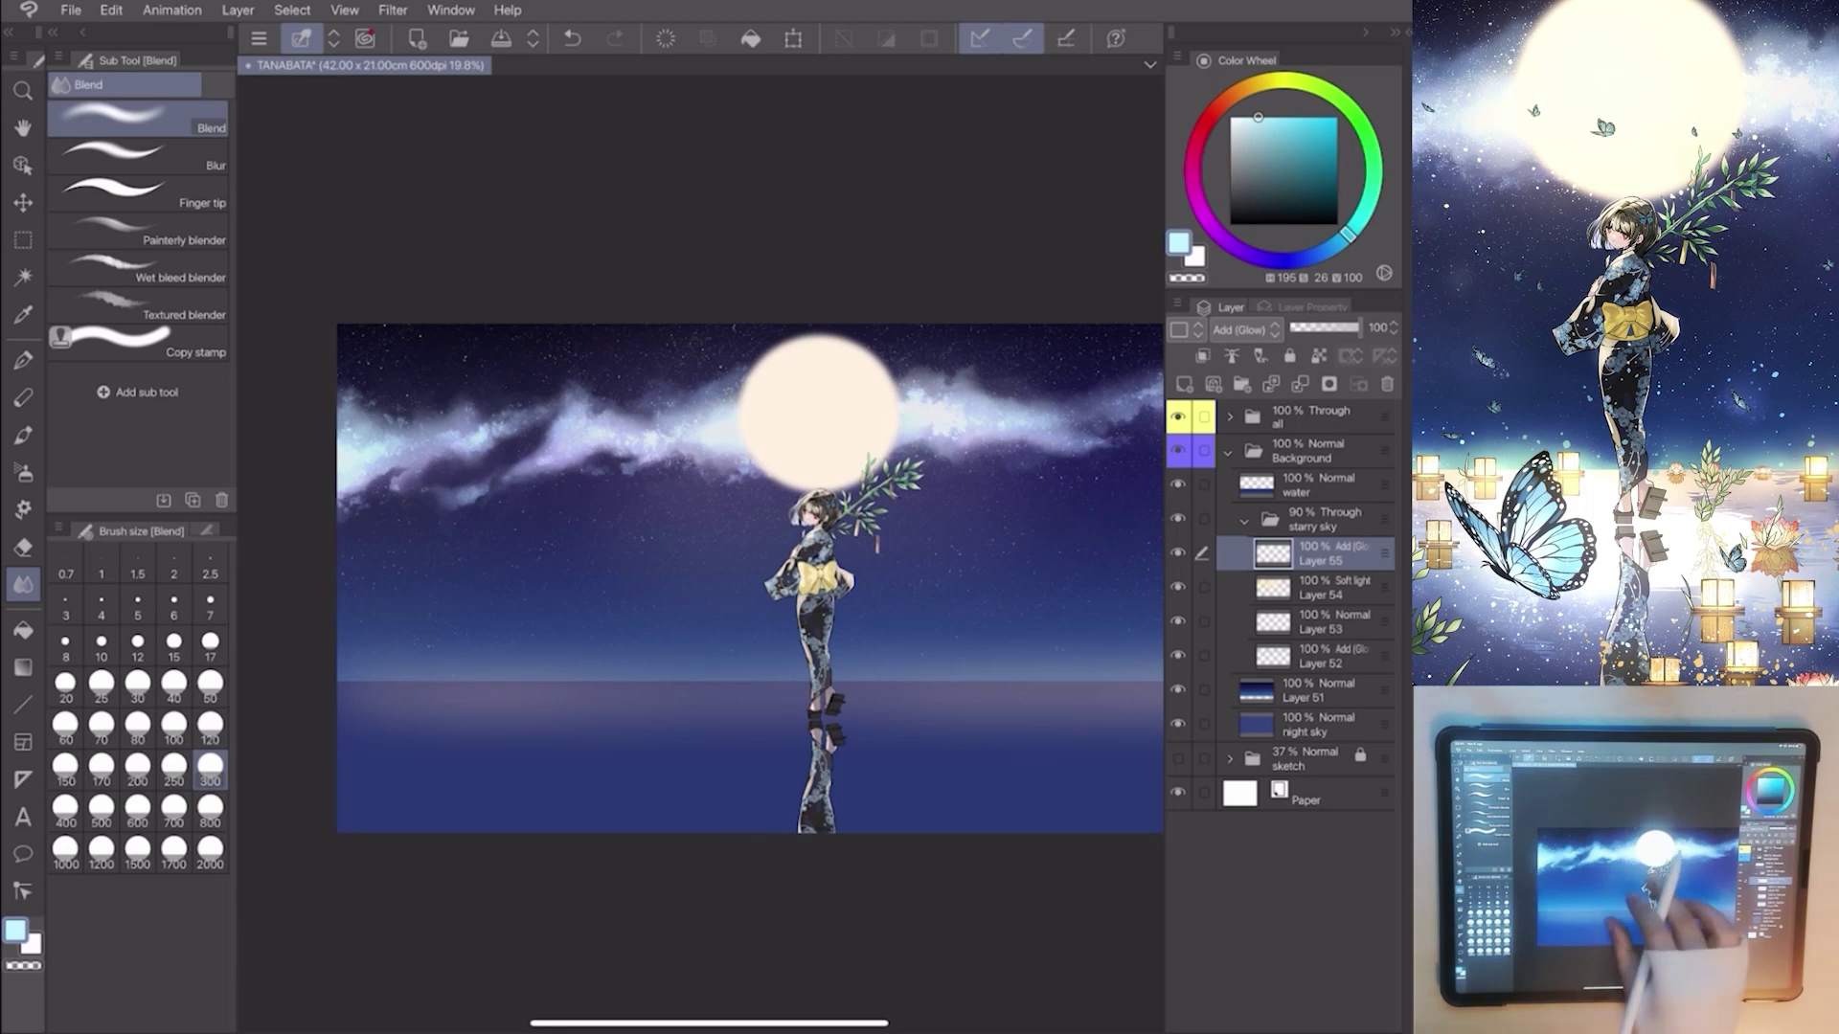
pyautogui.scroll(-1, 747, 575)
pyautogui.hscroll(-2, 733, 554)
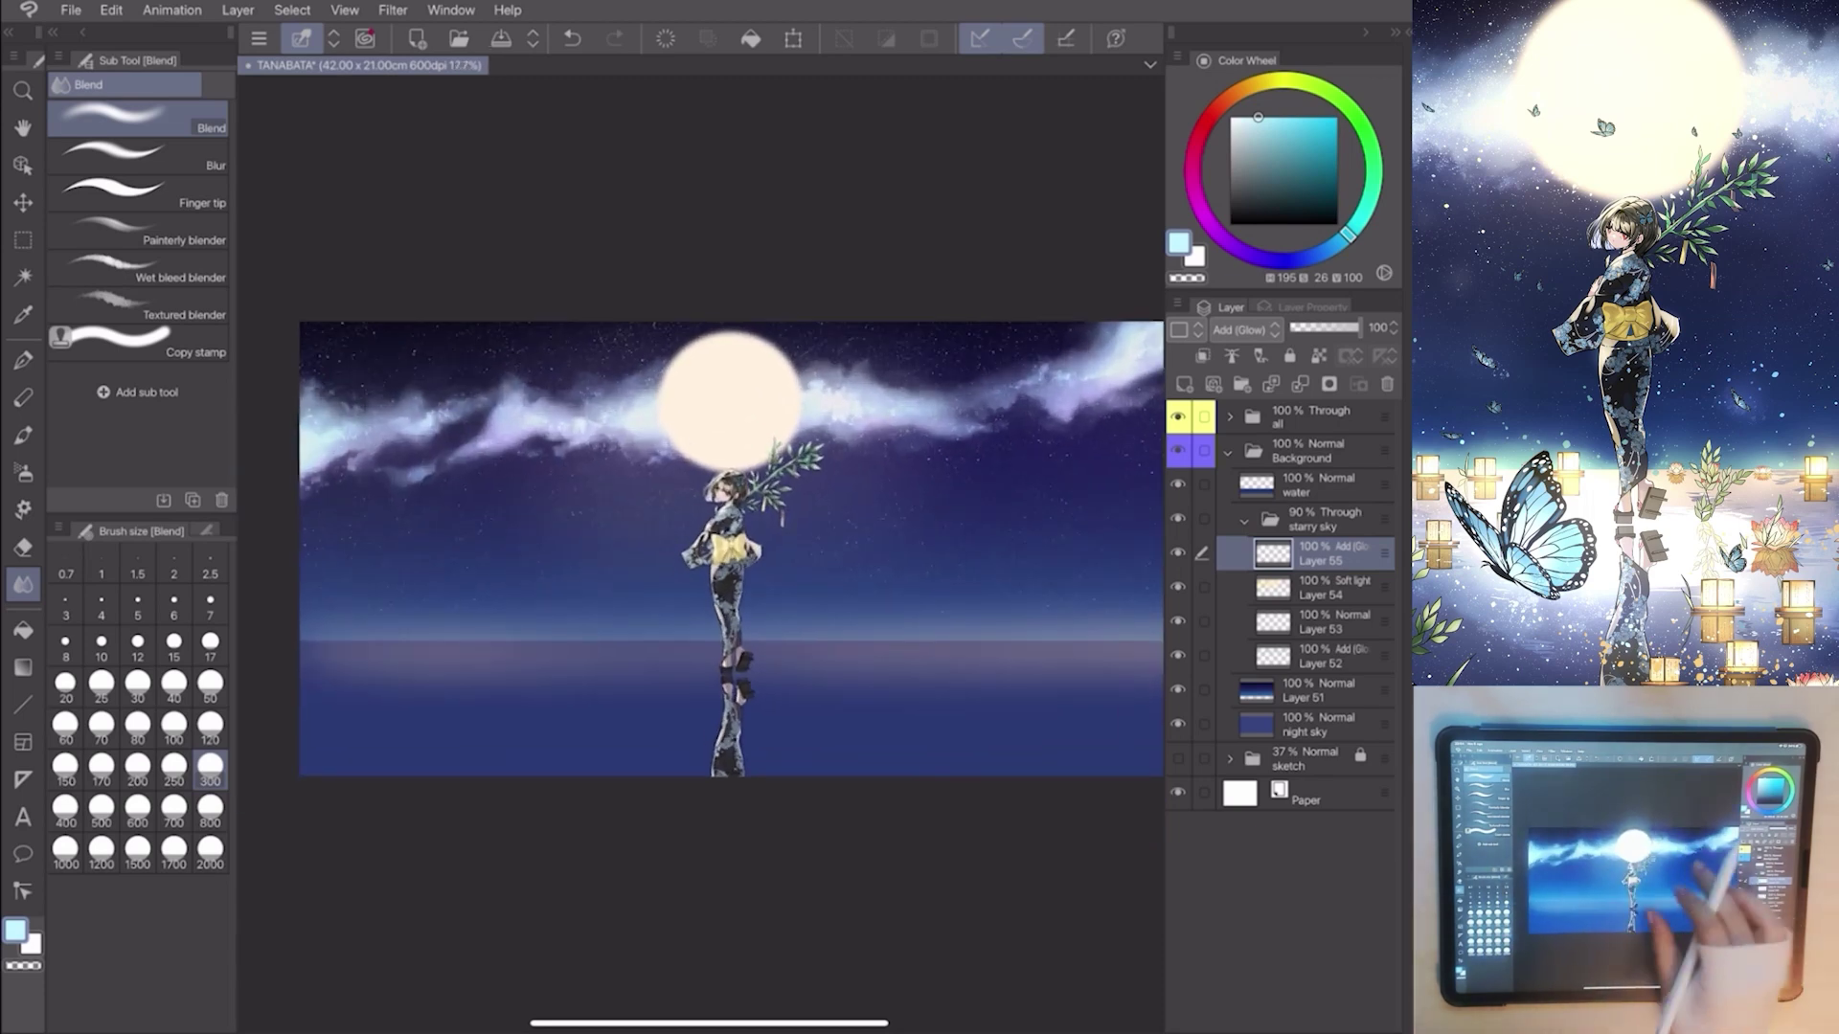
pyautogui.scroll(-1, 730, 549)
pyautogui.press('b')
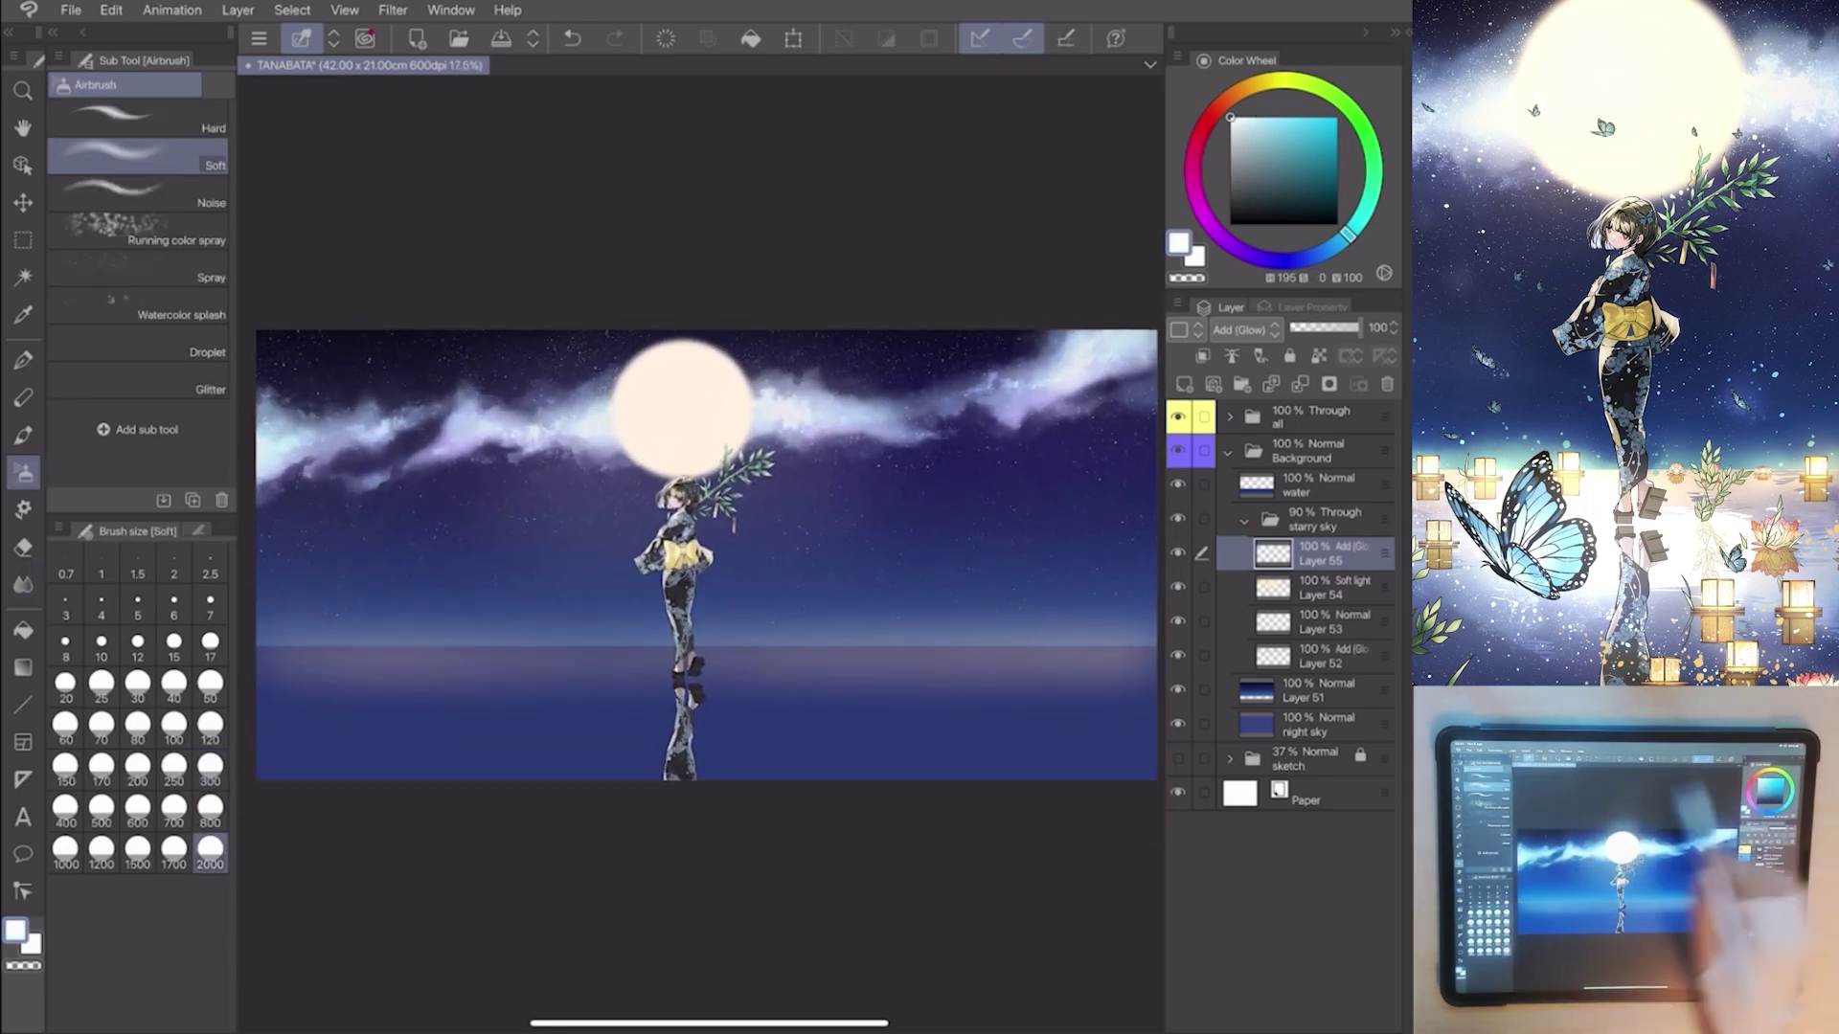
pyautogui.click(139, 345)
pyautogui.scroll(2, 706, 553)
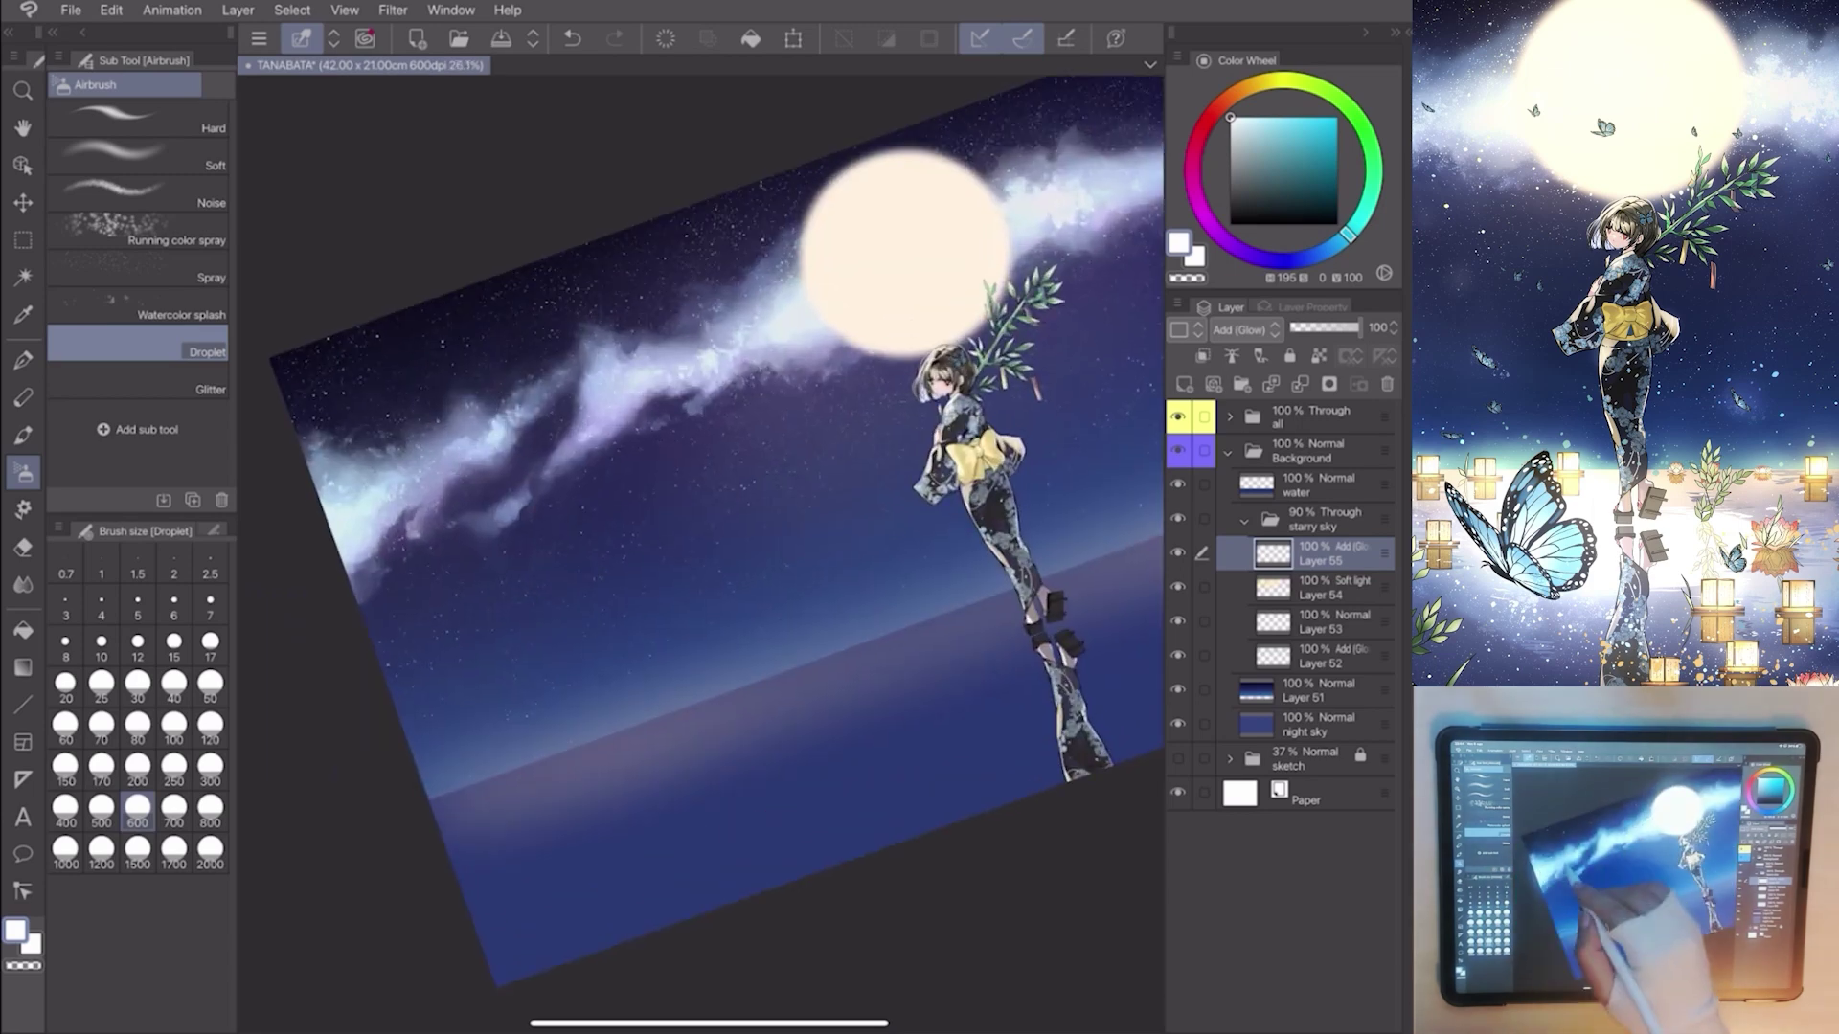
pyautogui.click(69, 531)
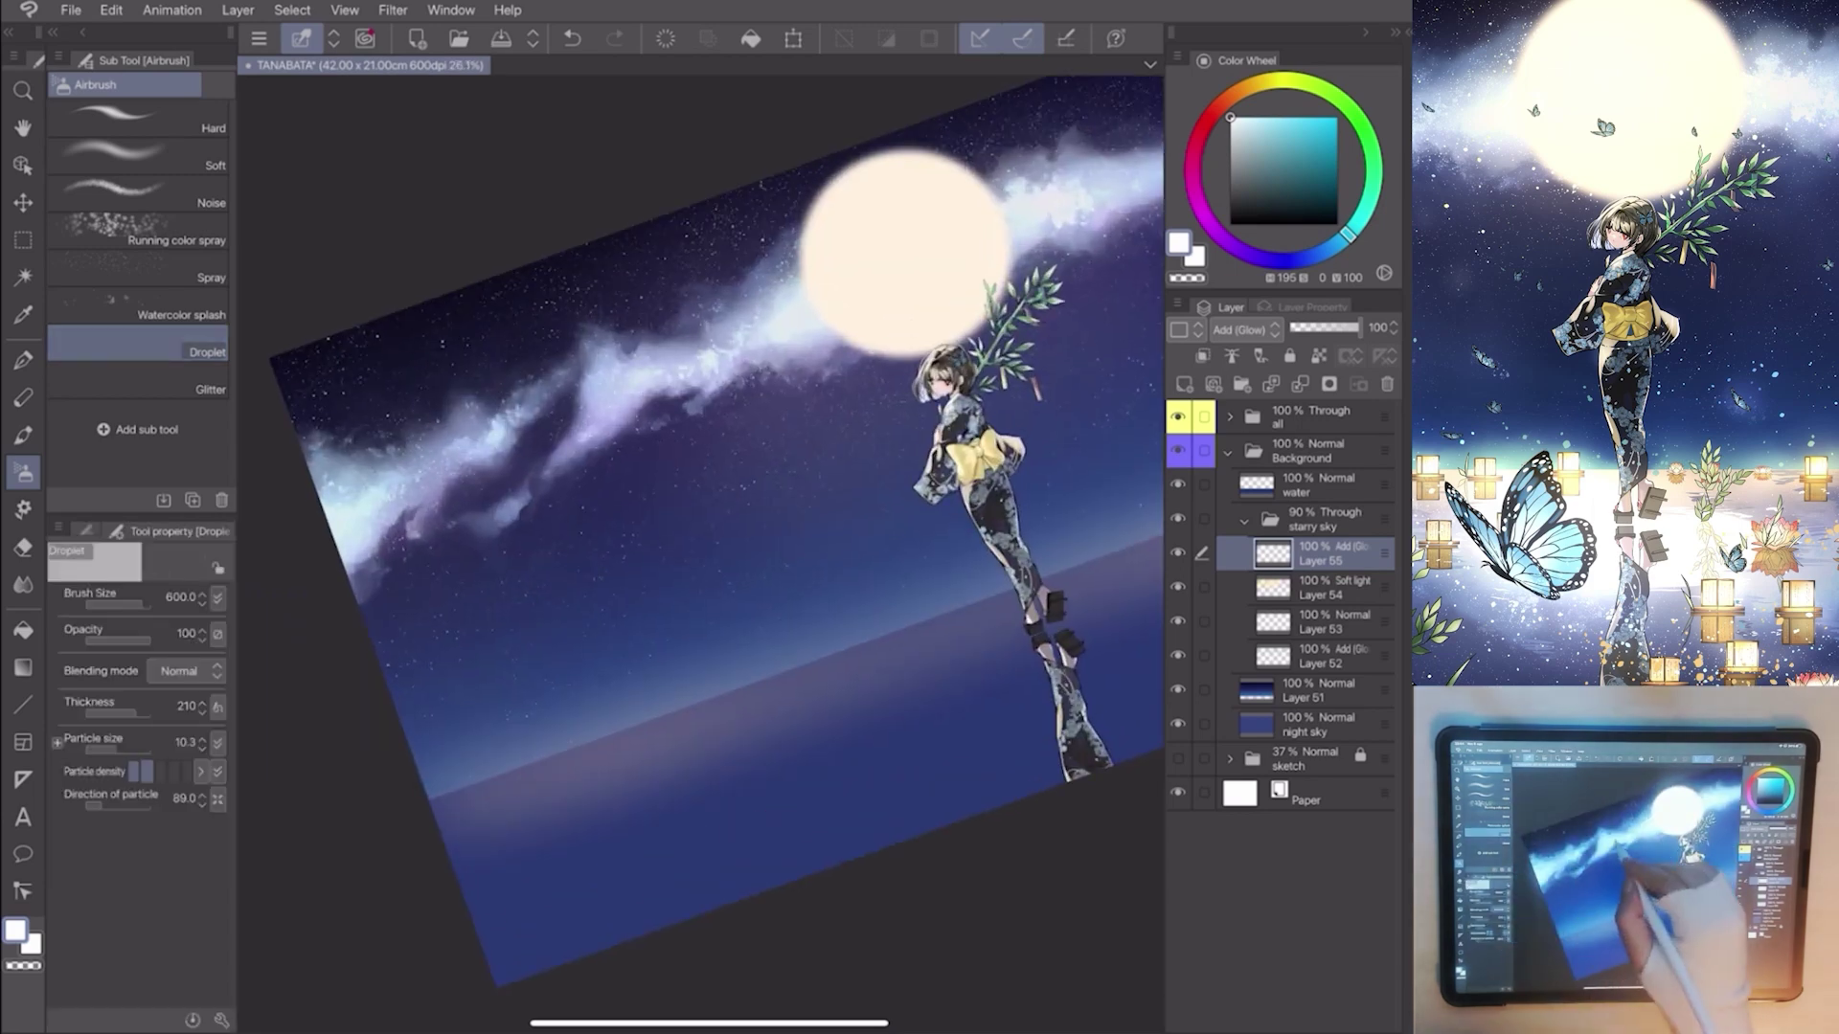
pyautogui.scroll(1, 700, 571)
pyautogui.click(70, 530)
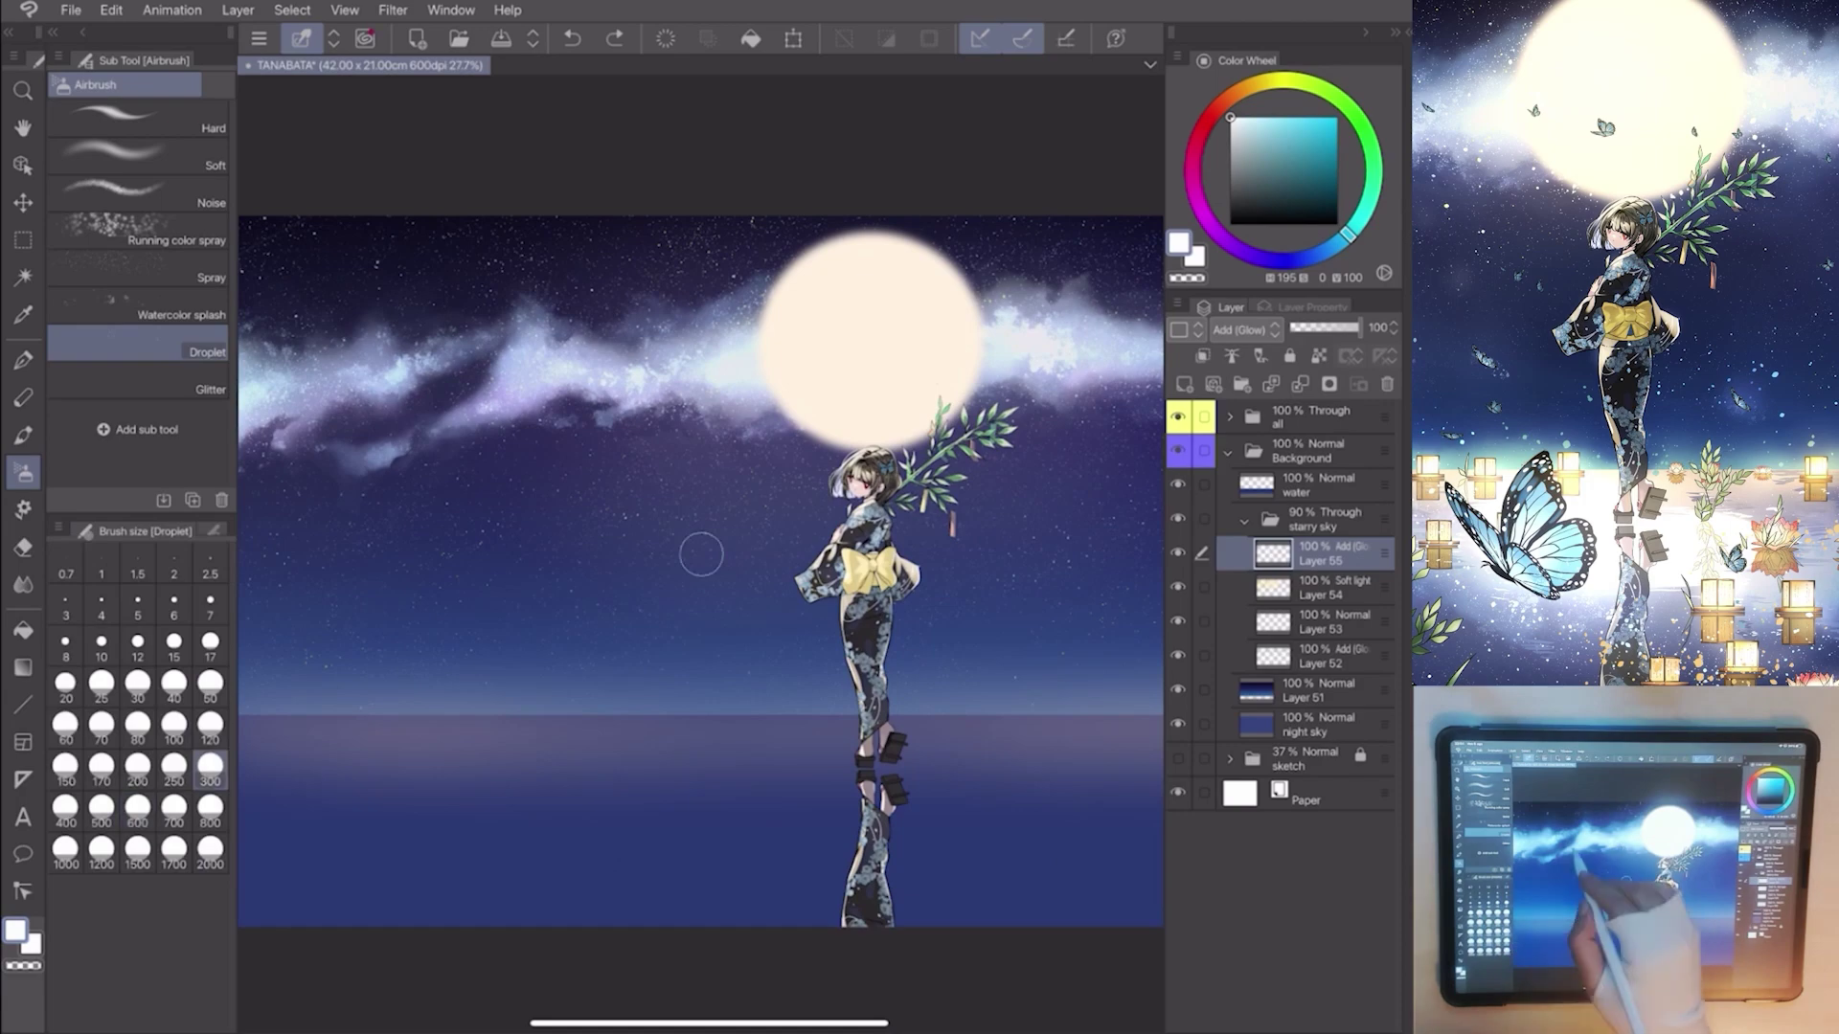
pyautogui.scroll(-1, 701, 575)
pyautogui.scroll(-1, 700, 575)
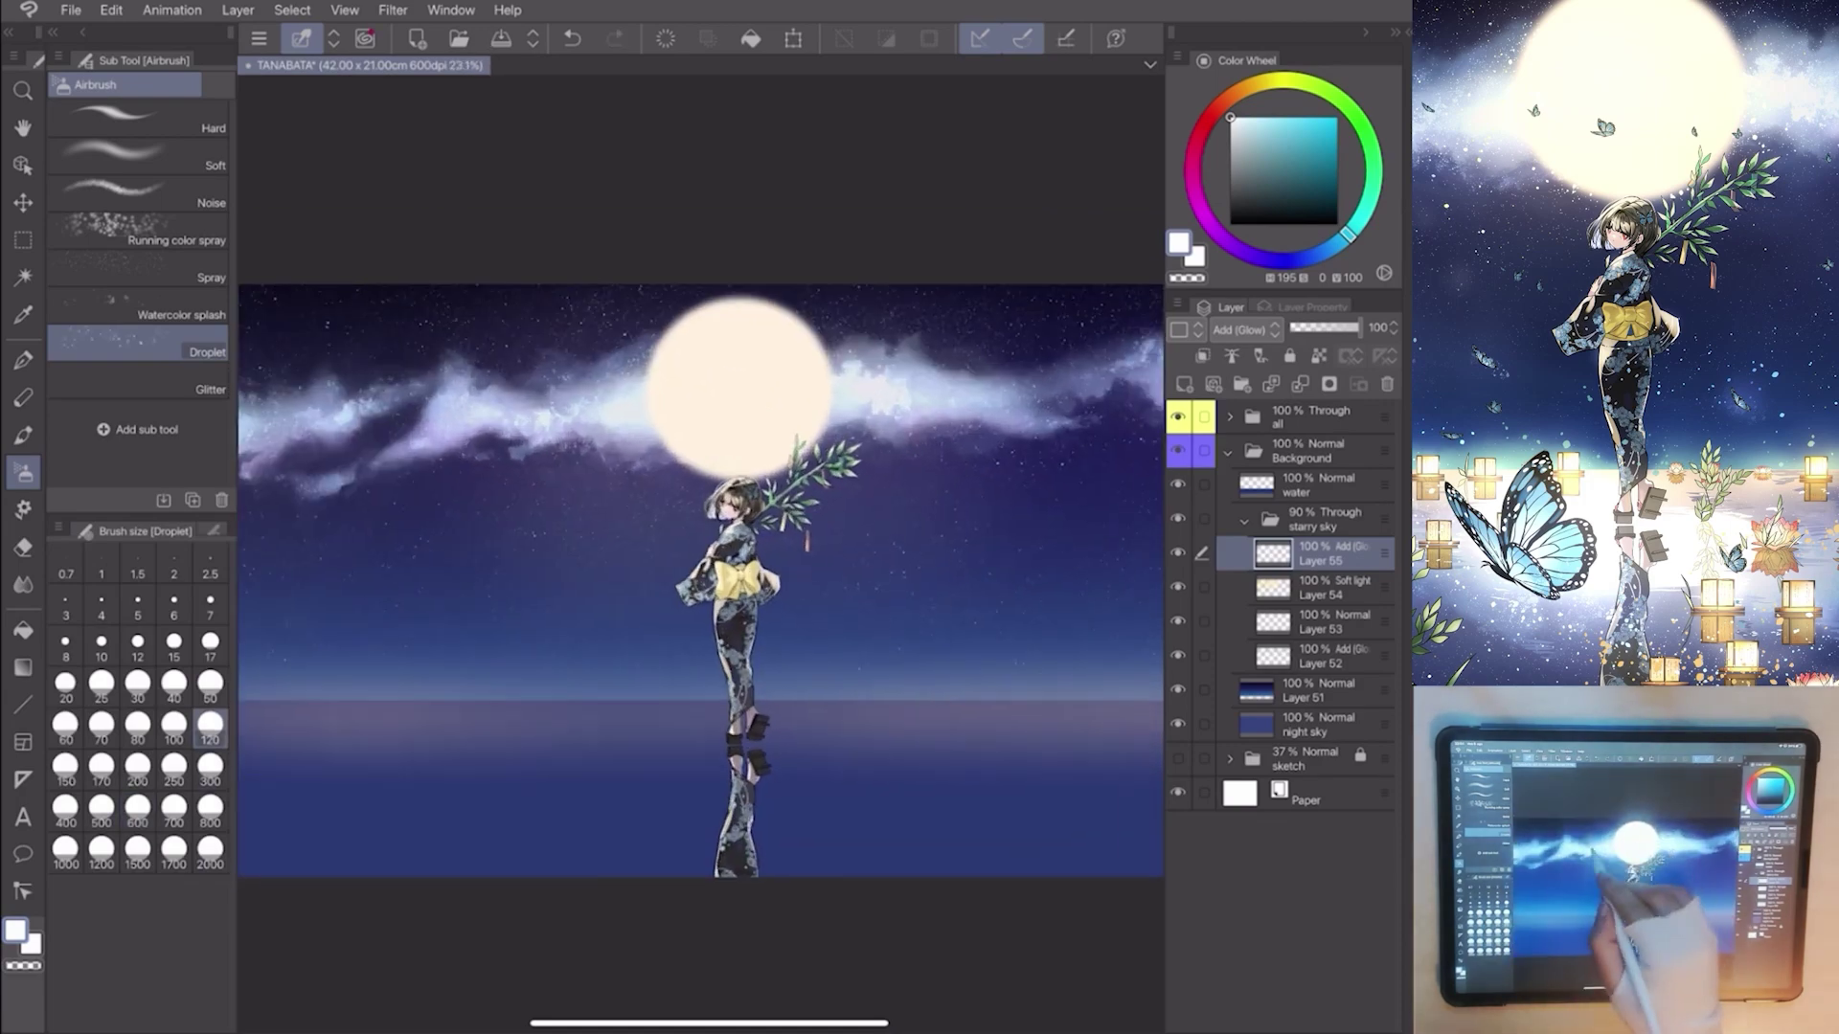
pyautogui.scroll(-1, 700, 611)
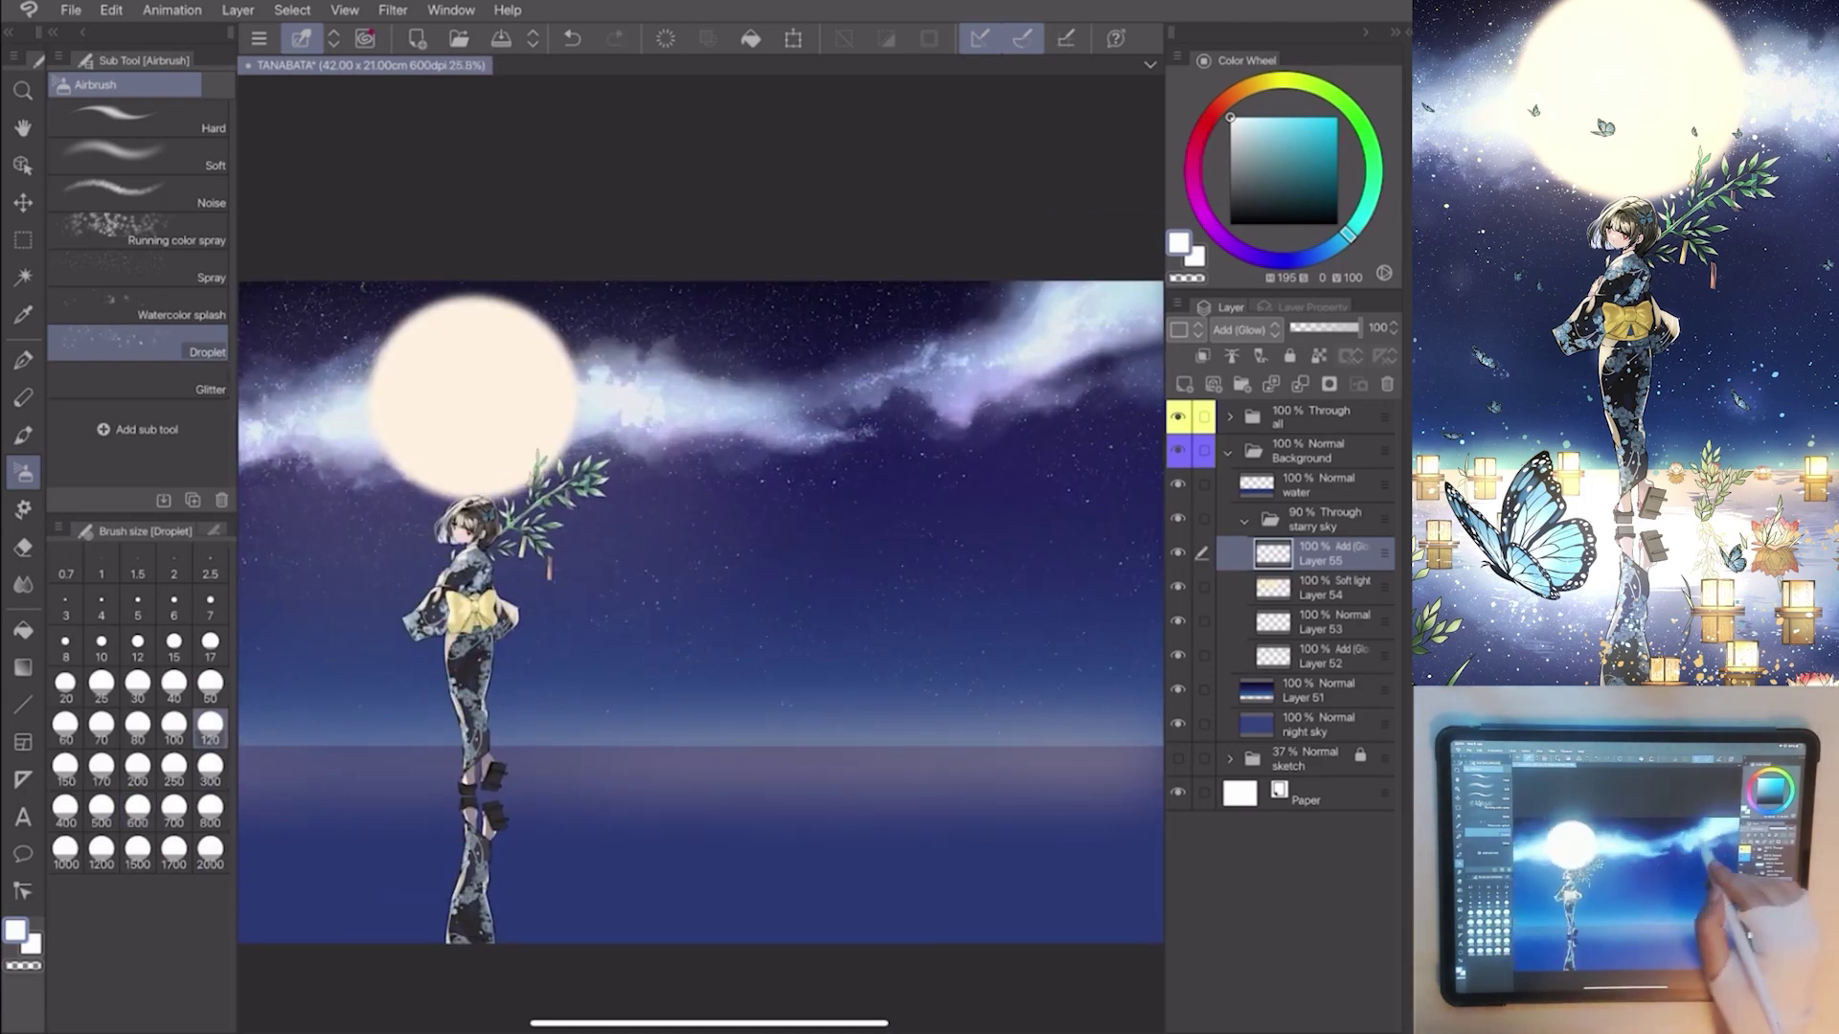
pyautogui.scroll(-1, 716, 582)
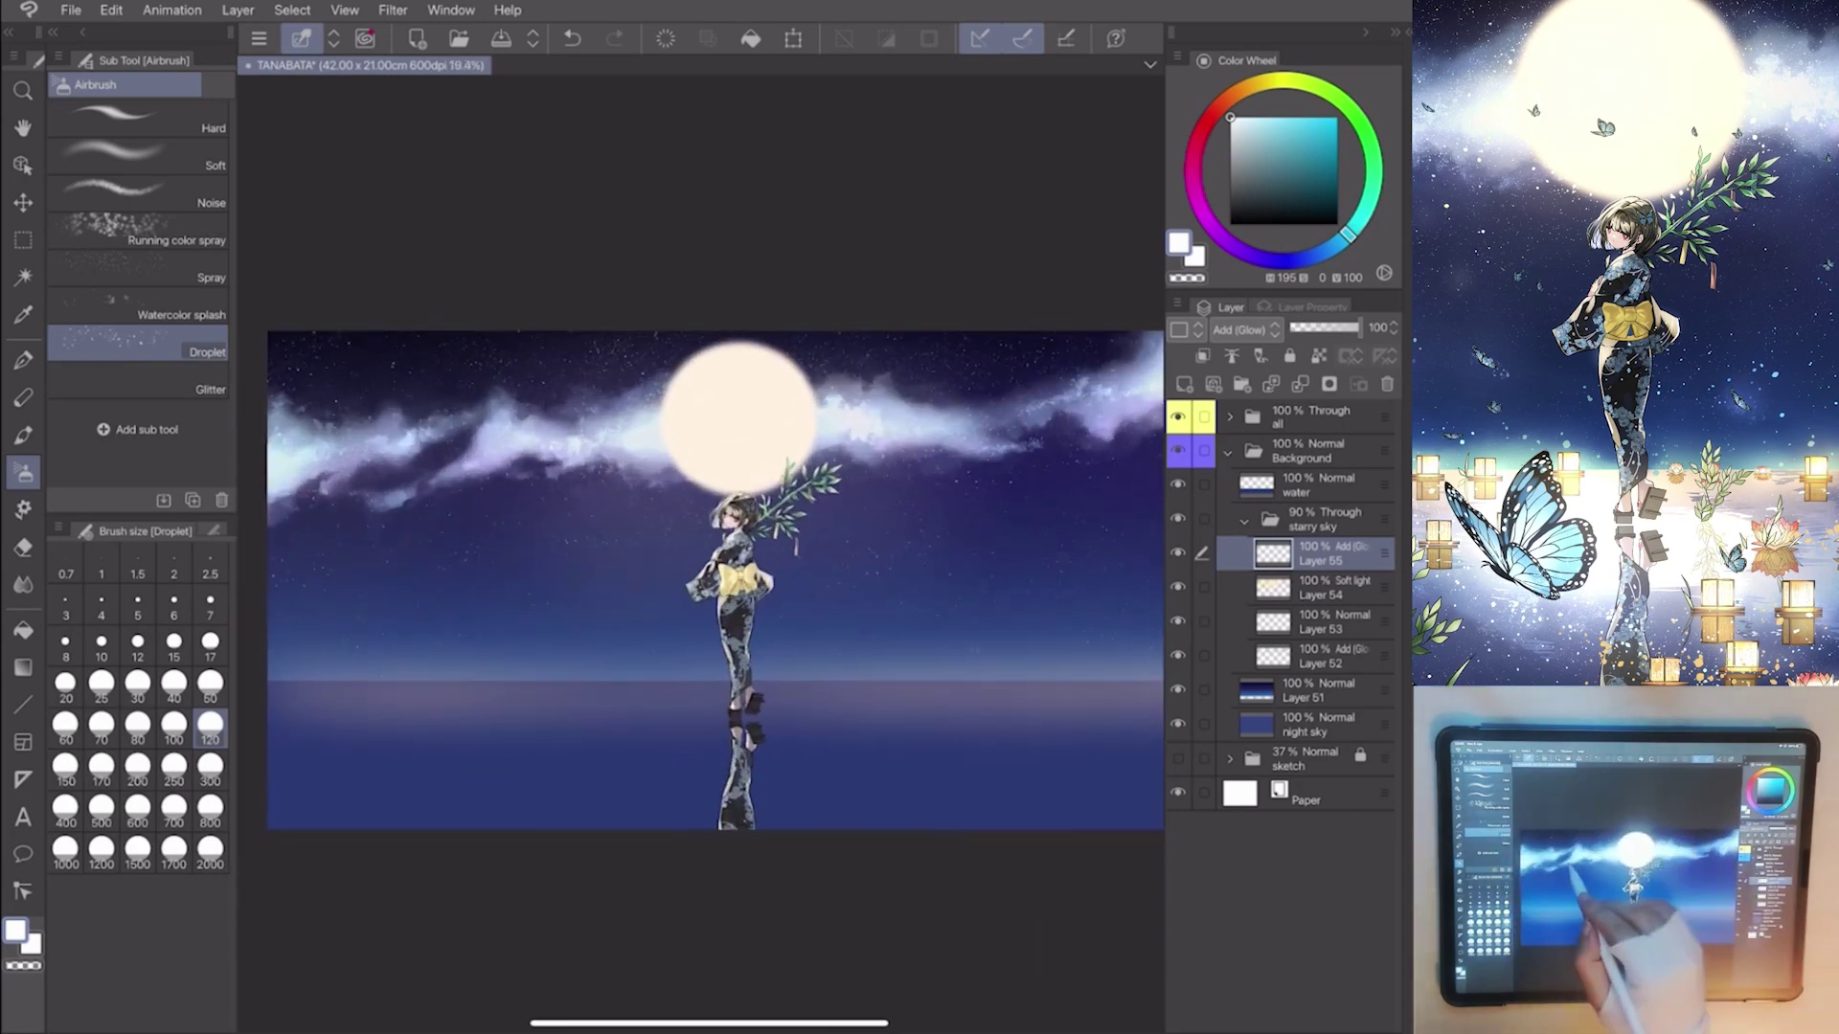
pyautogui.scroll(-1, 712, 582)
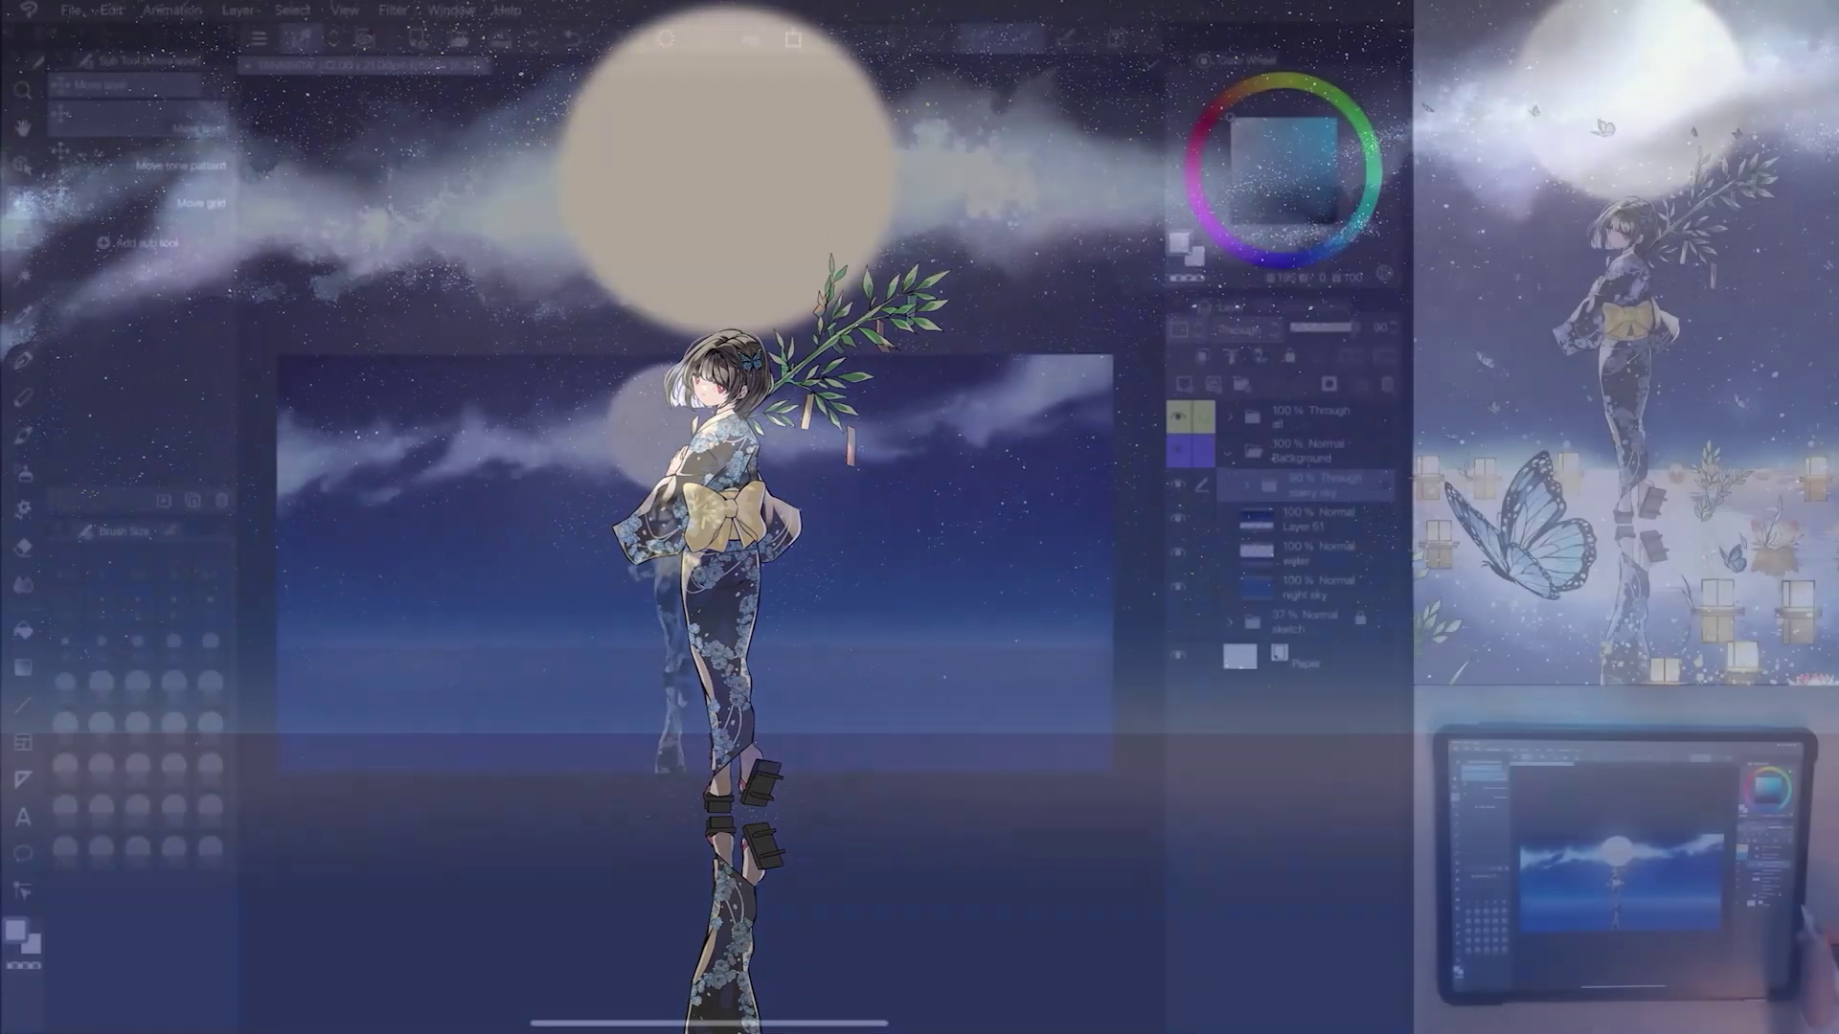
# Duplicate the starry sky folder as 'flipped sky' and move Layer 51 above it.
pyautogui.rightClick(1294, 485)
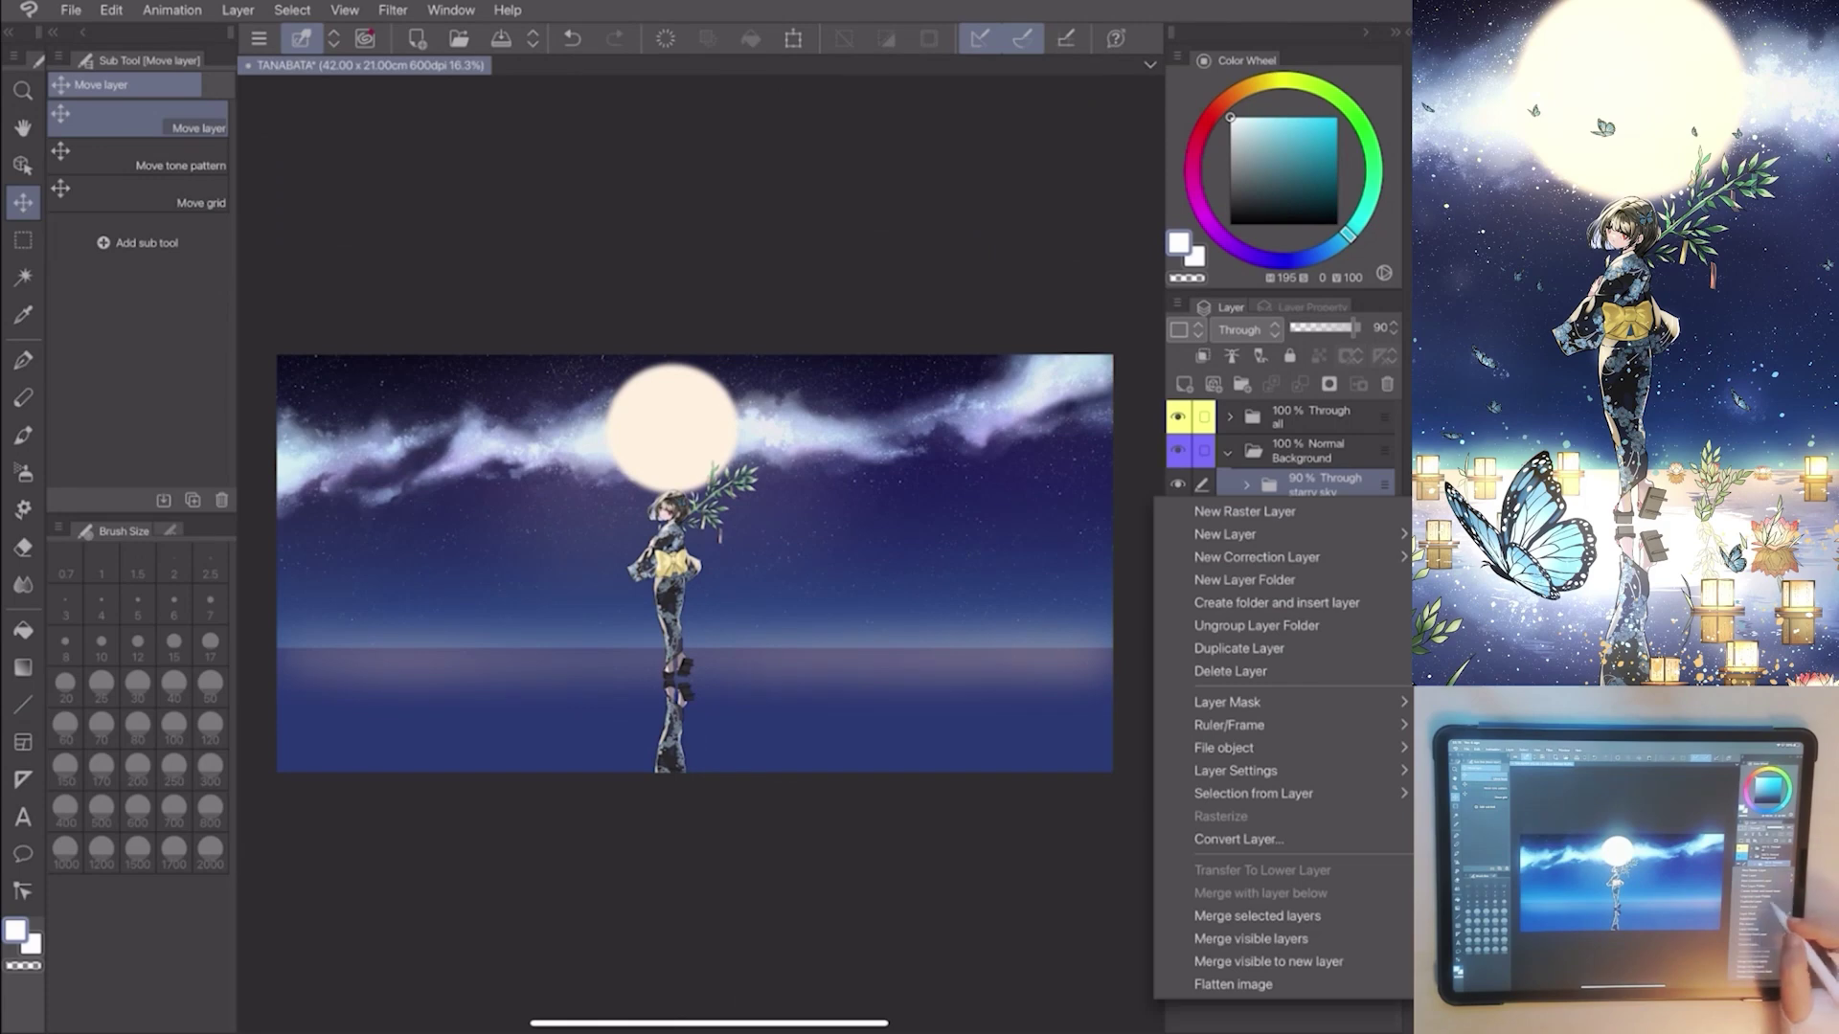
pyautogui.click(1238, 648)
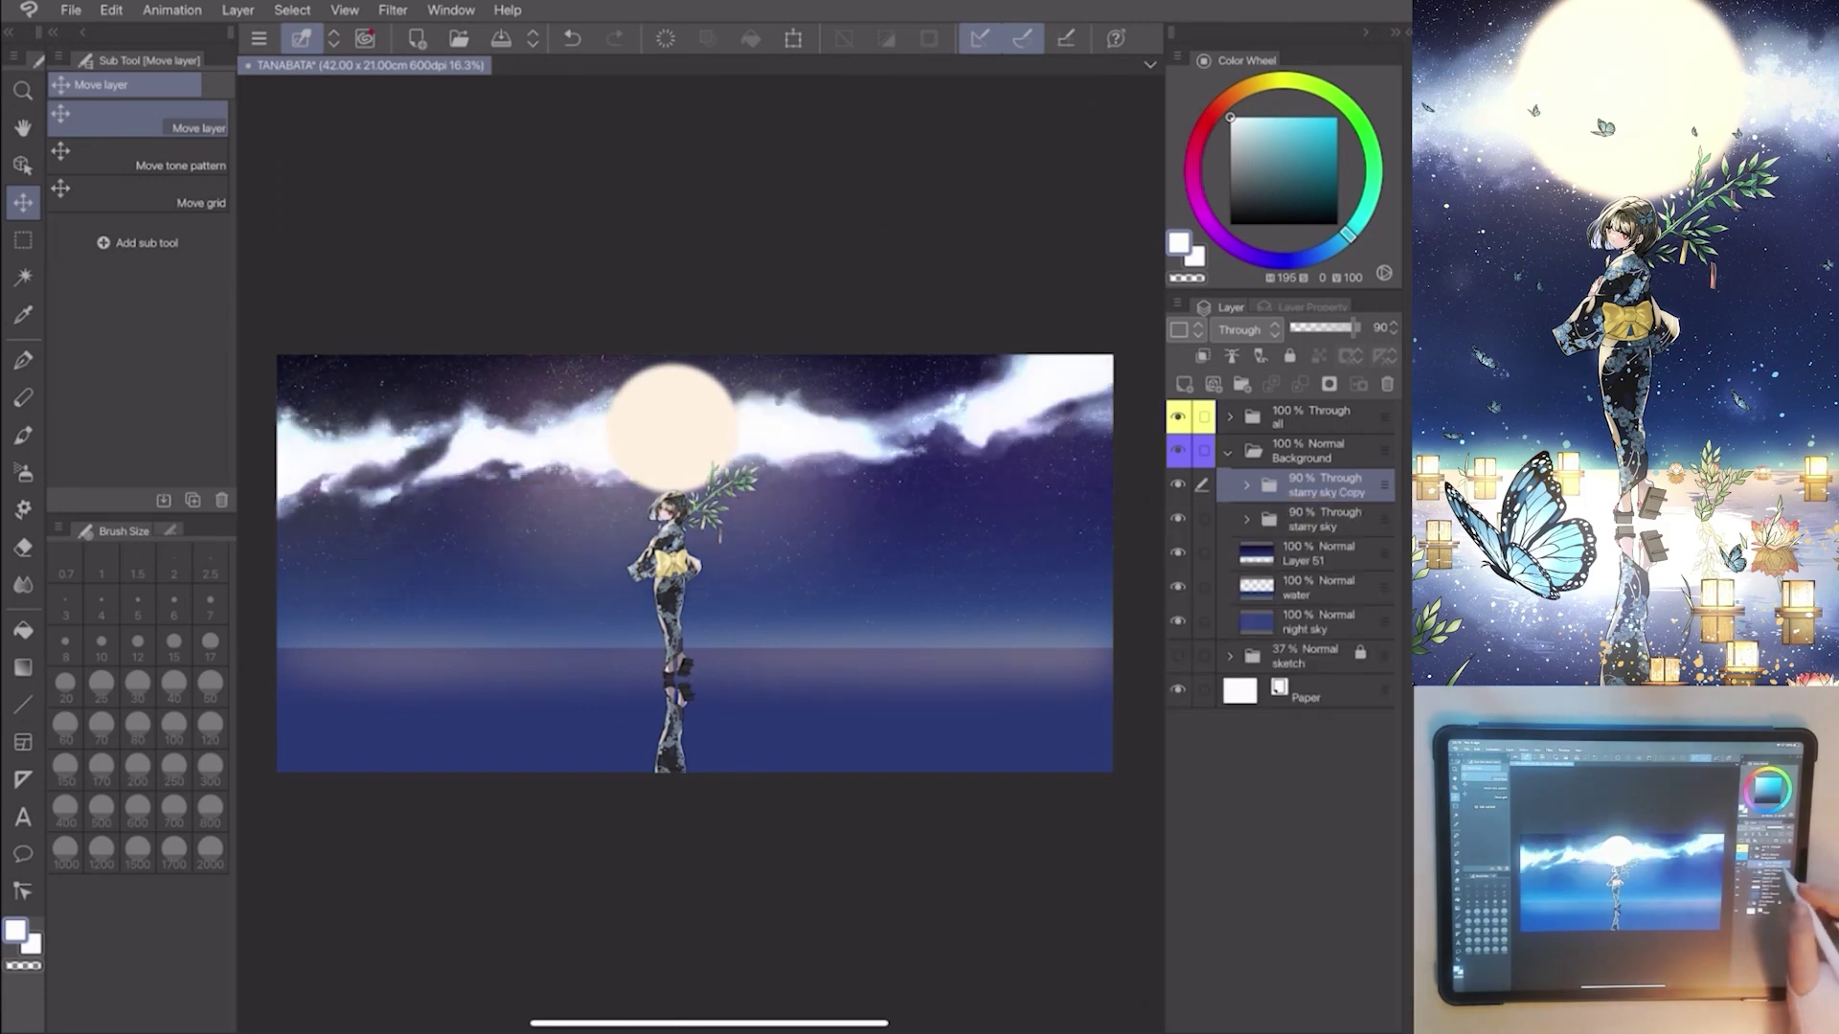
pyautogui.doubleClick(1321, 486)
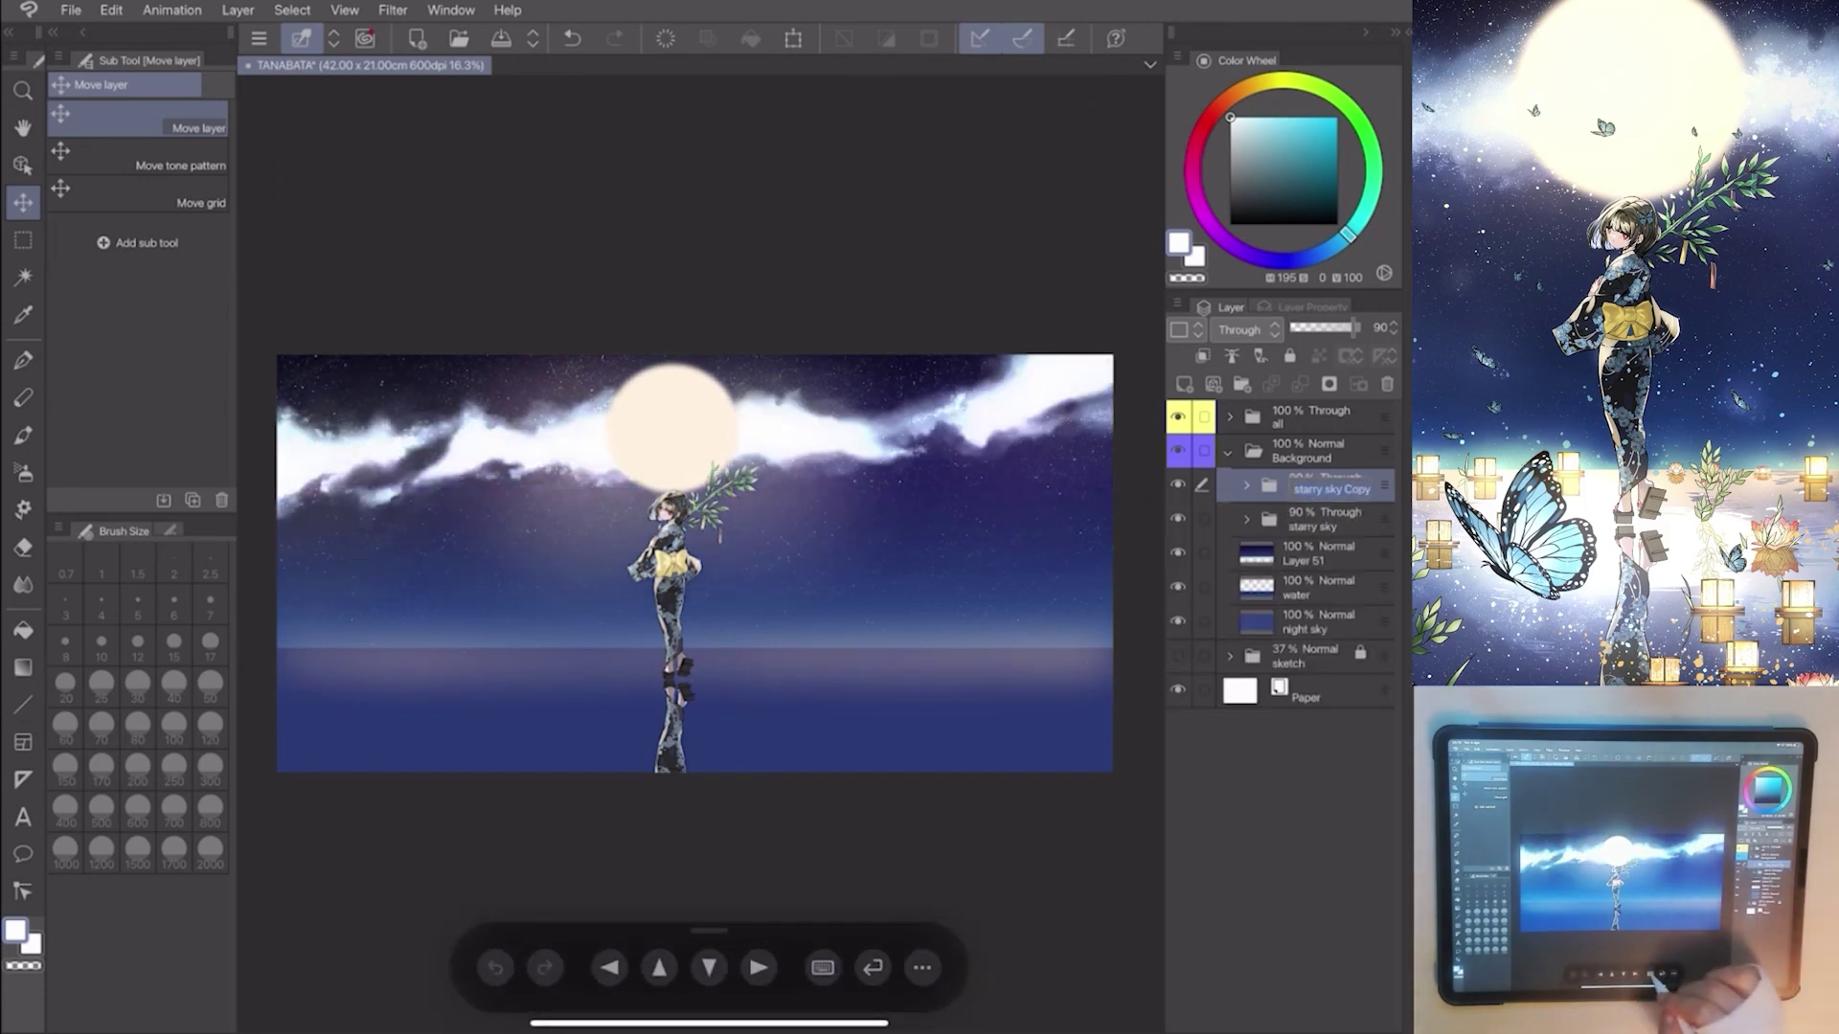
pyautogui.write('flip')
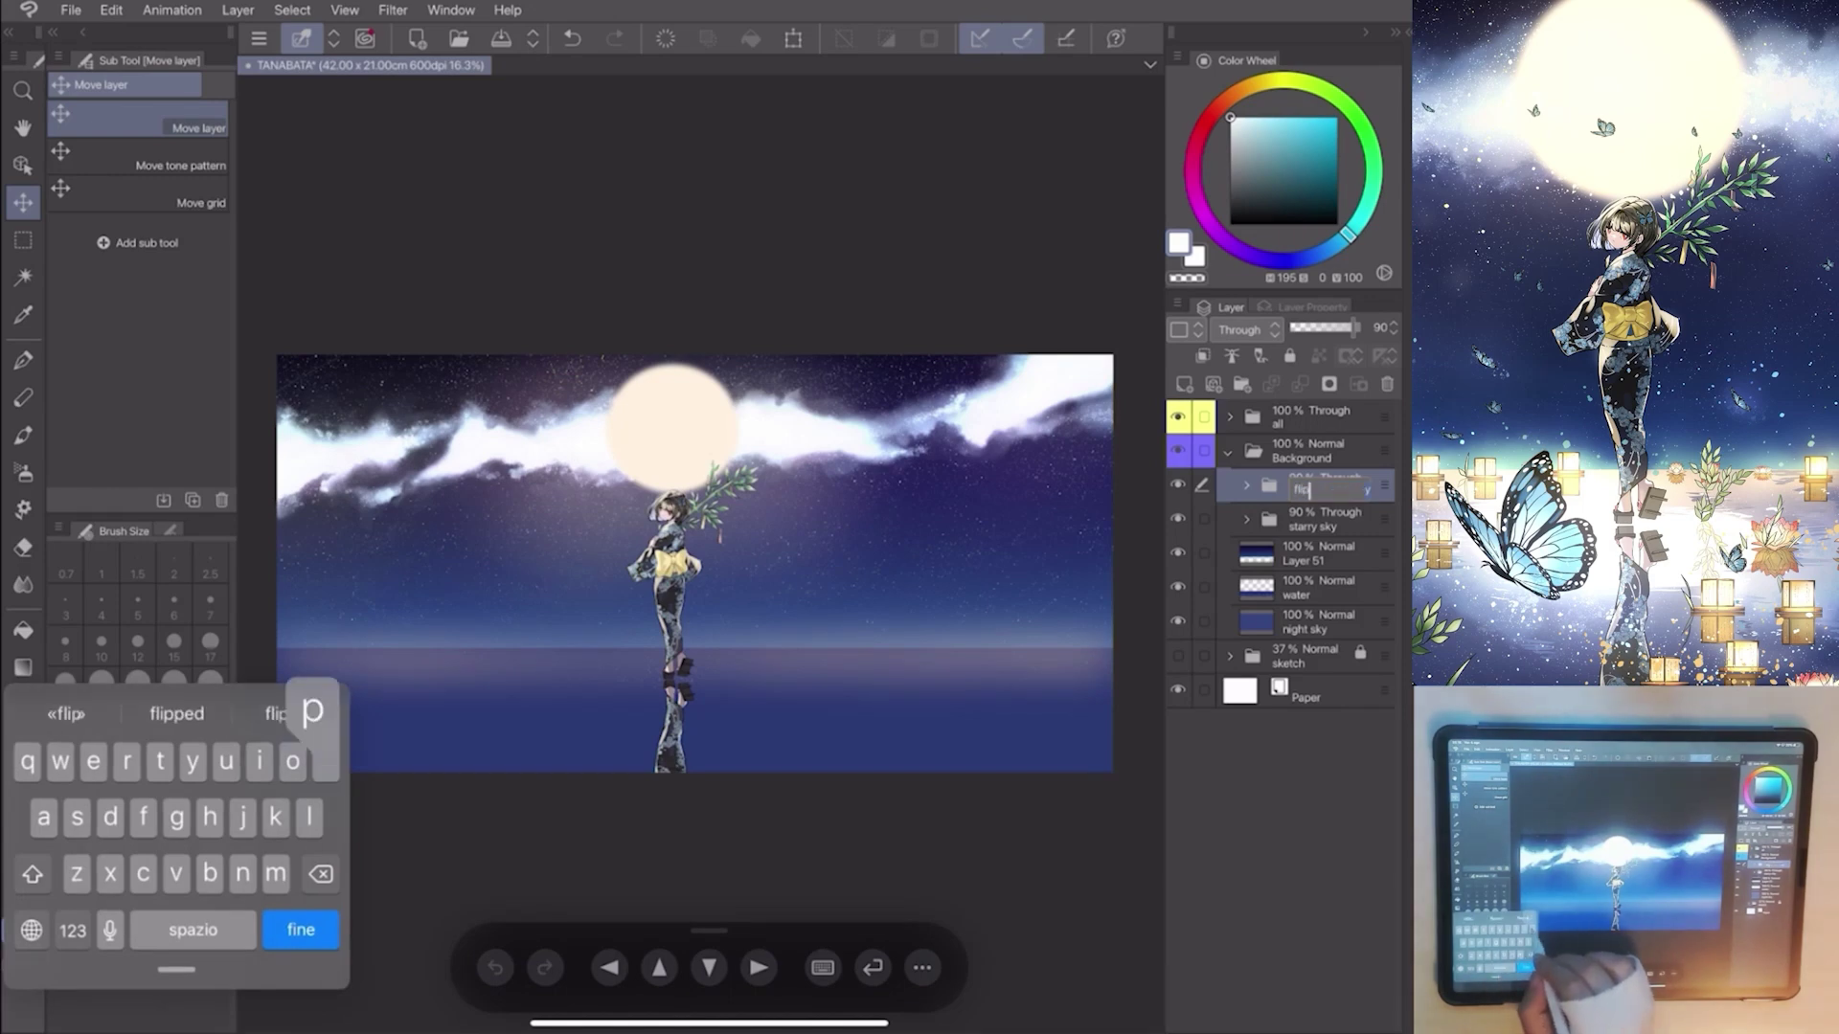
pyautogui.write('ped s')
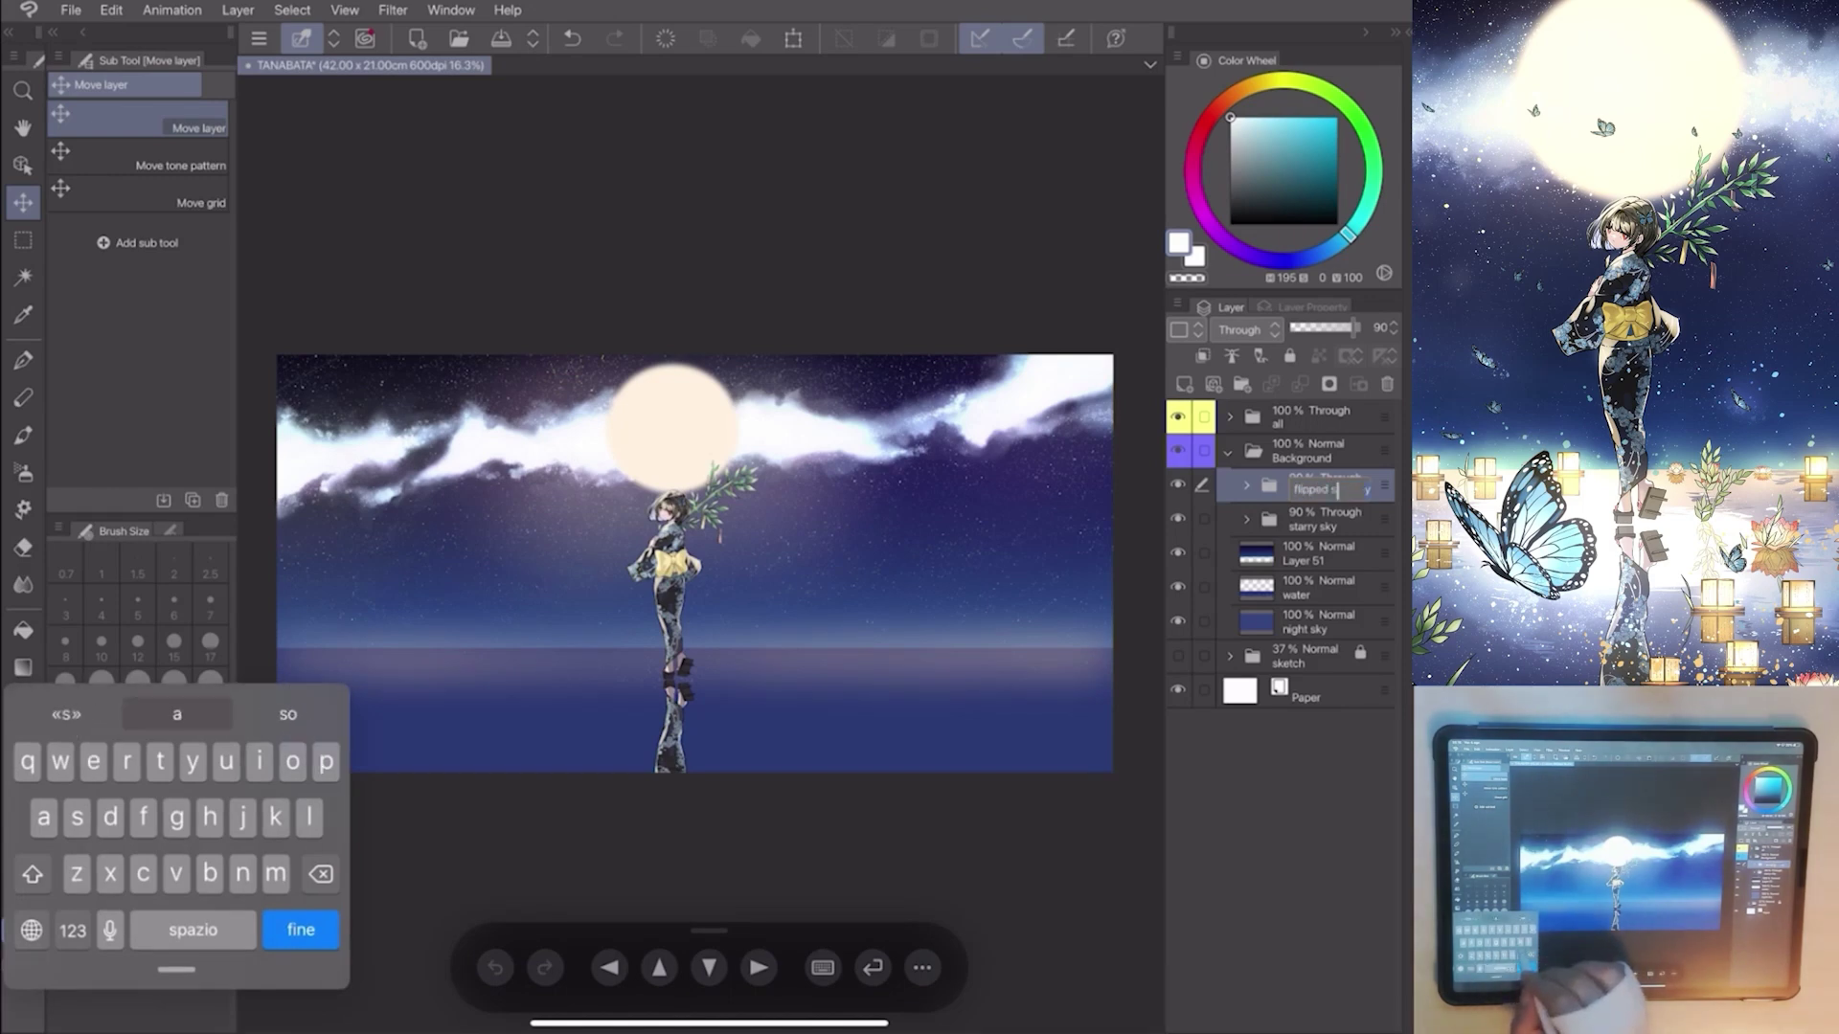
pyautogui.write('ky')
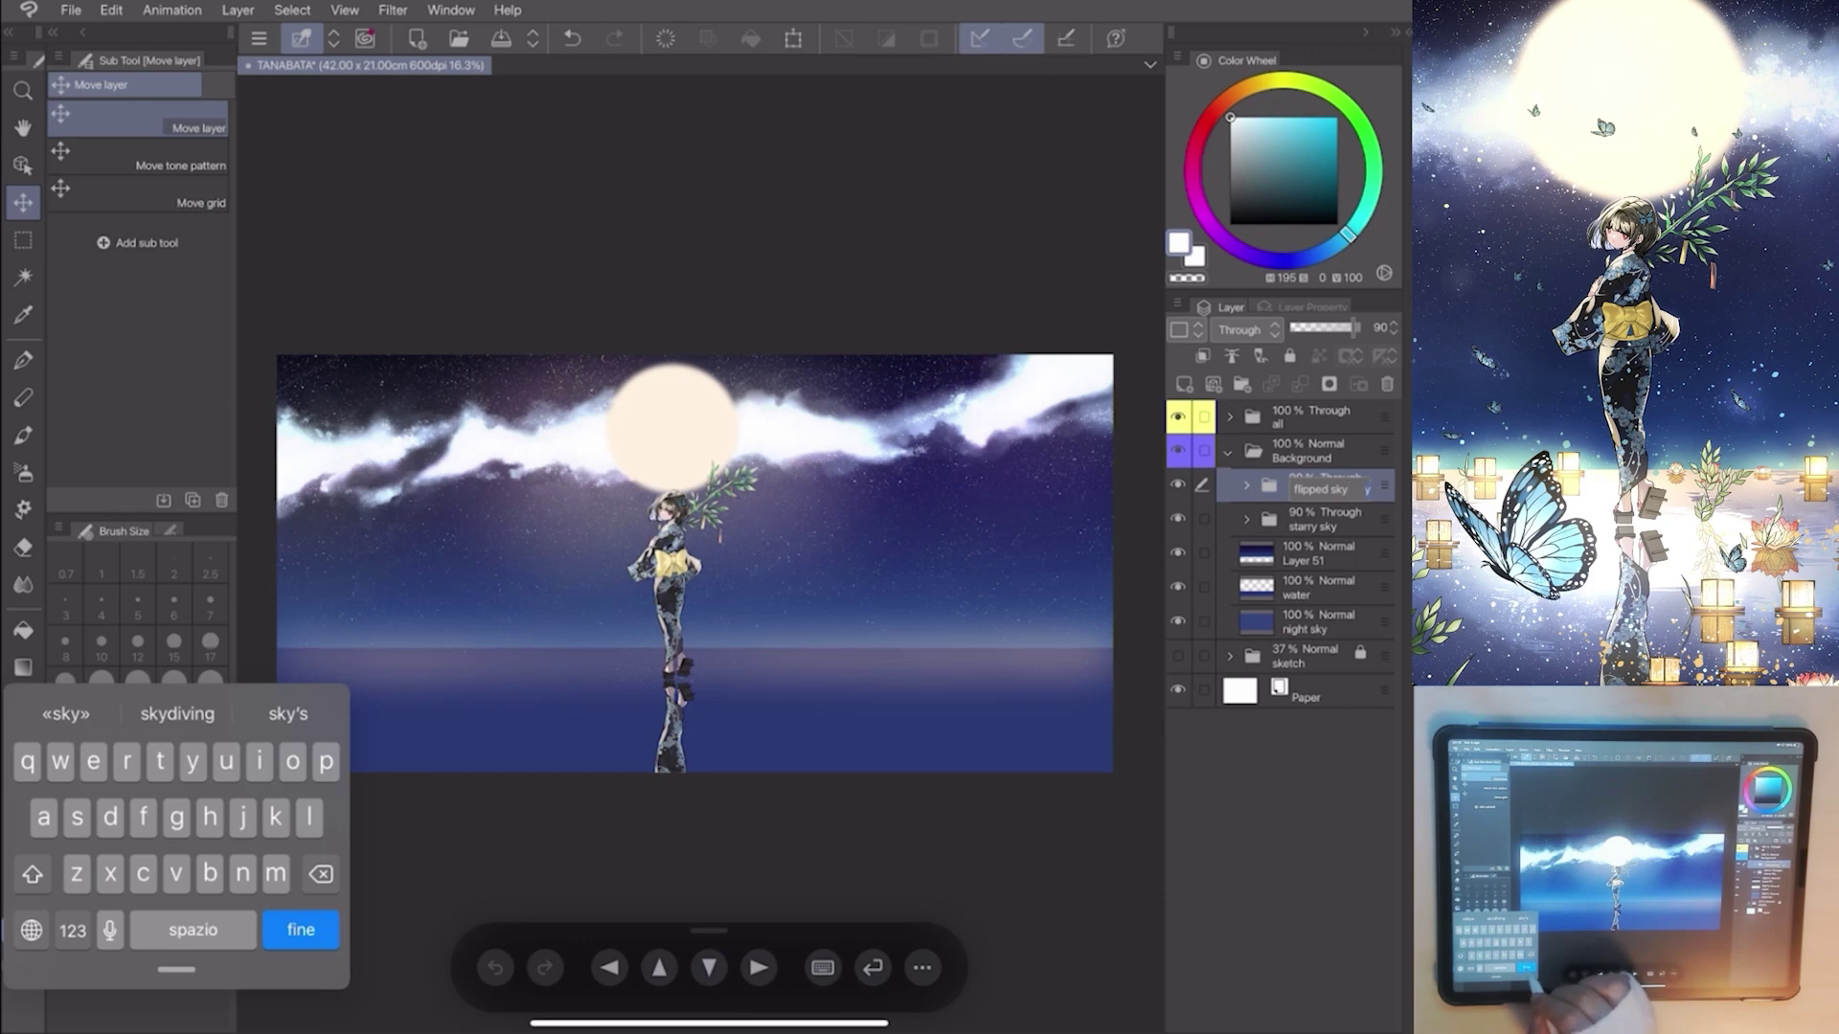
pyautogui.press('Return')
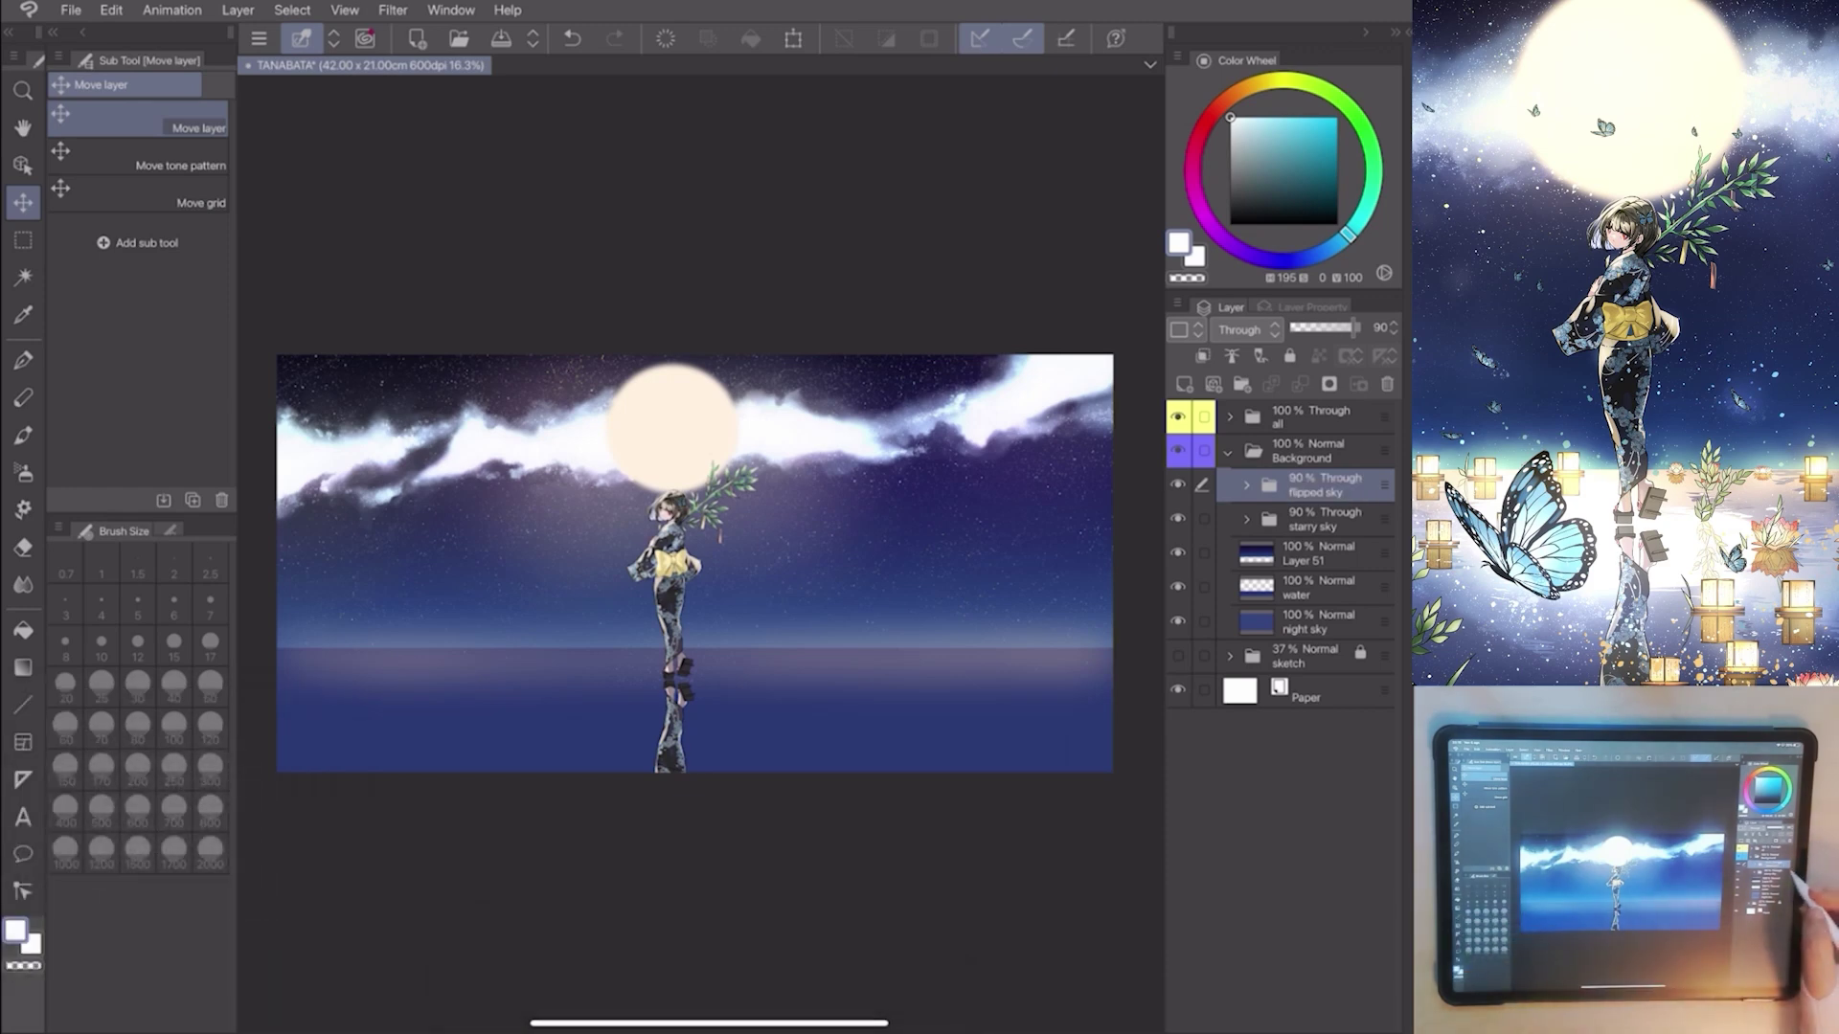
pyautogui.moveTo(1315, 552); pyautogui.dragTo(1315, 564)
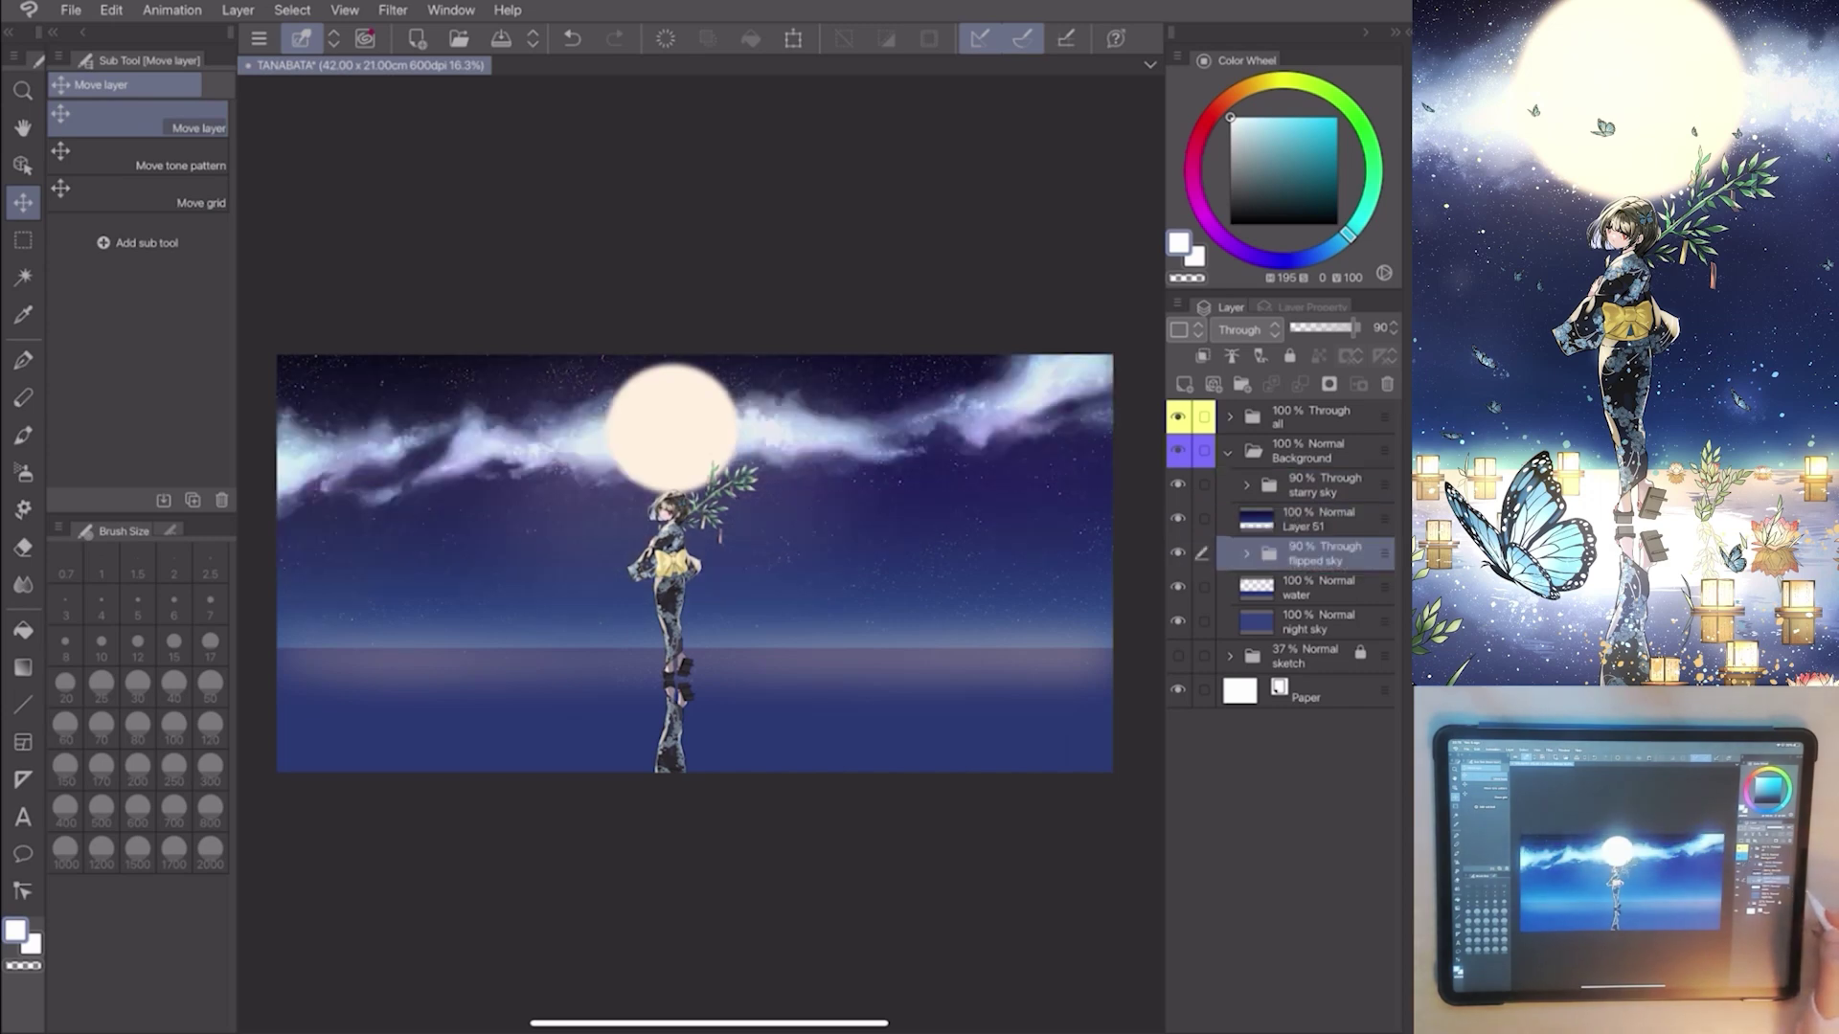
# Flip the sky folder vertically down into the water and set its opacity to 60%.
pyautogui.click(111, 11)
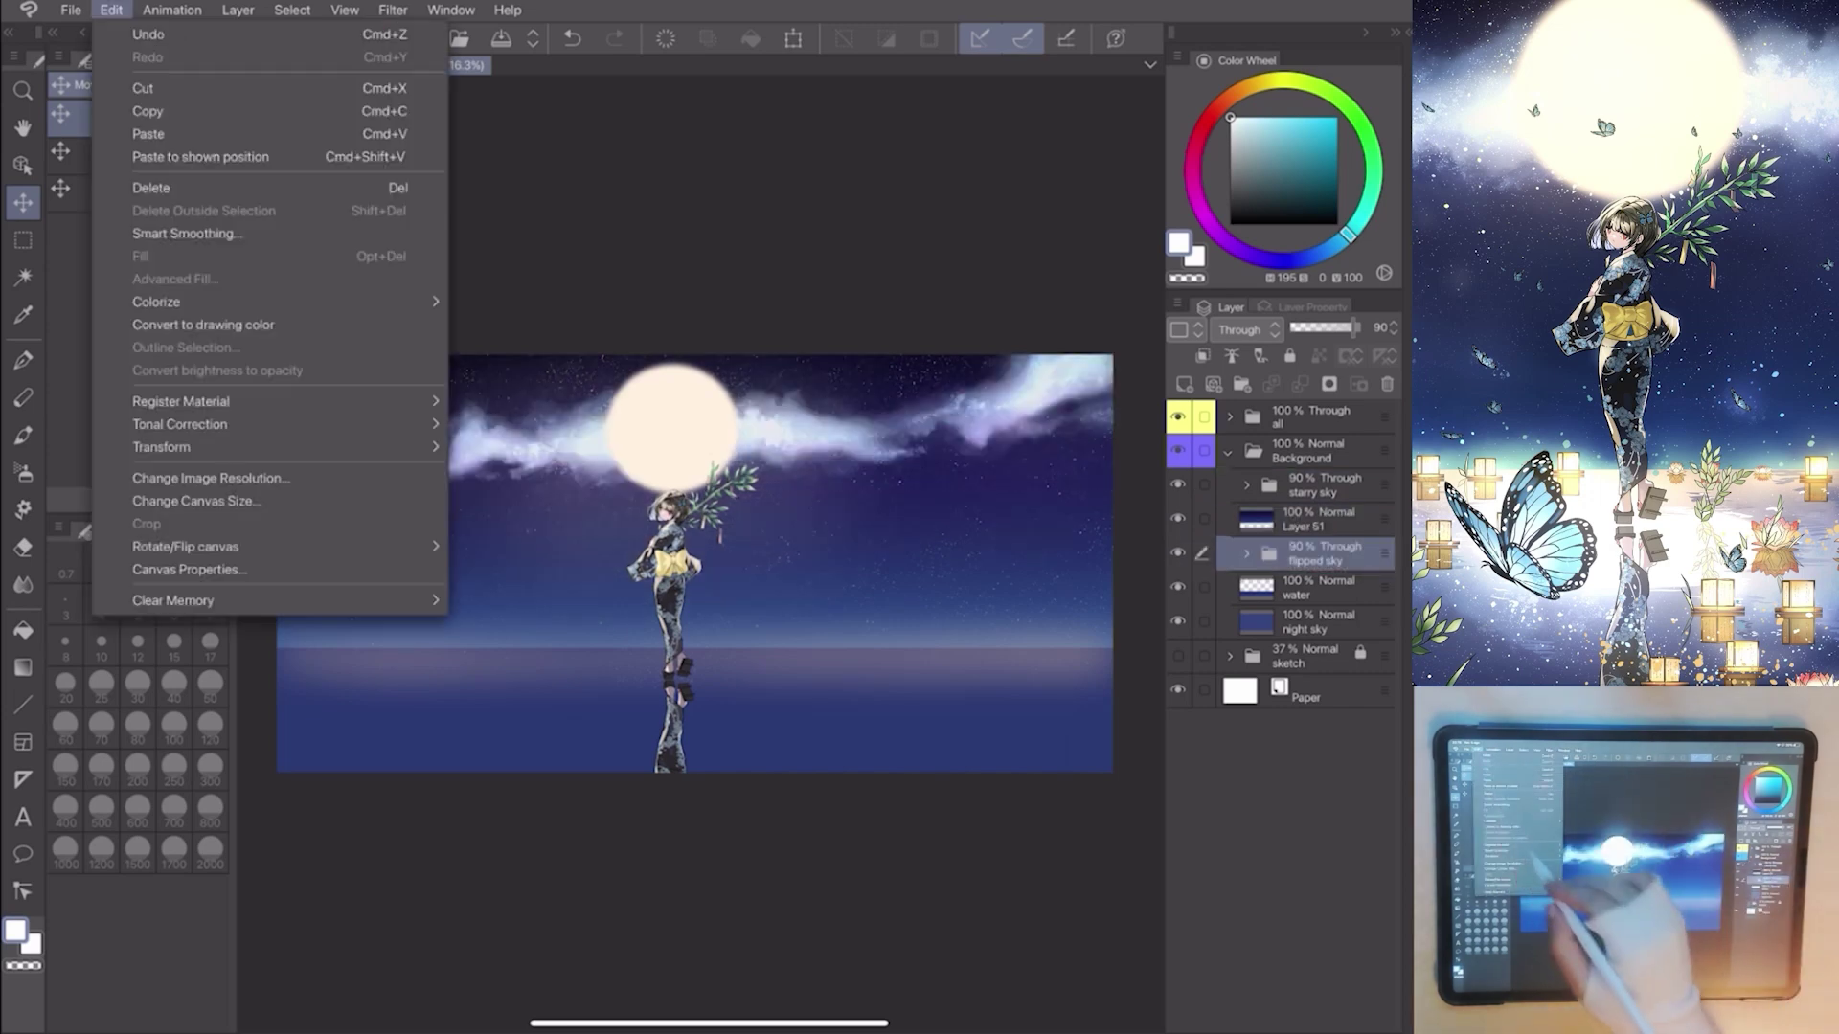
pyautogui.click(161, 446)
pyautogui.click(525, 649)
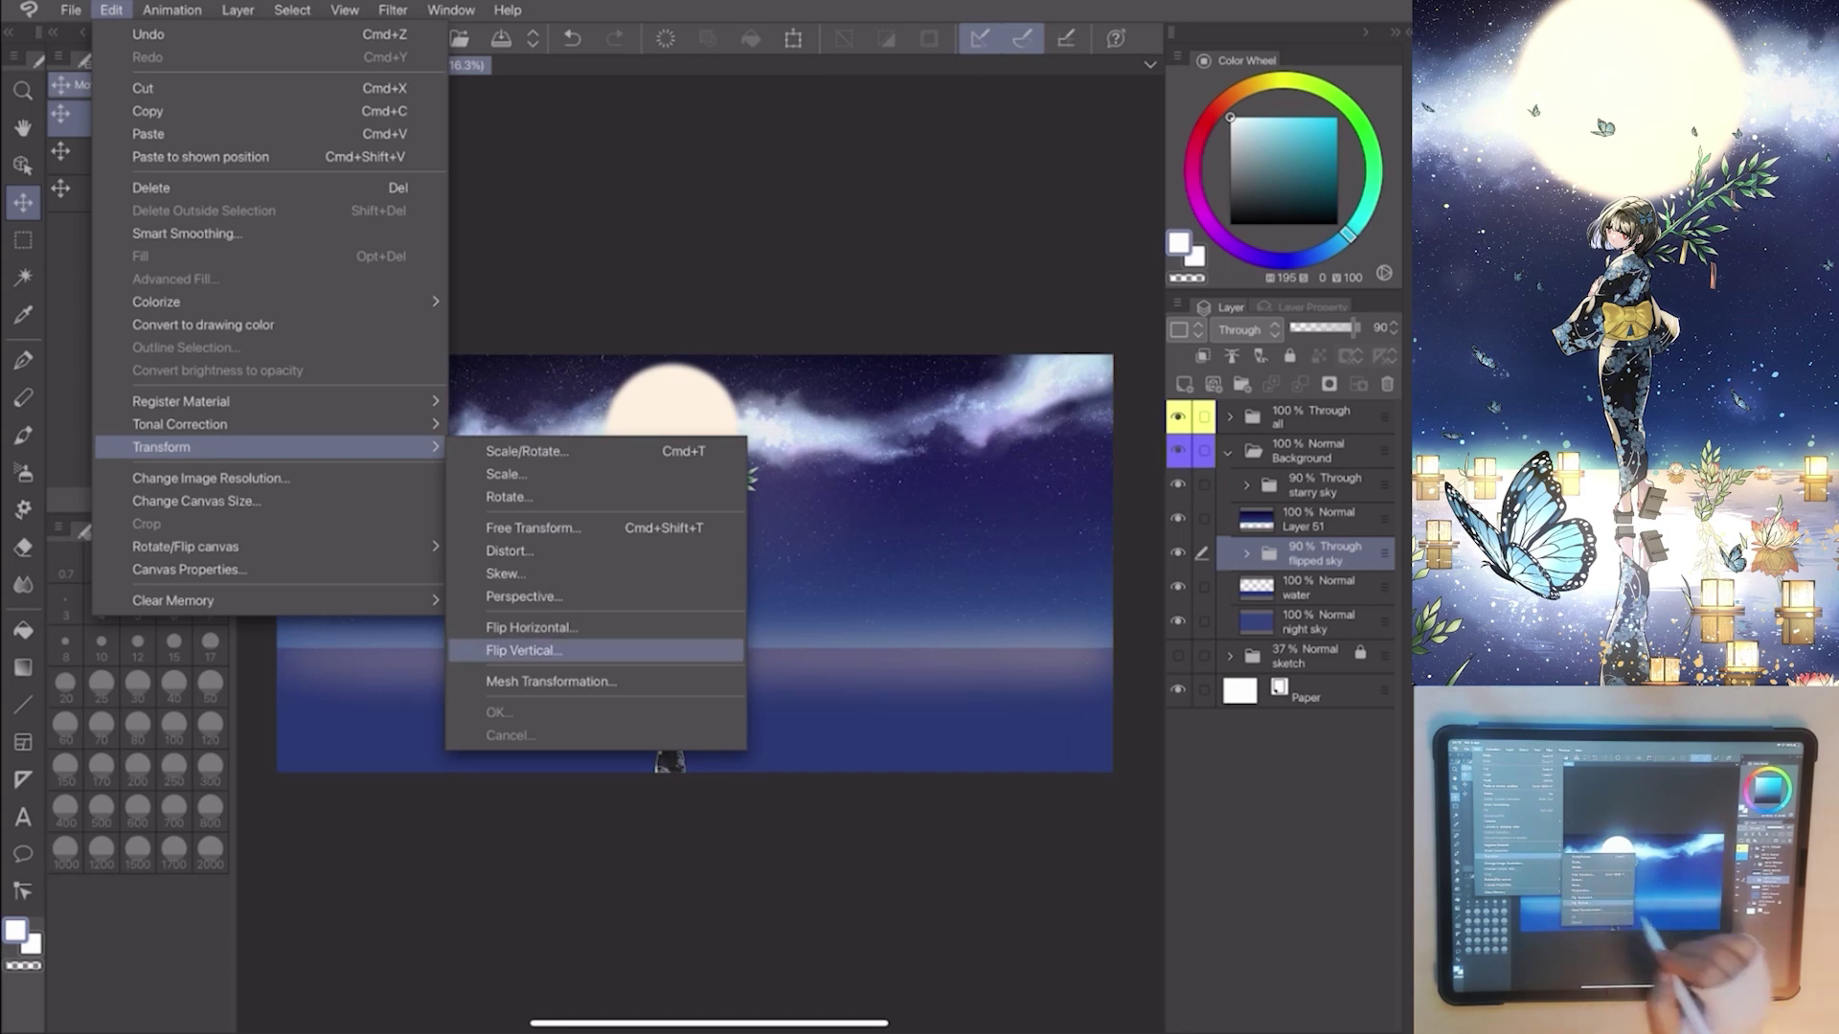
pyautogui.click(525, 650)
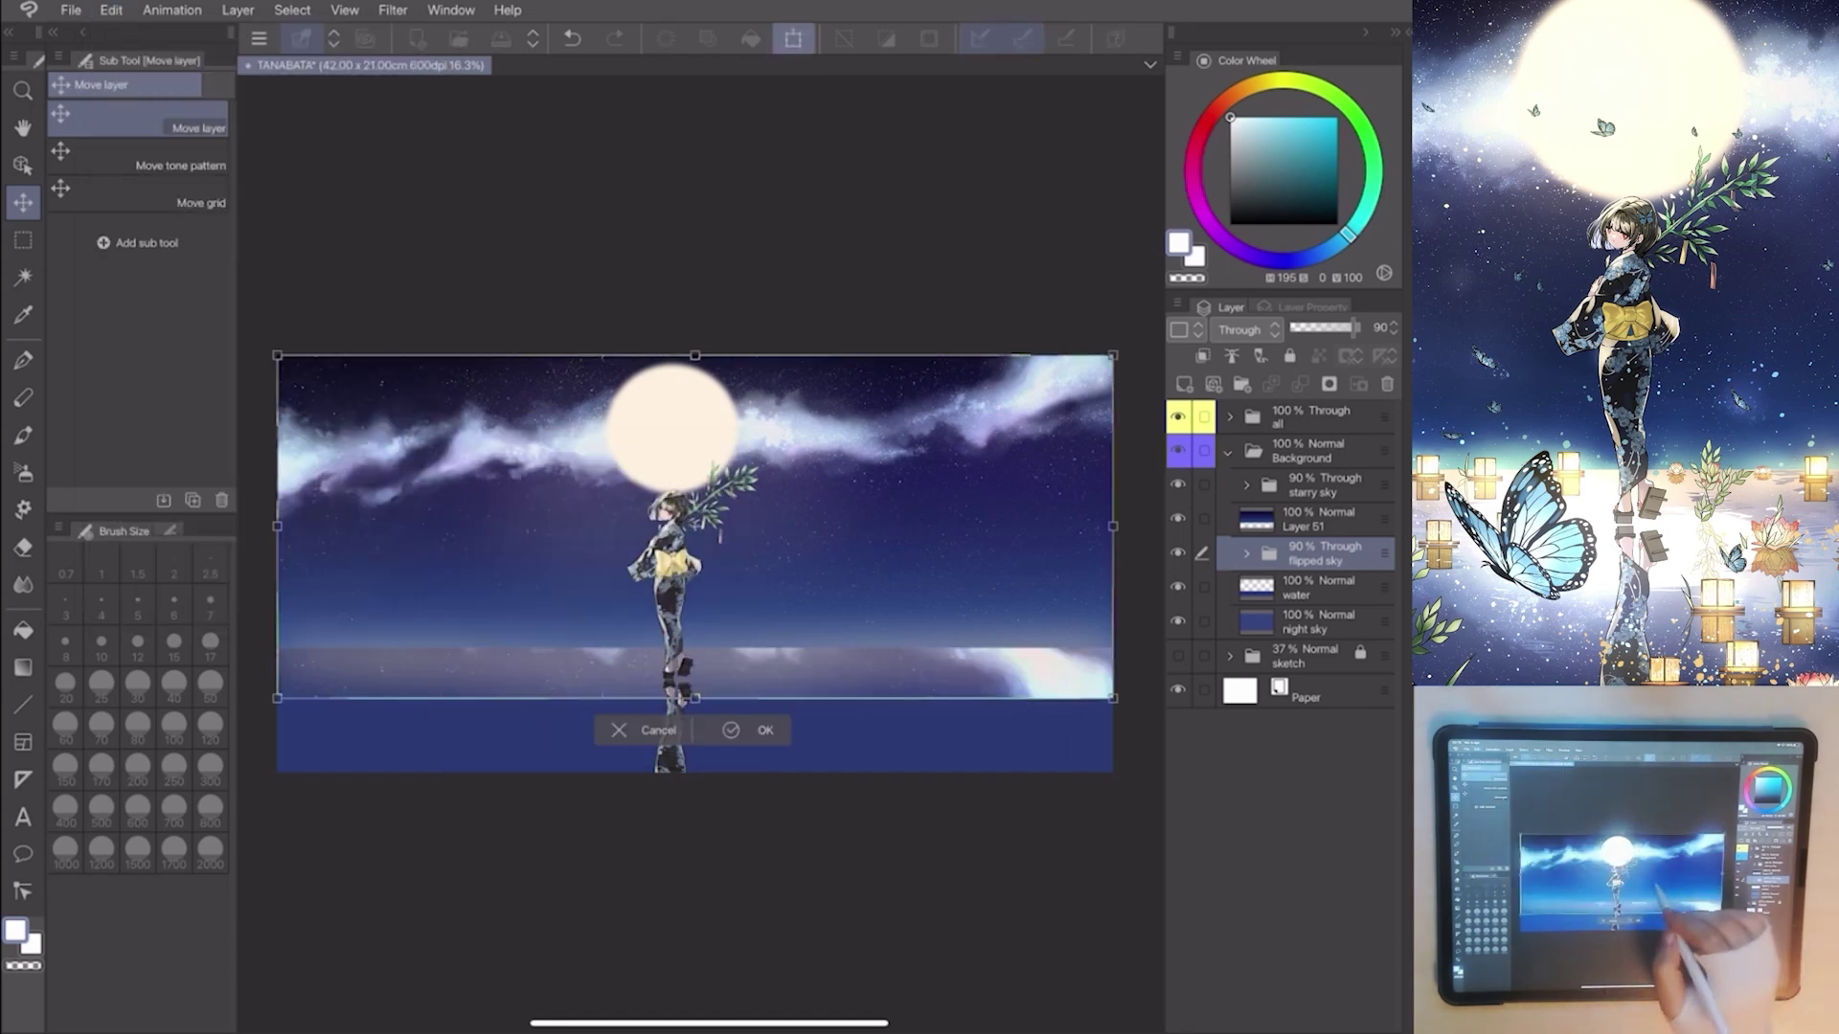
pyautogui.moveTo(830, 573); pyautogui.dragTo(830, 661)
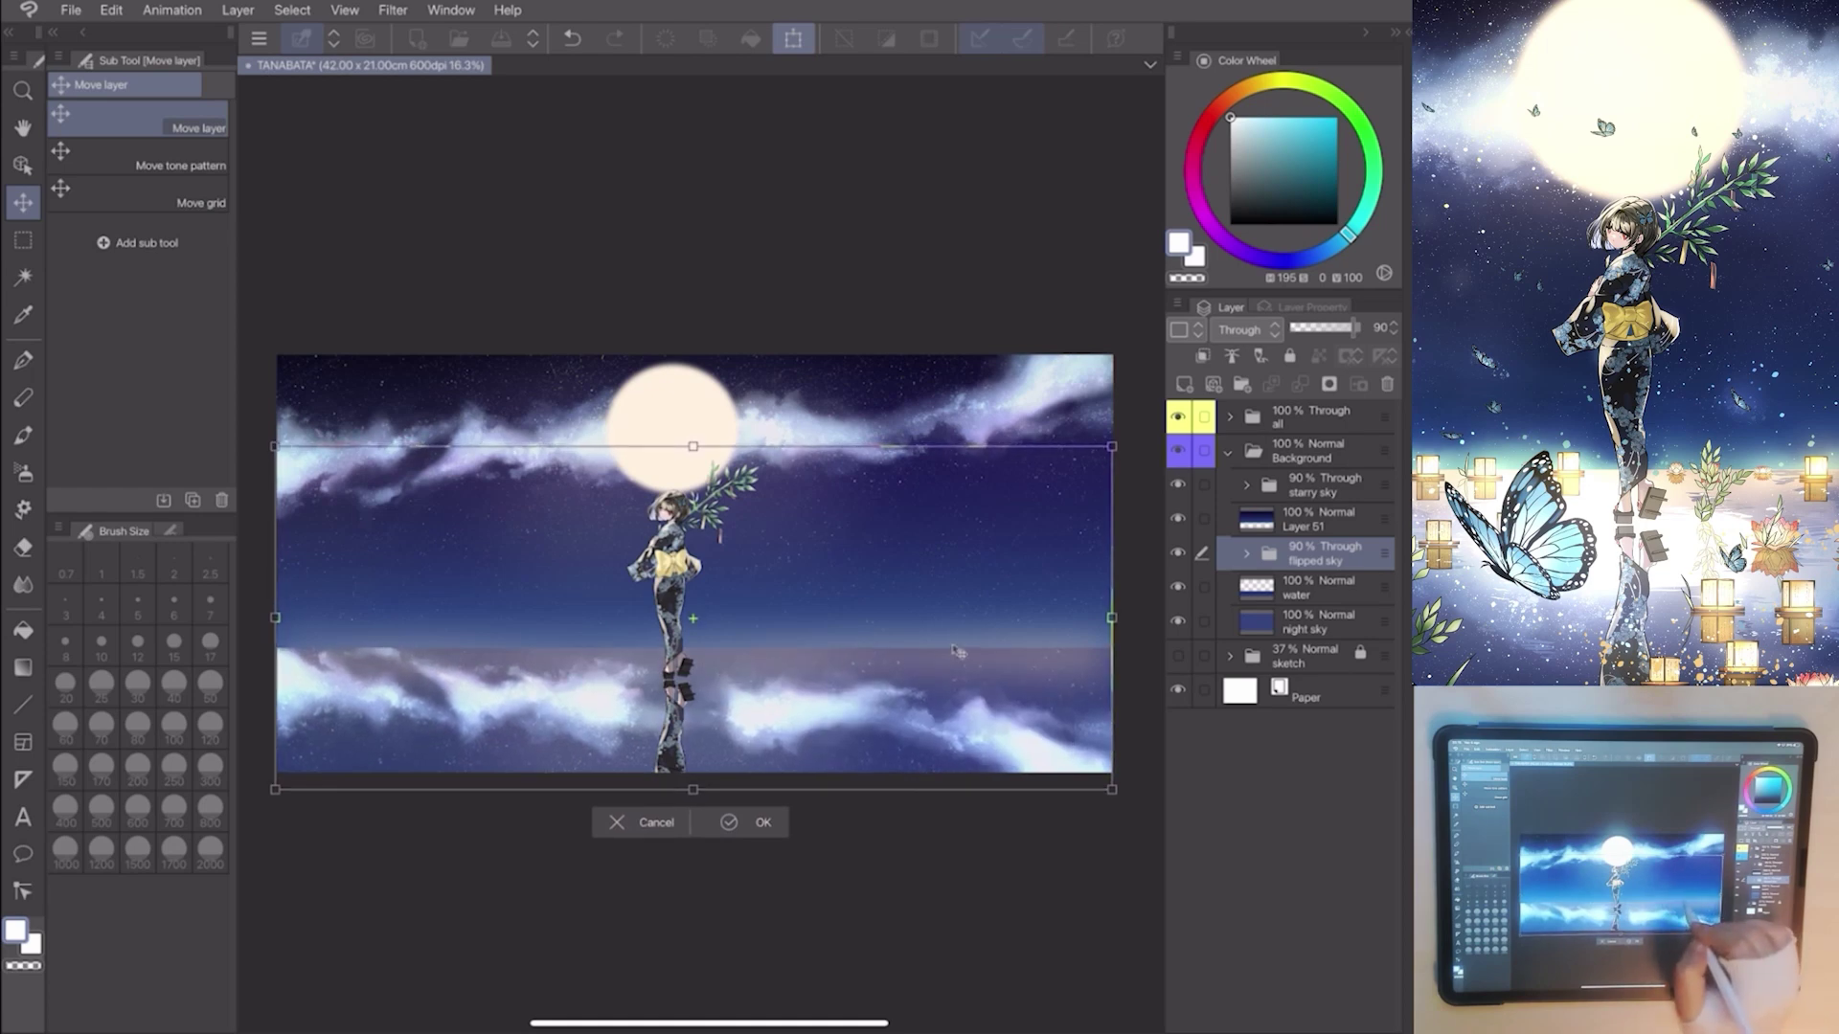
pyautogui.moveTo(961, 657); pyautogui.dragTo(961, 650)
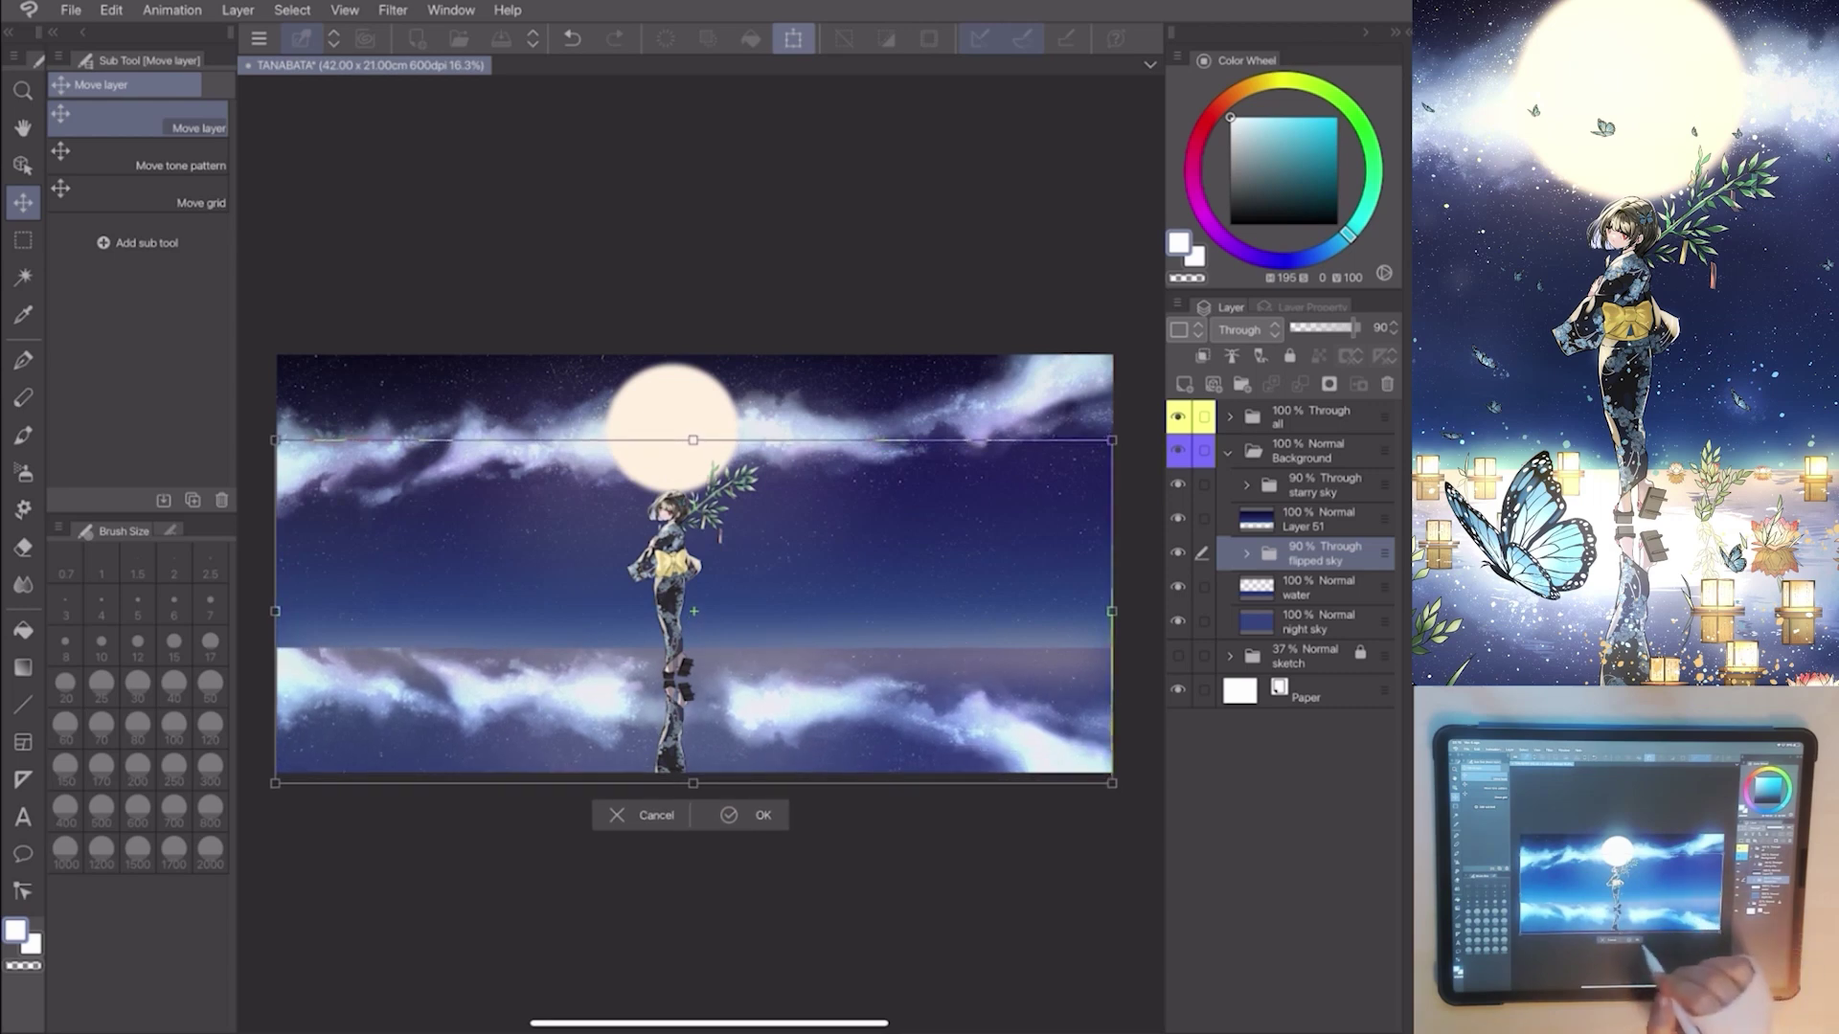
pyautogui.click(757, 815)
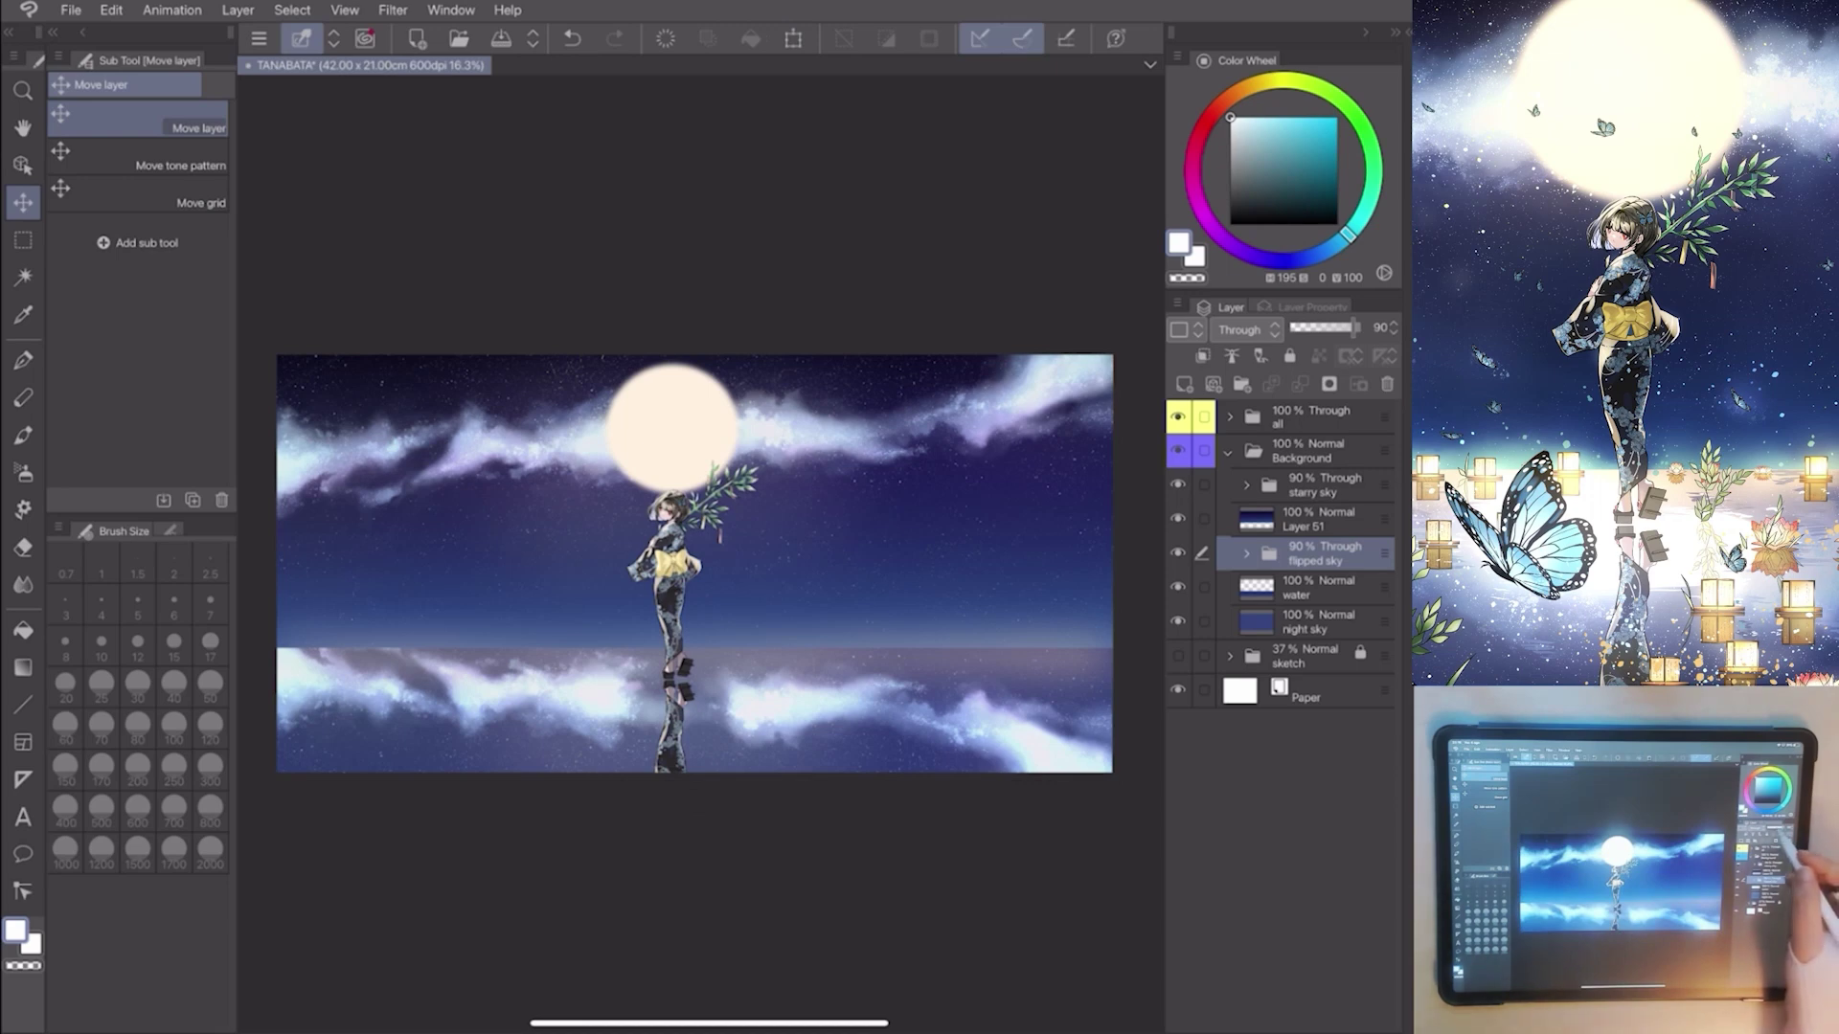
pyautogui.moveTo(1359, 327); pyautogui.dragTo(1333, 329)
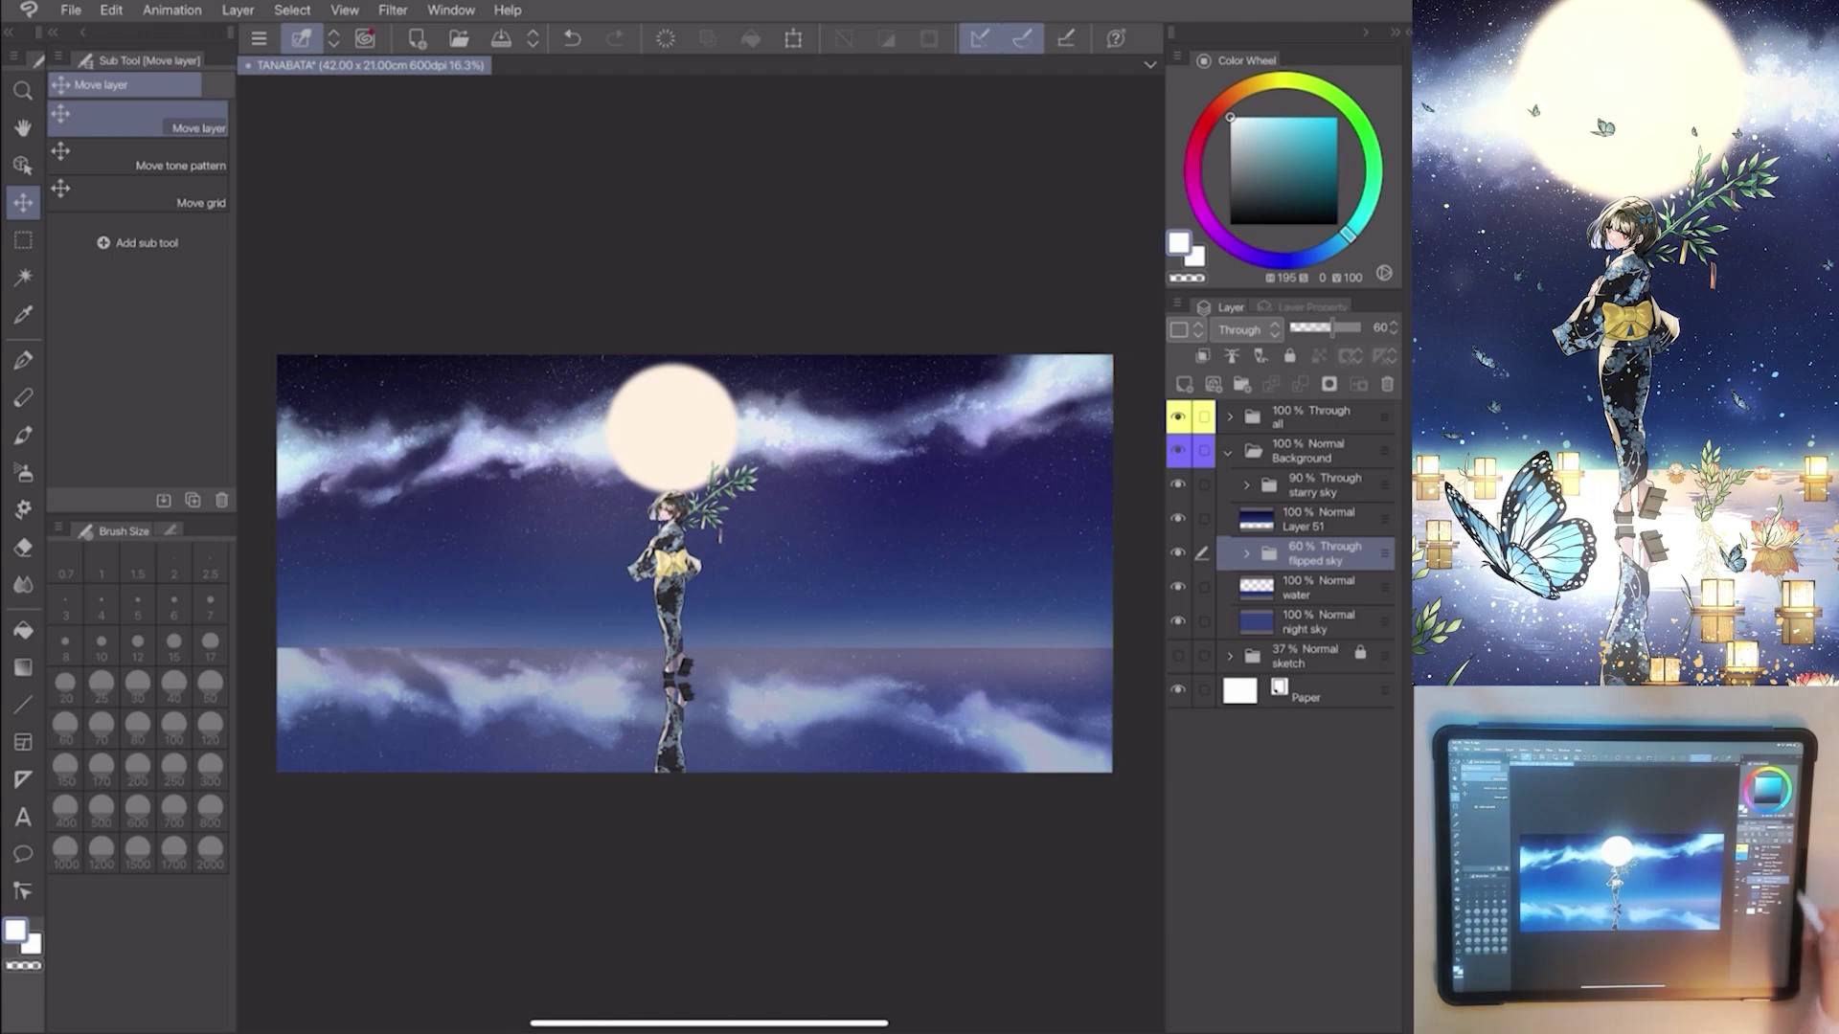
# On a new layer, paint sampled pale blue-grey tones over the water with a size-800 G-pen.
pyautogui.hotkey('ctrl', 'shift', 'n')
pyautogui.scroll(-2, 714, 579)
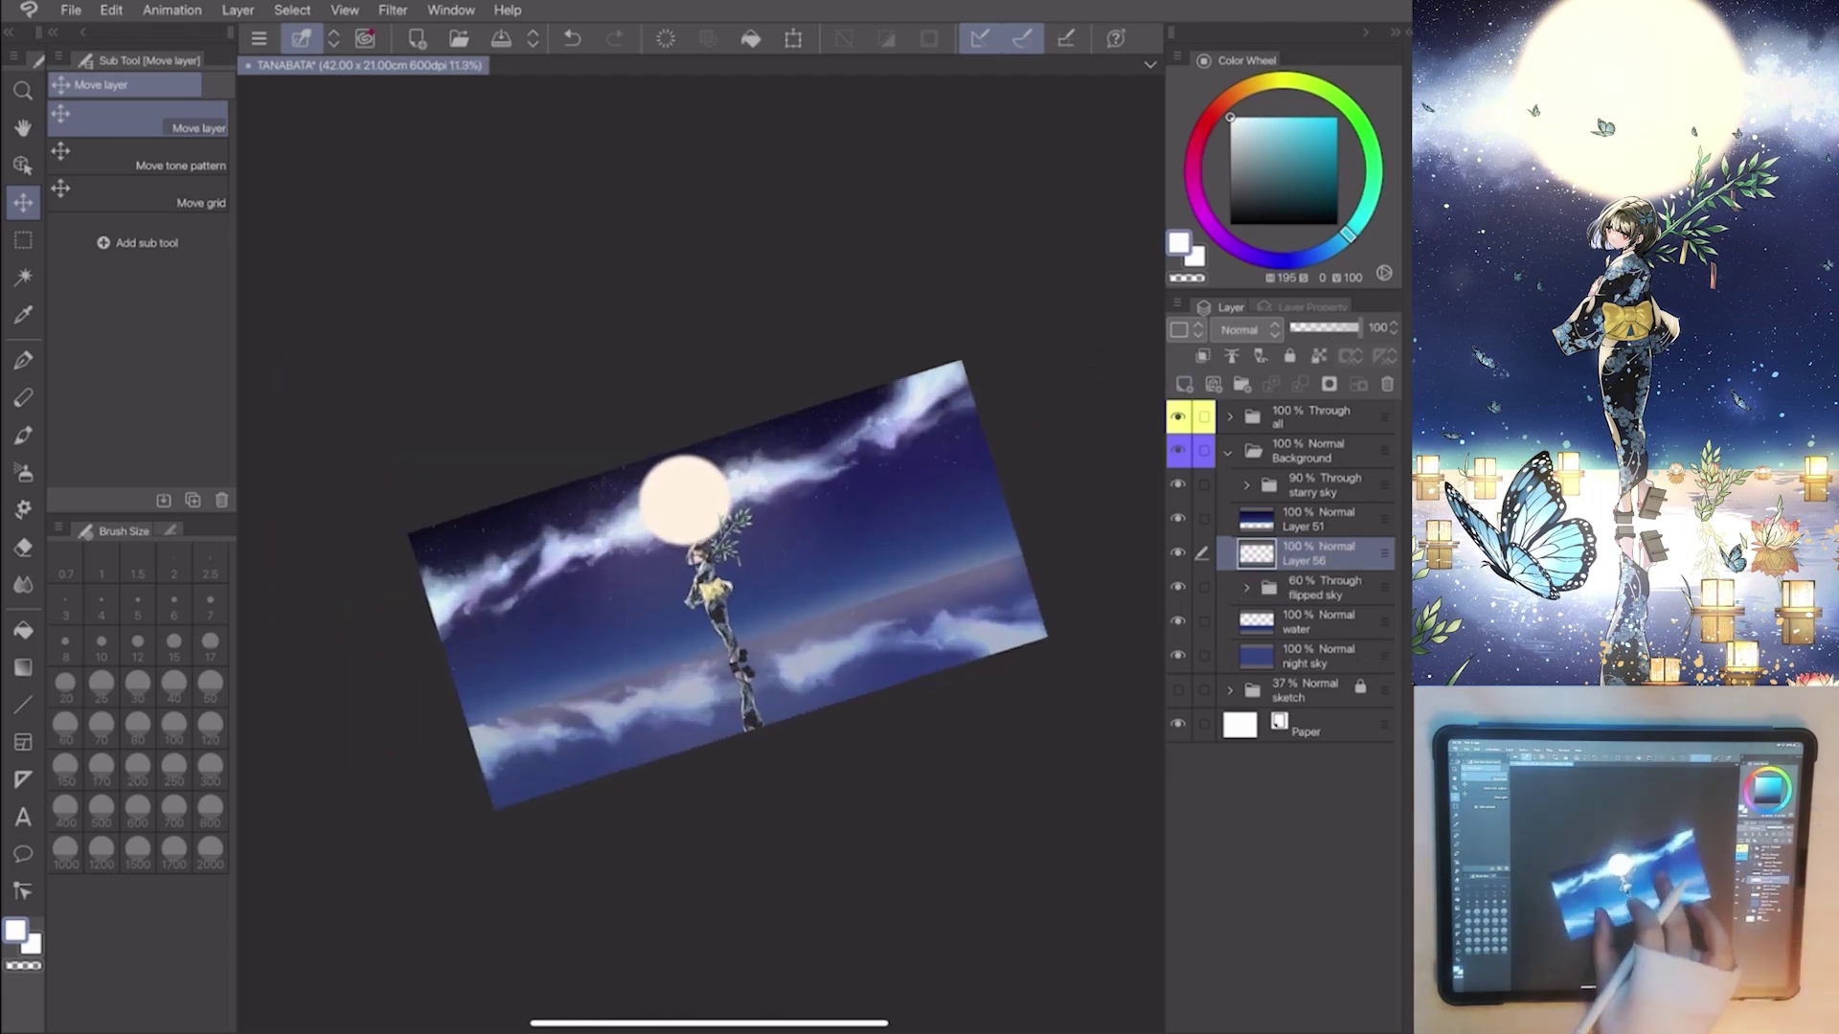
pyautogui.scroll(3, 715, 579)
pyautogui.press('p')
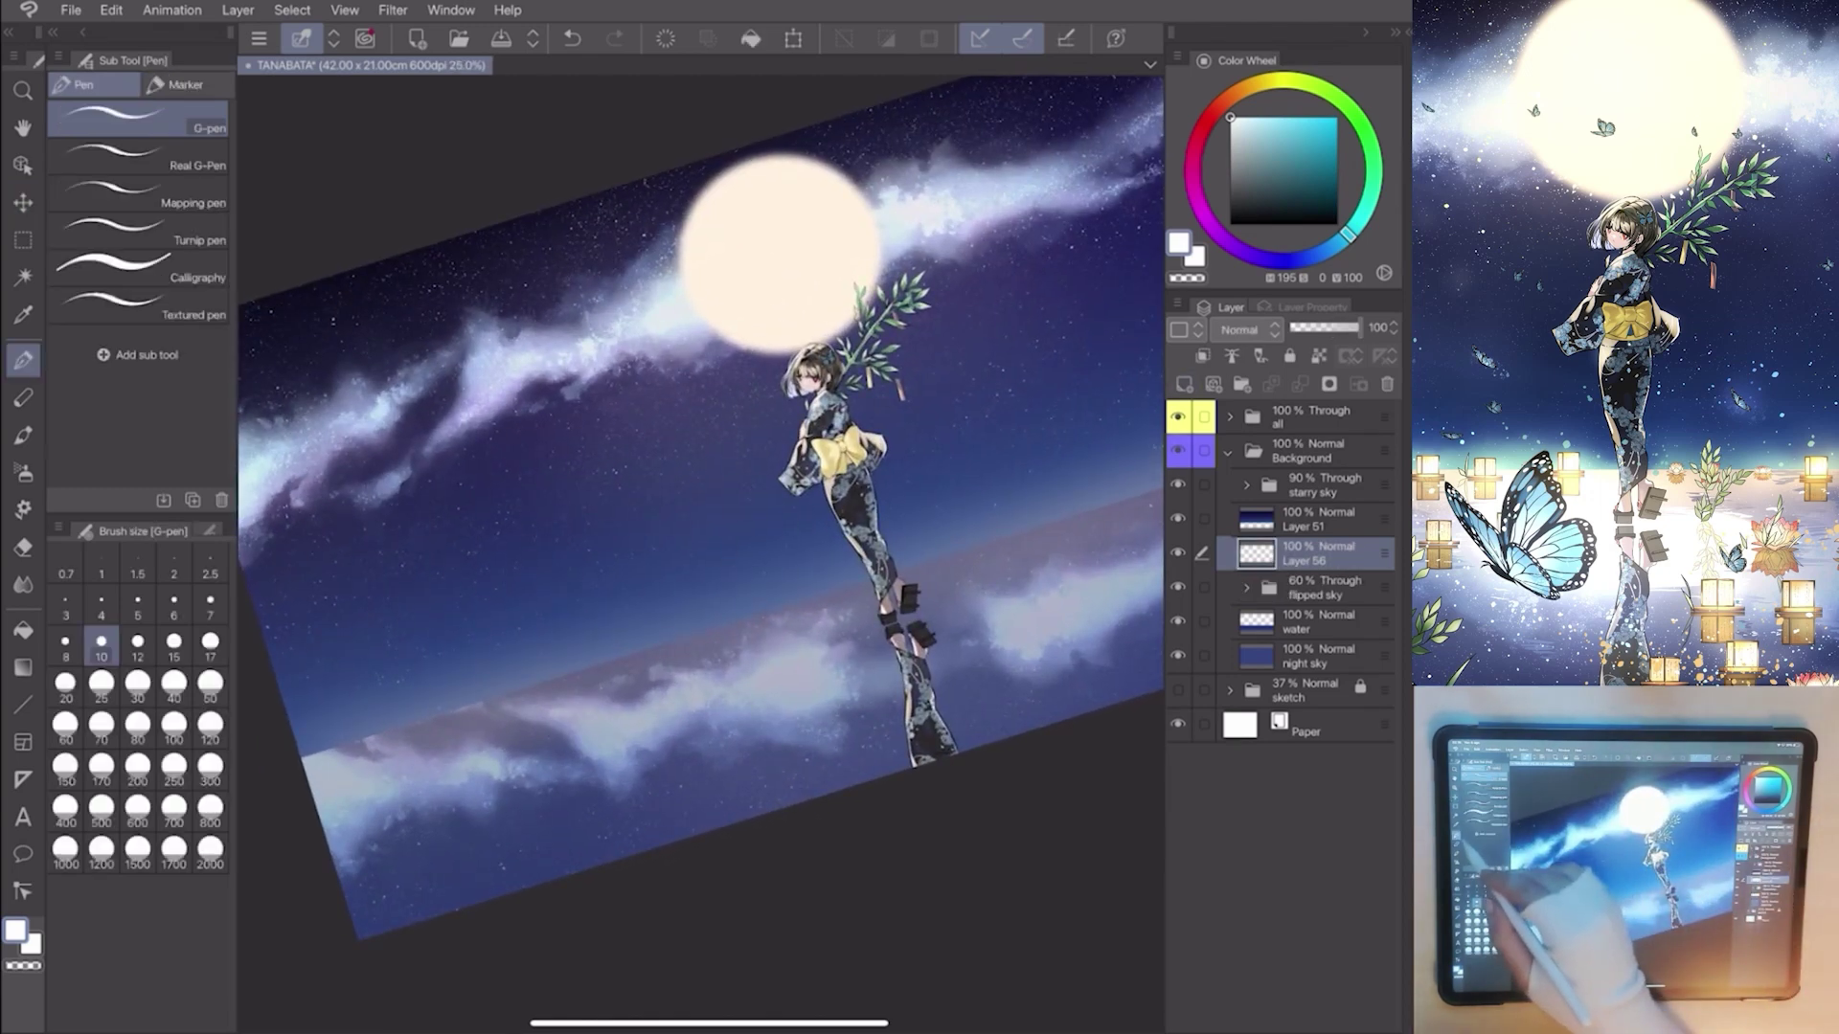
pyautogui.scroll(1, 700, 503)
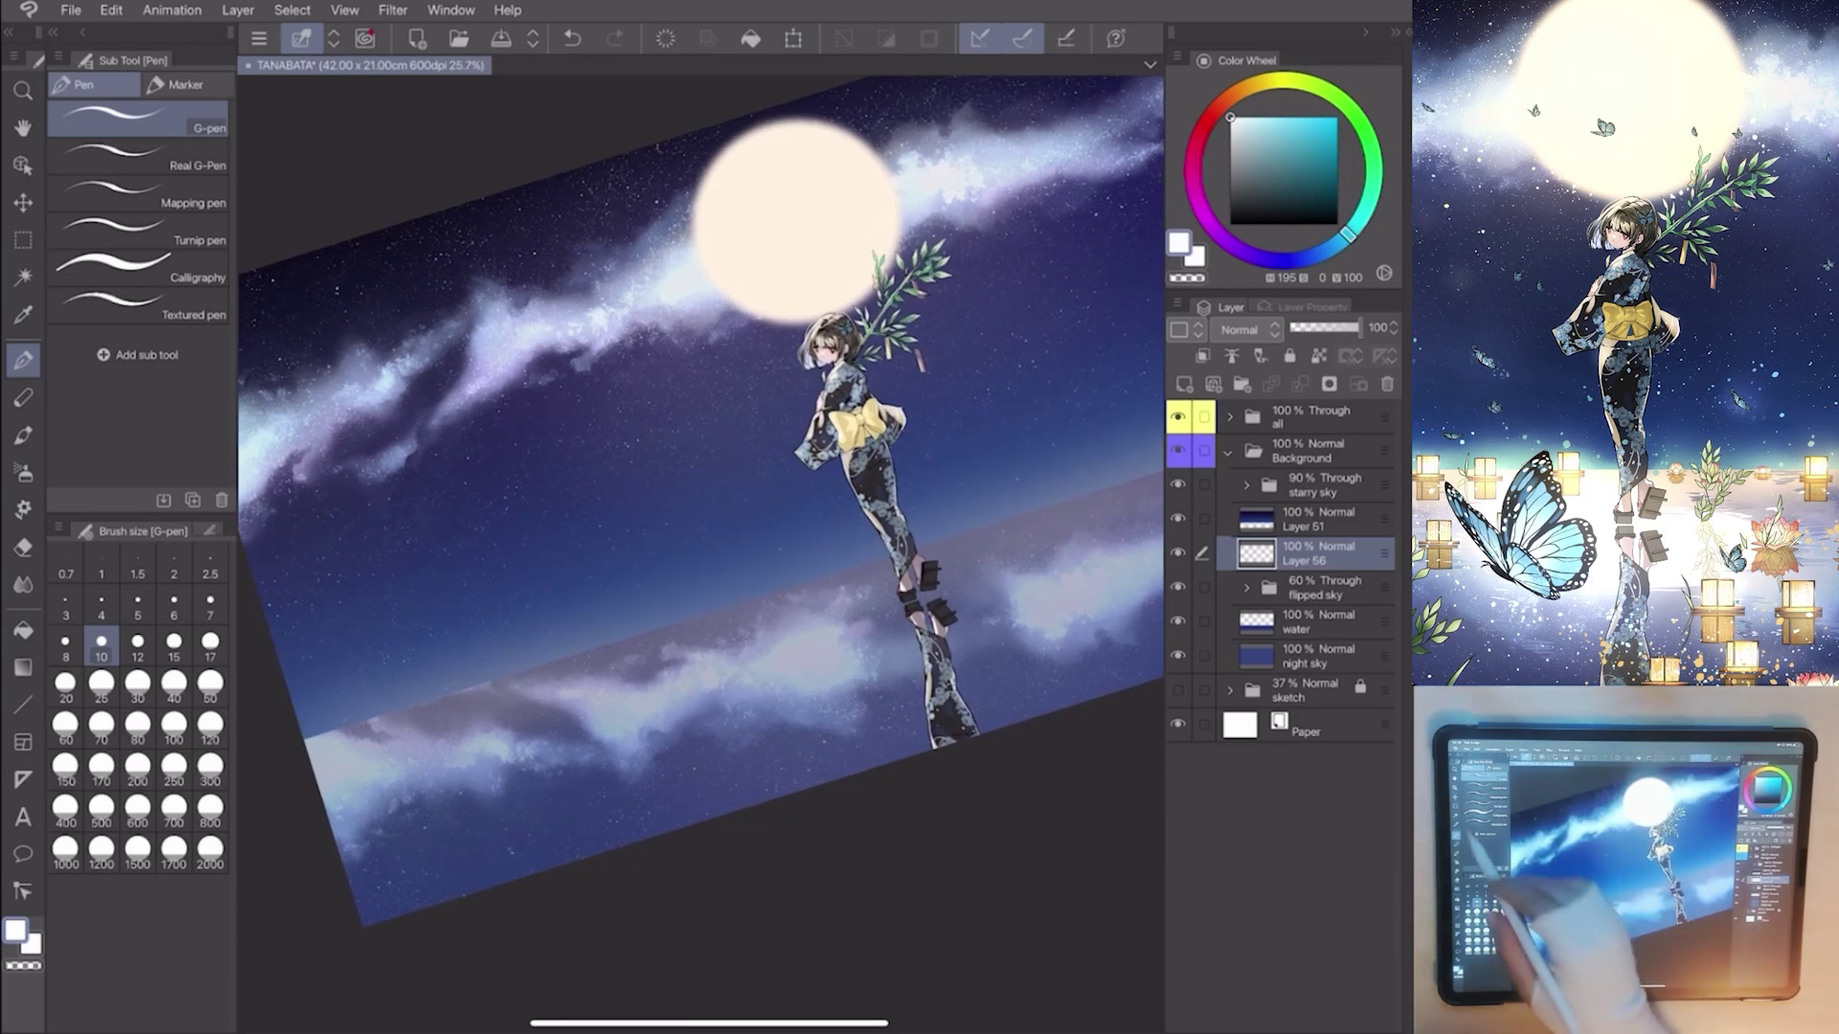
pyautogui.keyDown('alt'); pyautogui.click(618, 345); pyautogui.keyUp('alt')
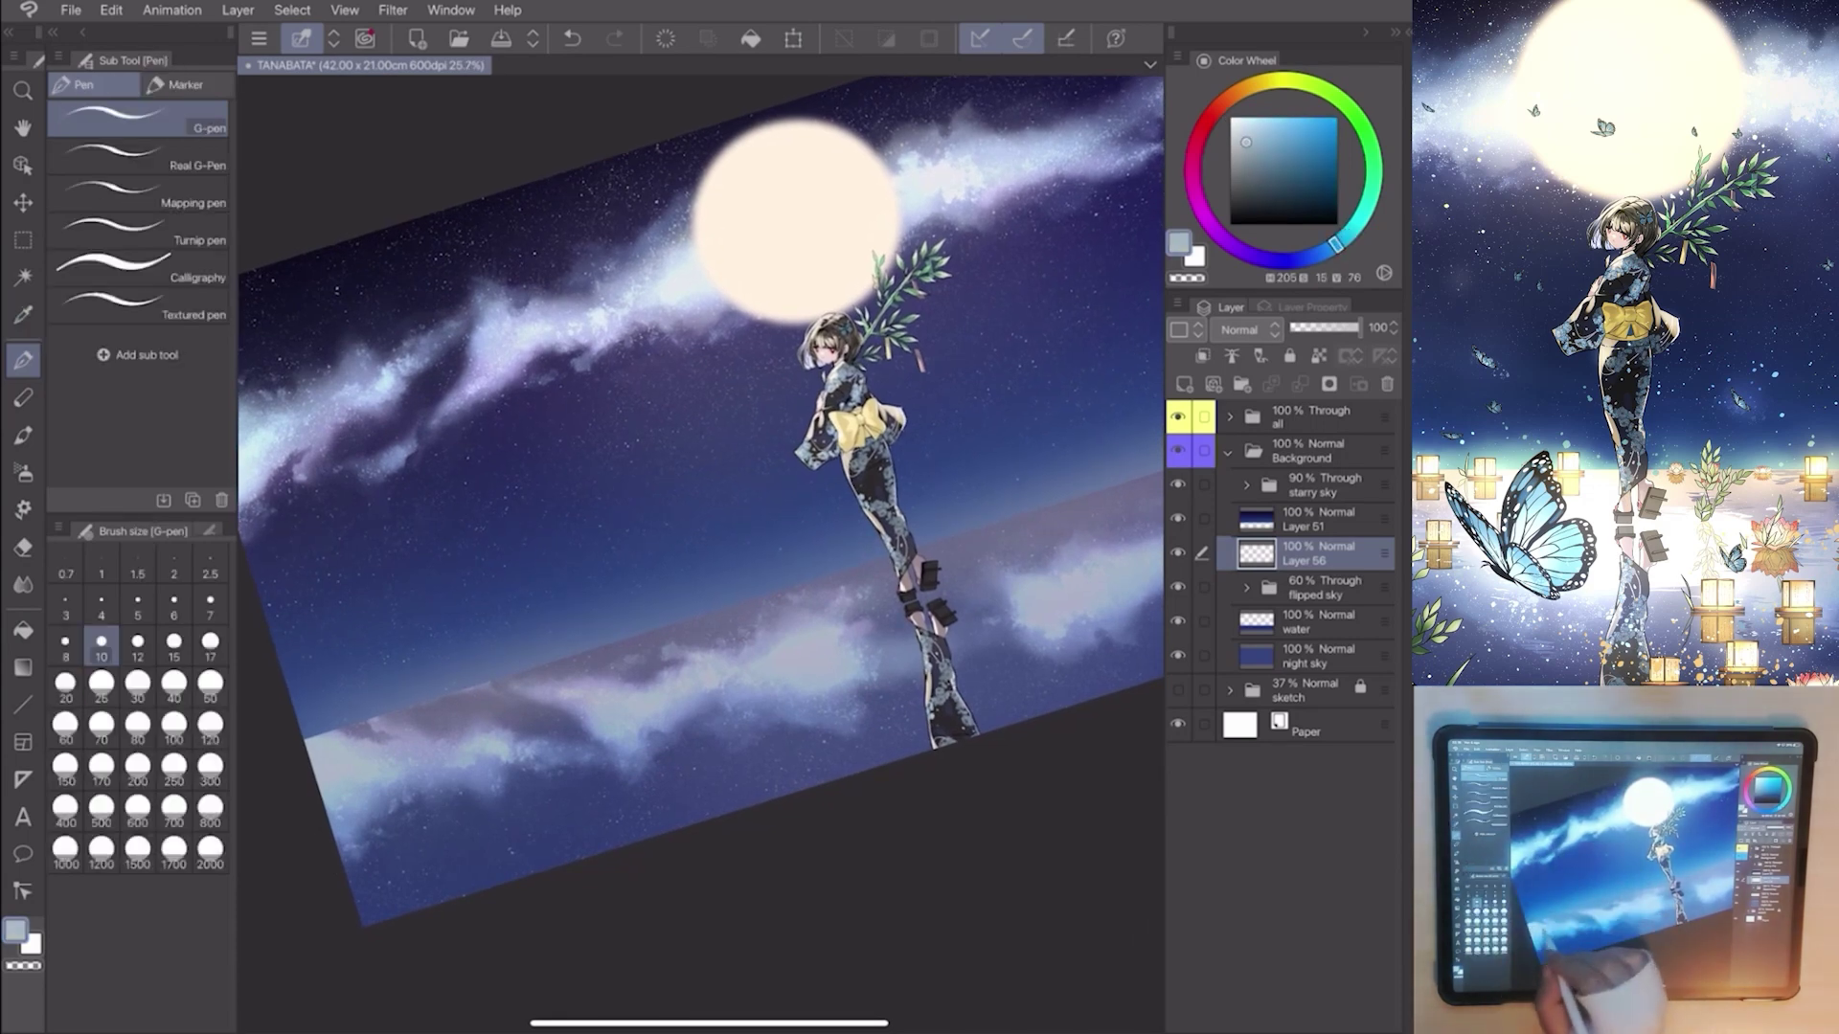
pyautogui.click(211, 820)
pyautogui.moveTo(325, 745); pyautogui.dragTo(388, 722)
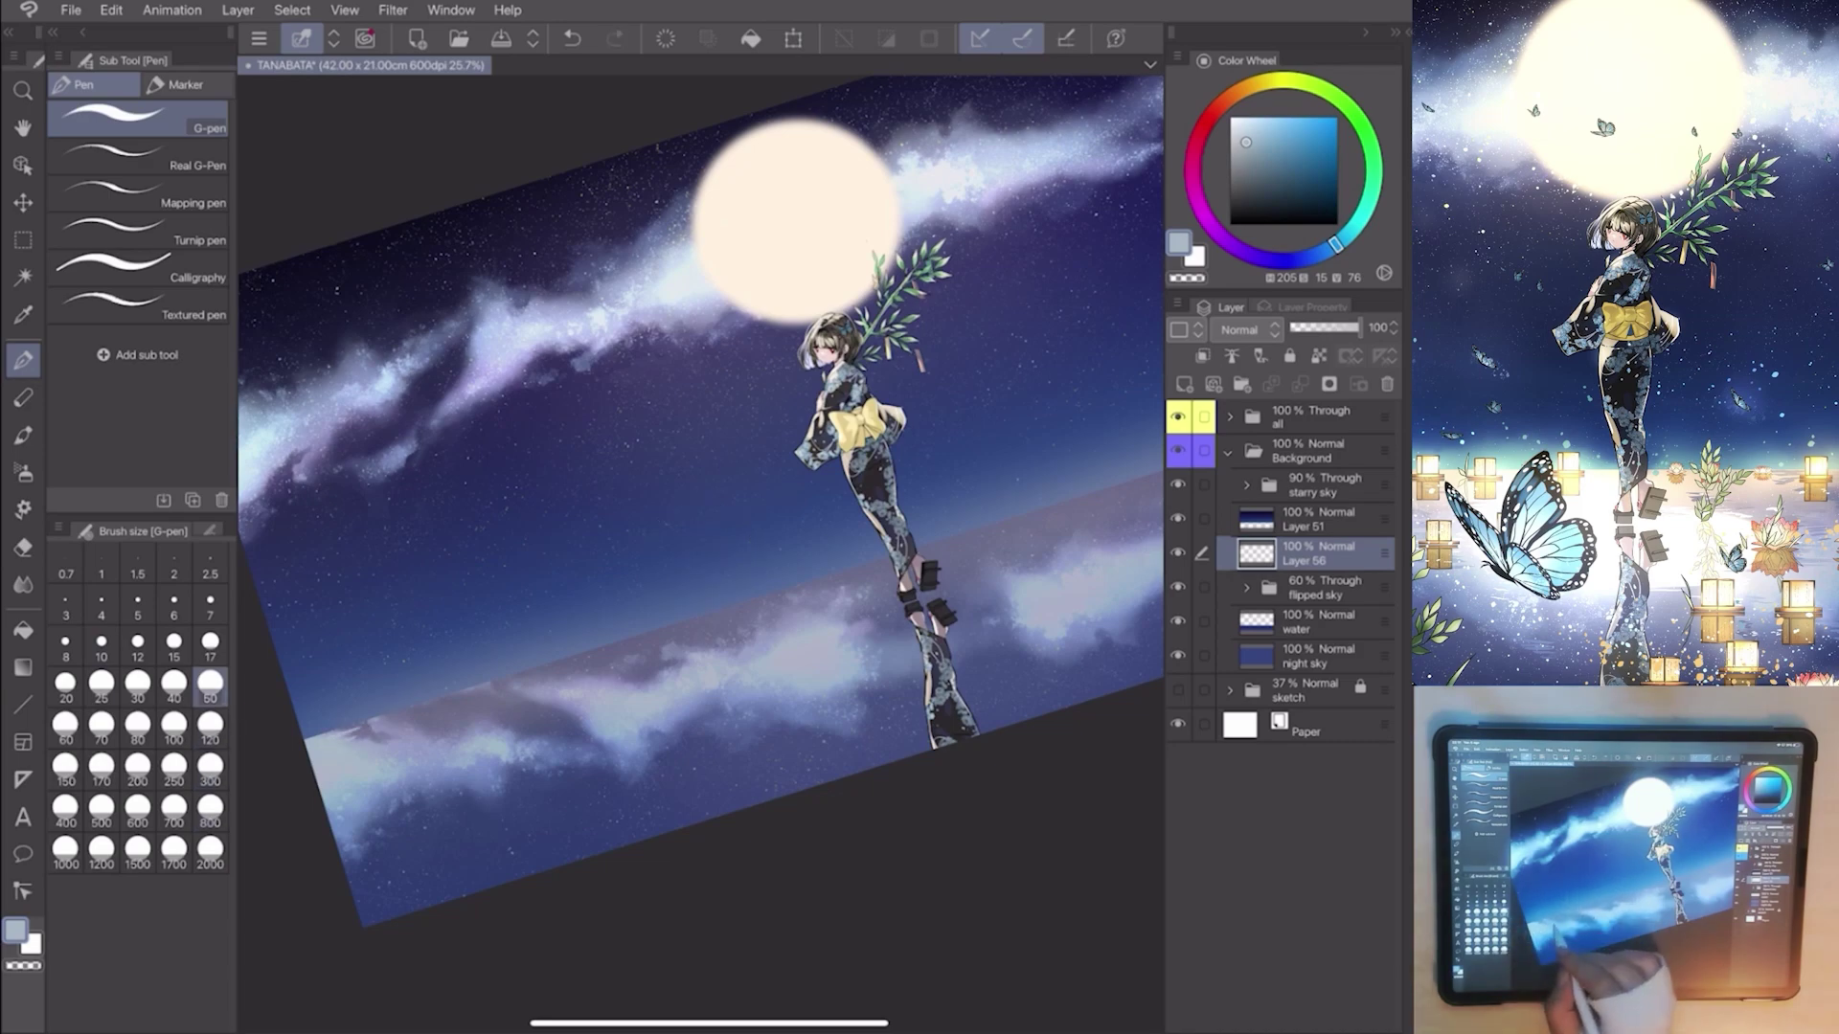
pyautogui.scroll(-2, 701, 502)
pyautogui.keyDown('alt'); pyautogui.click(788, 396); pyautogui.keyUp('alt')
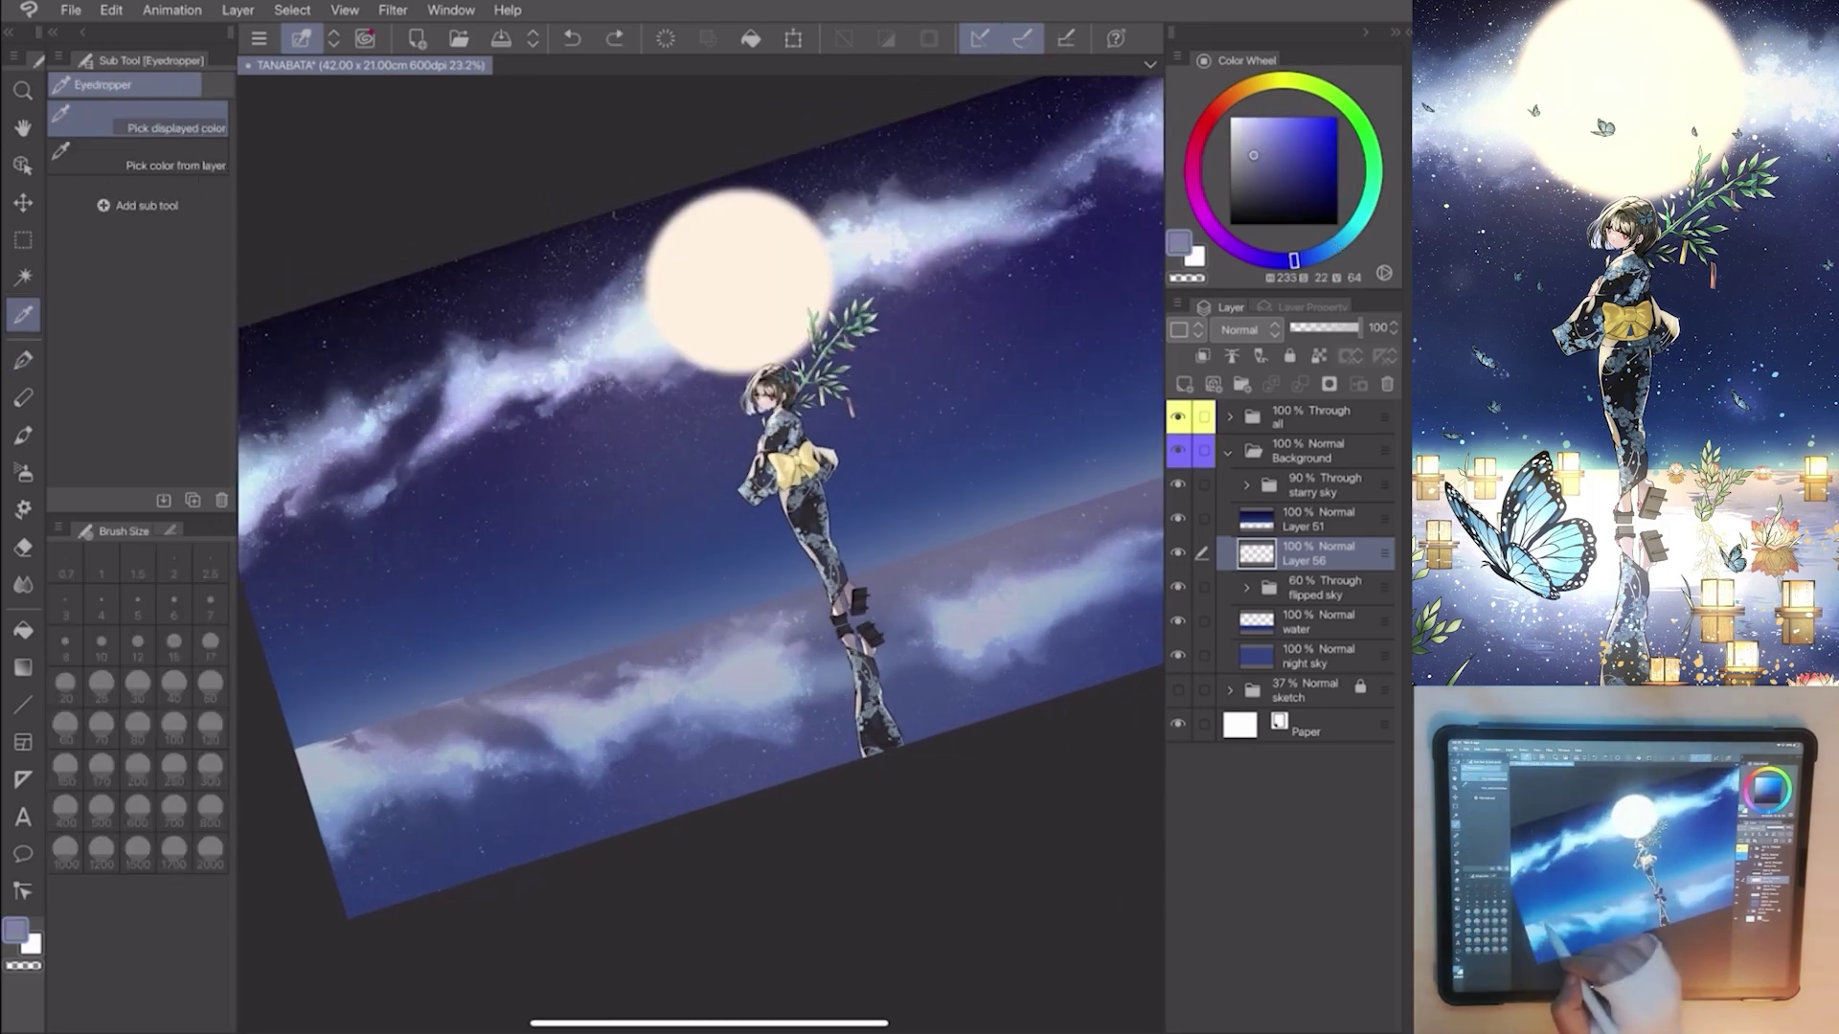
pyautogui.scroll(-1, 699, 497)
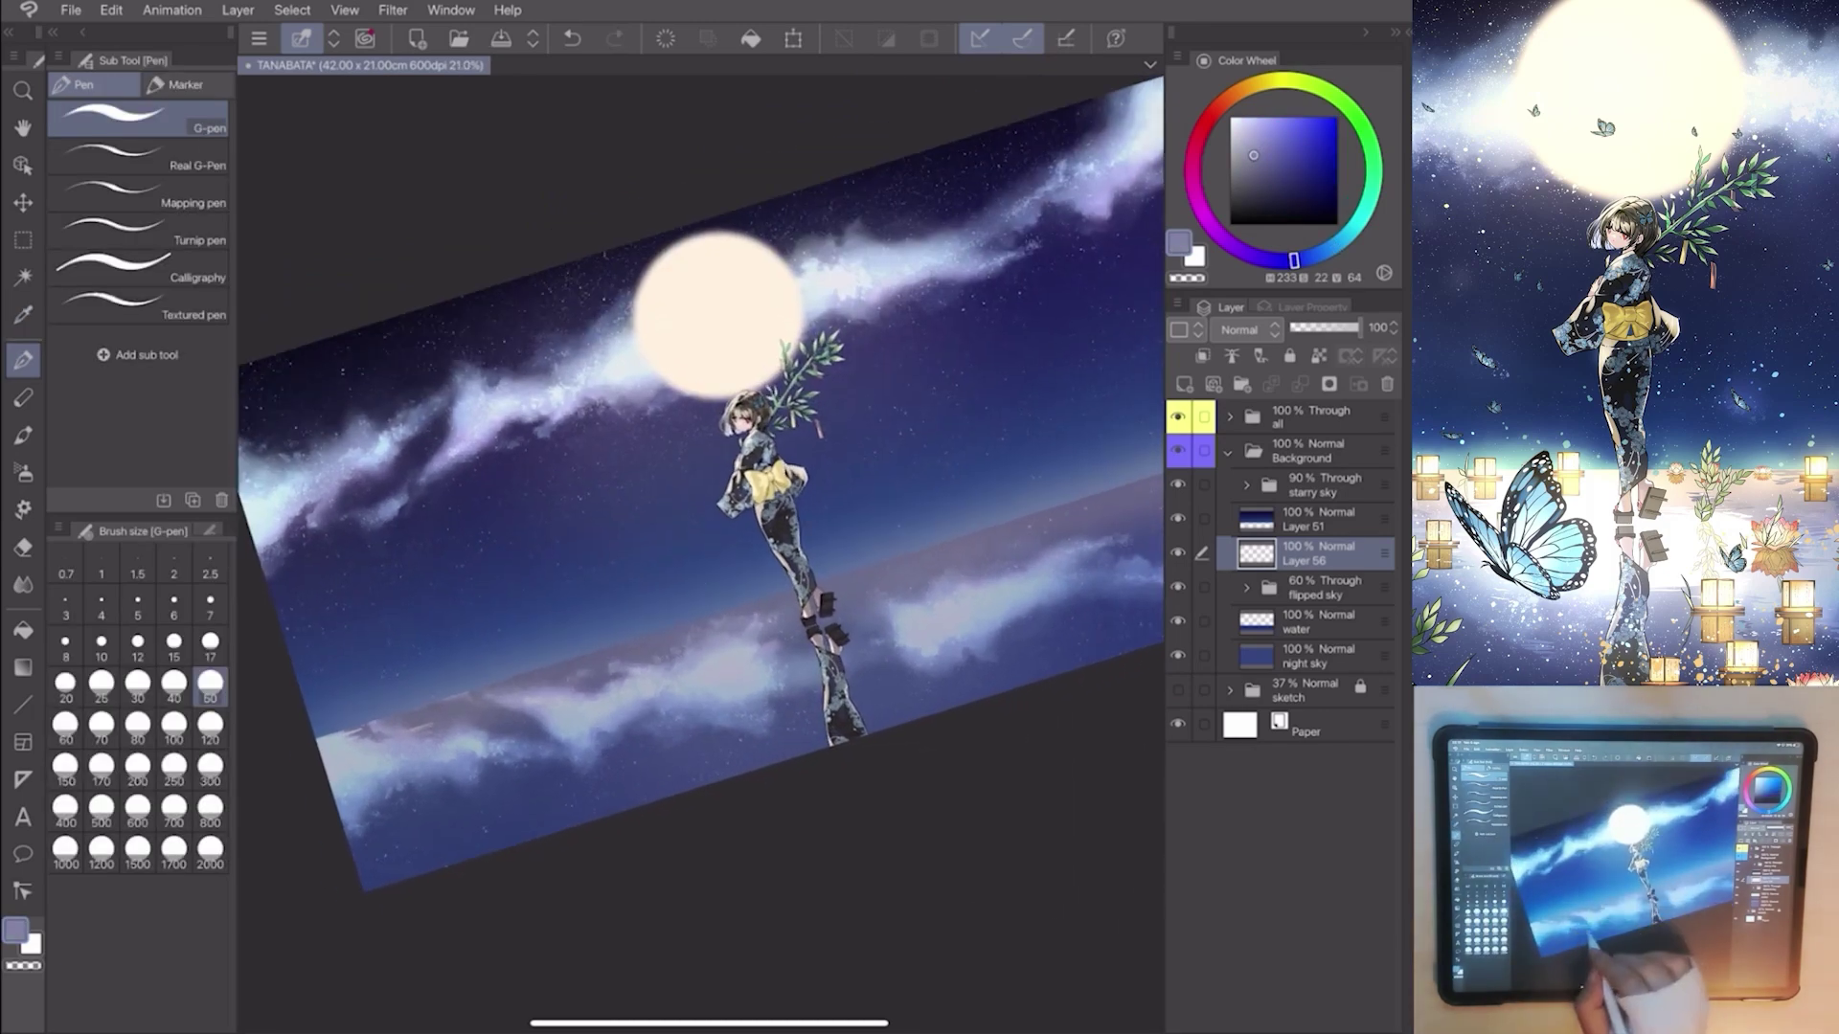
pyautogui.click(1279, 149)
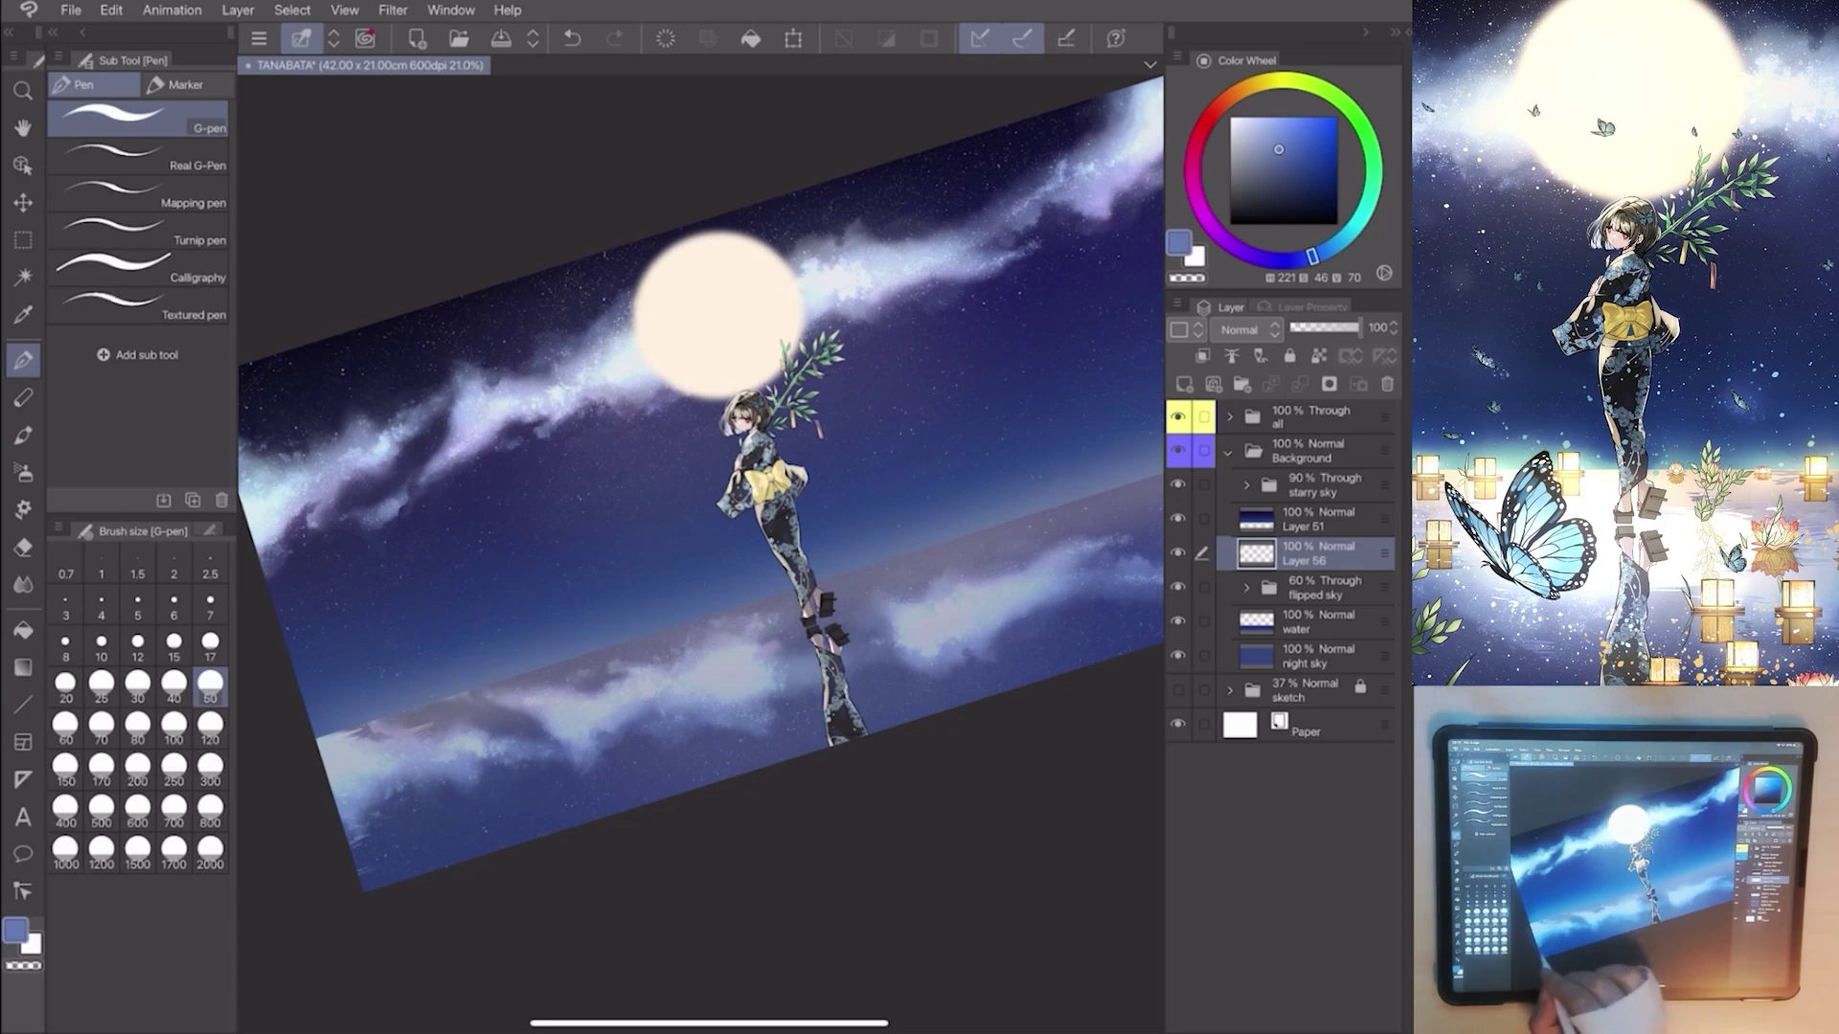
pyautogui.moveTo(700, 497); pyautogui.dragTo(743, 513)
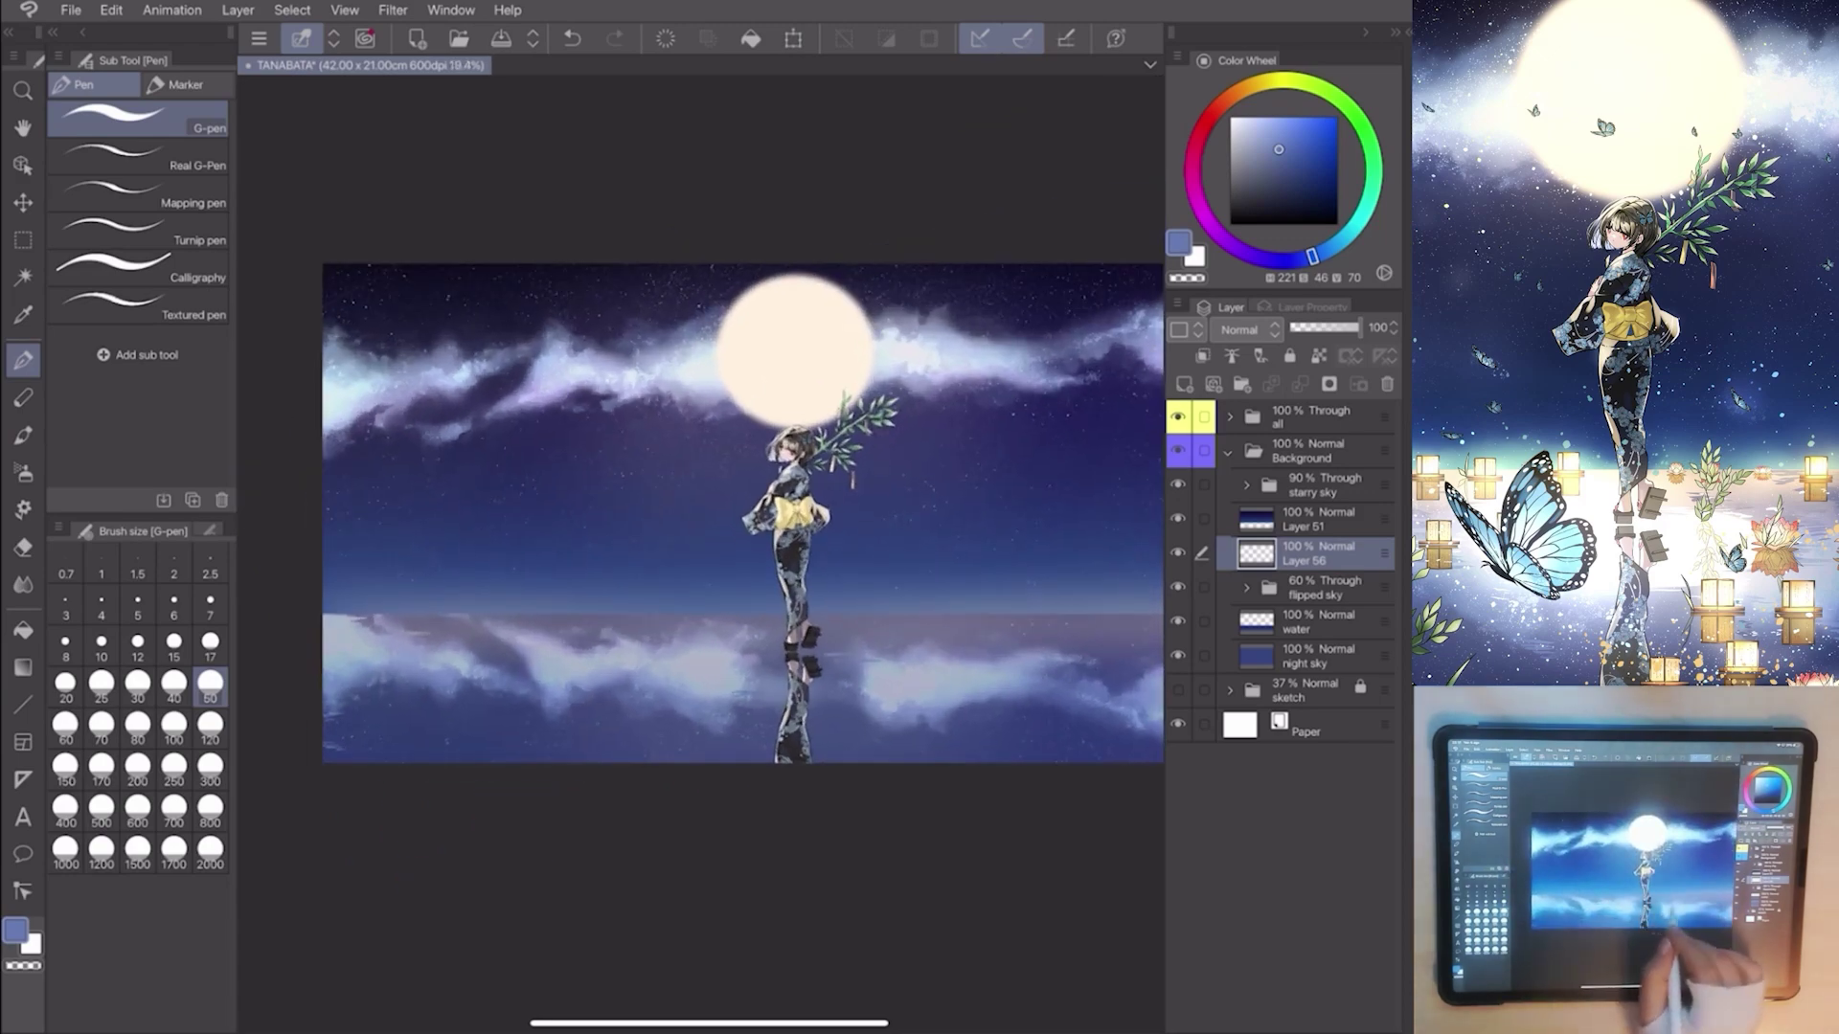
pyautogui.scroll(2, 742, 513)
pyautogui.scroll(-2, 743, 513)
pyautogui.scroll(2, 743, 514)
pyautogui.scroll(1, 700, 514)
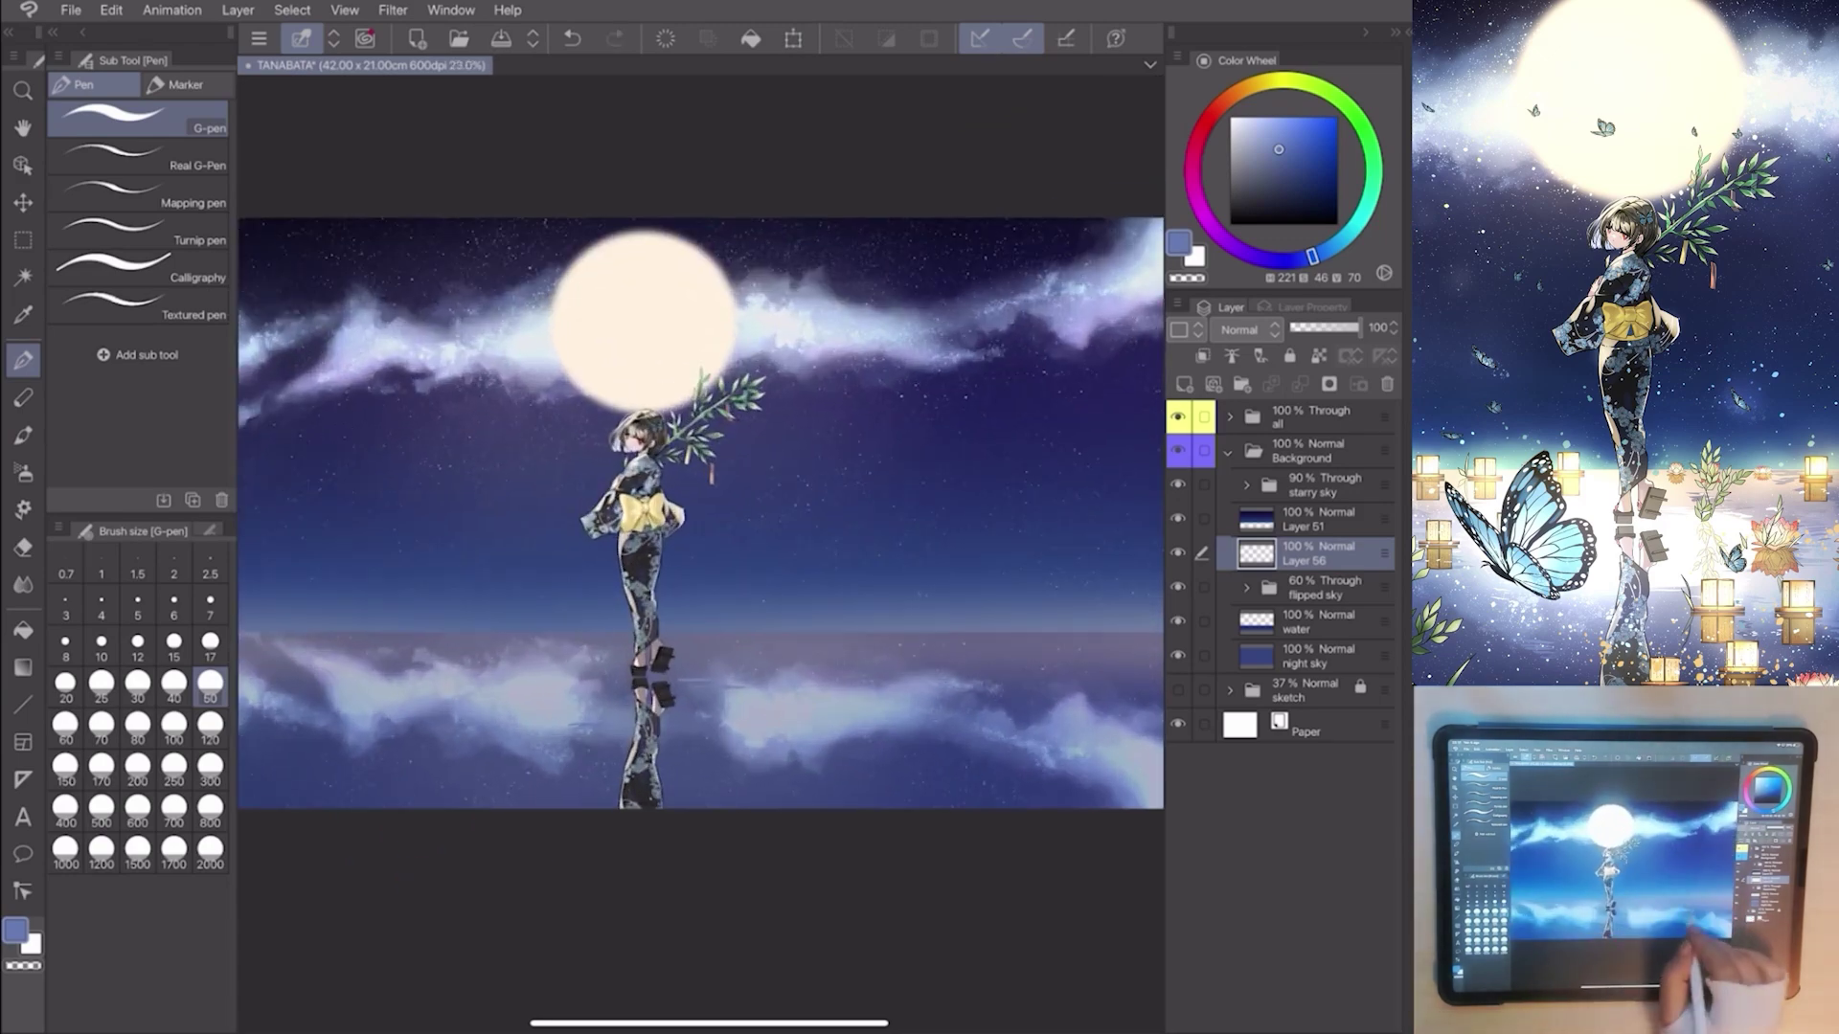
pyautogui.scroll(-2, 700, 514)
pyautogui.click(1243, 140)
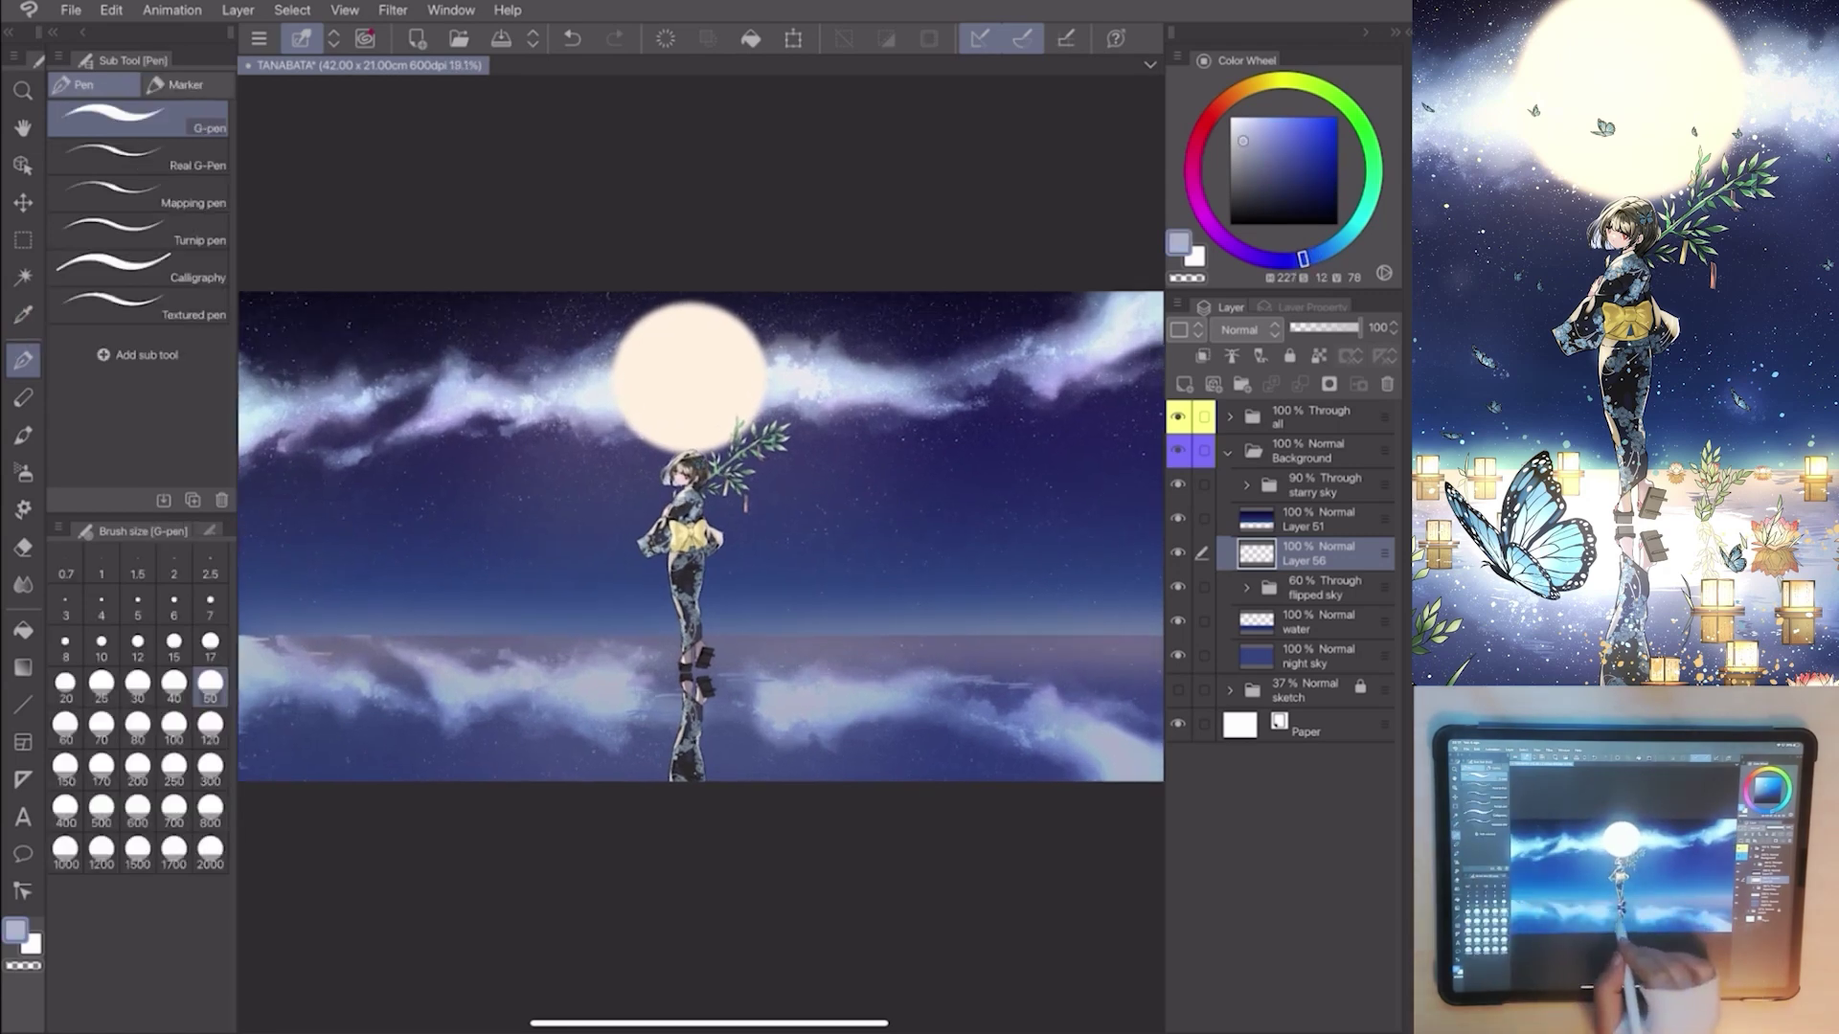
pyautogui.scroll(-1, 700, 539)
pyautogui.scroll(1, 700, 539)
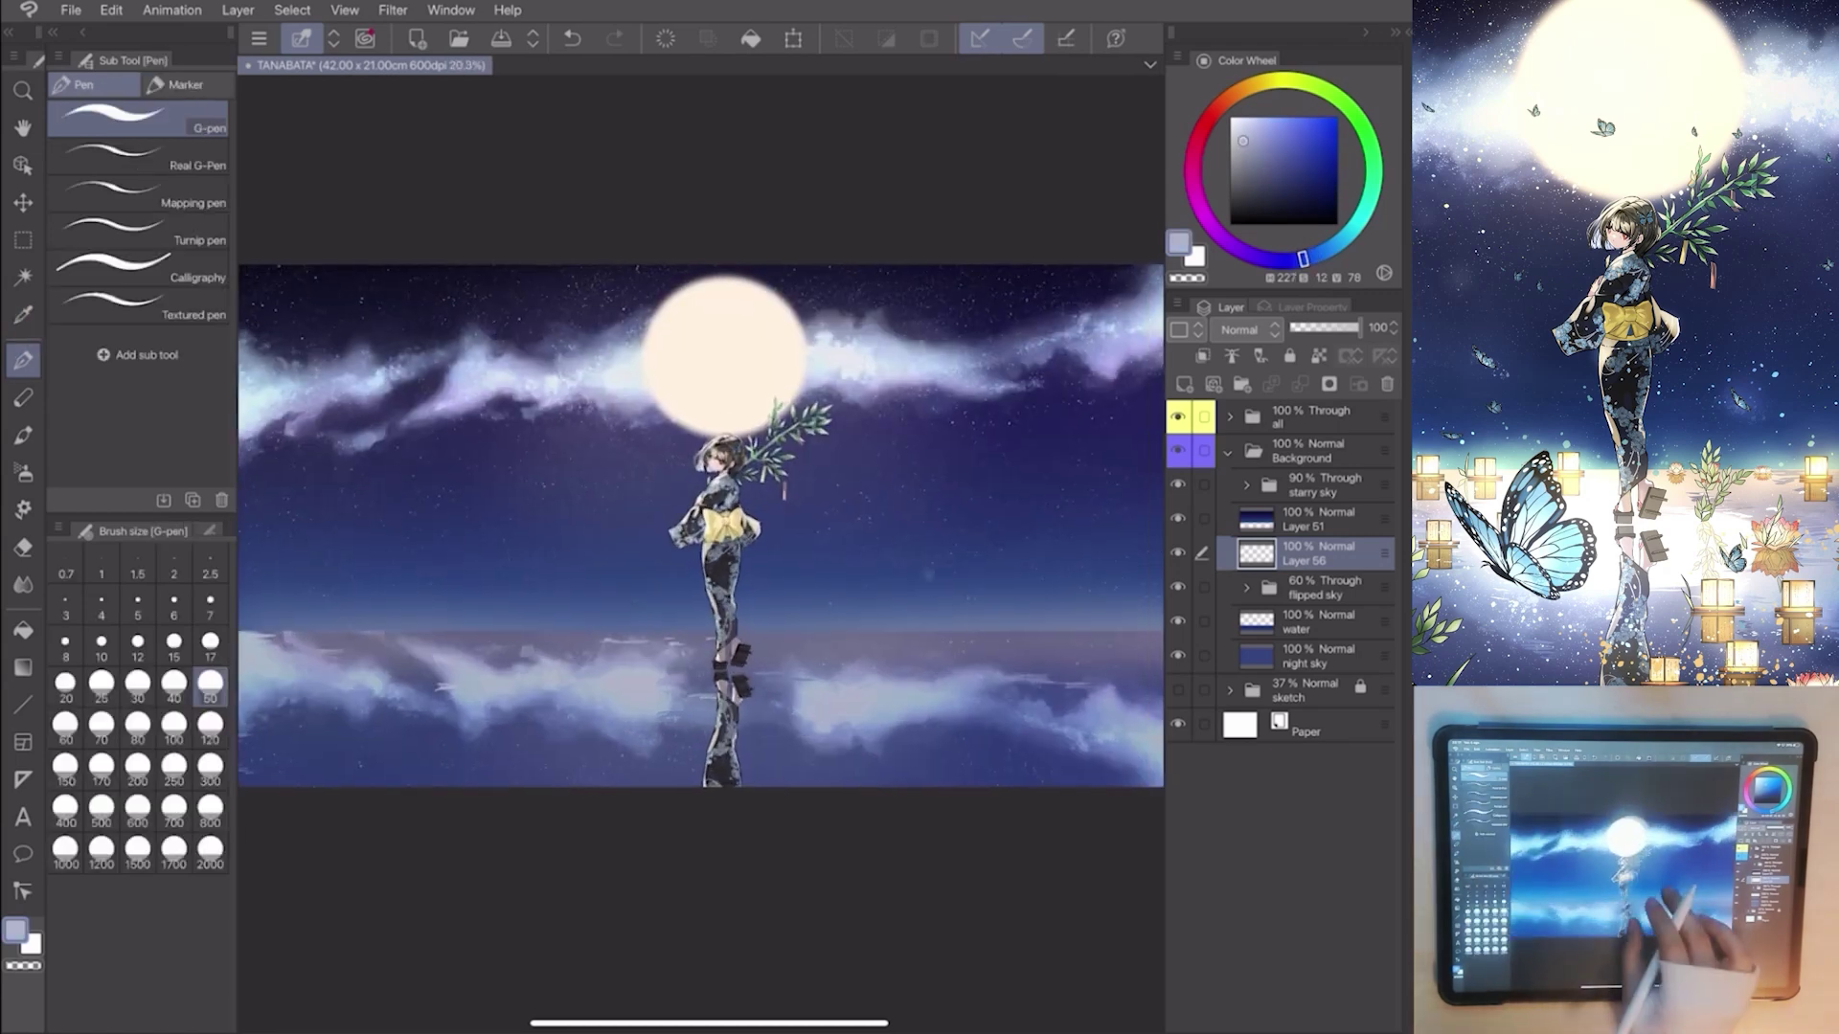
pyautogui.scroll(-2, 740, 602)
pyautogui.scroll(2, 740, 600)
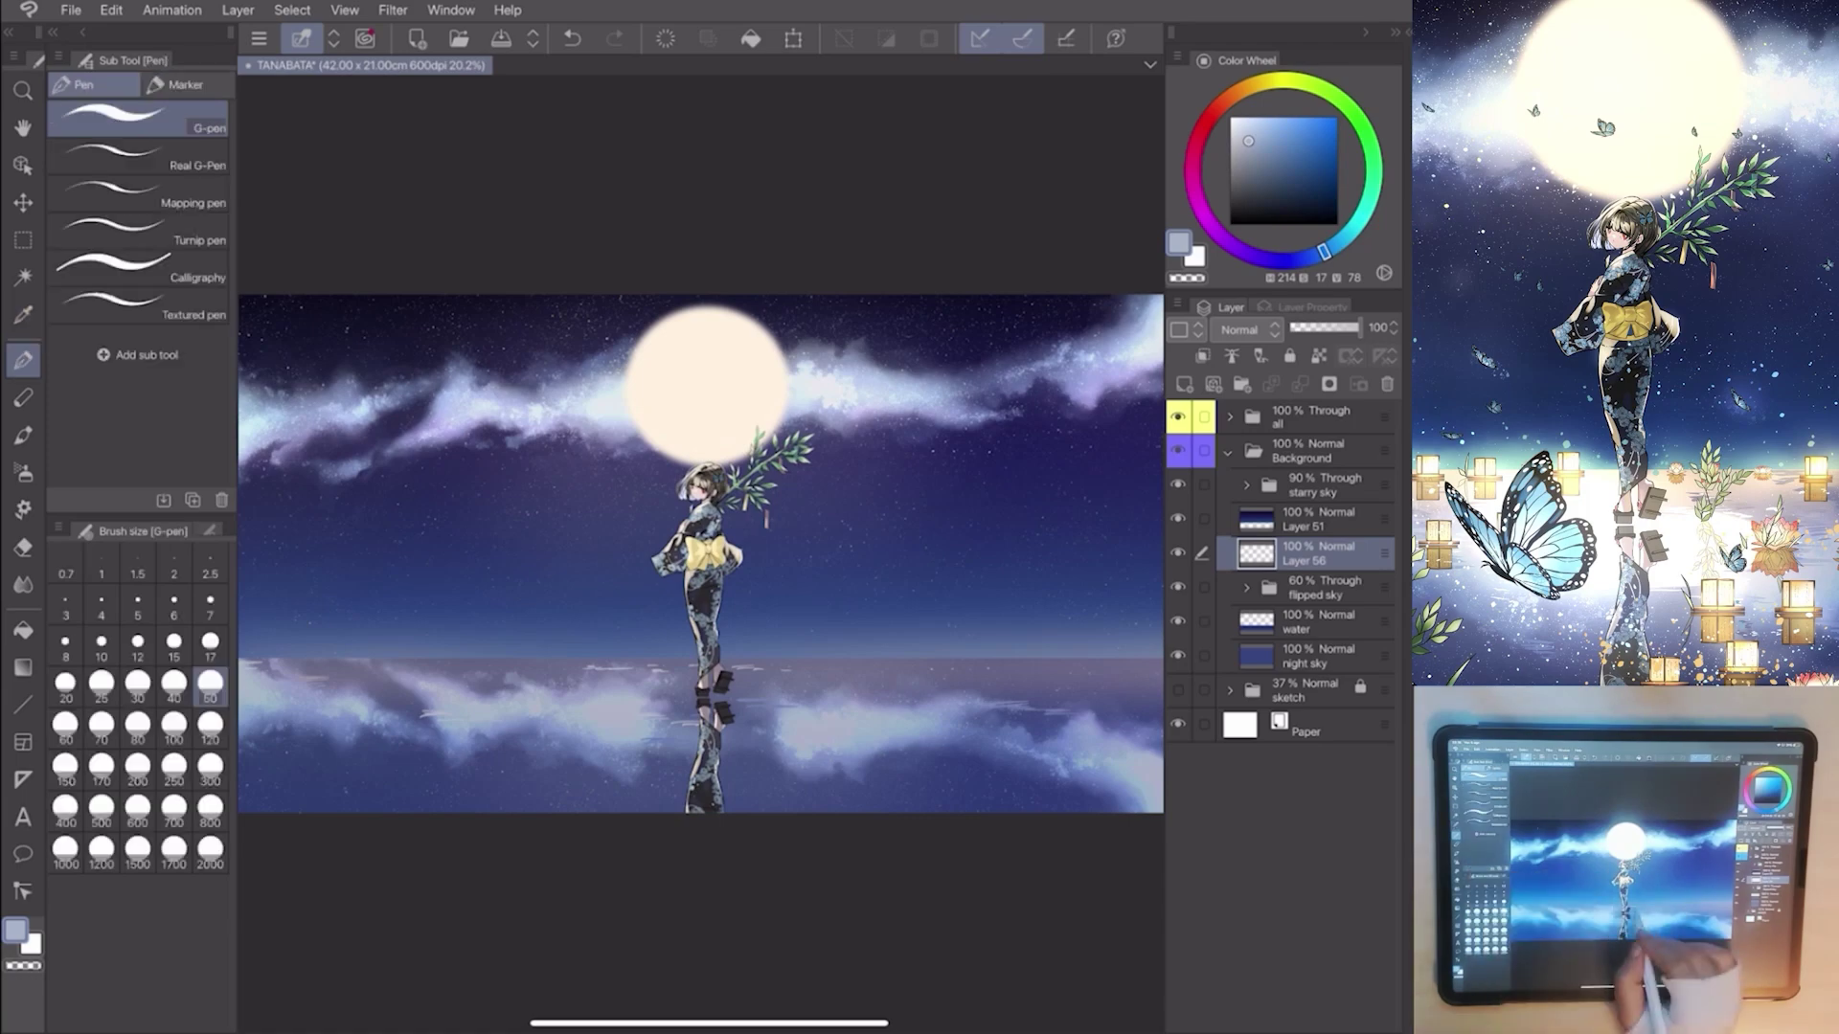
pyautogui.click(877, 754)
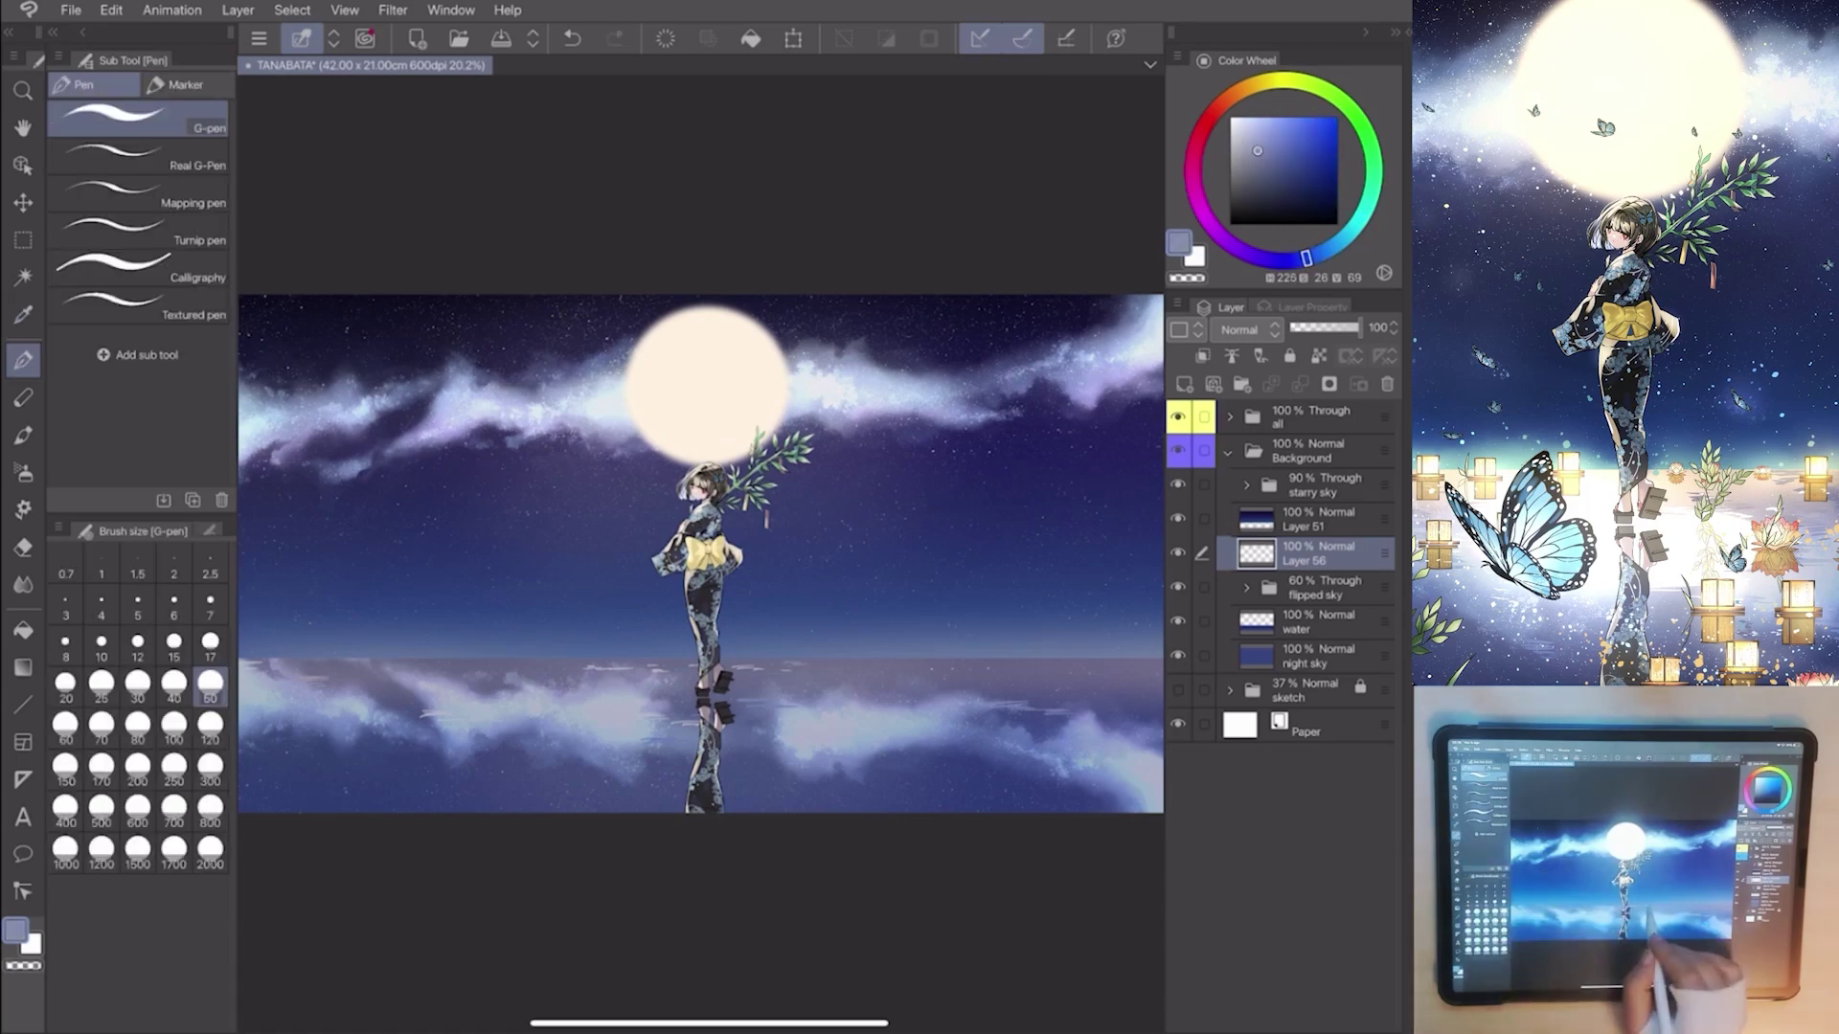
pyautogui.scroll(-1, 699, 553)
pyautogui.scroll(2, 699, 553)
pyautogui.scroll(1, 700, 505)
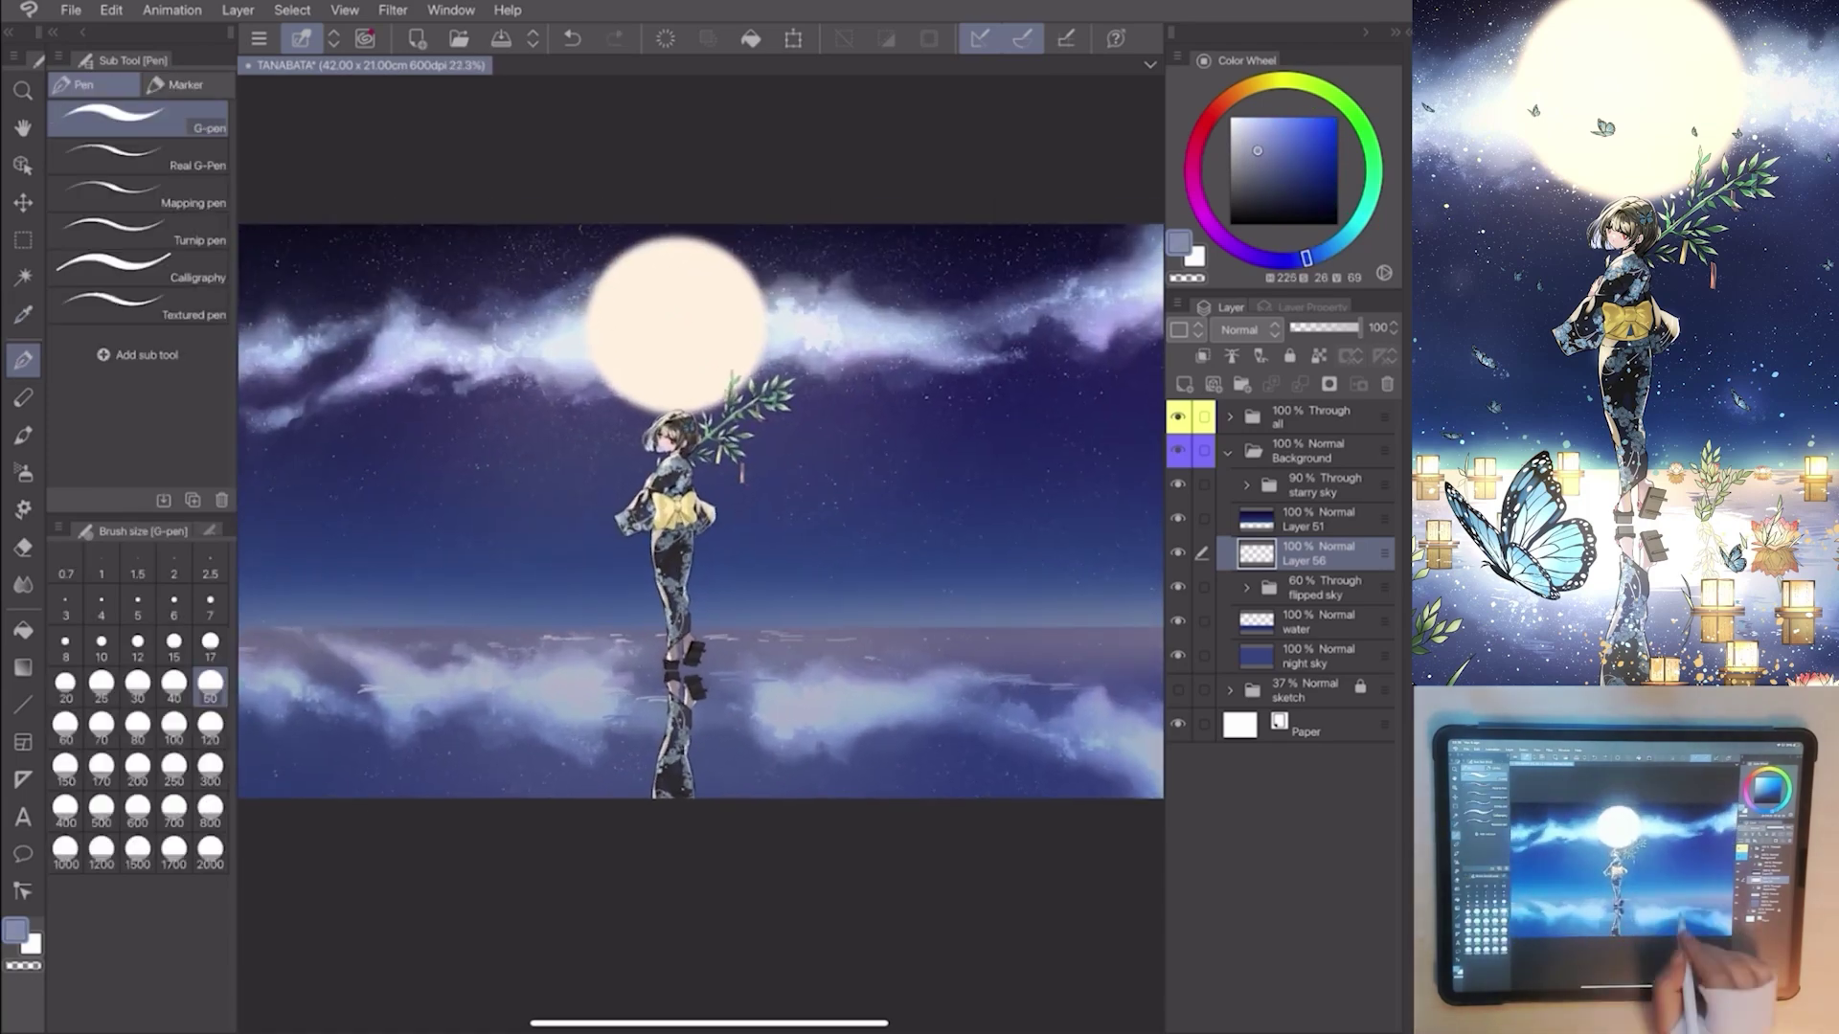
pyautogui.scroll(-2, 687, 532)
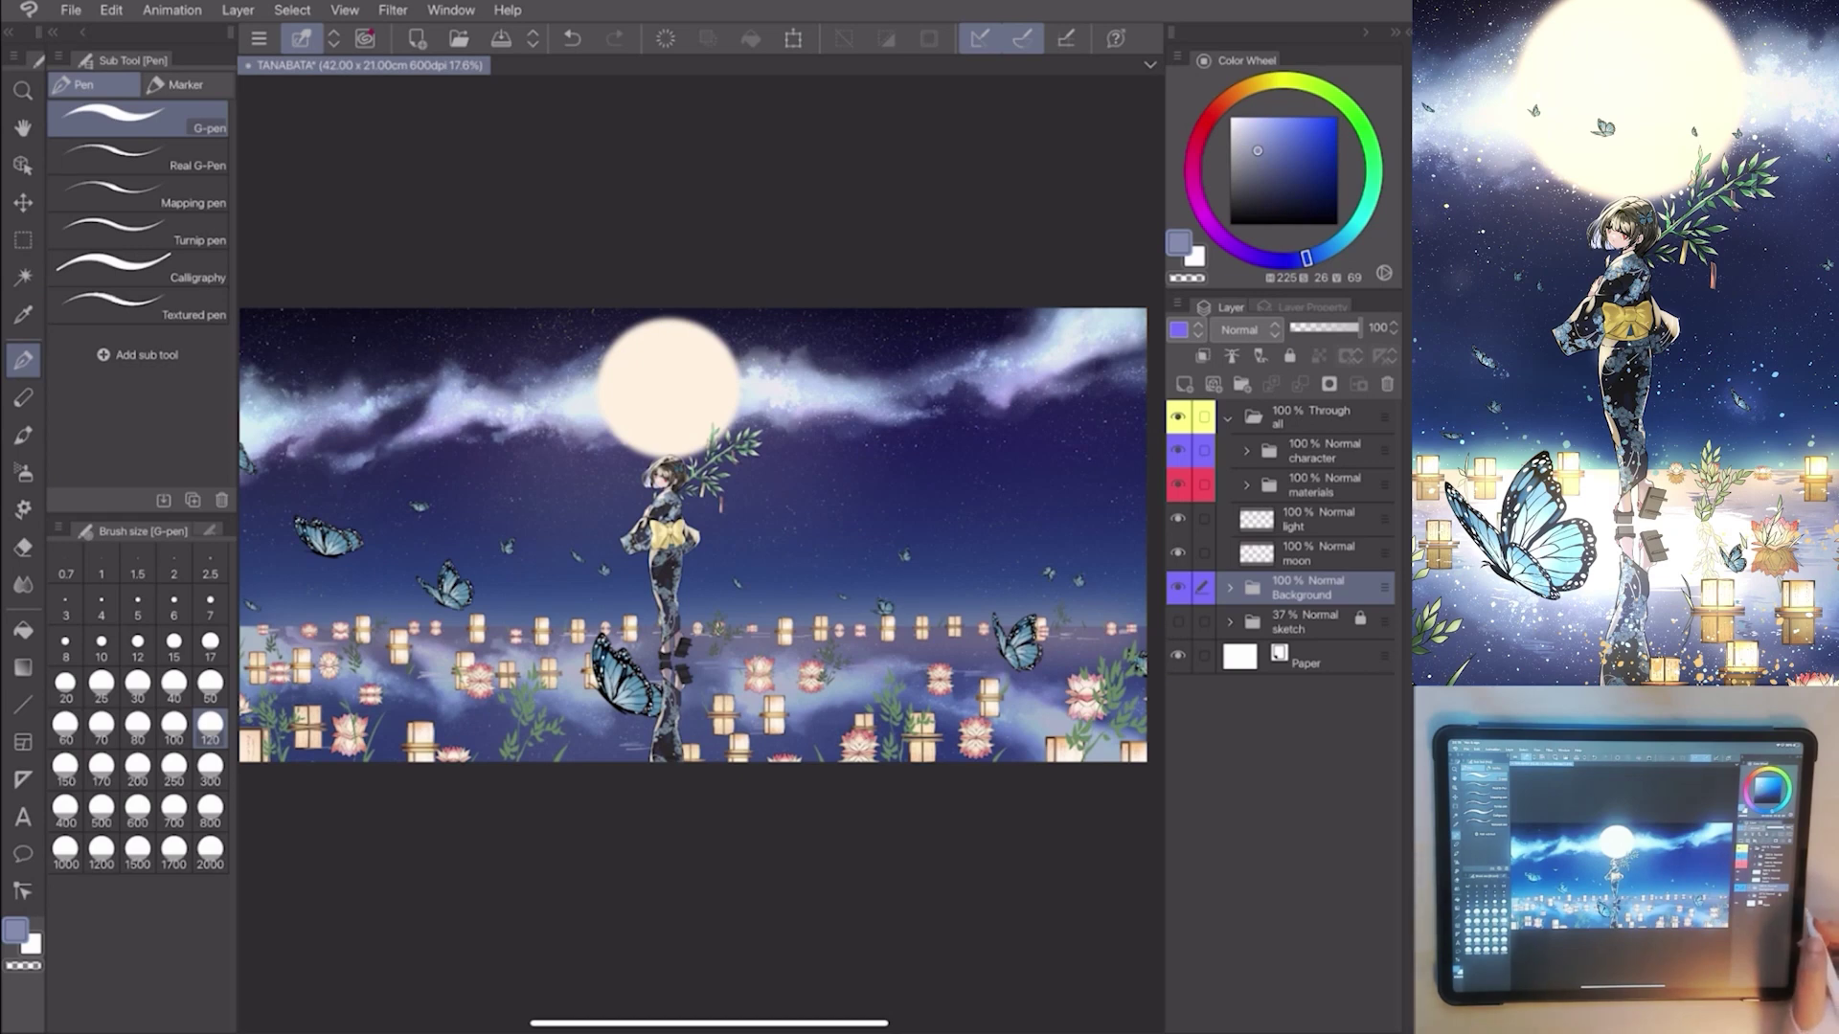
# Group the materials into Folder 12 and add an Add (Glow) layer inside it.
pyautogui.click(1225, 416)
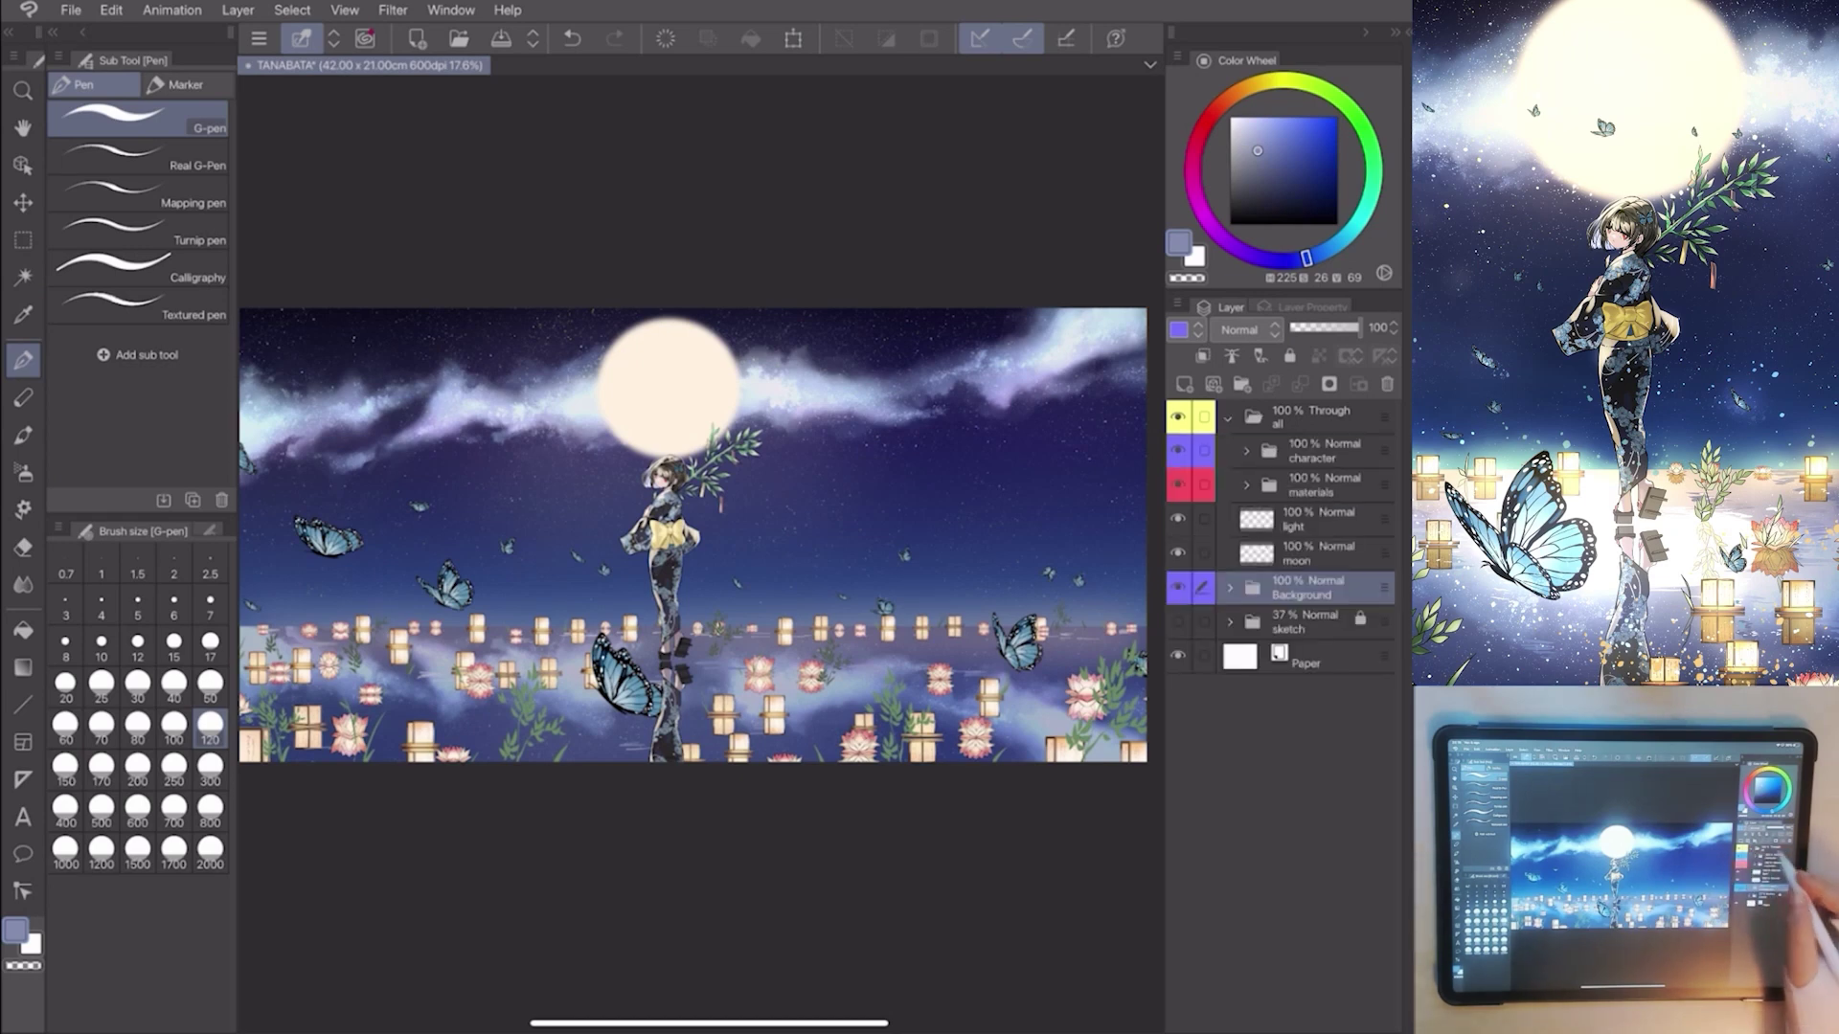
pyautogui.click(1308, 484)
pyautogui.hotkey('ctrl', 'g')
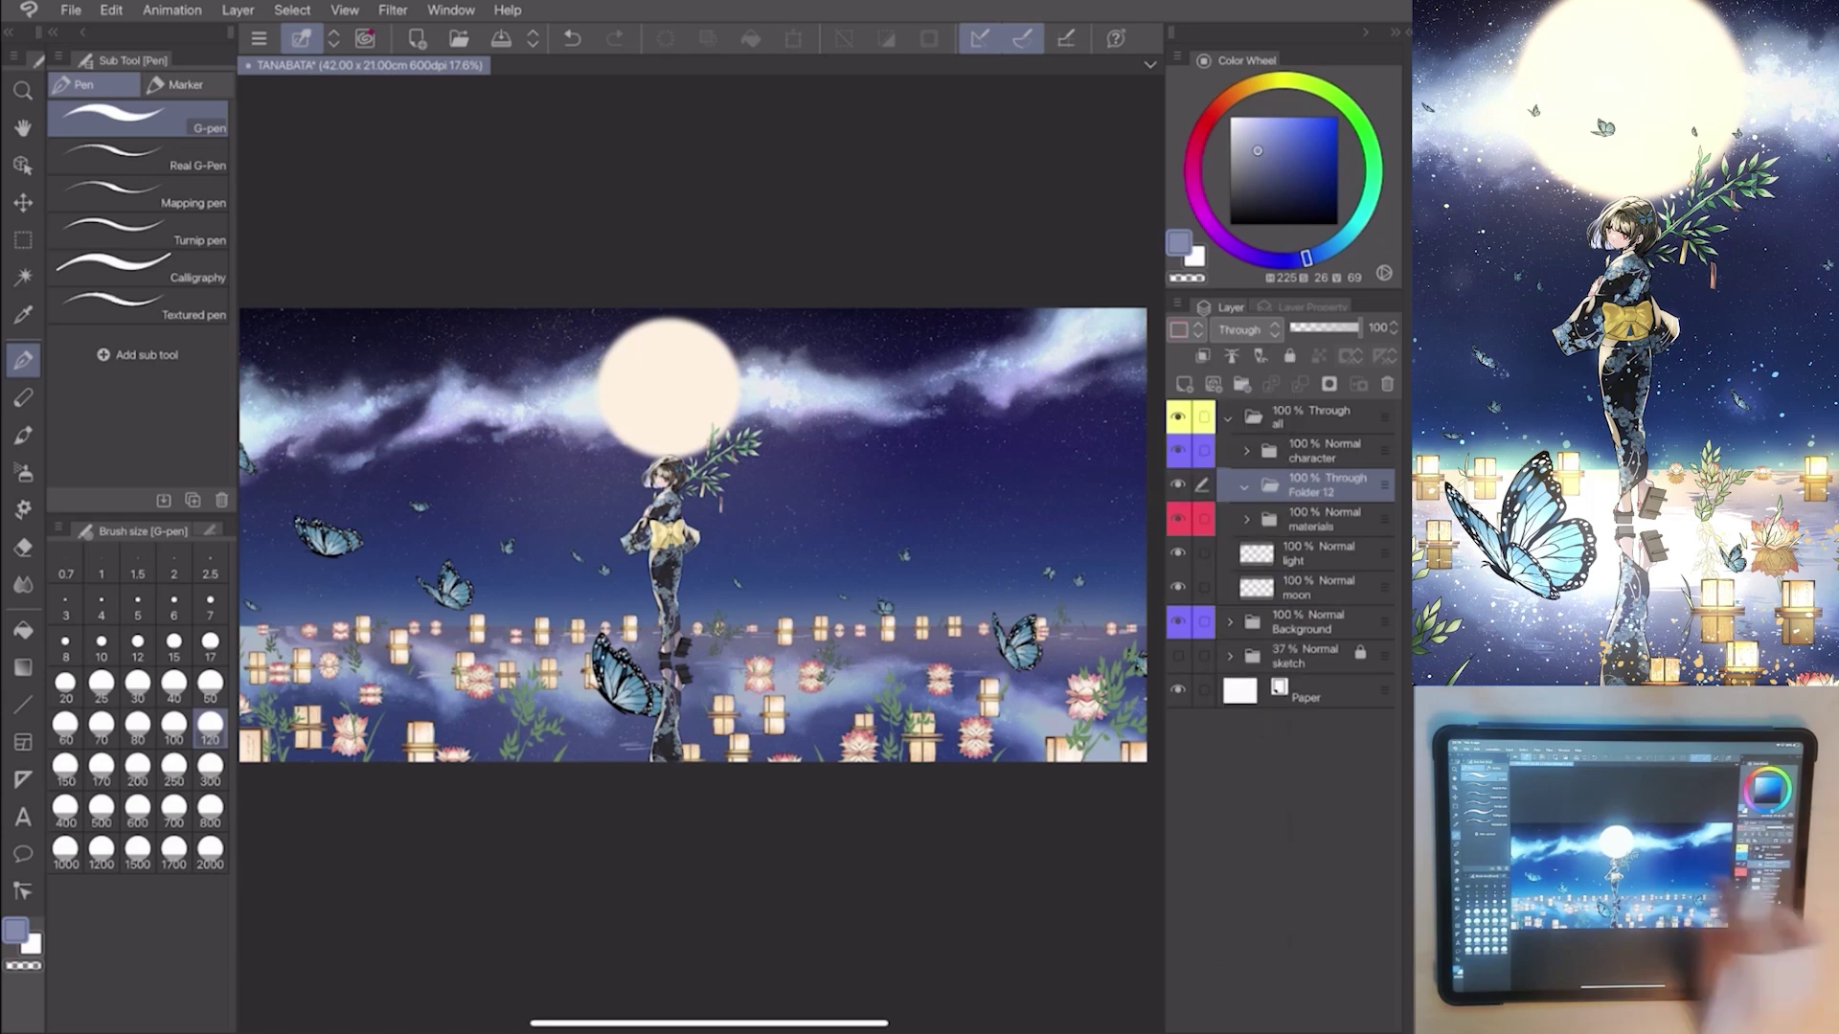
pyautogui.moveTo(690, 532); pyautogui.dragTo(762, 544)
pyautogui.click(1185, 384)
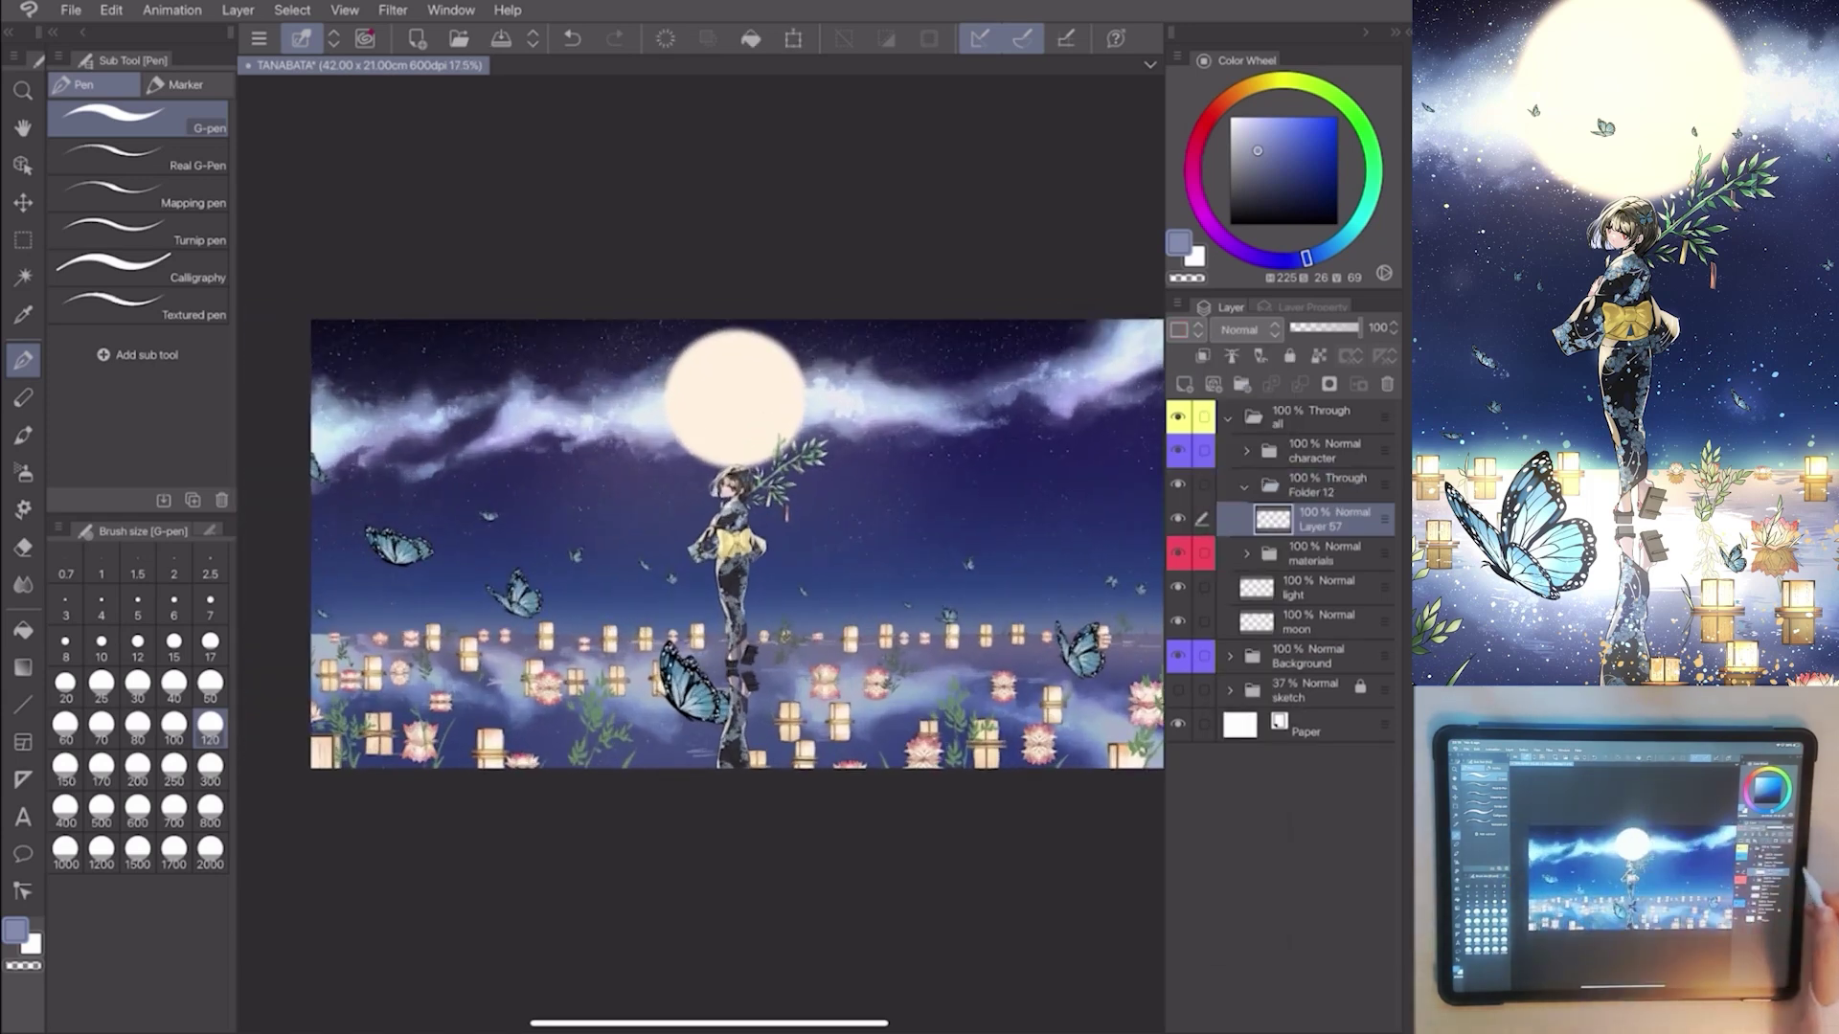
pyautogui.click(1243, 330)
pyautogui.click(1242, 582)
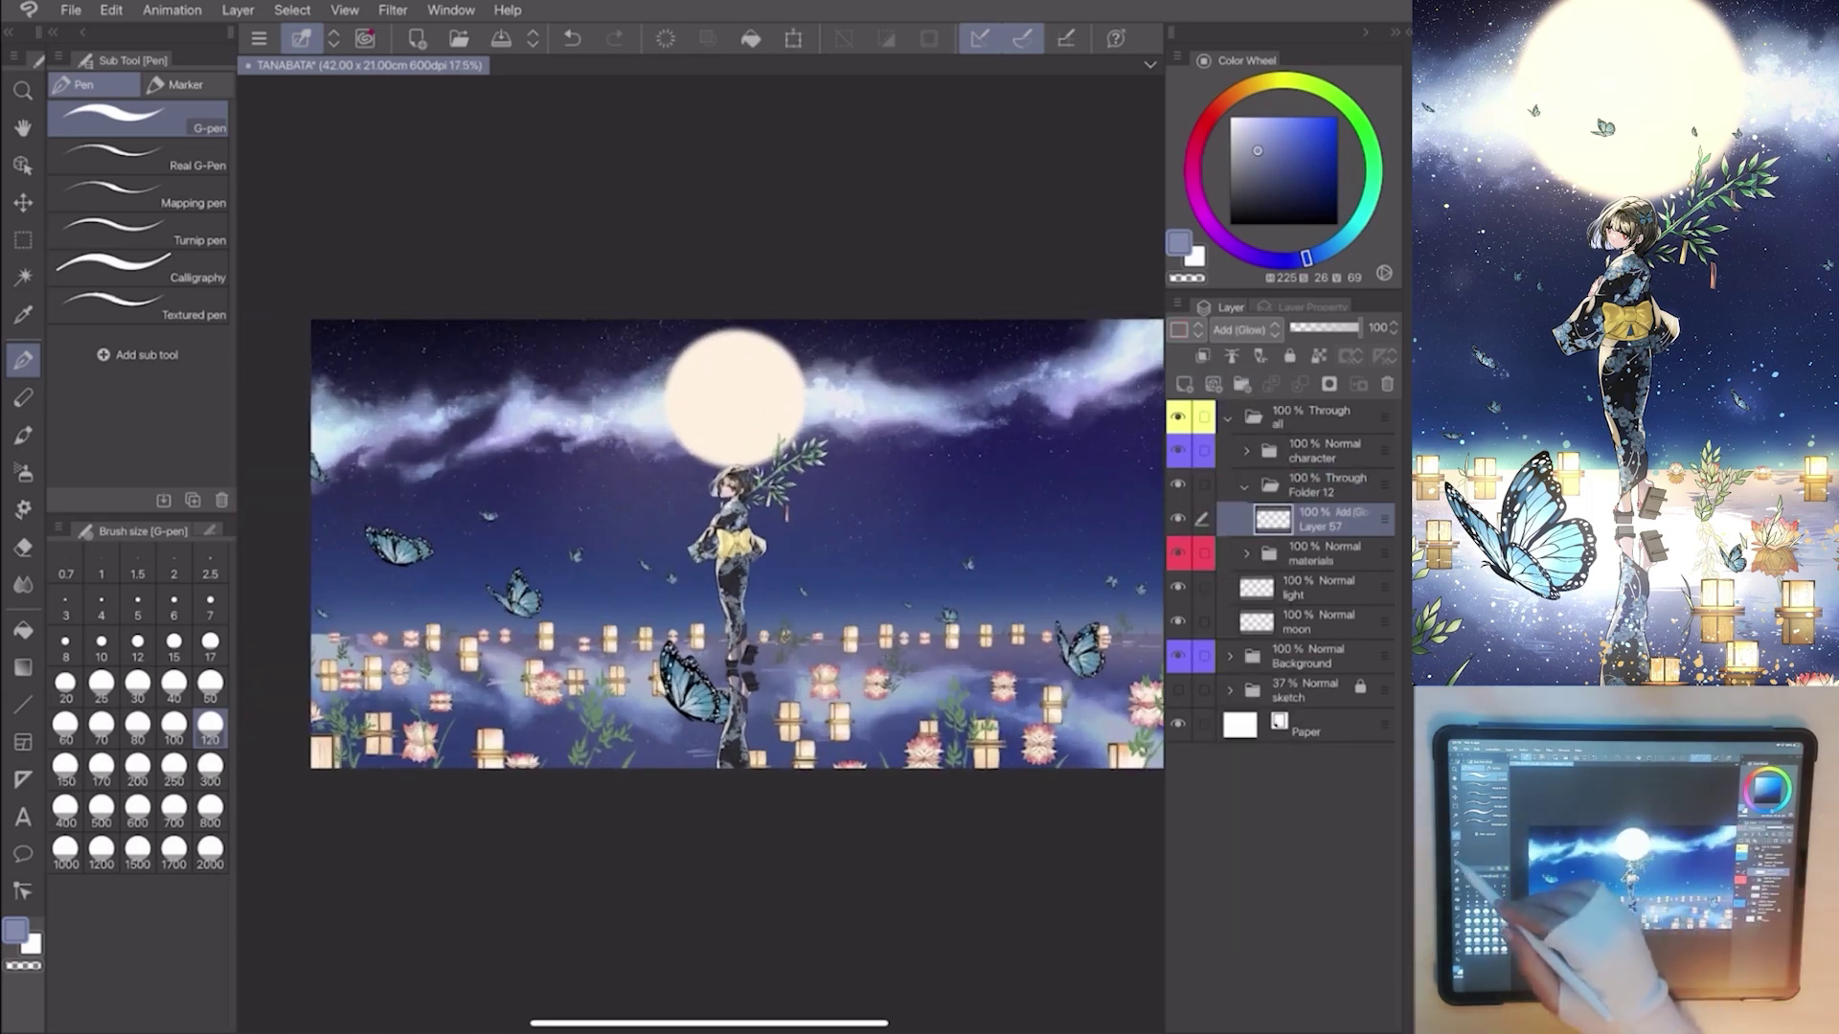
# Airbrush pale blue glow around the butterflies, then add empty Layer 58.
pyautogui.click(24, 472)
pyautogui.click(138, 164)
pyautogui.click(1250, 118)
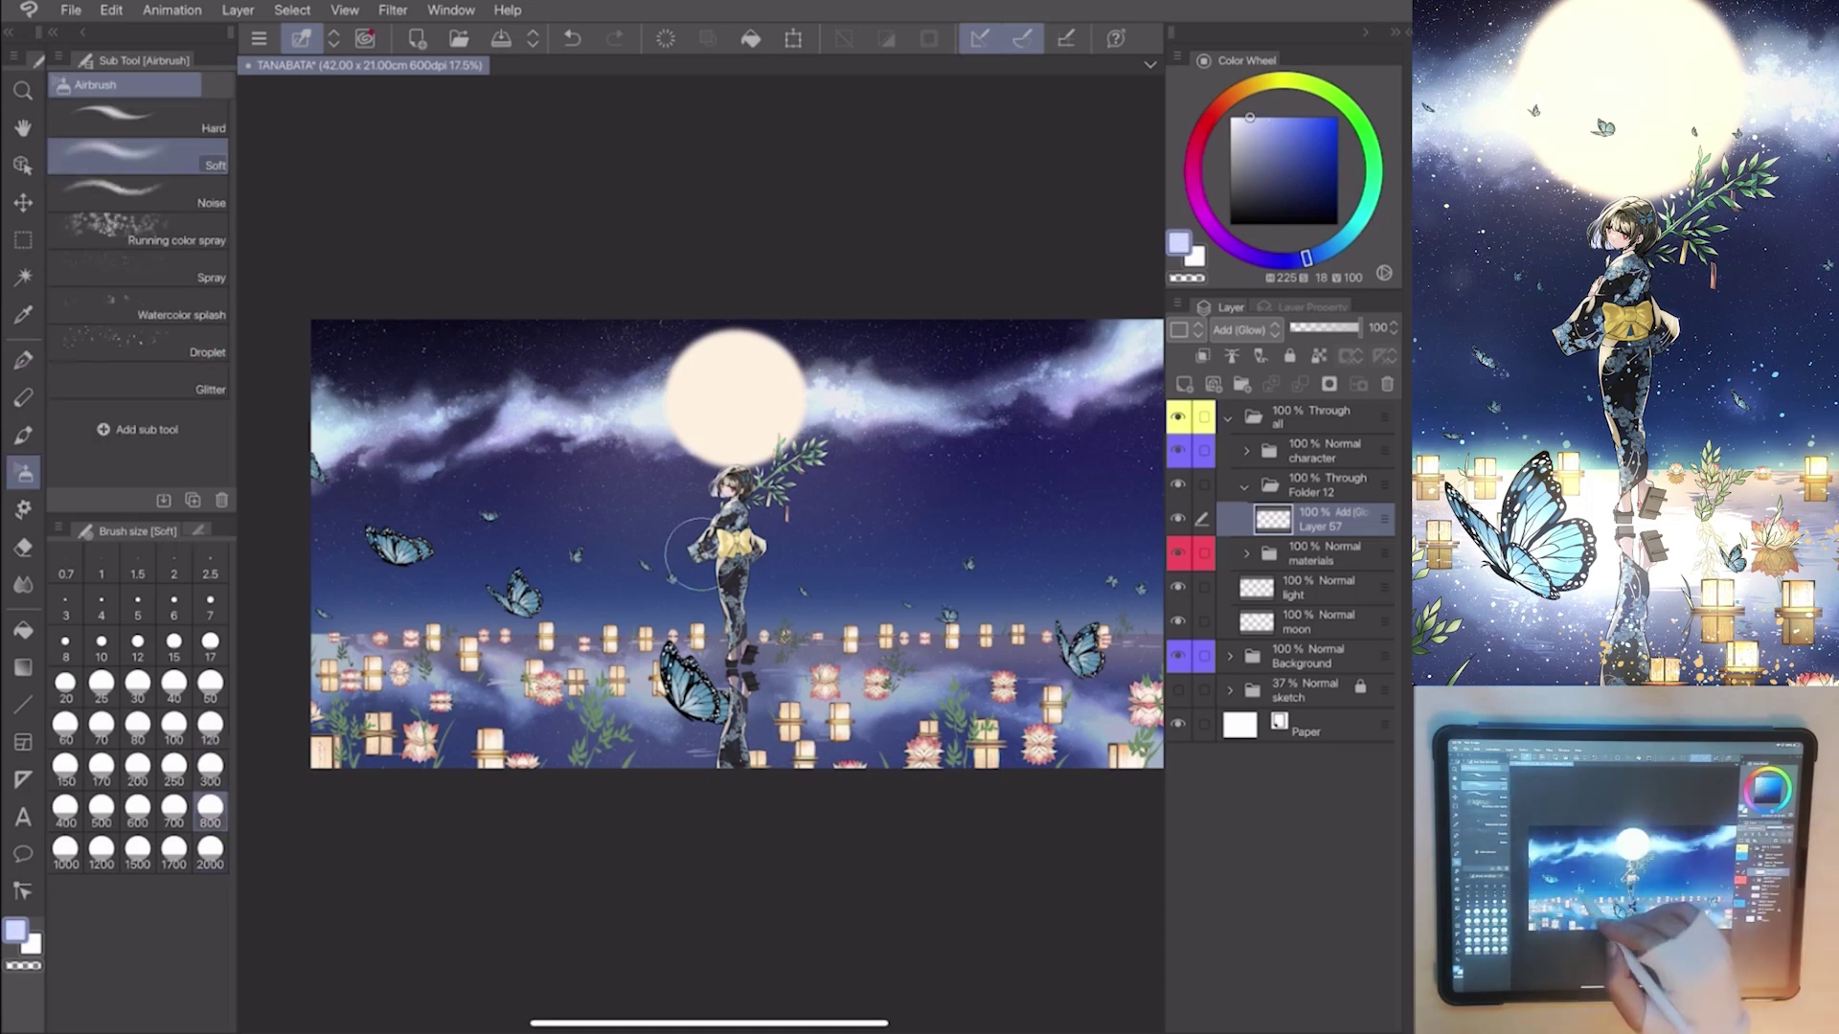
pyautogui.click(514, 589)
pyautogui.click(211, 765)
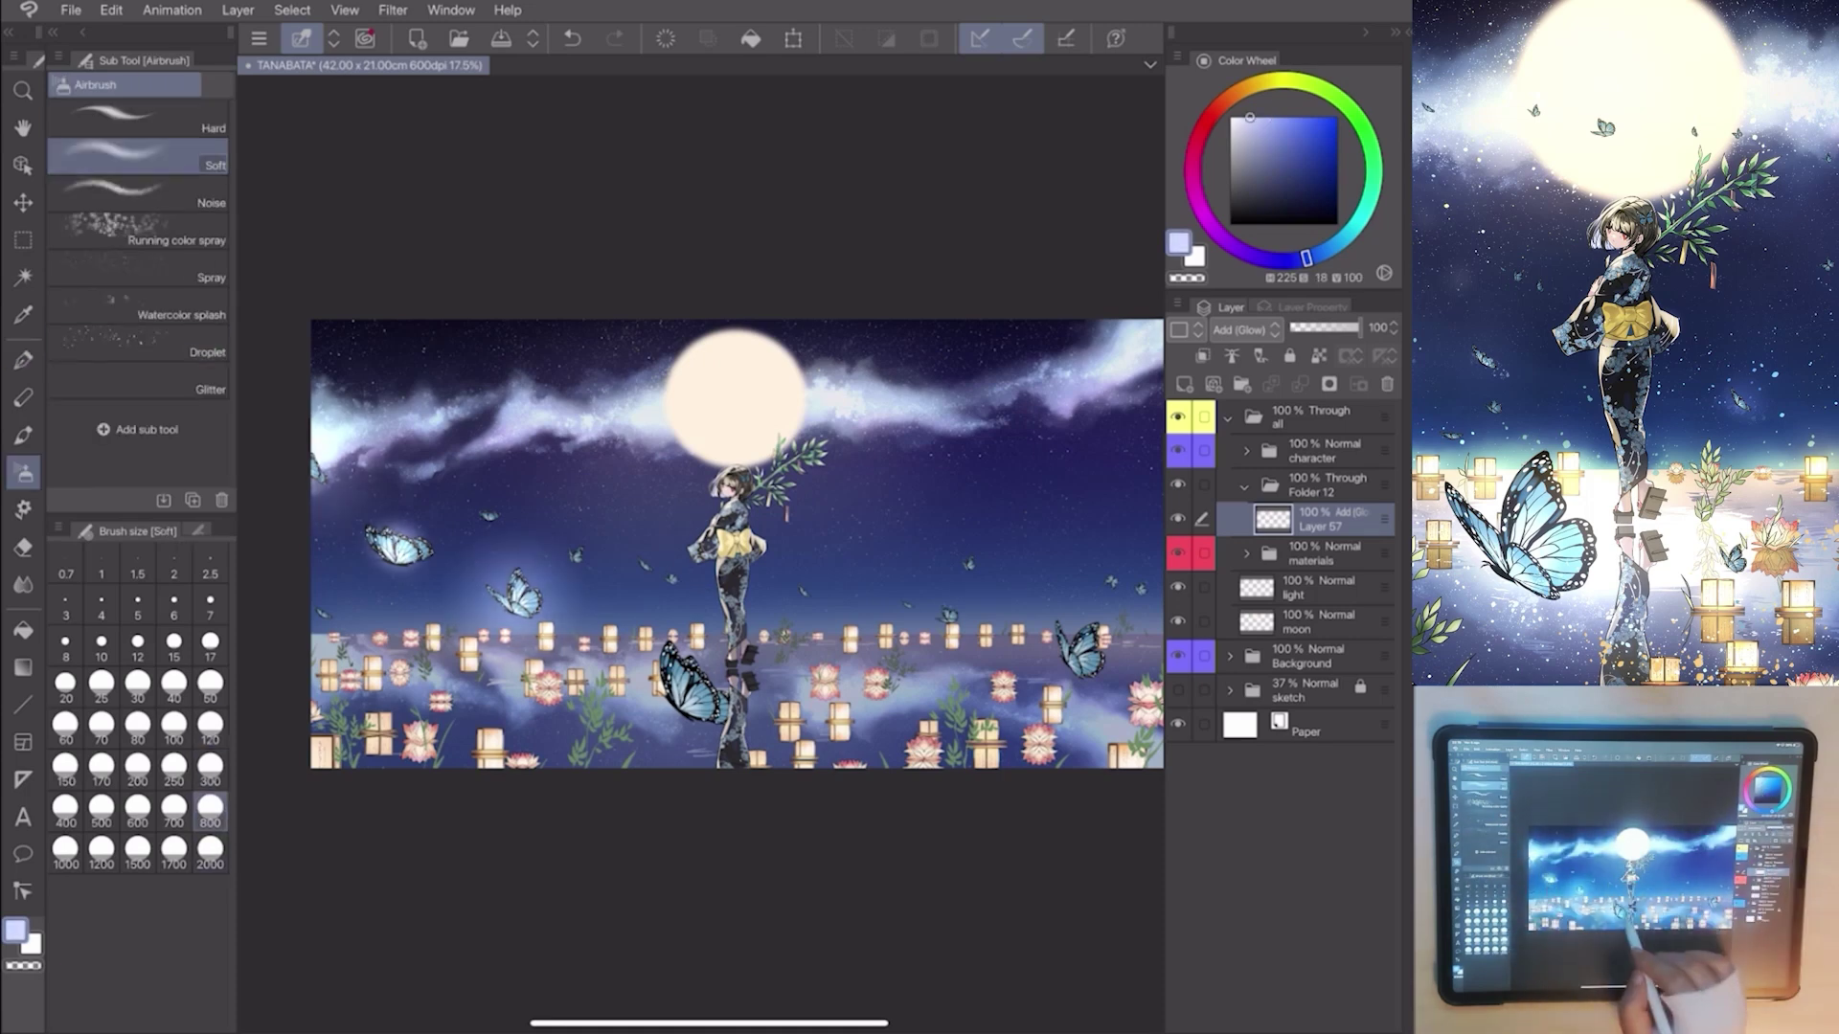
pyautogui.click(697, 689)
pyautogui.moveTo(736, 546); pyautogui.dragTo(665, 551)
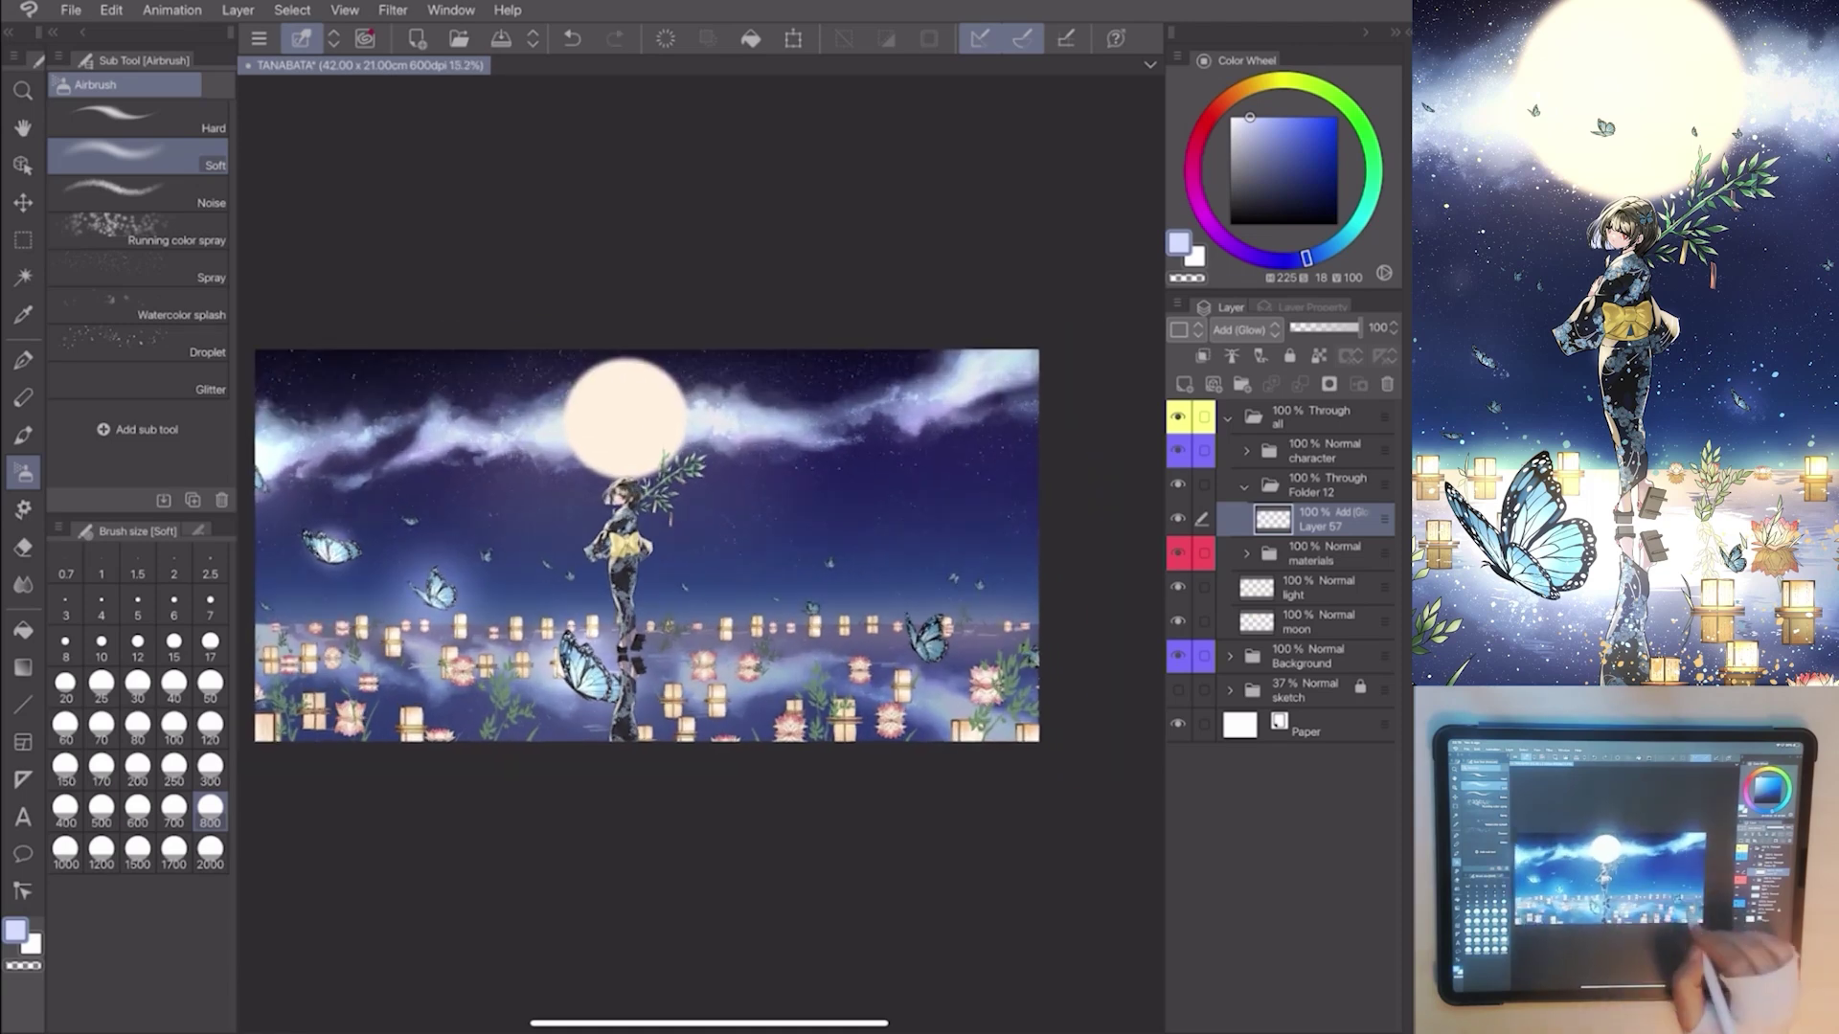
pyautogui.scroll(2, 711, 572)
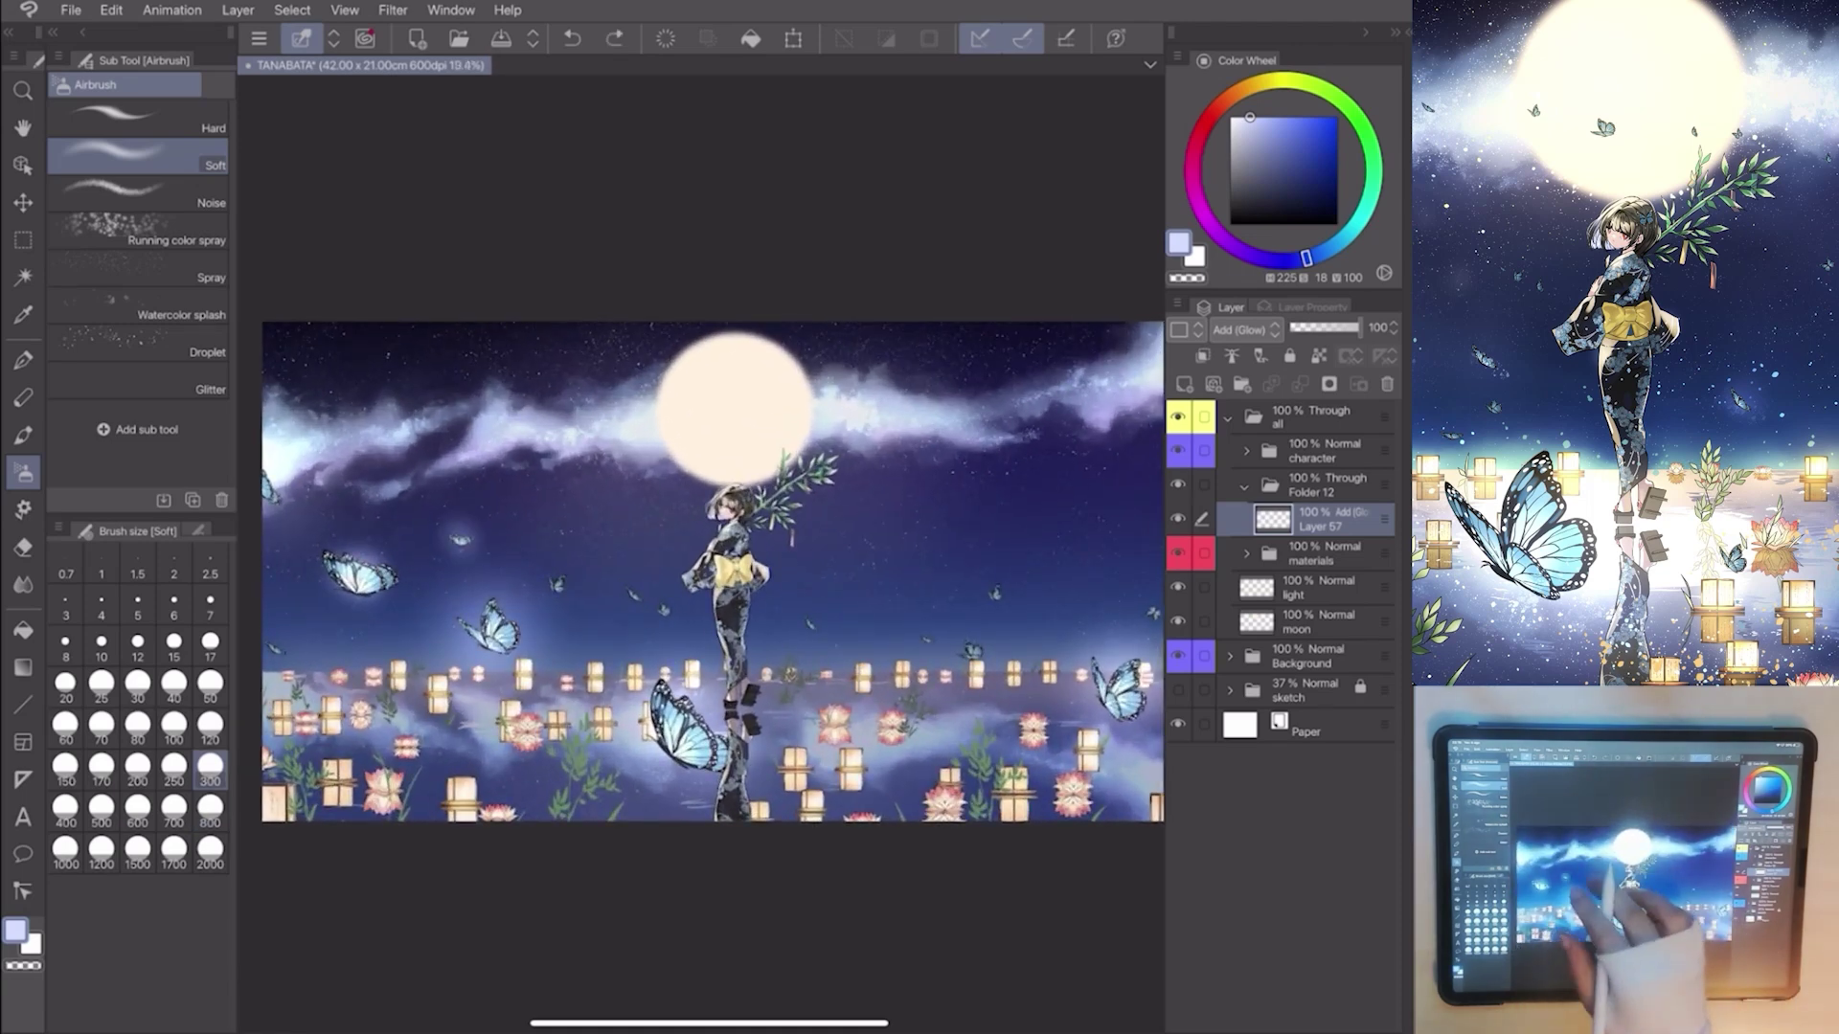
pyautogui.click(139, 803)
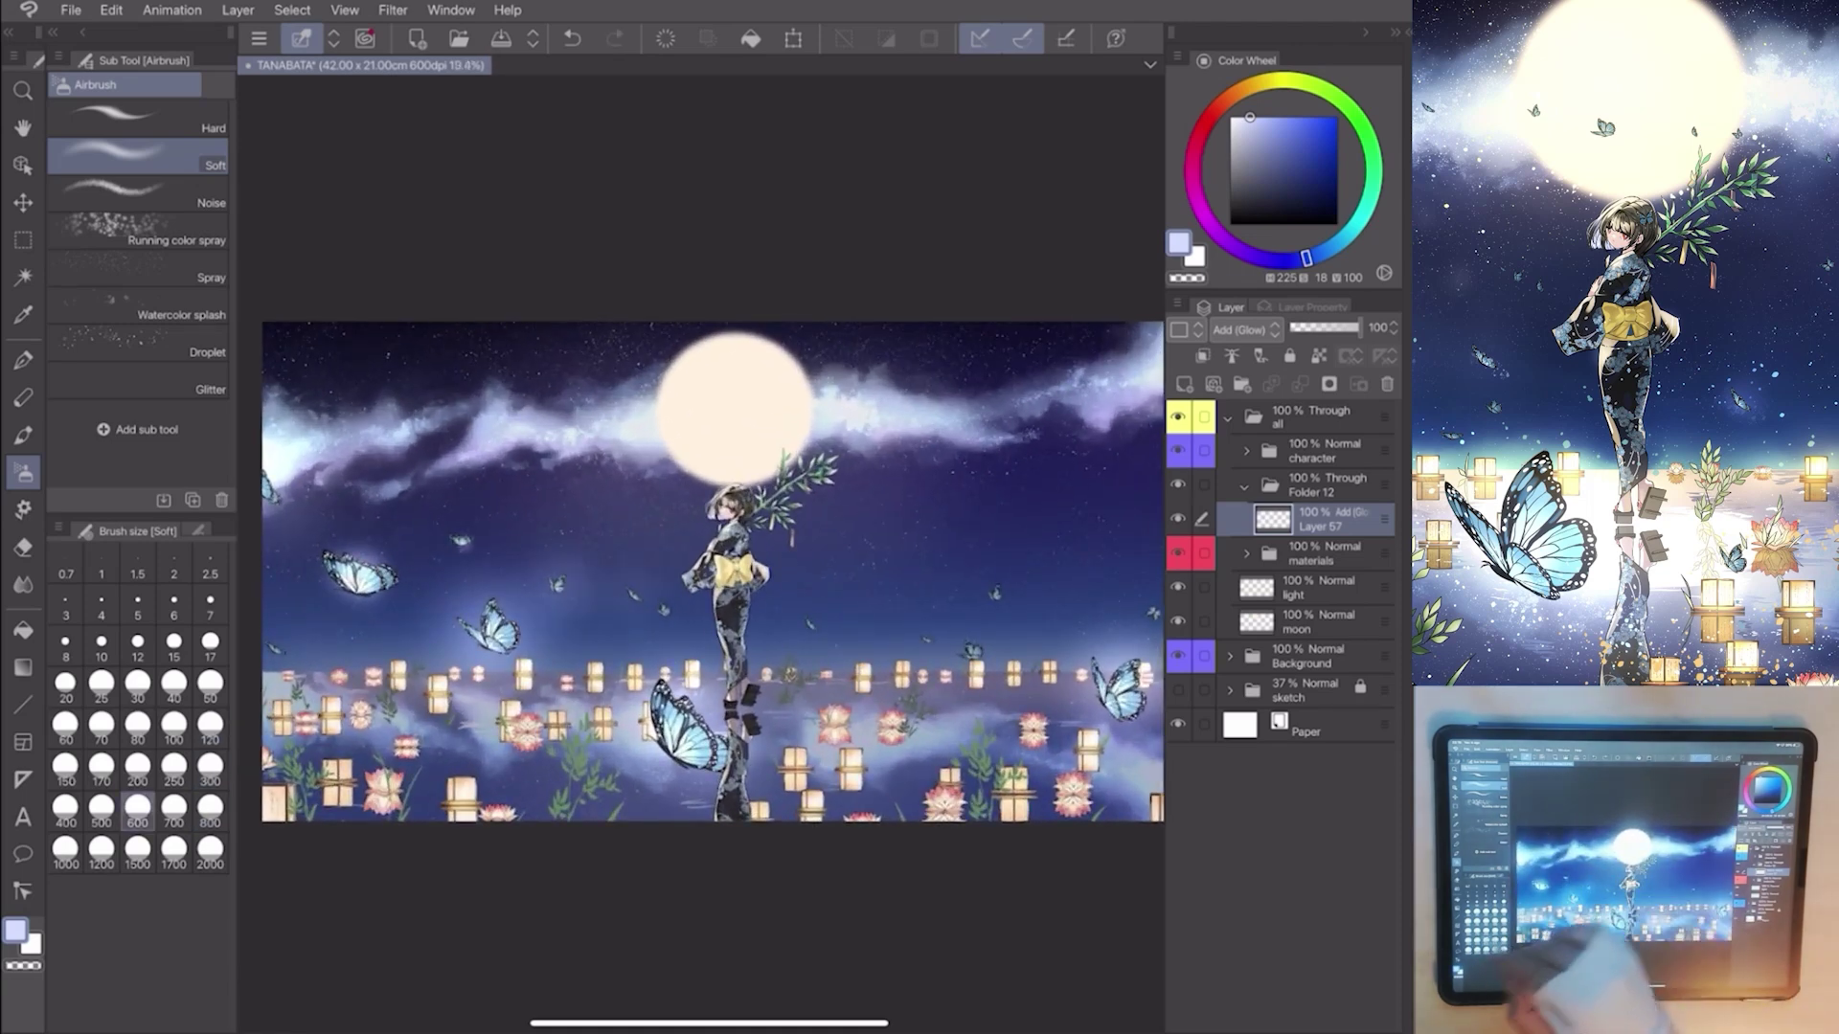
pyautogui.click(64, 805)
pyautogui.scroll(1, 702, 589)
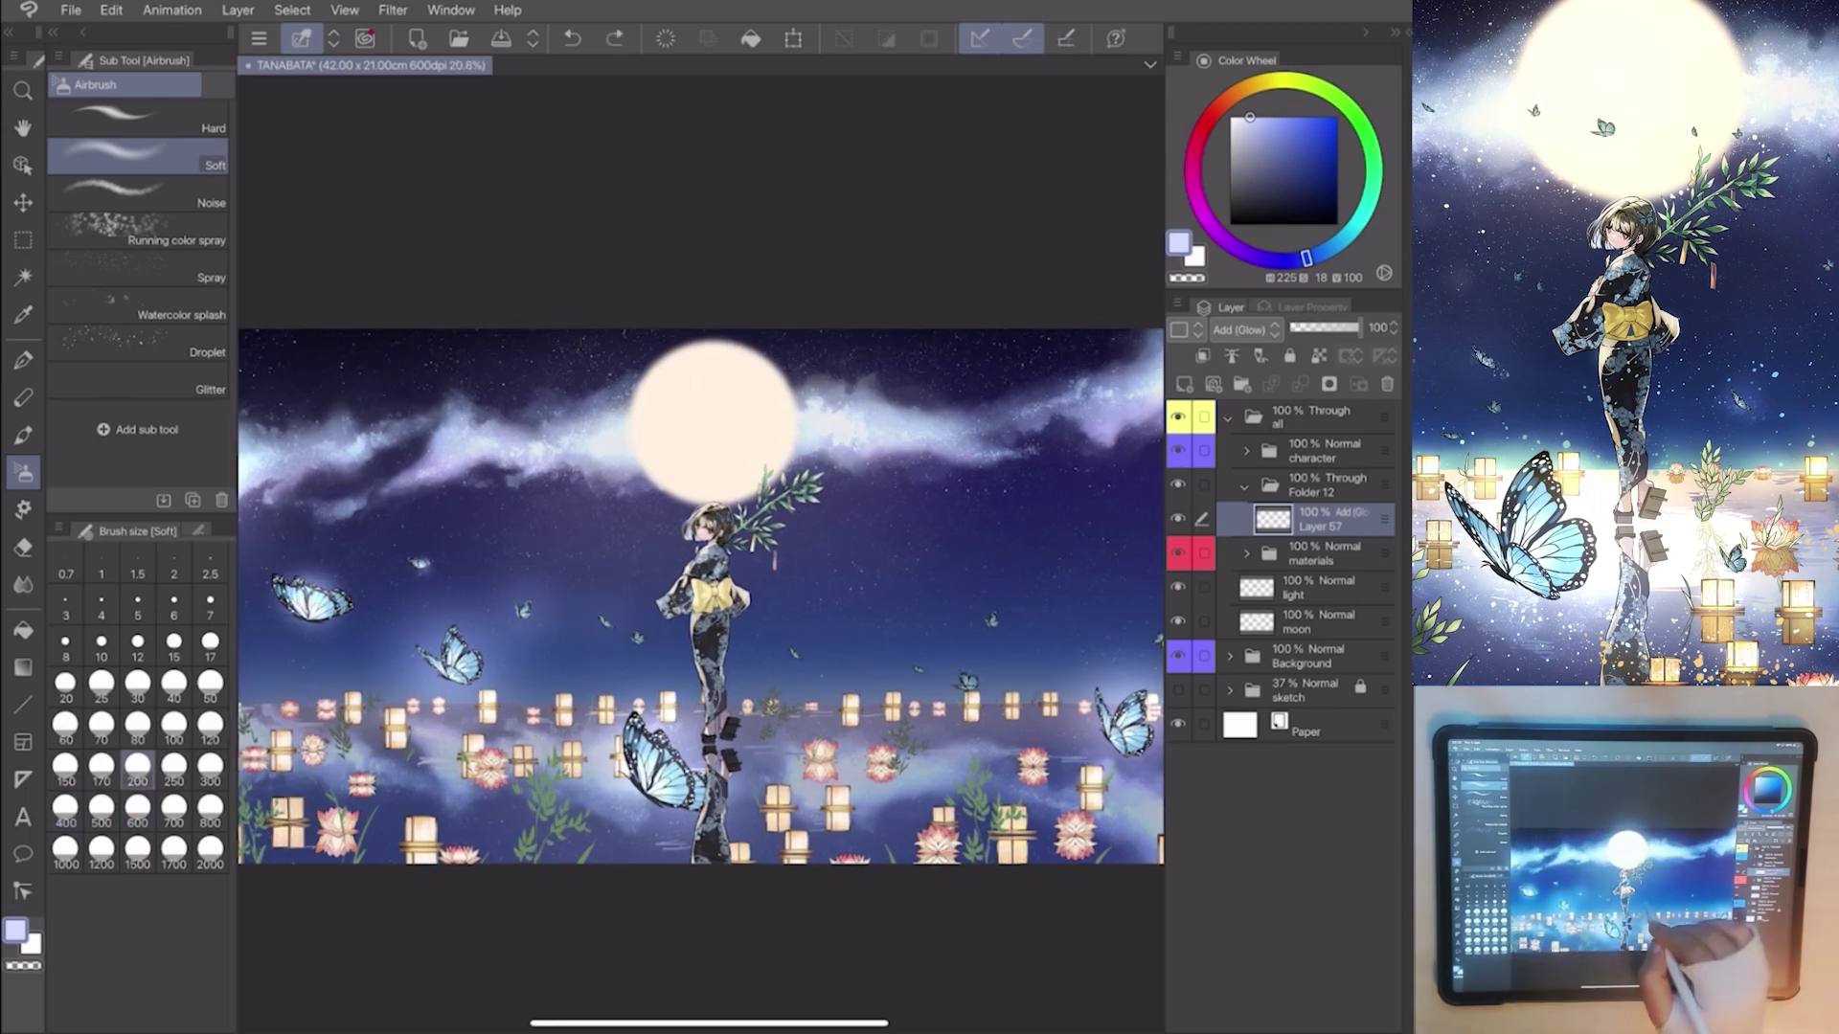
pyautogui.scroll(-2, 701, 596)
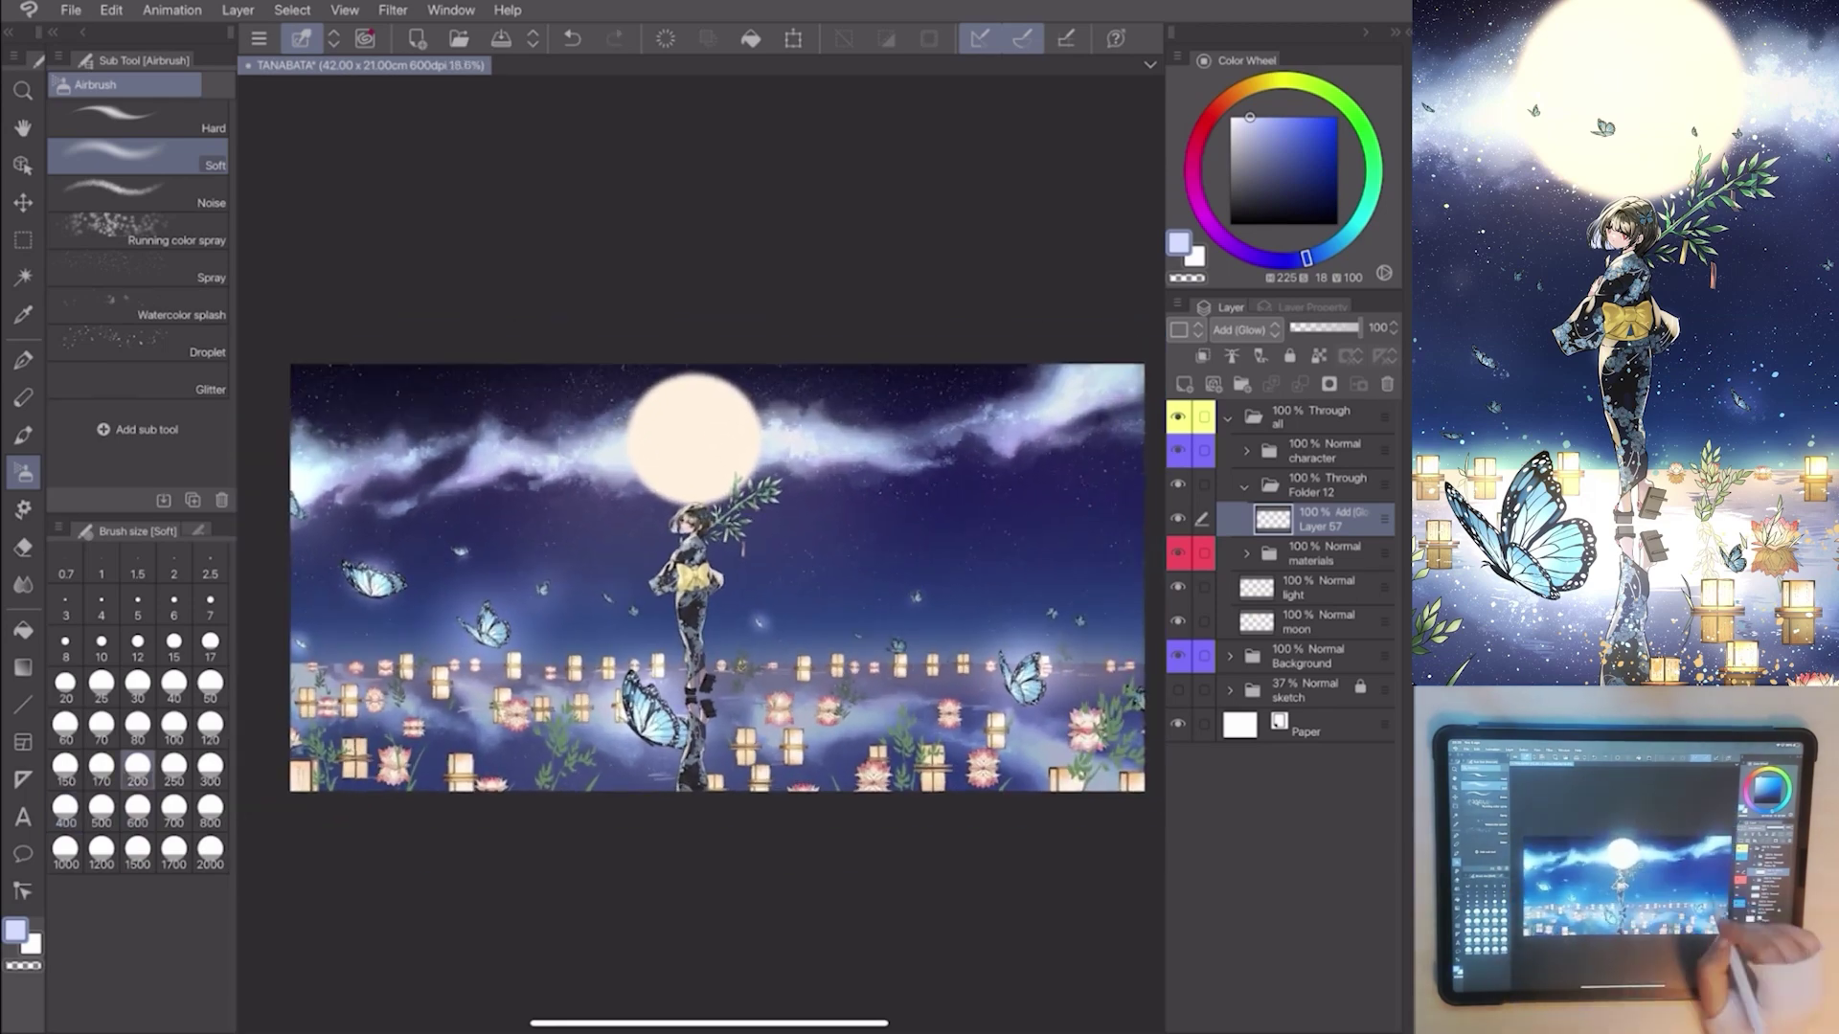
pyautogui.click(1184, 384)
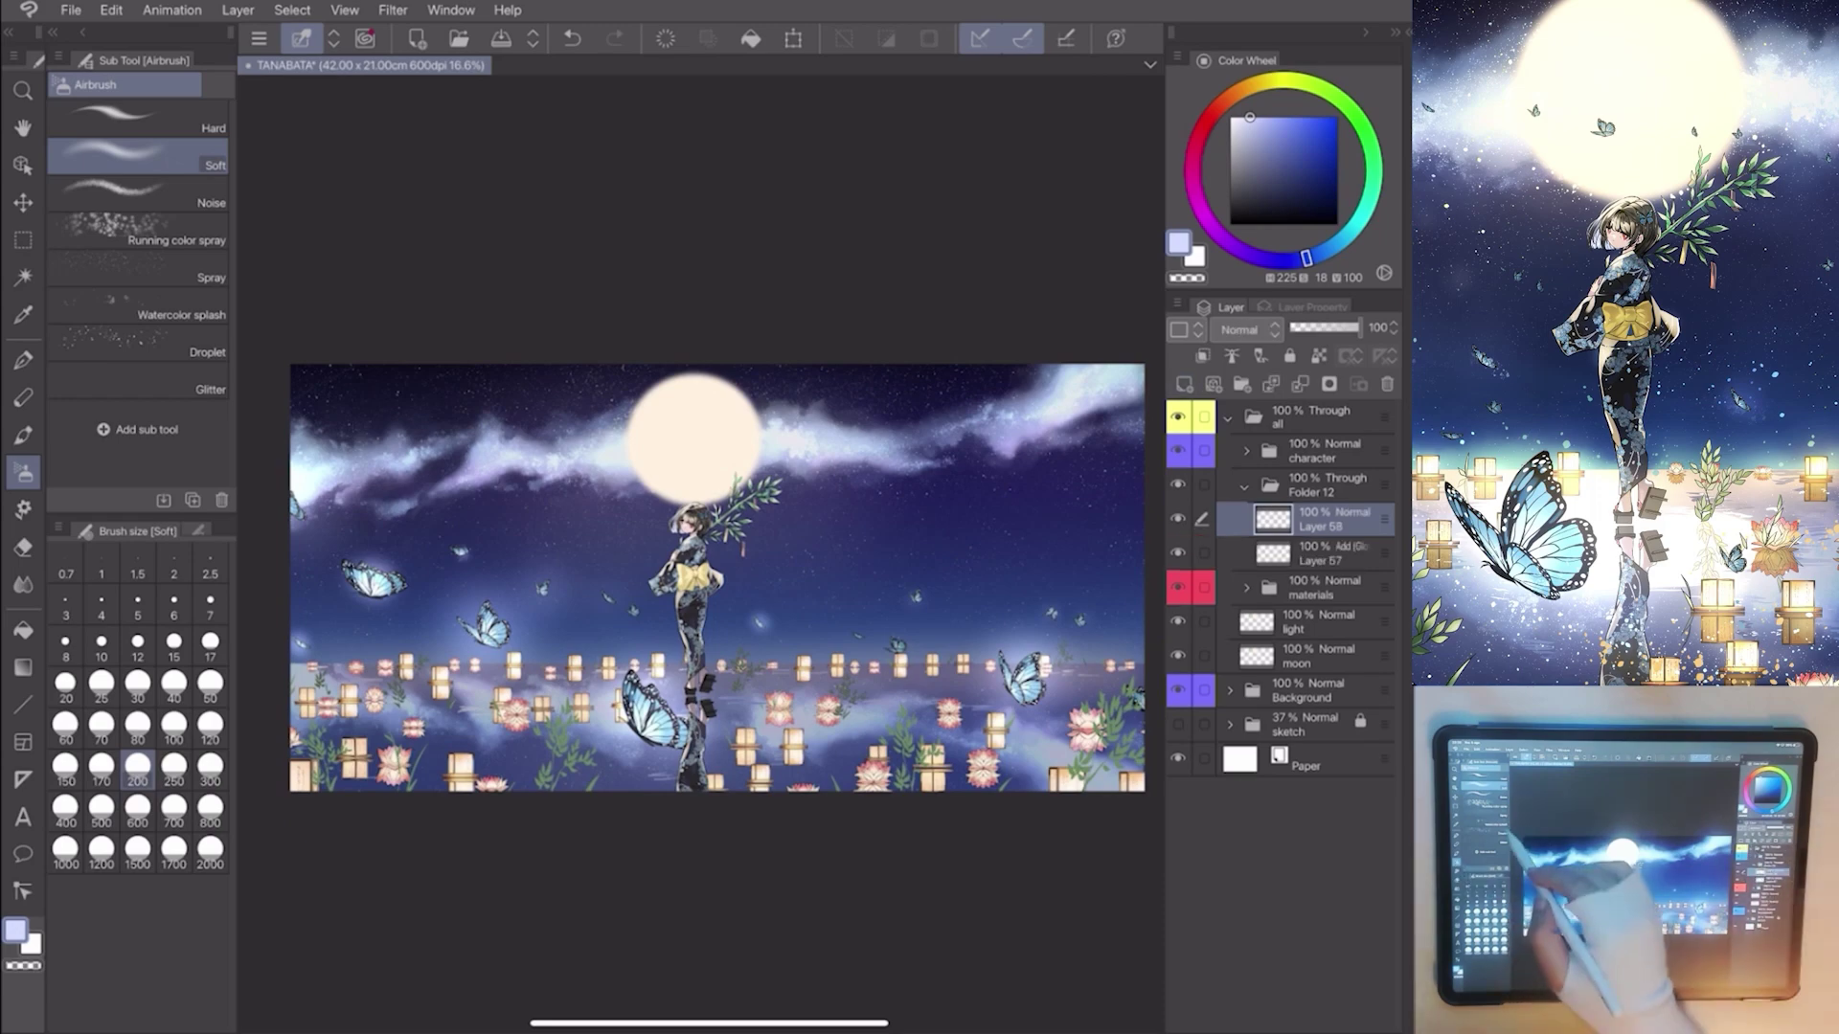
# Set up a smaller Droplet airbrush in pale warm orange.
pyautogui.click(136, 352)
pyautogui.scroll(1, 718, 575)
pyautogui.moveTo(1306, 260)
pyautogui.mouseDown()
pyautogui.moveTo(1239, 90)
pyautogui.moveTo(1286, 118)
pyautogui.mouseUp()
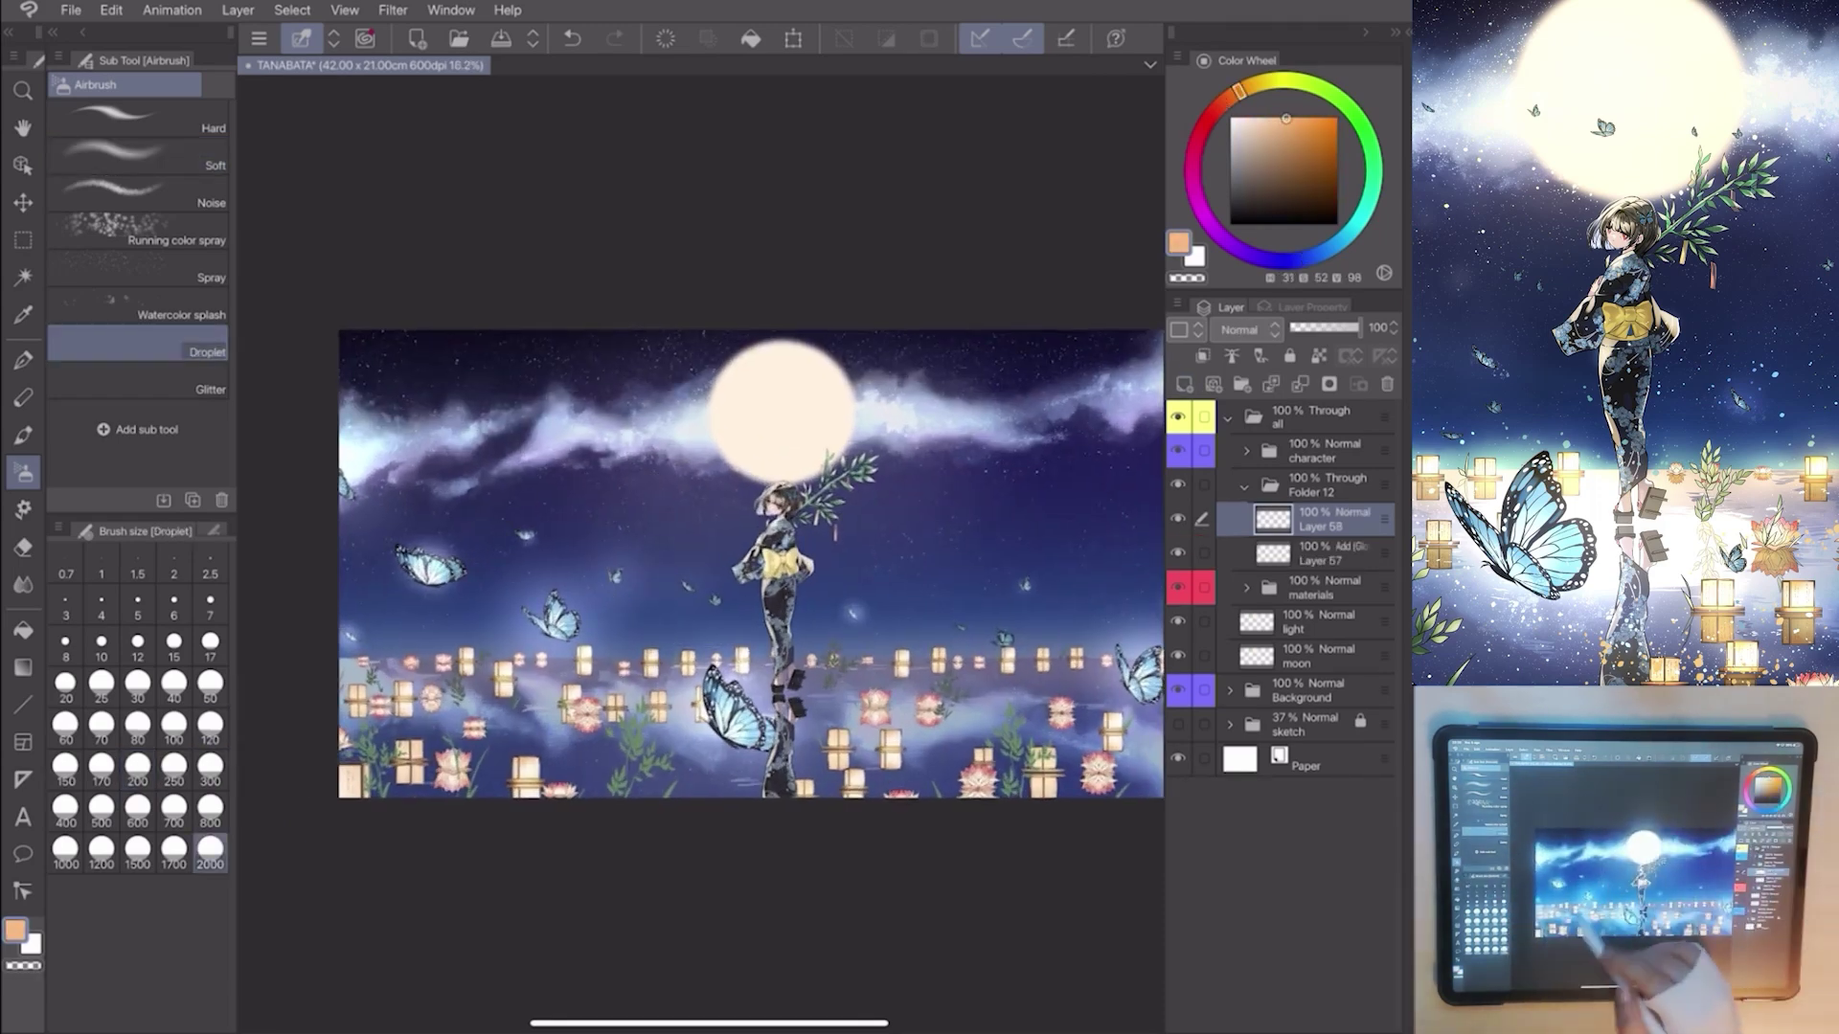
pyautogui.moveTo(748, 575); pyautogui.dragTo(690, 517)
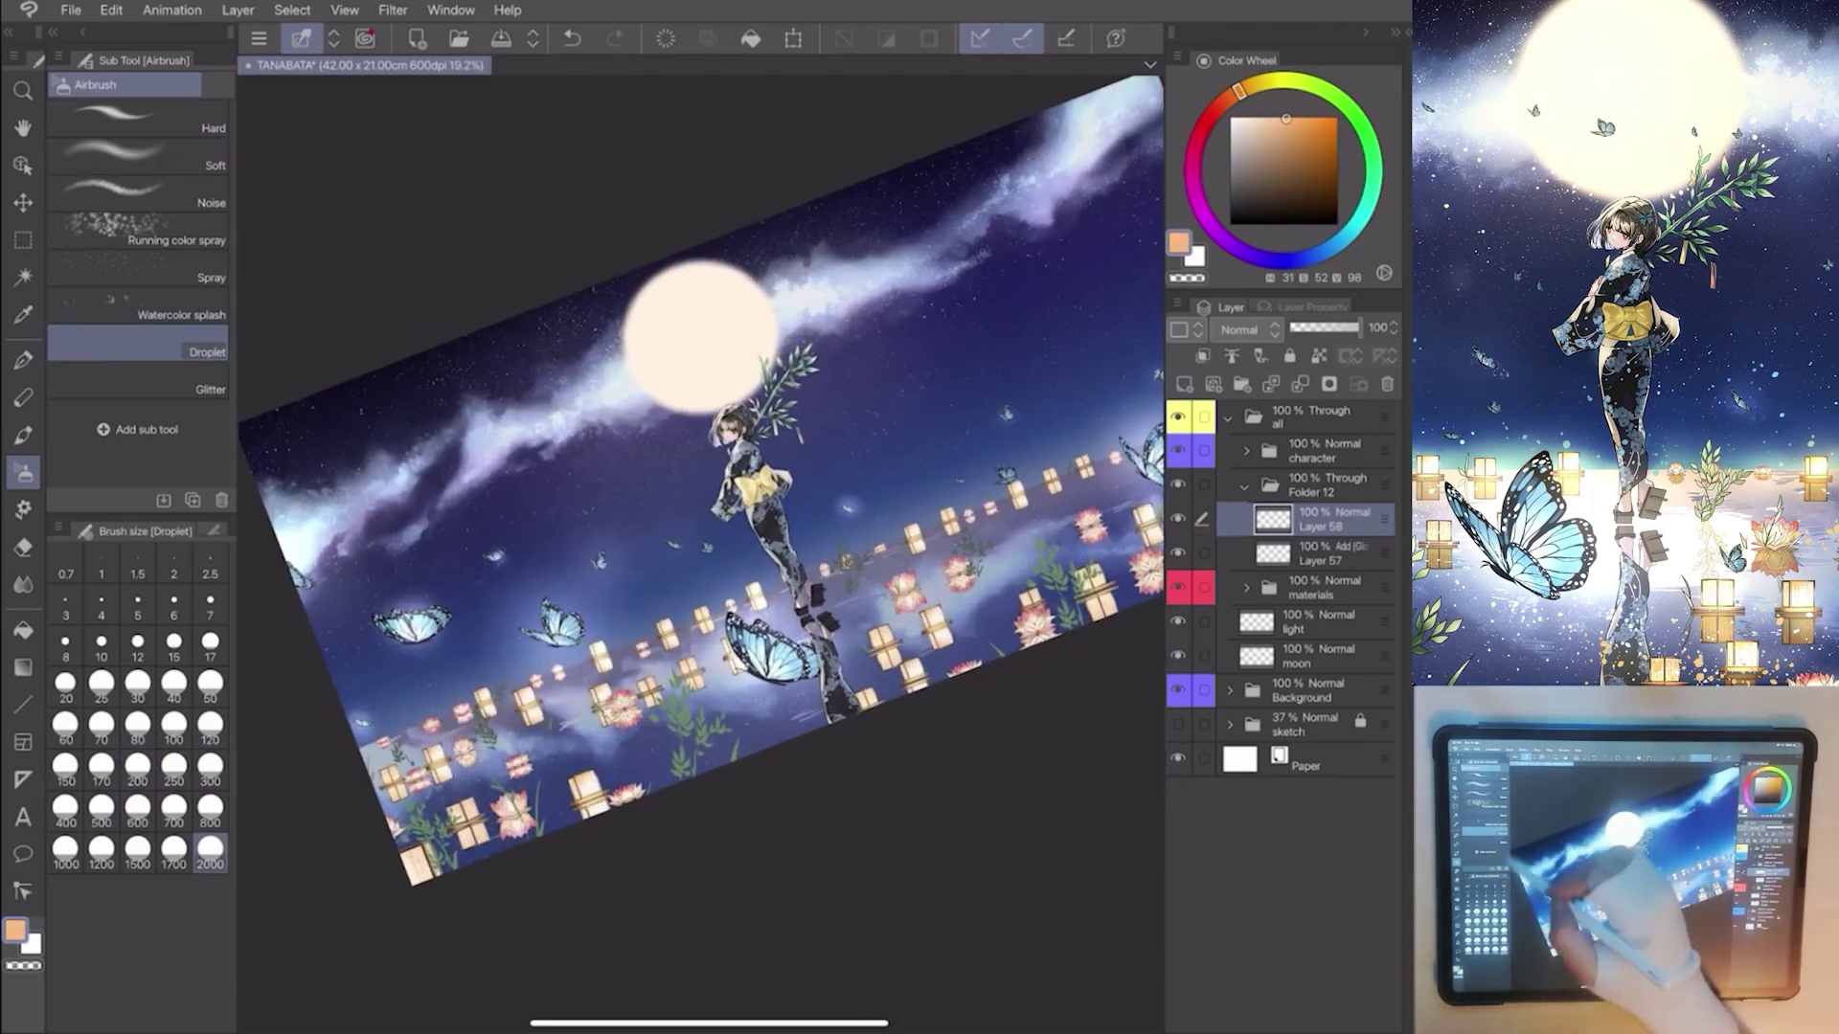
pyautogui.click(85, 530)
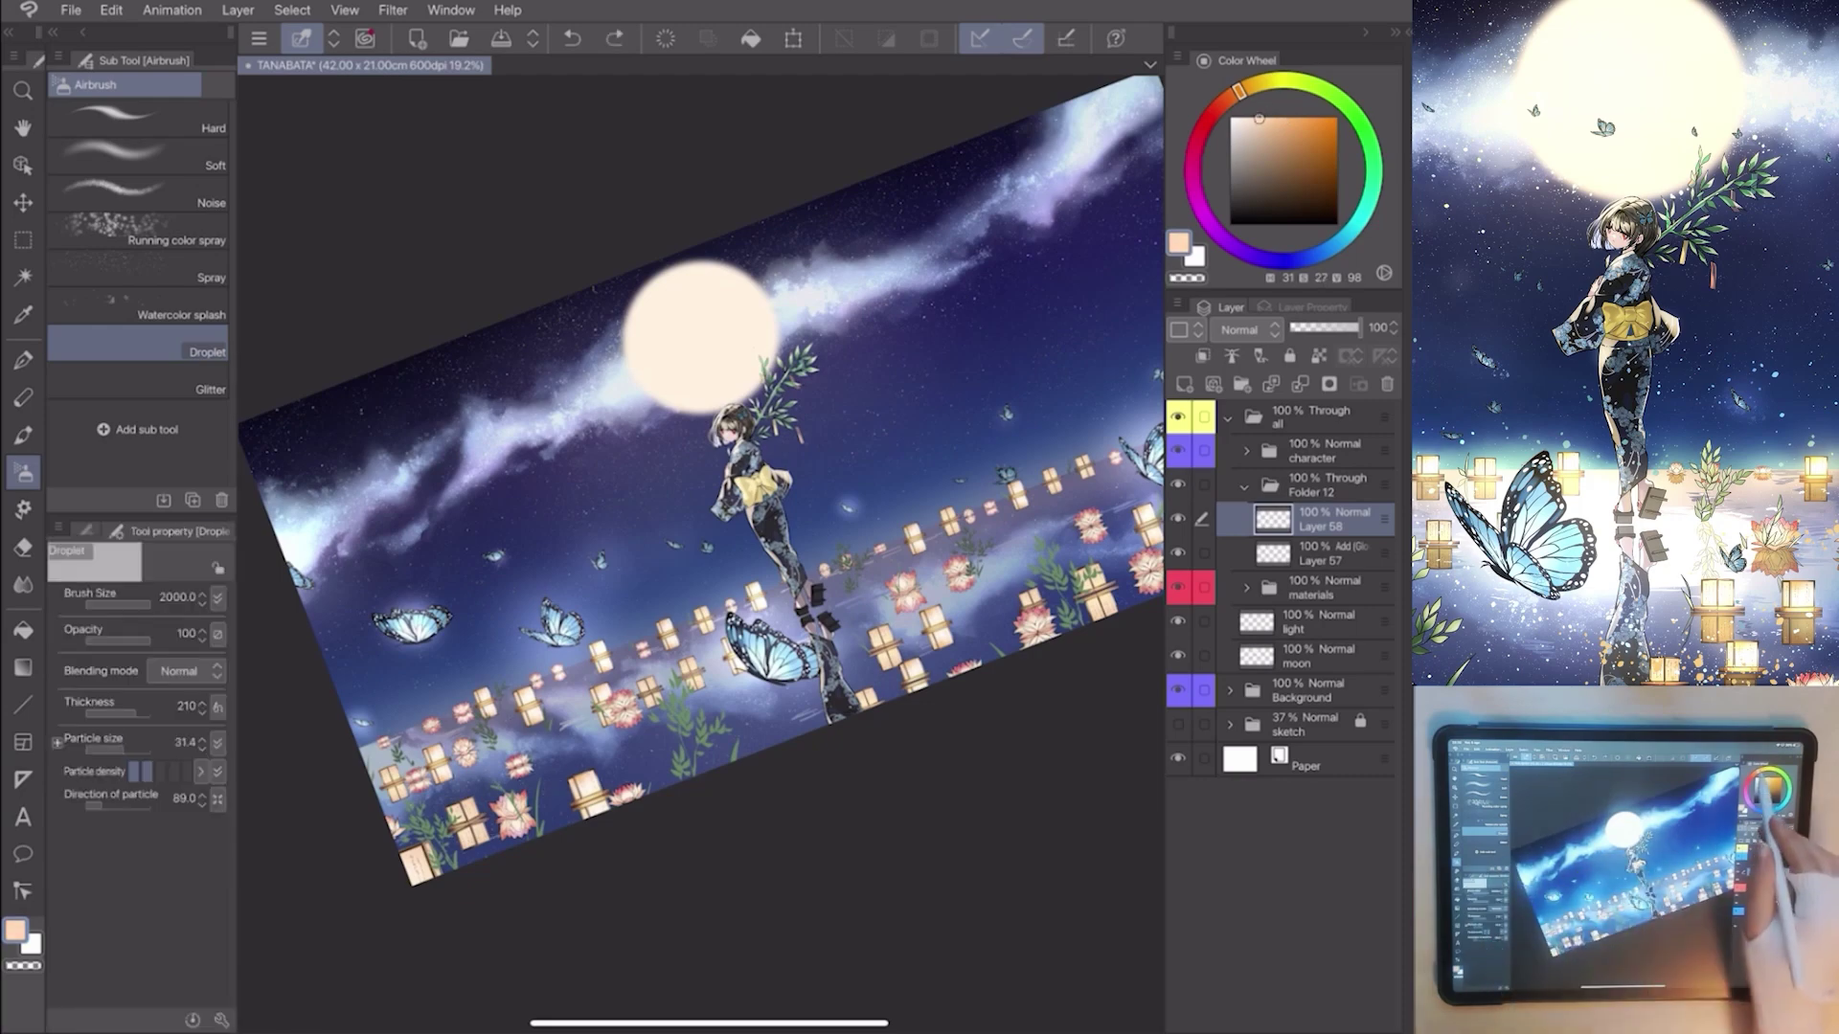
pyautogui.moveTo(1239, 90); pyautogui.dragTo(1248, 86)
pyautogui.moveTo(1287, 119); pyautogui.dragTo(1274, 125)
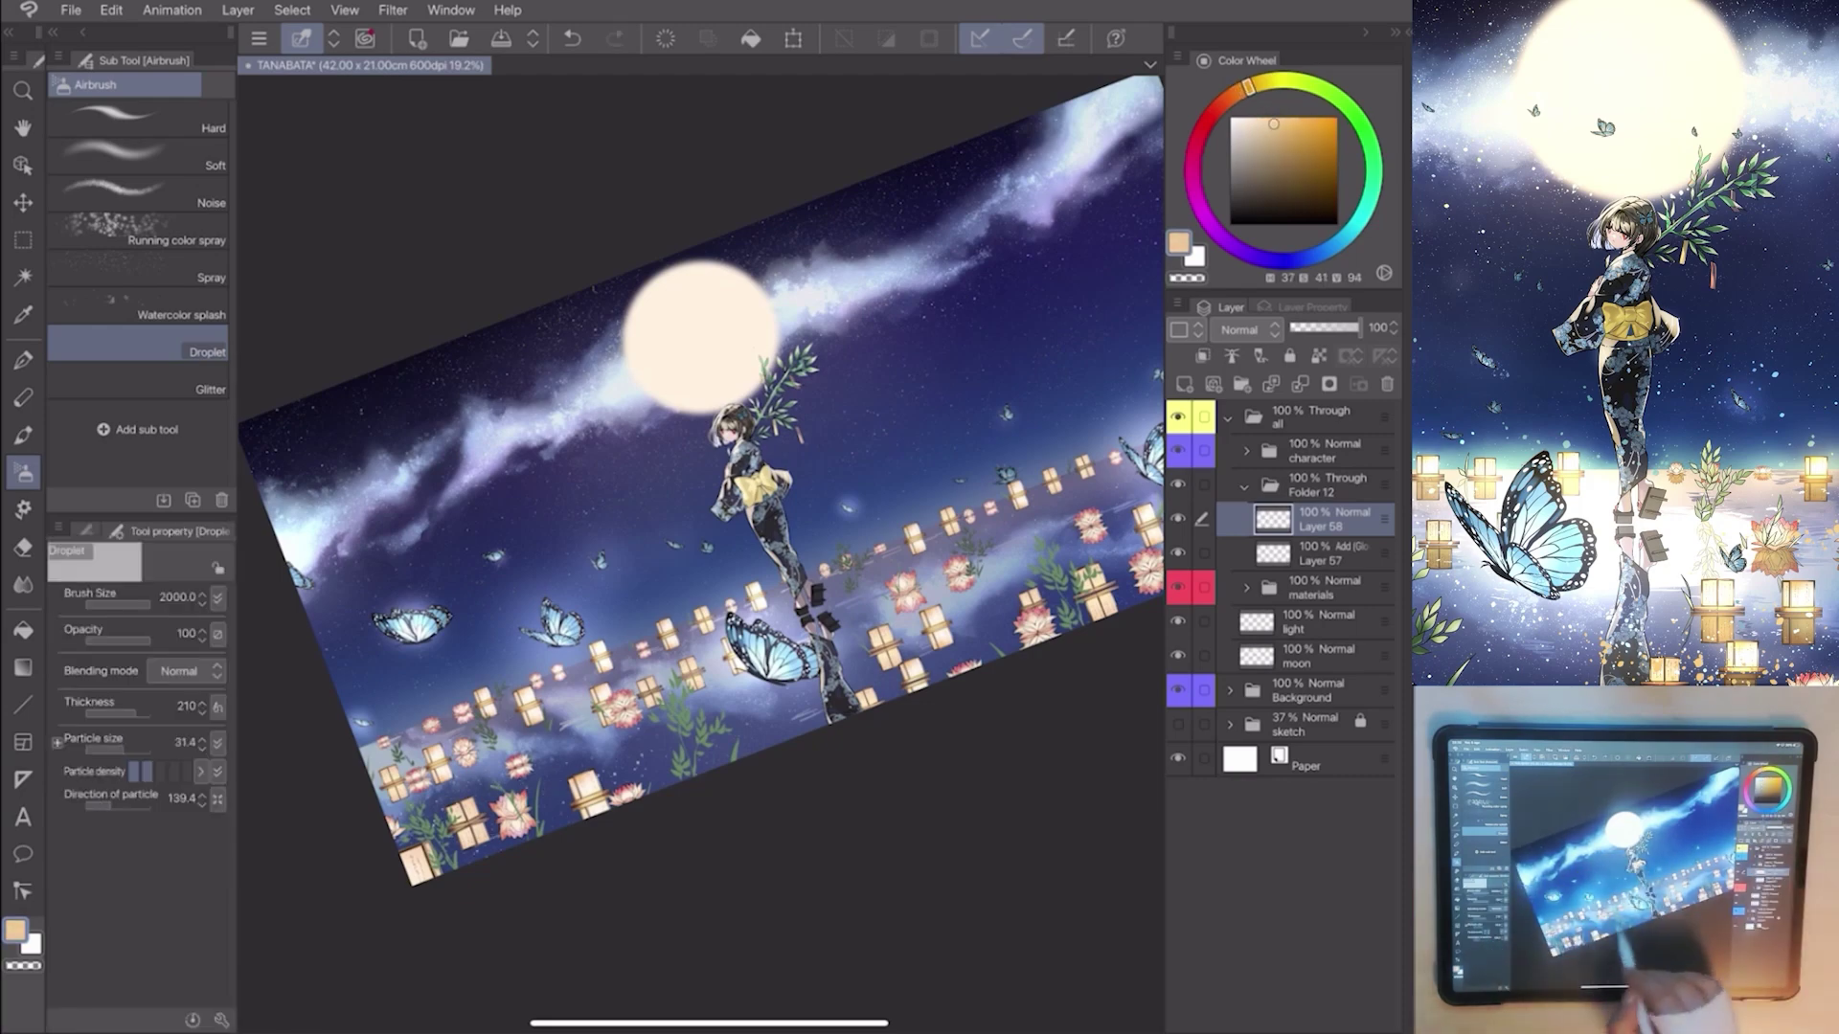
pyautogui.scroll(2, 701, 474)
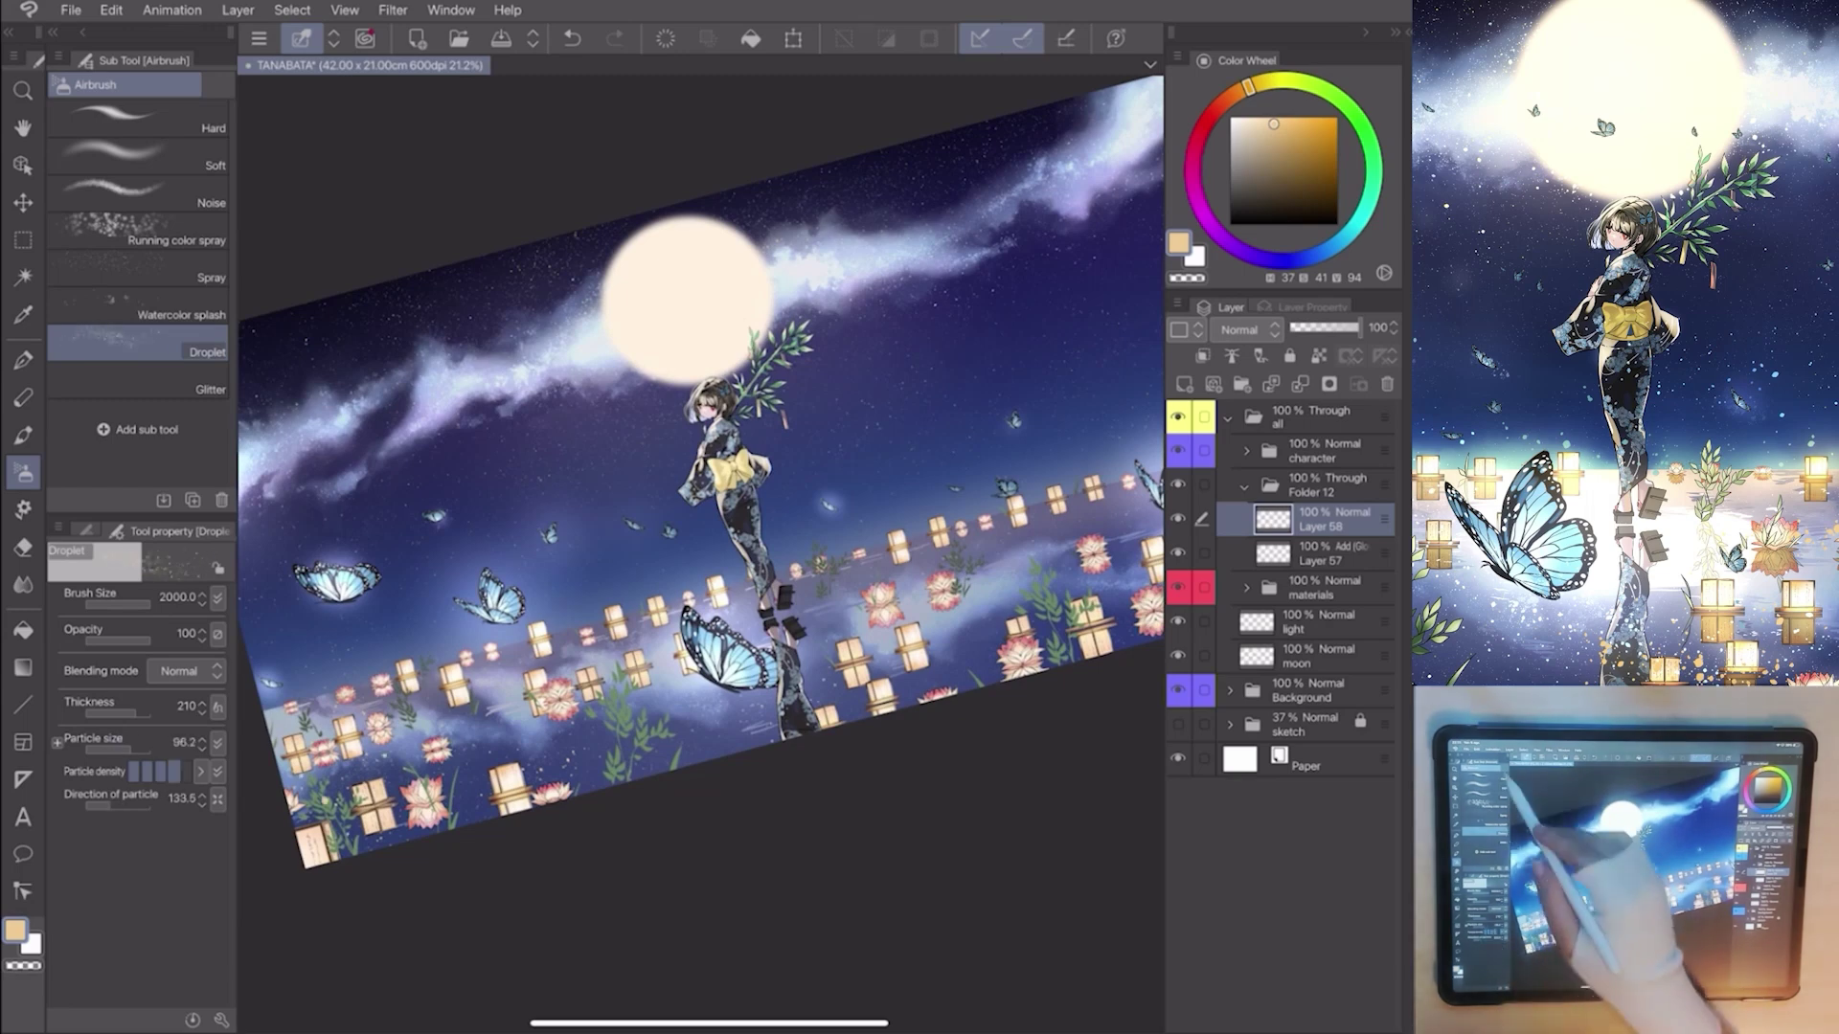
pyautogui.click(86, 531)
pyautogui.click(210, 769)
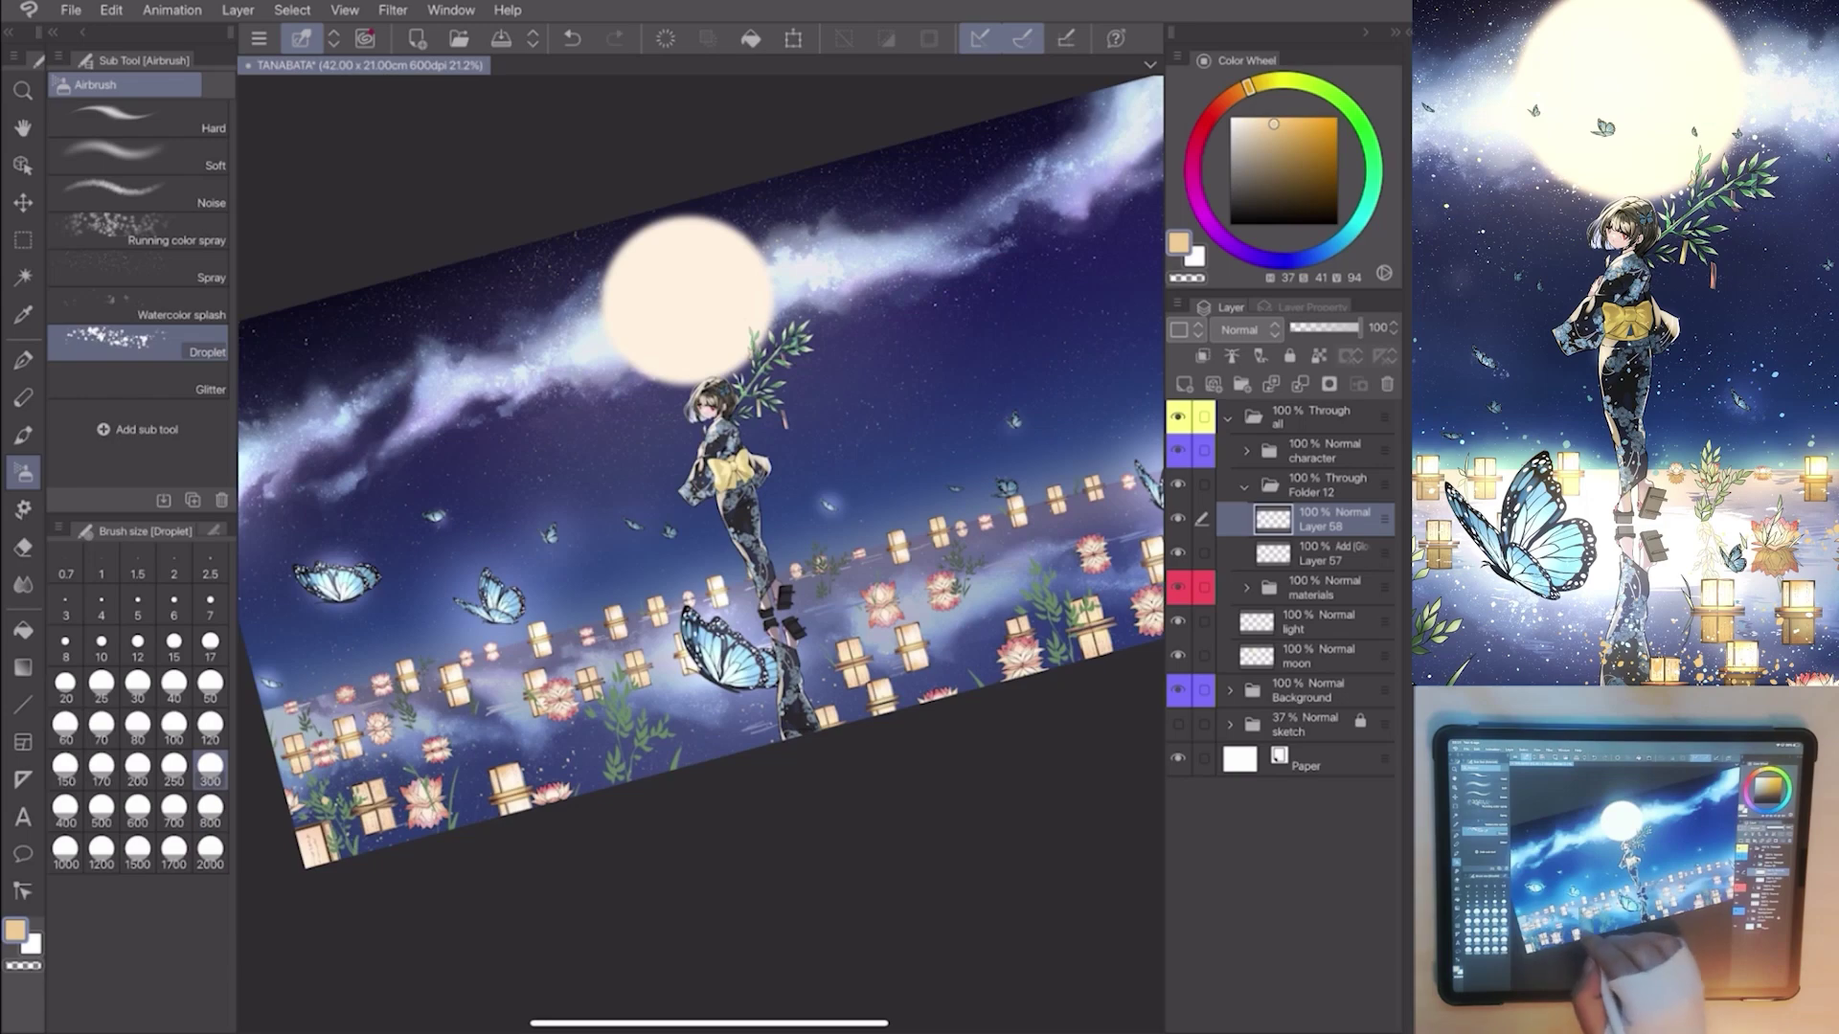
# Reselect glow Layer 57 with the Soft airbrush.
pyautogui.moveTo(1007, 646); pyautogui.dragTo(1035, 690)
pyautogui.moveTo(763, 432); pyautogui.dragTo(618, 416)
pyautogui.scroll(-1, 700, 511)
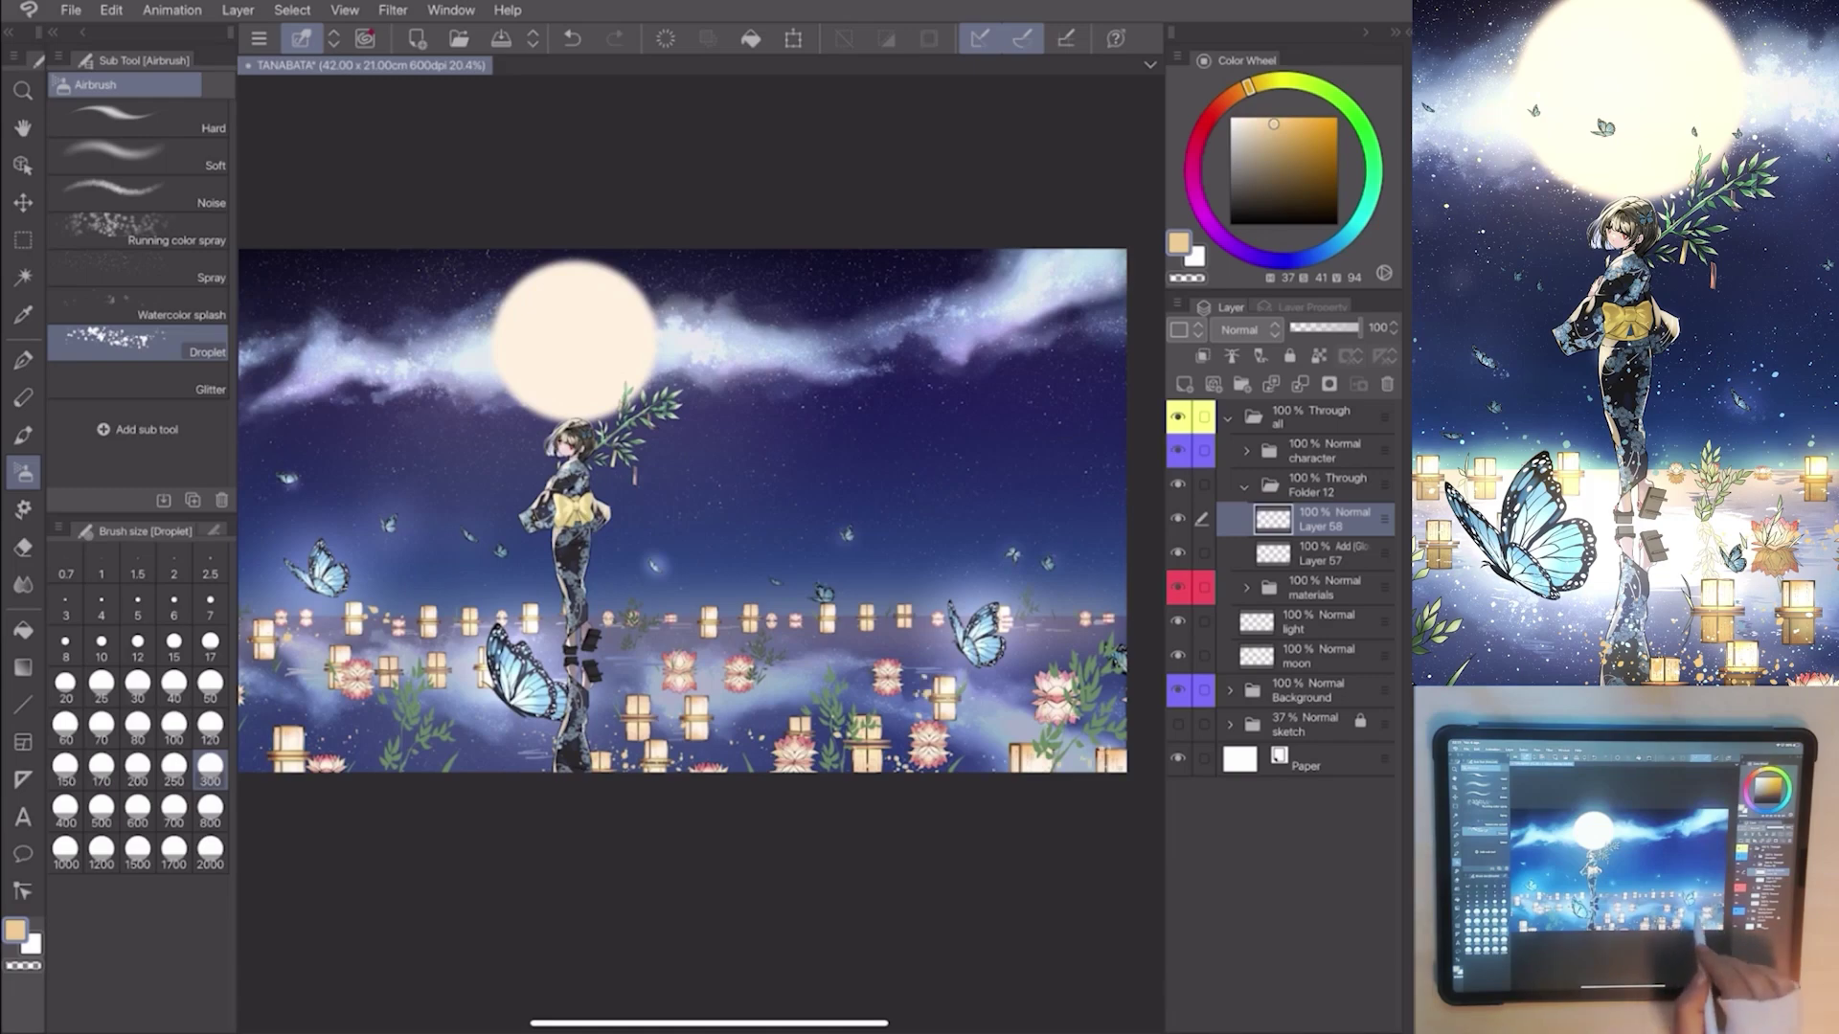
pyautogui.moveTo(646, 503); pyautogui.dragTo(776, 511)
pyautogui.click(1322, 554)
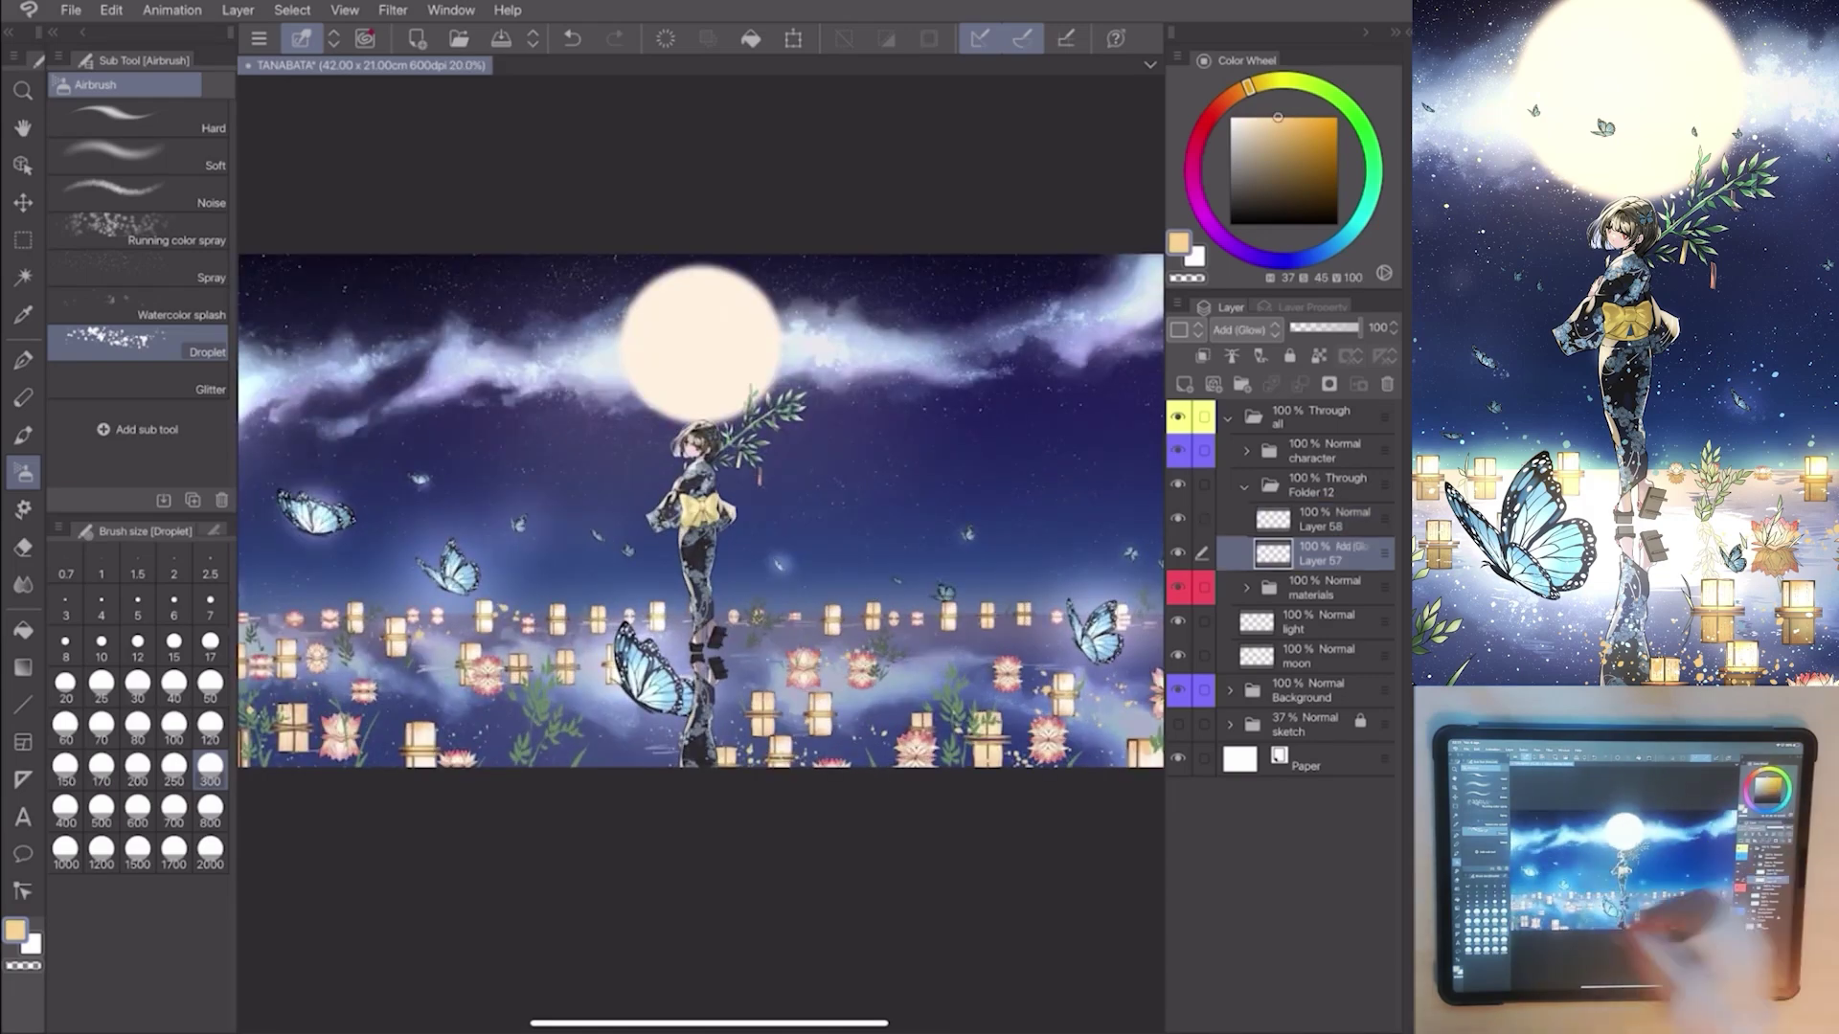
pyautogui.click(138, 155)
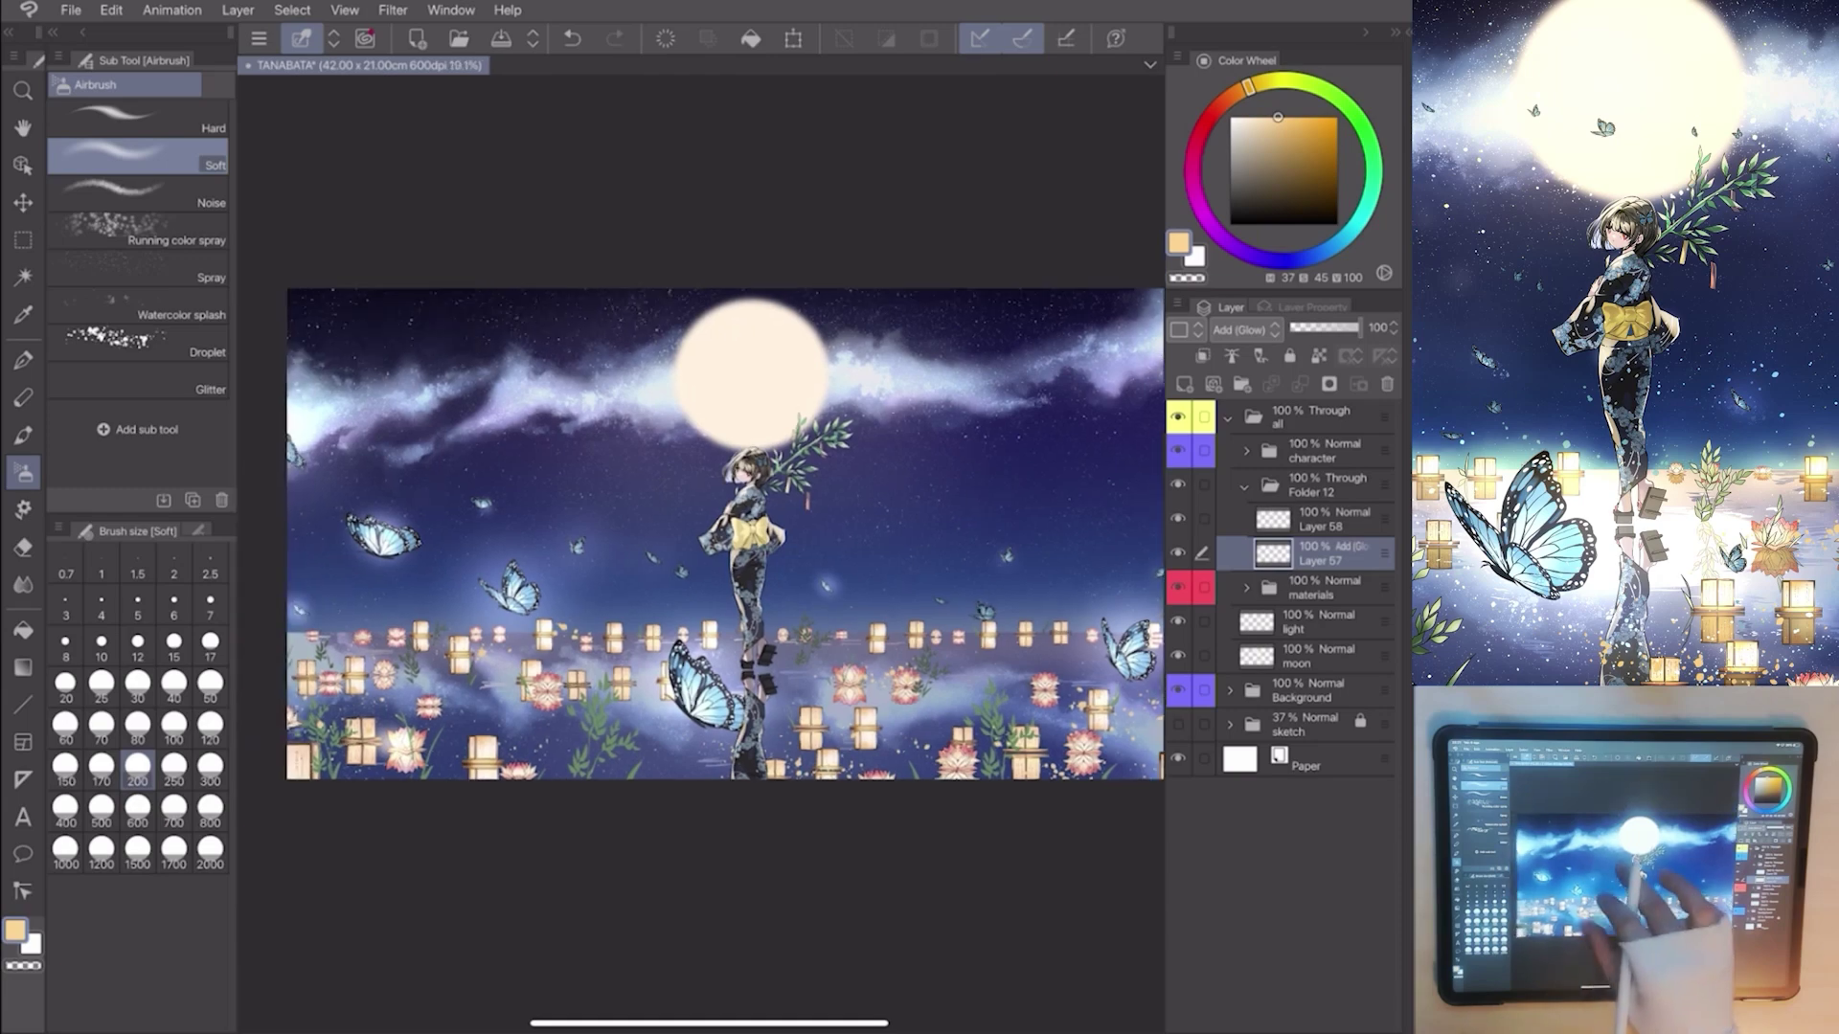
pyautogui.scroll(2, 700, 512)
# Airbrush orange glow around lanterns and lotus flowers, then collapse Folder 12 and select character.
pyautogui.click(174, 764)
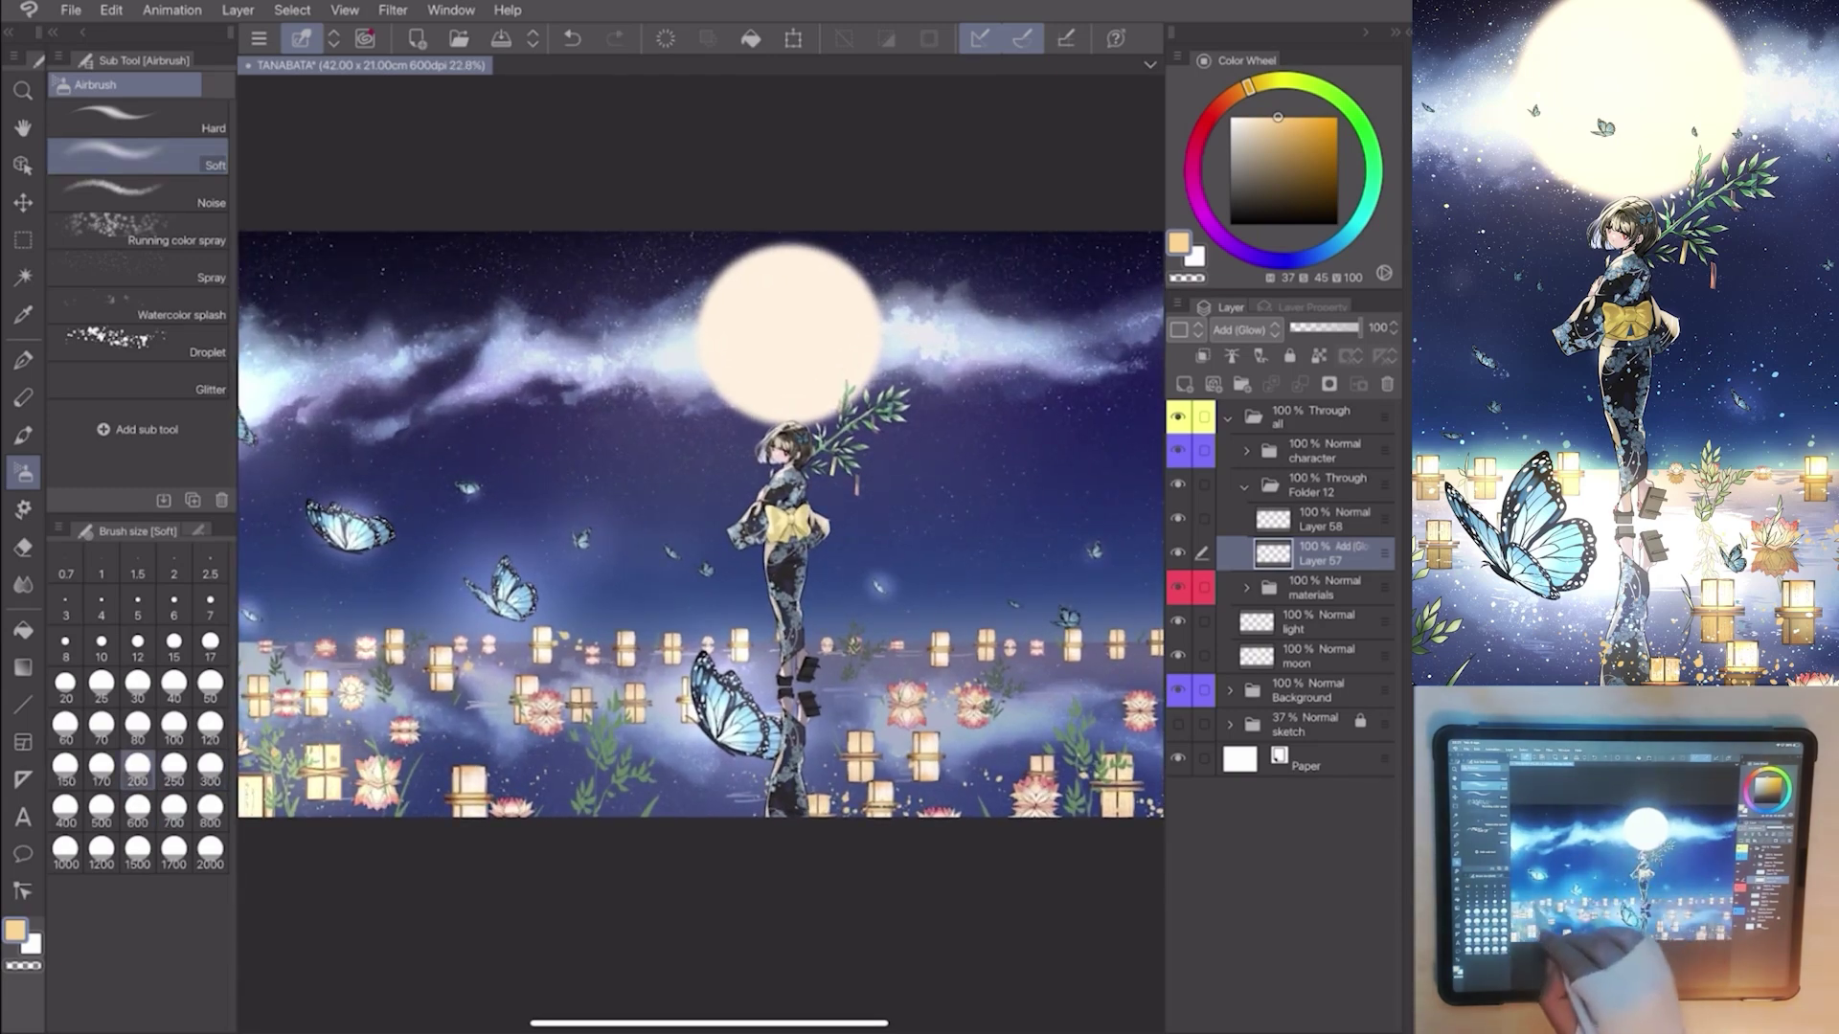
pyautogui.scroll(-2, 700, 547)
pyautogui.scroll(1, 704, 581)
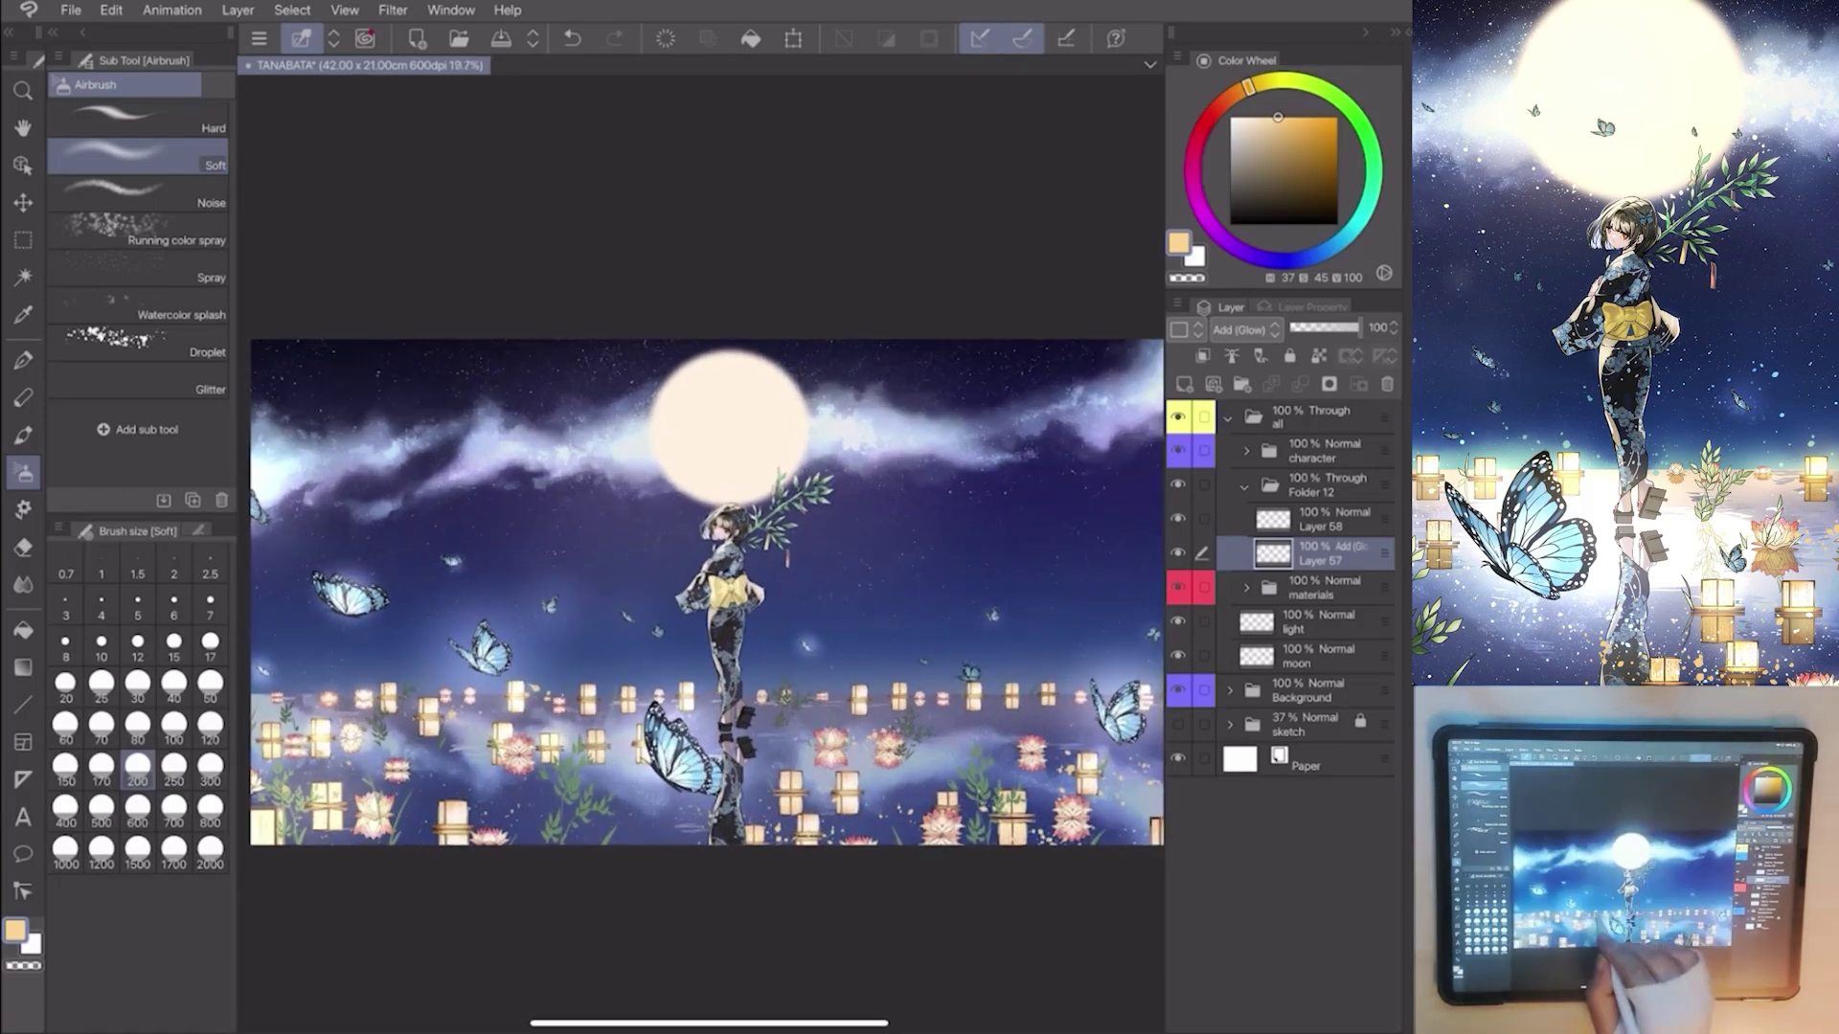
pyautogui.scroll(-1, 708, 592)
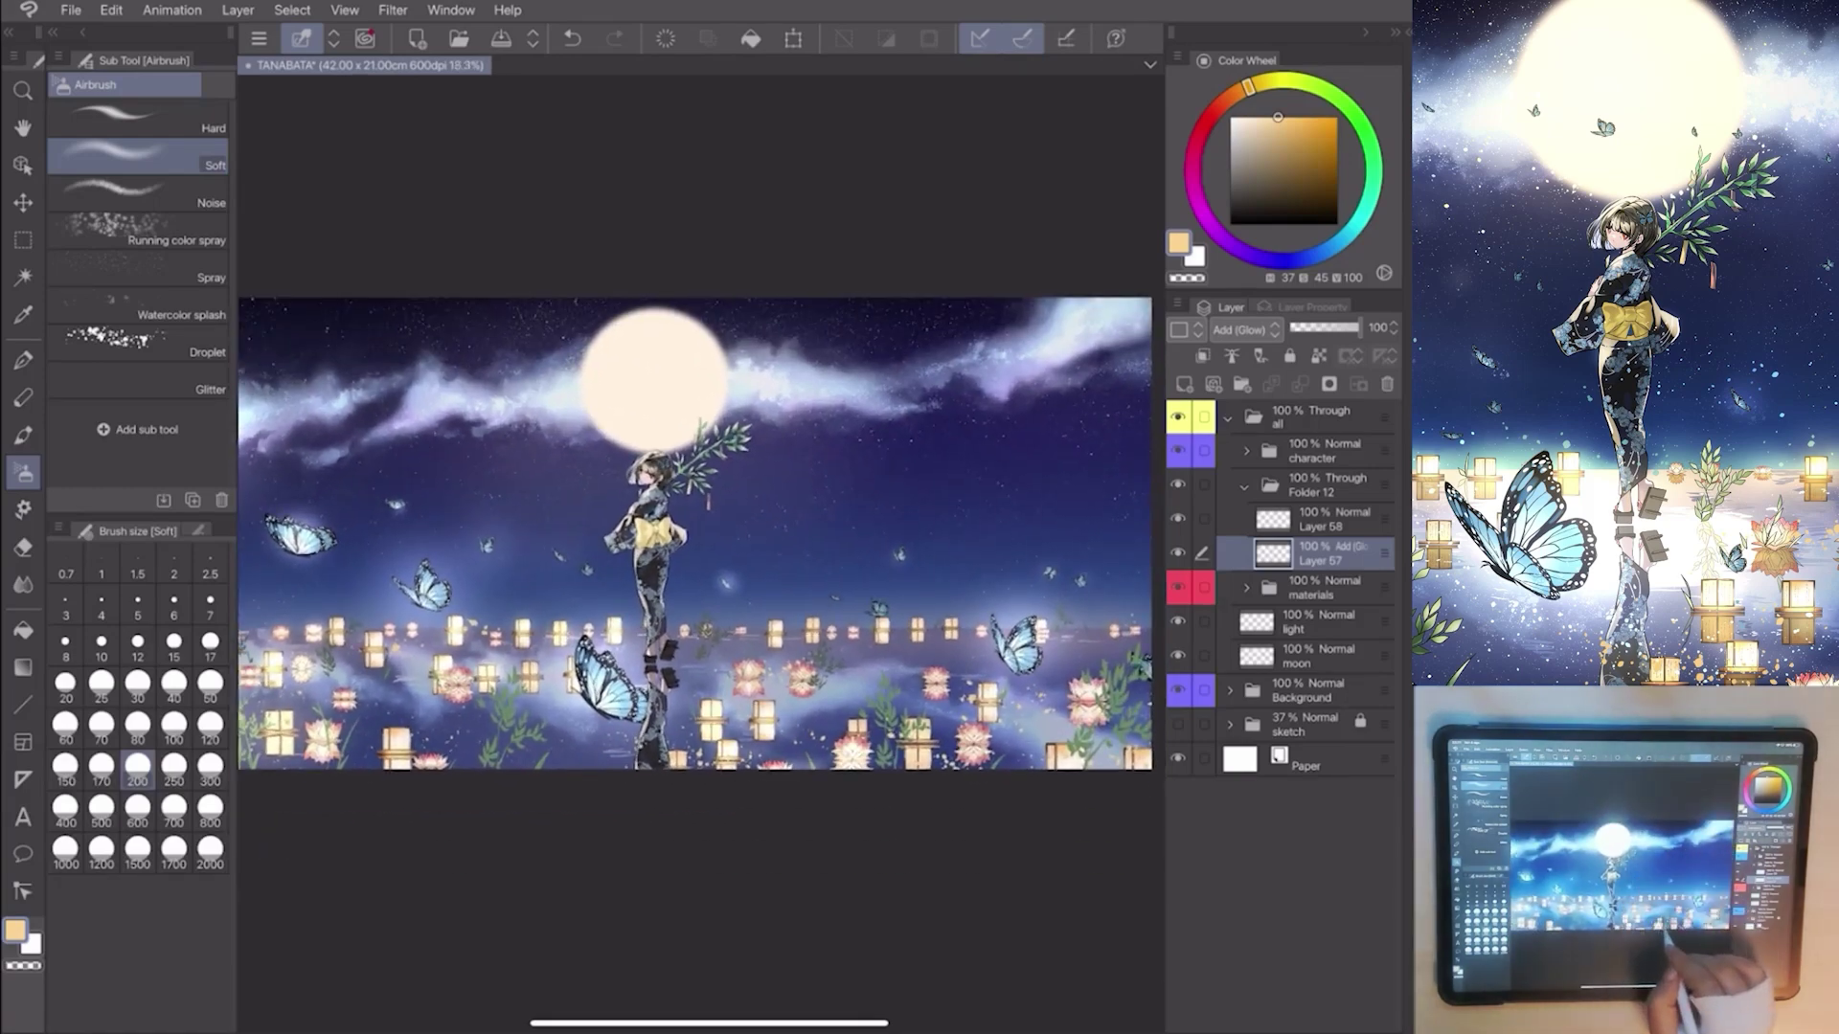
pyautogui.scroll(-1, 695, 532)
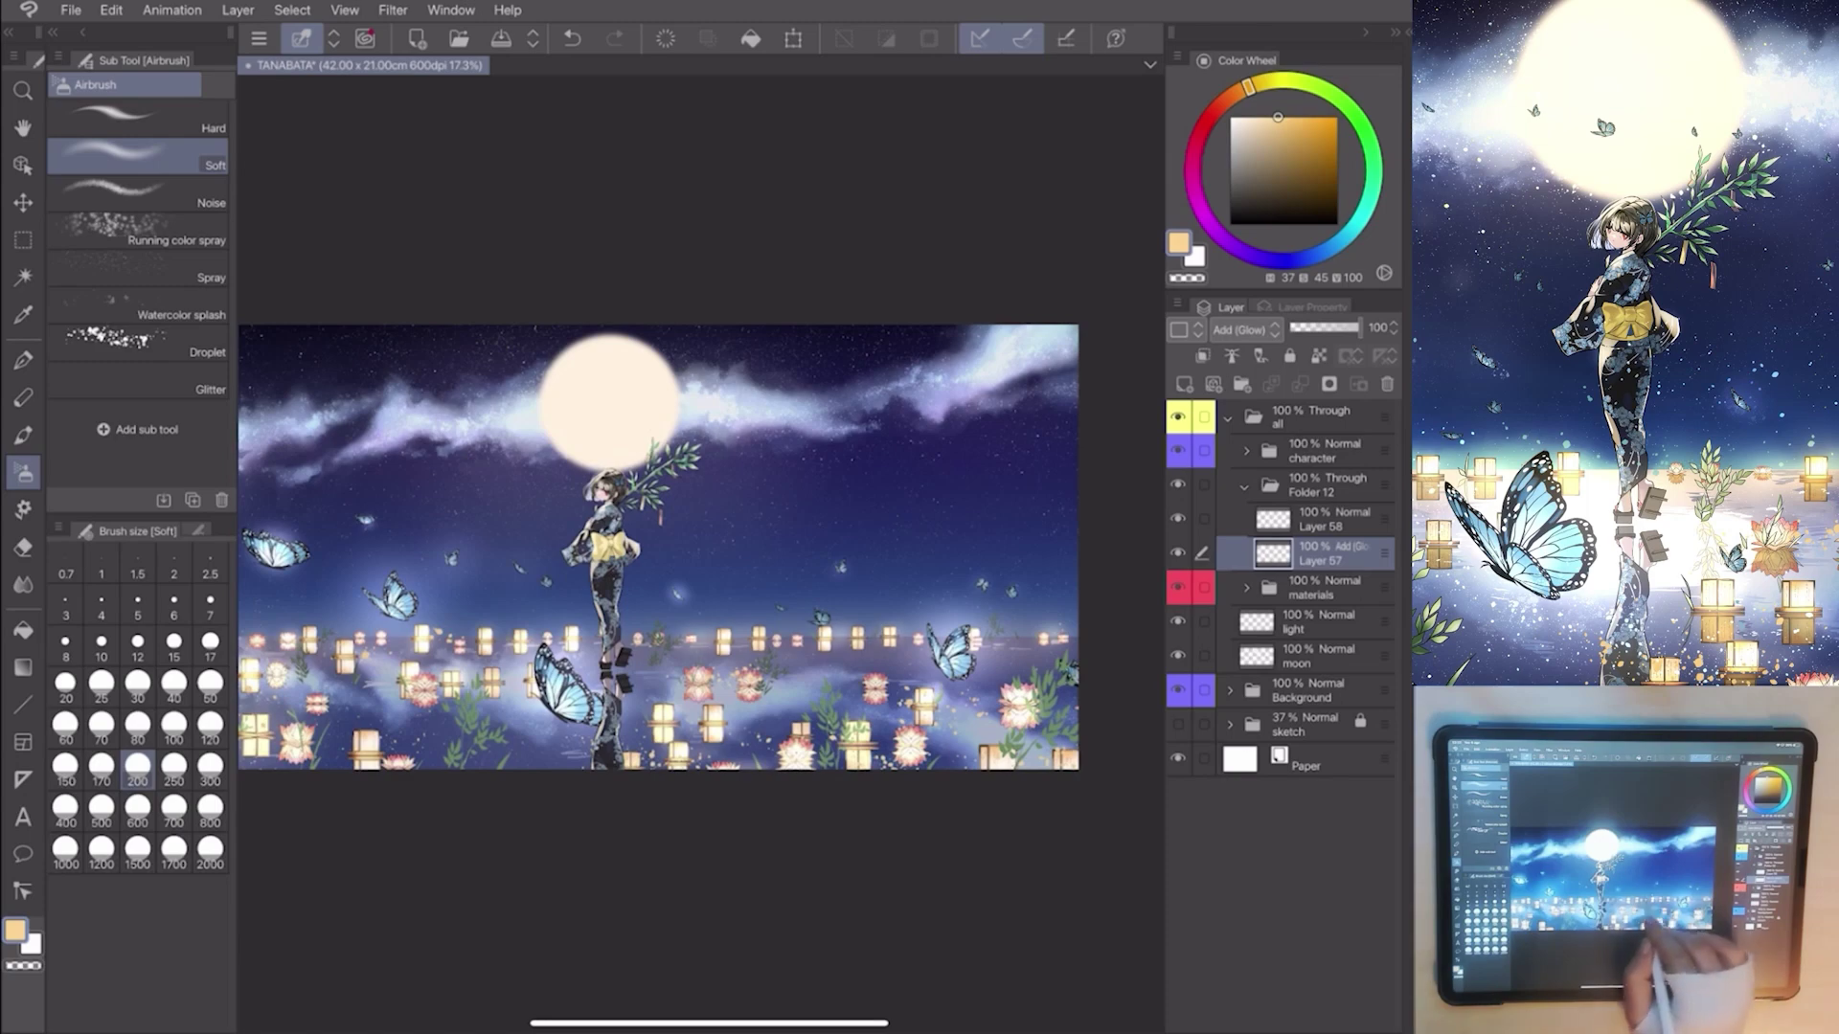
pyautogui.scroll(1, 696, 547)
pyautogui.click(210, 814)
pyautogui.click(1317, 127)
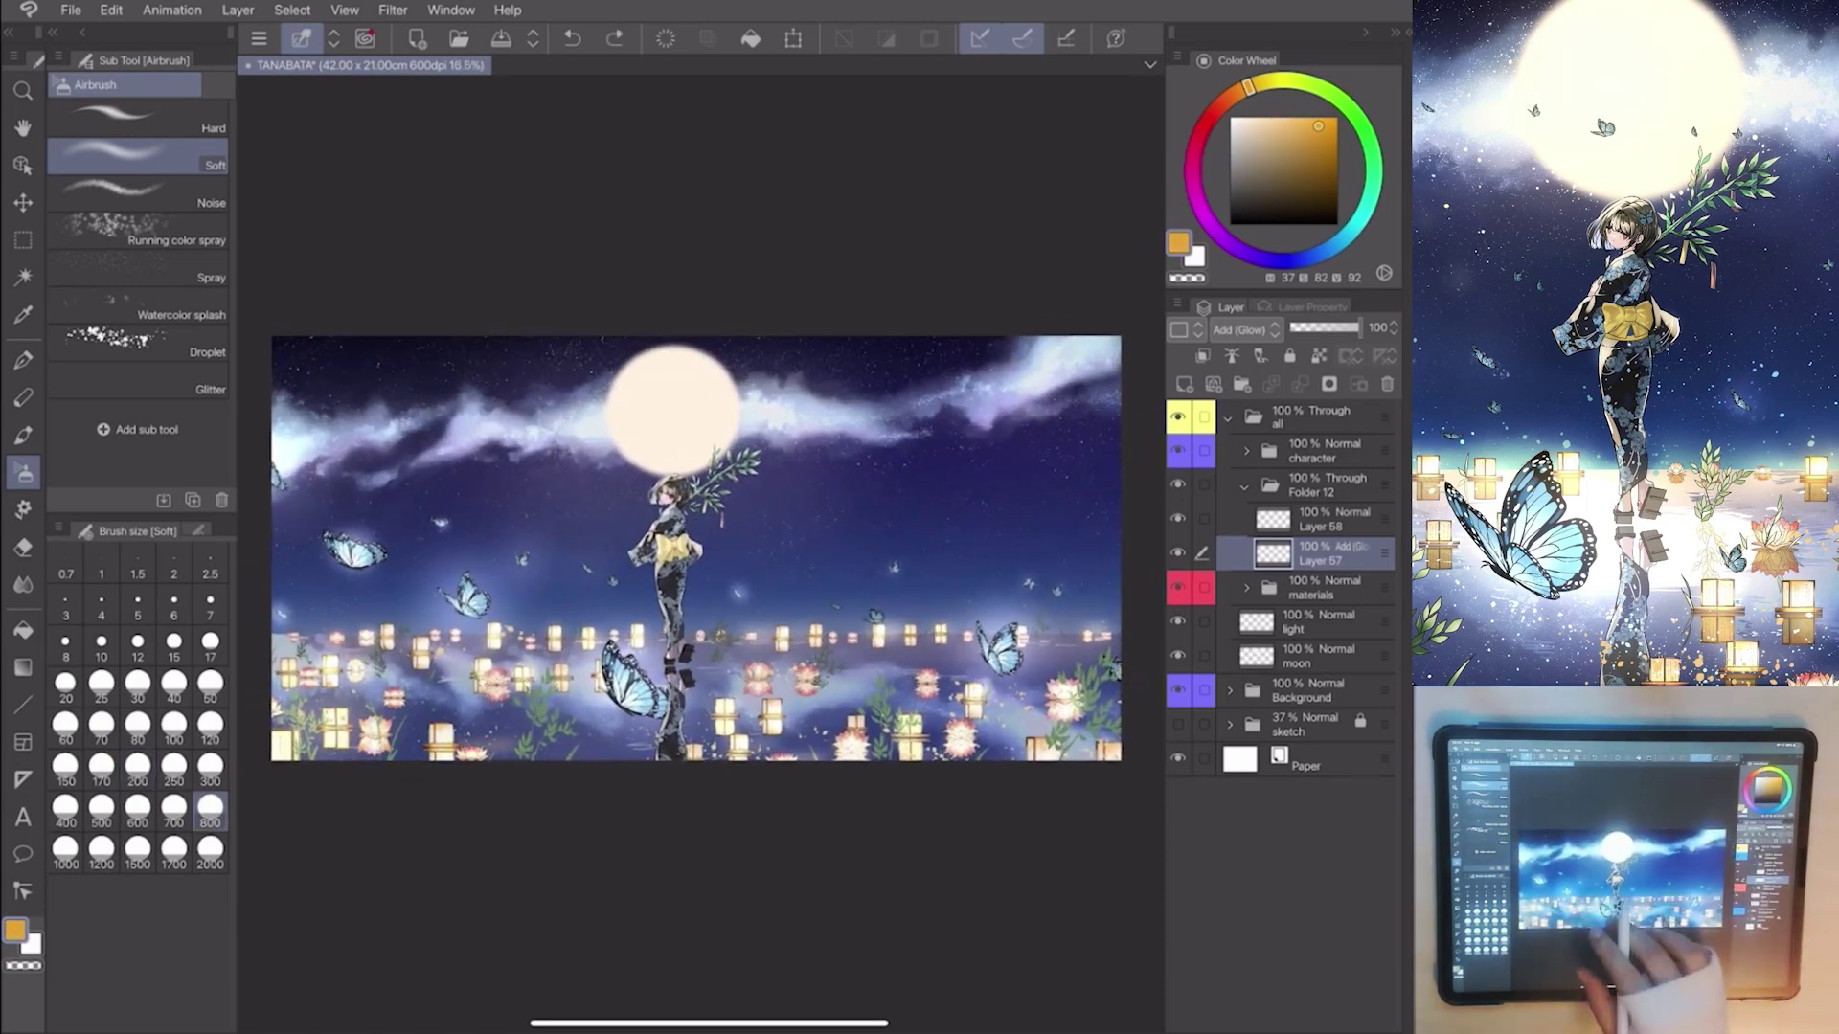
pyautogui.scroll(-1, 697, 554)
pyautogui.scroll(1, 711, 581)
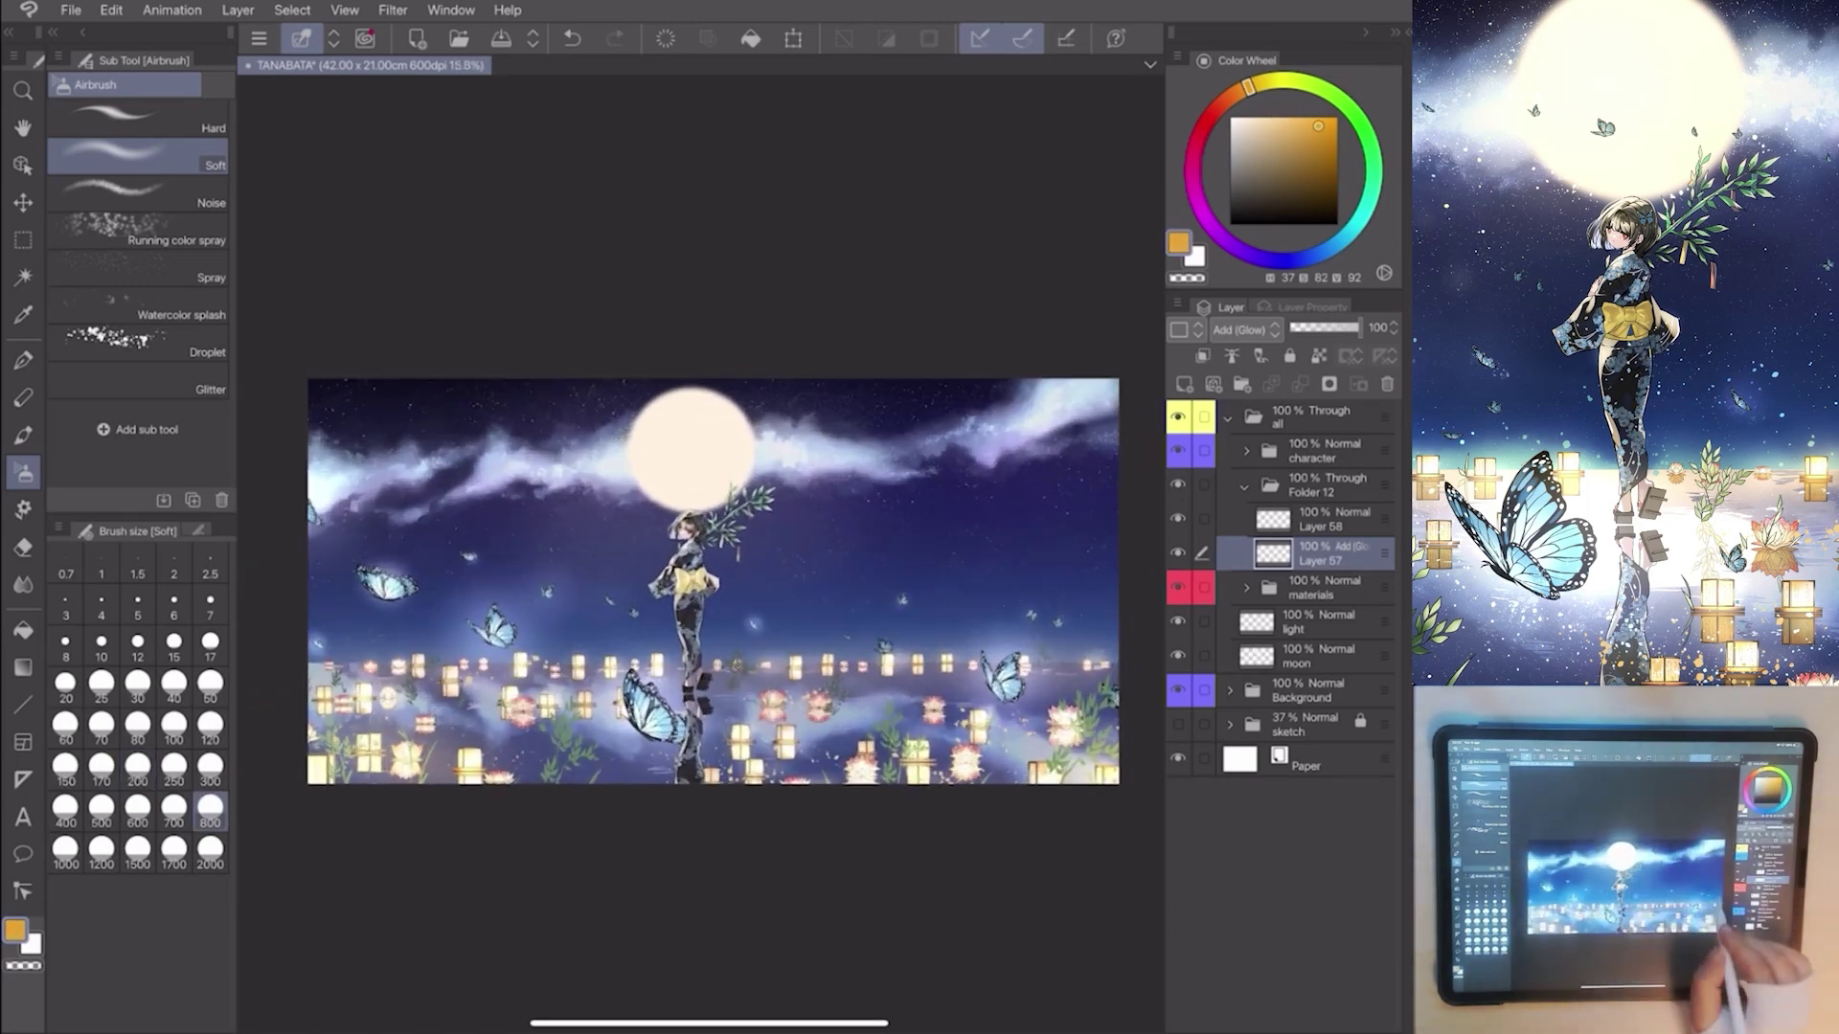
pyautogui.scroll(1, 704, 582)
pyautogui.click(210, 776)
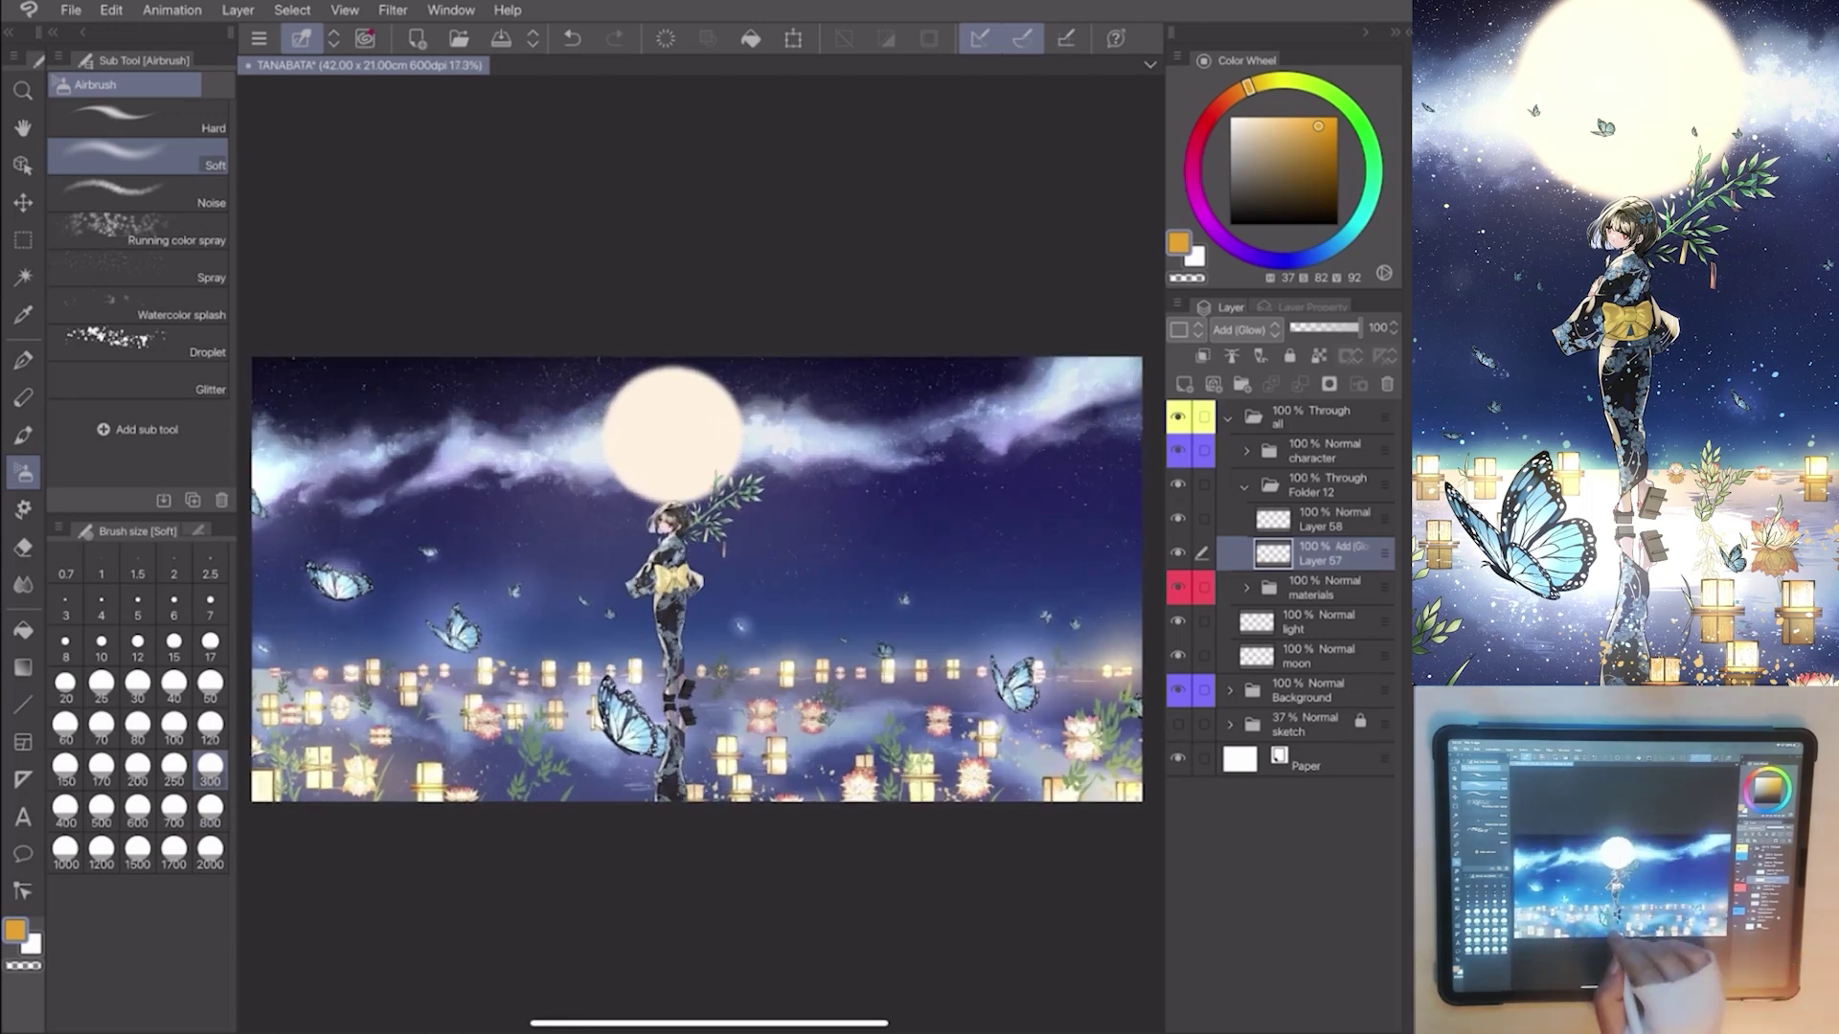
pyautogui.scroll(-1, 697, 575)
pyautogui.scroll(1, 705, 567)
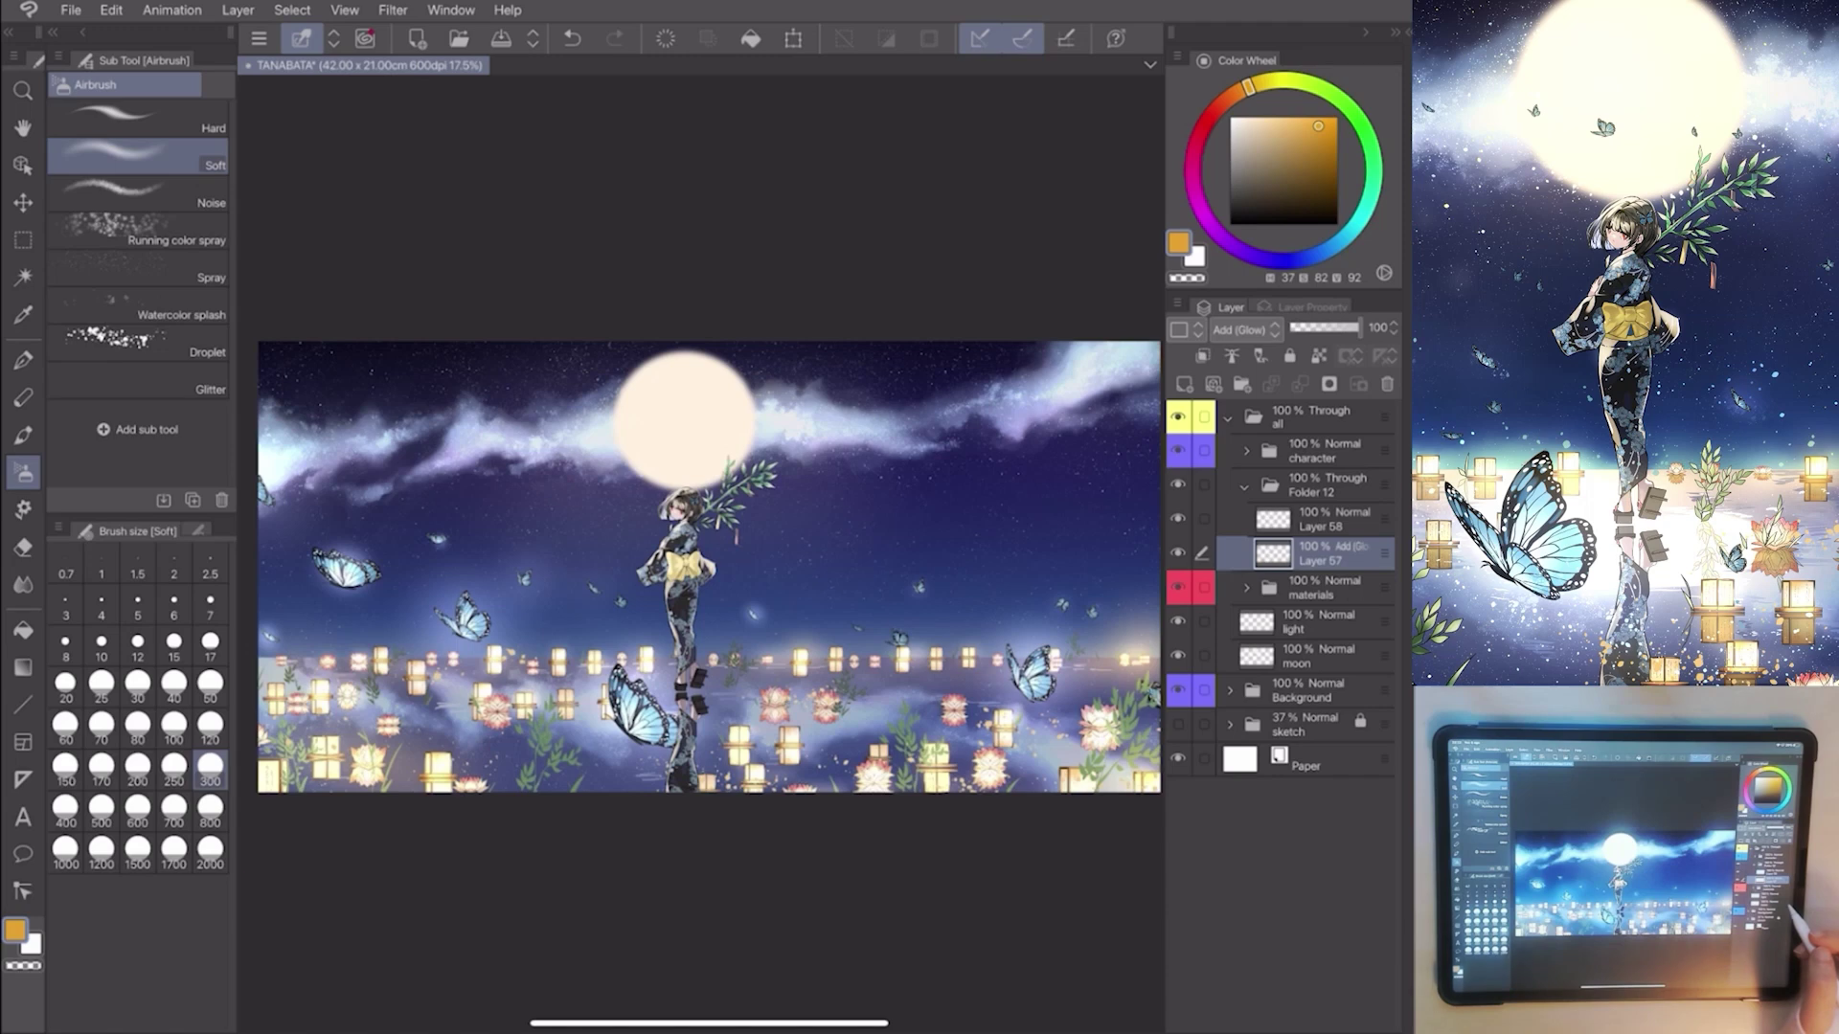
pyautogui.click(1244, 486)
pyautogui.click(1324, 452)
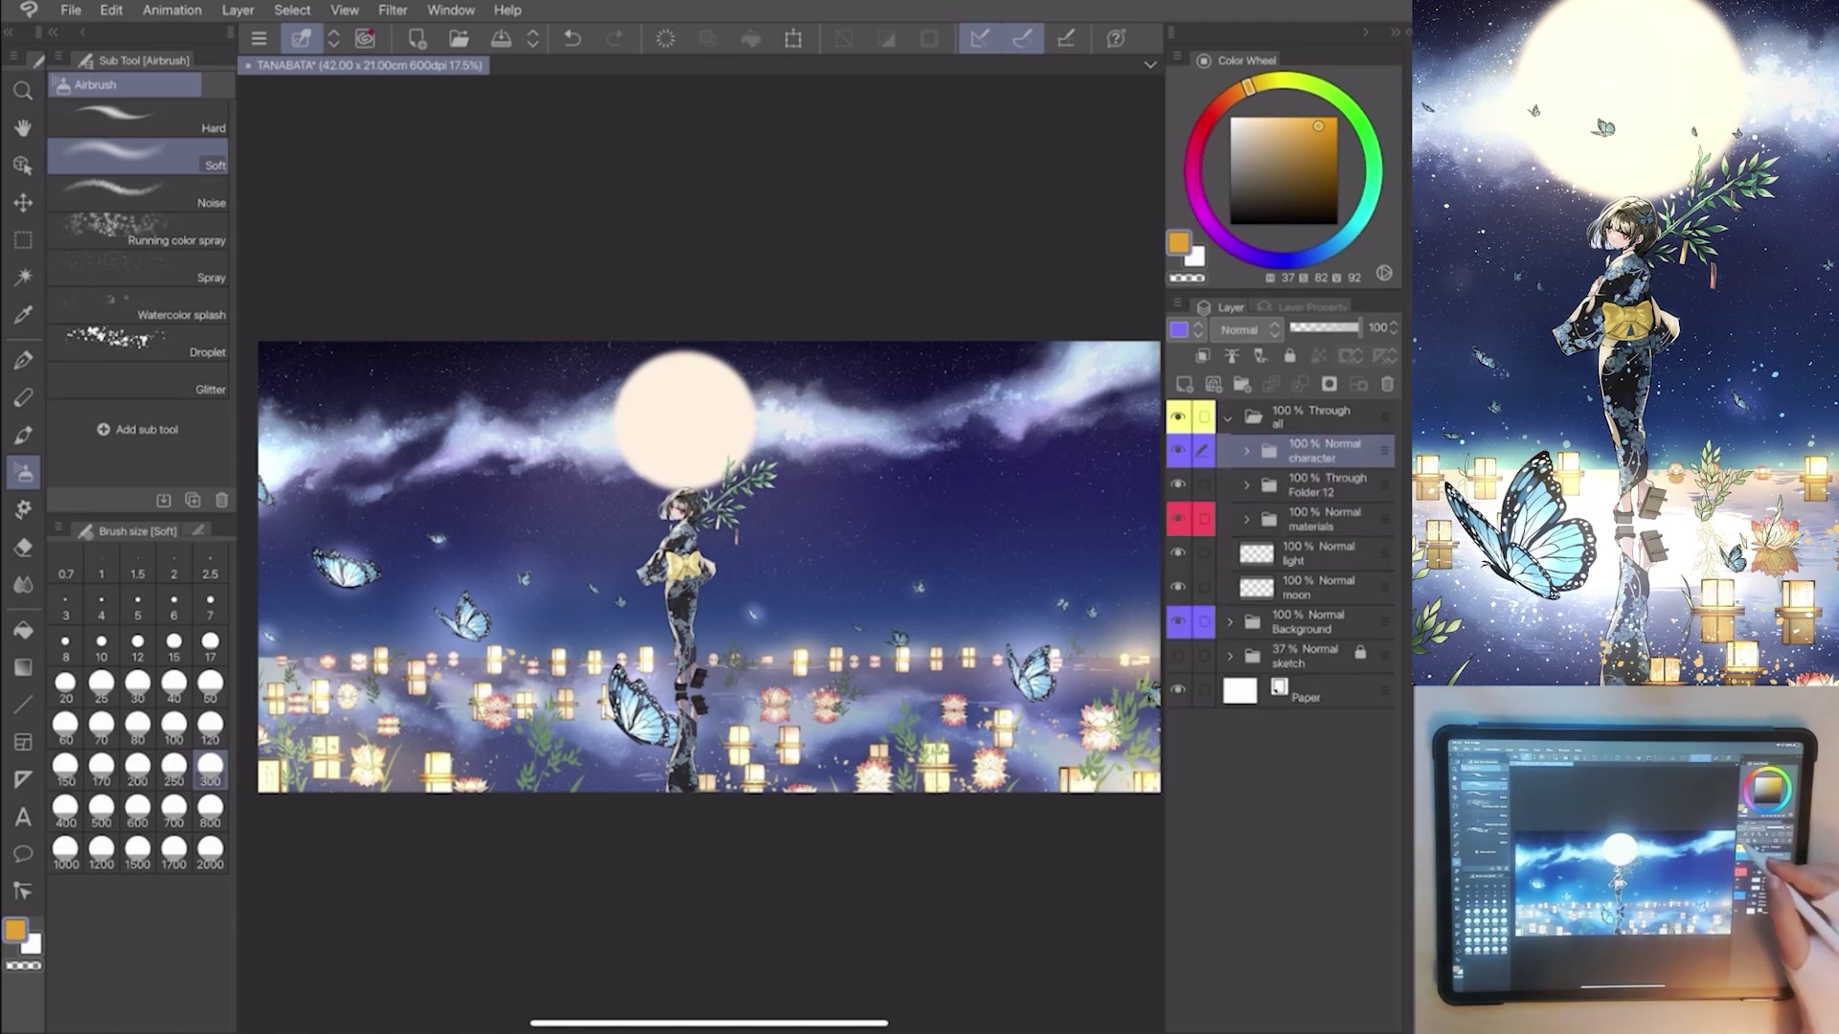
# Fill a new Overlay layer above the character with near-black at 54% opacity.
pyautogui.click(1184, 383)
pyautogui.click(1244, 328)
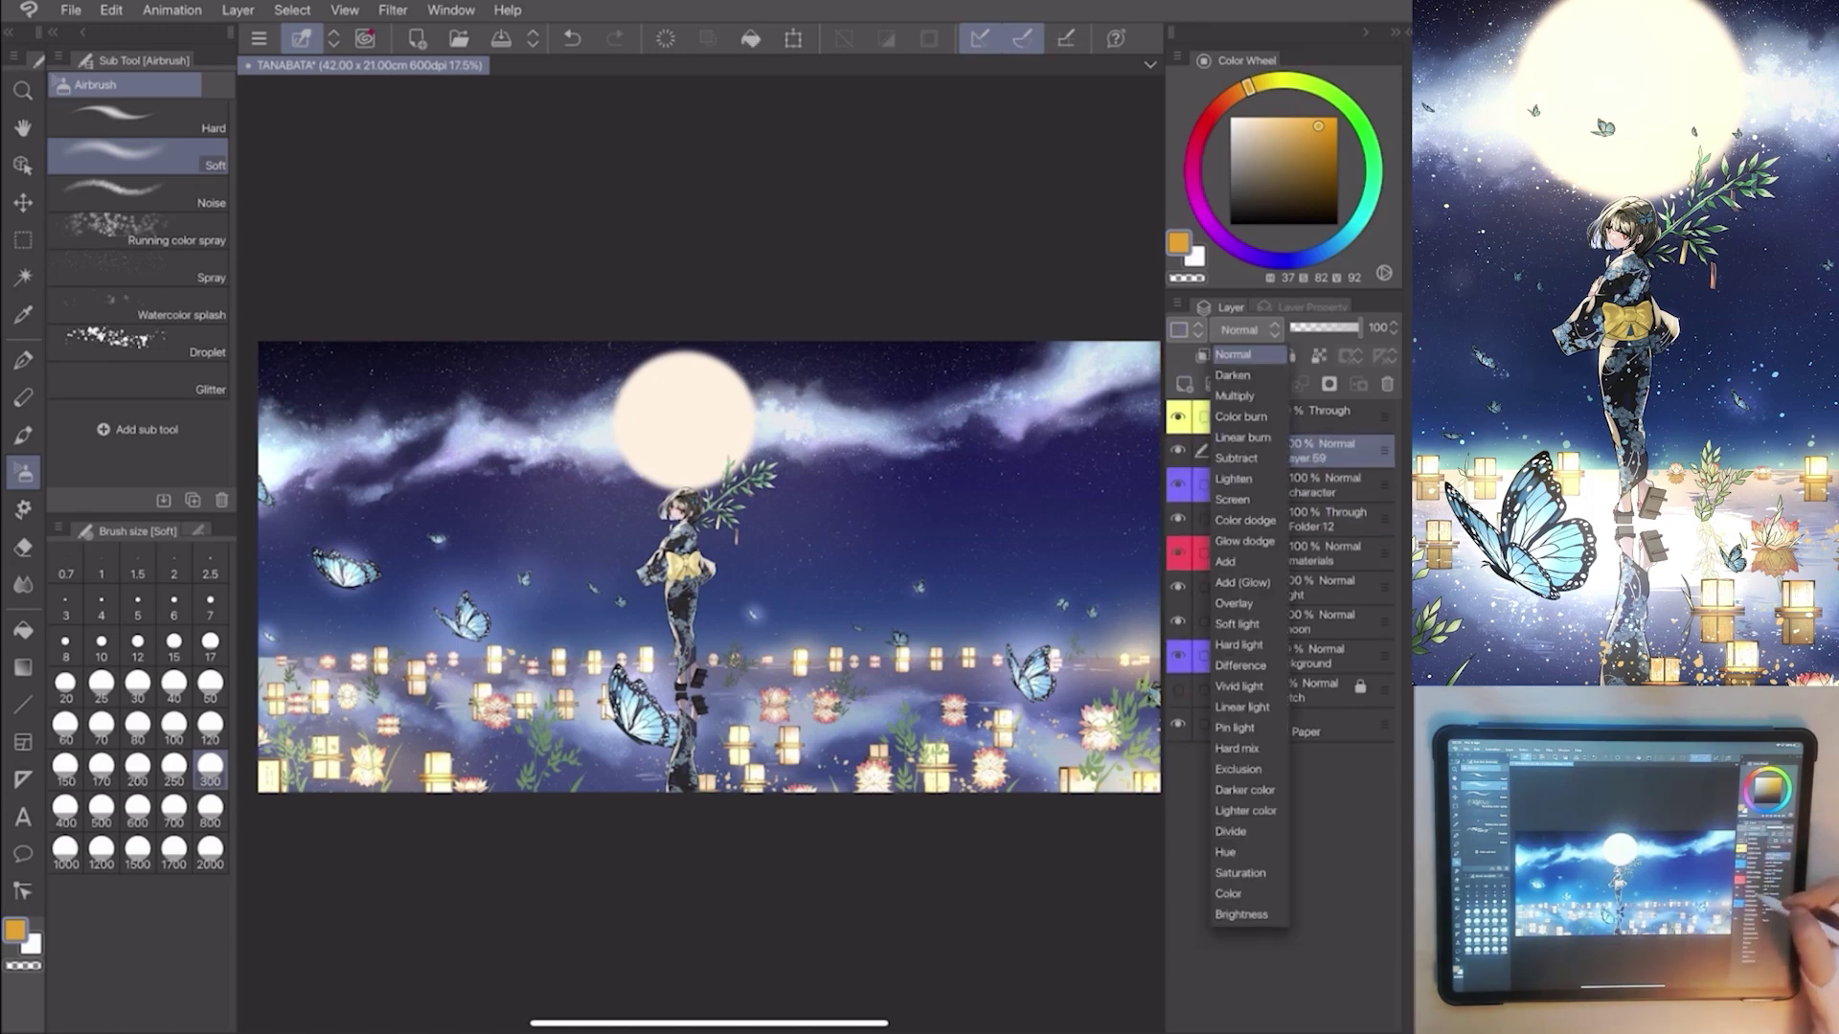
pyautogui.click(1234, 603)
pyautogui.click(1269, 201)
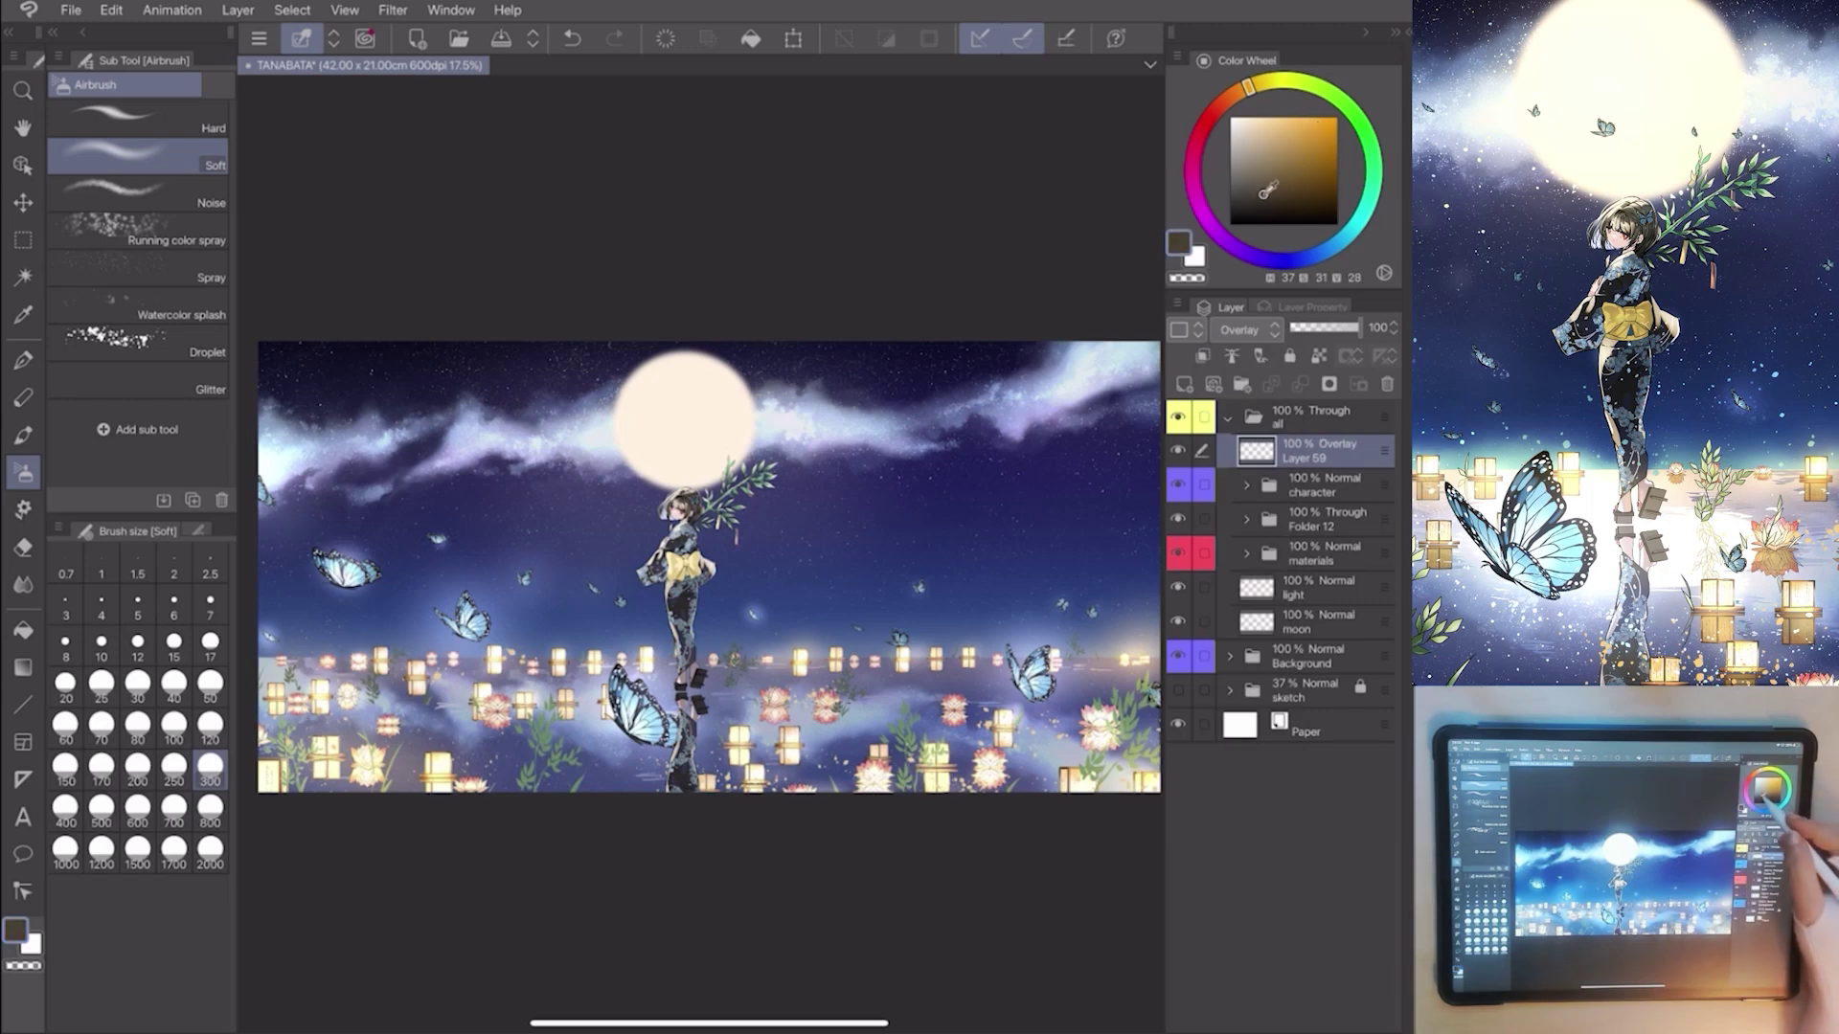
pyautogui.click(23, 628)
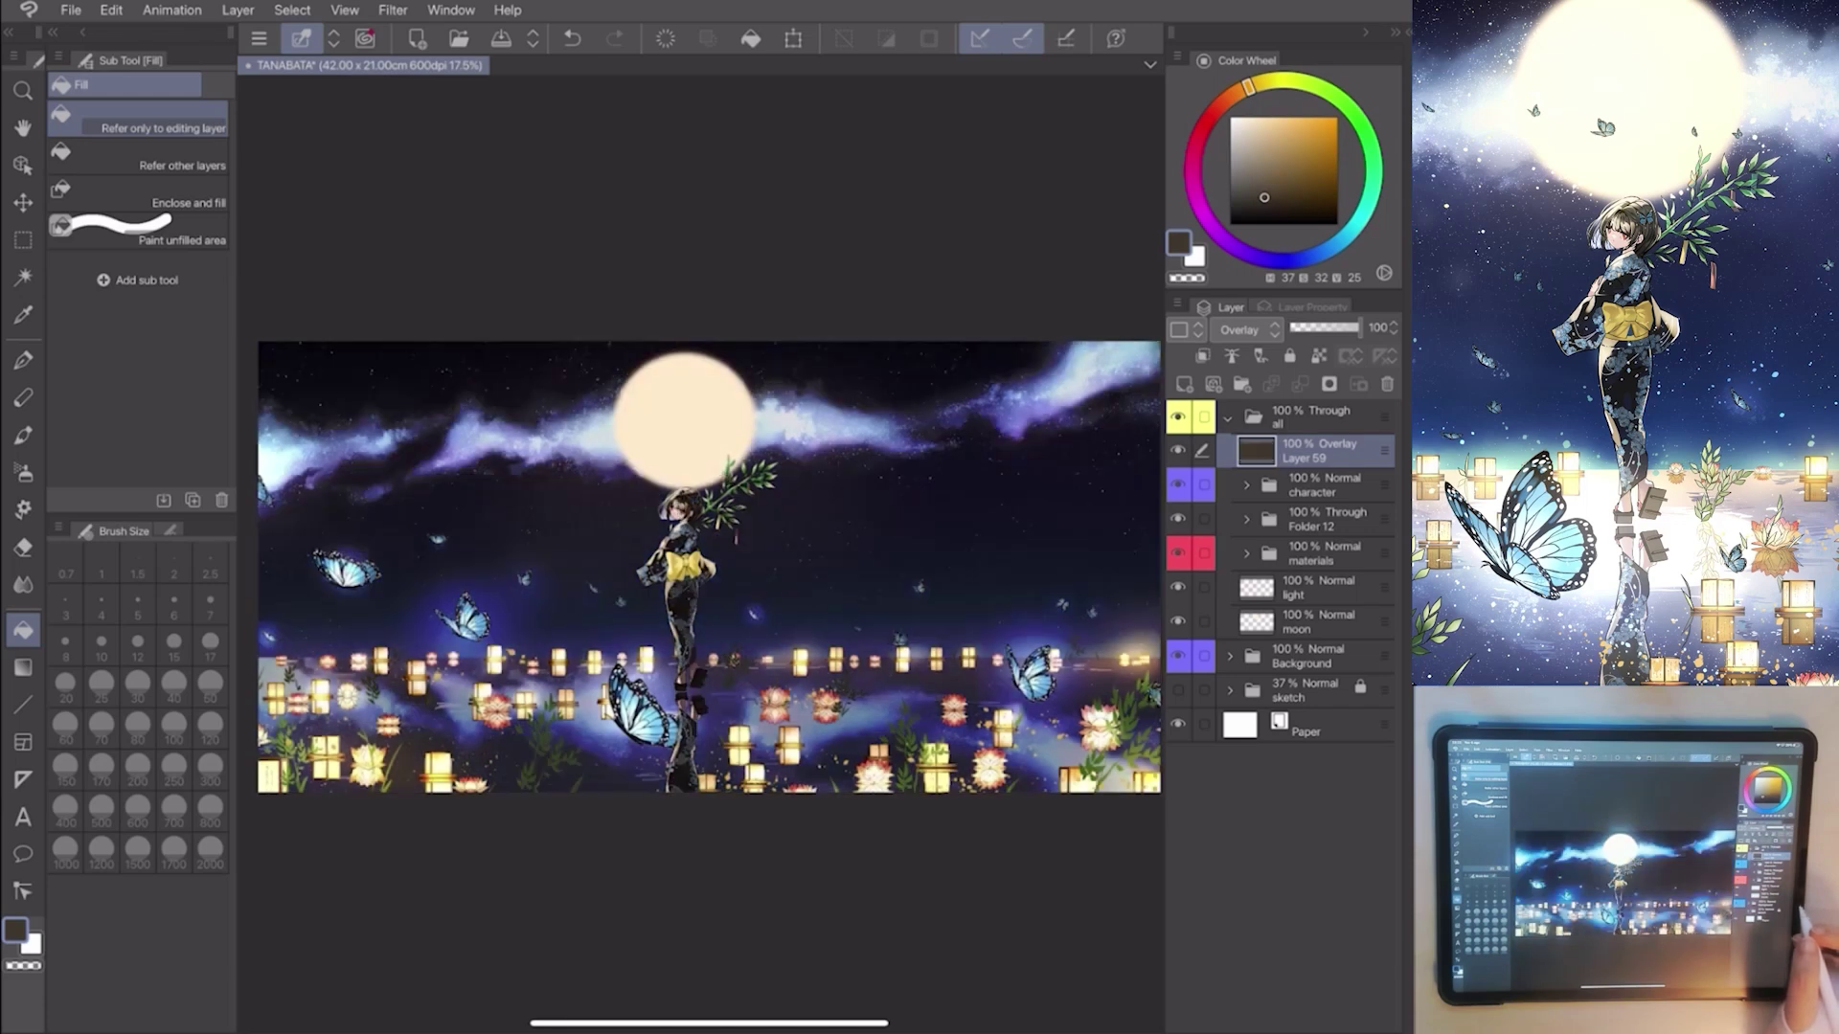
pyautogui.click(710, 504)
pyautogui.moveTo(1359, 328); pyautogui.dragTo(1326, 327)
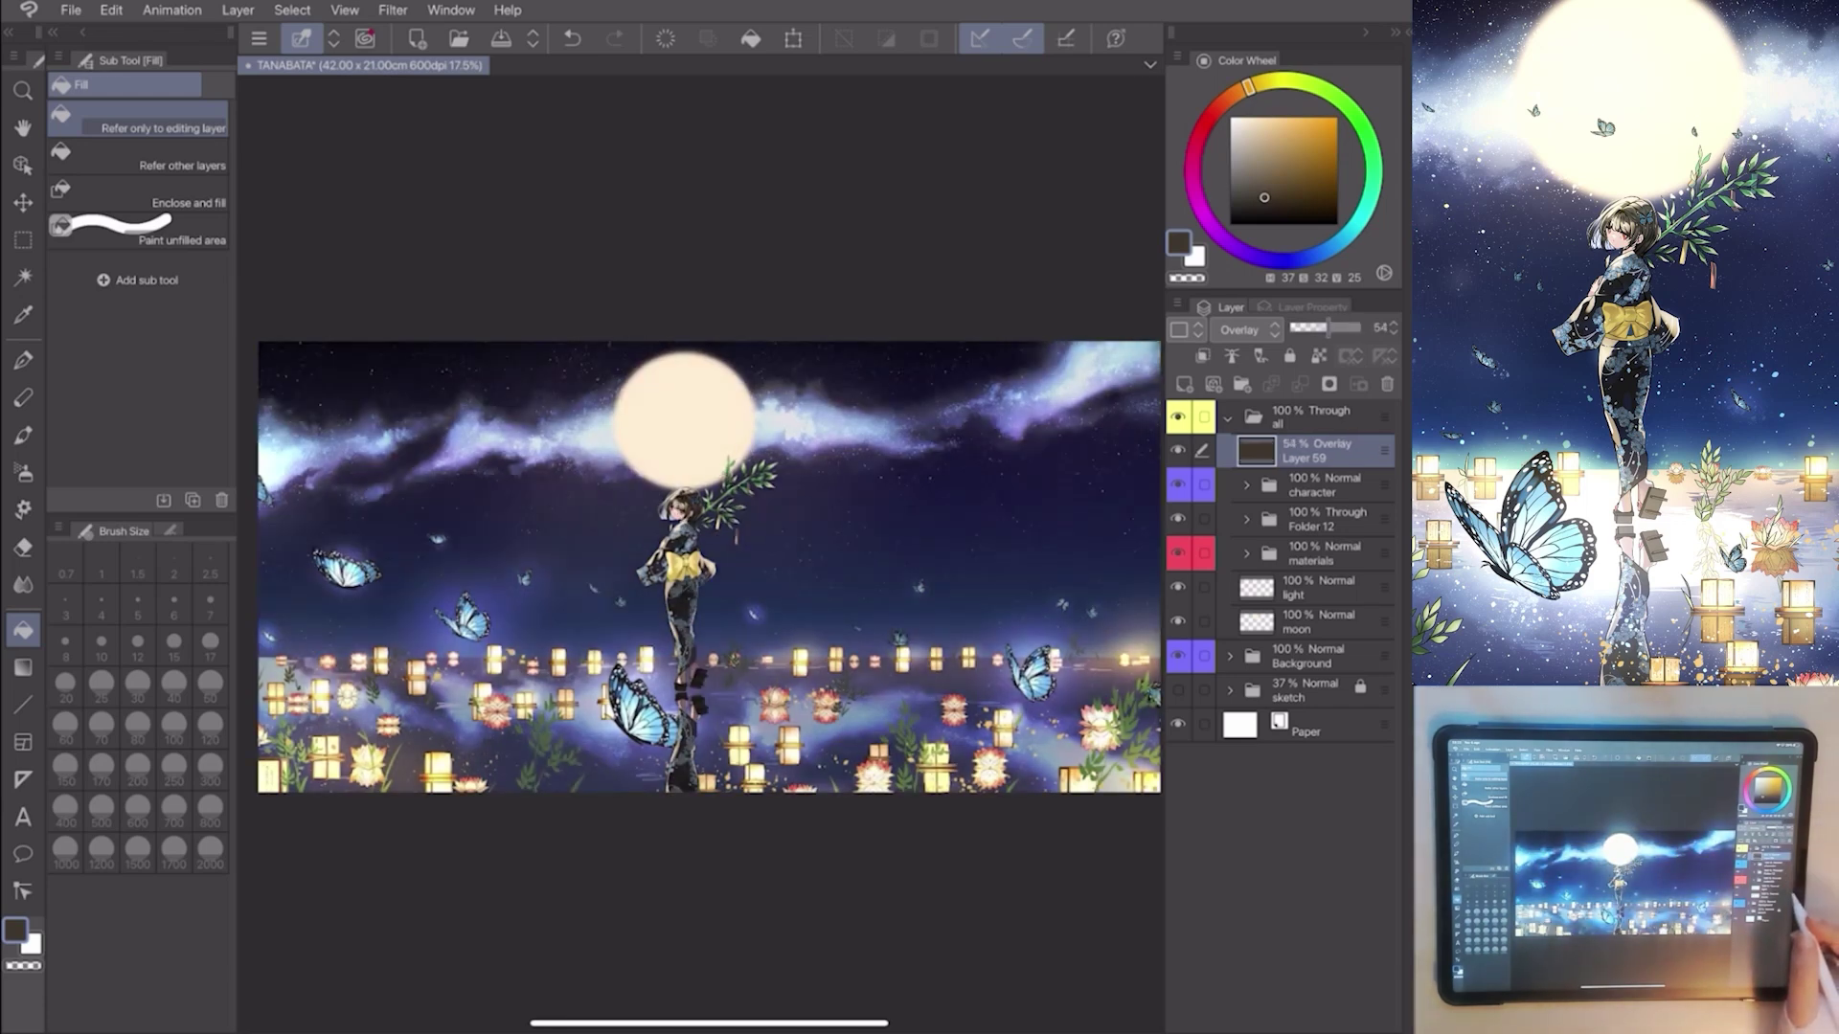
# Soft-erase the overlay from the clouds beside the moon, the butterfly and horizon lanterns.
pyautogui.click(23, 546)
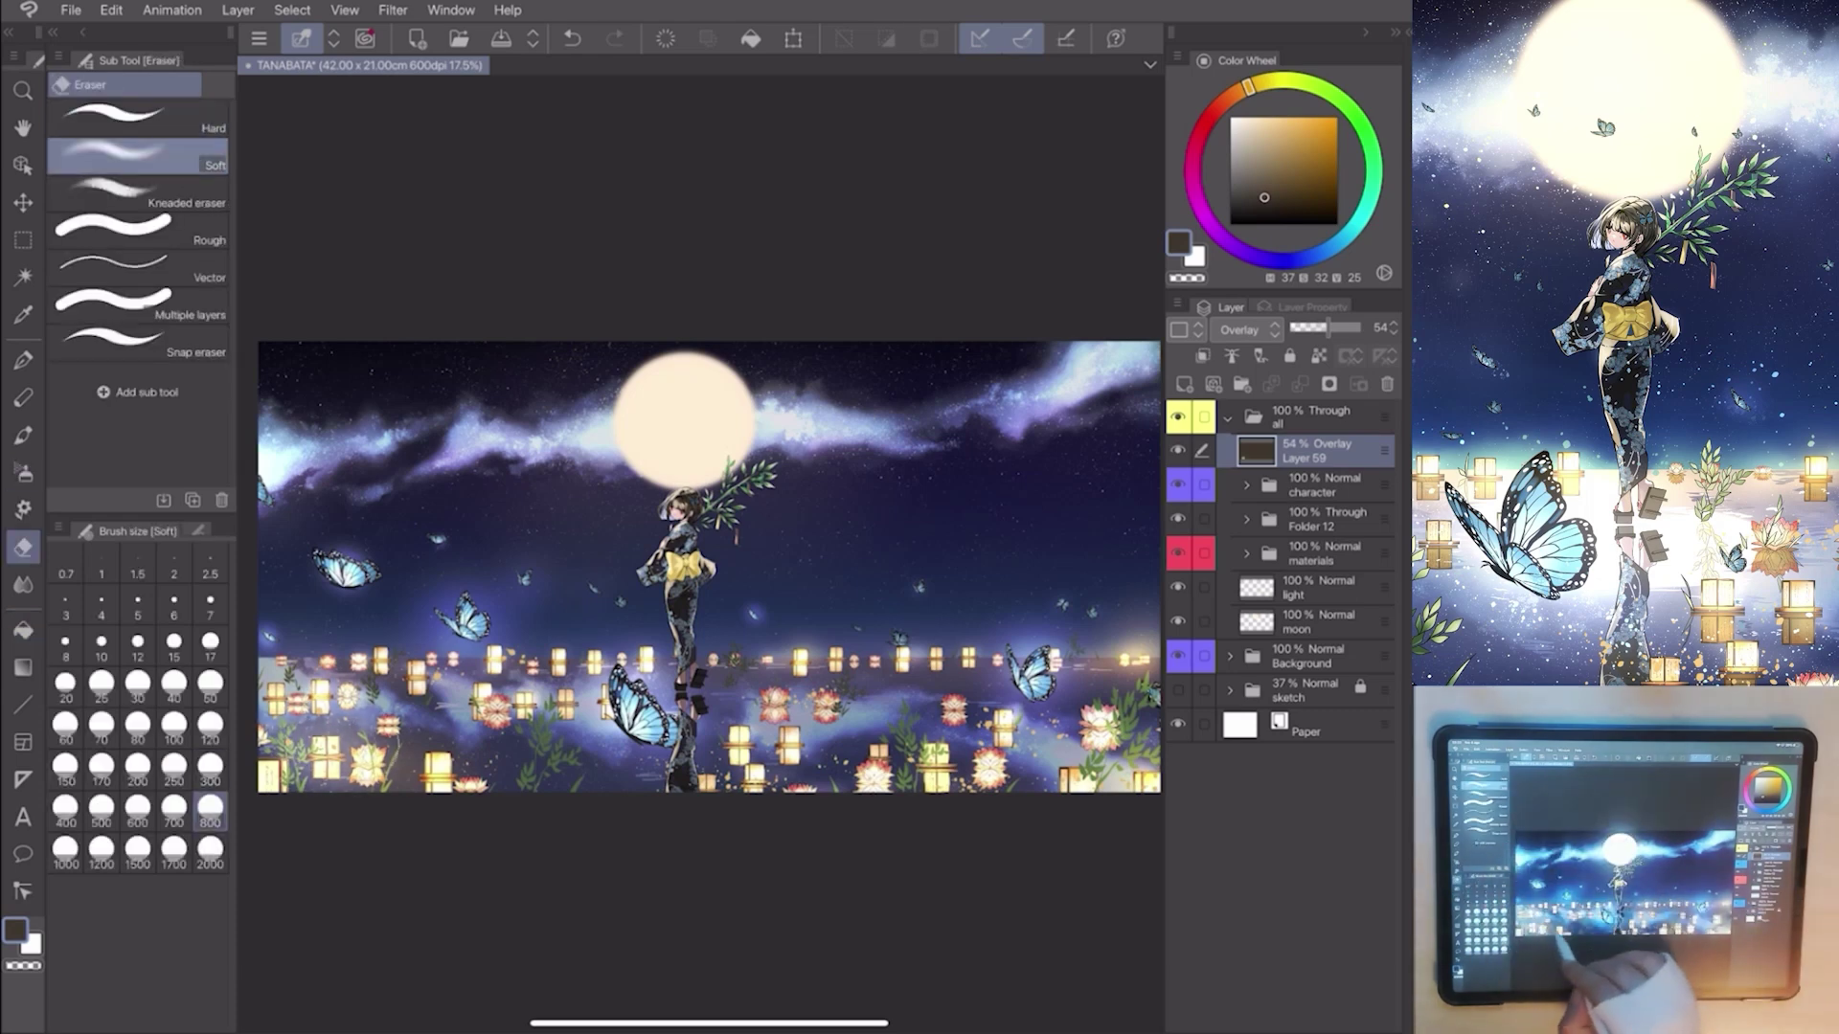
pyautogui.moveTo(490, 618); pyautogui.dragTo(589, 650)
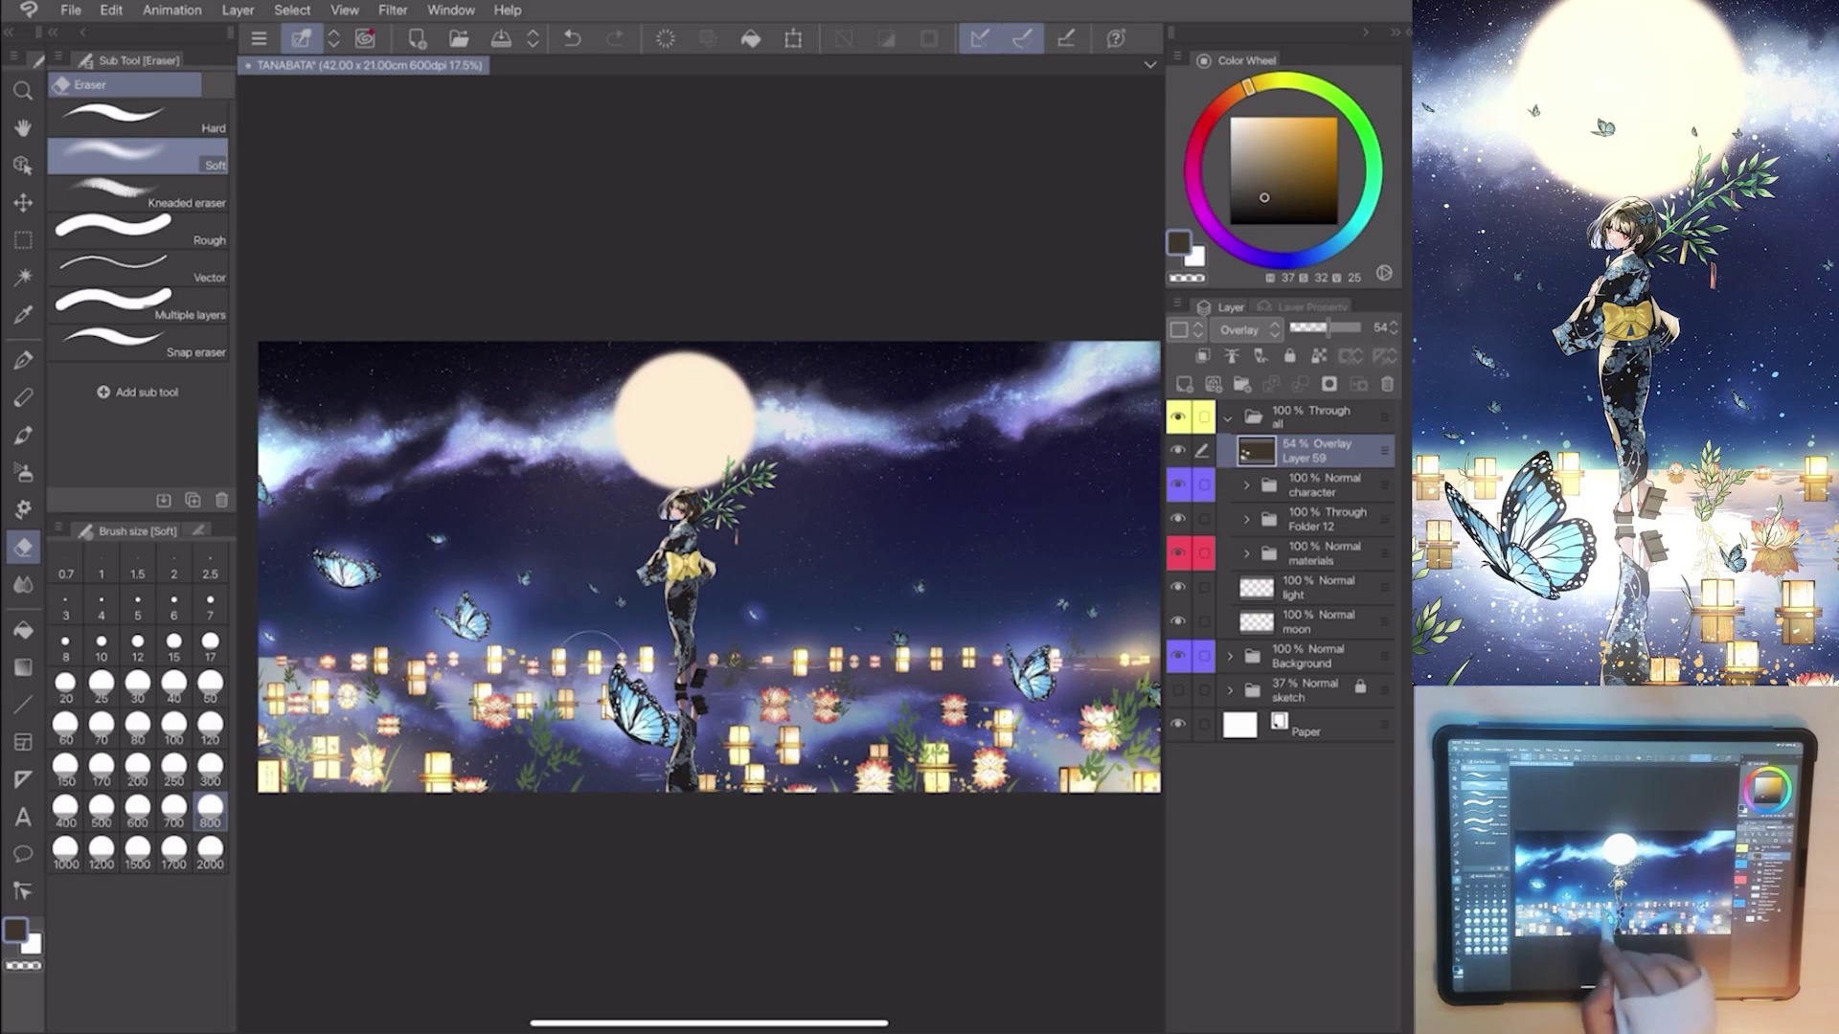
pyautogui.moveTo(265, 449); pyautogui.dragTo(632, 453)
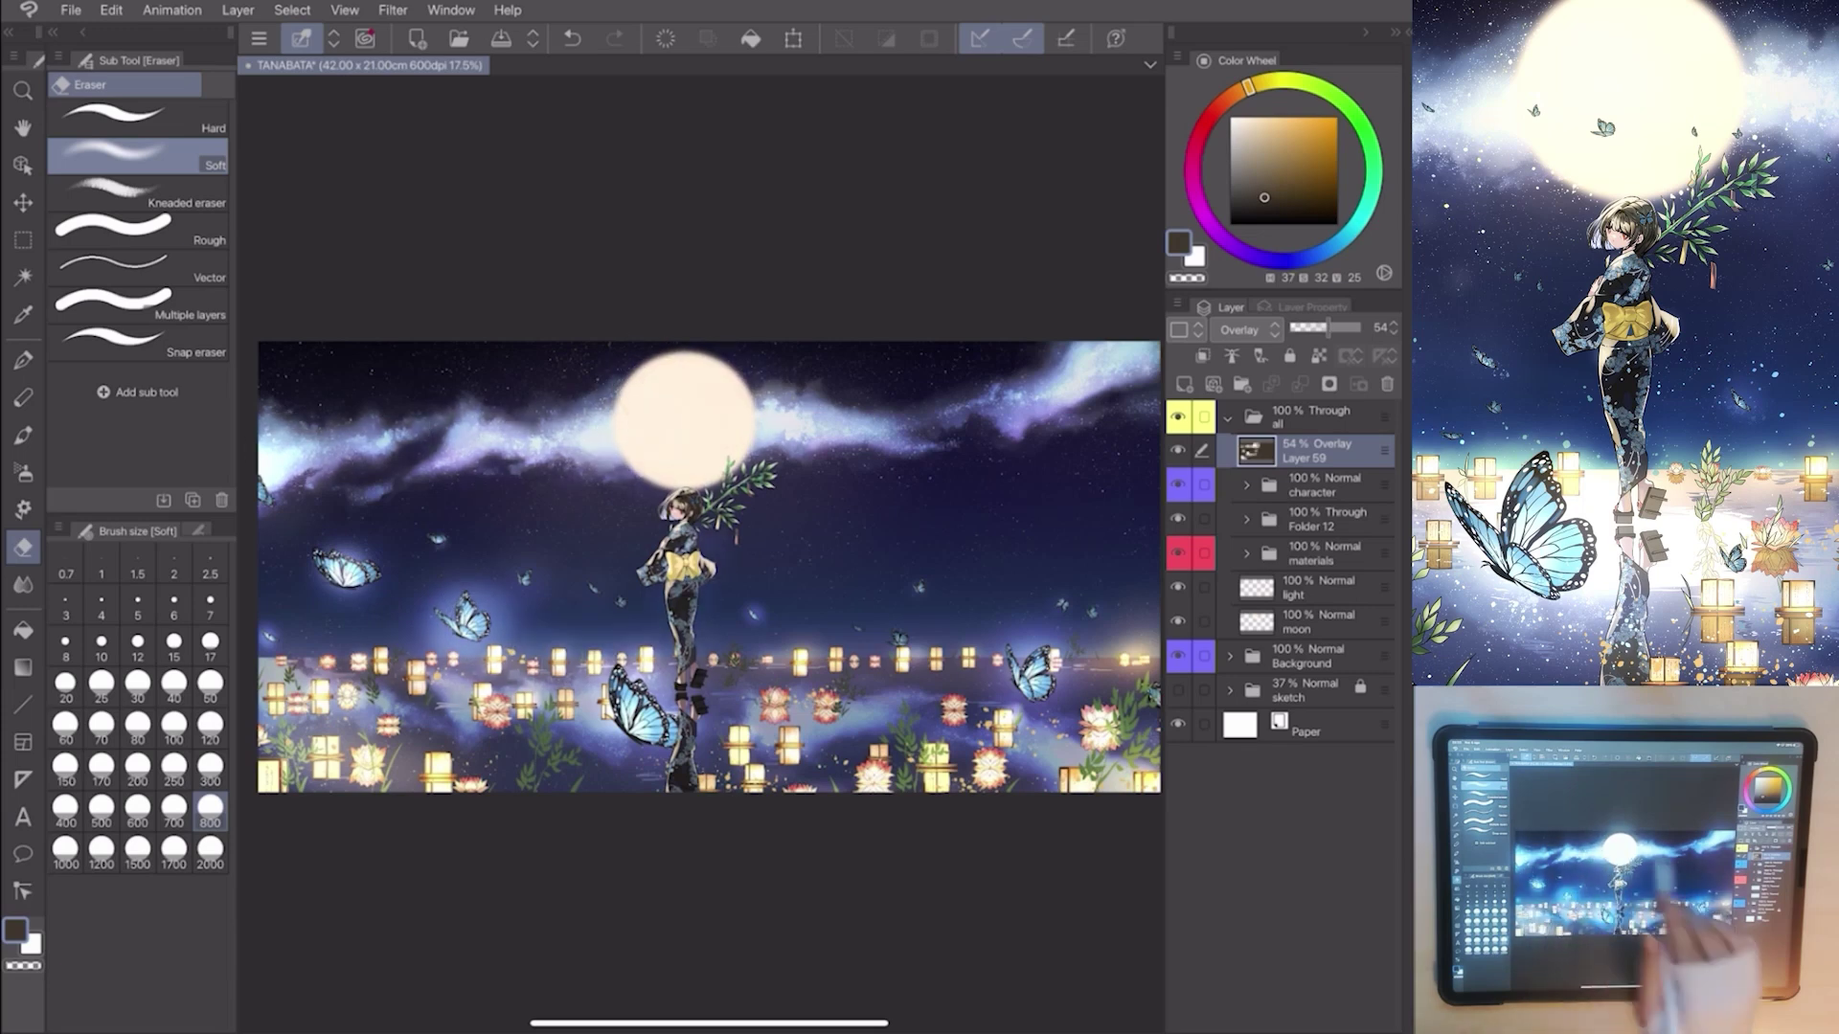
pyautogui.scroll(-1, 710, 566)
pyautogui.scroll(1, 682, 611)
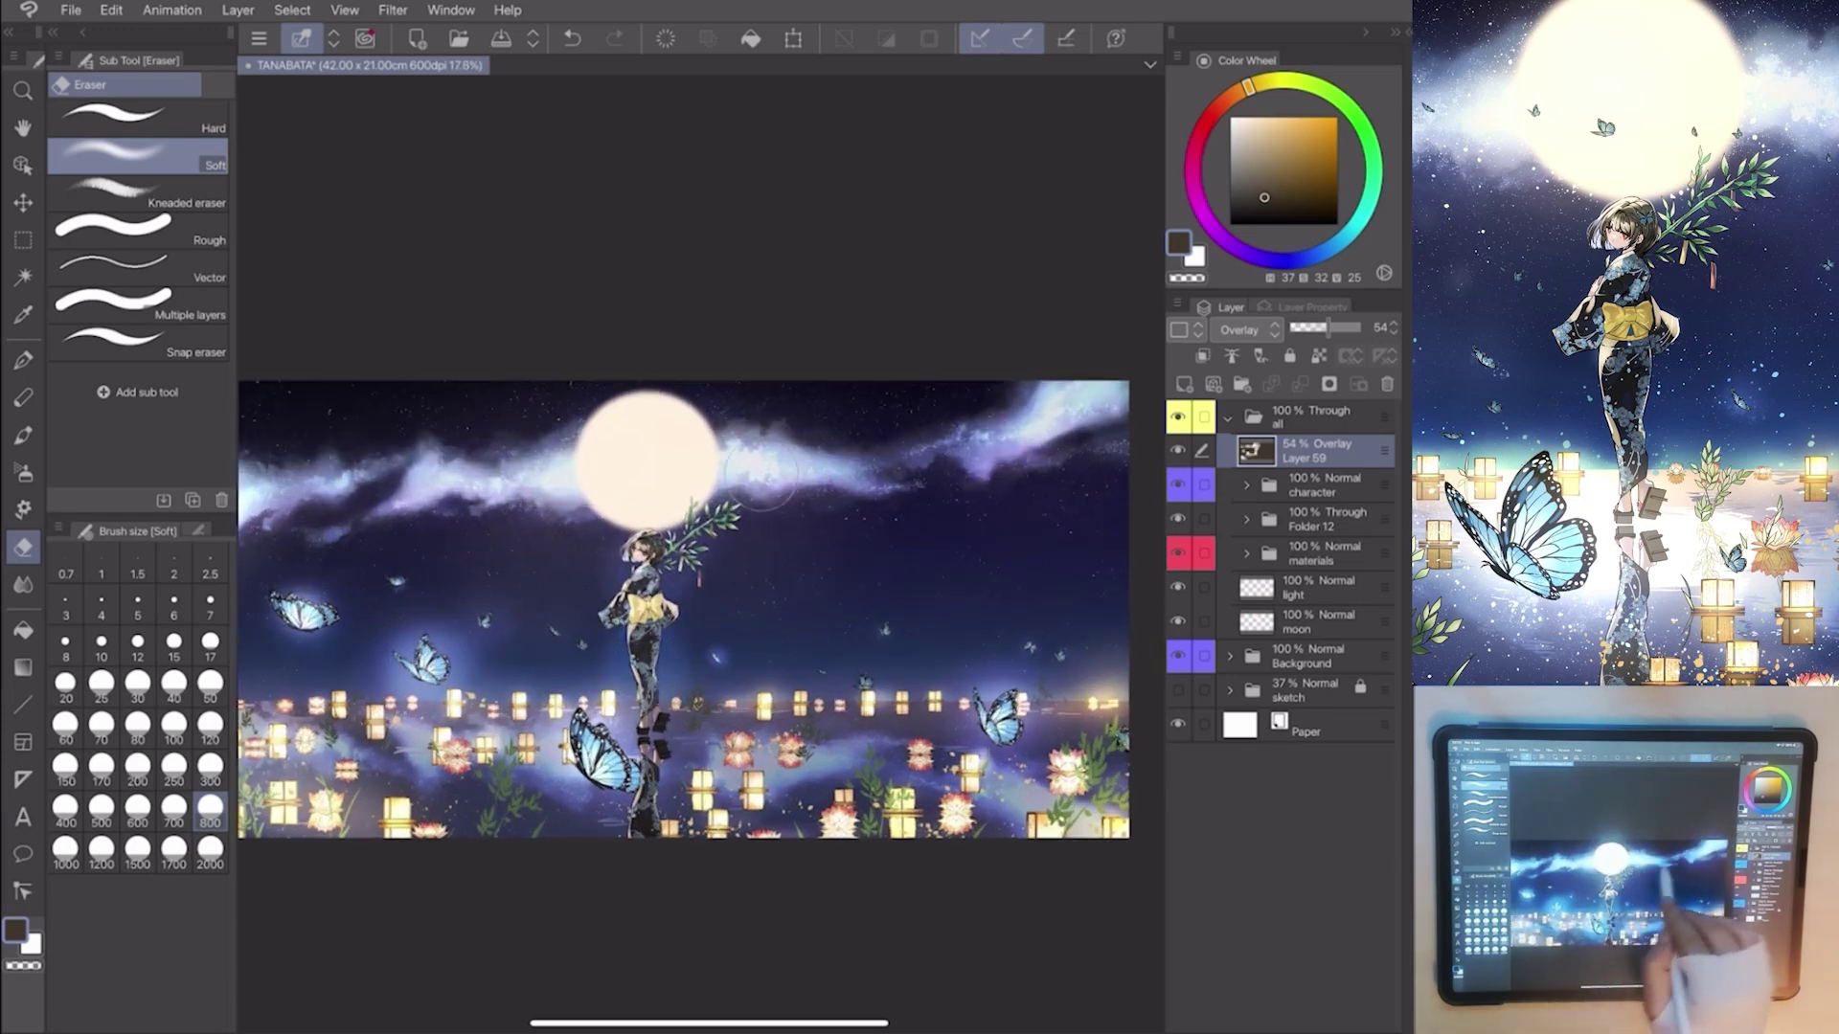
pyautogui.moveTo(756, 477); pyautogui.dragTo(1064, 416)
pyautogui.moveTo(711, 705); pyautogui.dragTo(948, 706)
pyautogui.moveTo(649, 799); pyautogui.dragTo(1103, 805)
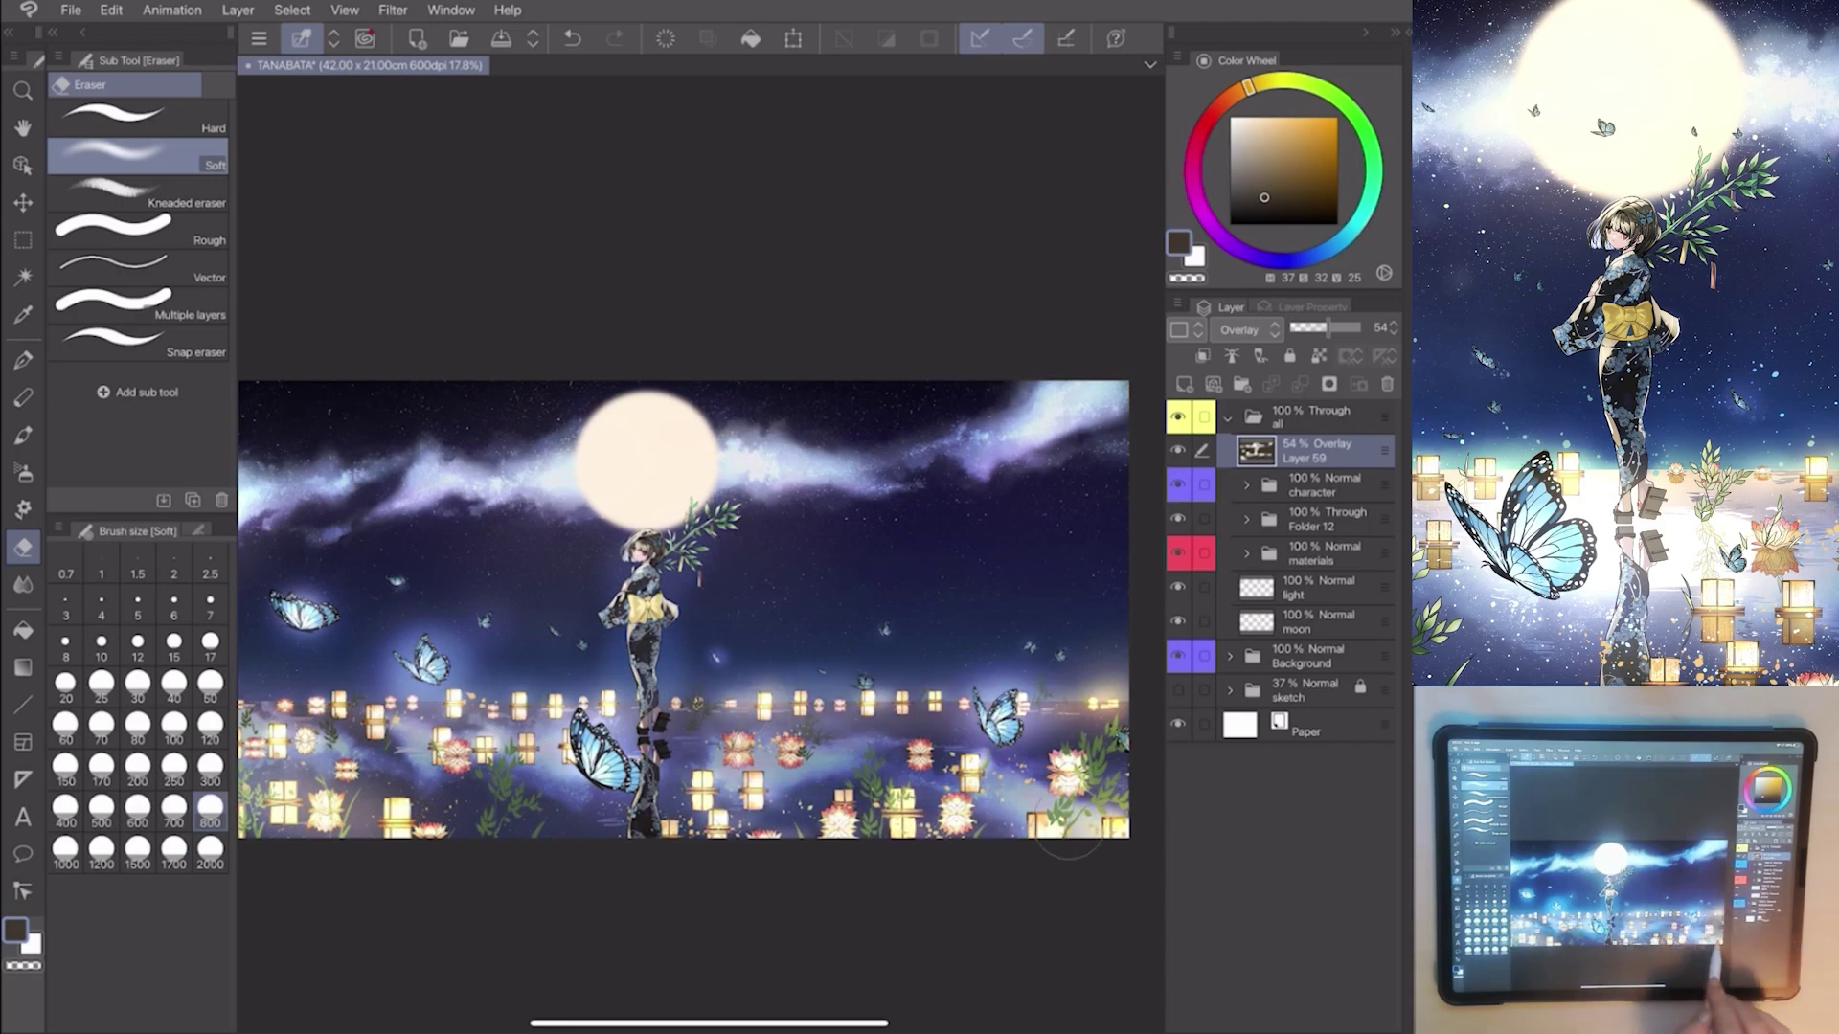
pyautogui.scroll(-2, 683, 612)
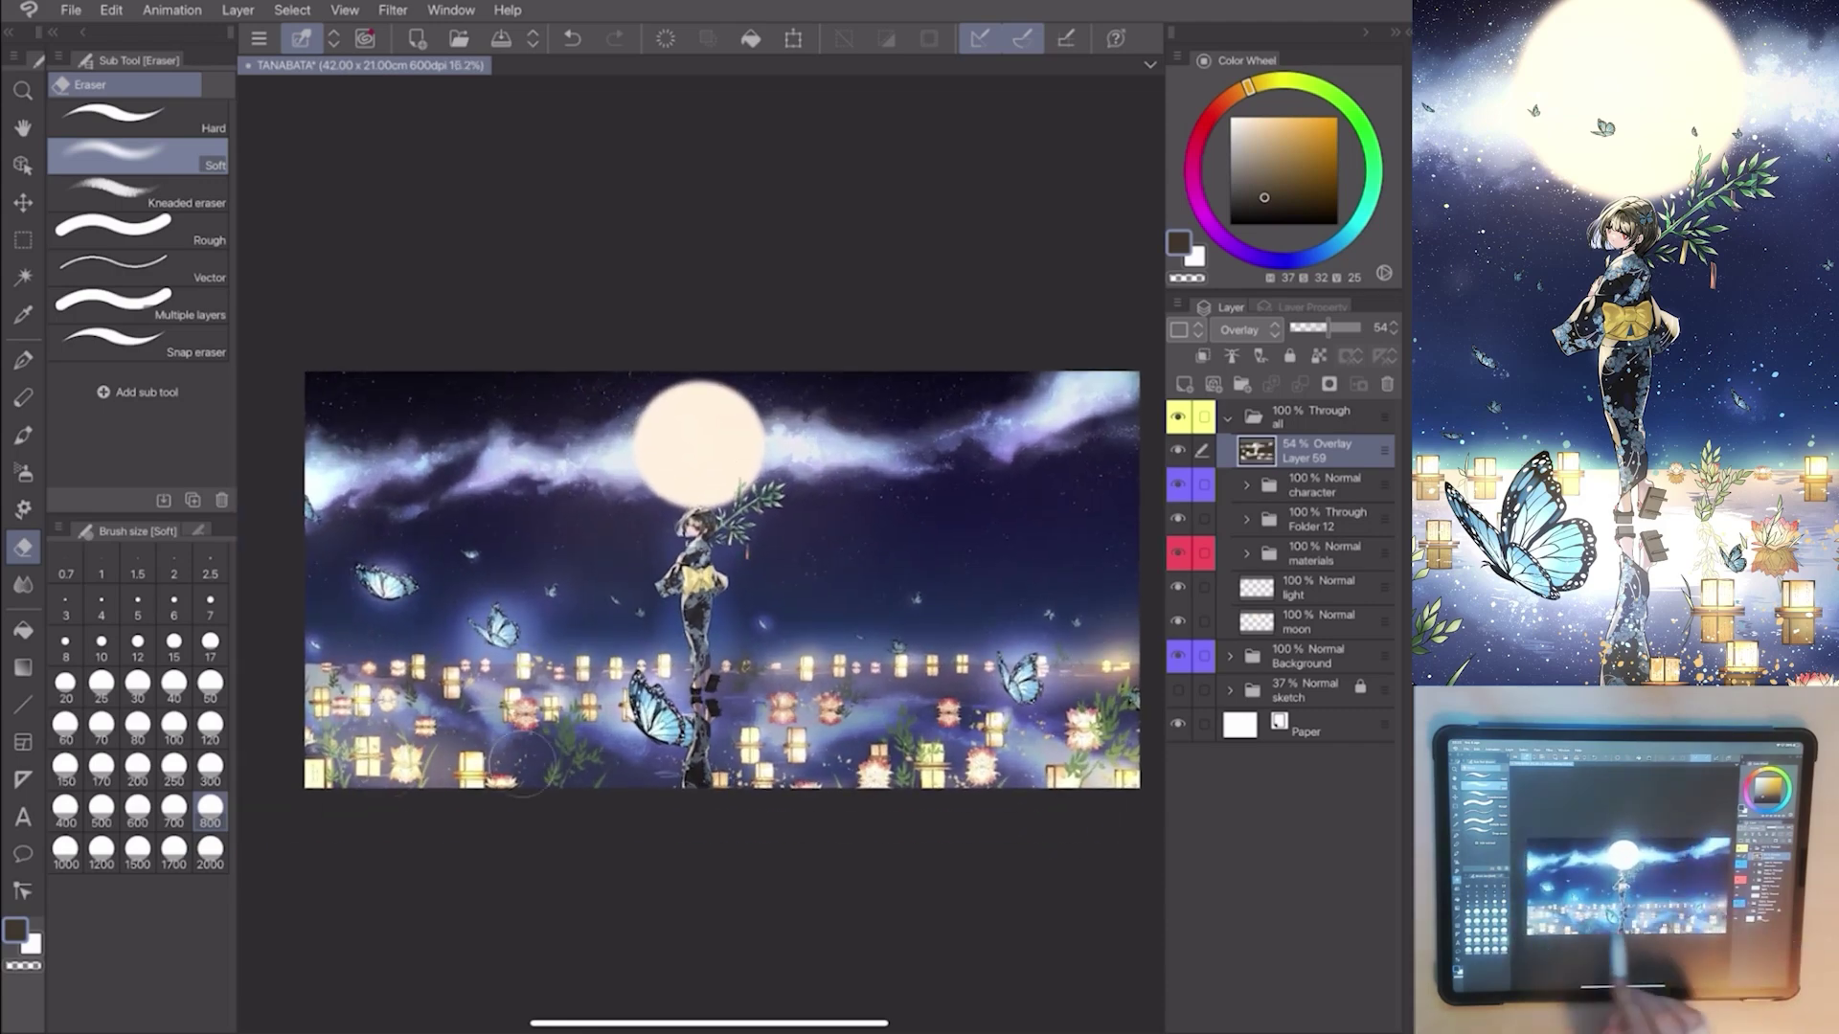
pyautogui.scroll(2, 659, 654)
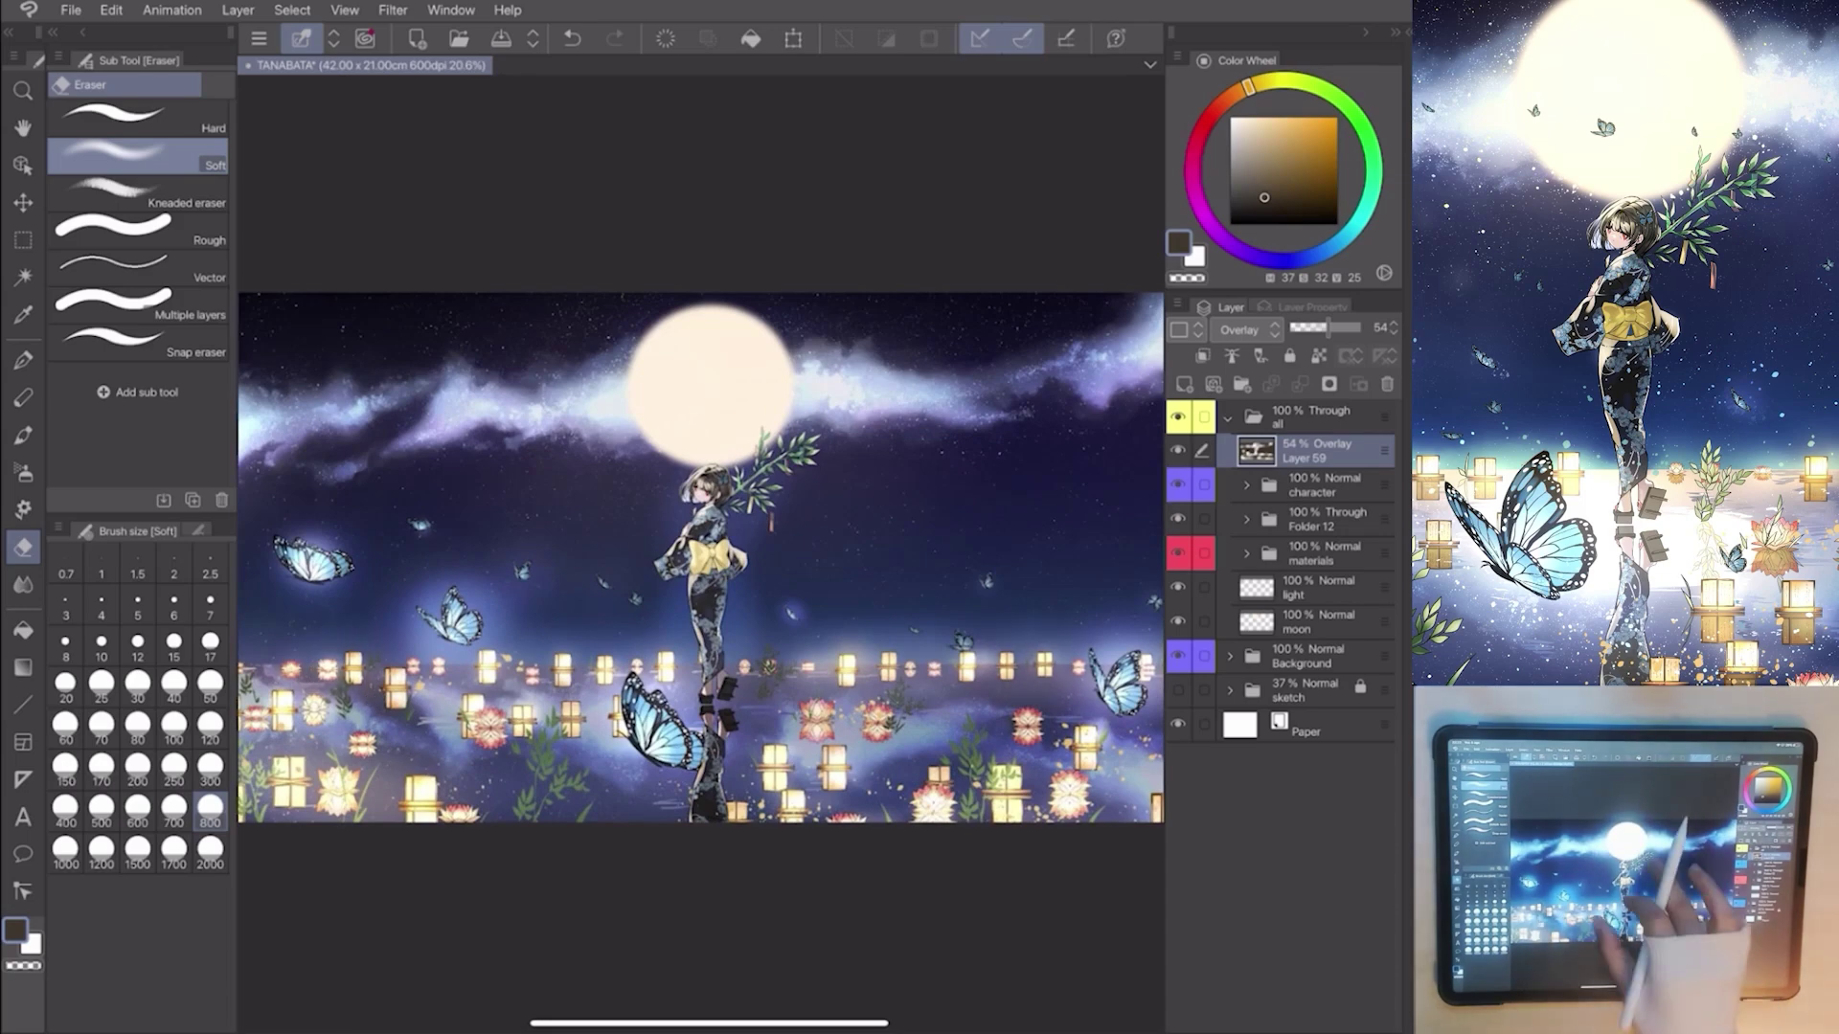
pyautogui.scroll(-2, 699, 558)
pyautogui.scroll(1, 702, 576)
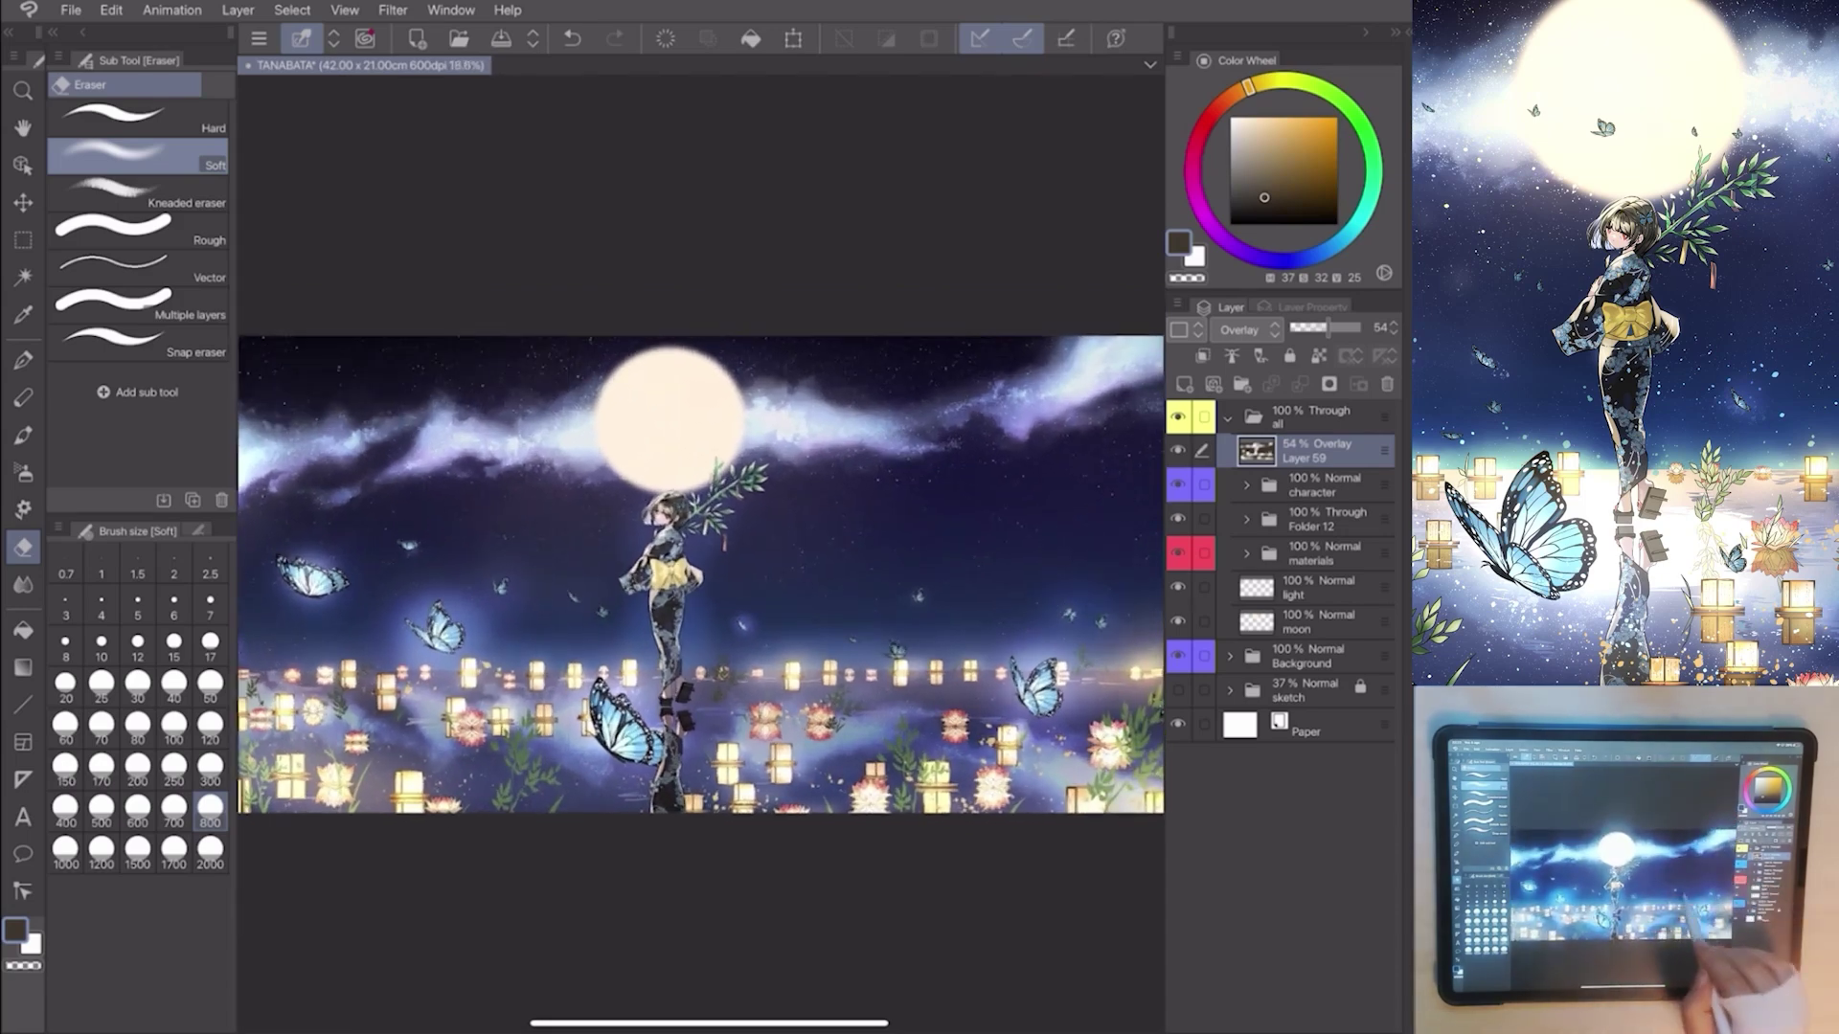
pyautogui.scroll(-1, 702, 575)
pyautogui.scroll(2, 702, 575)
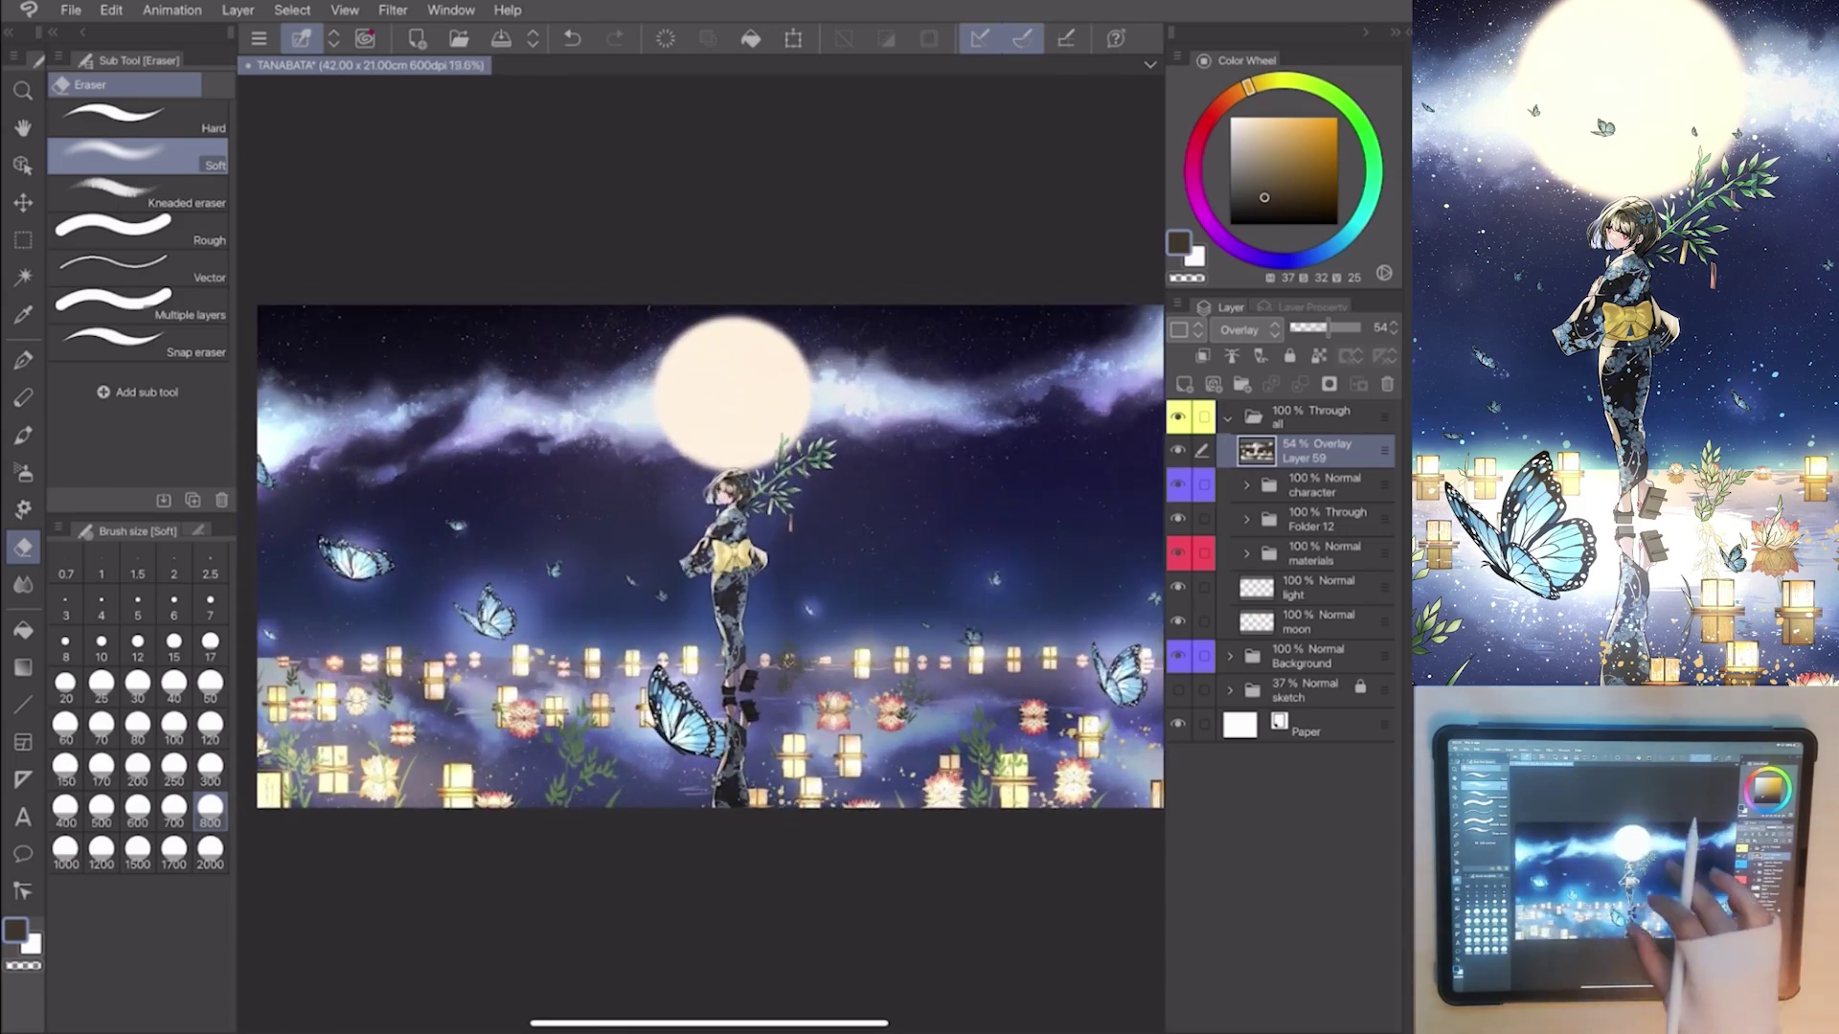
pyautogui.scroll(-1, 711, 557)
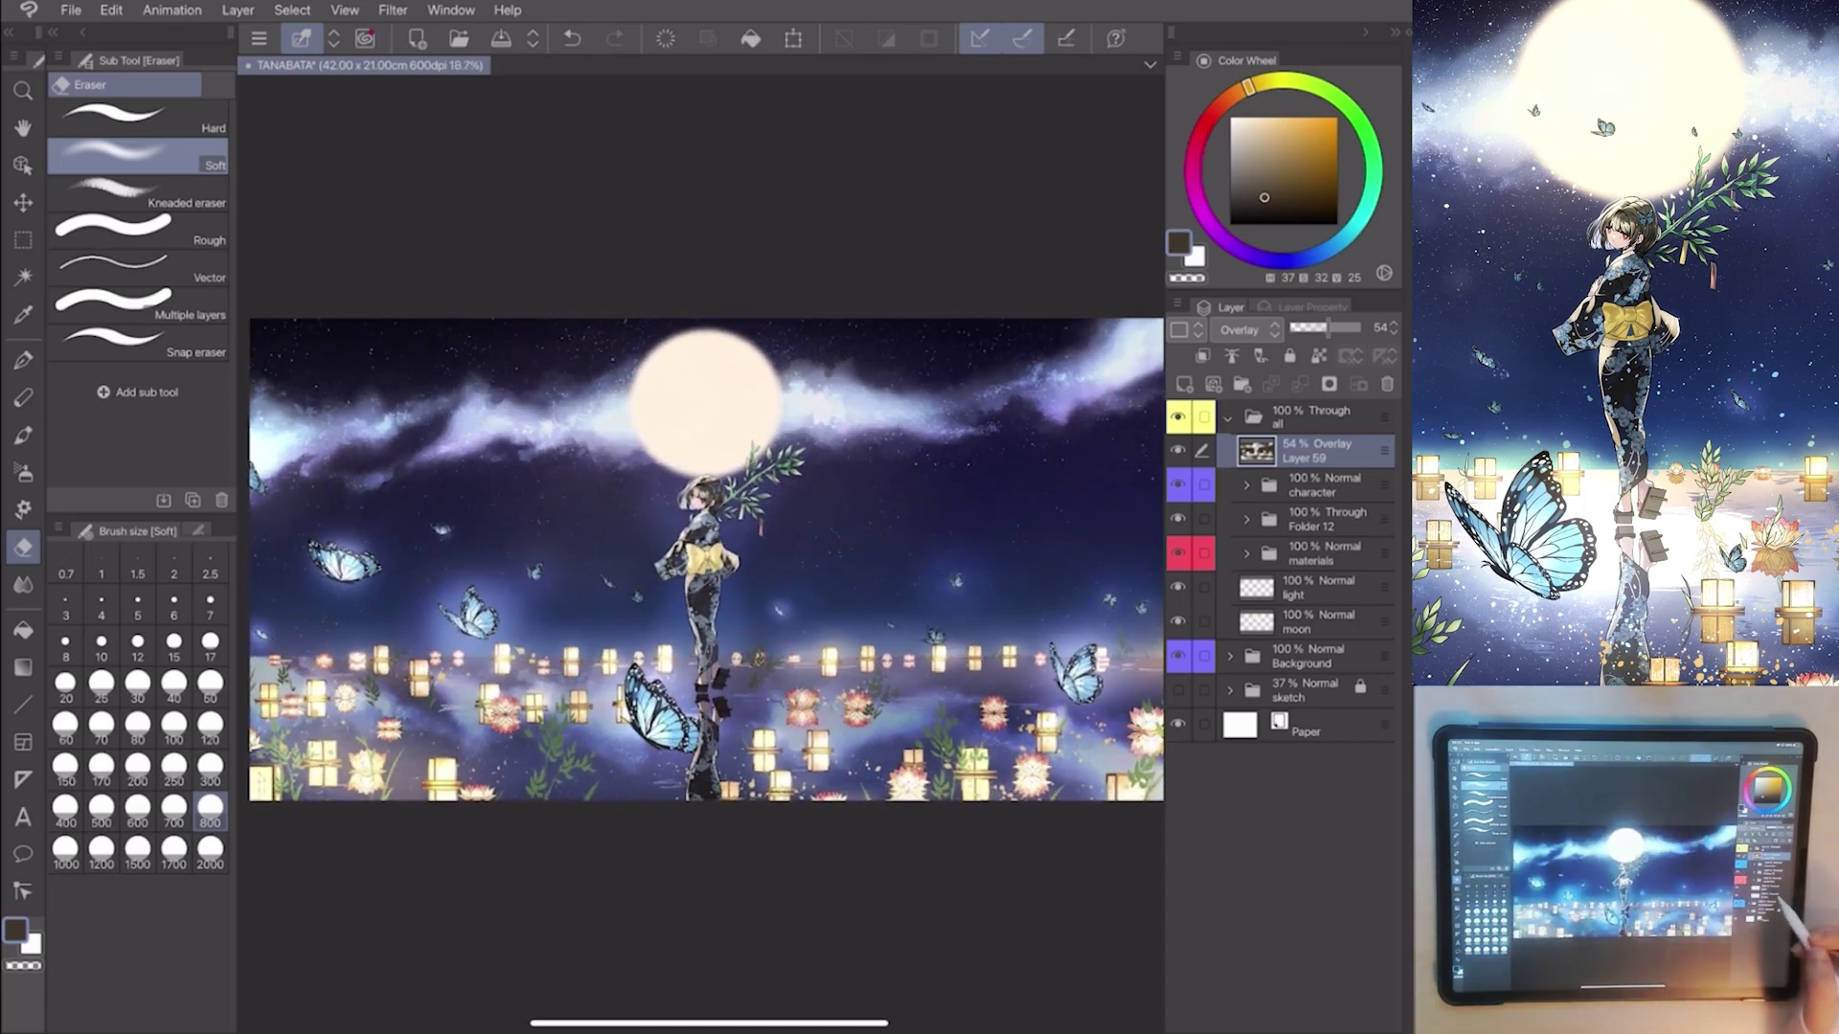
# Add a new layer above Layer 59 in light beige, with Add (Glow) blending.
pyautogui.click(1184, 383)
pyautogui.click(1272, 133)
pyautogui.click(1250, 330)
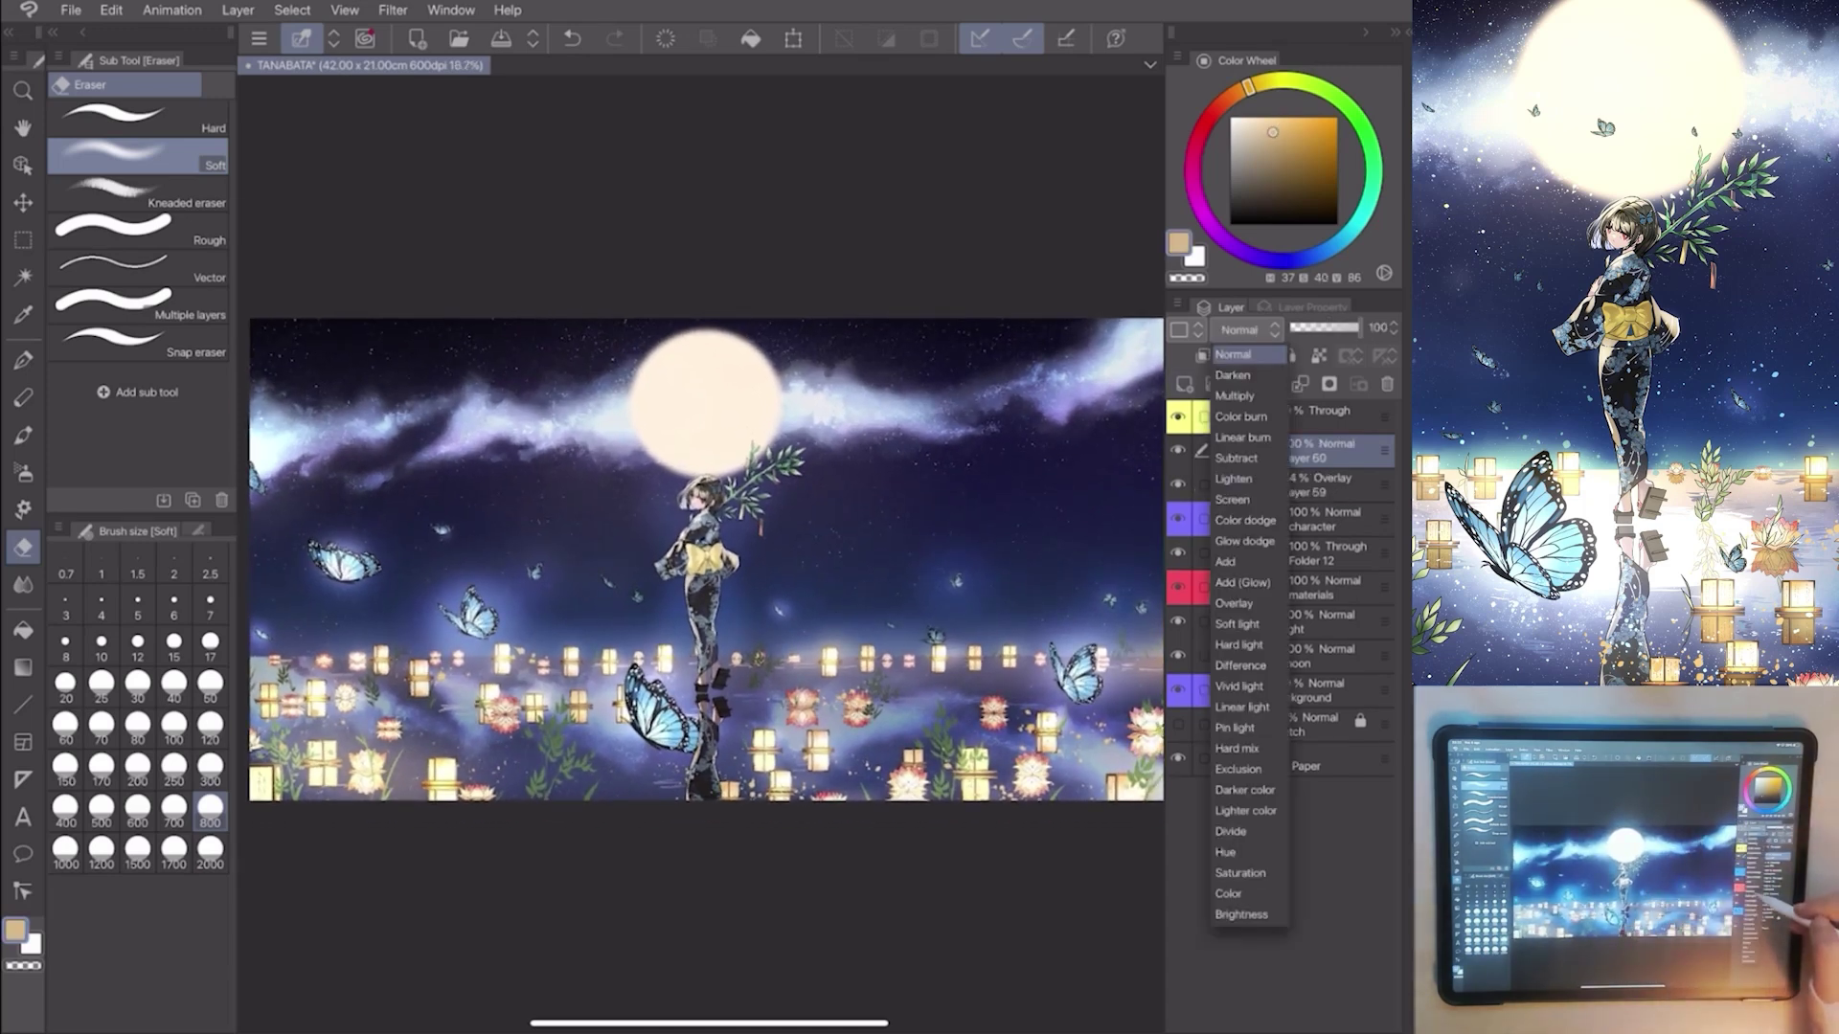
pyautogui.click(1234, 603)
pyautogui.click(1250, 329)
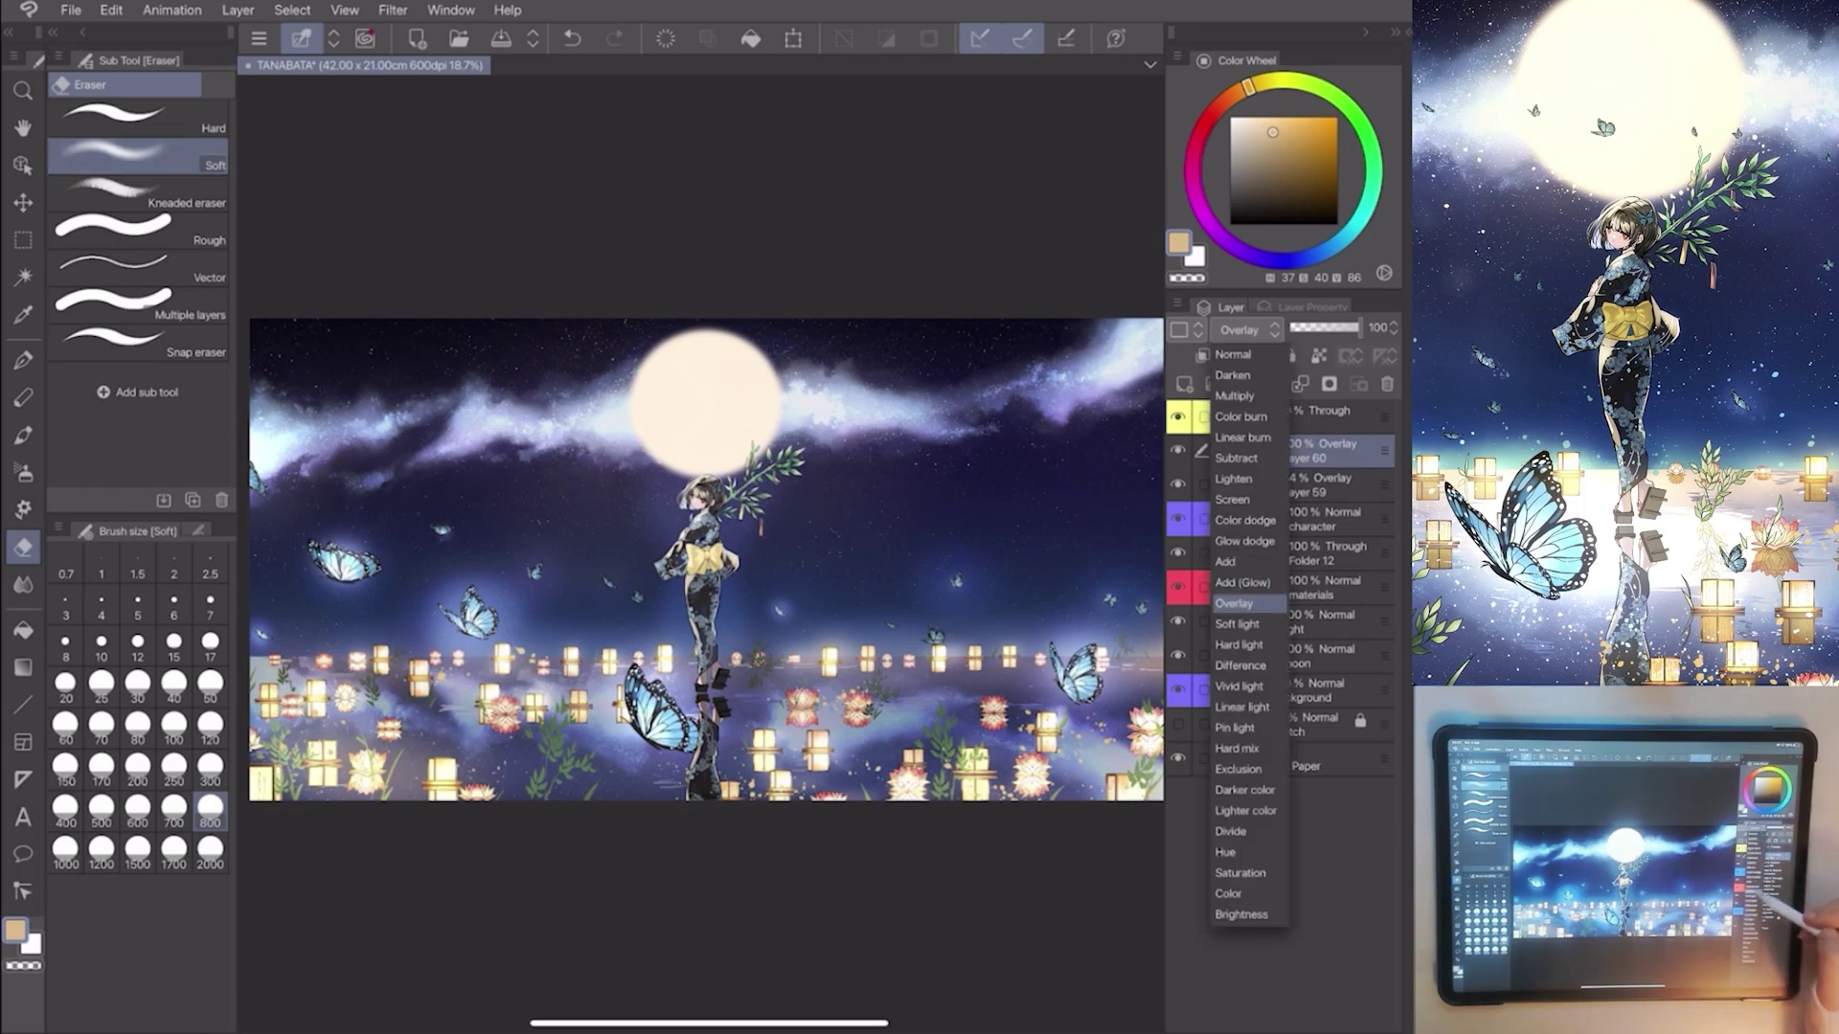
pyautogui.click(1243, 582)
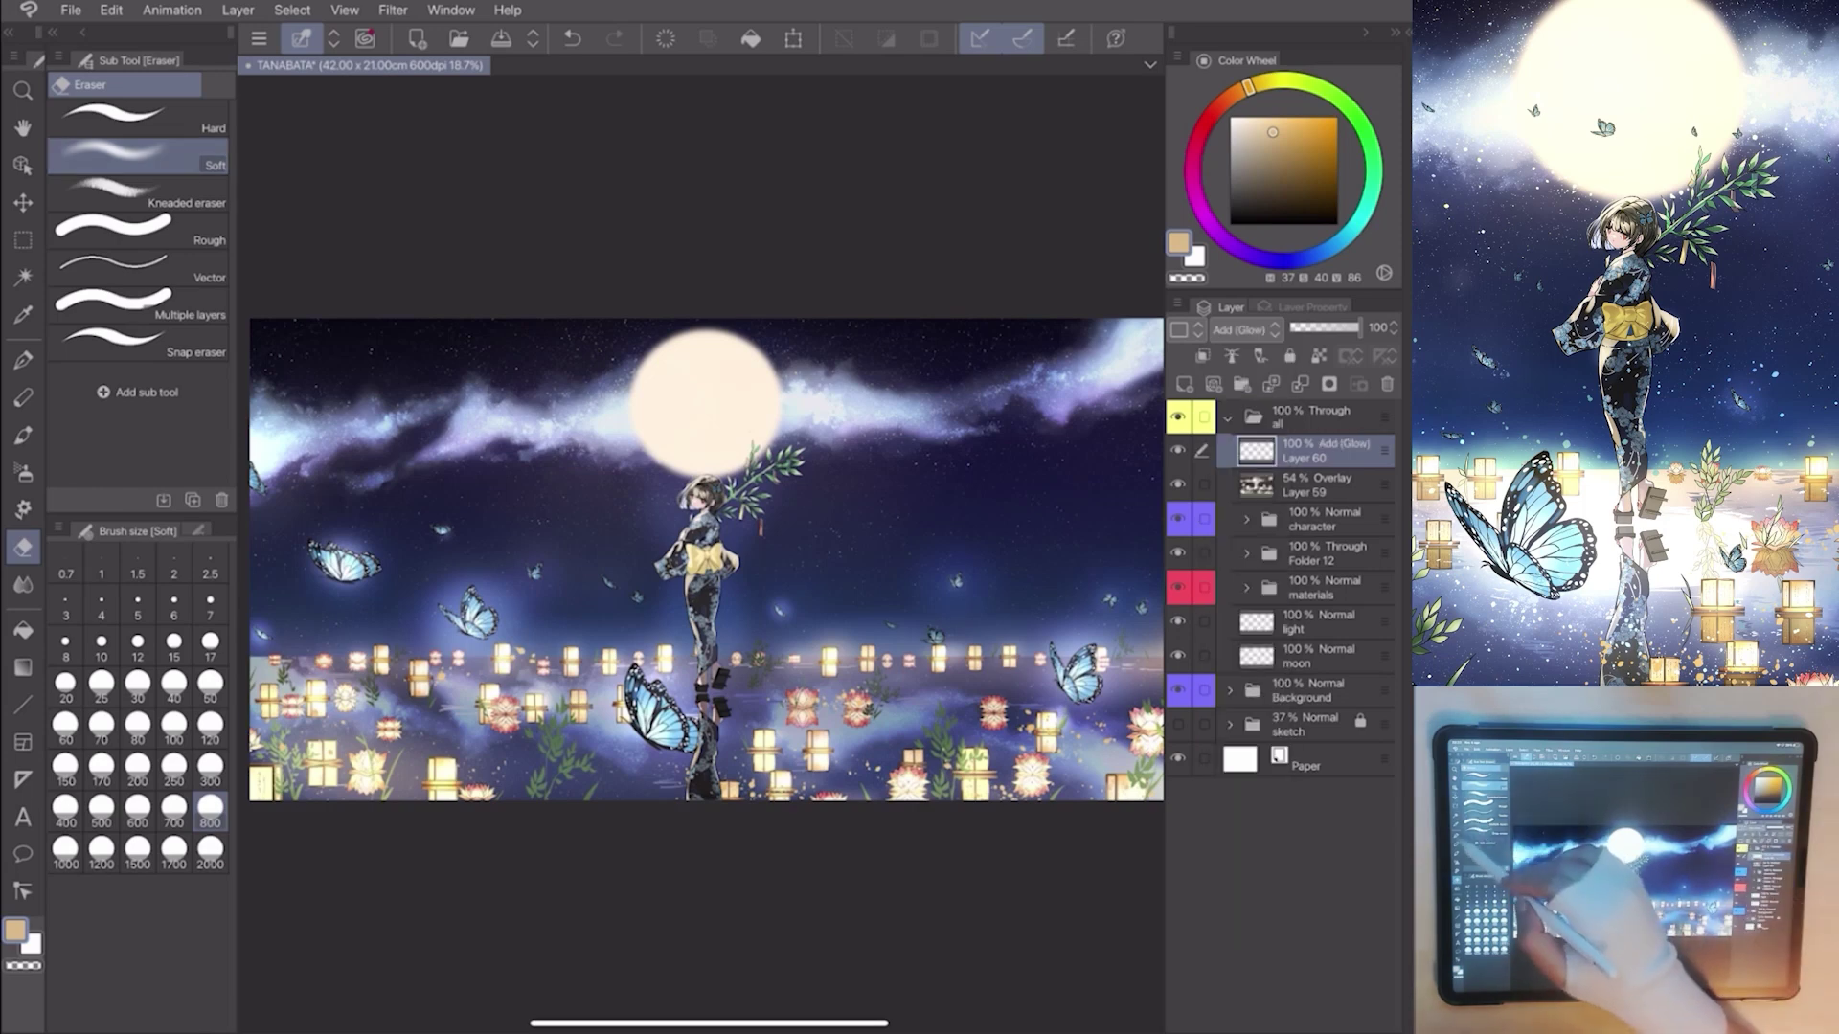
# Airbrush a warm, soft glow over and around the moon.
pyautogui.click(23, 471)
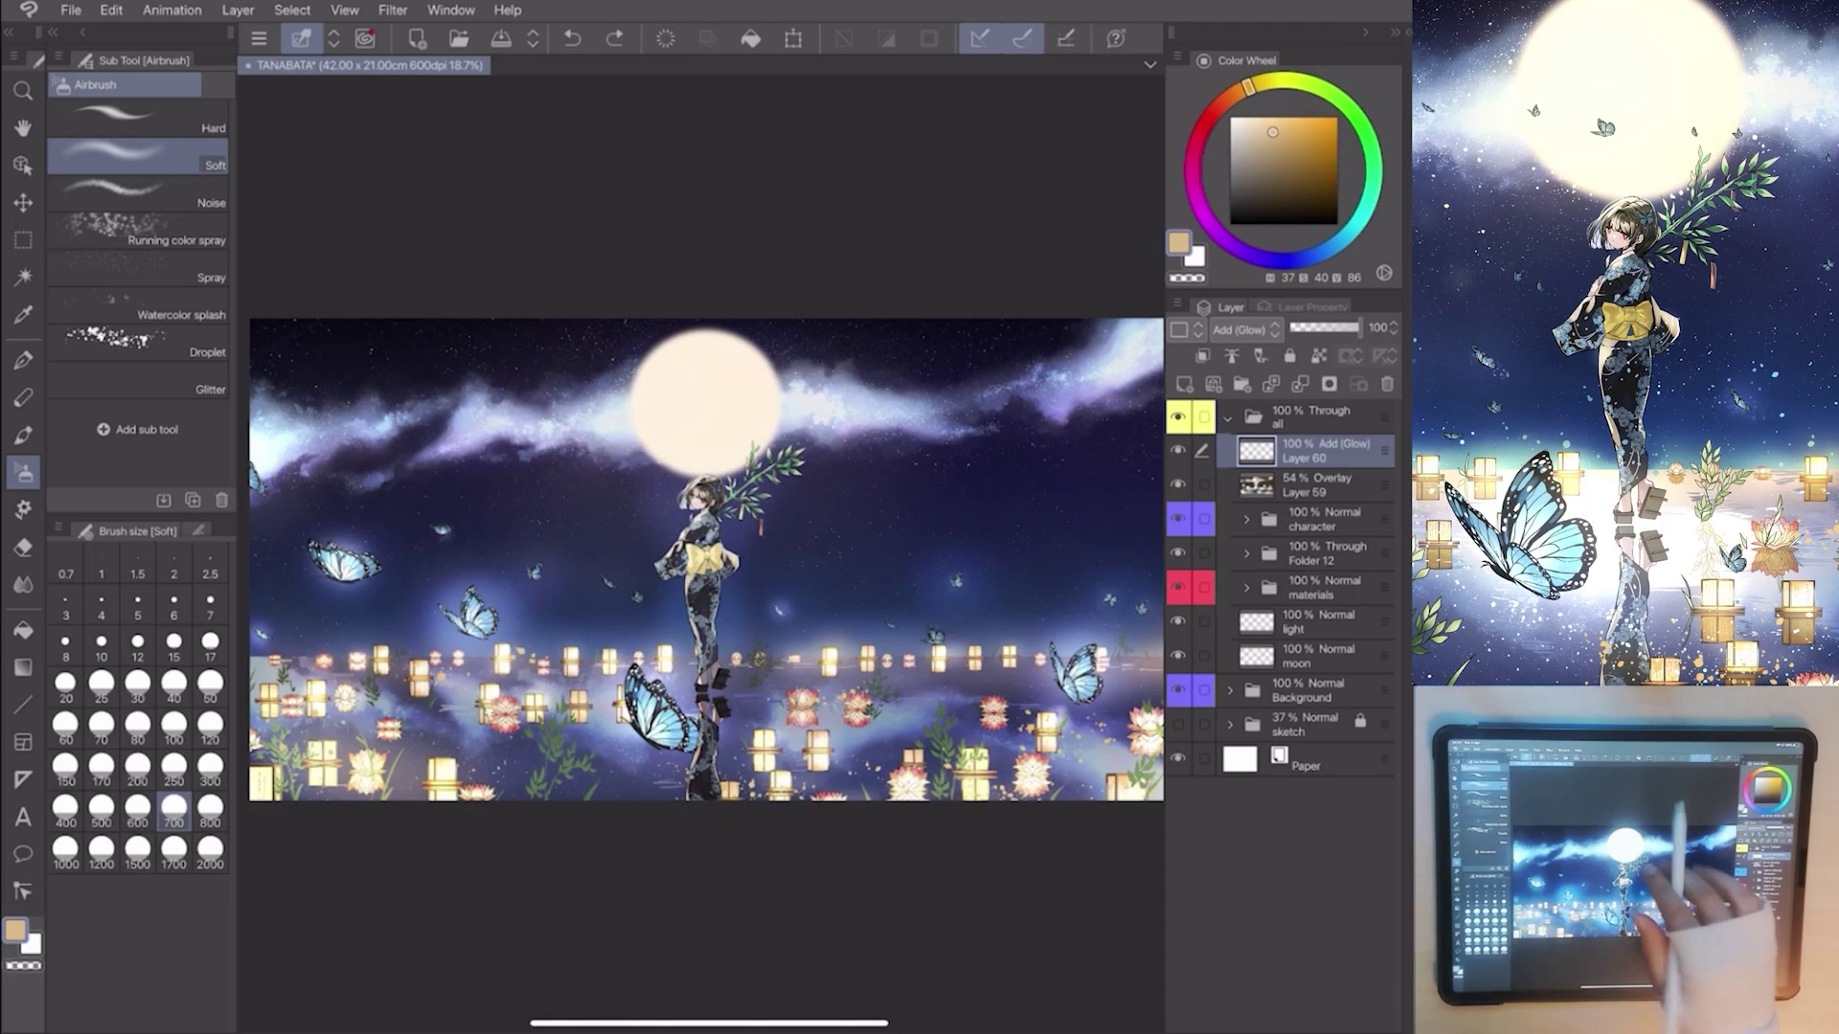
pyautogui.moveTo(646, 359); pyautogui.dragTo(761, 460)
pyautogui.moveTo(590, 331); pyautogui.dragTo(784, 489)
pyautogui.moveTo(761, 360); pyautogui.dragTo(835, 459)
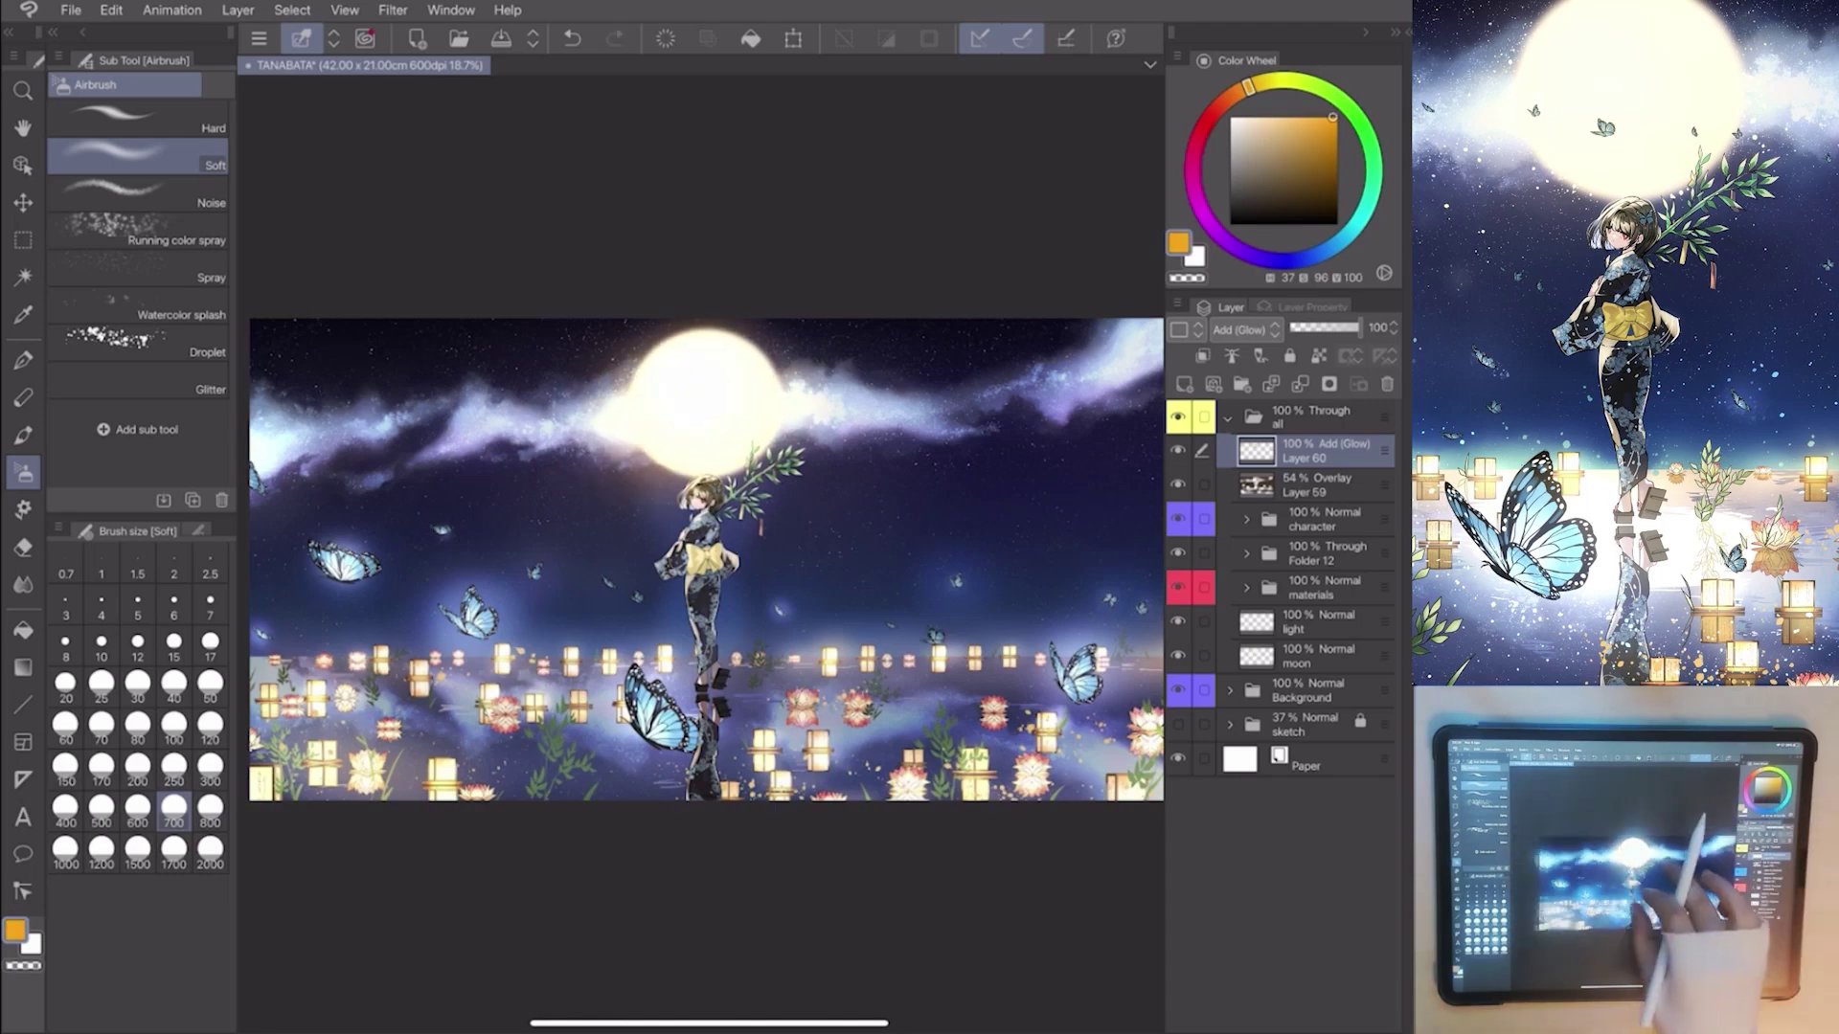
pyautogui.hscroll(-2, 704, 561)
# With a size-300 airbrush, glow the horizon lanterns and figure's reflection, partly in pale yellow.
pyautogui.click(211, 764)
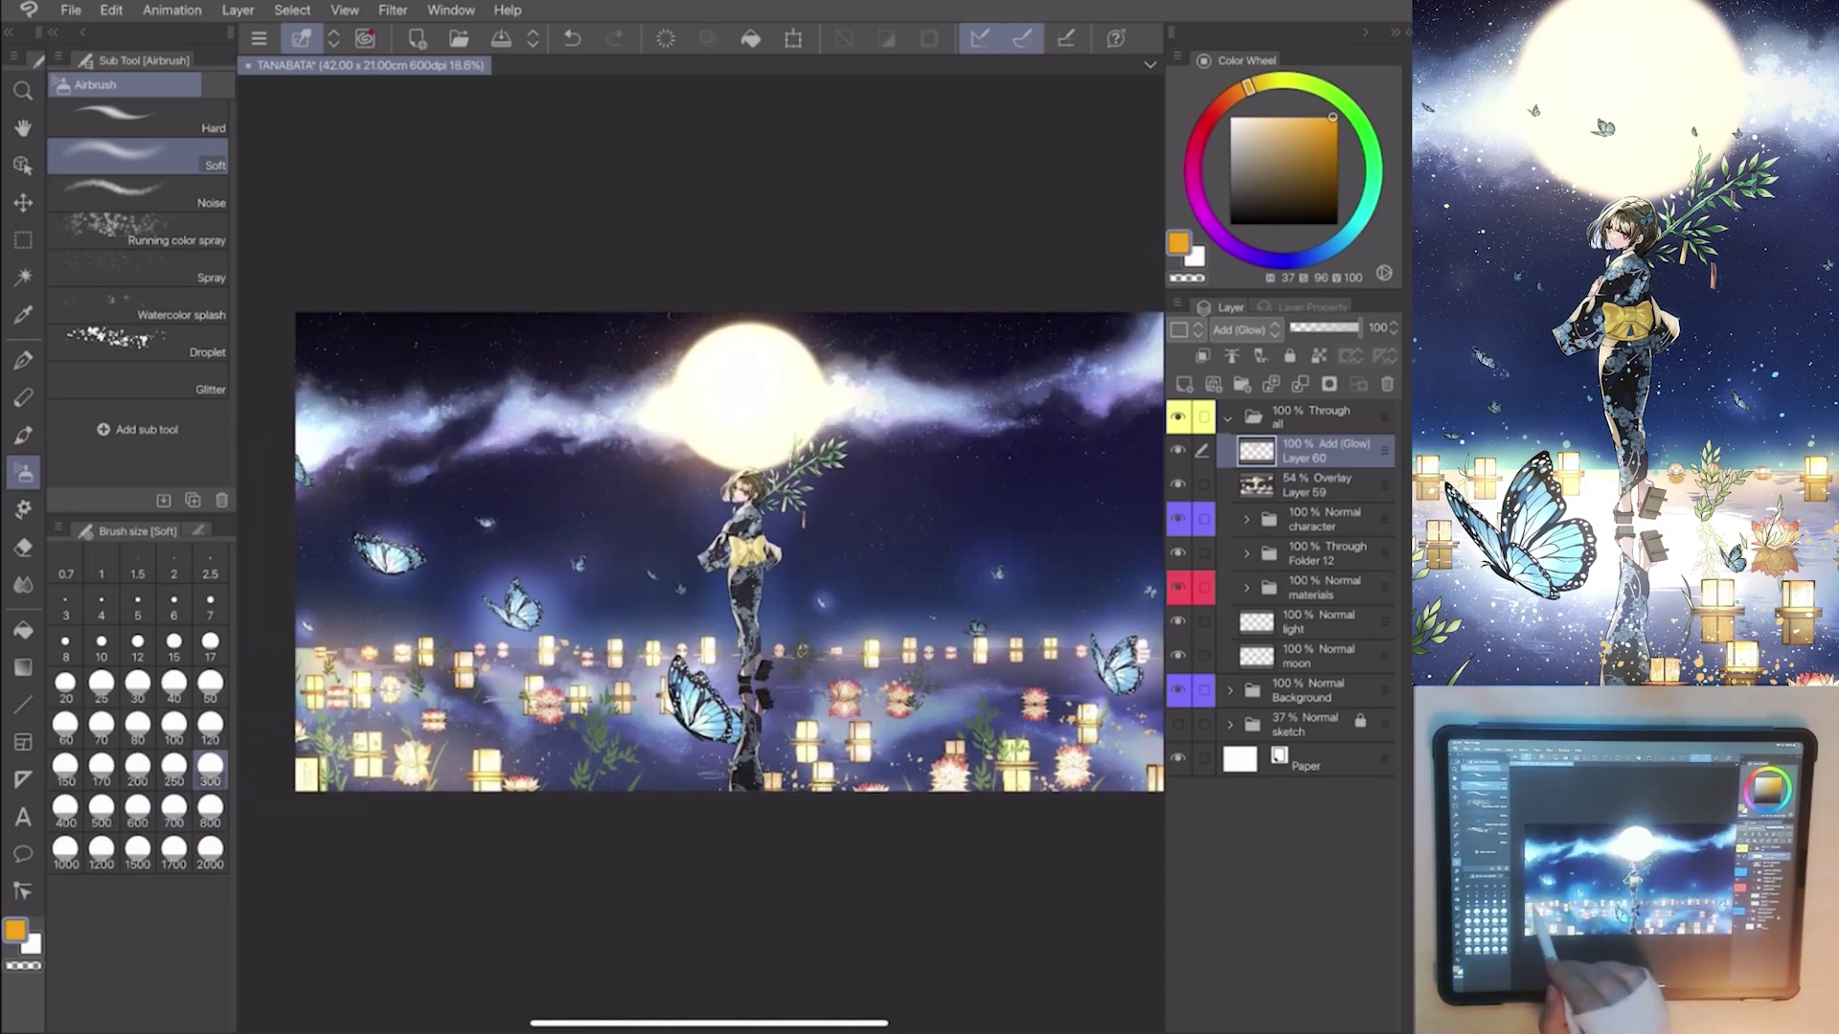
pyautogui.scroll(-1, 718, 553)
pyautogui.moveTo(776, 640); pyautogui.dragTo(1135, 641)
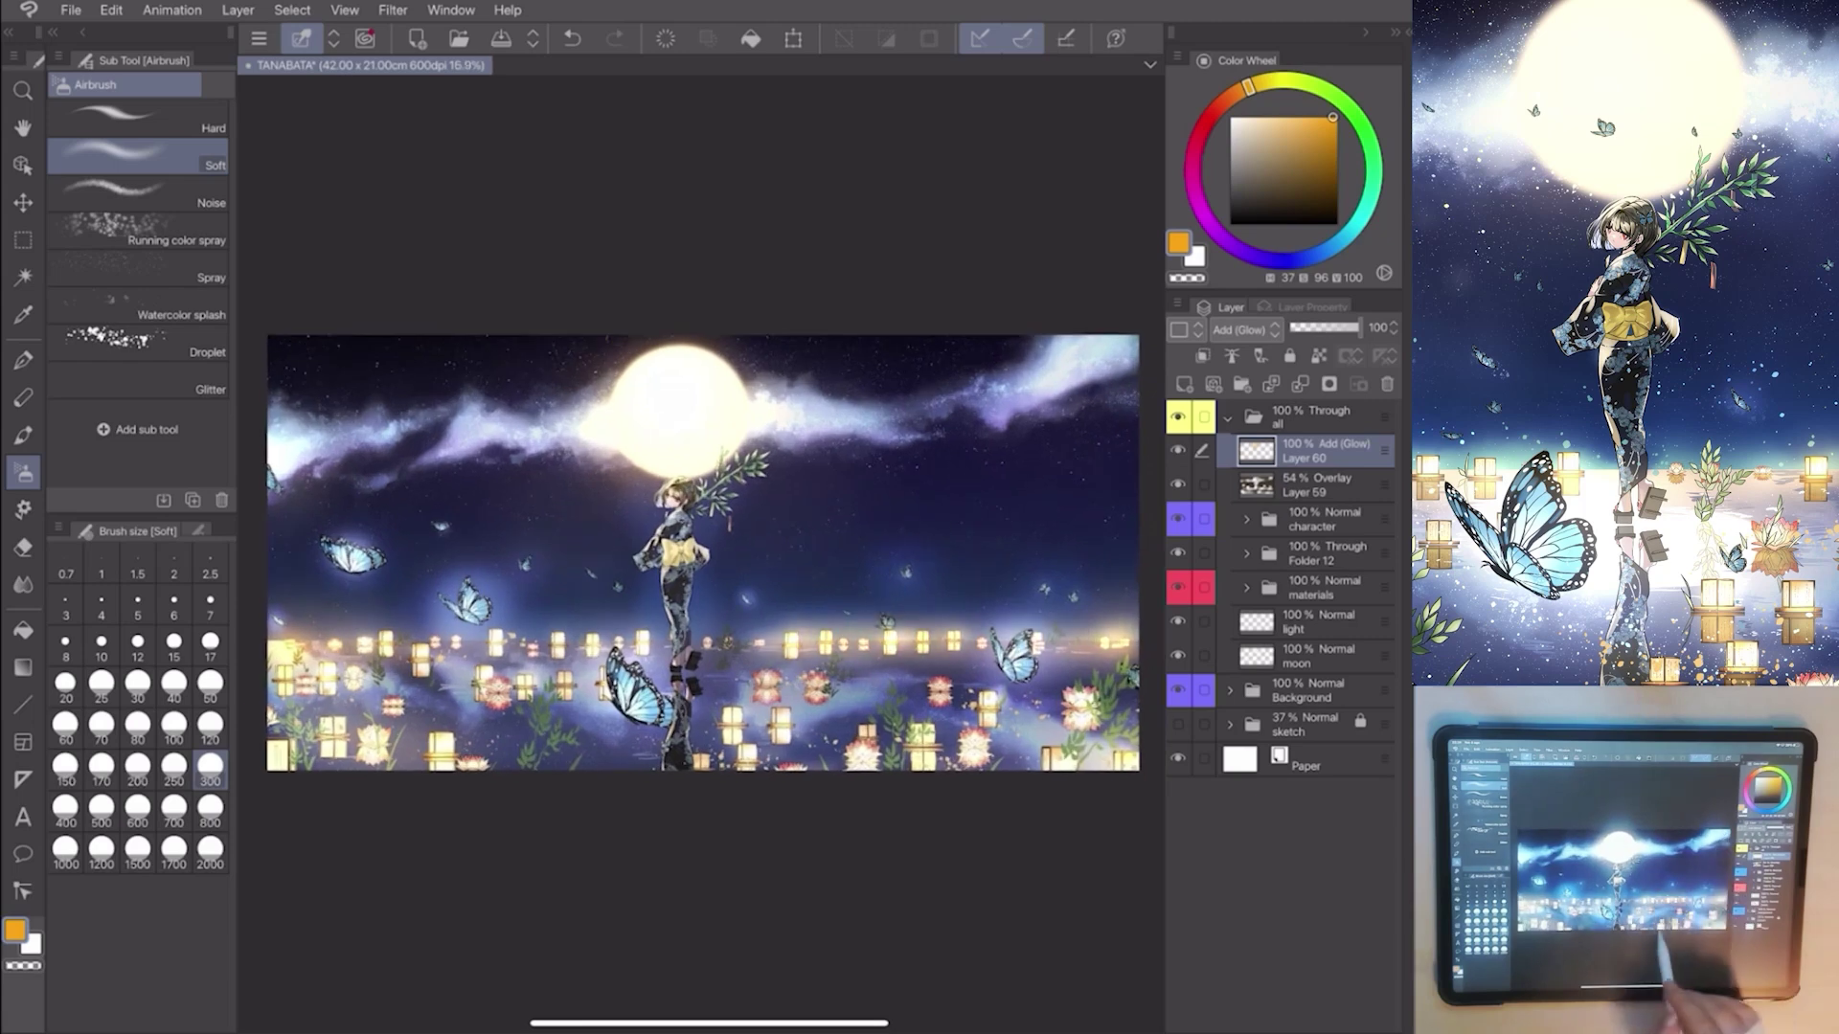
pyautogui.moveTo(646, 661); pyautogui.dragTo(683, 704)
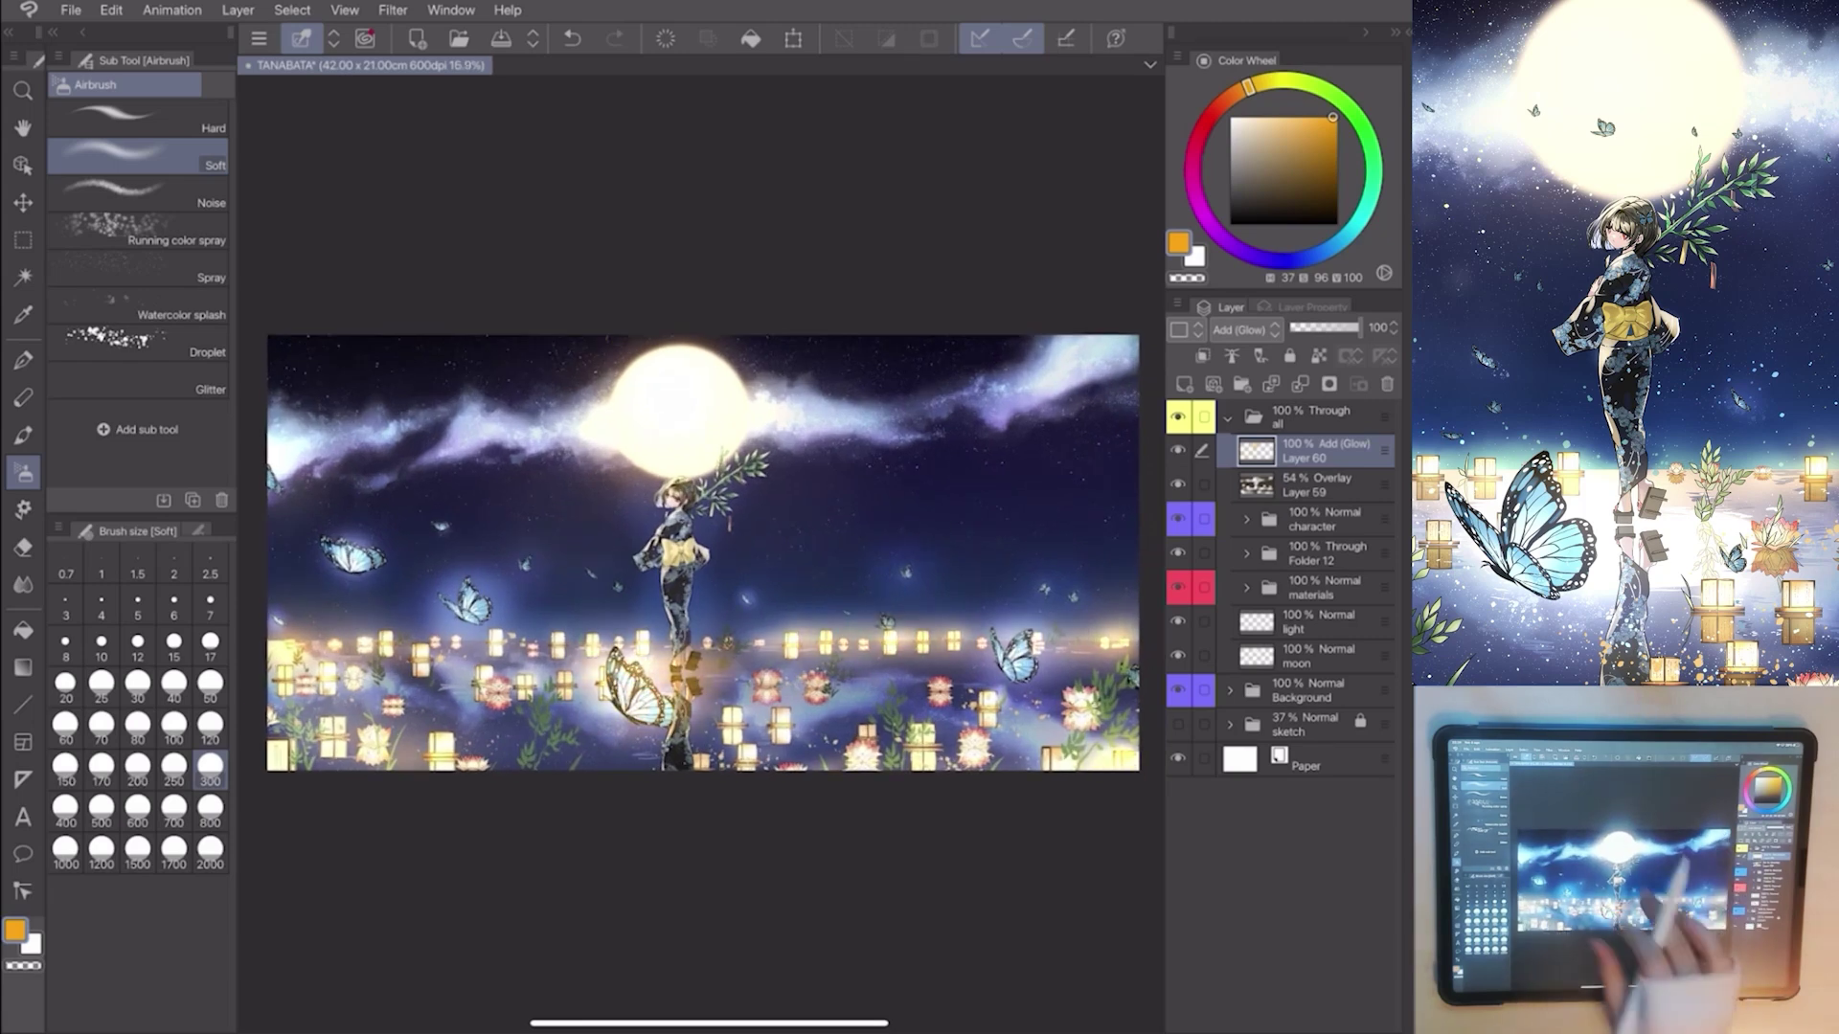
pyautogui.scroll(1, 712, 554)
pyautogui.click(1282, 117)
pyautogui.moveTo(560, 662)
pyautogui.mouseDown()
pyautogui.moveTo(827, 660)
pyautogui.moveTo(776, 712)
pyautogui.moveTo(633, 741)
pyautogui.moveTo(775, 755)
pyautogui.mouseUp()
pyautogui.scroll(1, 704, 547)
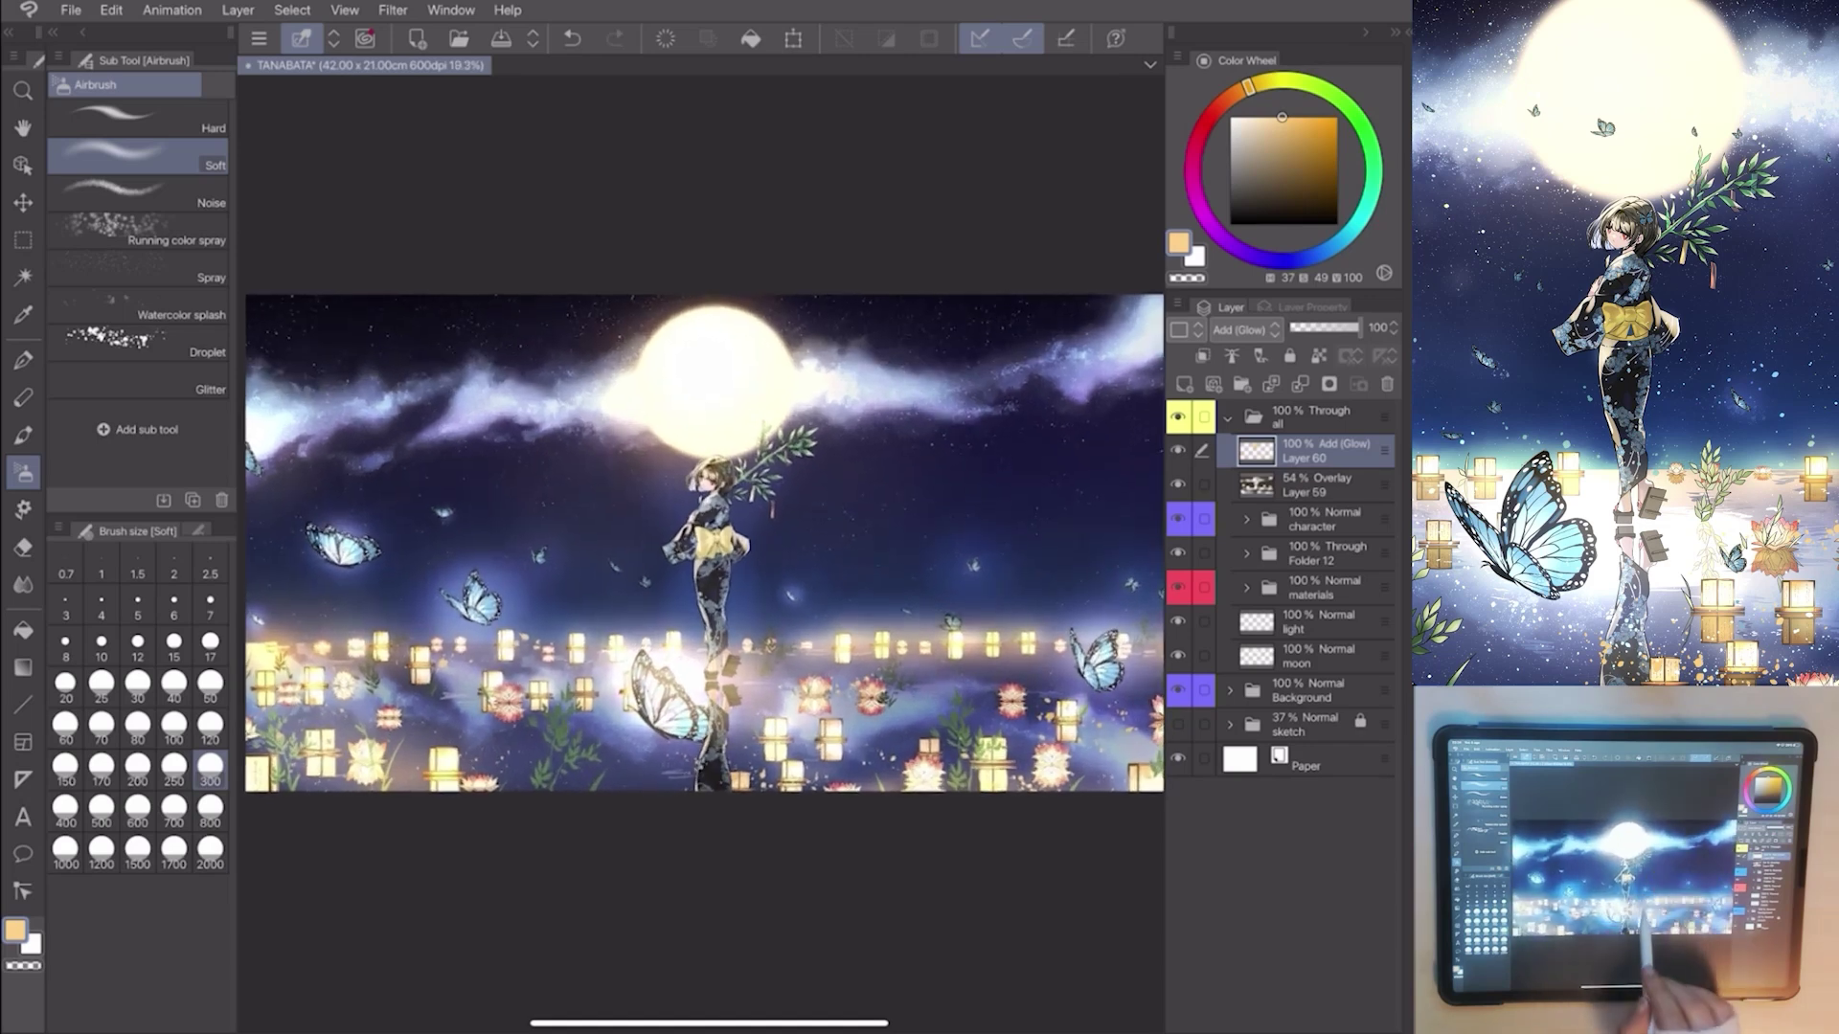
# Try the Eraser and Blend tools, then select the moon layer.
pyautogui.press('e')
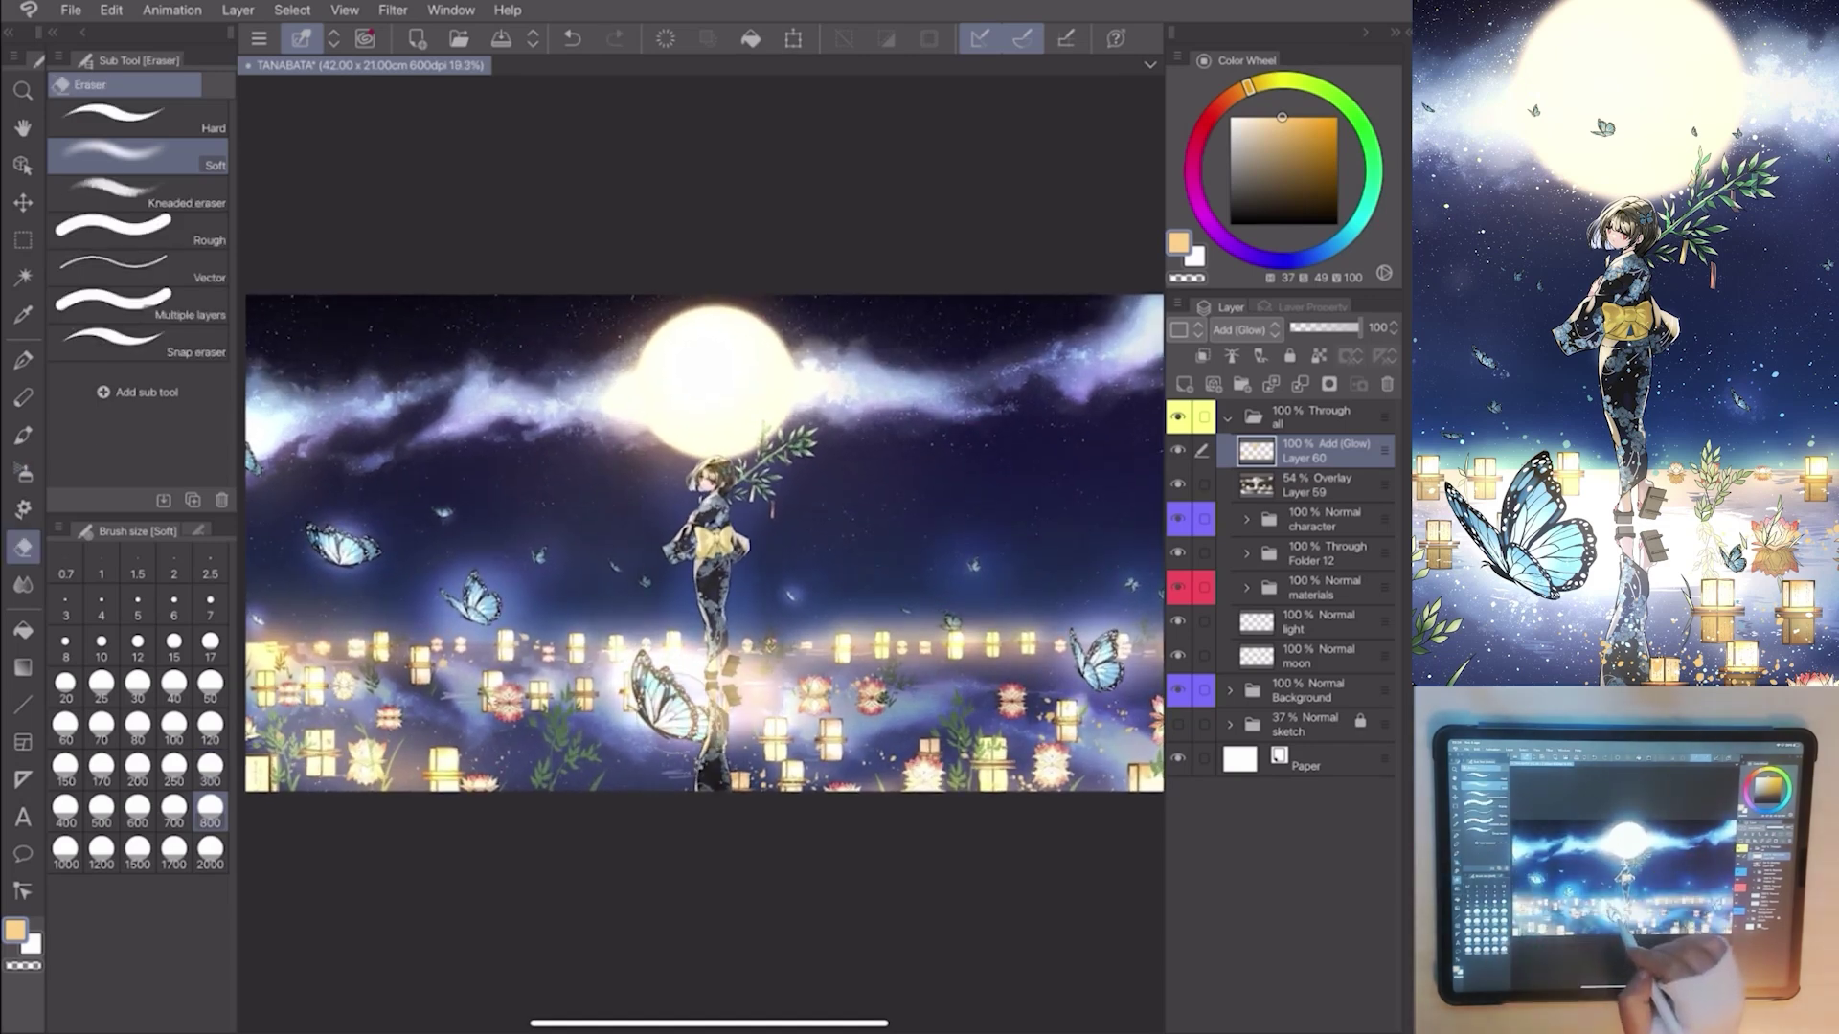
pyautogui.press('j')
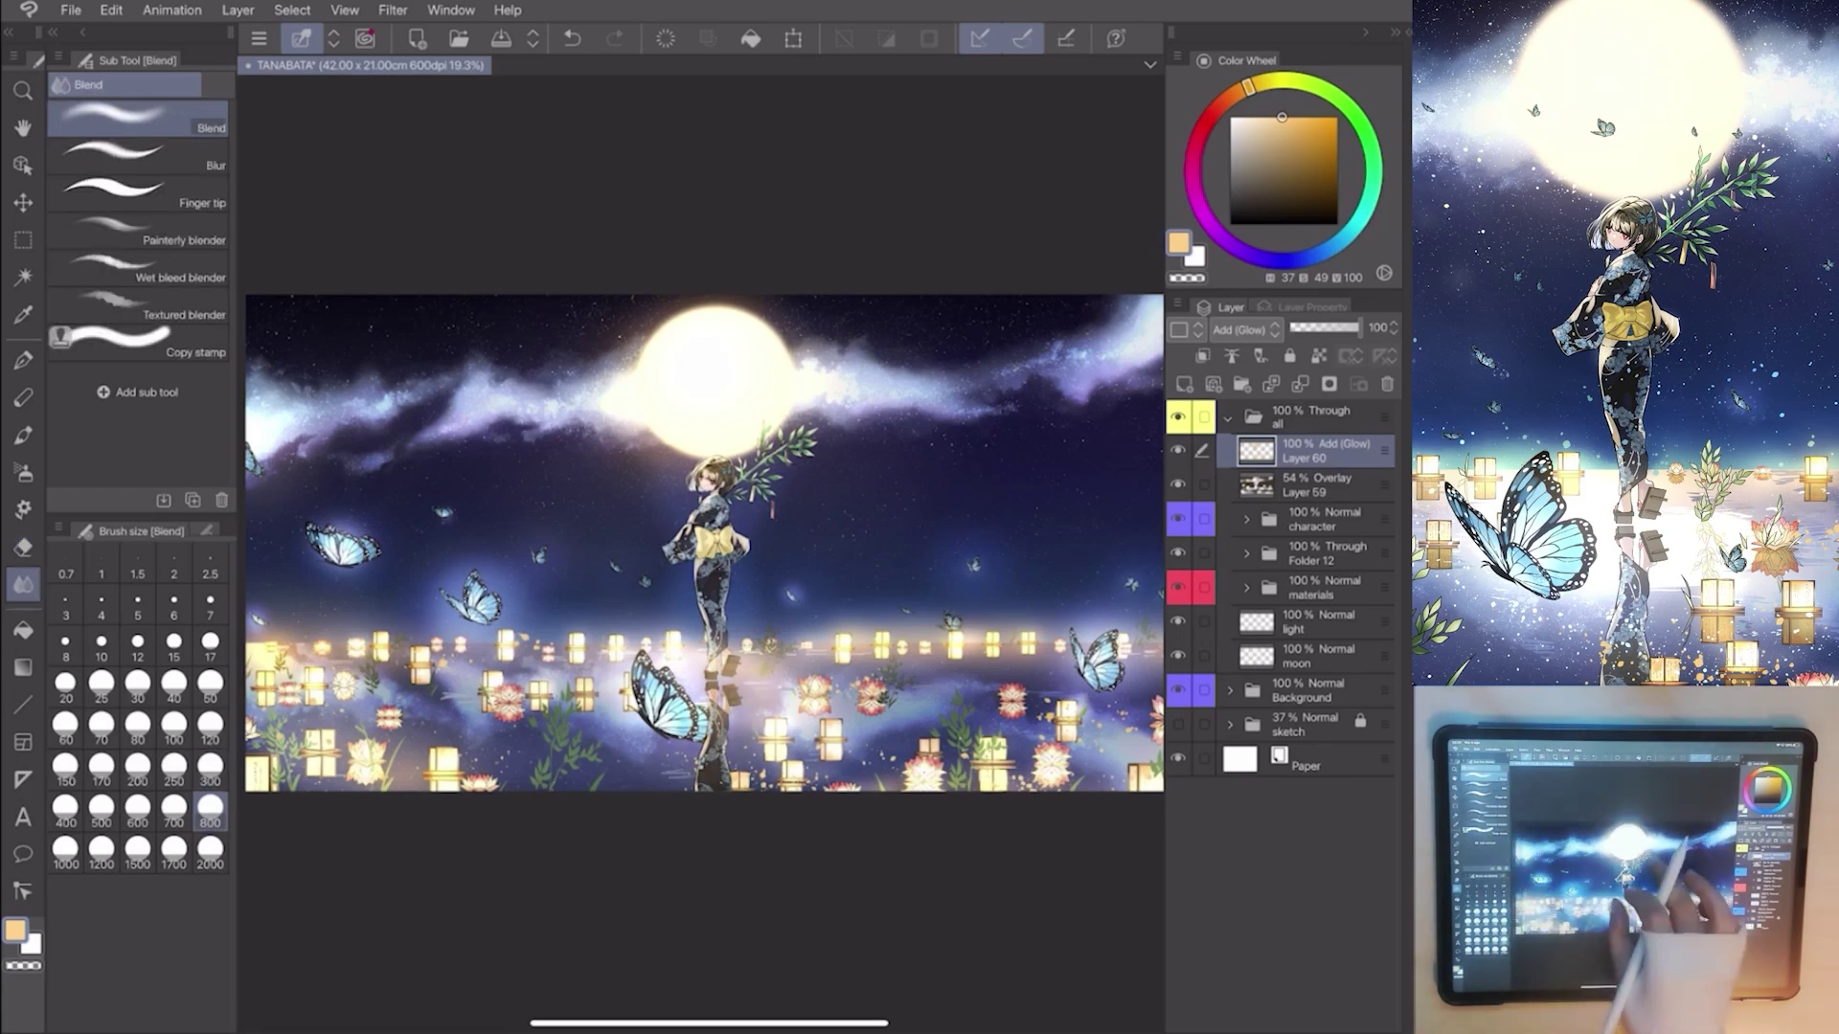
pyautogui.scroll(-1, 705, 532)
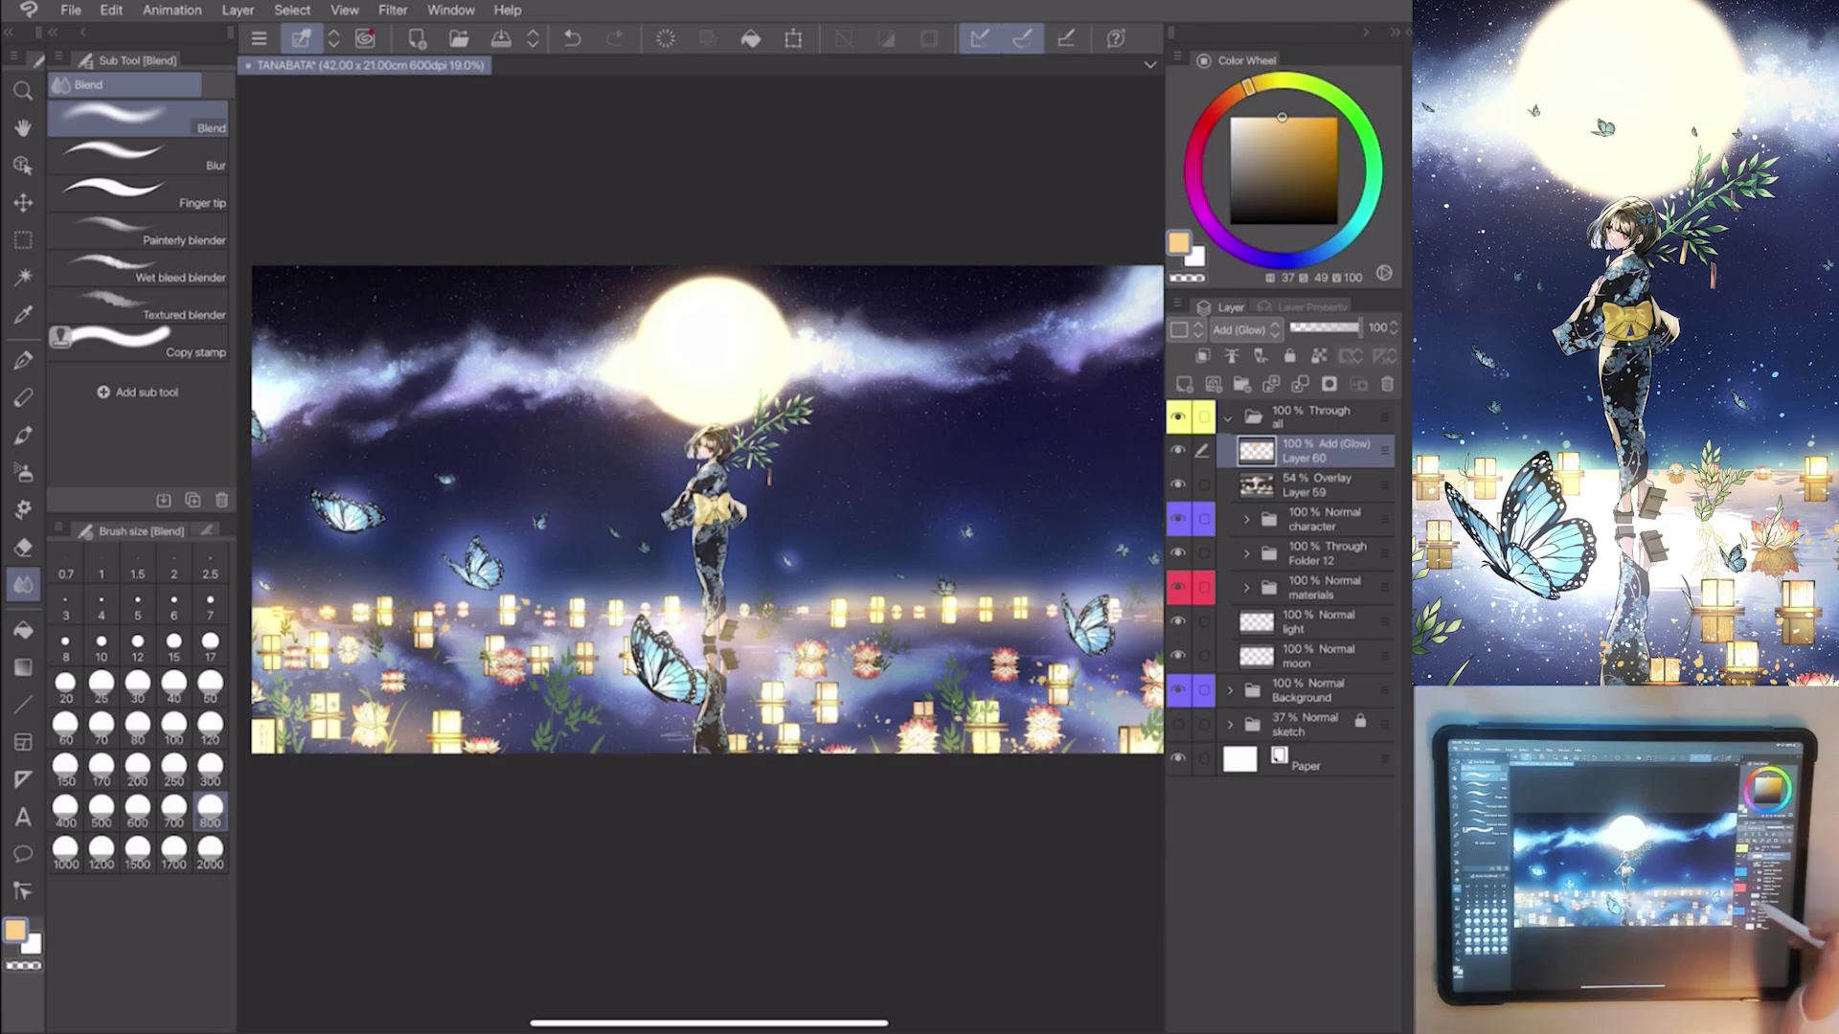
pyautogui.click(1315, 655)
# Duplicate the moon layer and move the copy into the Background group.
pyautogui.click(1179, 307)
pyautogui.click(1274, 284)
pyautogui.click(23, 202)
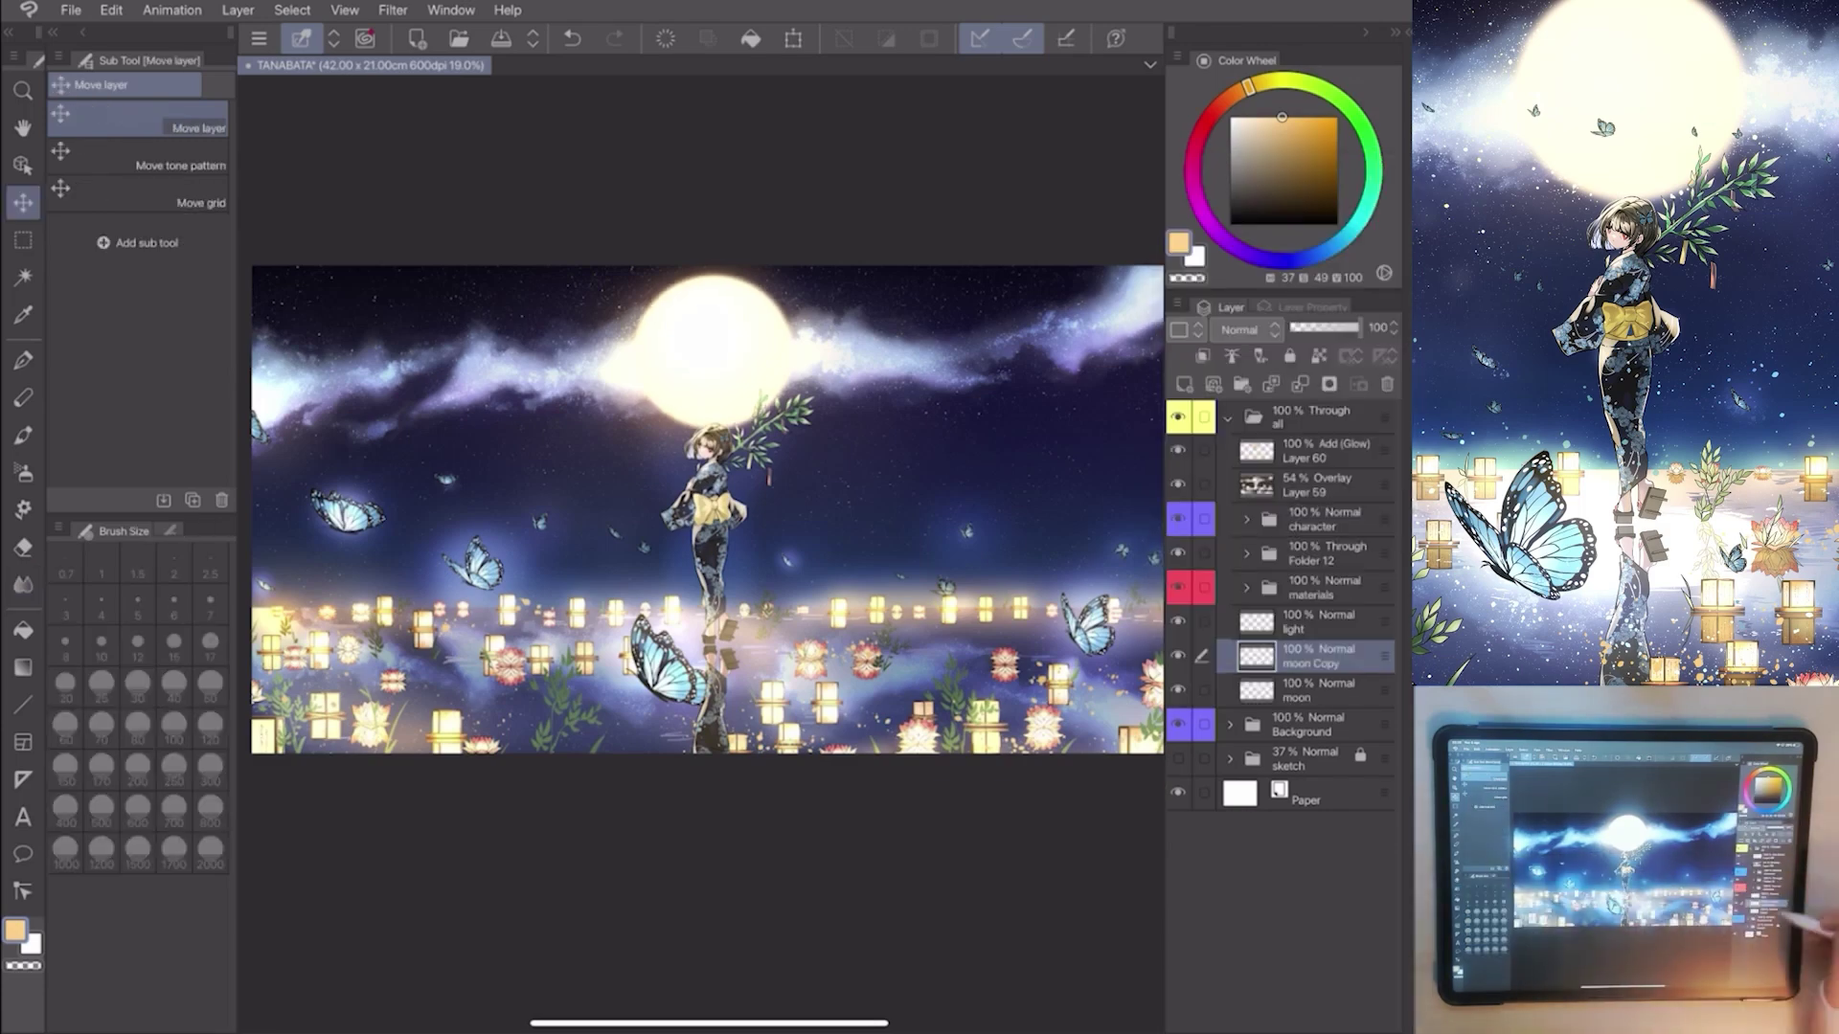
pyautogui.click(1228, 723)
pyautogui.moveTo(1315, 794); pyautogui.dragTo(1315, 860)
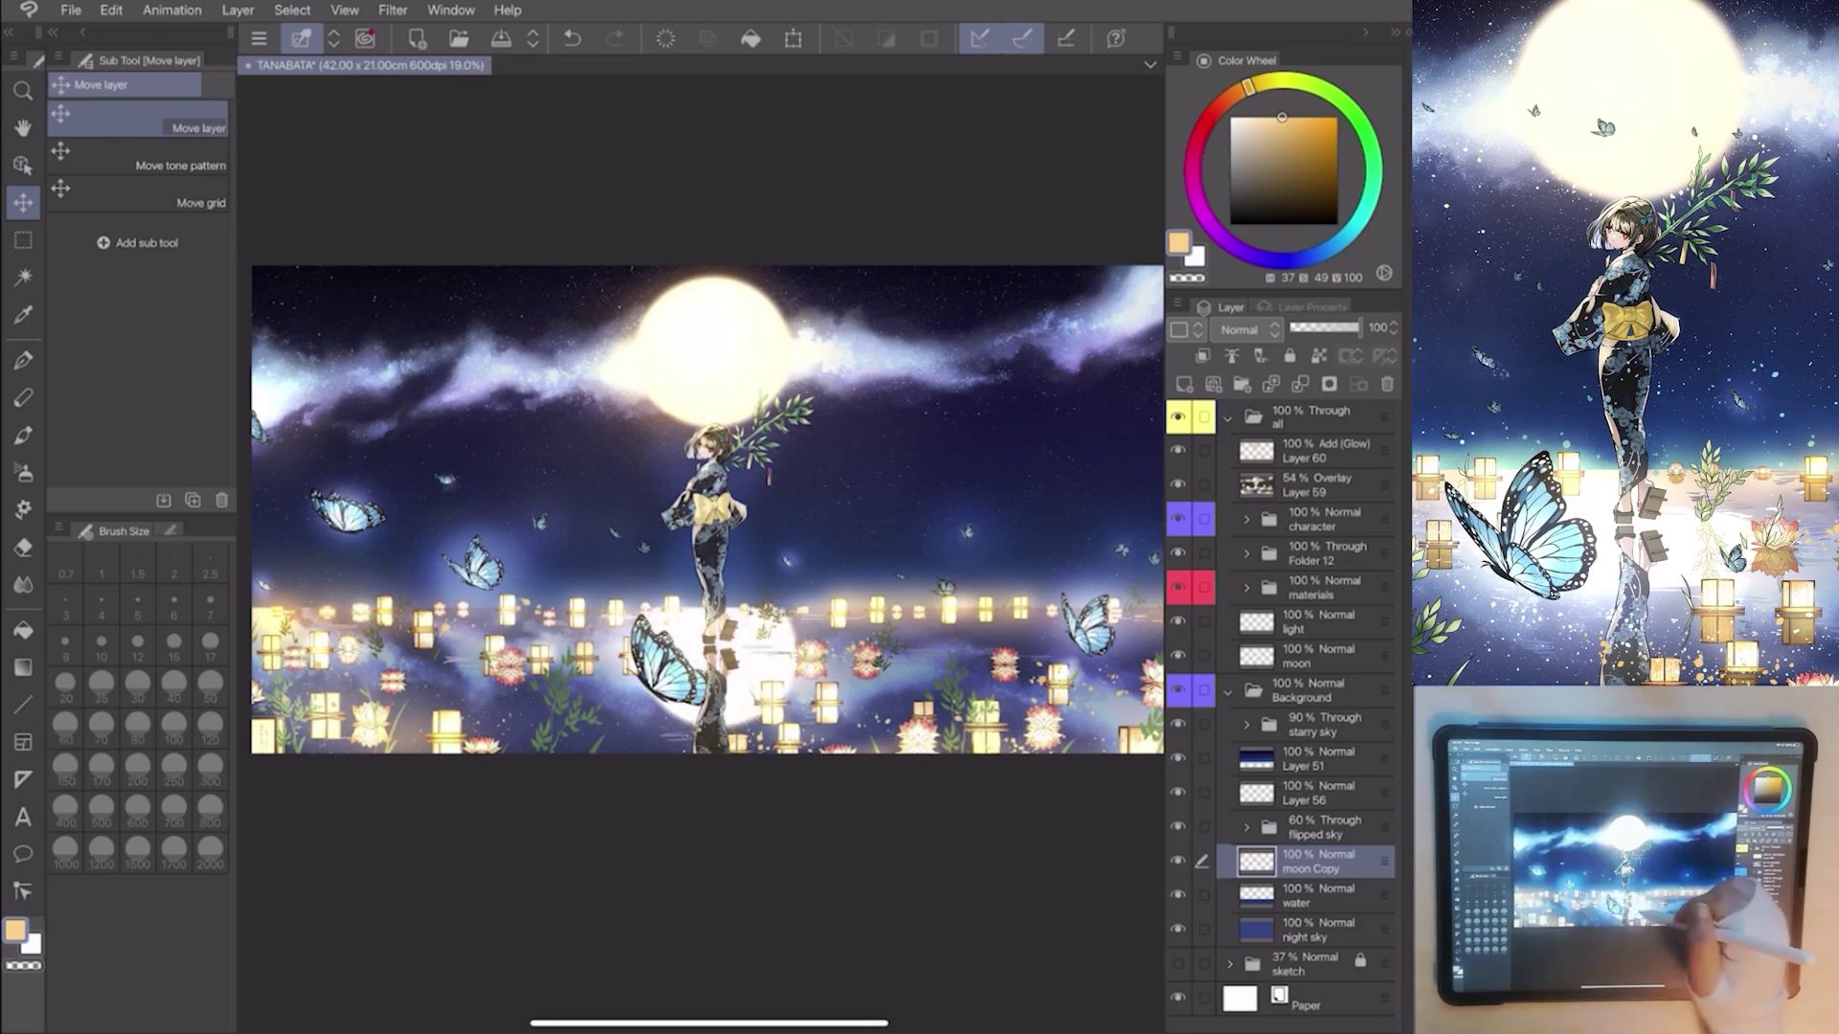
# Start an Edit > Transform on the moon copy.
pyautogui.click(111, 9)
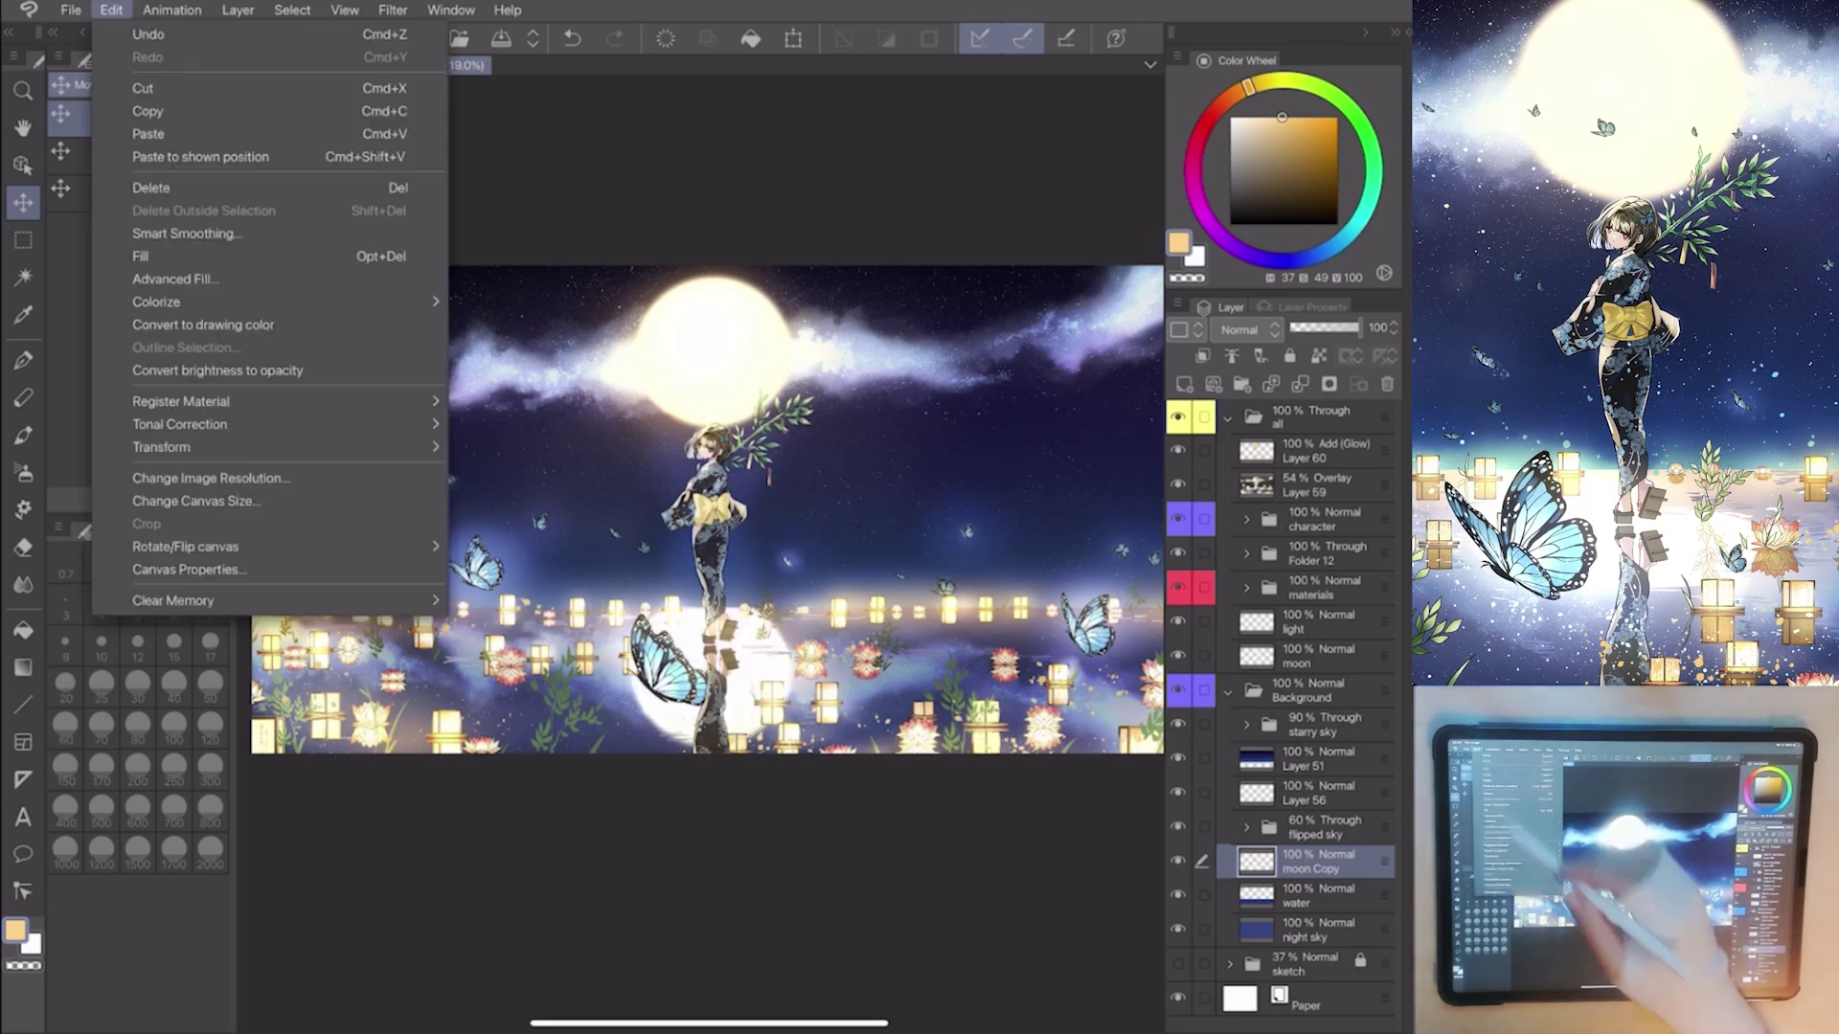
pyautogui.click(164, 445)
pyautogui.click(503, 451)
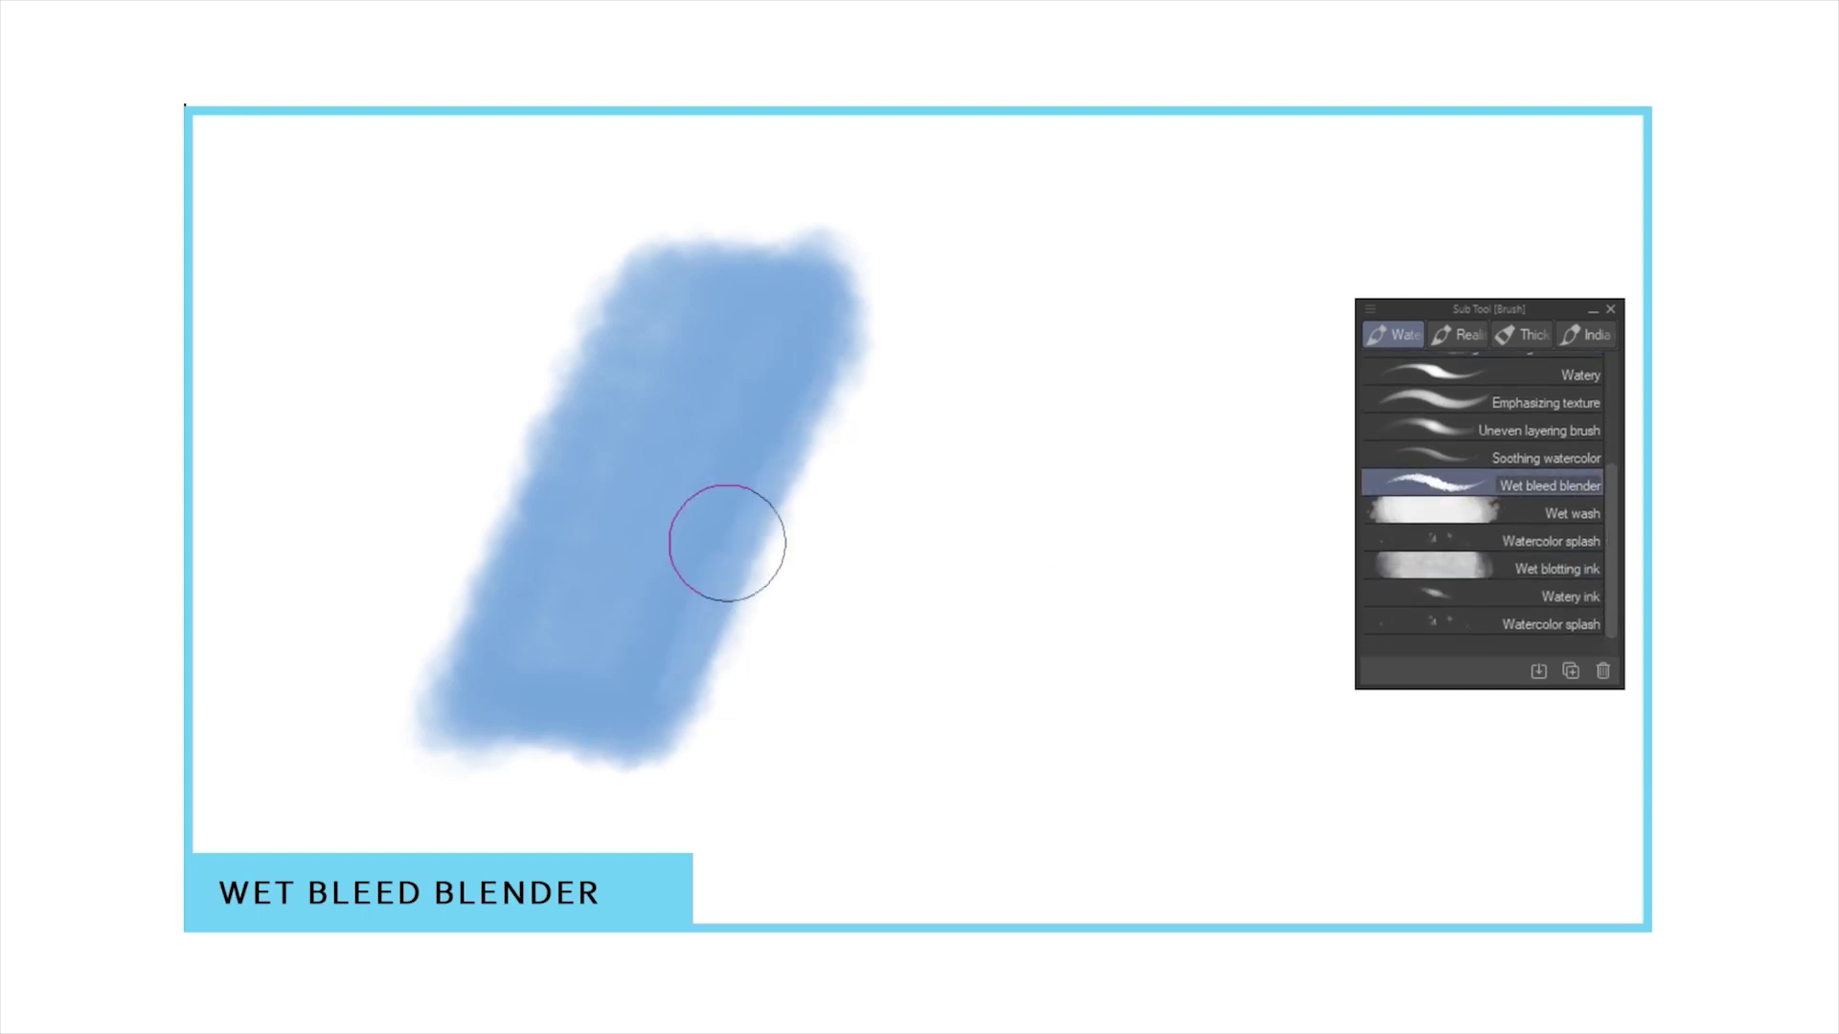
# Test the wet bleed blender, watercolour splash and colourful glitter spray on the blank canvas.
pyautogui.moveTo(727, 543)
pyautogui.mouseDown()
pyautogui.moveTo(821, 419)
pyautogui.moveTo(843, 326)
pyautogui.mouseUp()
pyautogui.moveTo(760, 549); pyautogui.dragTo(750, 706)
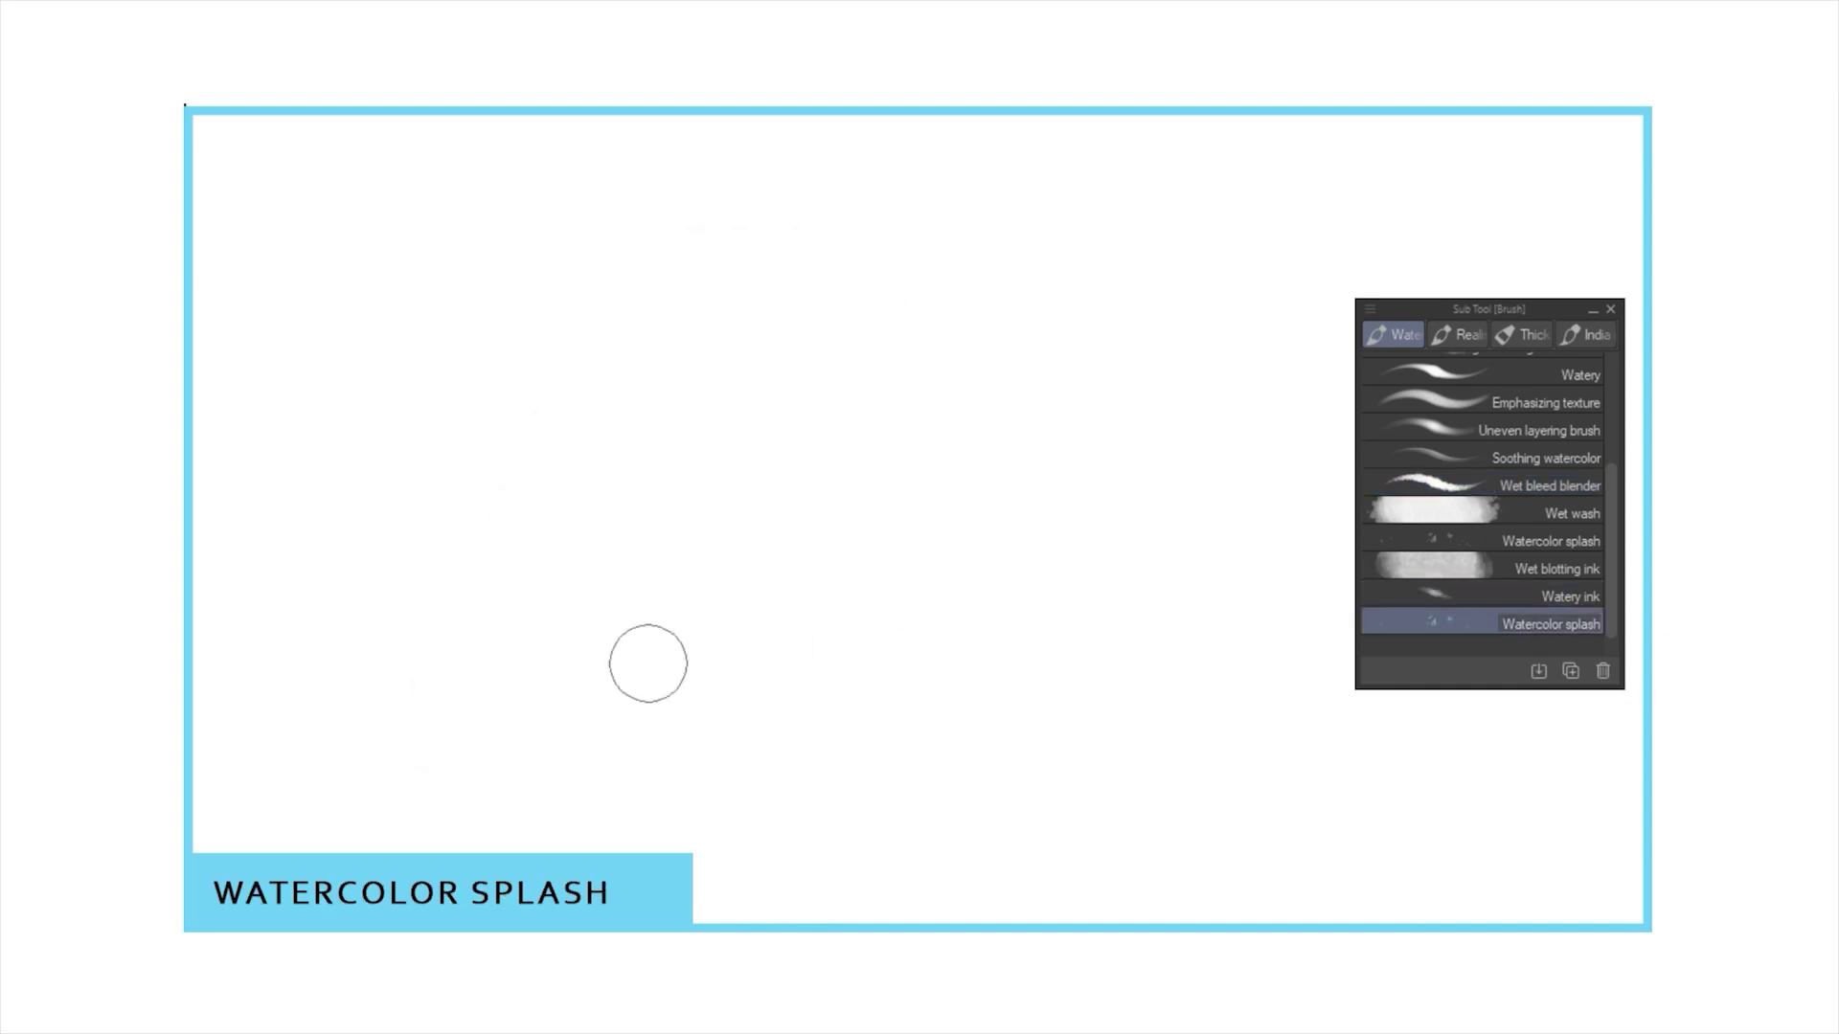
pyautogui.moveTo(382, 702)
pyautogui.mouseDown()
pyautogui.moveTo(559, 676)
pyautogui.moveTo(760, 448)
pyautogui.moveTo(601, 669)
pyautogui.moveTo(857, 410)
pyautogui.moveTo(689, 689)
pyautogui.moveTo(853, 516)
pyautogui.mouseUp()
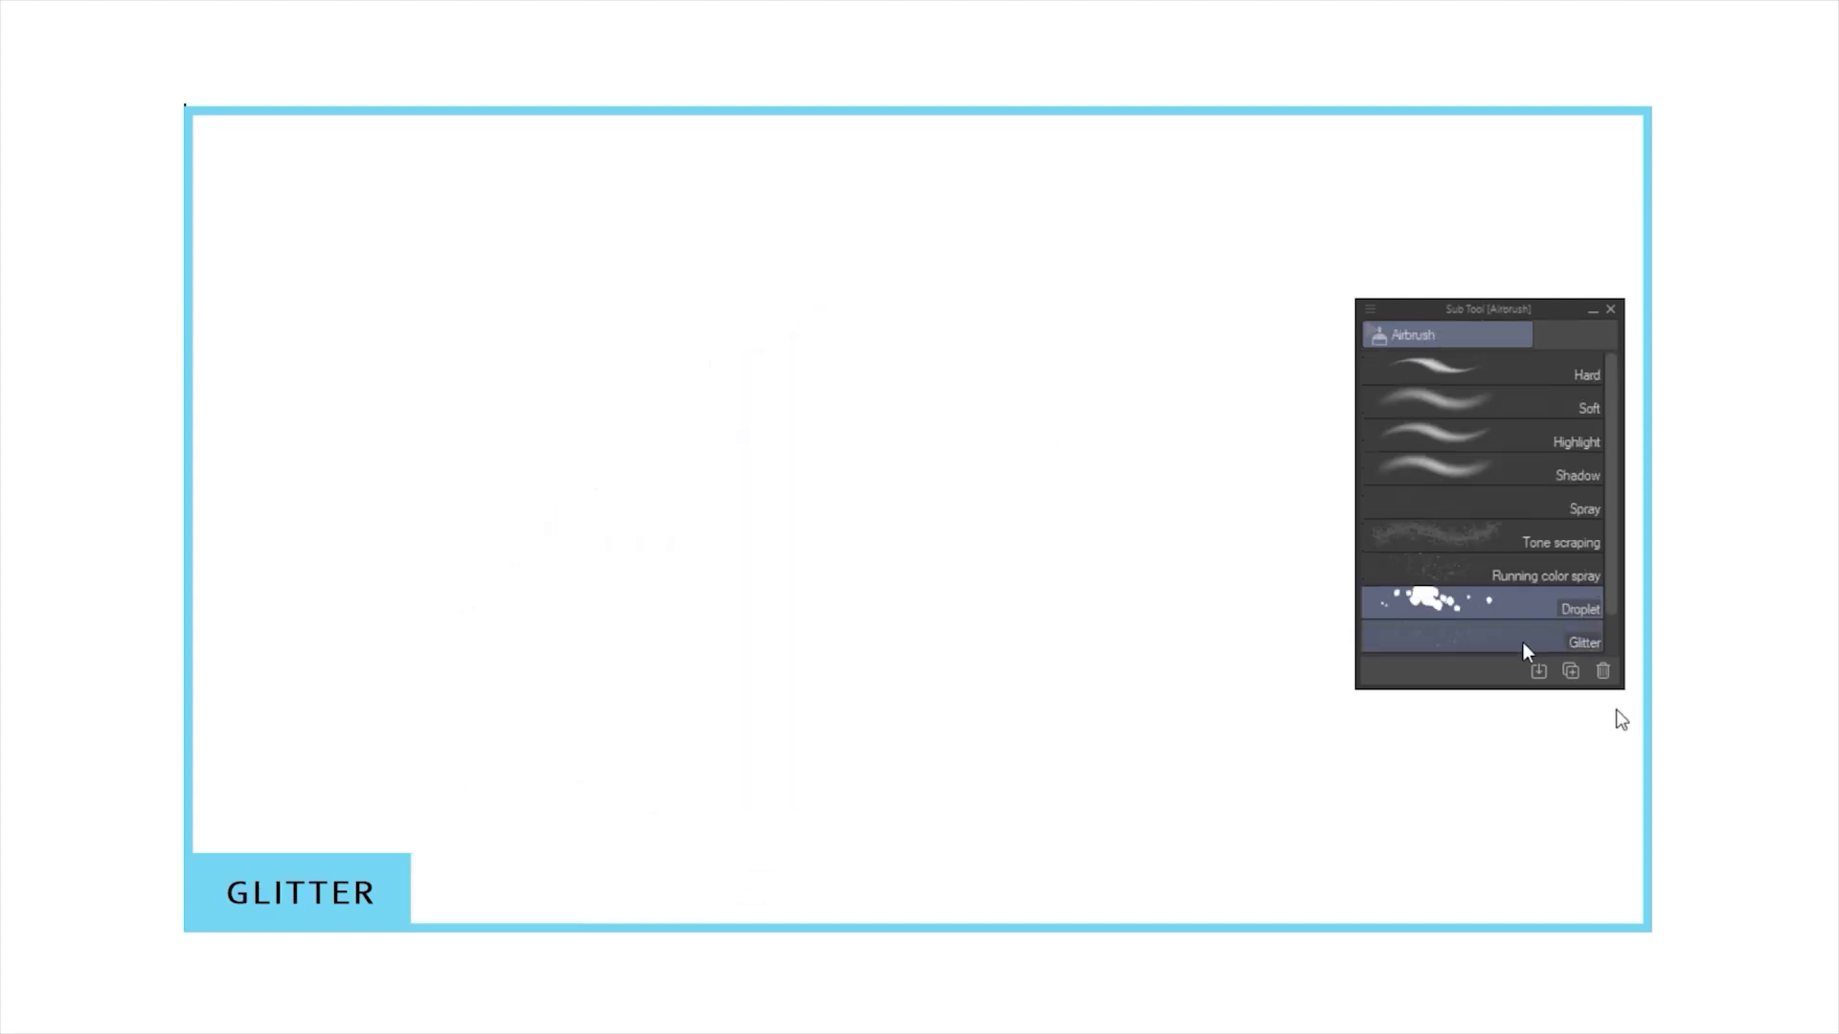
pyautogui.click(1527, 650)
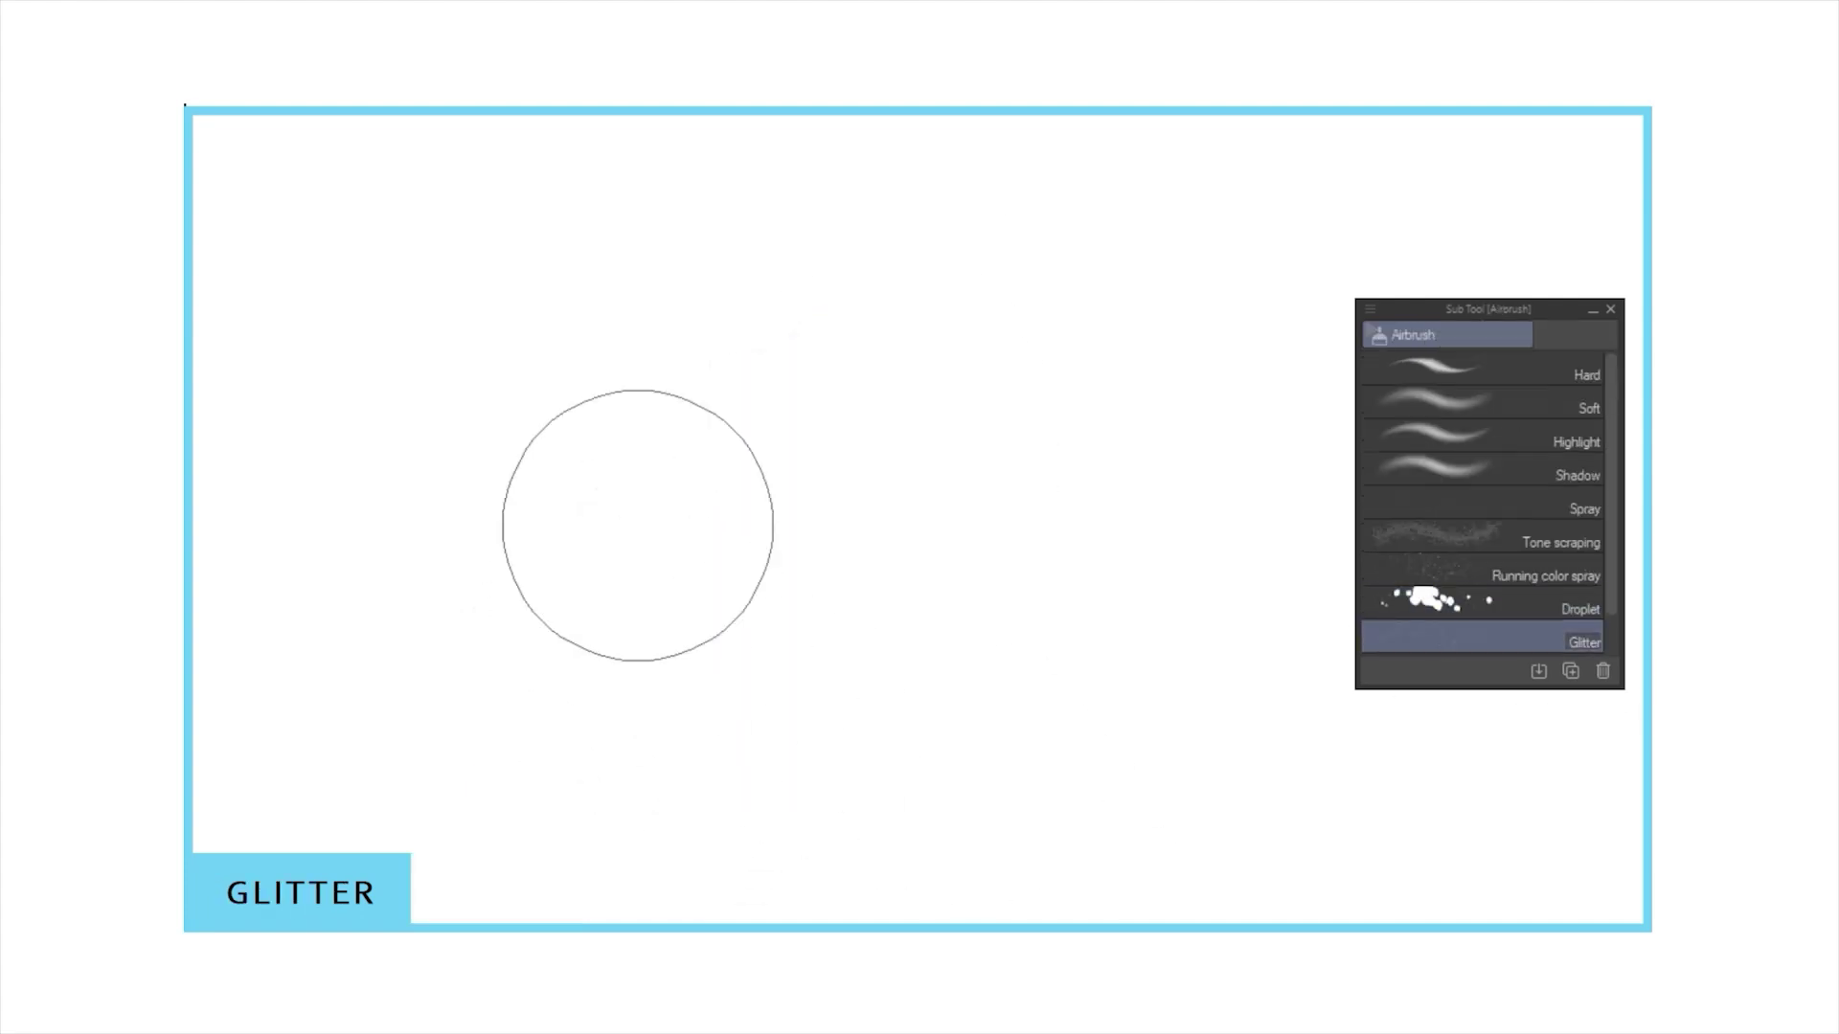
pyautogui.moveTo(504, 732)
pyautogui.mouseDown()
pyautogui.moveTo(801, 382)
pyautogui.moveTo(686, 751)
pyautogui.moveTo(935, 477)
pyautogui.moveTo(711, 533)
pyautogui.moveTo(877, 405)
pyautogui.moveTo(820, 390)
pyautogui.moveTo(835, 595)
pyautogui.moveTo(901, 709)
pyautogui.mouseUp()
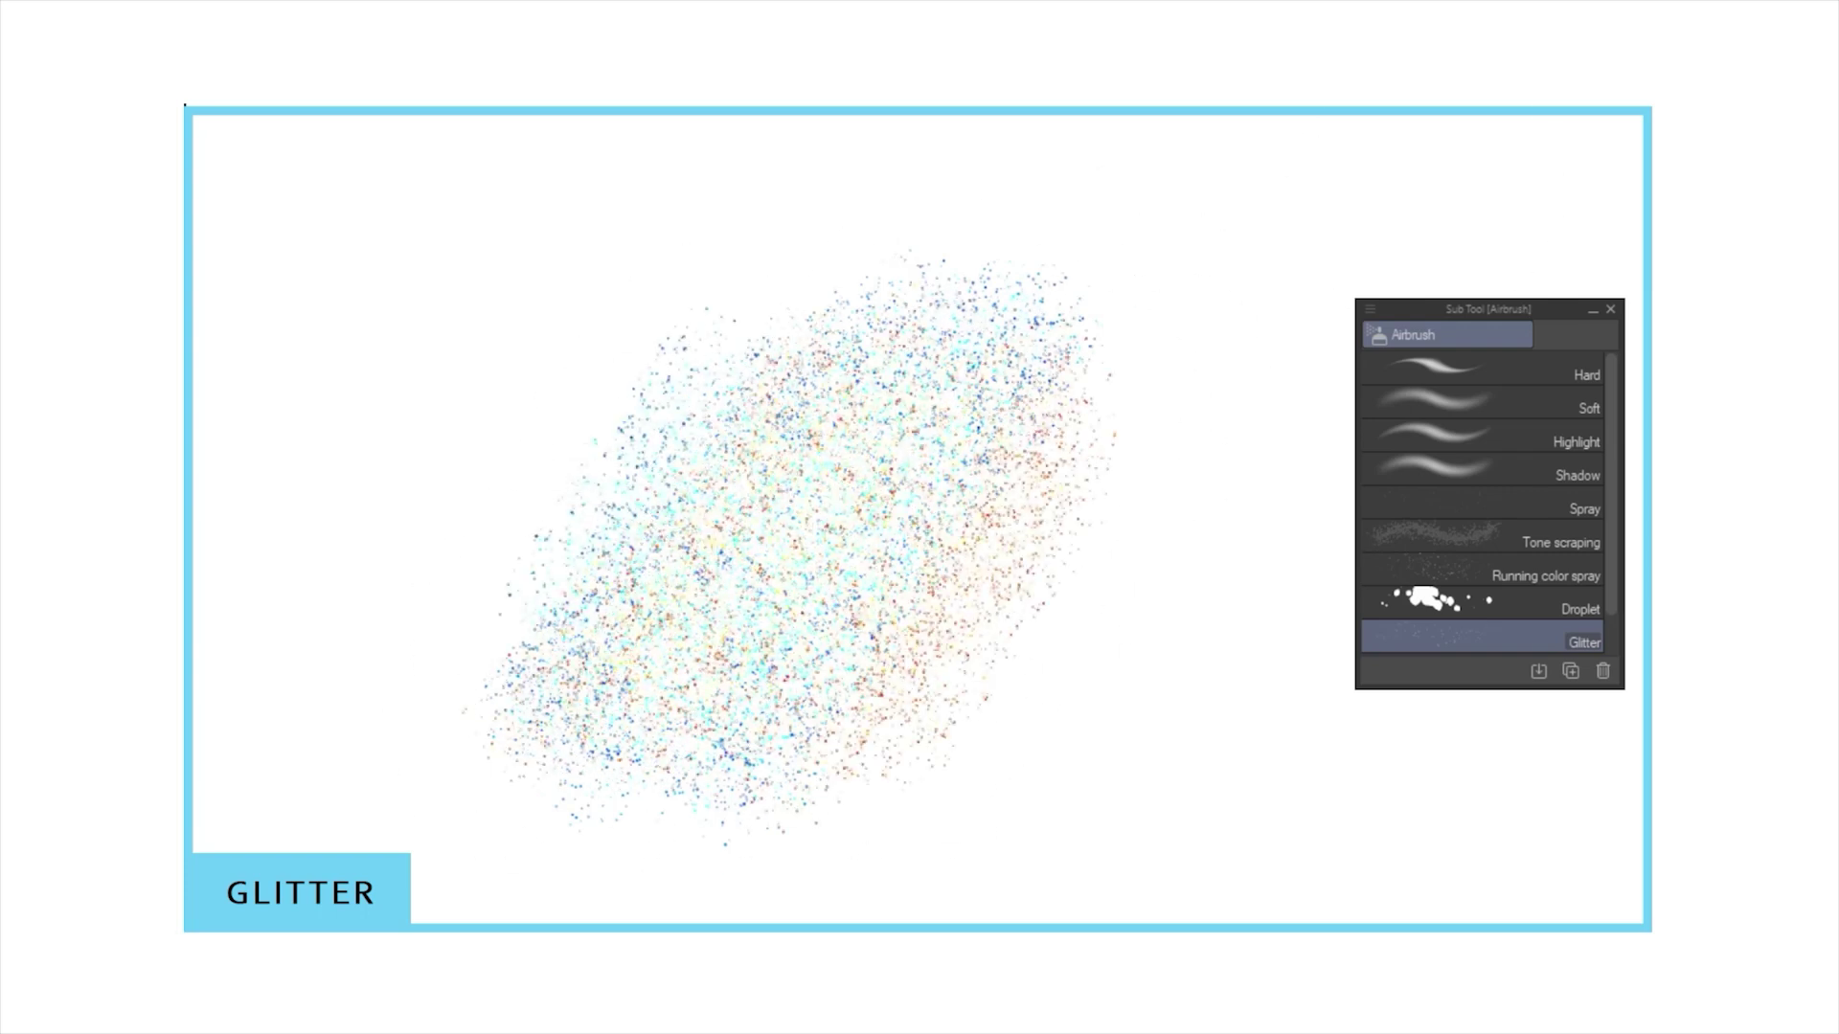